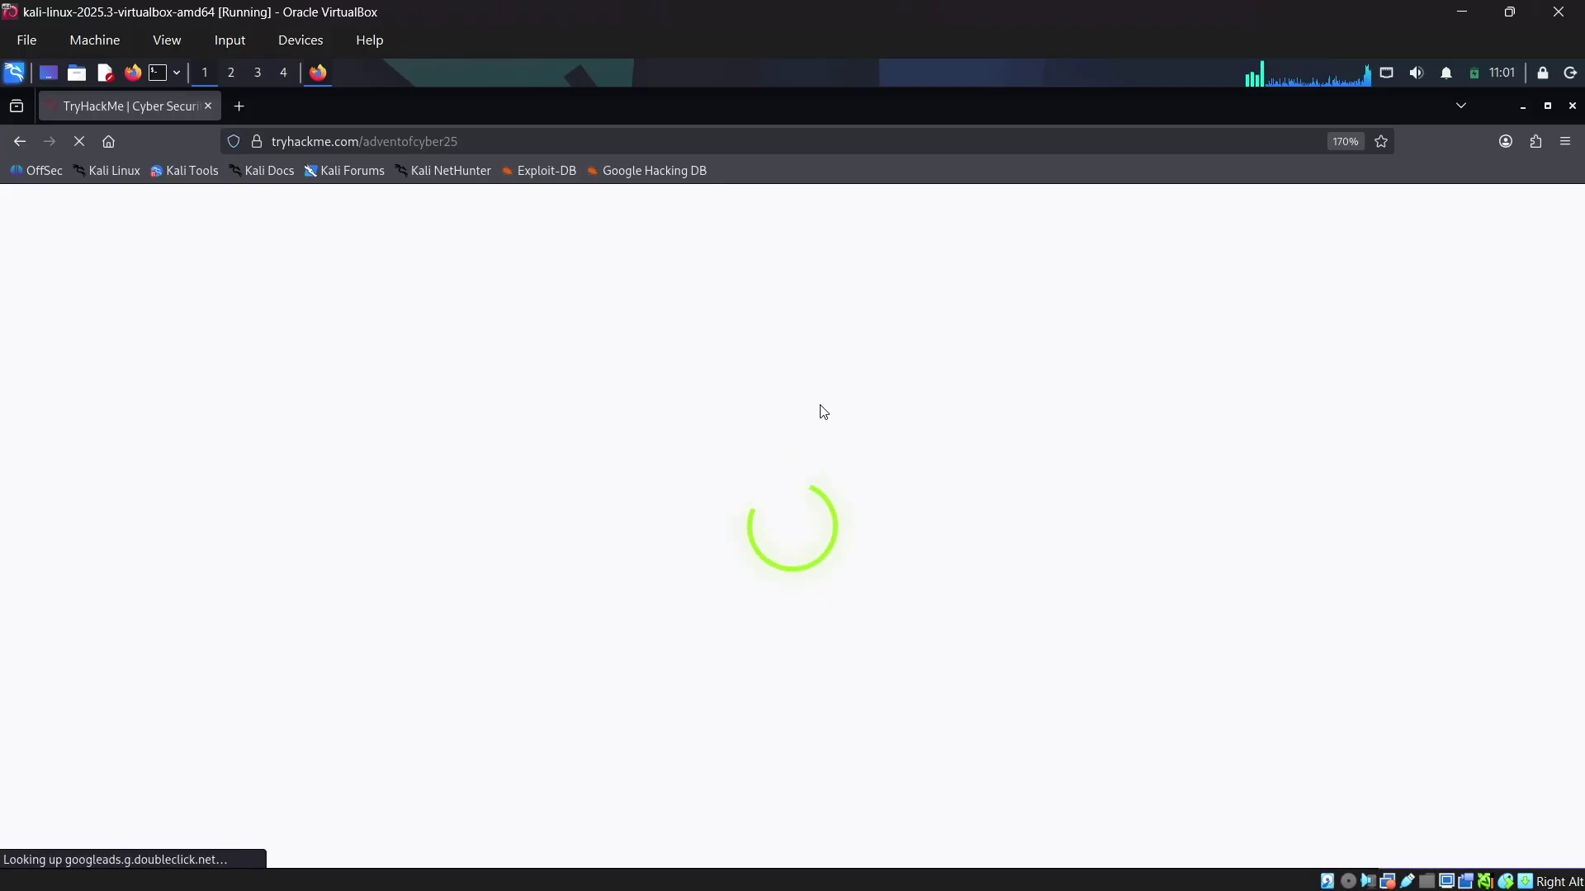
# Step: Open the Day 3 room "Splunk Basics - Did you SIEM?" from the Advent of Cyber map
pyautogui.scroll(-5, 1409, 268)
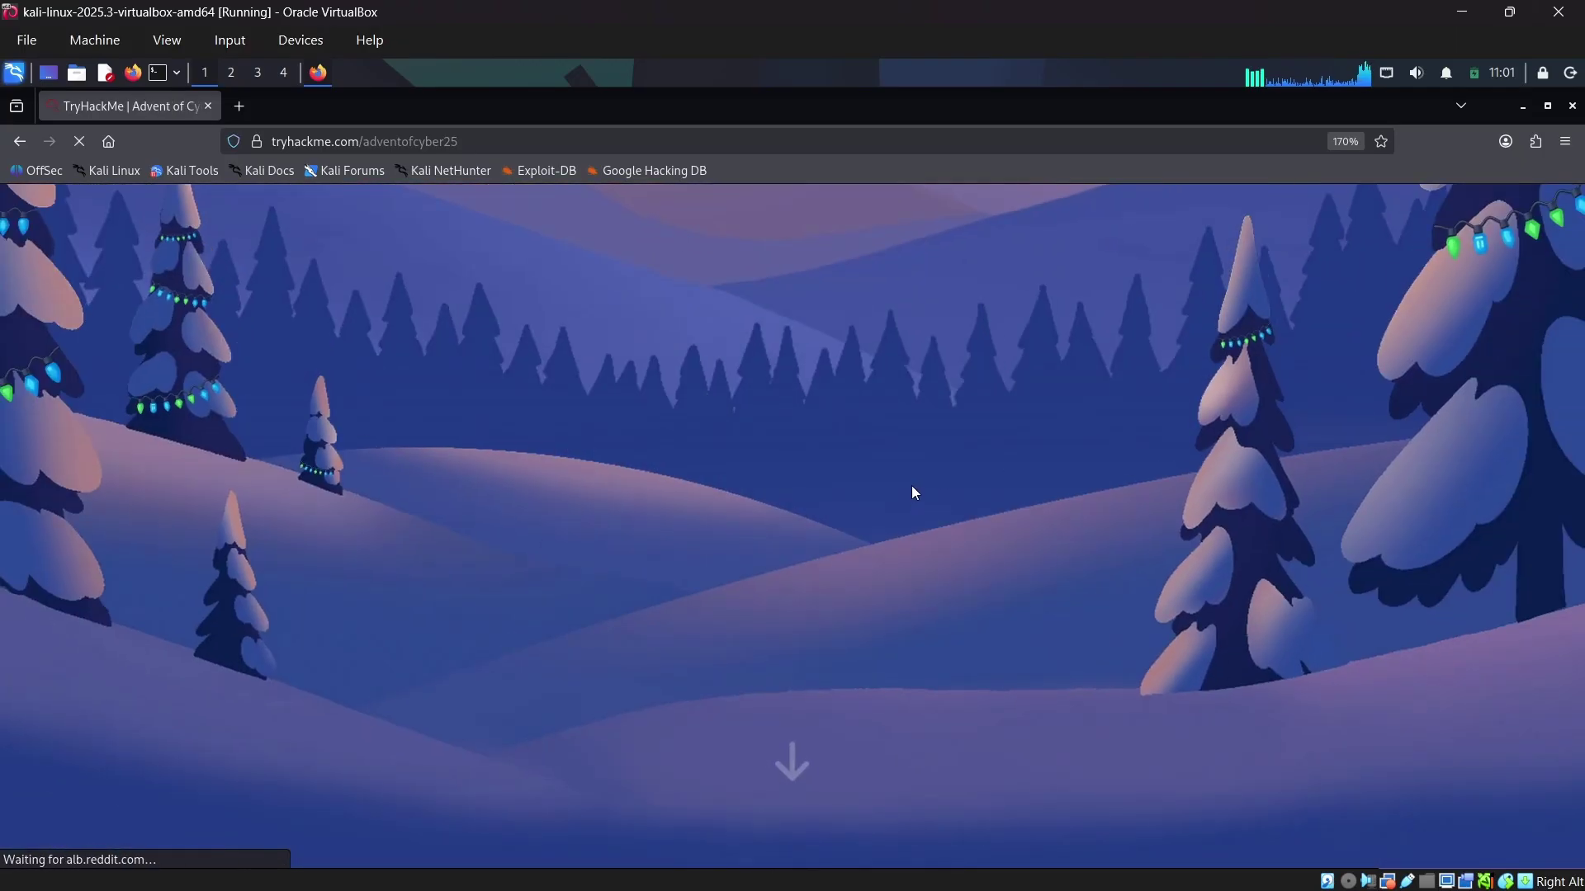
pyautogui.scroll(-10, 912, 487)
pyautogui.scroll(-5, 904, 507)
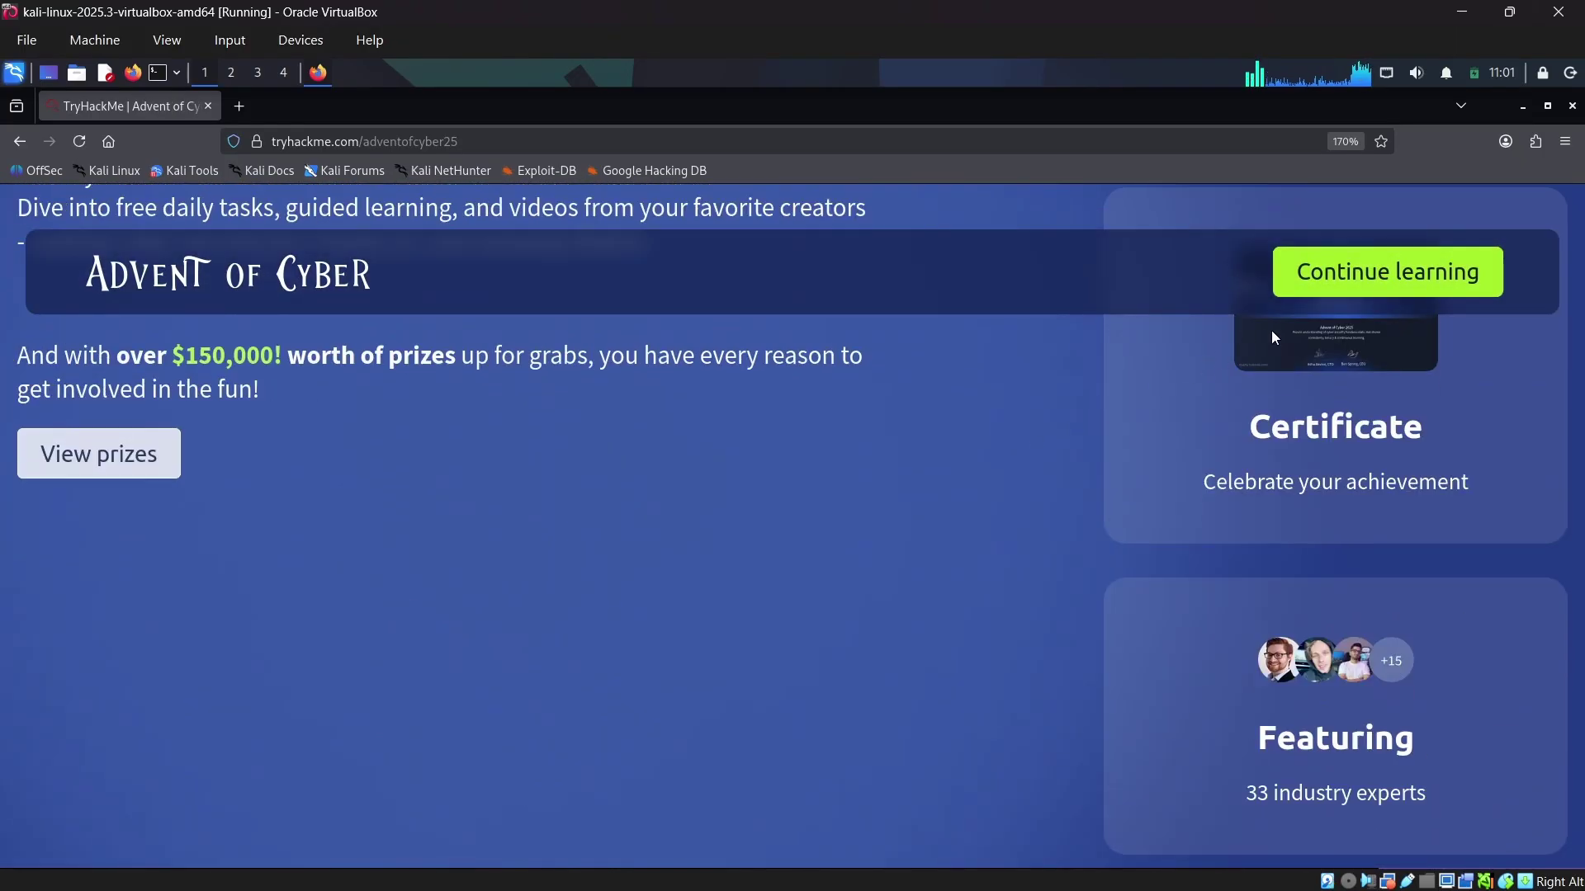
pyautogui.click(1350, 284)
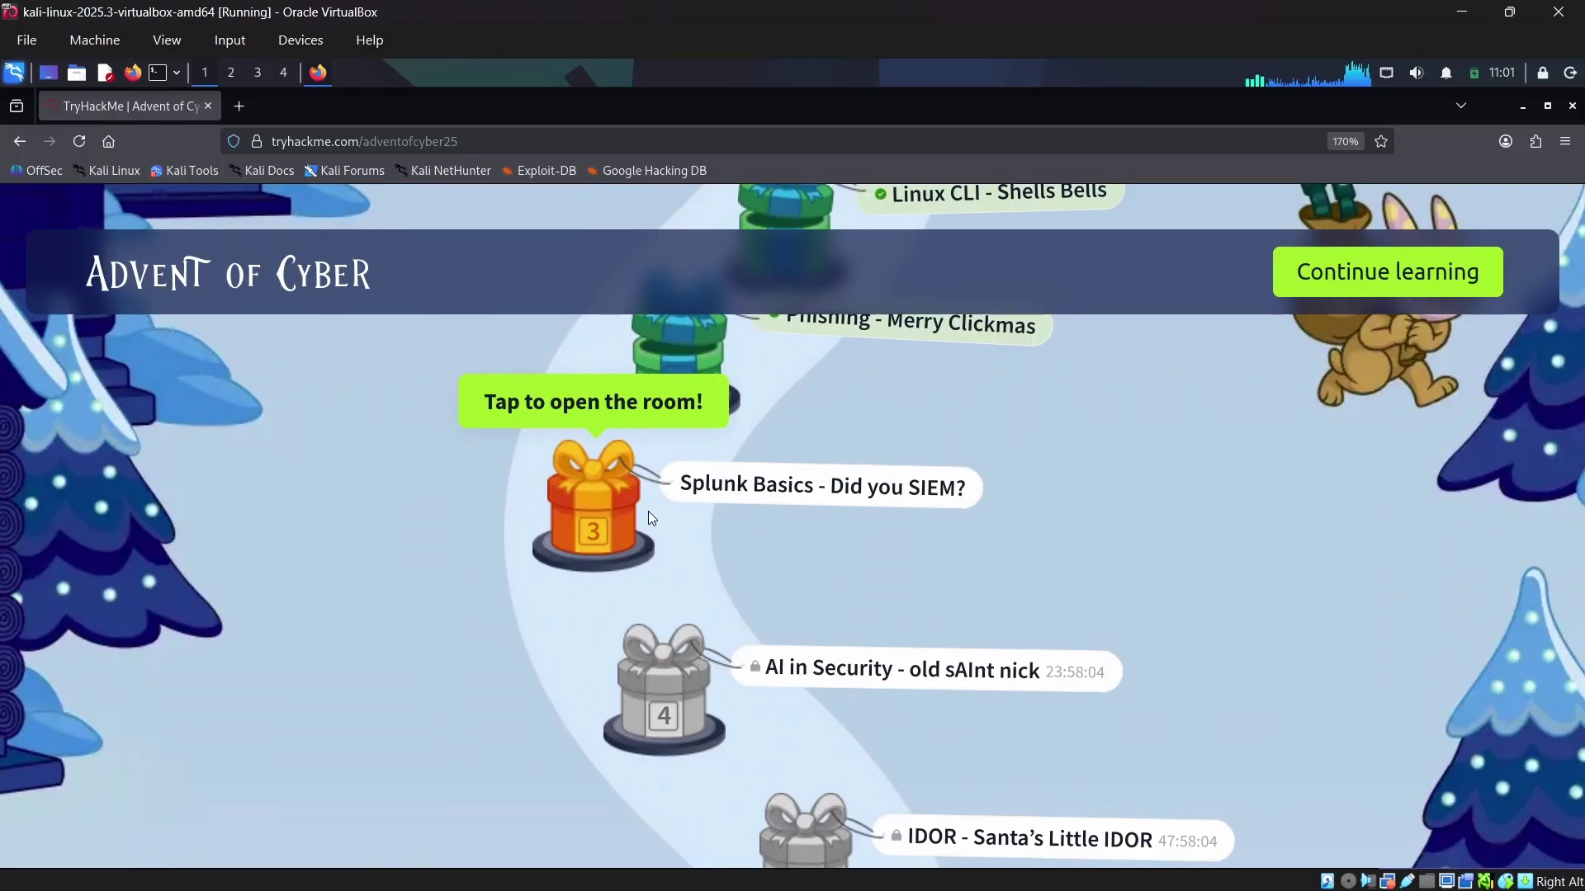
pyautogui.click(577, 483)
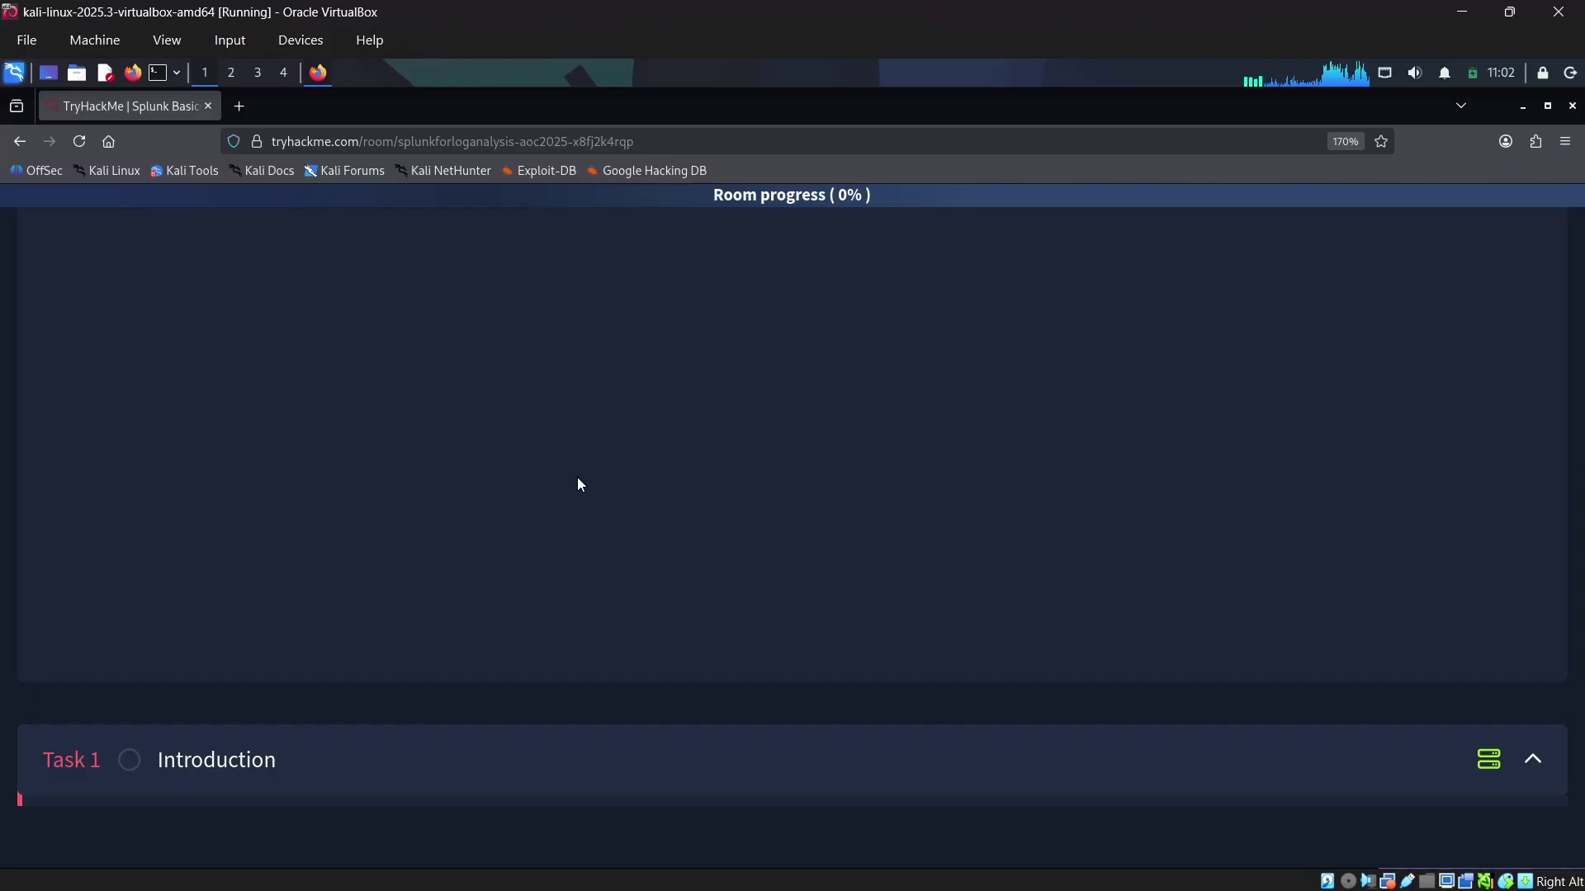
# Step: Start the target machine for the Task 1 Introduction in the Splunk Basics room
pyautogui.scroll(4, 545, 652)
pyautogui.scroll(3, 529, 651)
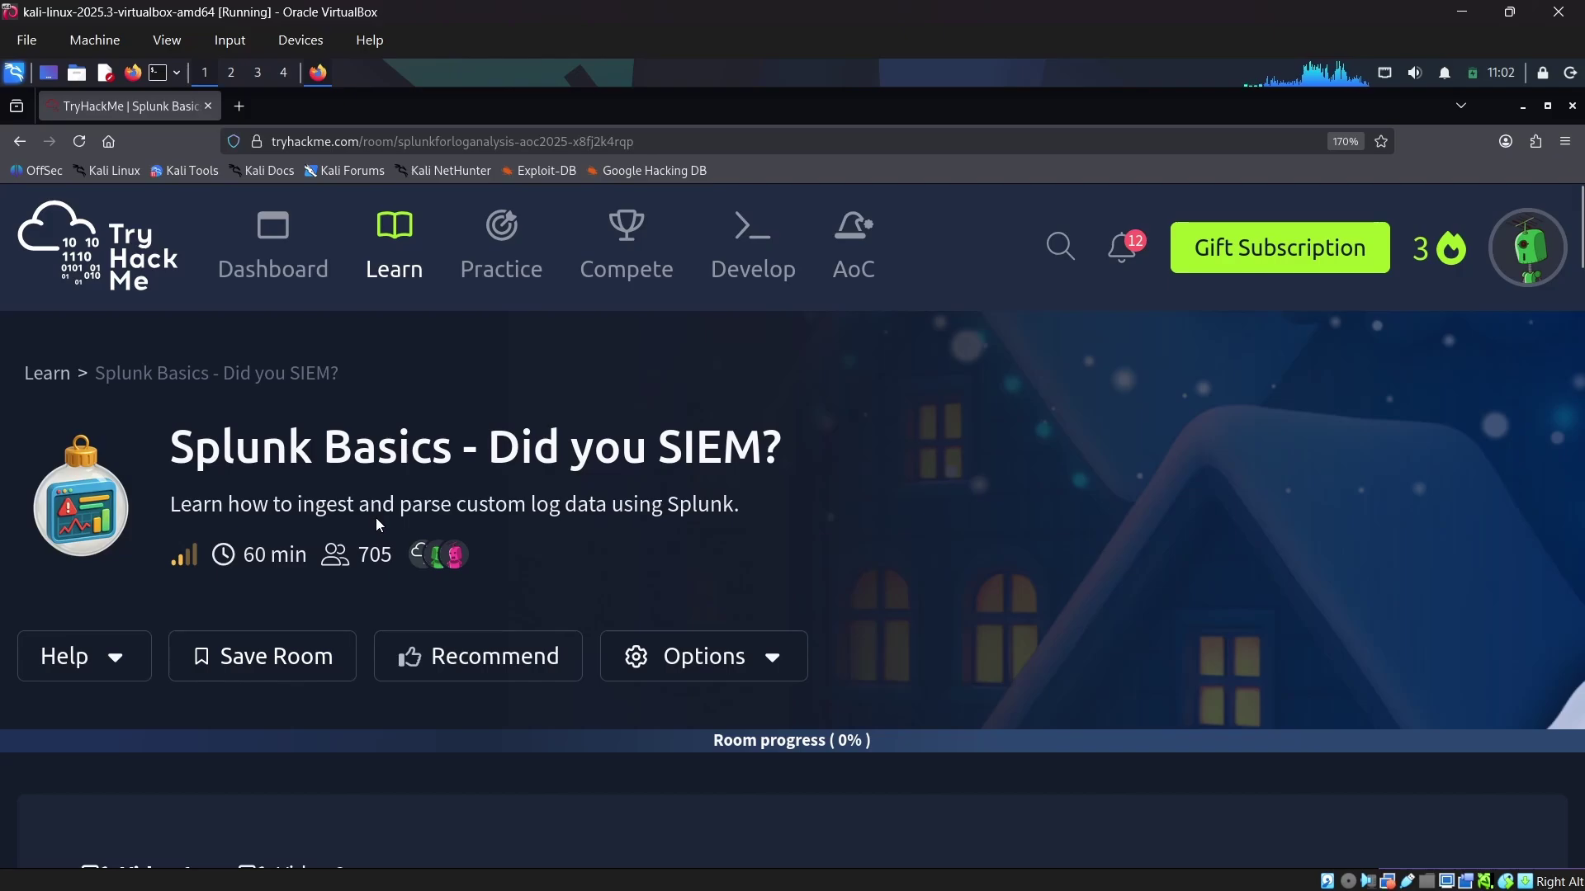
pyautogui.scroll(-15, 616, 565)
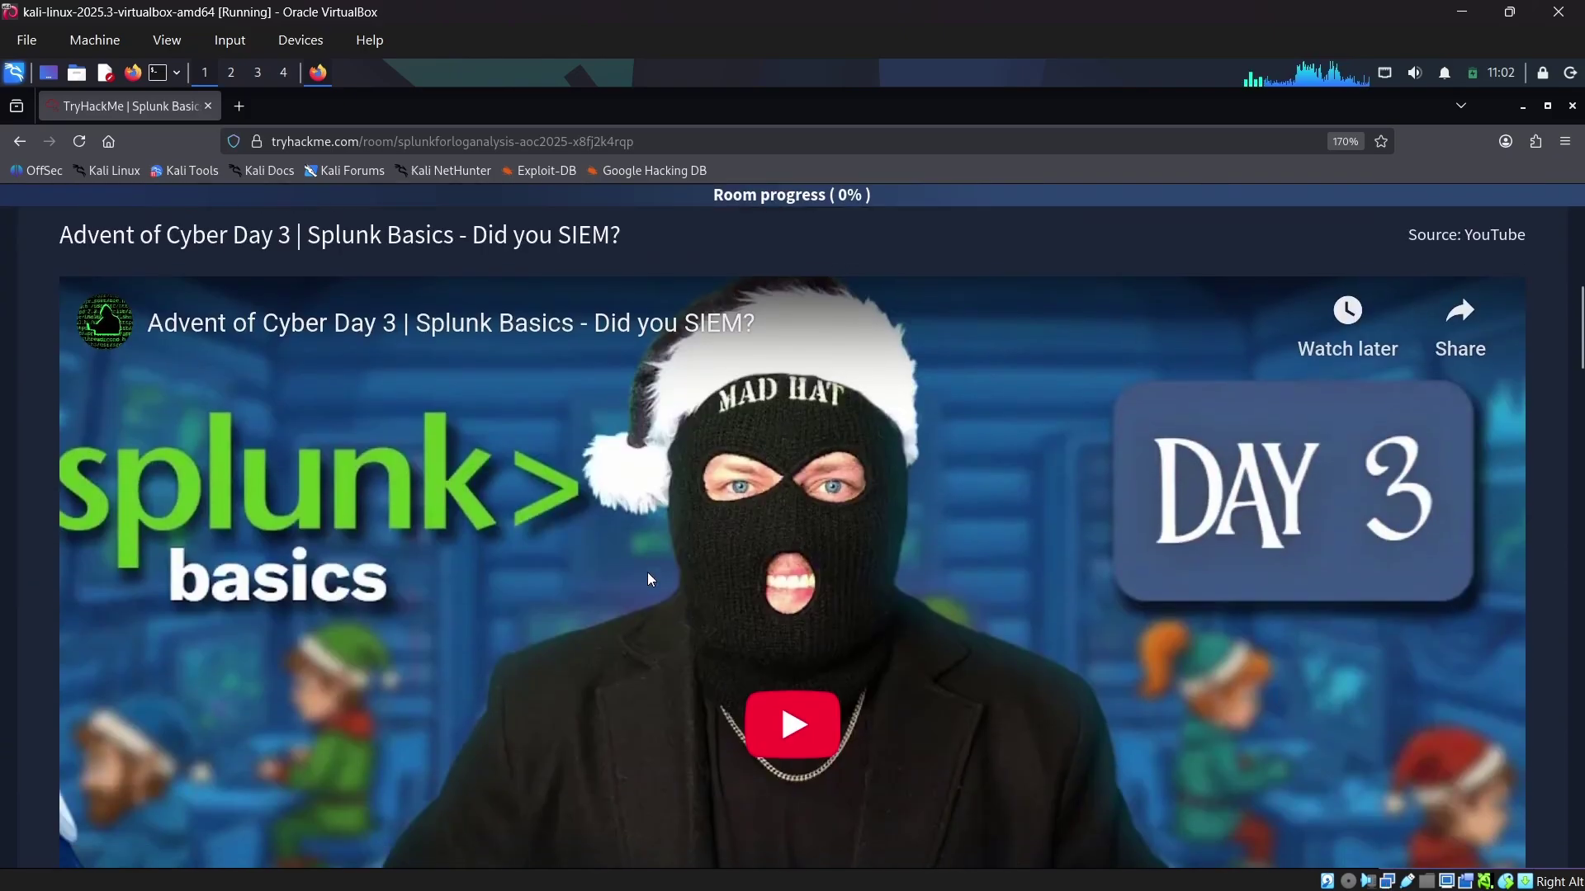
pyautogui.scroll(-8, 1041, 617)
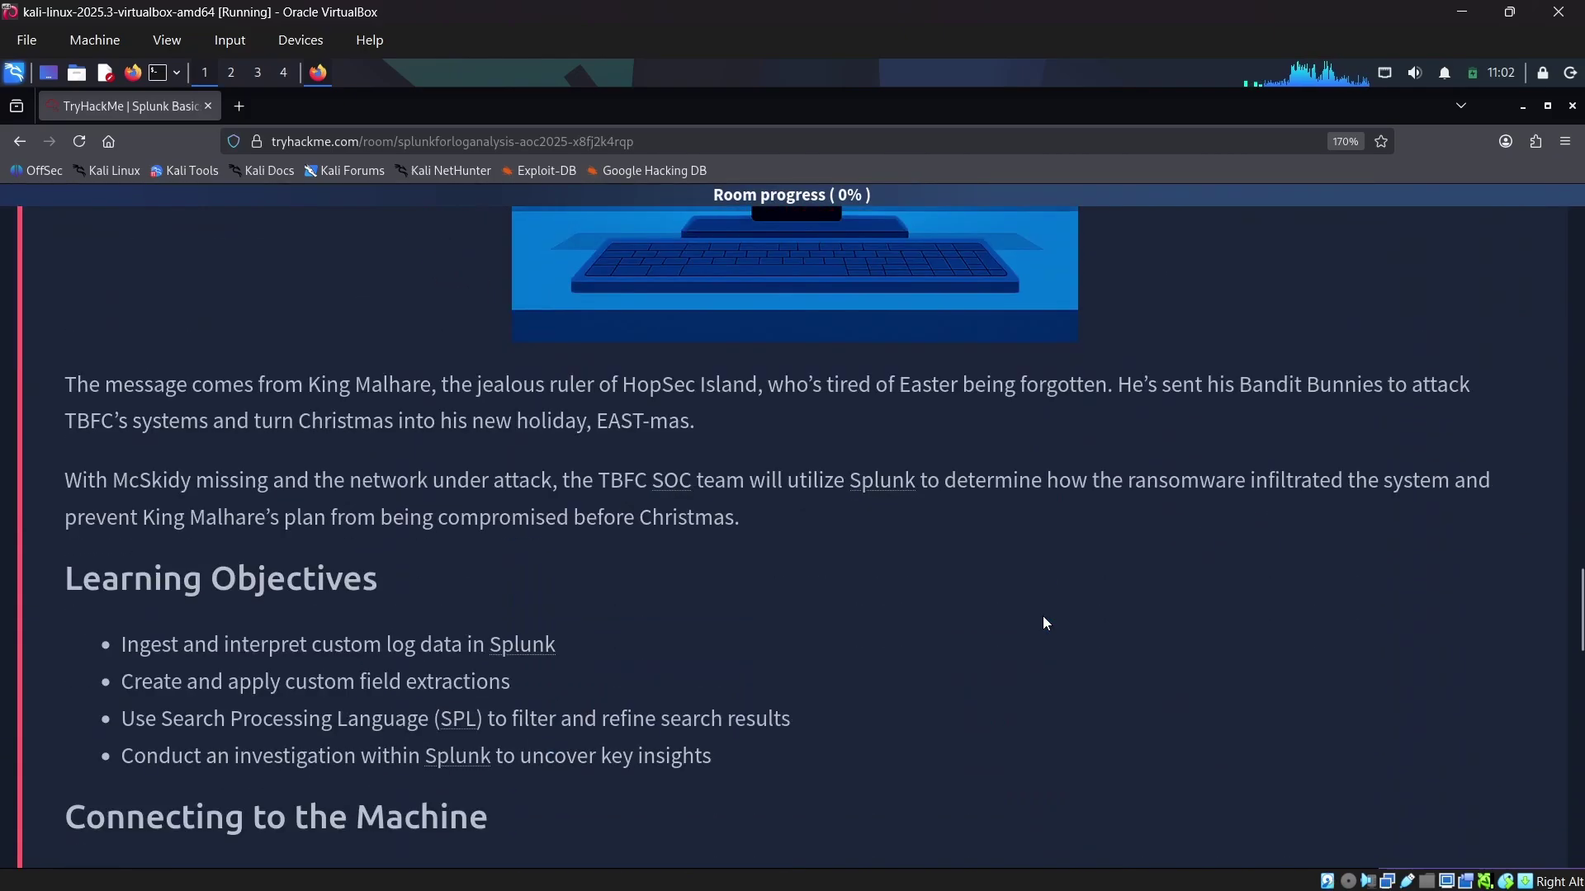
pyautogui.scroll(12, 1356, 478)
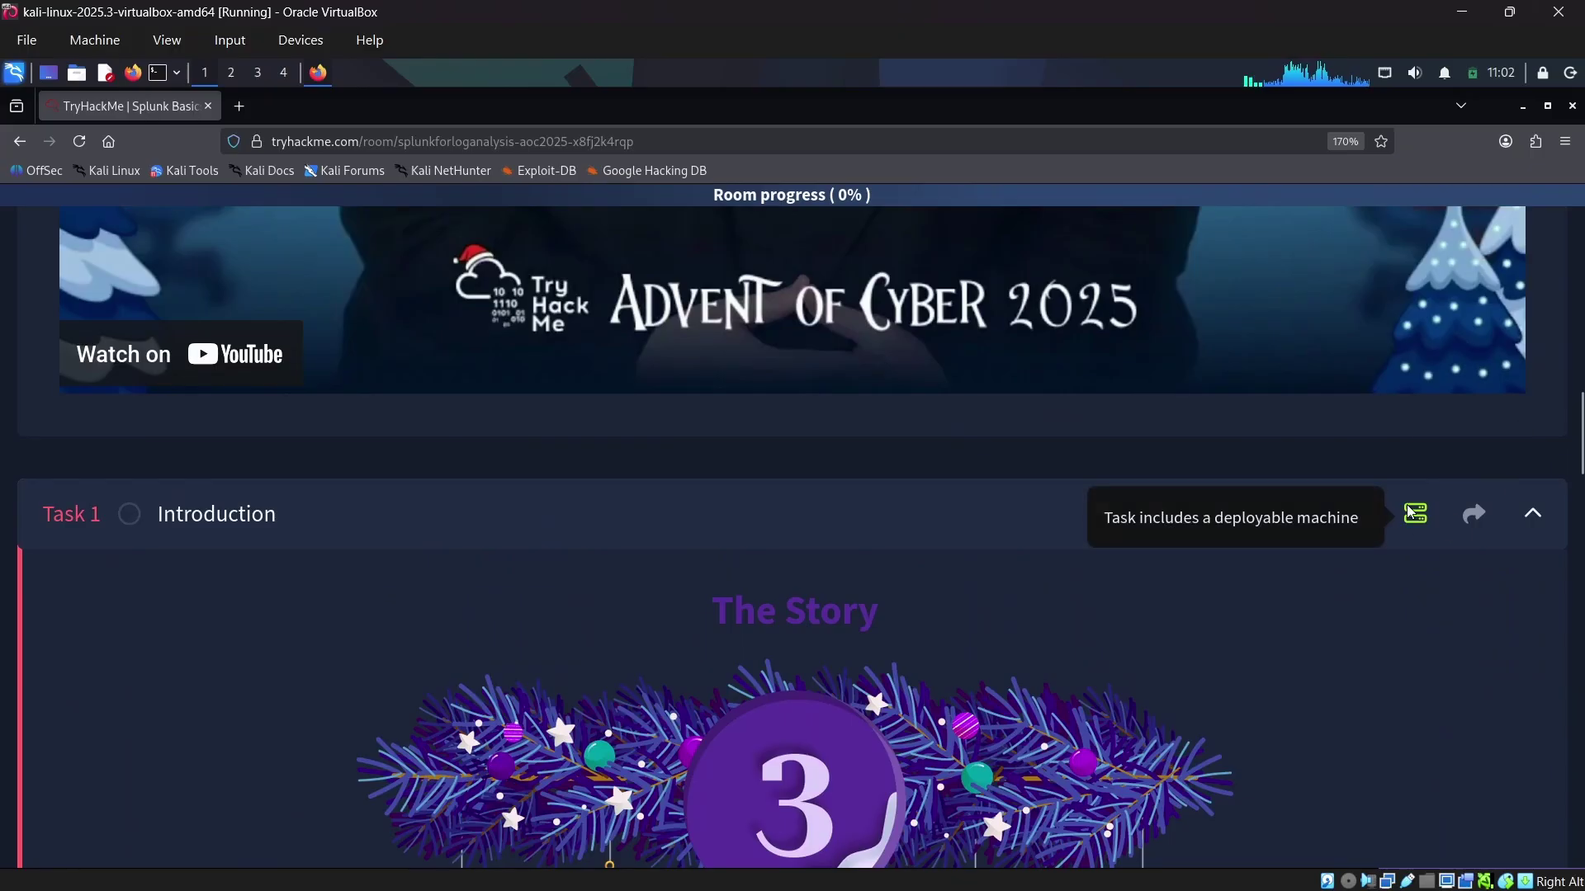
pyautogui.click(1411, 514)
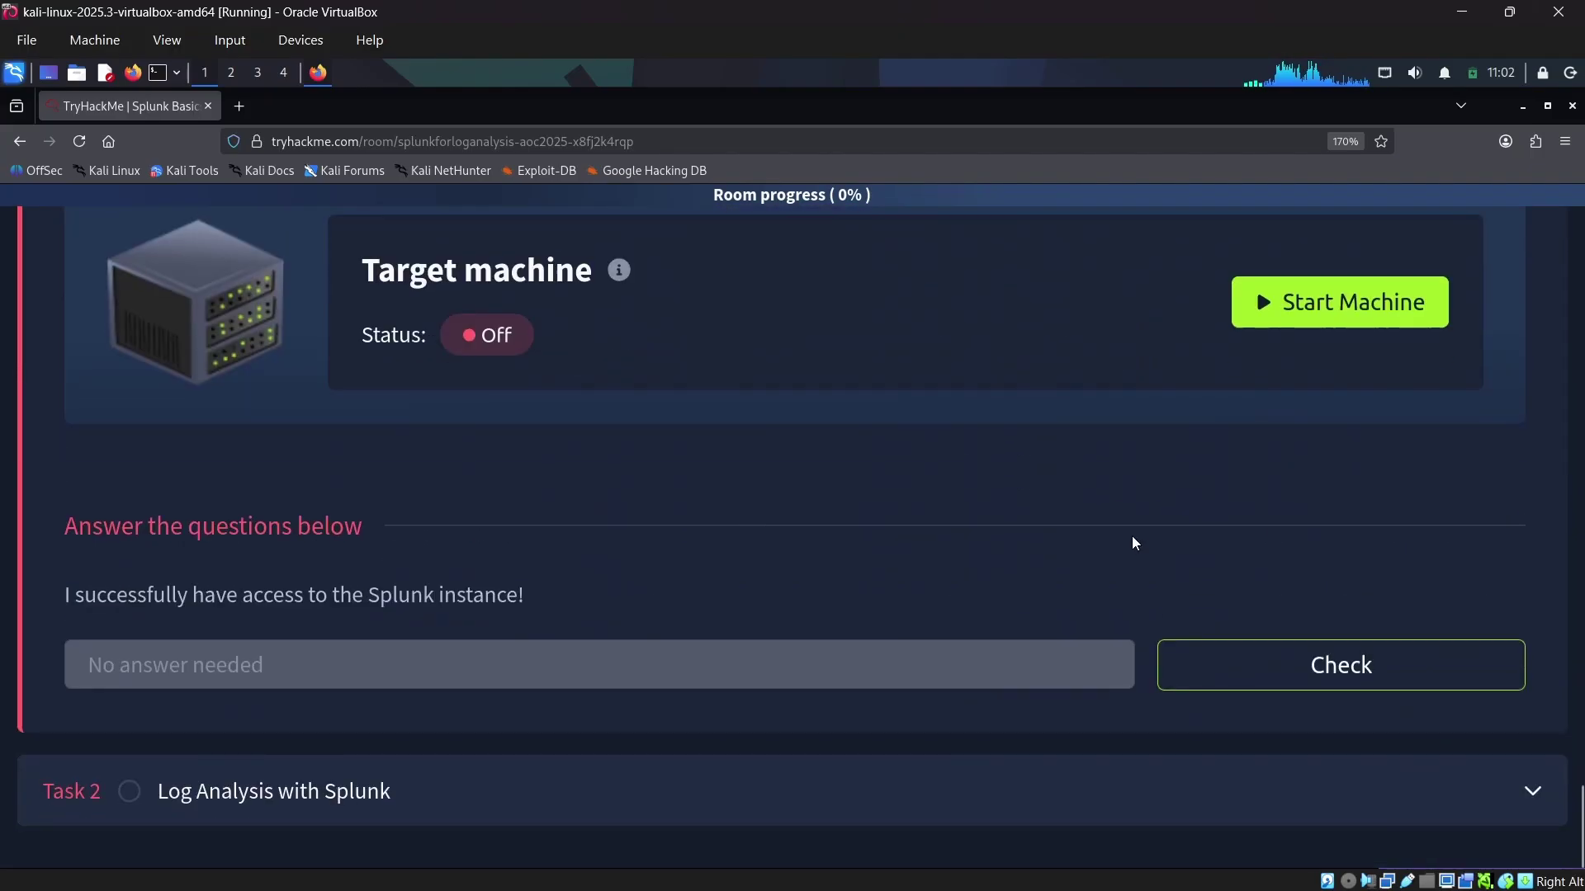
pyautogui.click(1337, 309)
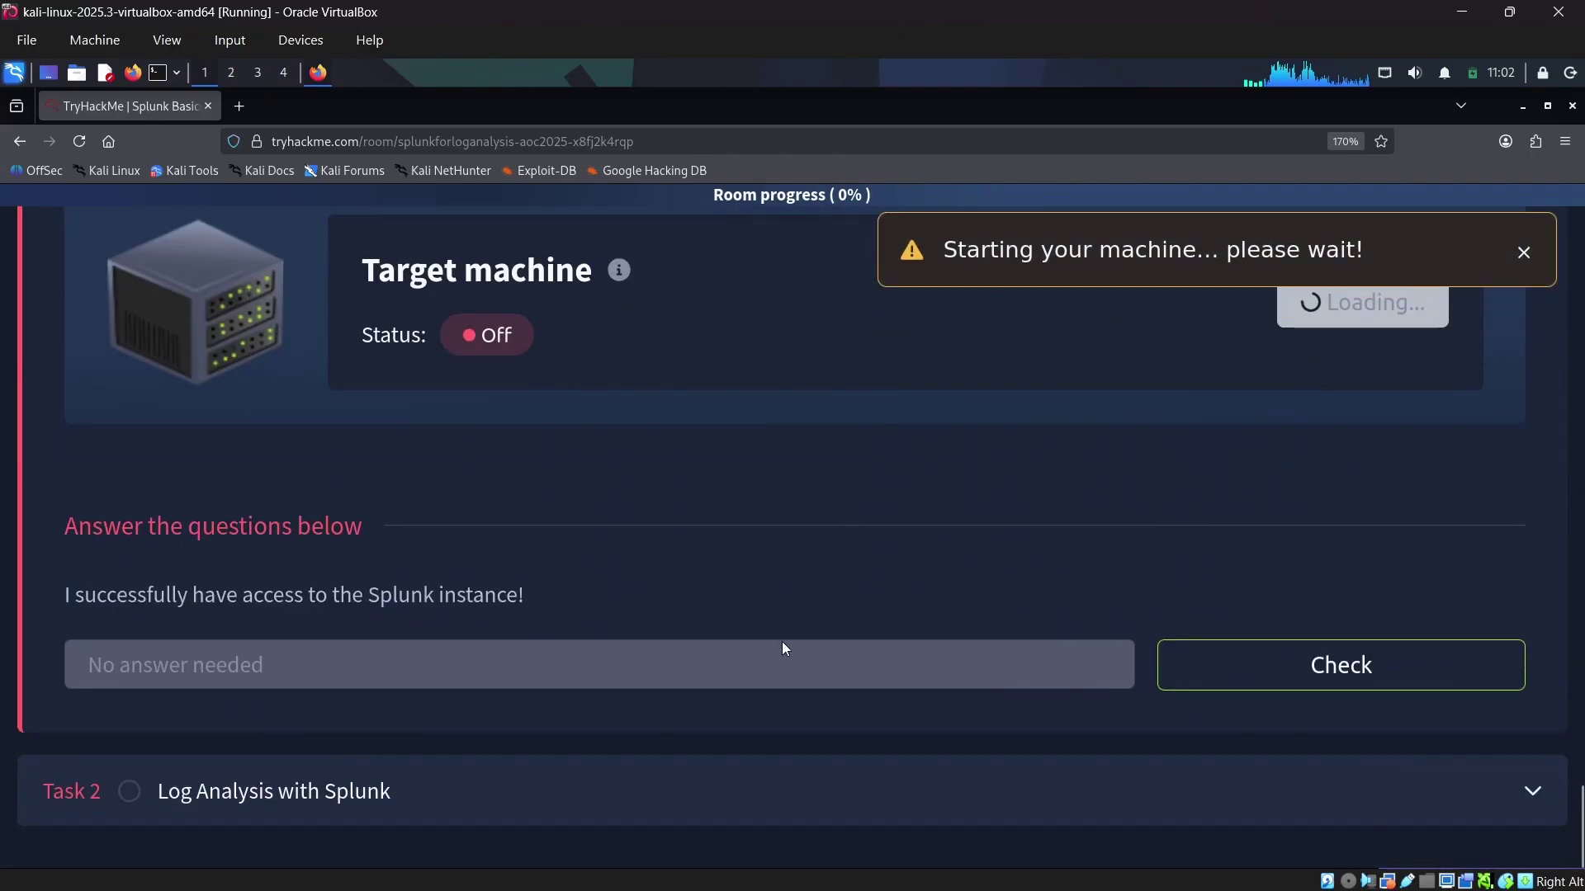
# Step: Read through the Task 1 story, learning objectives and the connection card for the machine
pyautogui.scroll(8, 781, 641)
pyautogui.scroll(15, 780, 641)
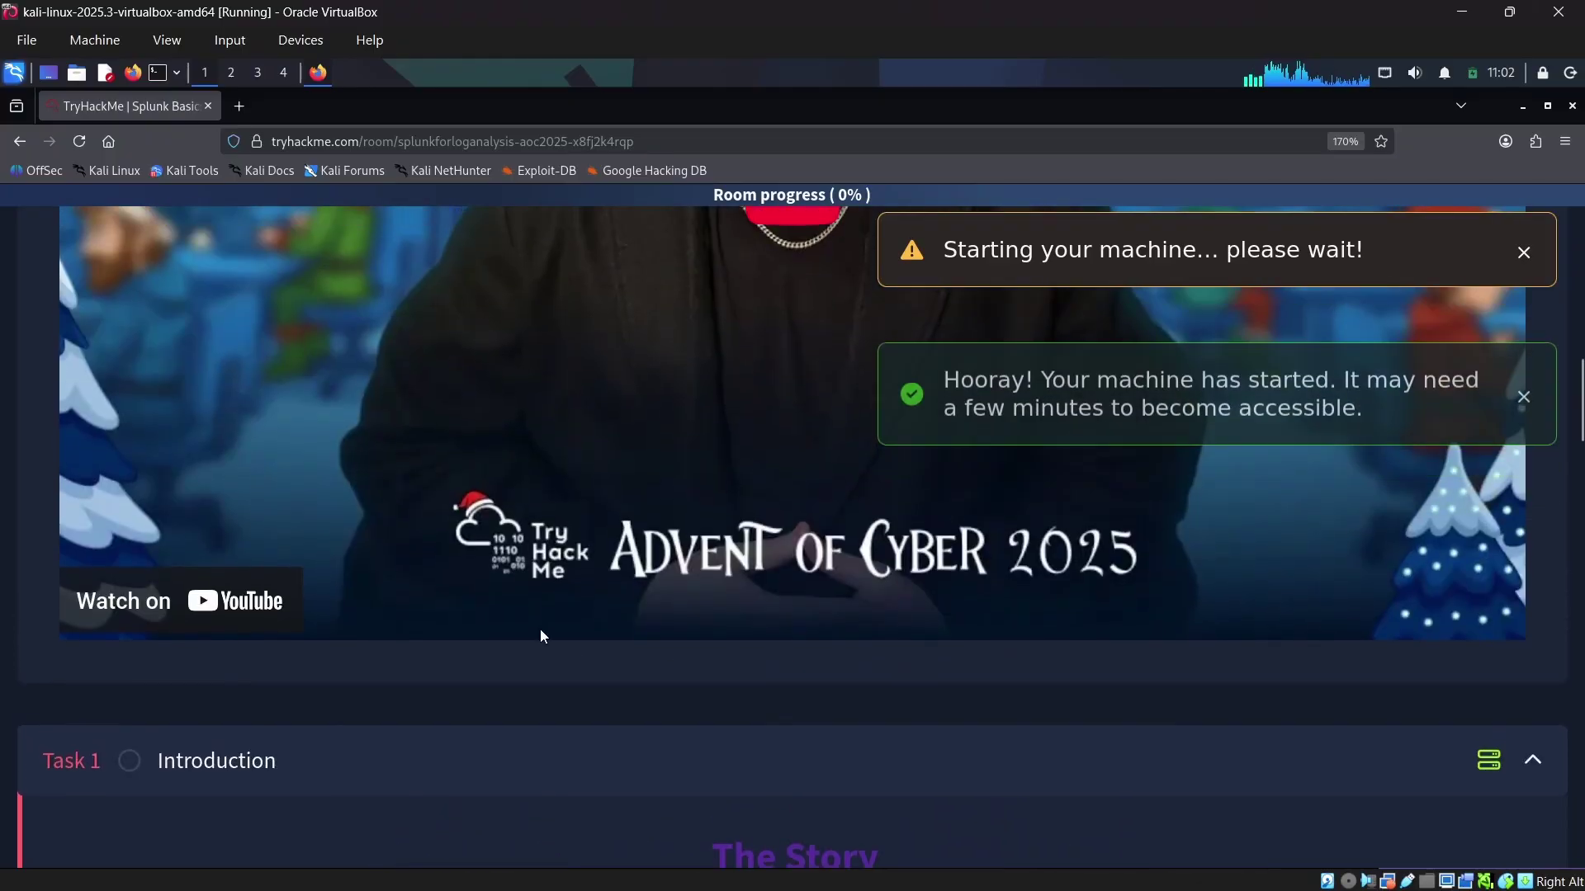
pyautogui.scroll(5, 433, 528)
pyautogui.scroll(-12, 434, 527)
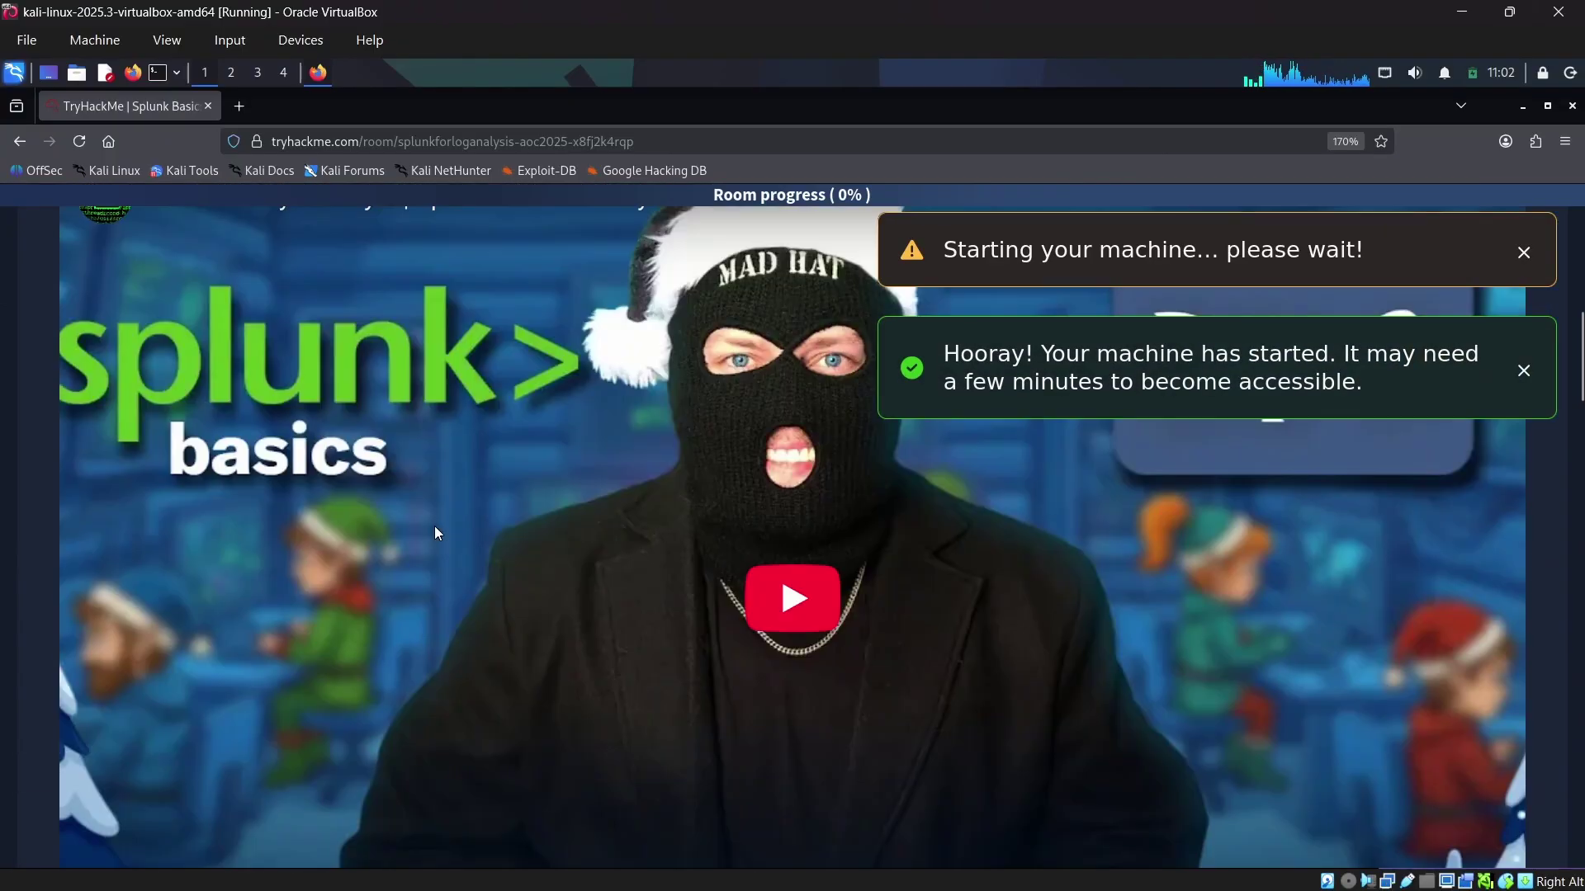
pyautogui.scroll(-5, 784, 579)
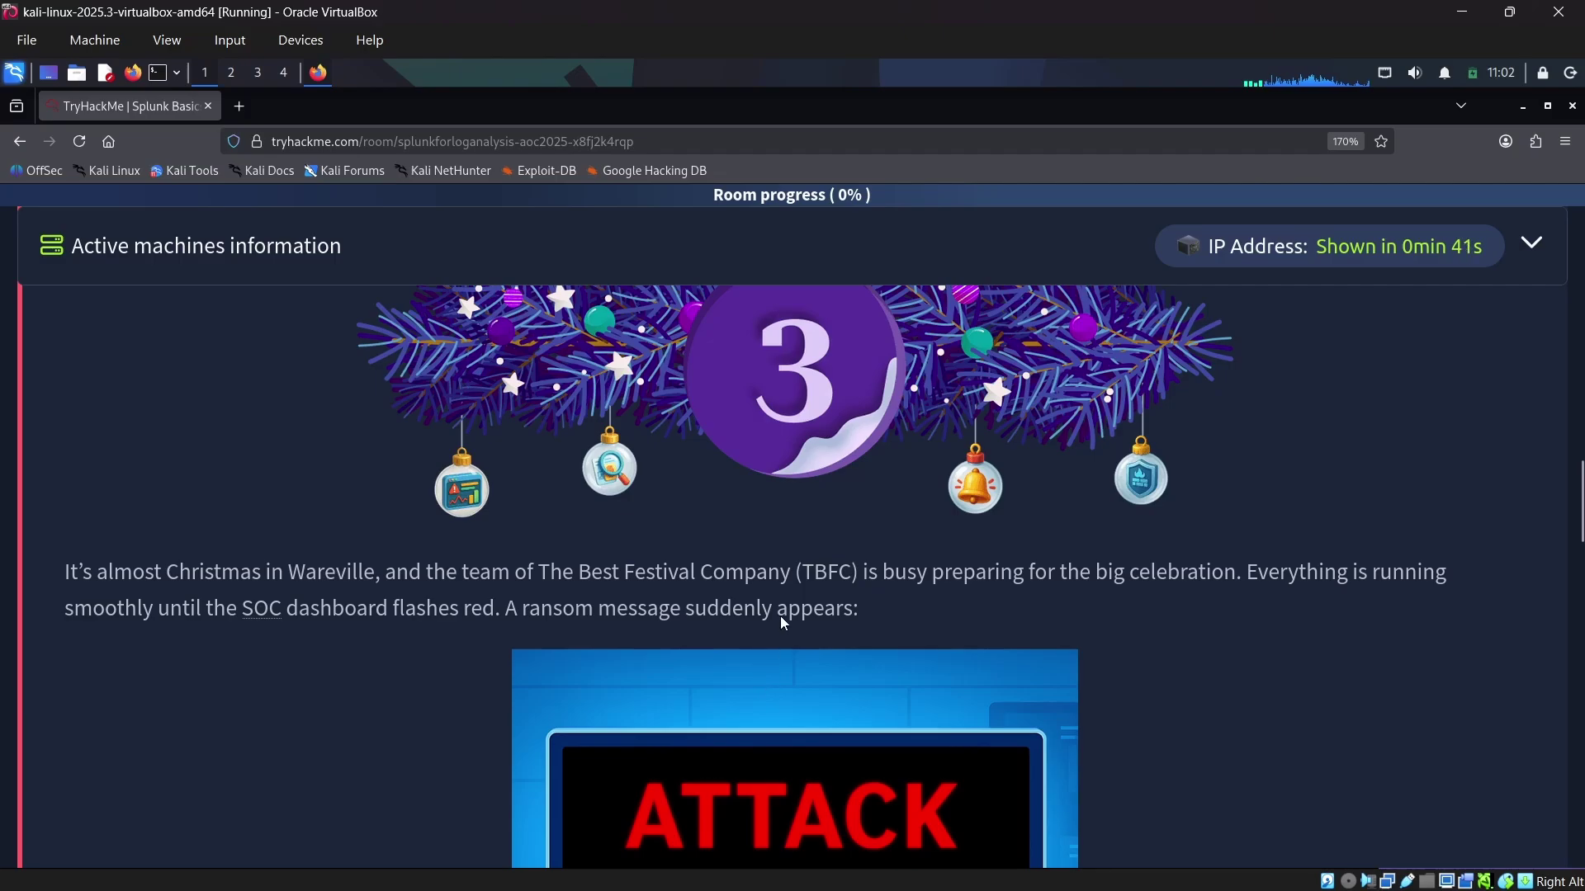
pyautogui.scroll(-3, 780, 616)
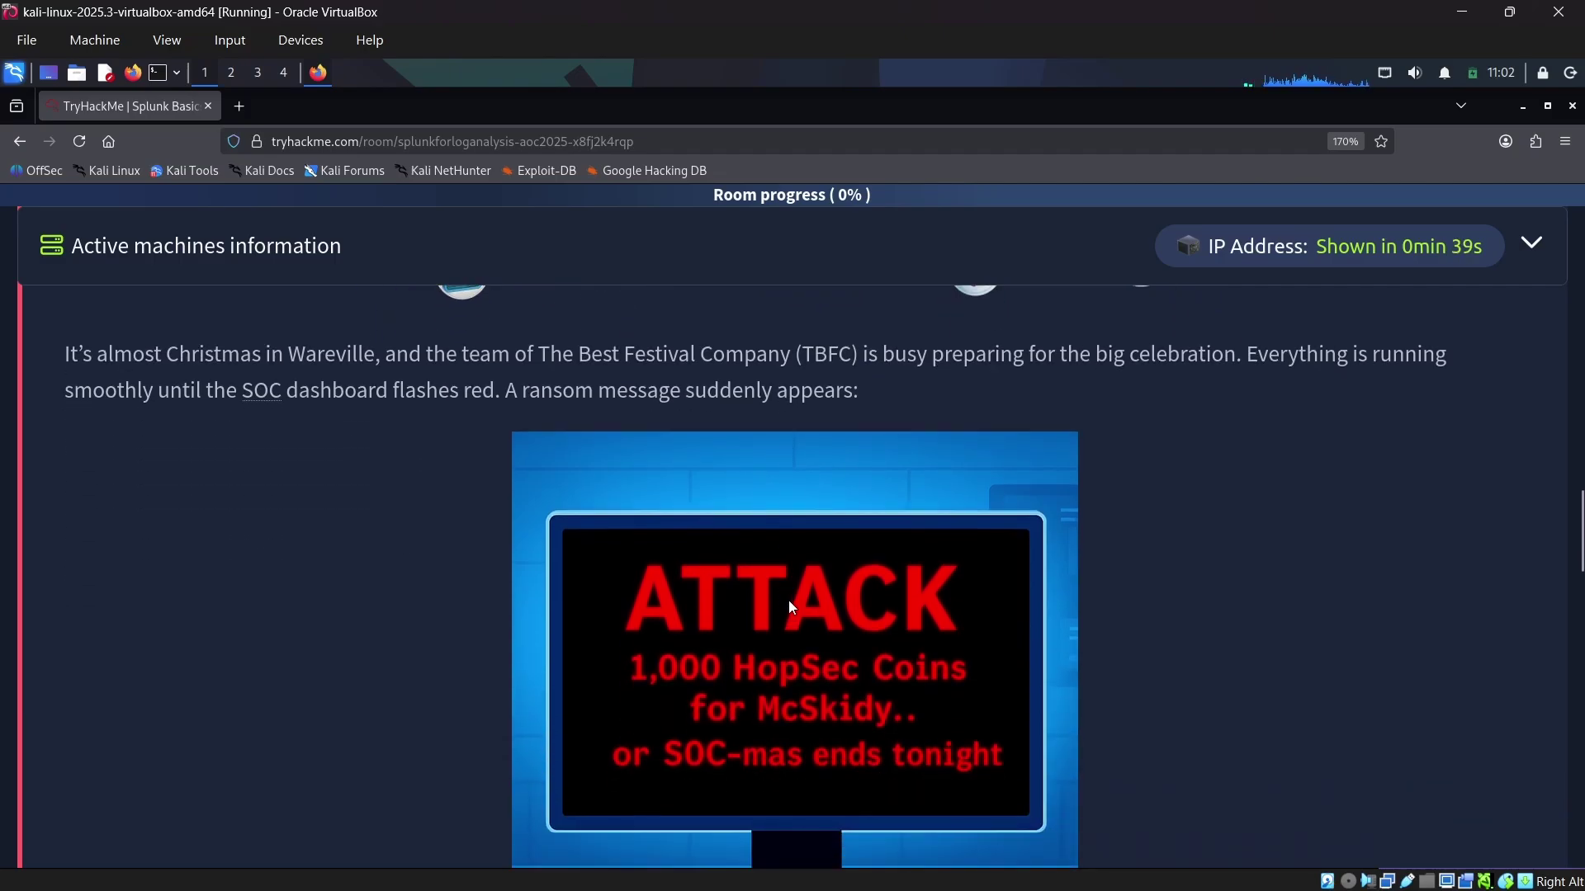
pyautogui.scroll(-7, 789, 601)
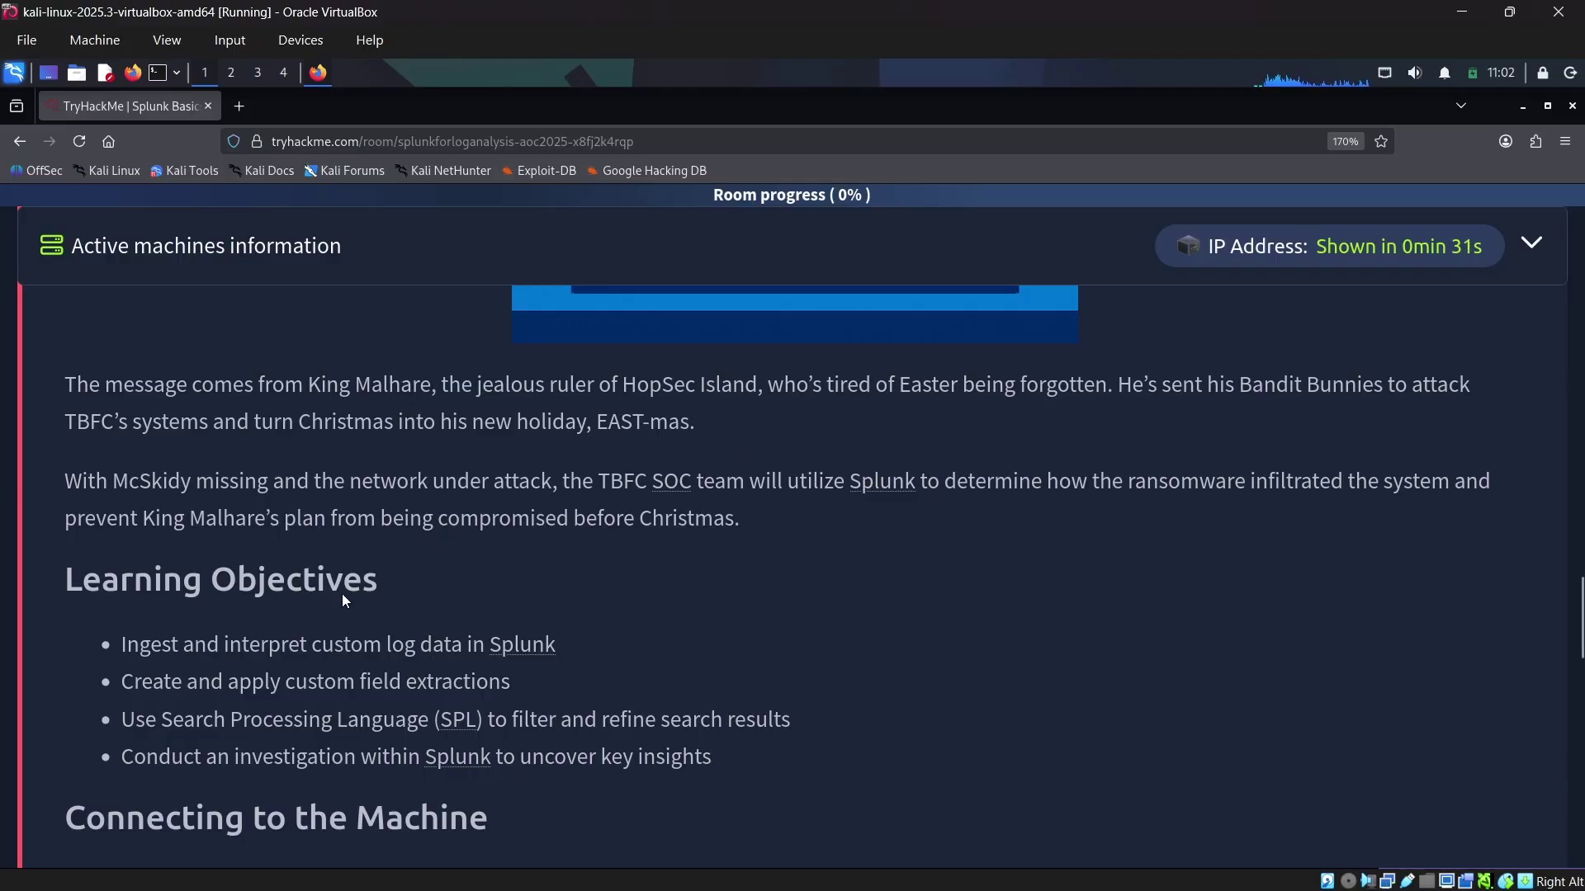
pyautogui.scroll(-4, 373, 581)
pyautogui.scroll(-3, 790, 518)
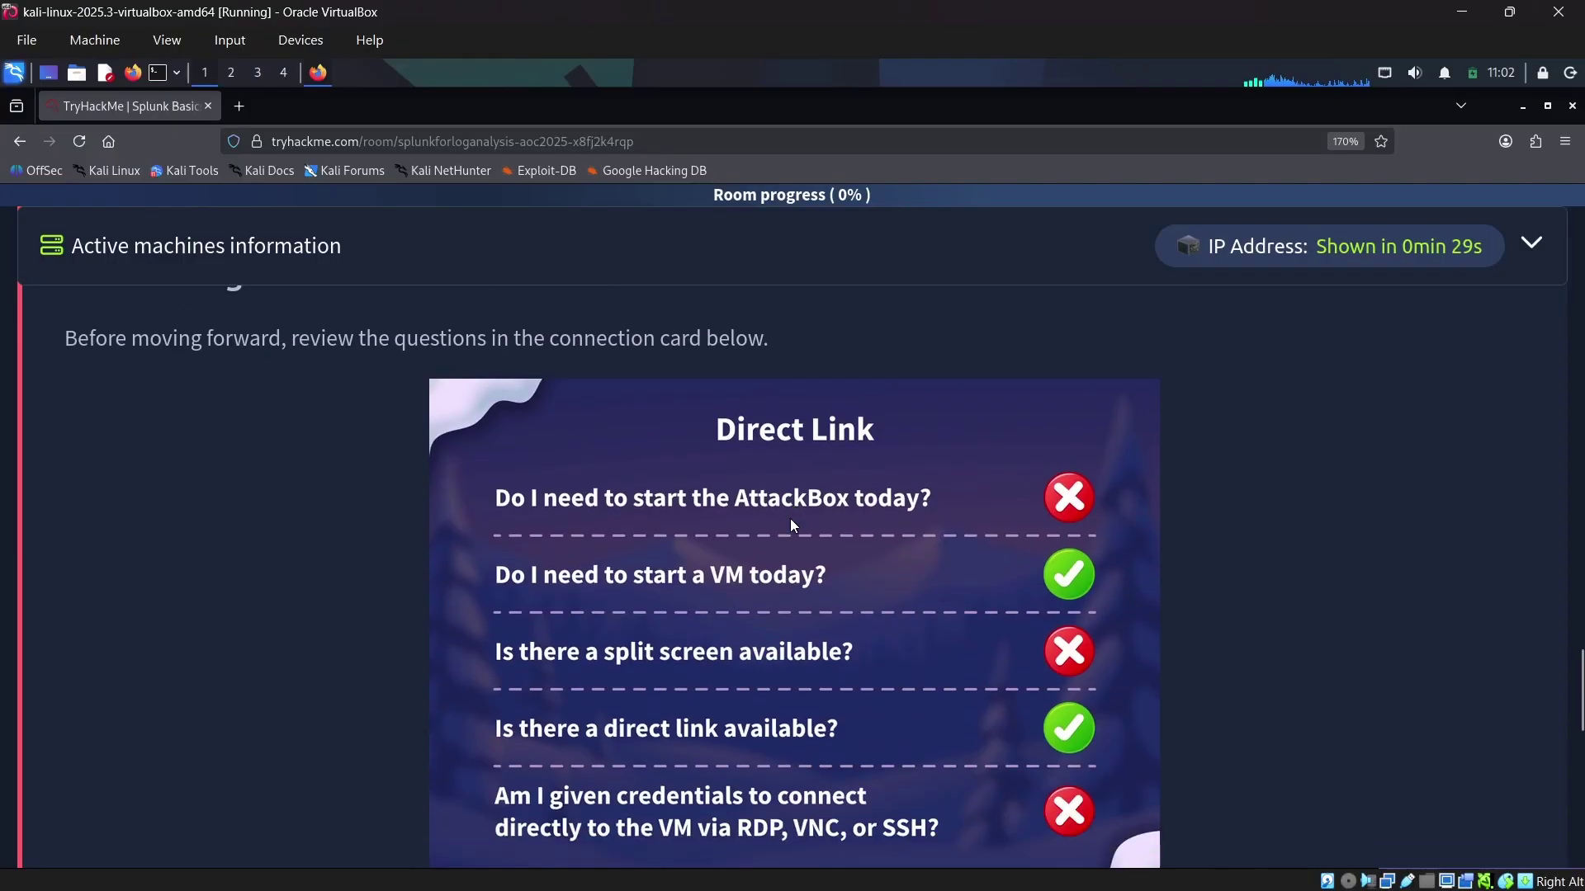
pyautogui.scroll(-1, 842, 516)
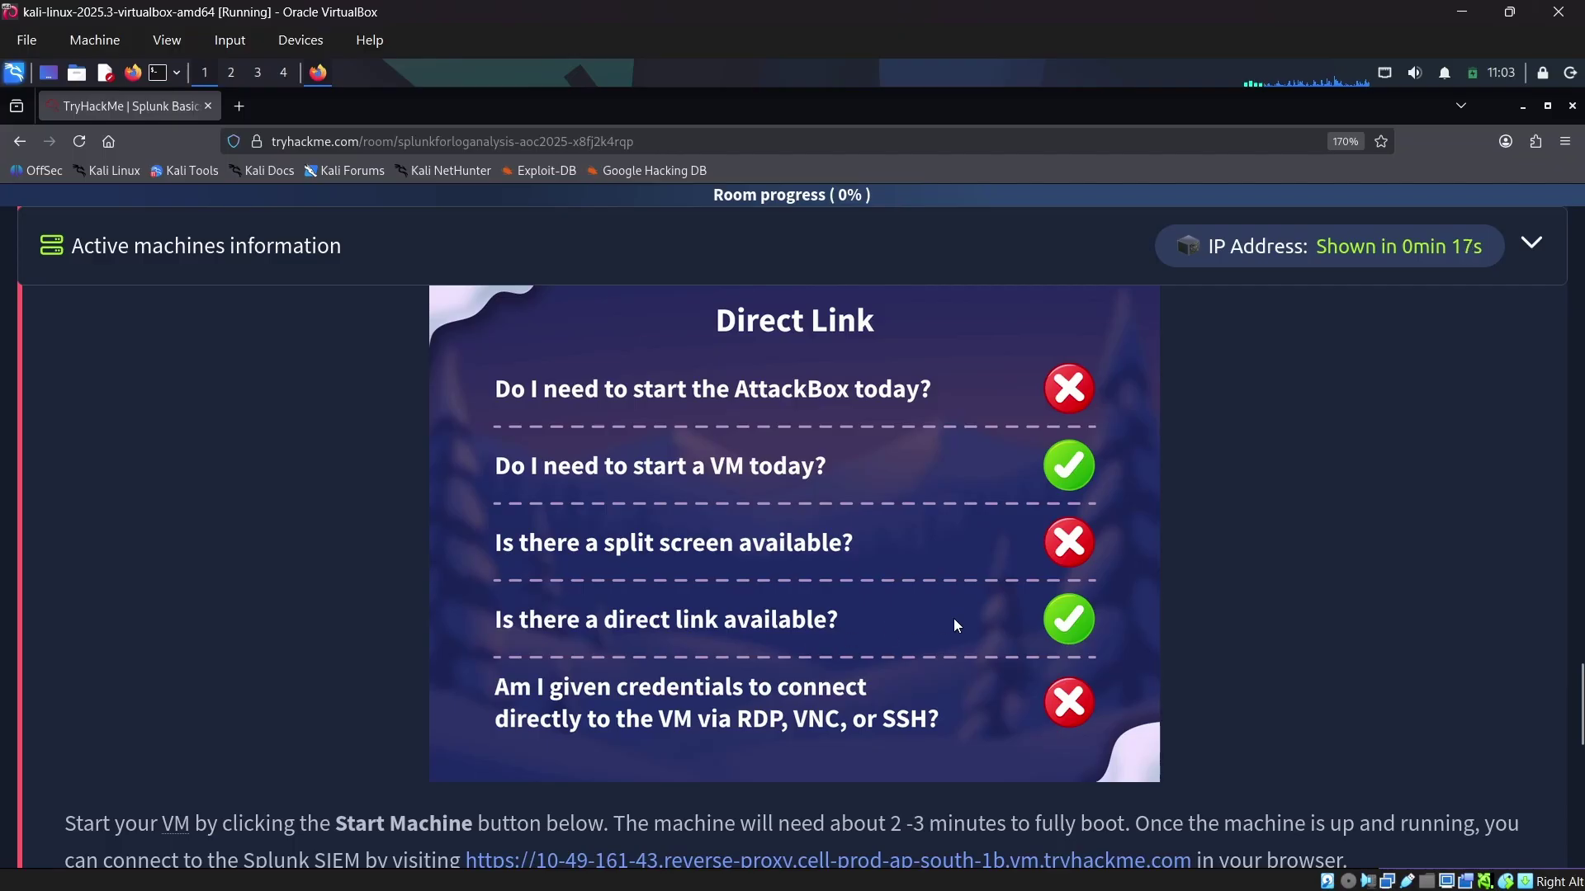
pyautogui.scroll(-4, 1243, 594)
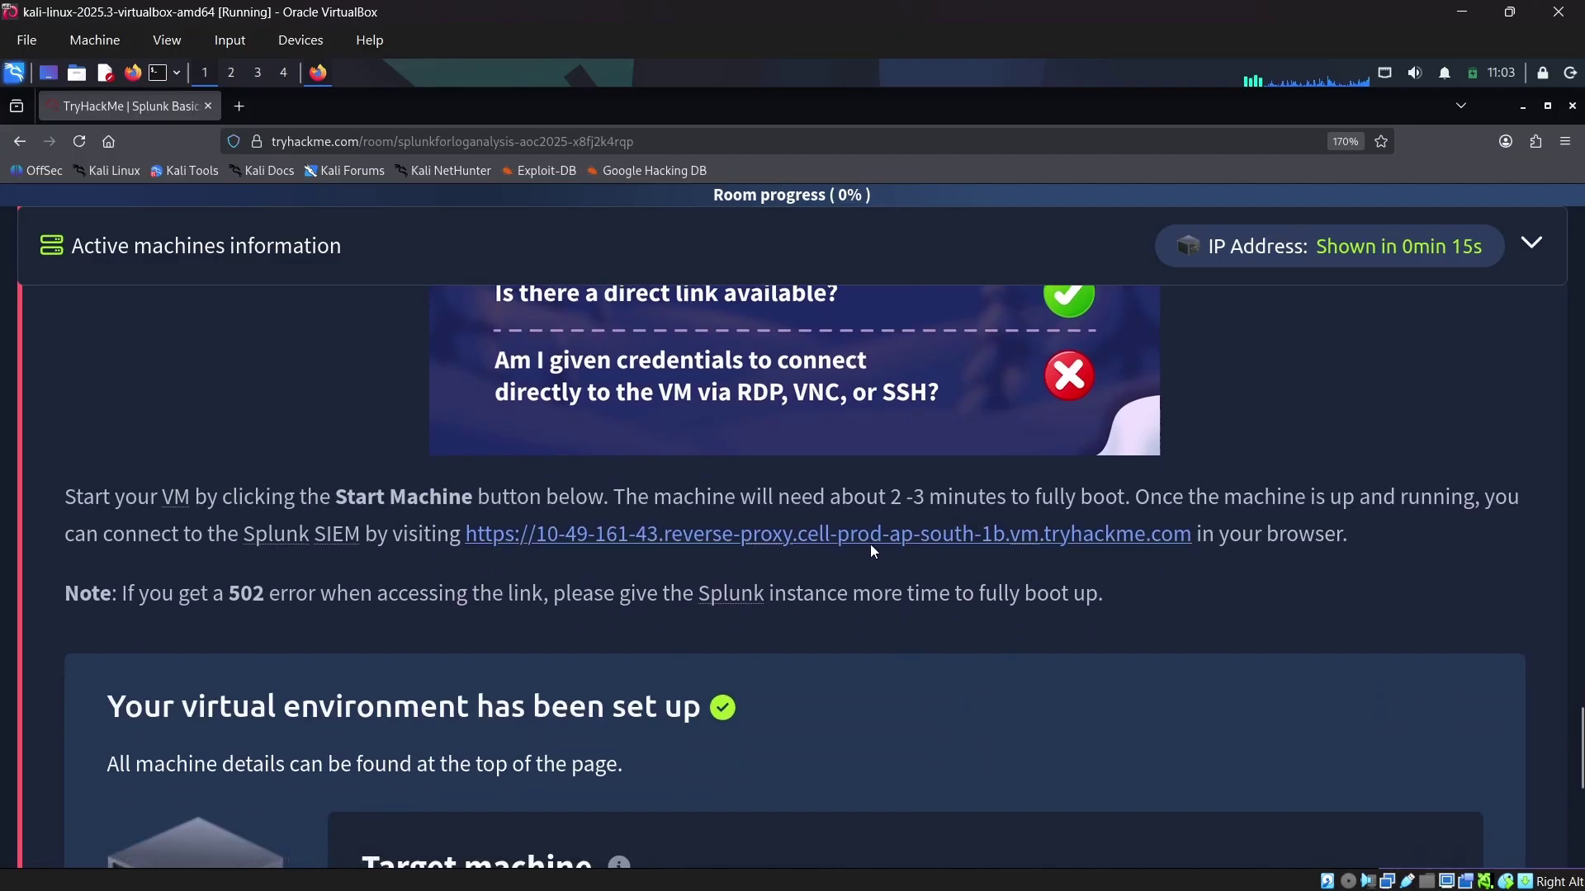
# Step: Try to open the Splunk SIEM through the direct link in the connection instructions
pyautogui.click(908, 543)
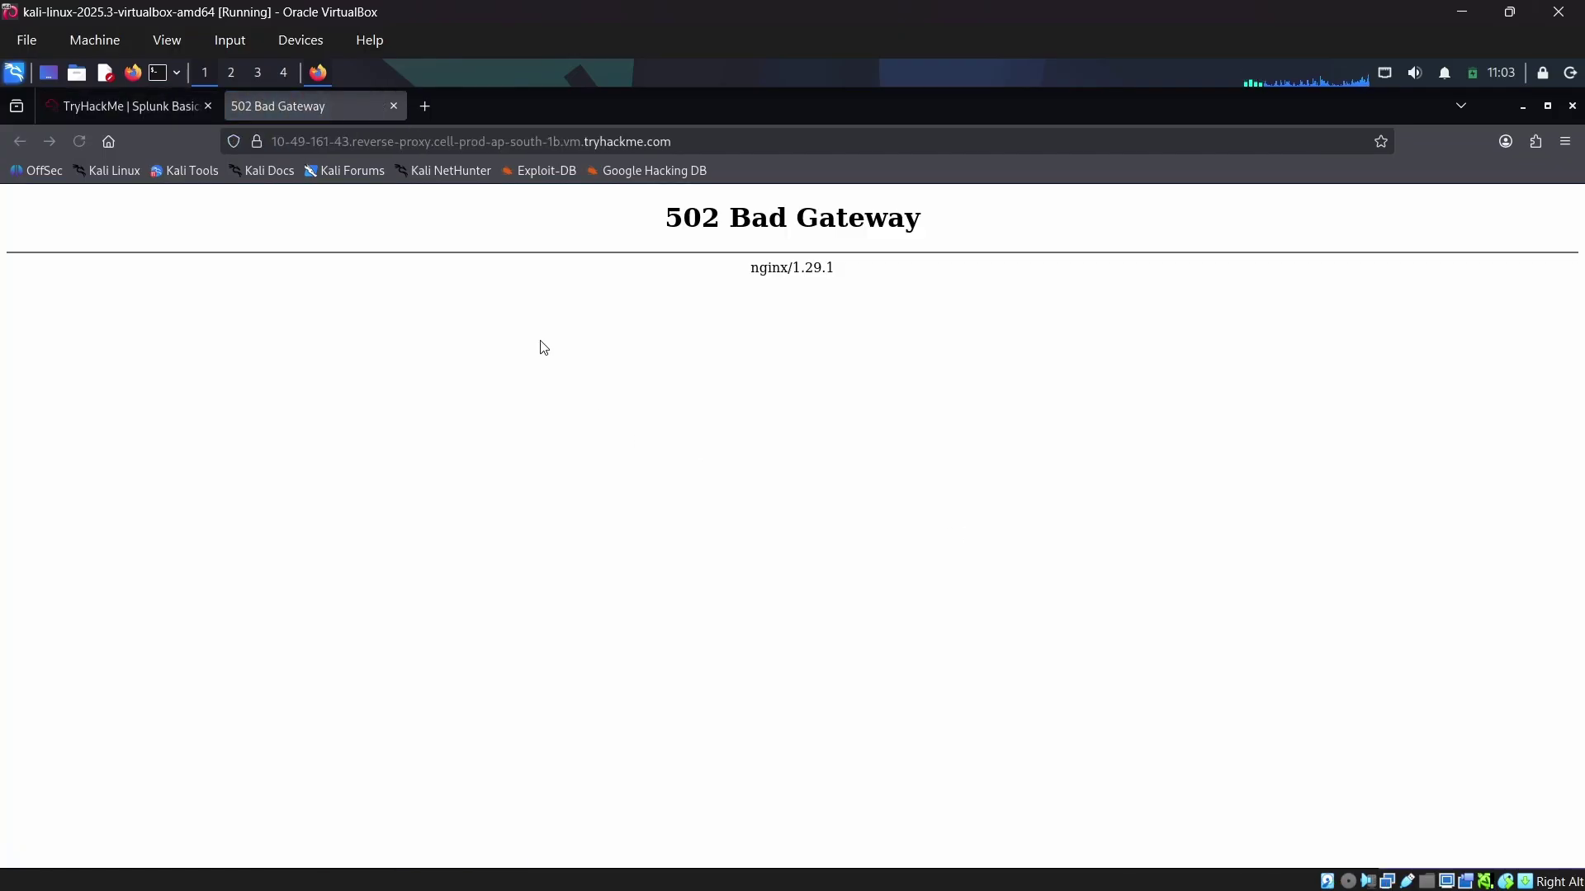
pyautogui.moveTo(660, 229); pyautogui.dragTo(958, 243)
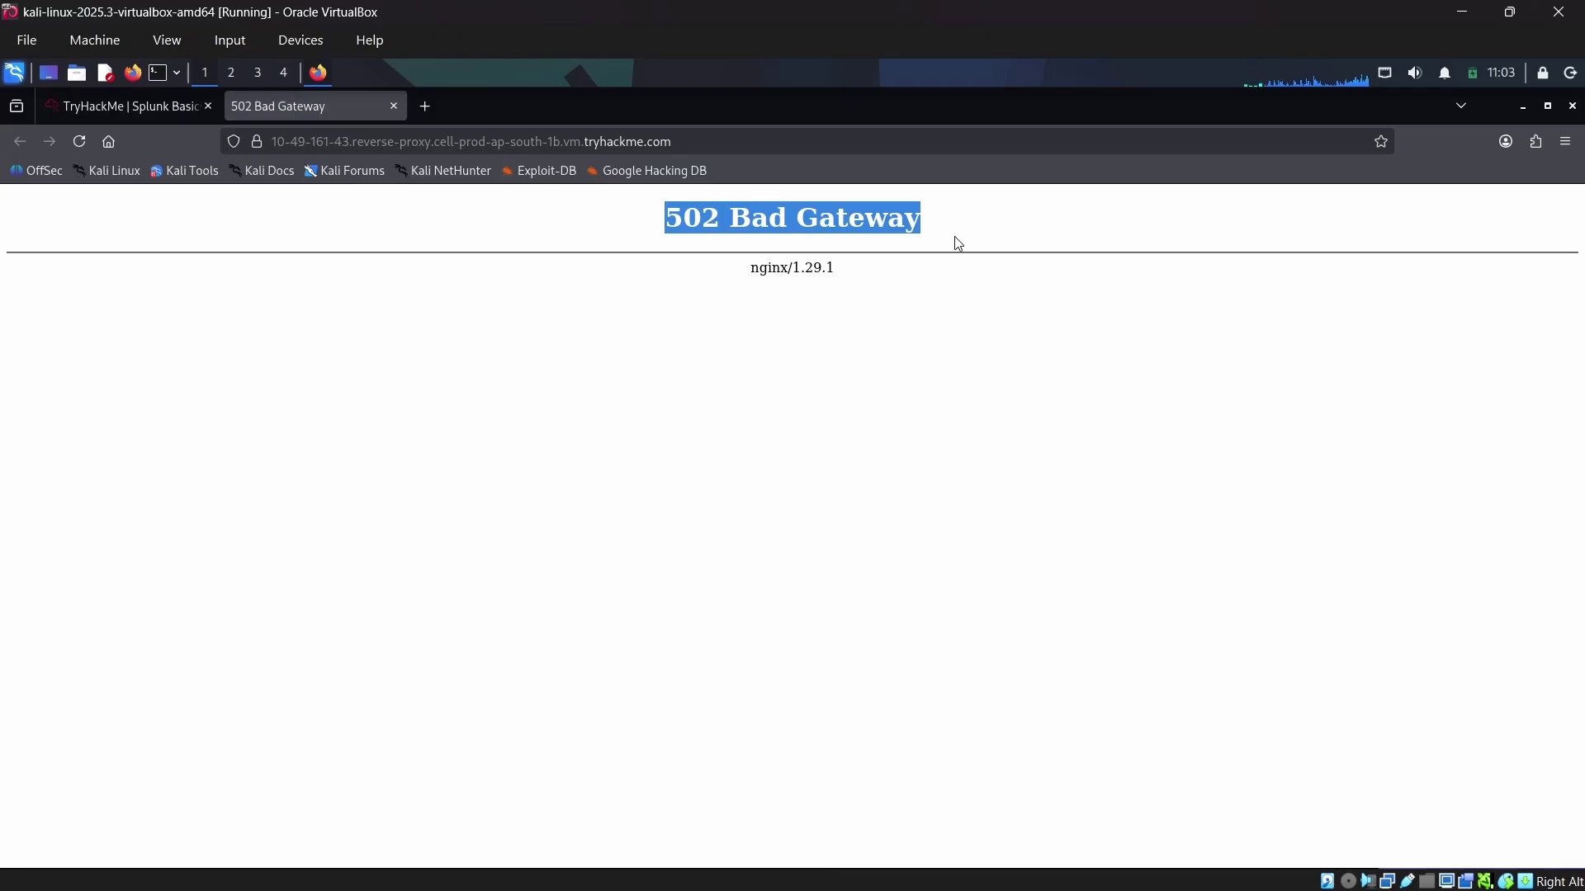
# Step: Check the room page for the target machine's IP address and recheck the address of the Splunk tab
pyautogui.click(139, 107)
pyautogui.scroll(-5, 677, 512)
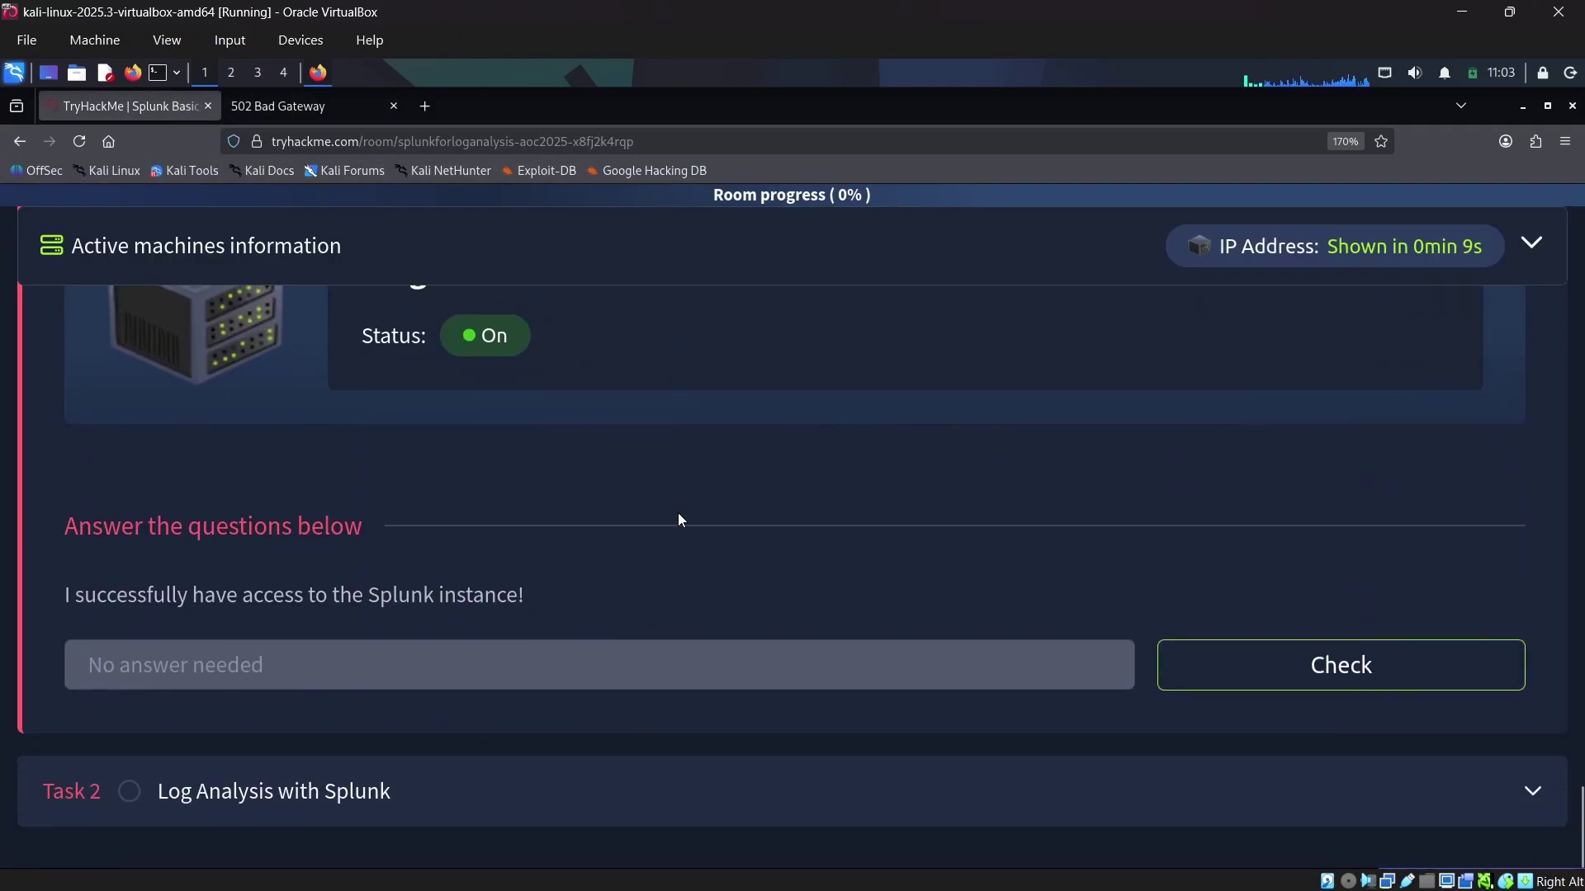
pyautogui.scroll(3, 677, 512)
pyautogui.scroll(15, 676, 513)
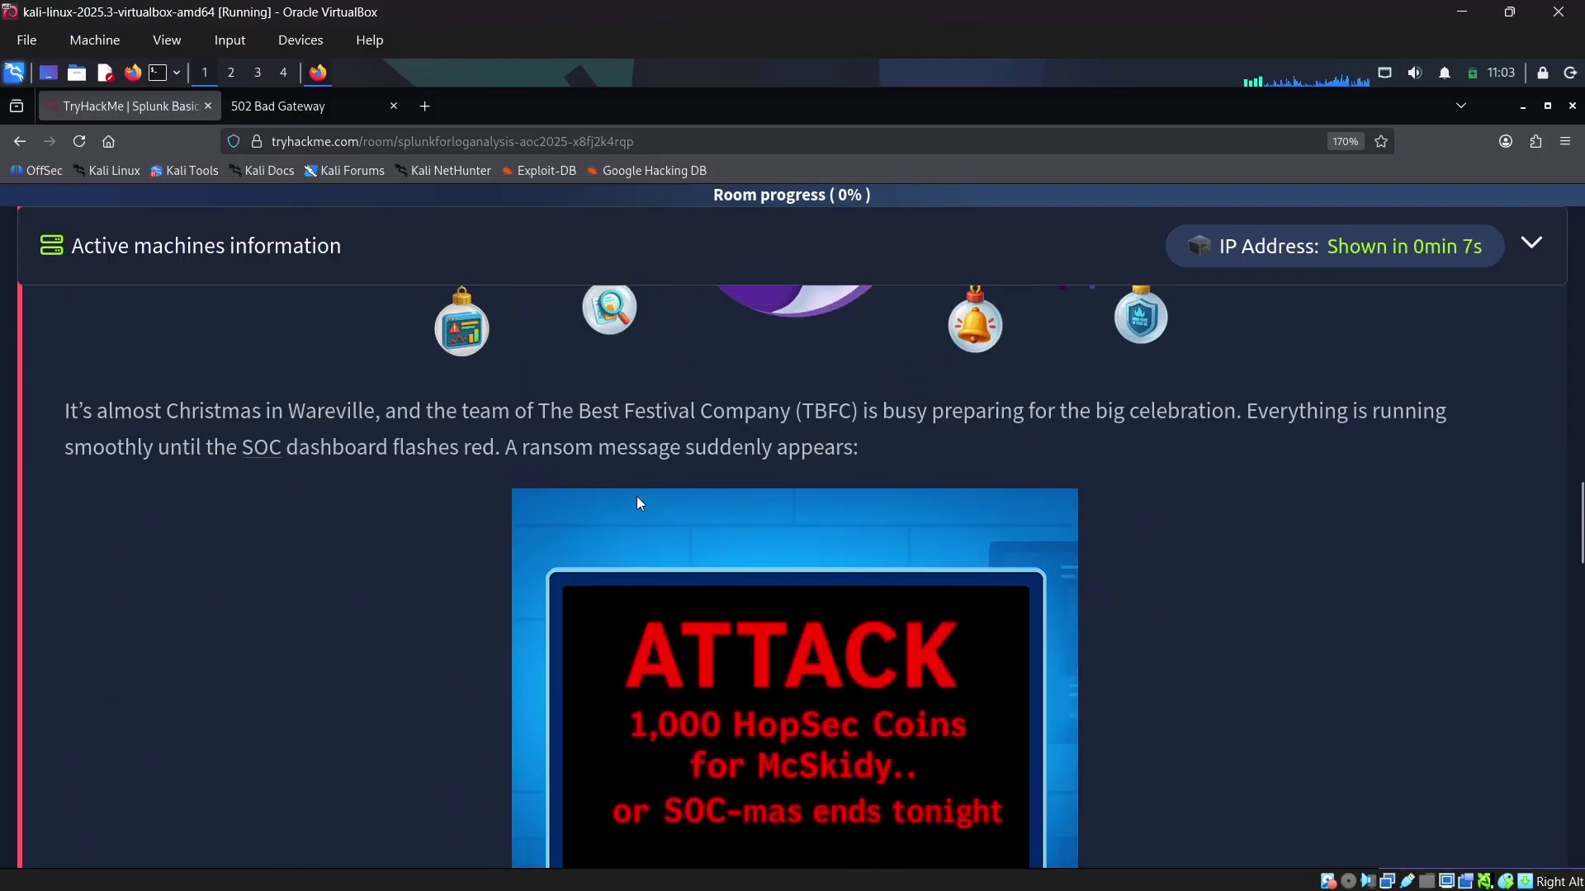
pyautogui.scroll(5, 623, 499)
pyautogui.scroll(-2, 621, 497)
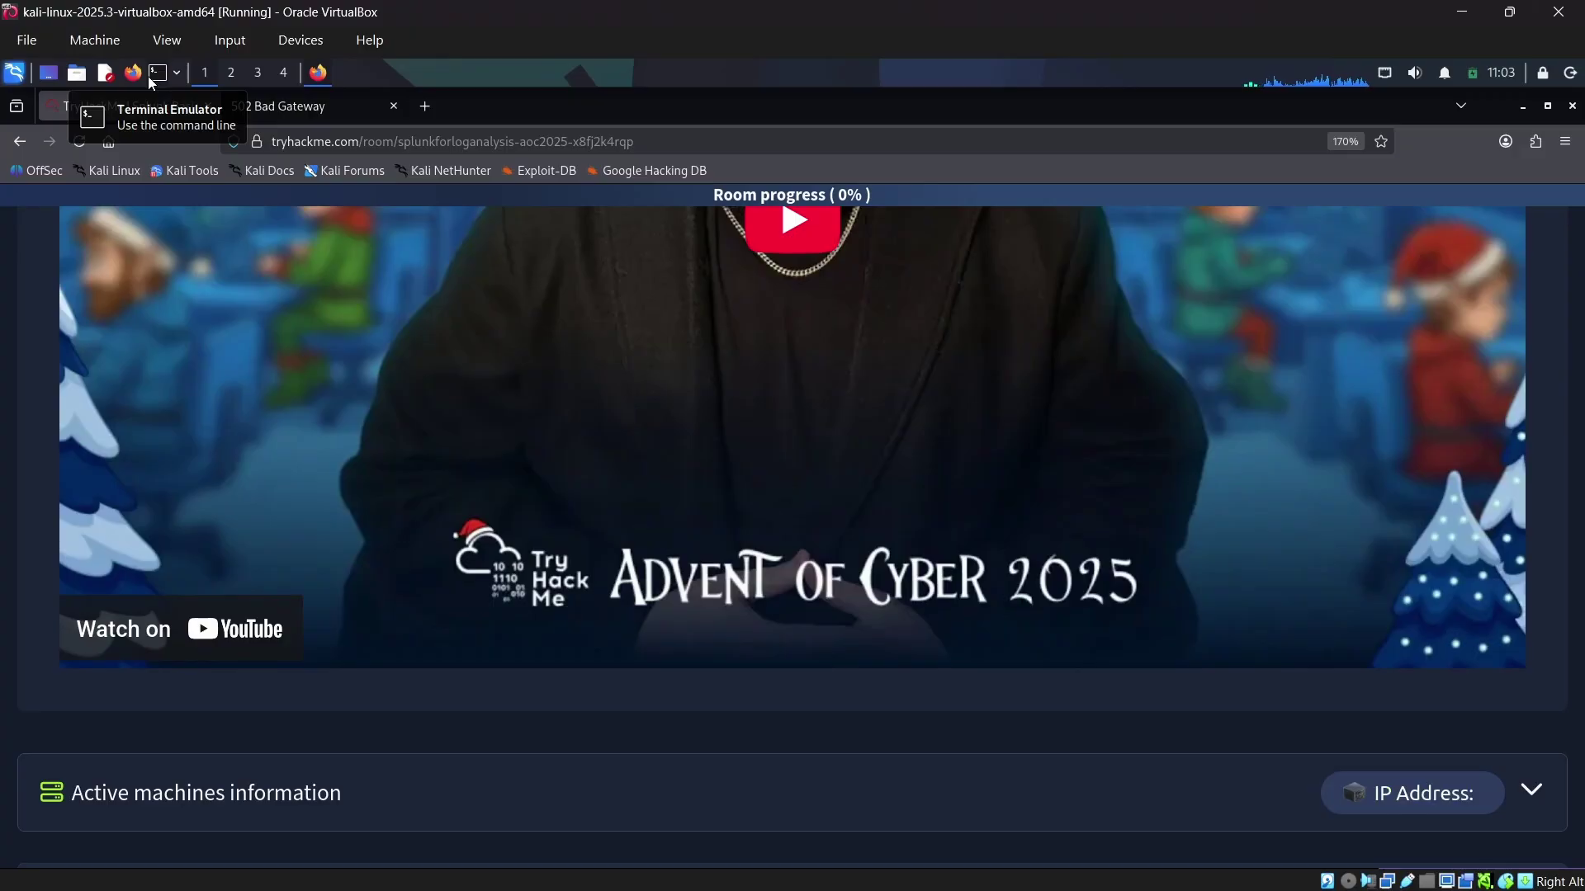
pyautogui.scroll(-10, 467, 516)
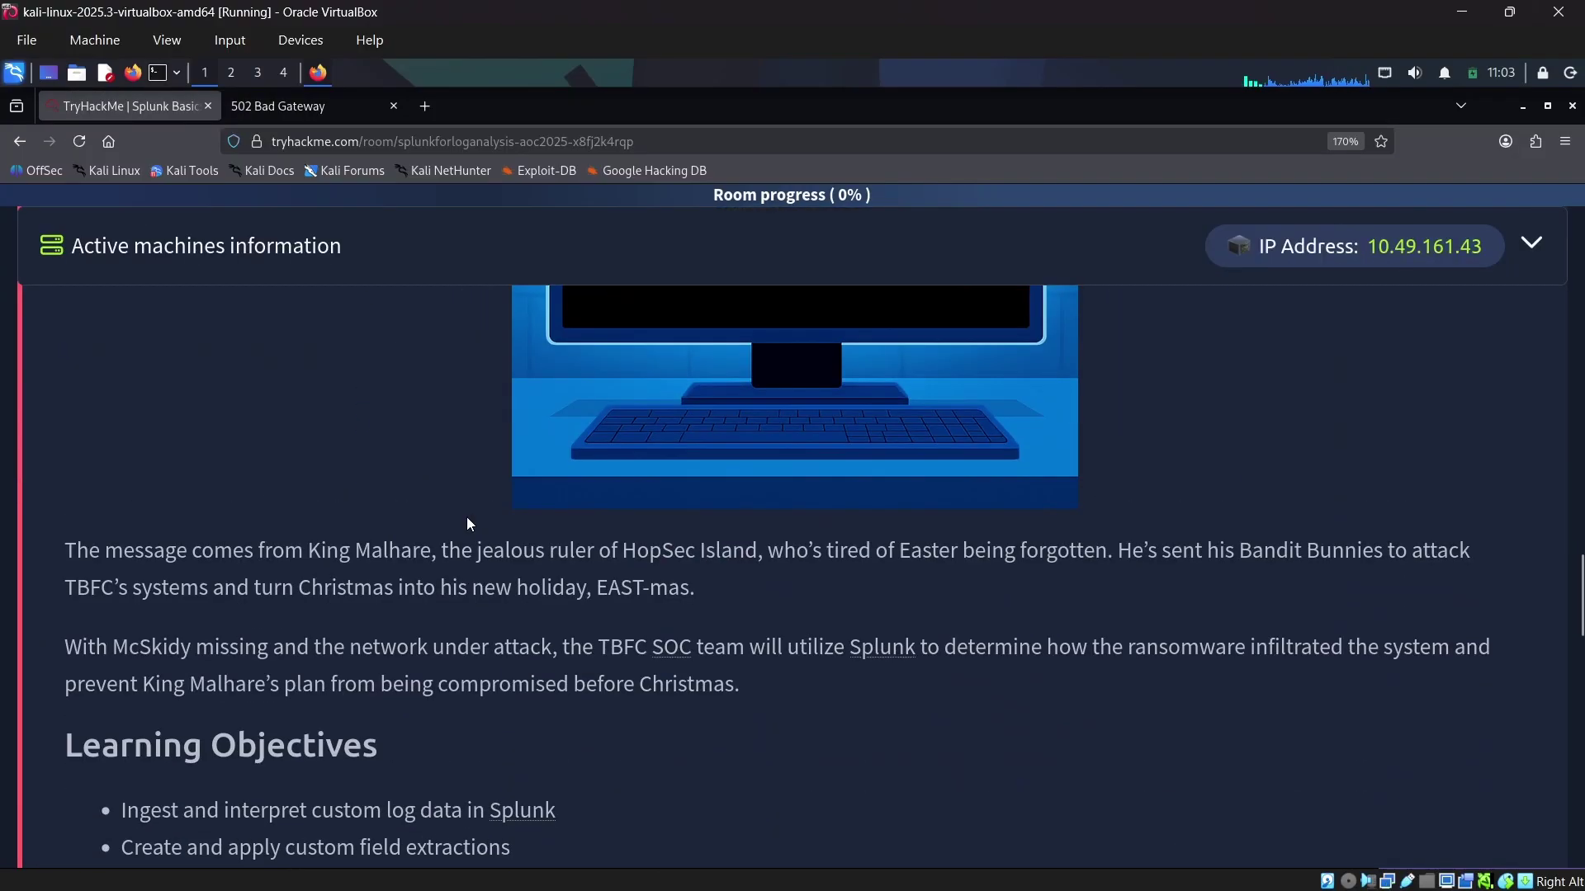
pyautogui.click(319, 117)
pyautogui.click(508, 142)
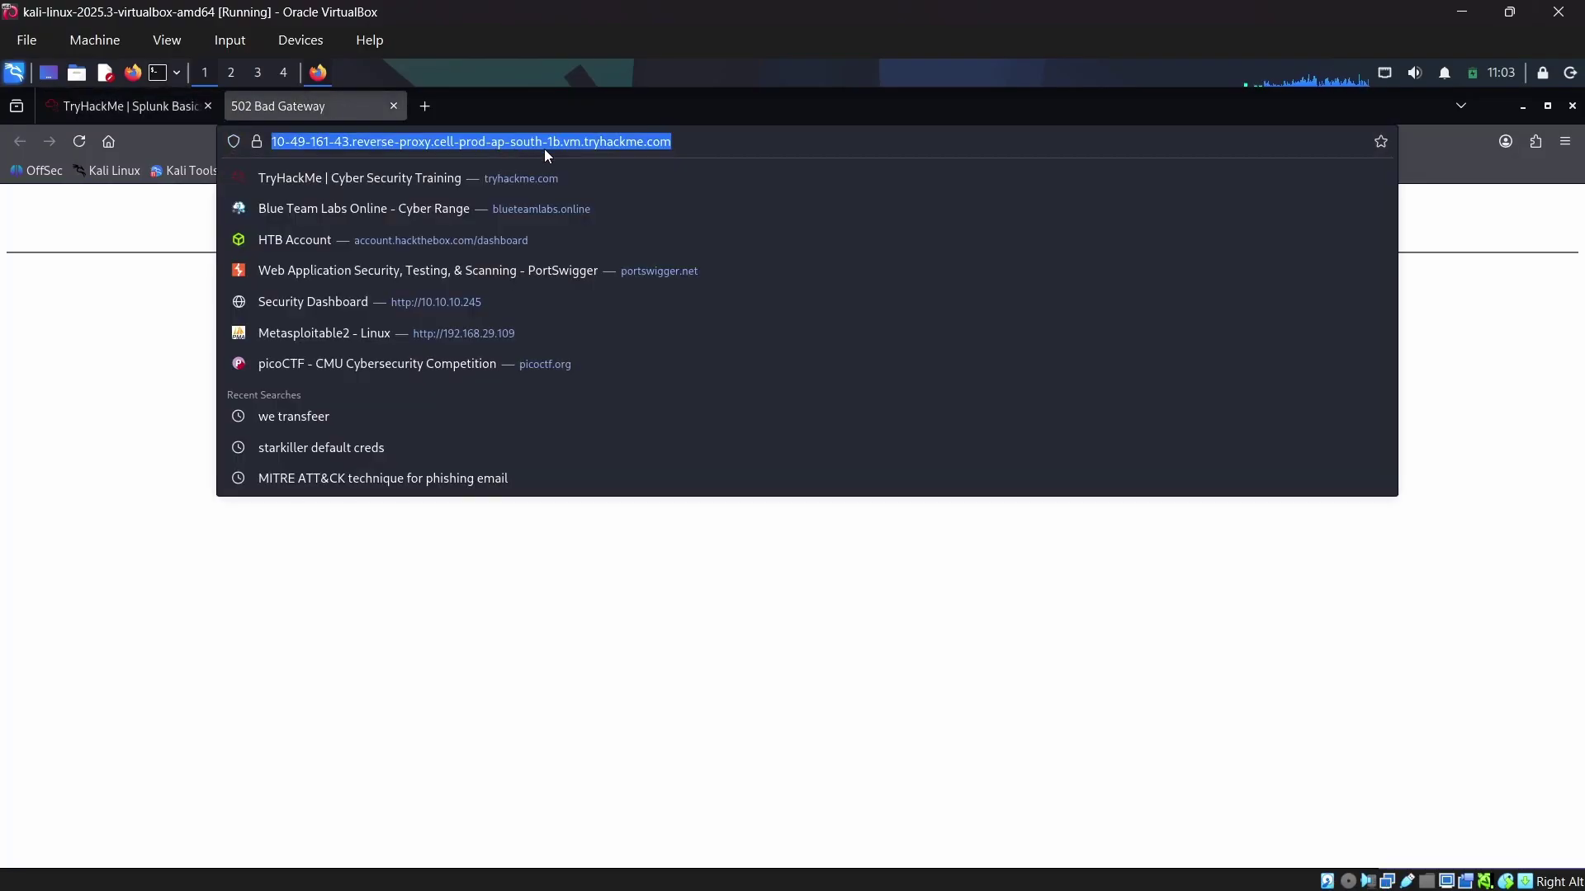
pyautogui.press('Escape')
pyautogui.click(156, 109)
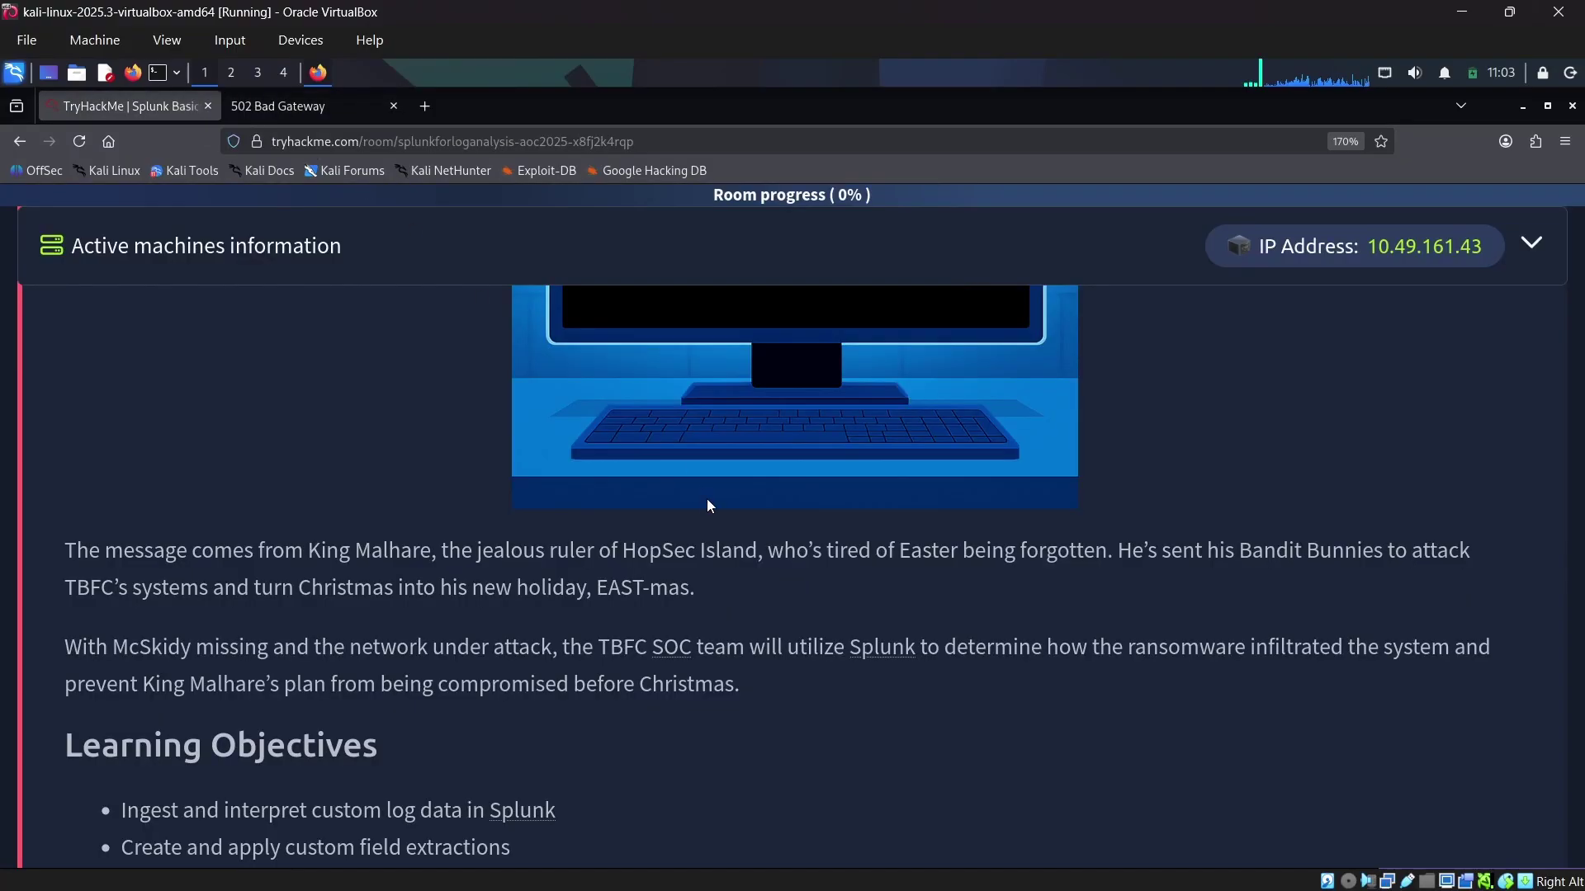
# Step: Copy the target machine's IP address and try to load 10.49.161.43 in a new tab
pyautogui.scroll(-6, 707, 505)
pyautogui.scroll(4, 707, 505)
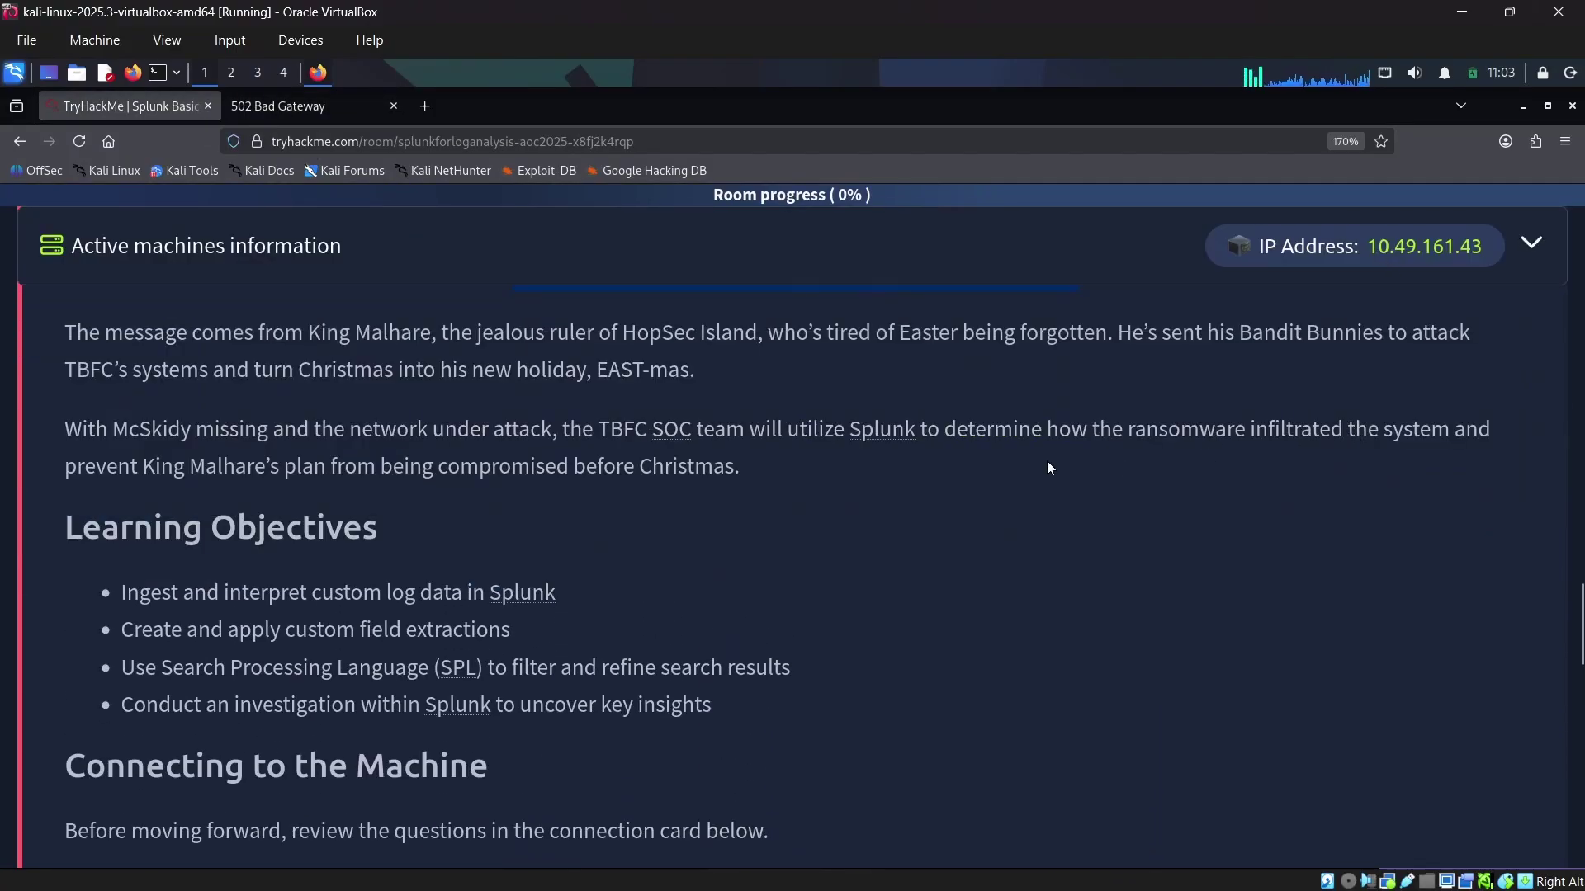
pyautogui.click(1468, 270)
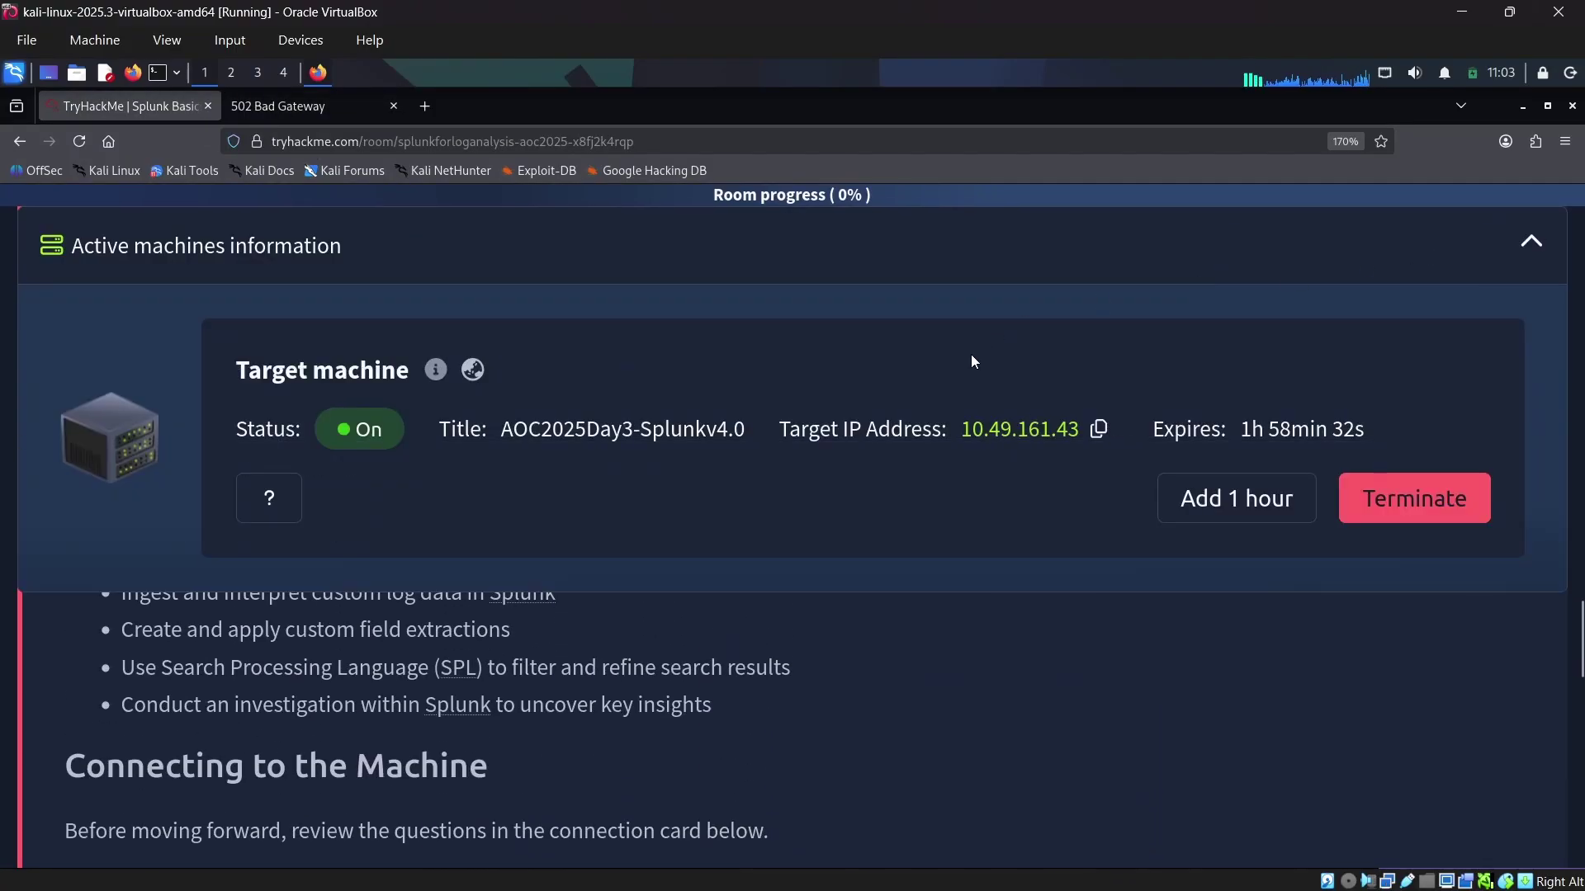
pyautogui.click(1099, 430)
pyautogui.click(425, 106)
pyautogui.hotkey('ctrl', 'v')
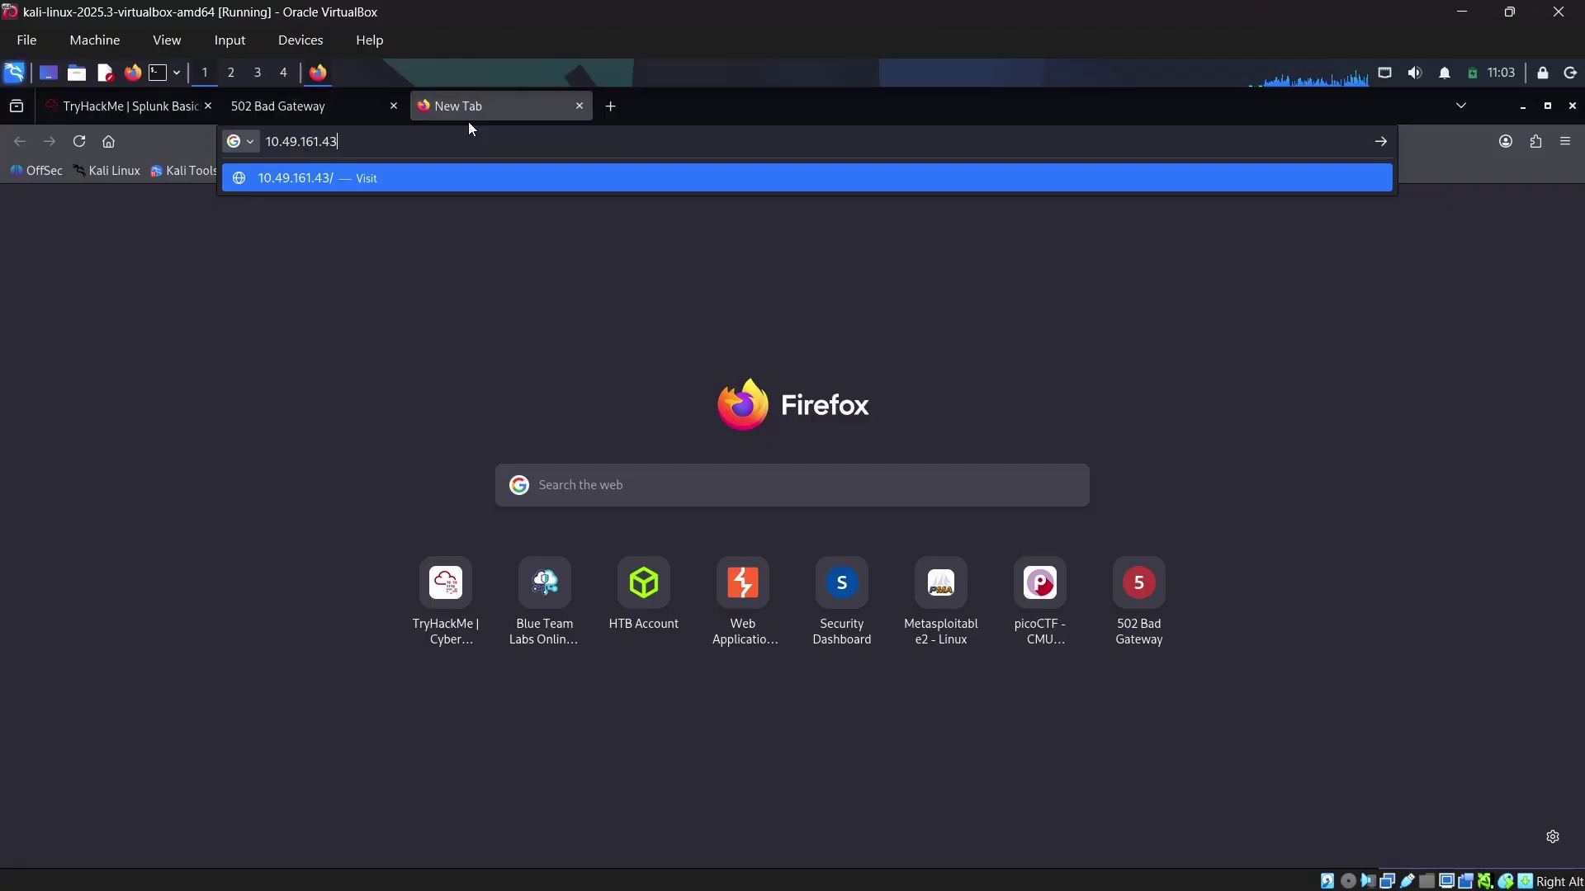
pyautogui.press('Return')
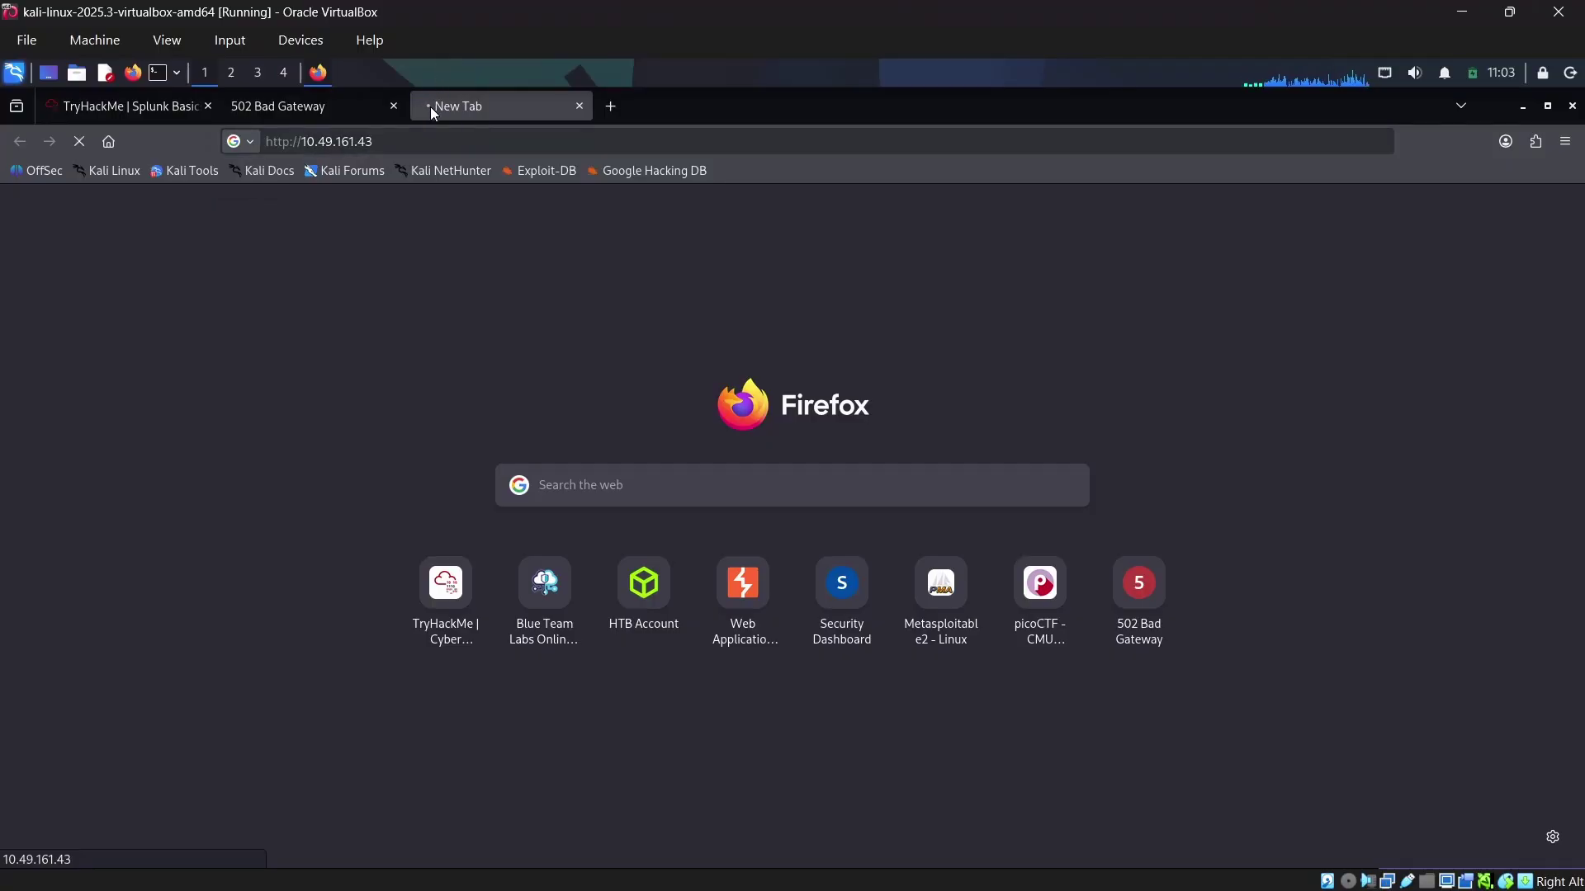
# Step: Return to the room's Task 1 and open the Splunk instance again through its reverse-proxy link
pyautogui.click(152, 109)
pyautogui.scroll(-5, 825, 611)
pyautogui.scroll(-3, 692, 588)
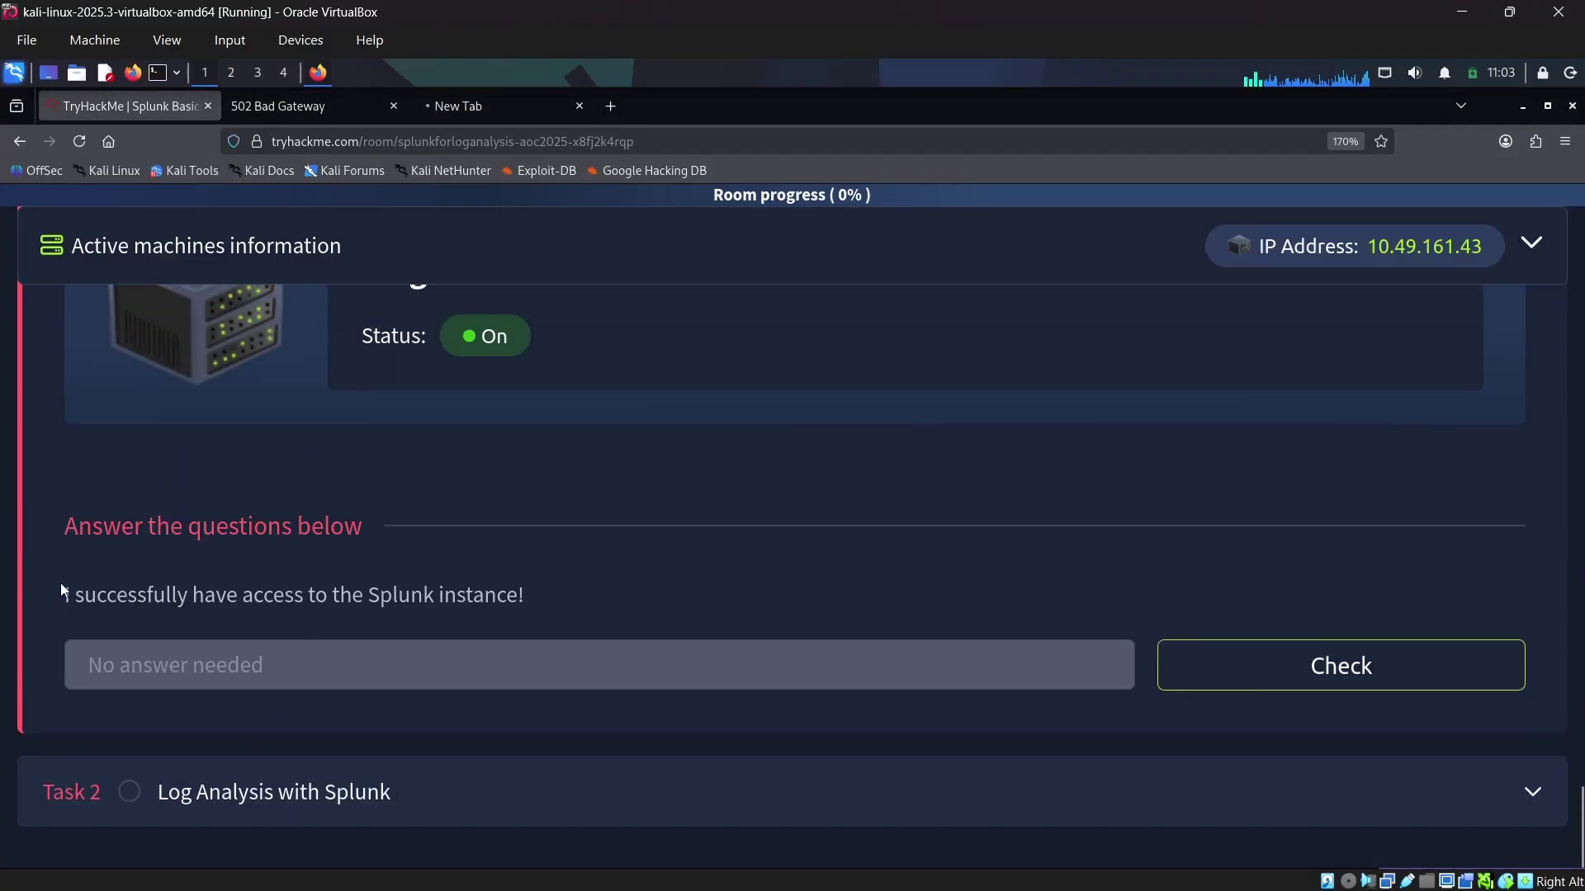
pyautogui.moveTo(63, 594); pyautogui.dragTo(506, 638)
pyautogui.moveTo(284, 617); pyautogui.dragTo(781, 543)
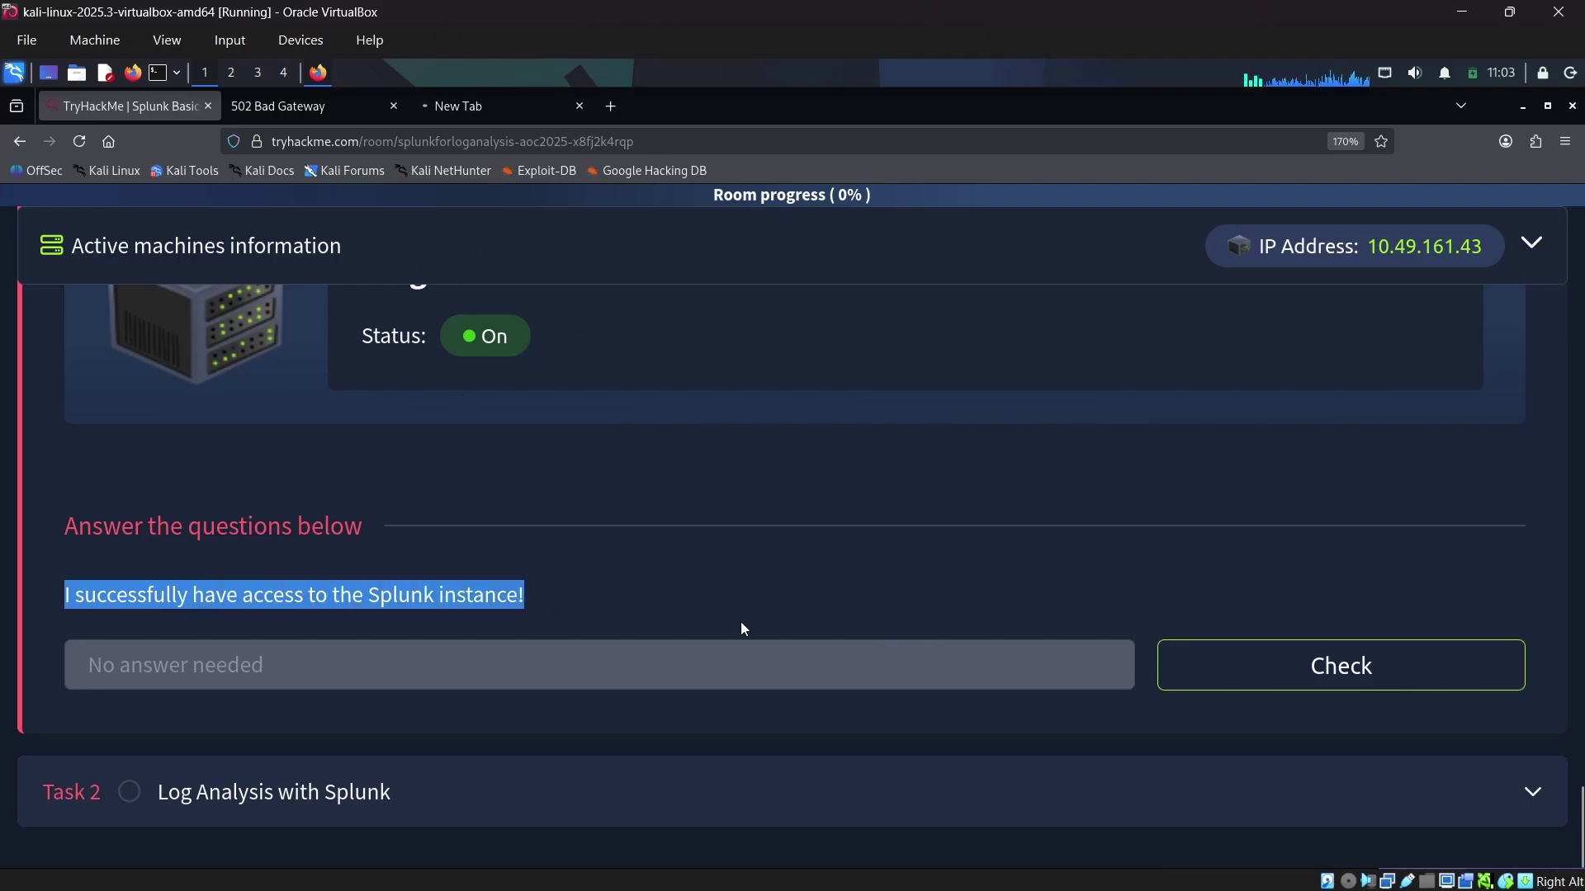
pyautogui.scroll(5, 751, 634)
pyautogui.click(865, 378)
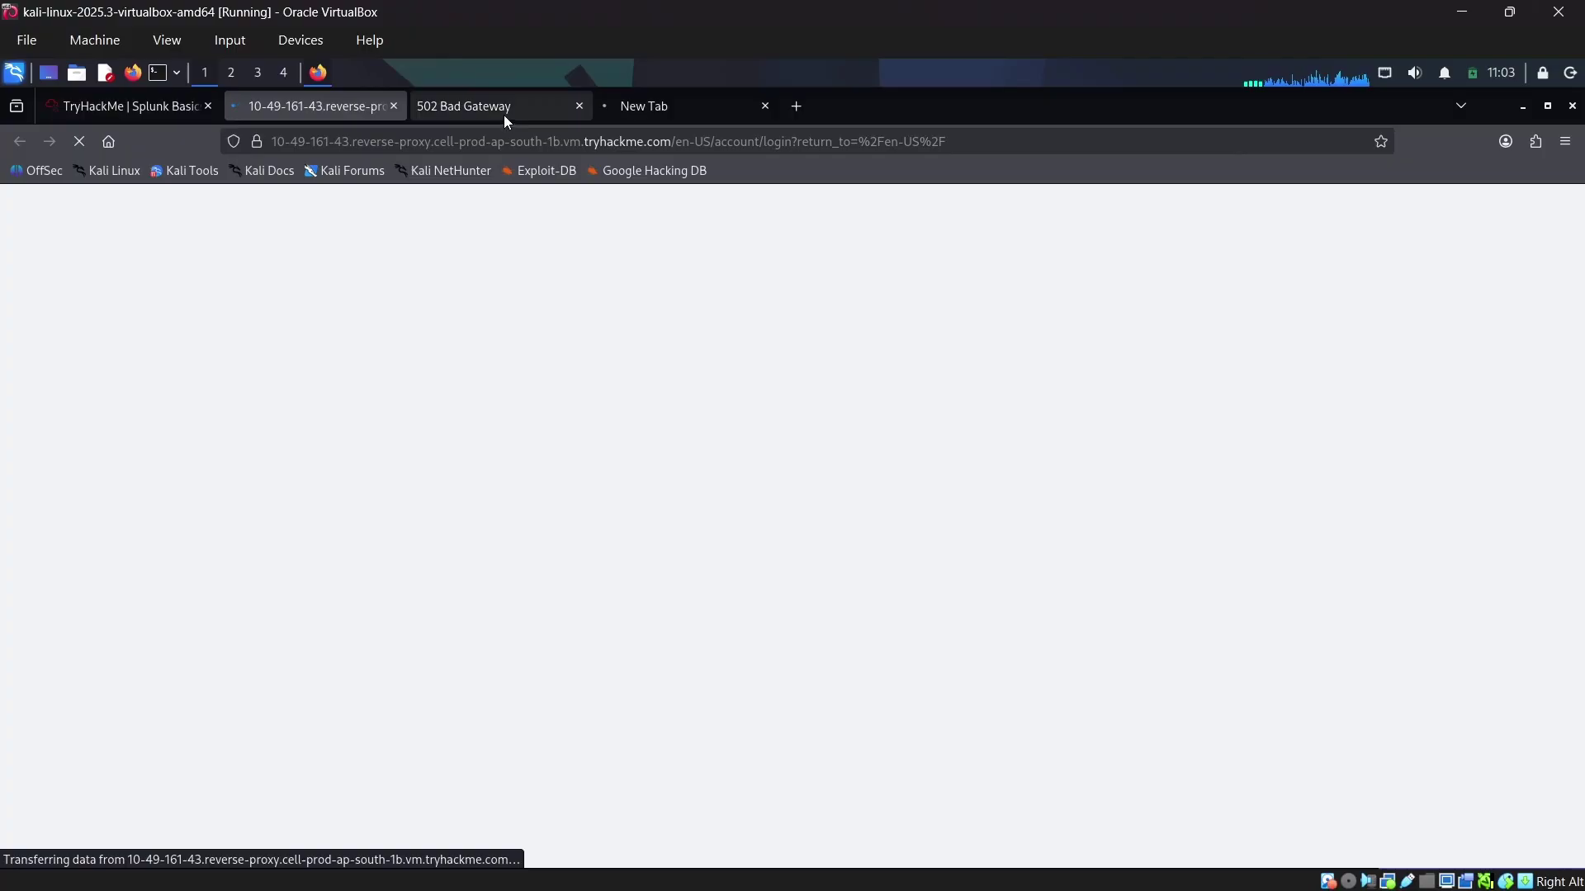
# Step: Close the 502 Bad Gateway tab and the unused IP address tab, and return to the TryHackMe room
pyautogui.click(504, 116)
pyautogui.click(581, 104)
pyautogui.click(581, 104)
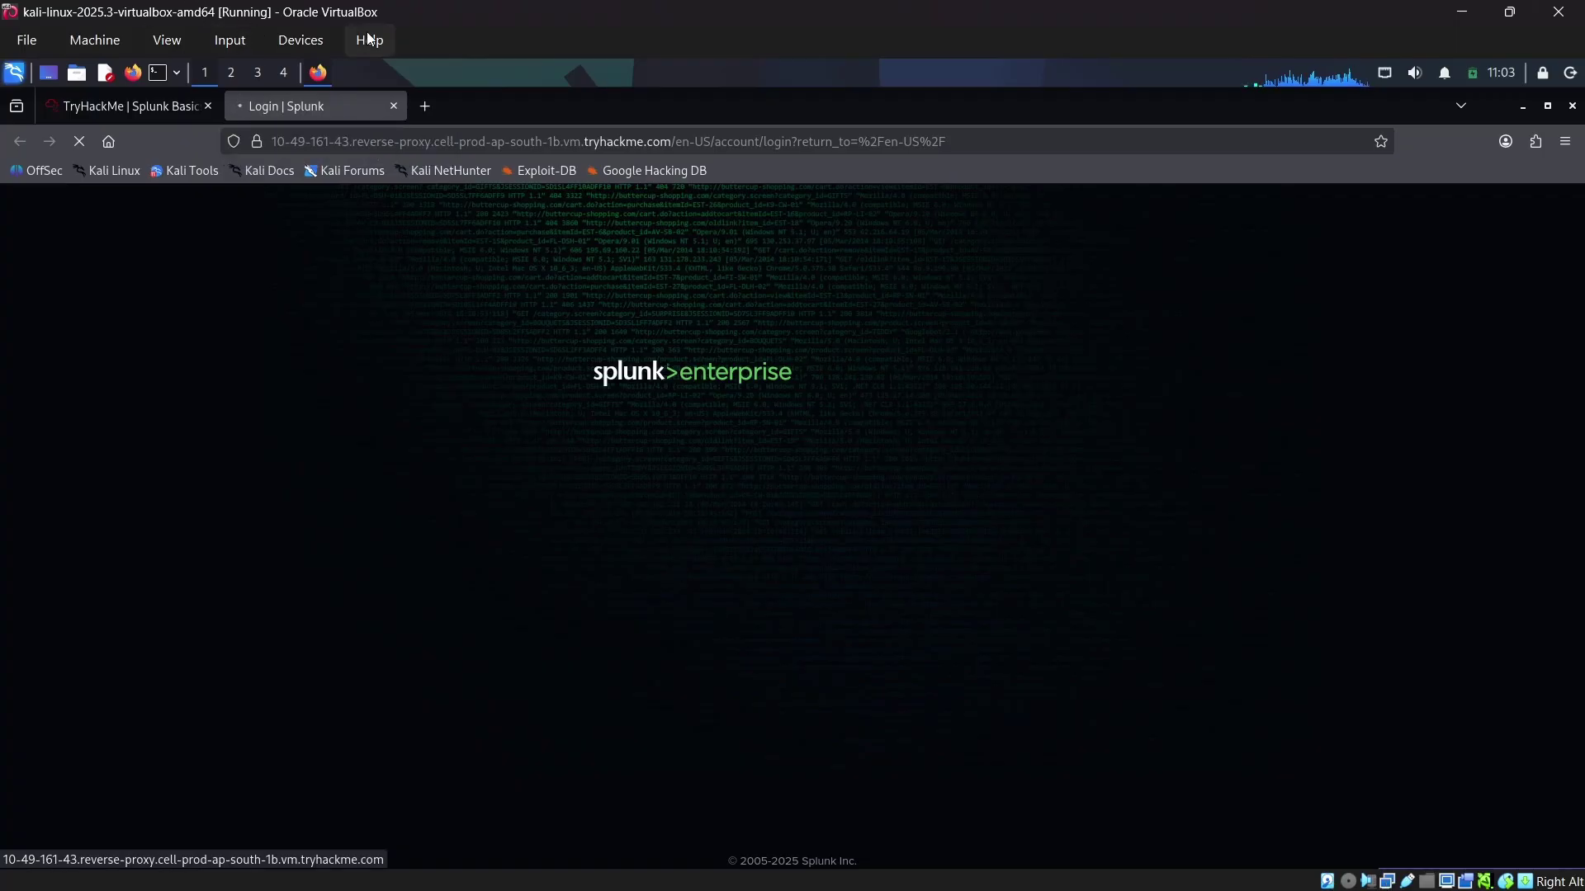
pyautogui.click(159, 100)
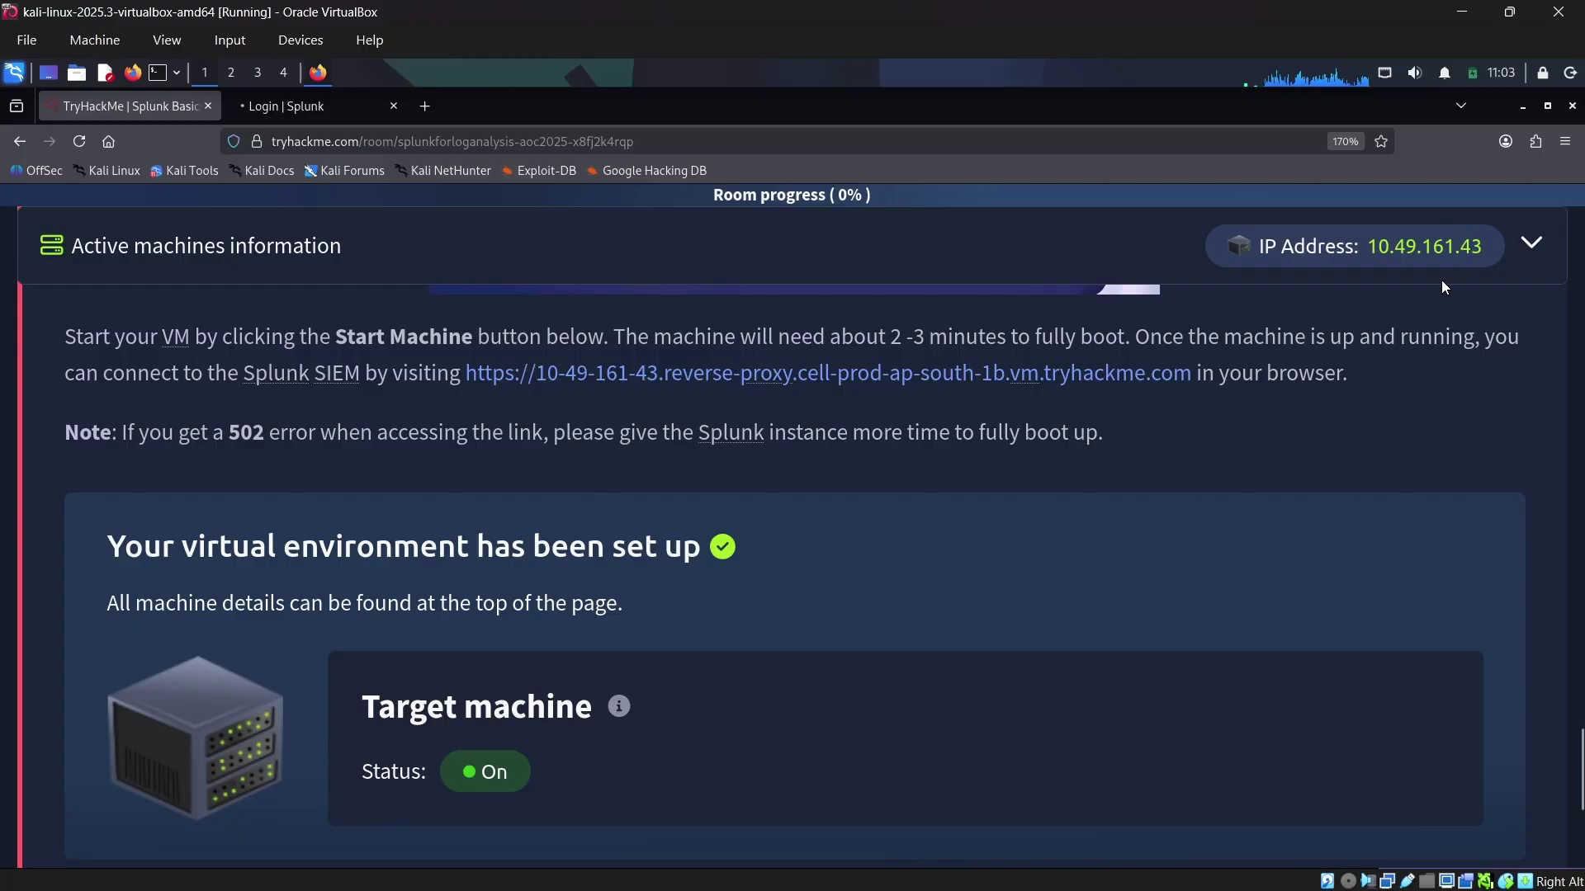
# Step: Read Task 1's notes on the machine's boot time and the 502 error, and check whether the Splunk page has loaded
pyautogui.moveTo(879, 340); pyautogui.dragTo(1041, 339)
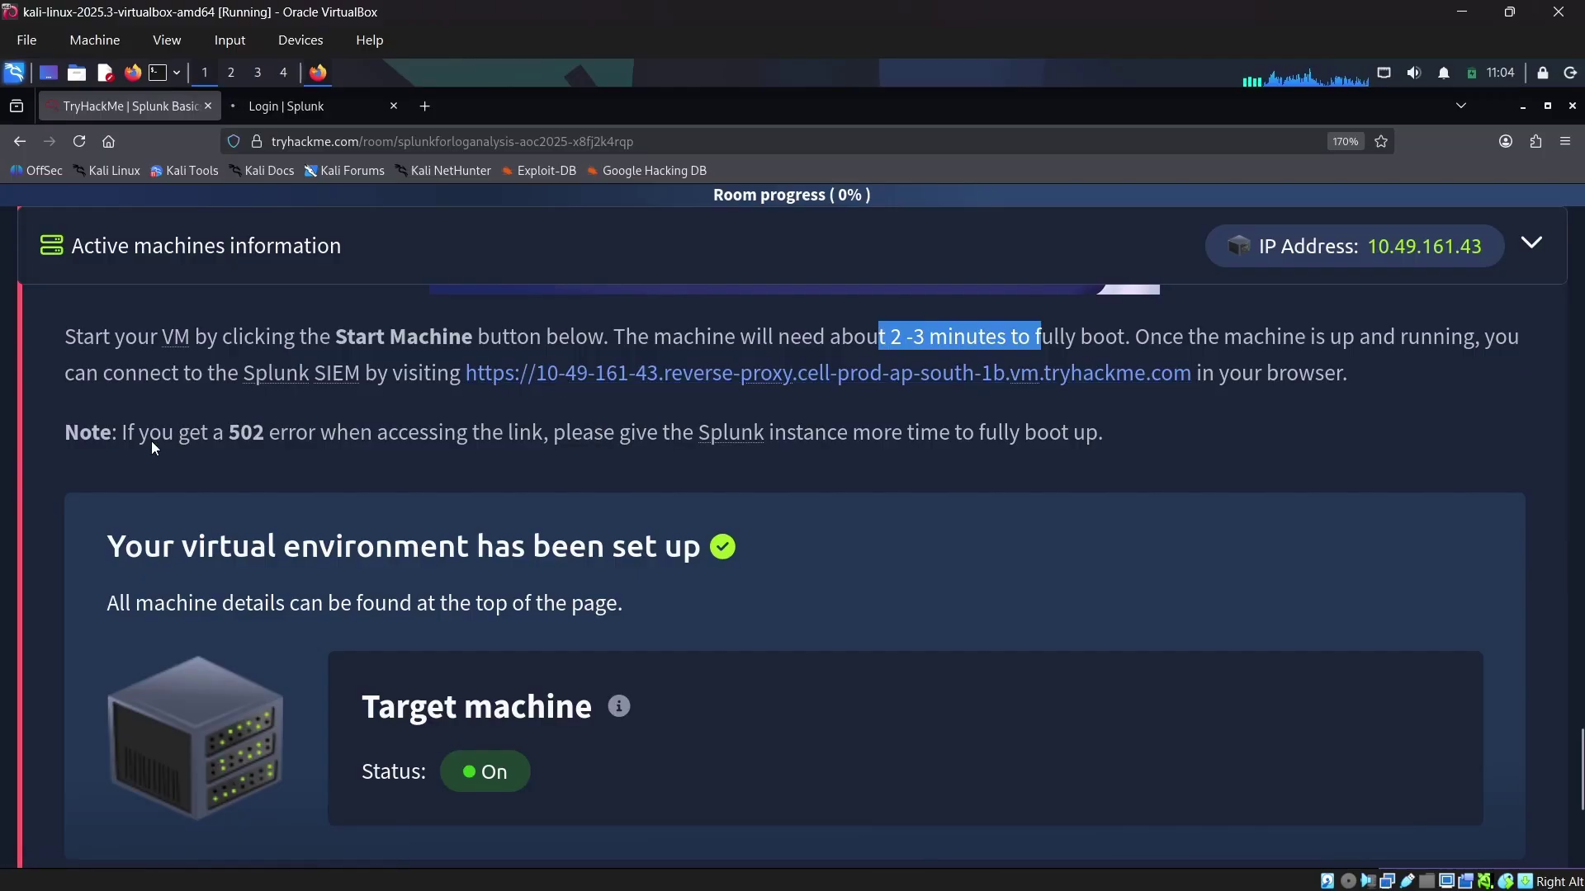
pyautogui.moveTo(120, 432); pyautogui.dragTo(288, 436)
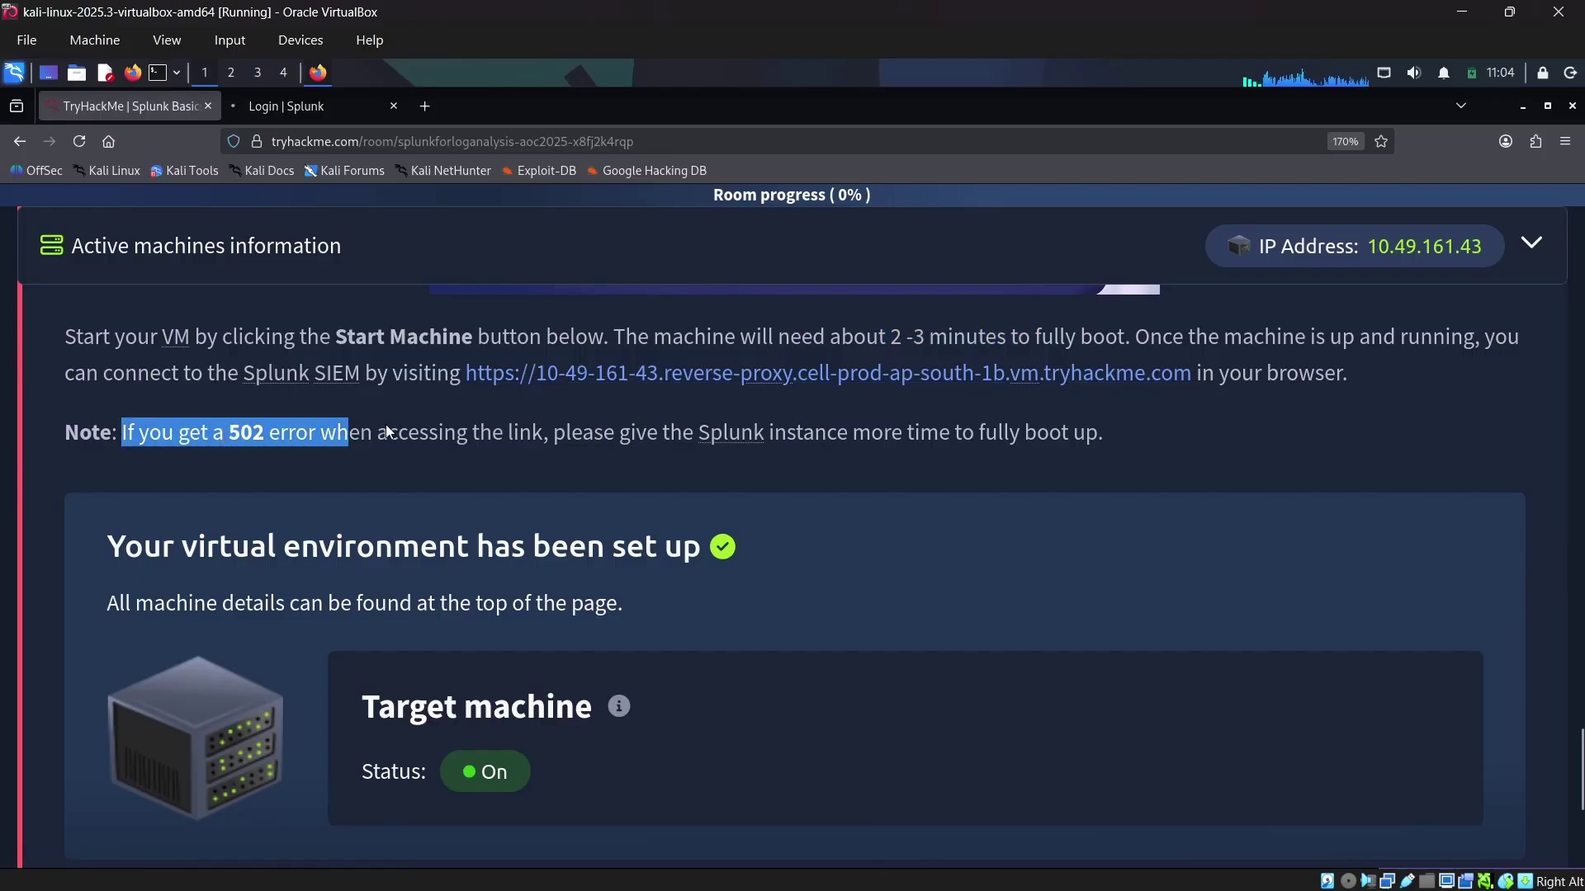
pyautogui.moveTo(386, 427); pyautogui.dragTo(1179, 426)
pyautogui.click(637, 444)
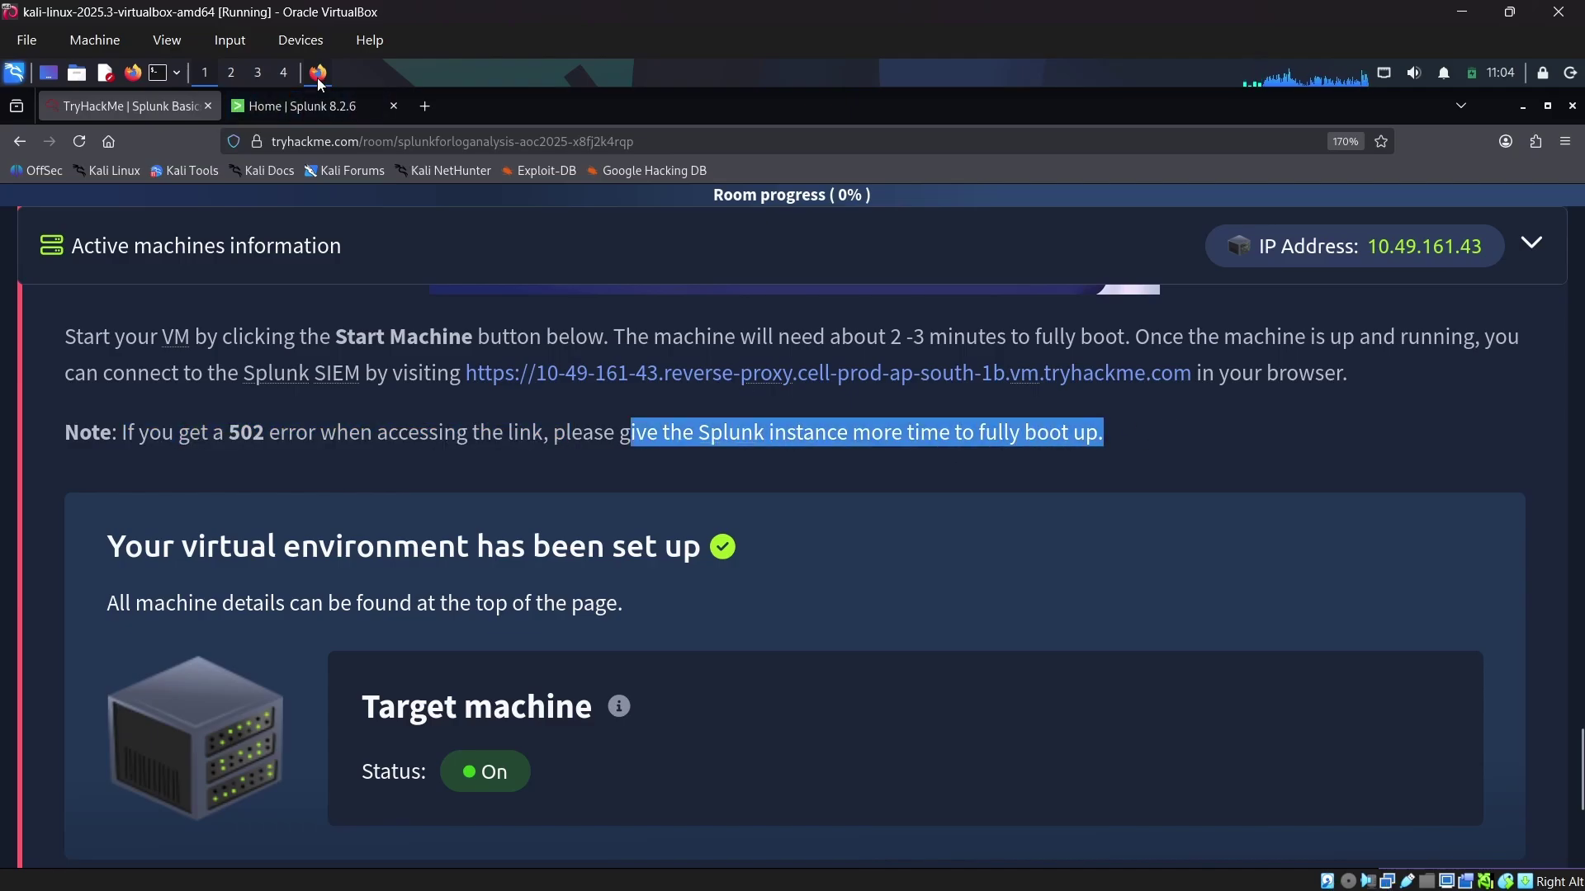
pyautogui.click(325, 113)
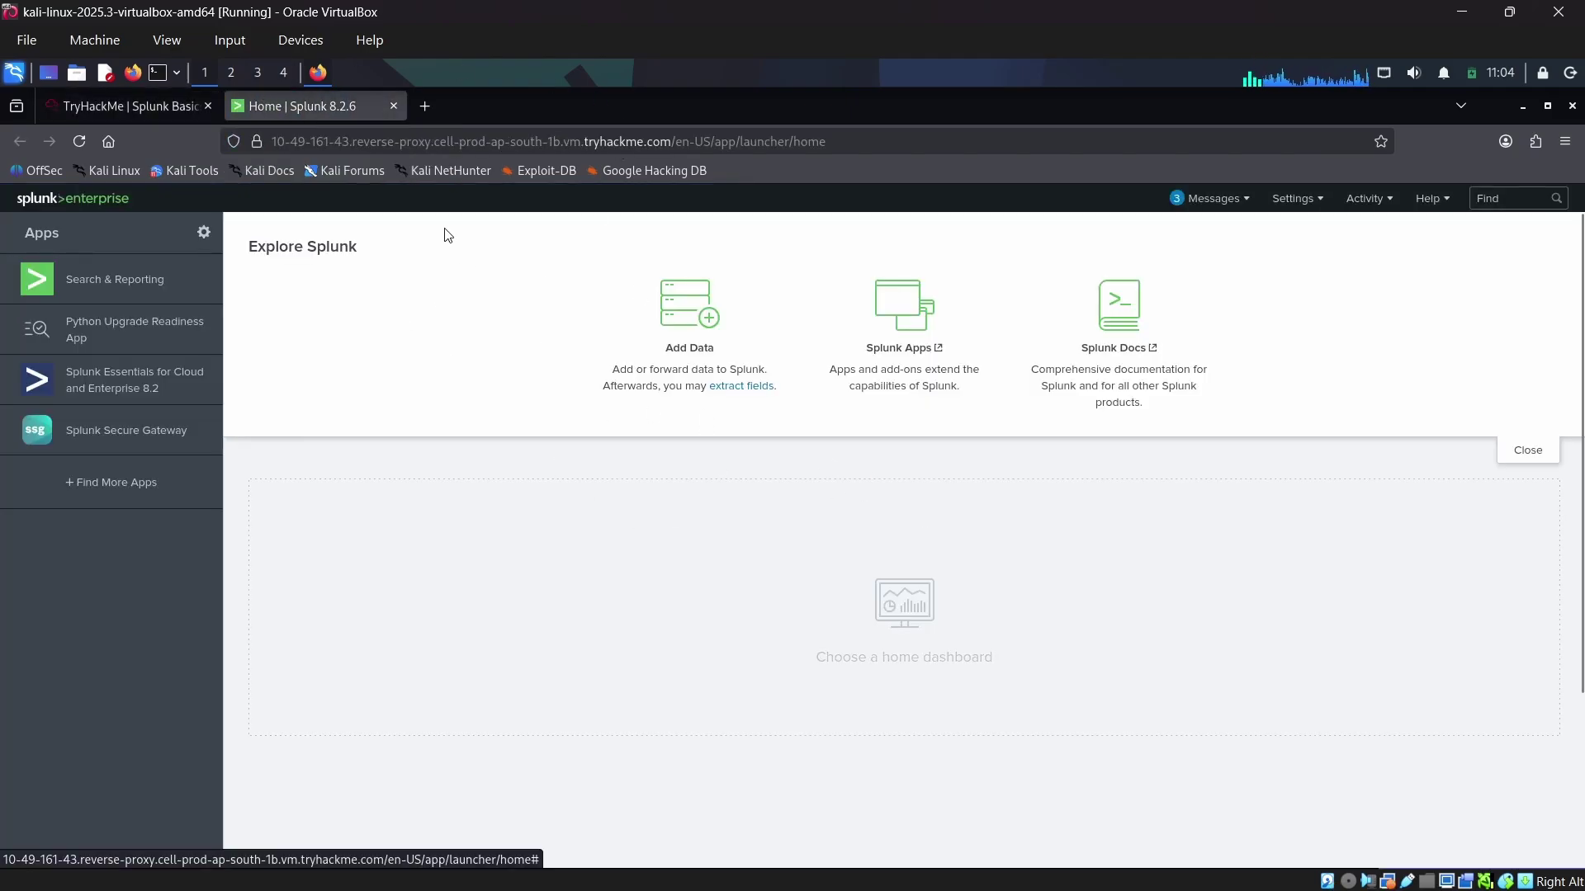
# Step: Return to the TryHackMe room and mark Task 1's question about having access to the Splunk instance as complete
pyautogui.click(132, 106)
pyautogui.scroll(-5, 868, 601)
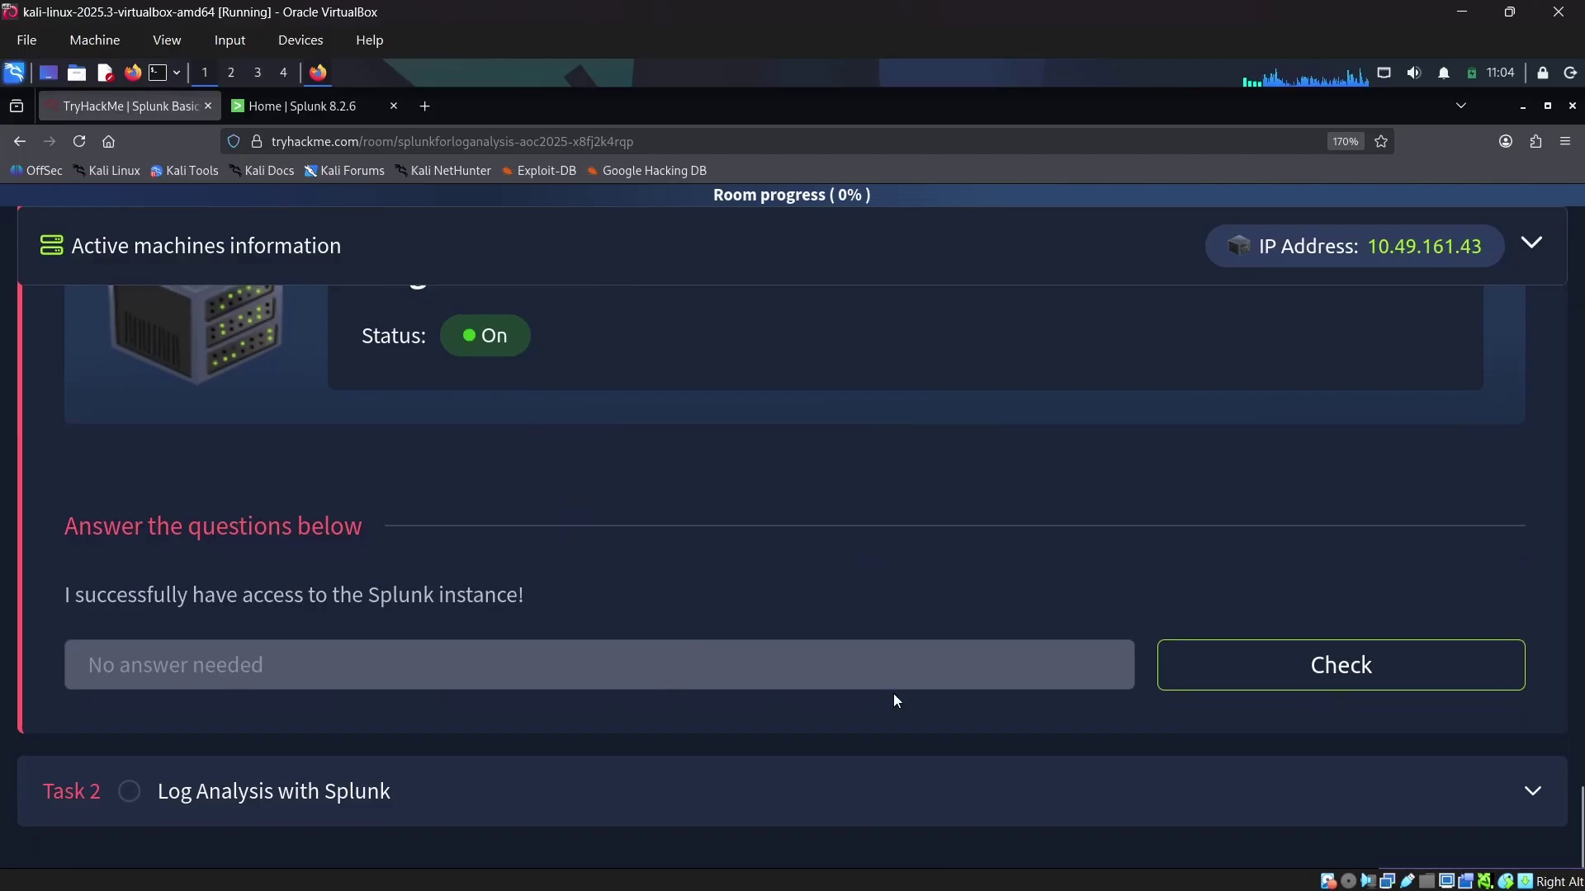
pyautogui.click(1347, 658)
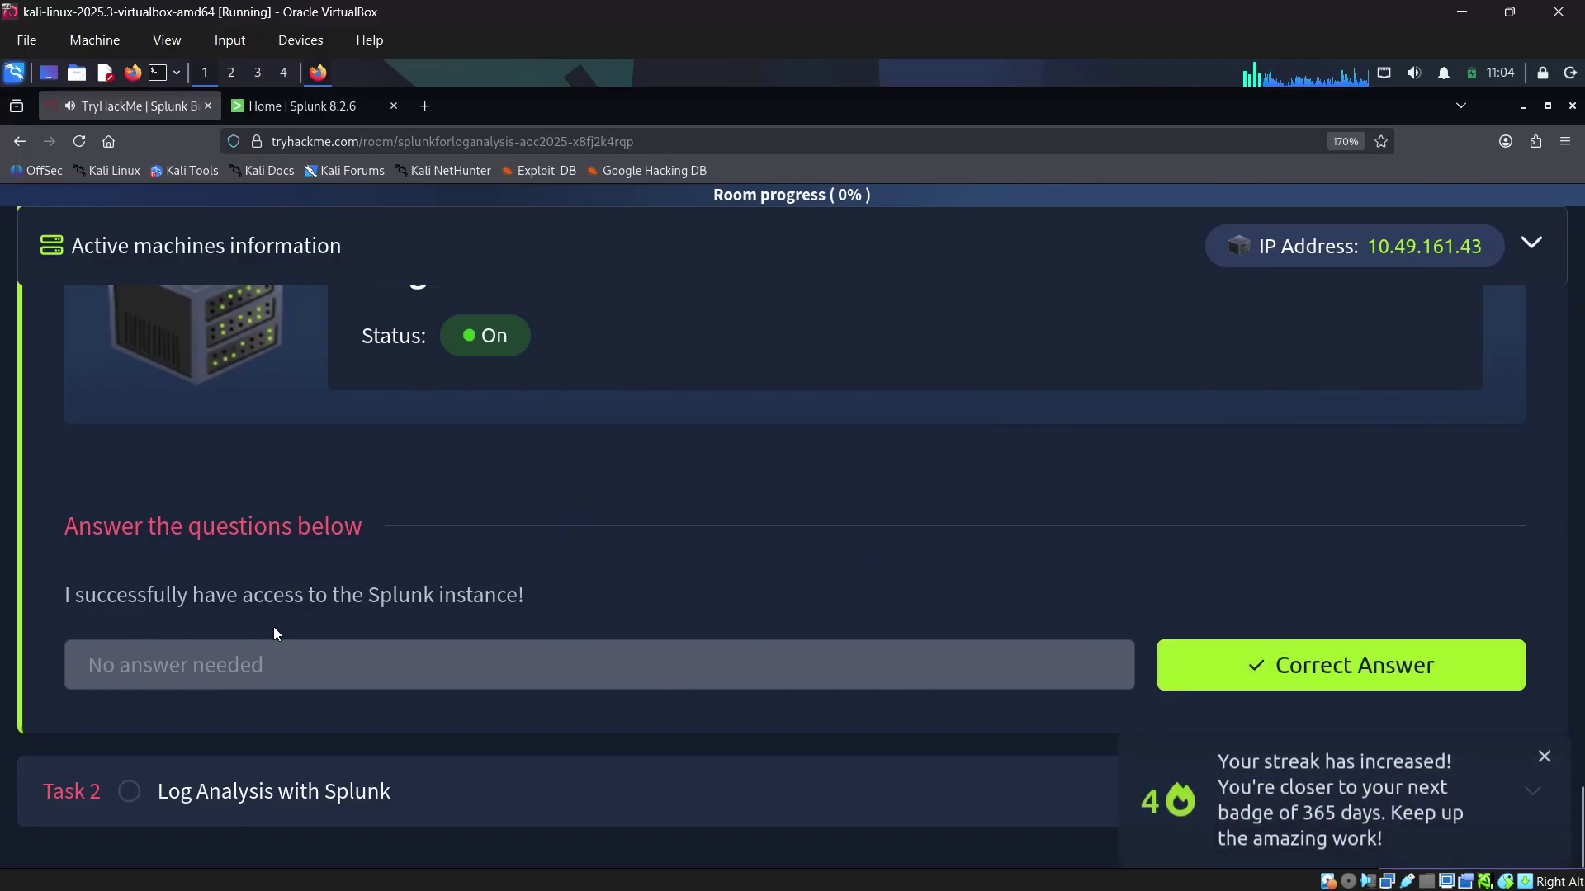
# Step: Expand Task 2, Log Analysis with Splunk, copy the query index=main and read the instructions for running it
pyautogui.click(646, 804)
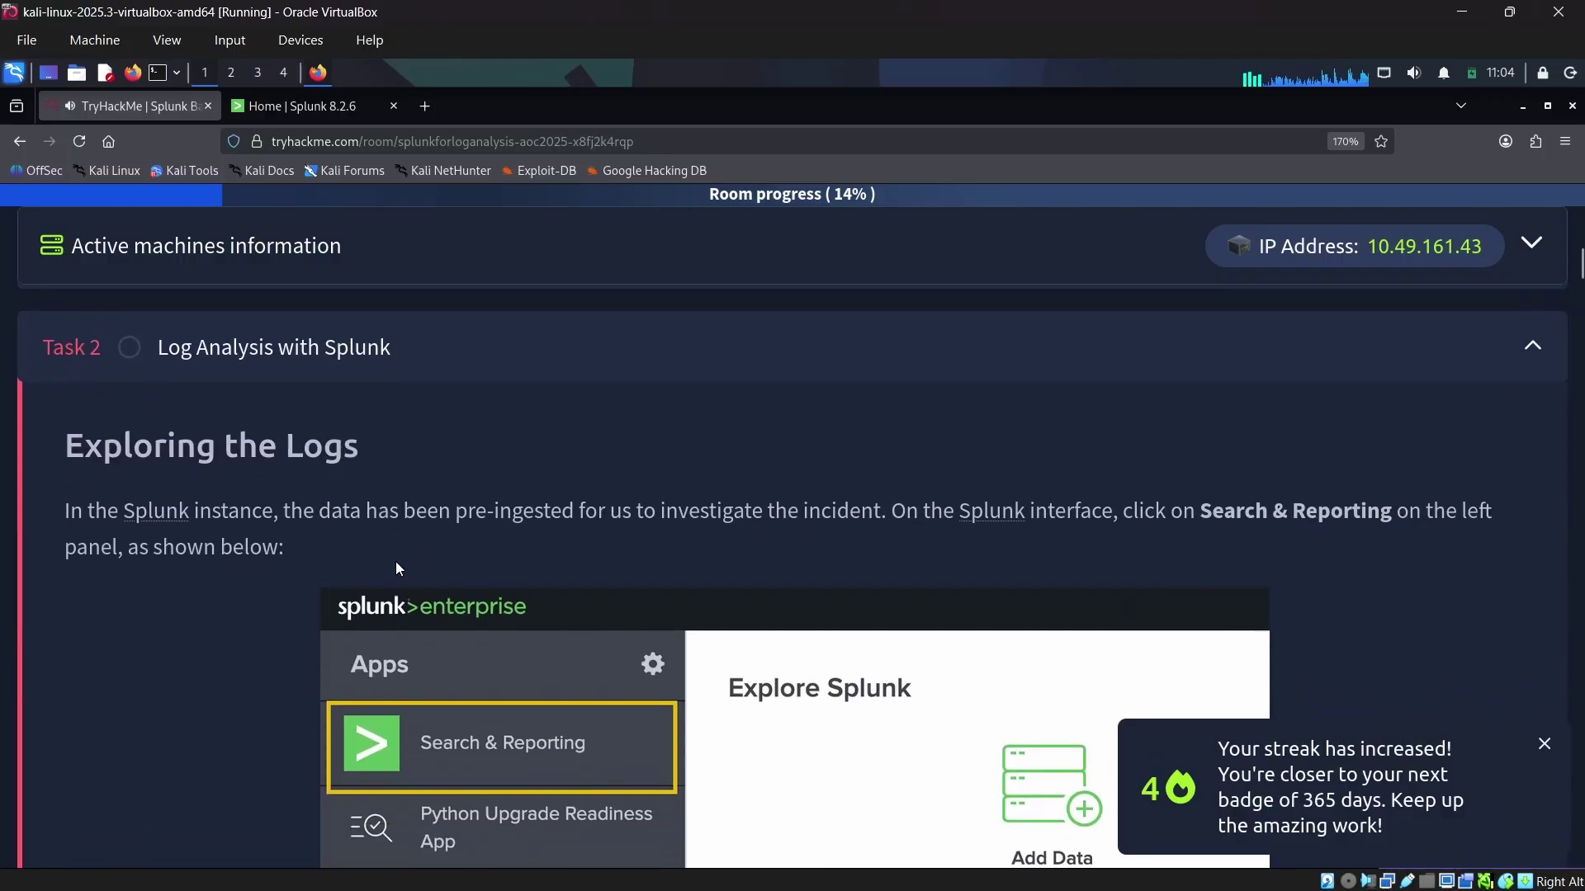
pyautogui.scroll(-3, 495, 549)
pyautogui.scroll(-6, 454, 530)
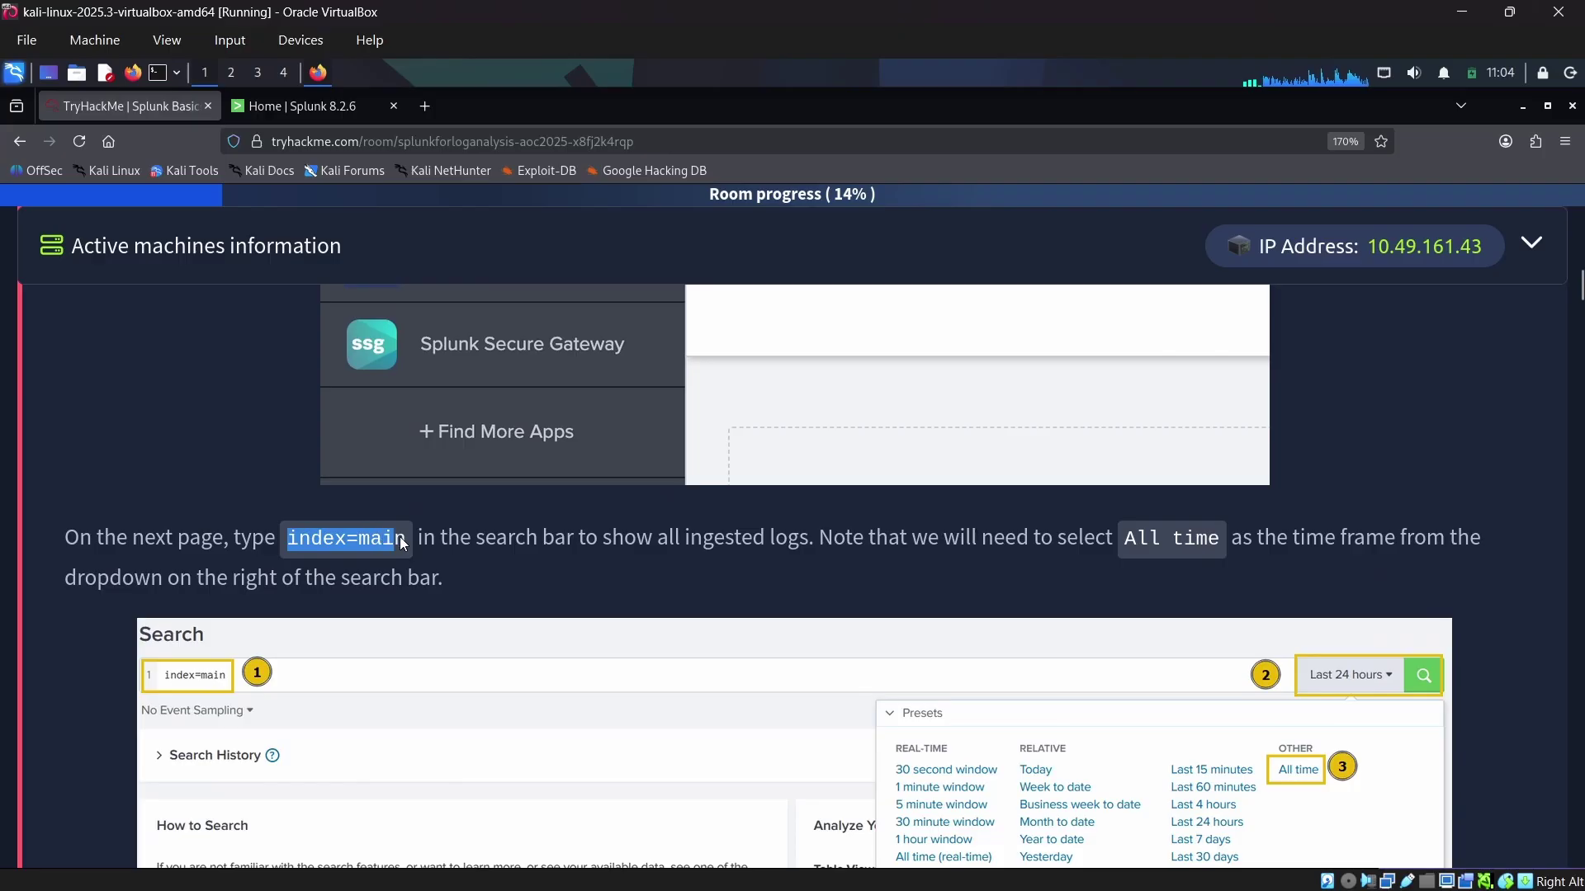
pyautogui.moveTo(399, 536); pyautogui.dragTo(404, 535)
pyautogui.hotkey('ctrl', 'c')
pyautogui.scroll(-2, 554, 547)
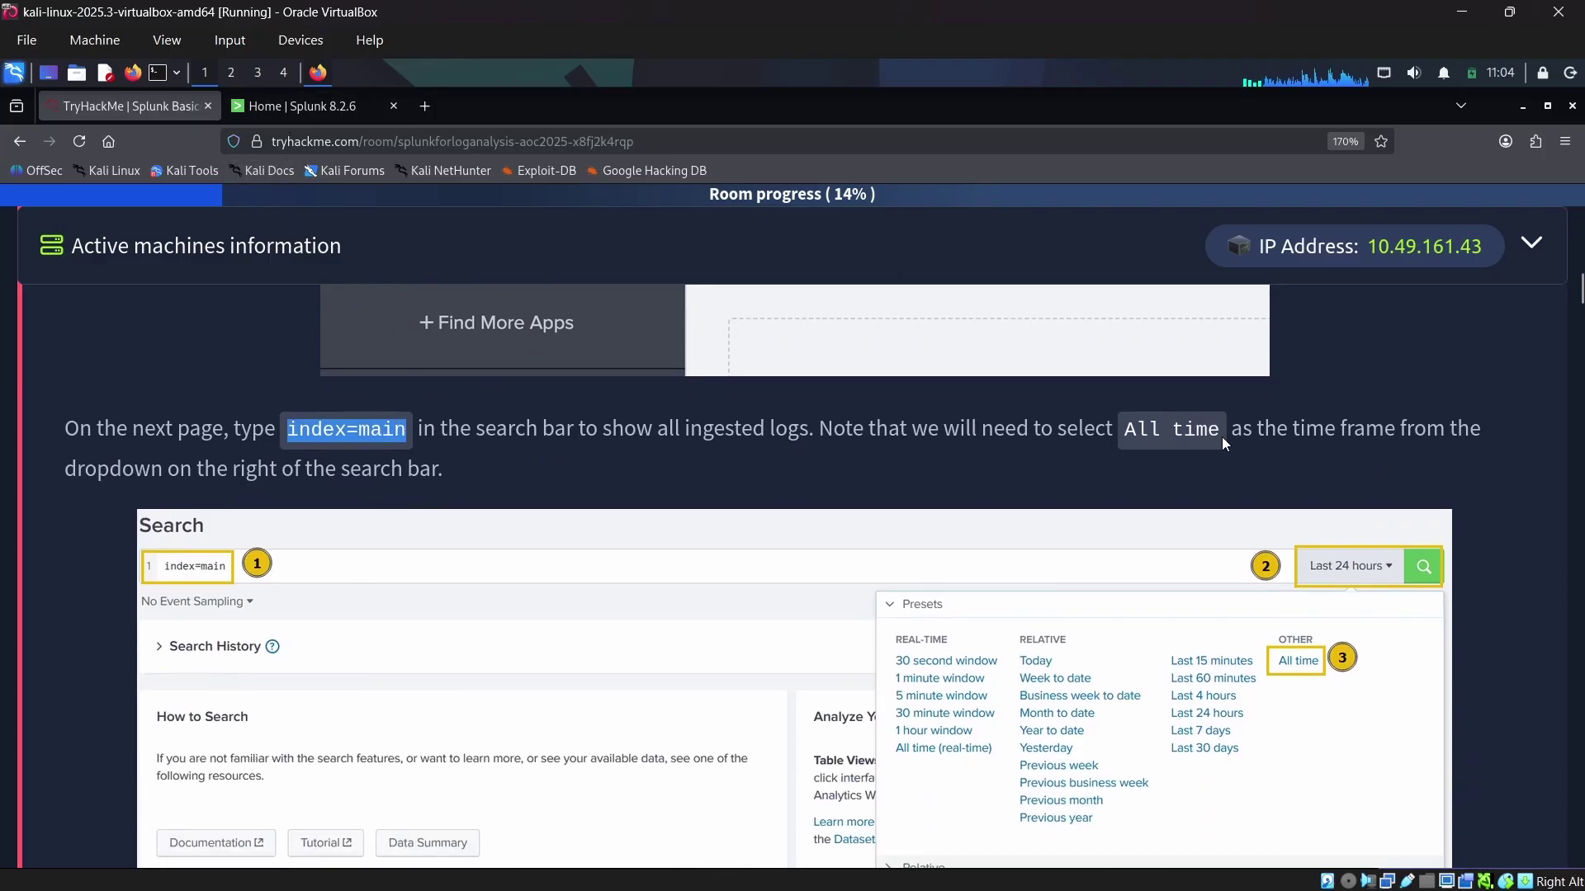
pyautogui.scroll(-4, 1189, 498)
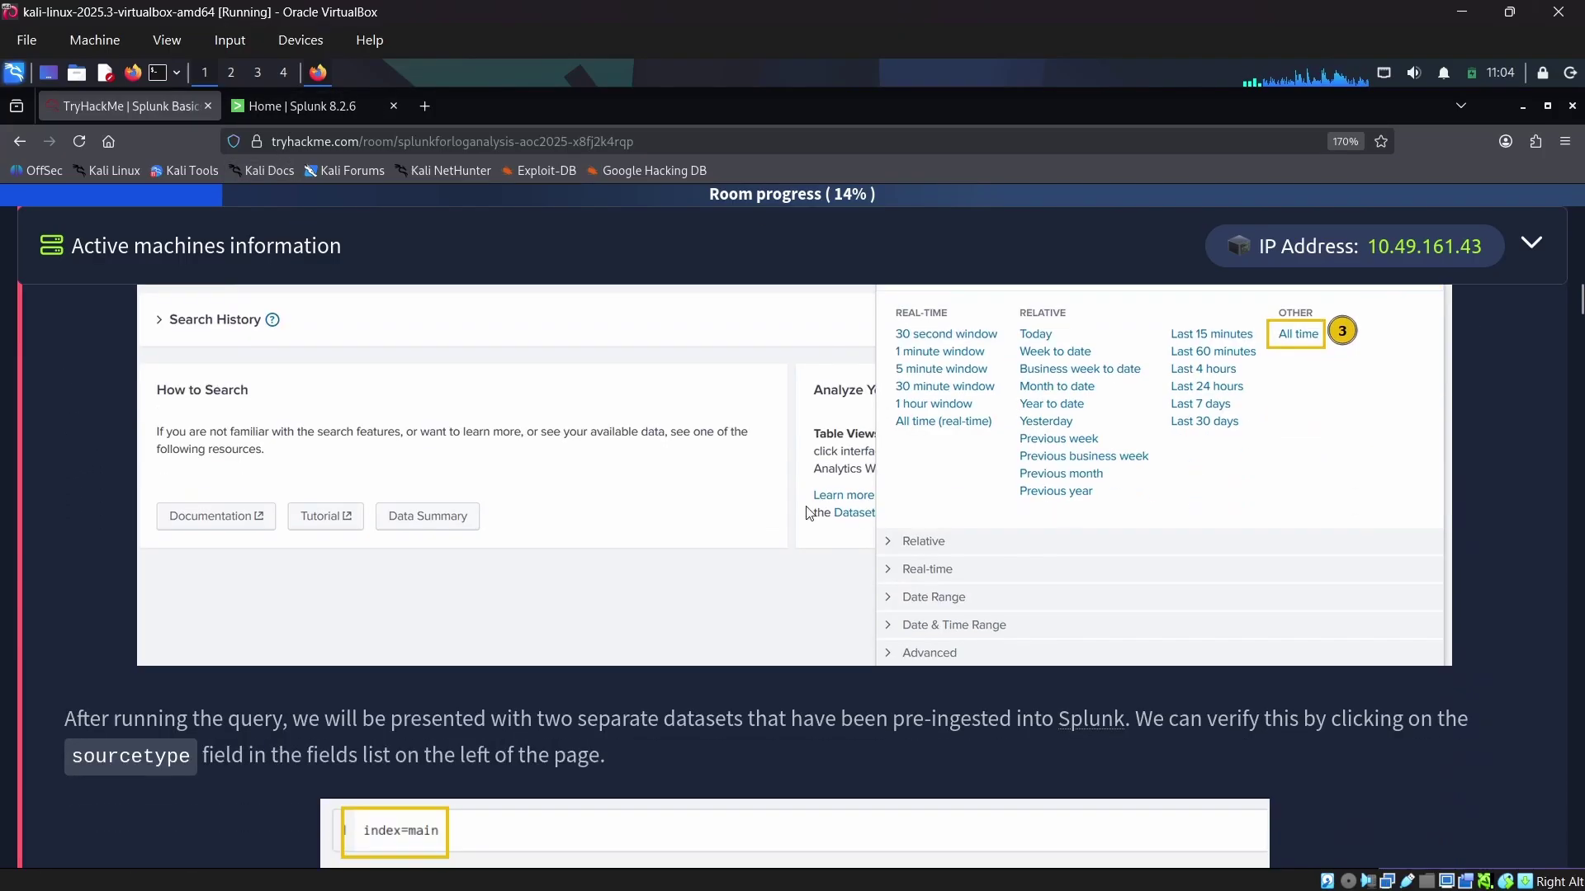
# Step: Switch to Splunk, open the Search & Reporting app and enter the query index=main once in the search bar
pyautogui.click(278, 107)
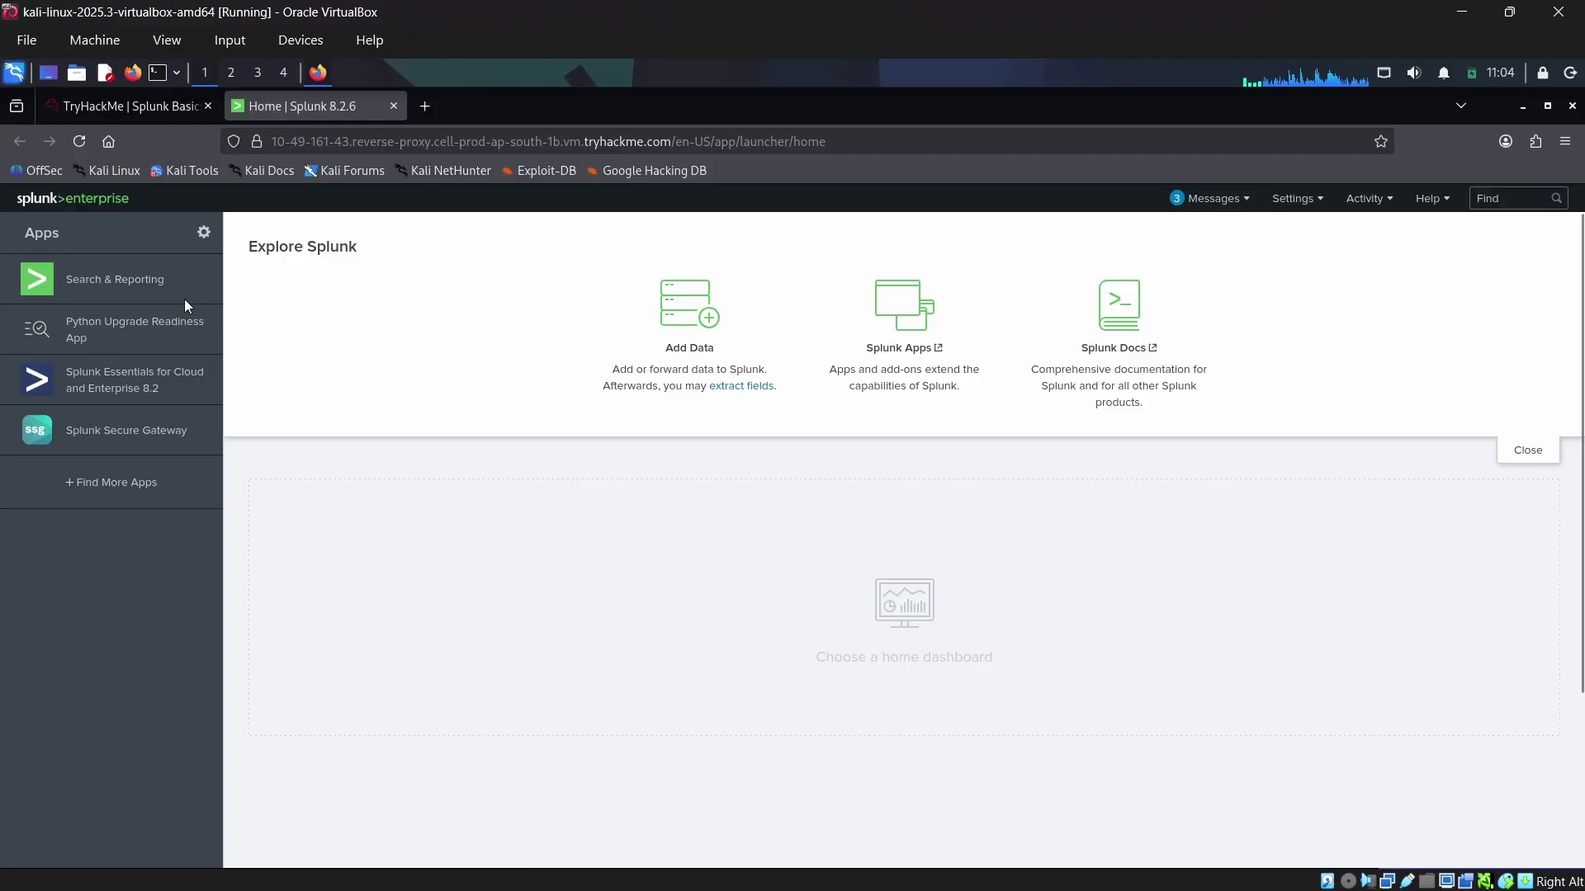
pyautogui.click(110, 281)
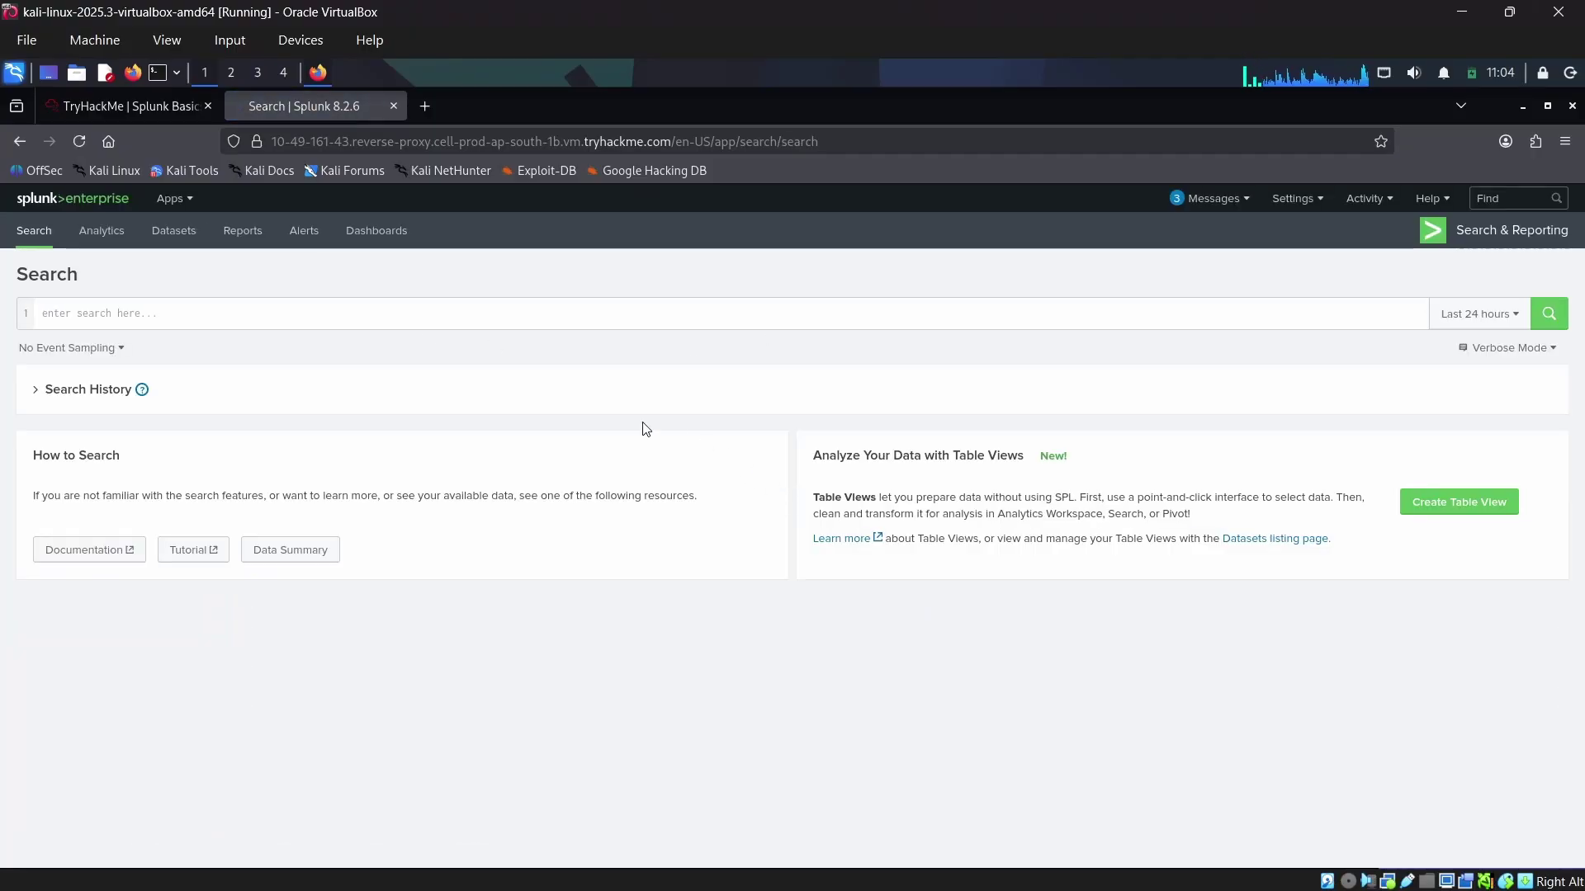
pyautogui.click(80, 315)
pyautogui.write('index=mainindex=main')
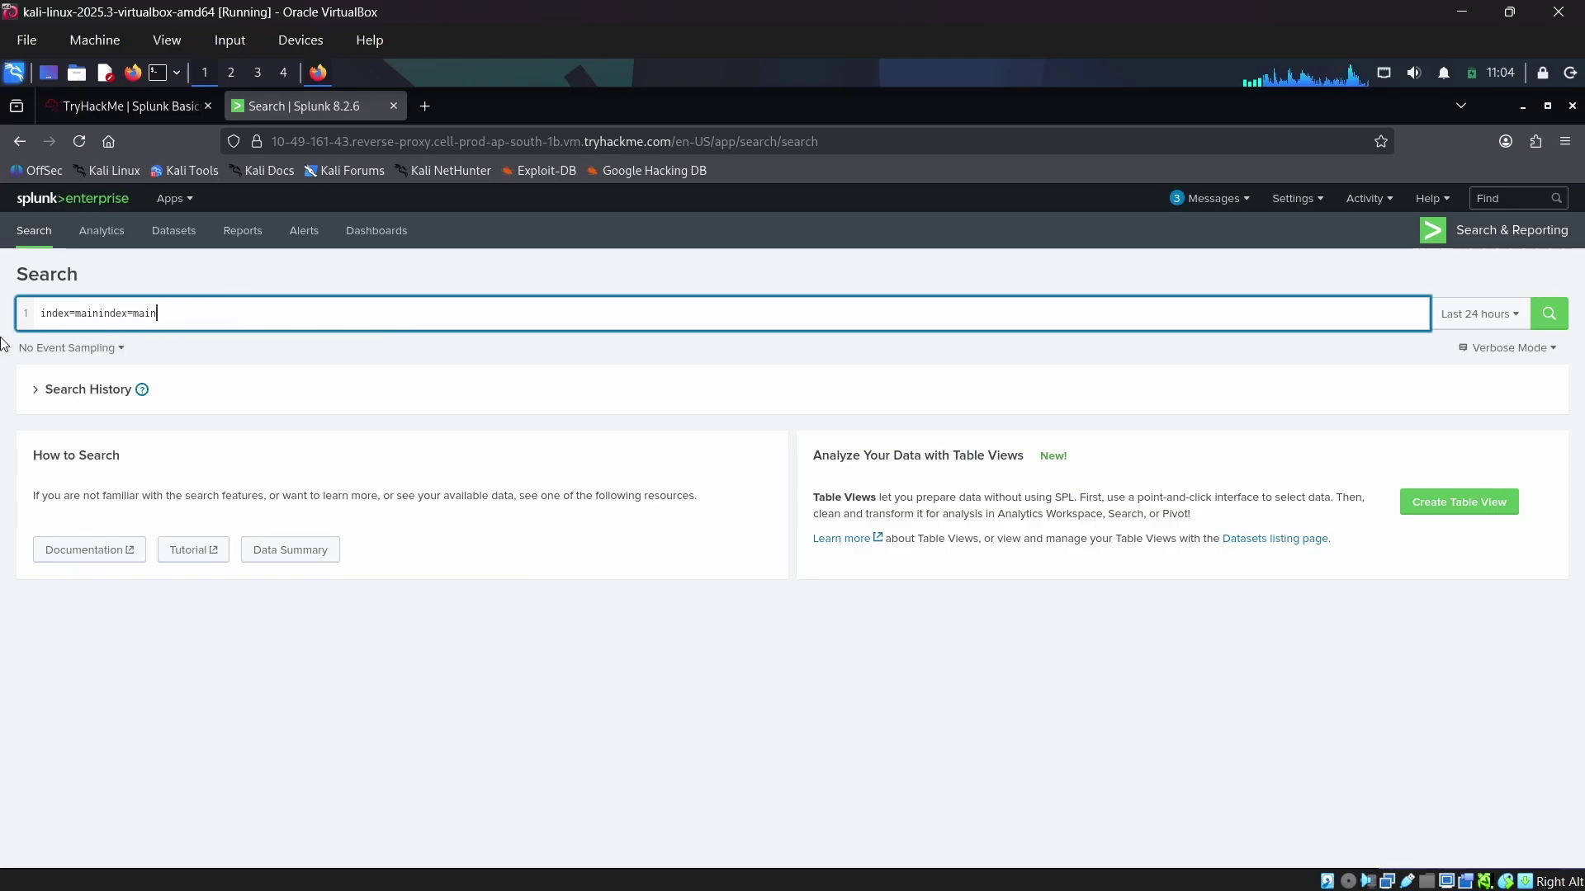
pyautogui.press('BackSpace')
pyautogui.press('BackSpace')
pyautogui.press('BackSpace')
pyautogui.press('BackSpace')
pyautogui.press('BackSpace')
pyautogui.press('BackSpace')
pyautogui.press('BackSpace')
pyautogui.press('BackSpace')
pyautogui.press('BackSpace')
pyautogui.press('BackSpace')
pyautogui.press('BackSpace')
pyautogui.press('BackSpace')
pyautogui.press('BackSpace')
pyautogui.press('BackSpace')
pyautogui.press('BackSpace')
pyautogui.press('BackSpace')
pyautogui.press('BackSpace')
pyautogui.press('BackSpace')
pyautogui.press('BackSpace')
pyautogui.press('BackSpace')
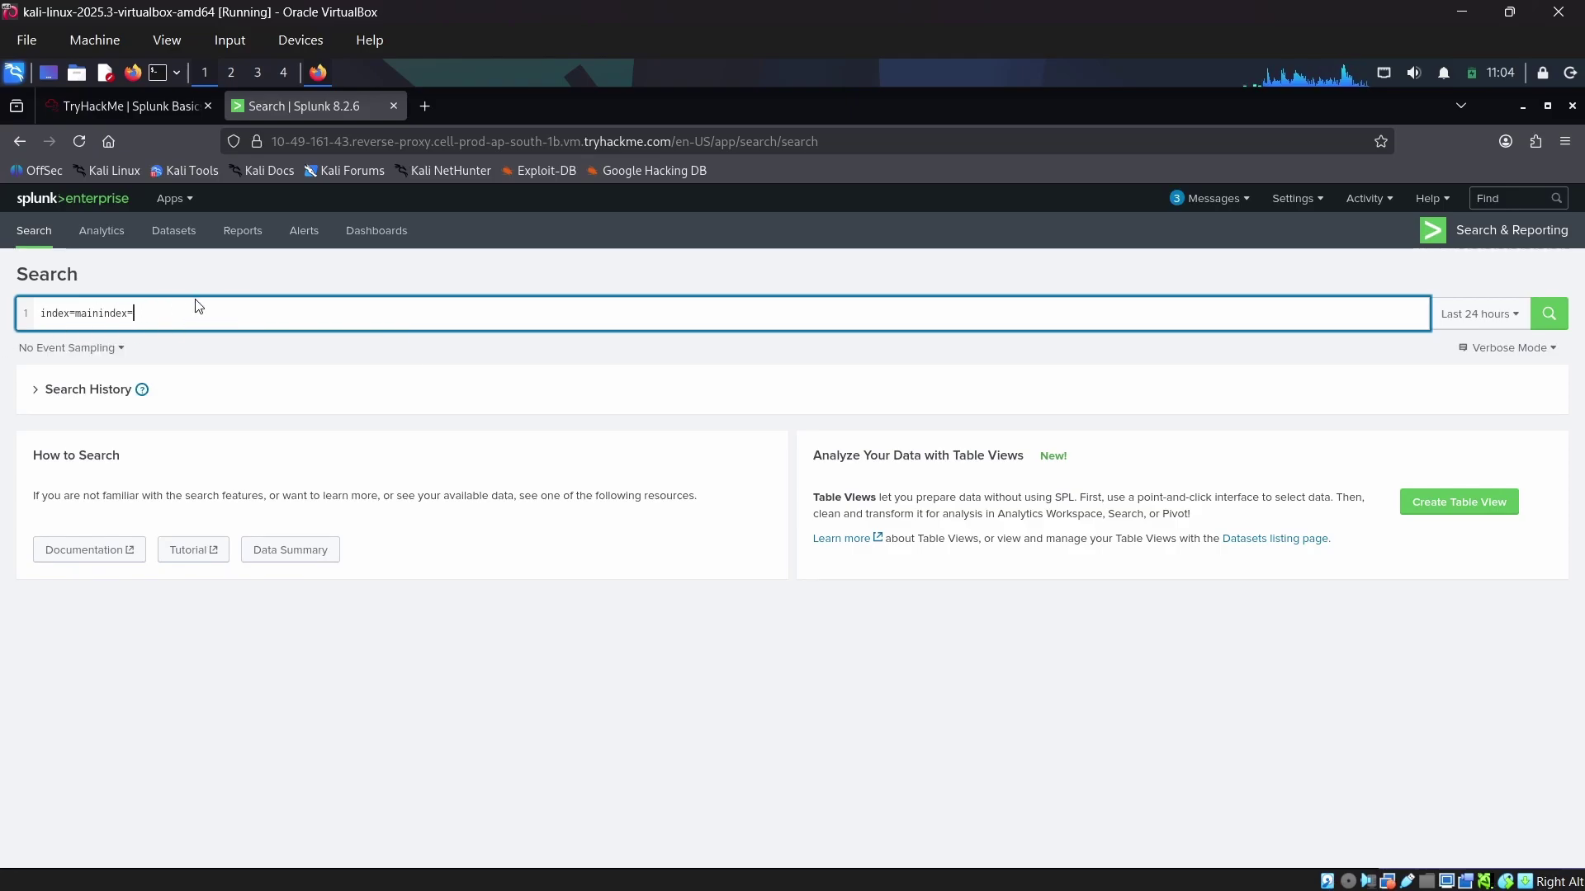
pyautogui.hotkey('ctrl', 'v')
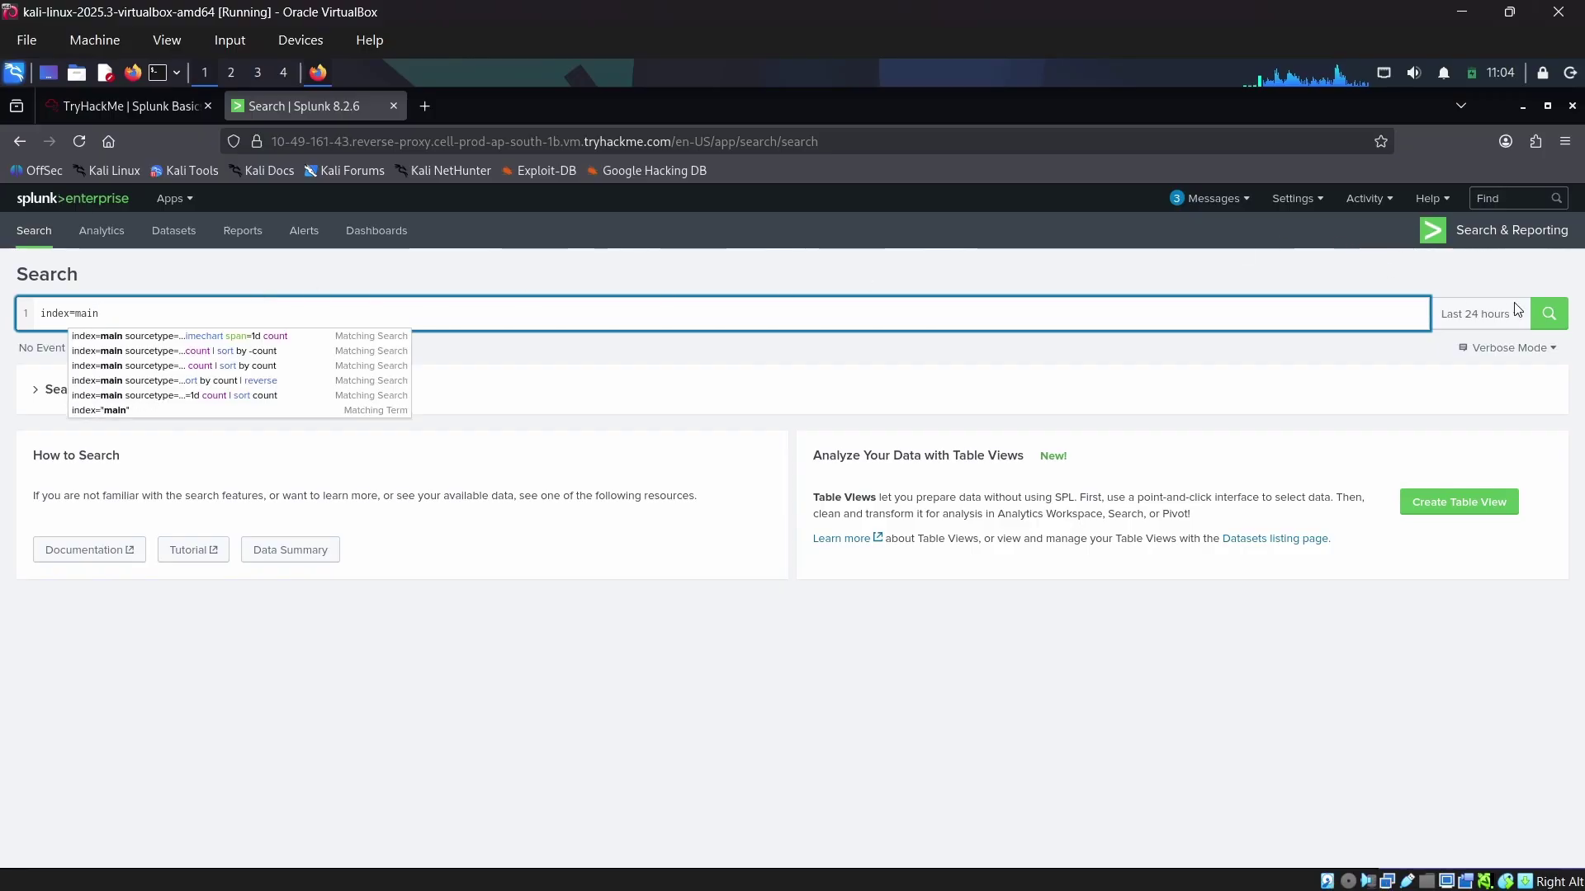
# Step: Set the search time range to All time and run the query
pyautogui.click(1485, 313)
pyautogui.click(1431, 403)
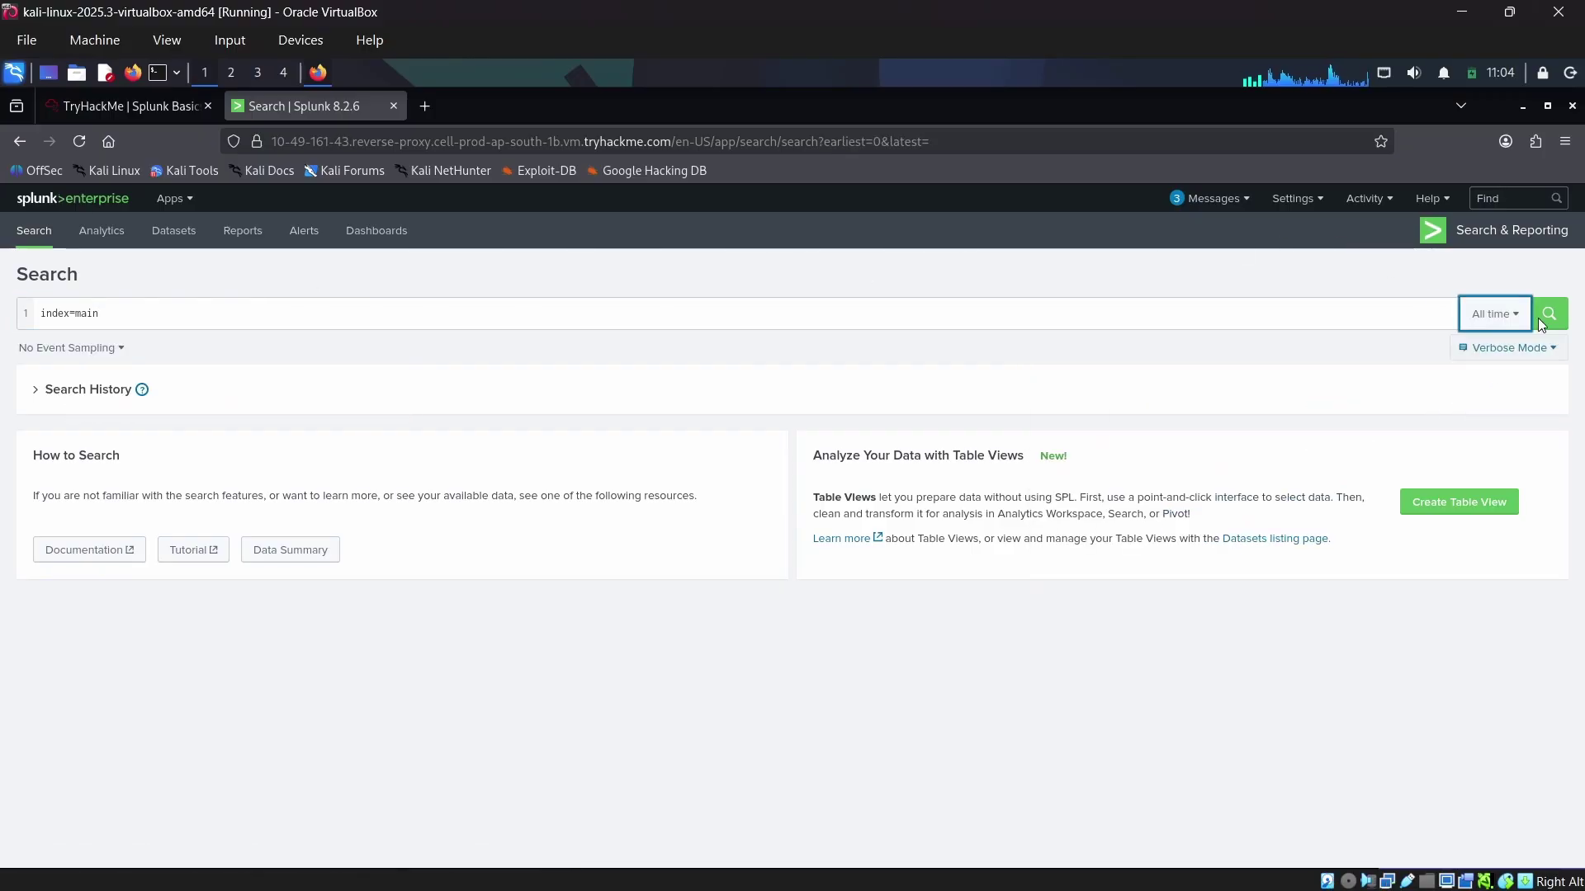
pyautogui.click(1544, 315)
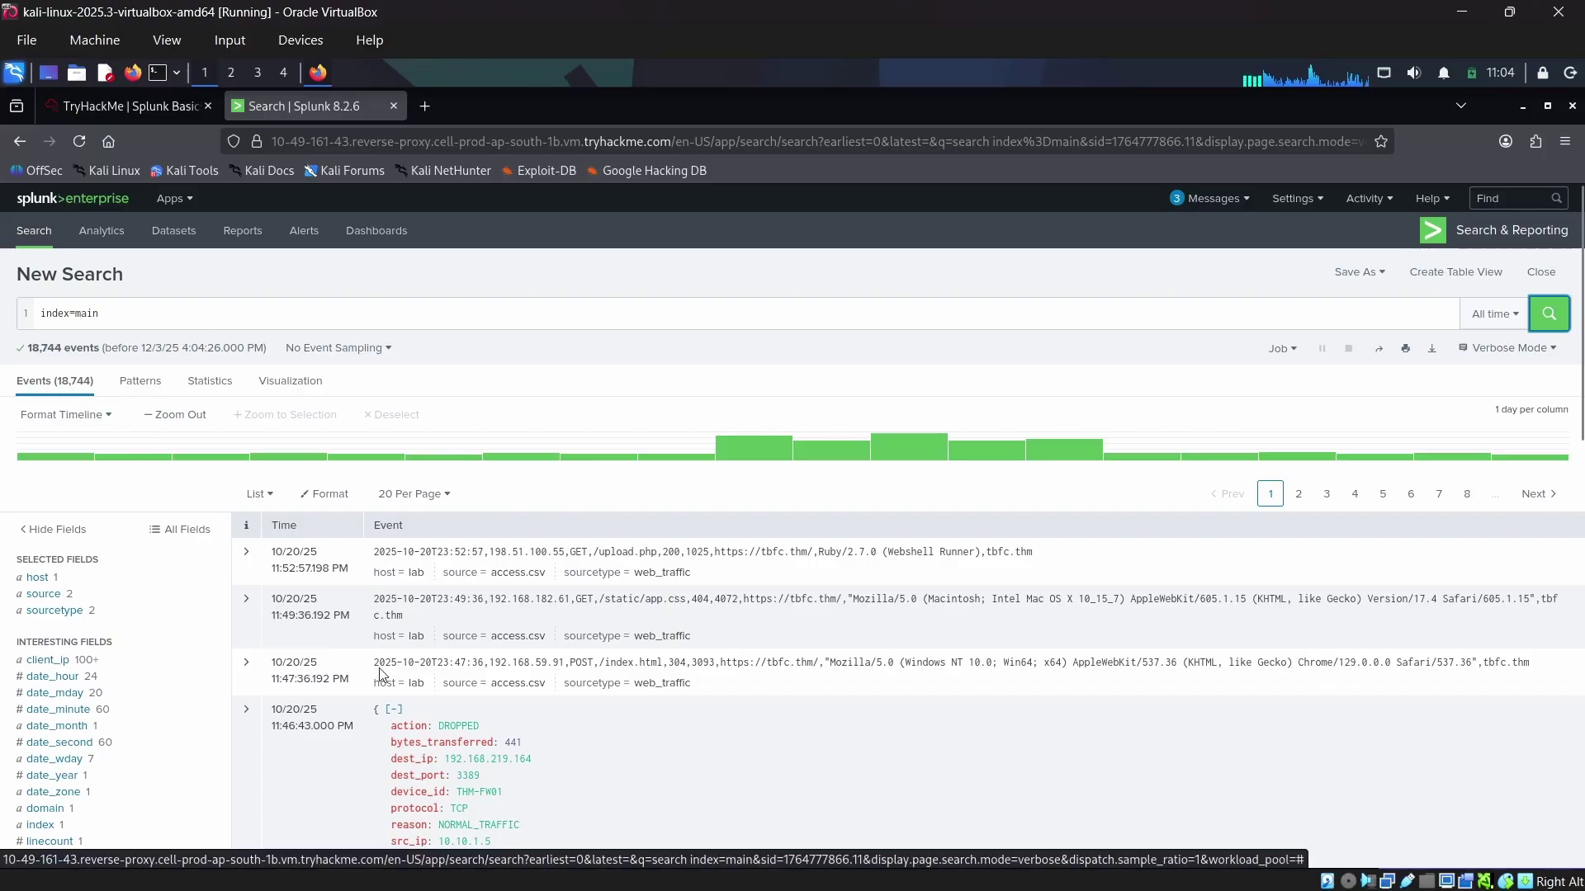
pyautogui.scroll(-2, 413, 611)
# Step: Read the room's instructions on verifying the datasets and display the sourcetype field's values in the Splunk search results
pyautogui.click(189, 116)
pyautogui.scroll(-5, 260, 564)
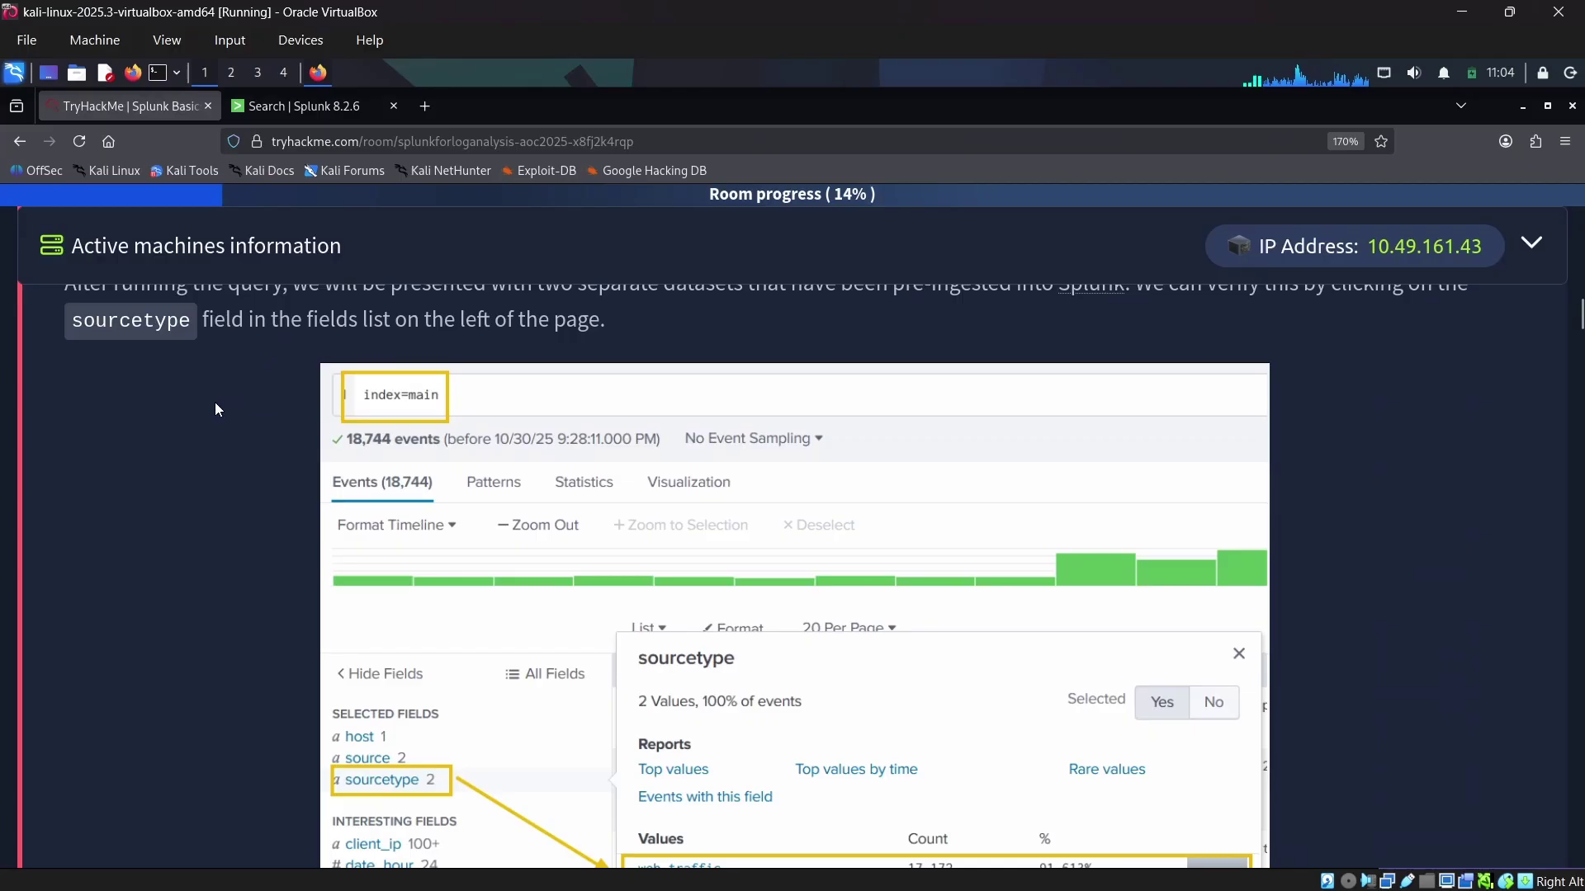
pyautogui.scroll(4, 256, 487)
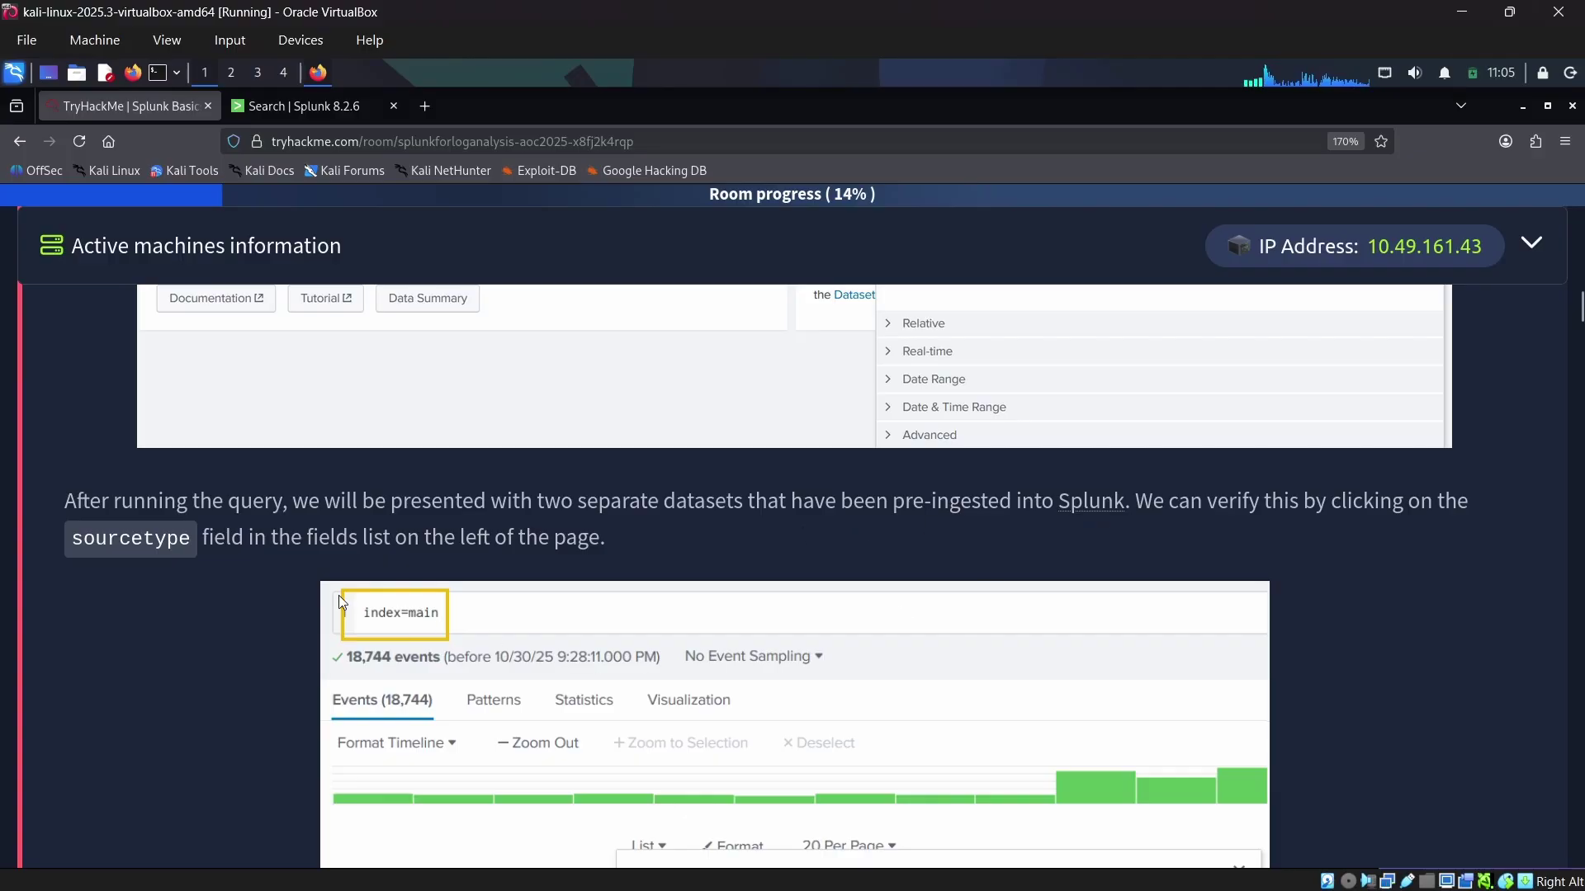
pyautogui.scroll(-3, 339, 596)
pyautogui.scroll(-3, 379, 310)
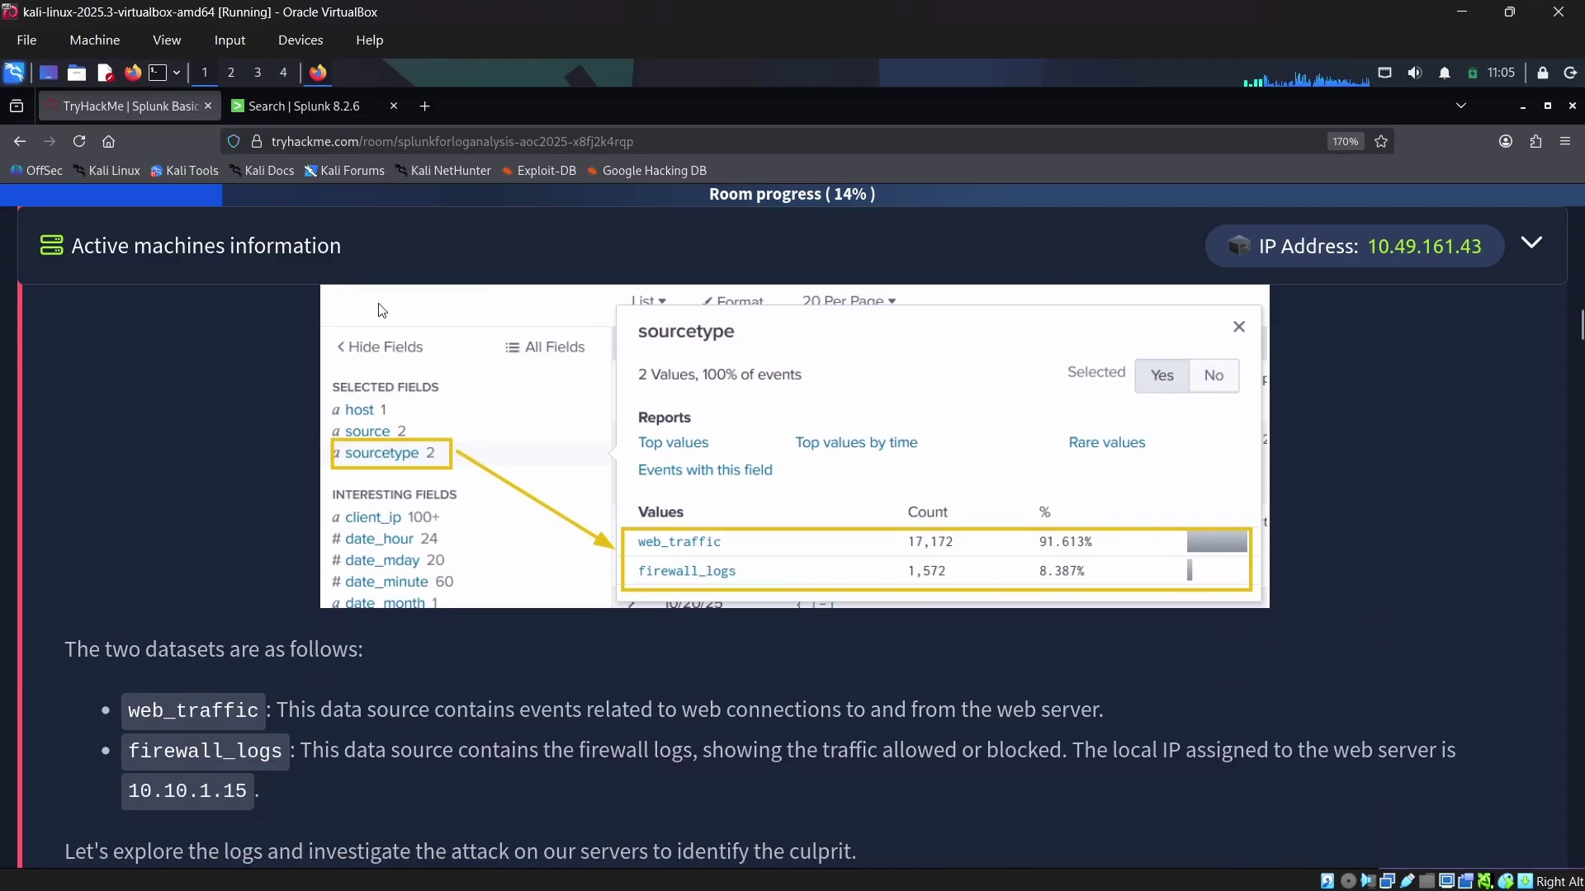
pyautogui.click(319, 106)
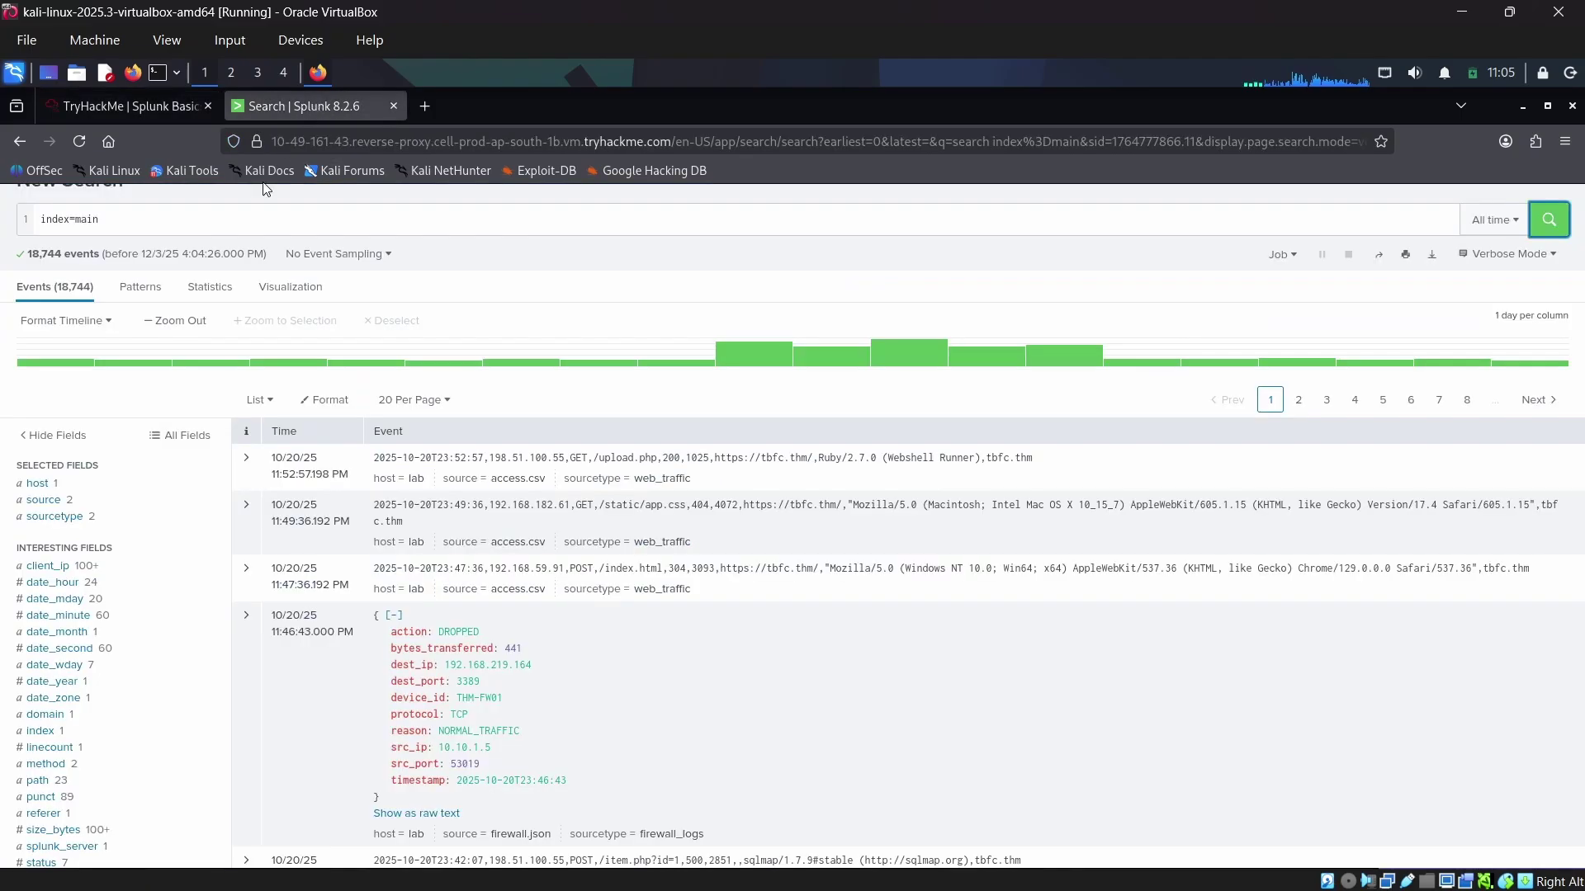
pyautogui.click(74, 516)
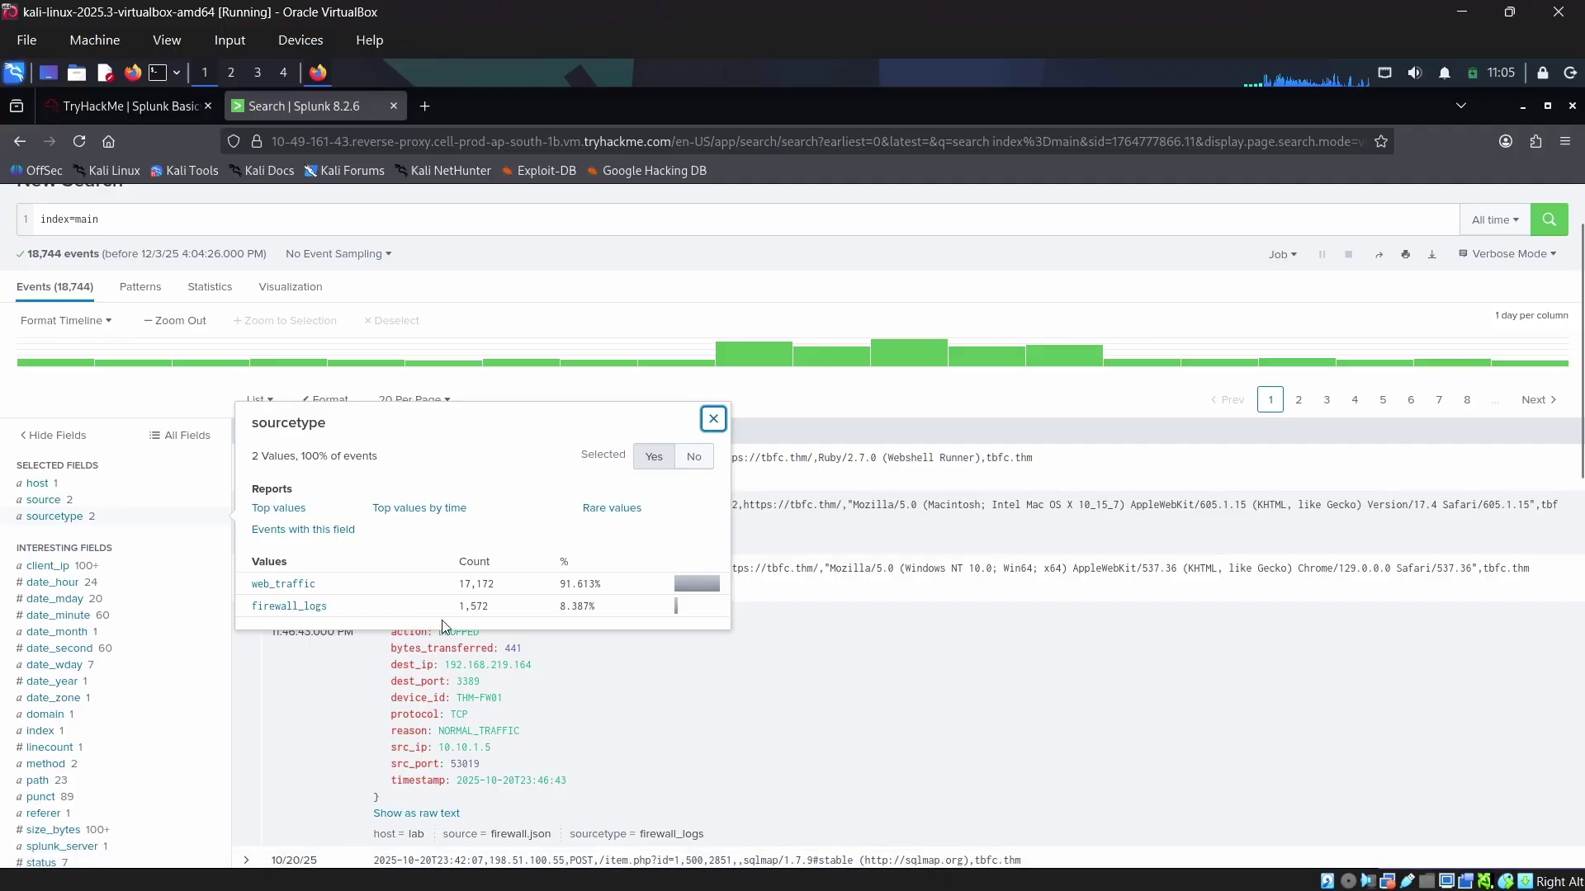
# Step: Return to the TryHackMe room and skim the rest of the Task 2 walkthrough, from Initial Triage through outbound C2 communication, down to the questions
pyautogui.click(132, 114)
pyautogui.scroll(-4, 355, 660)
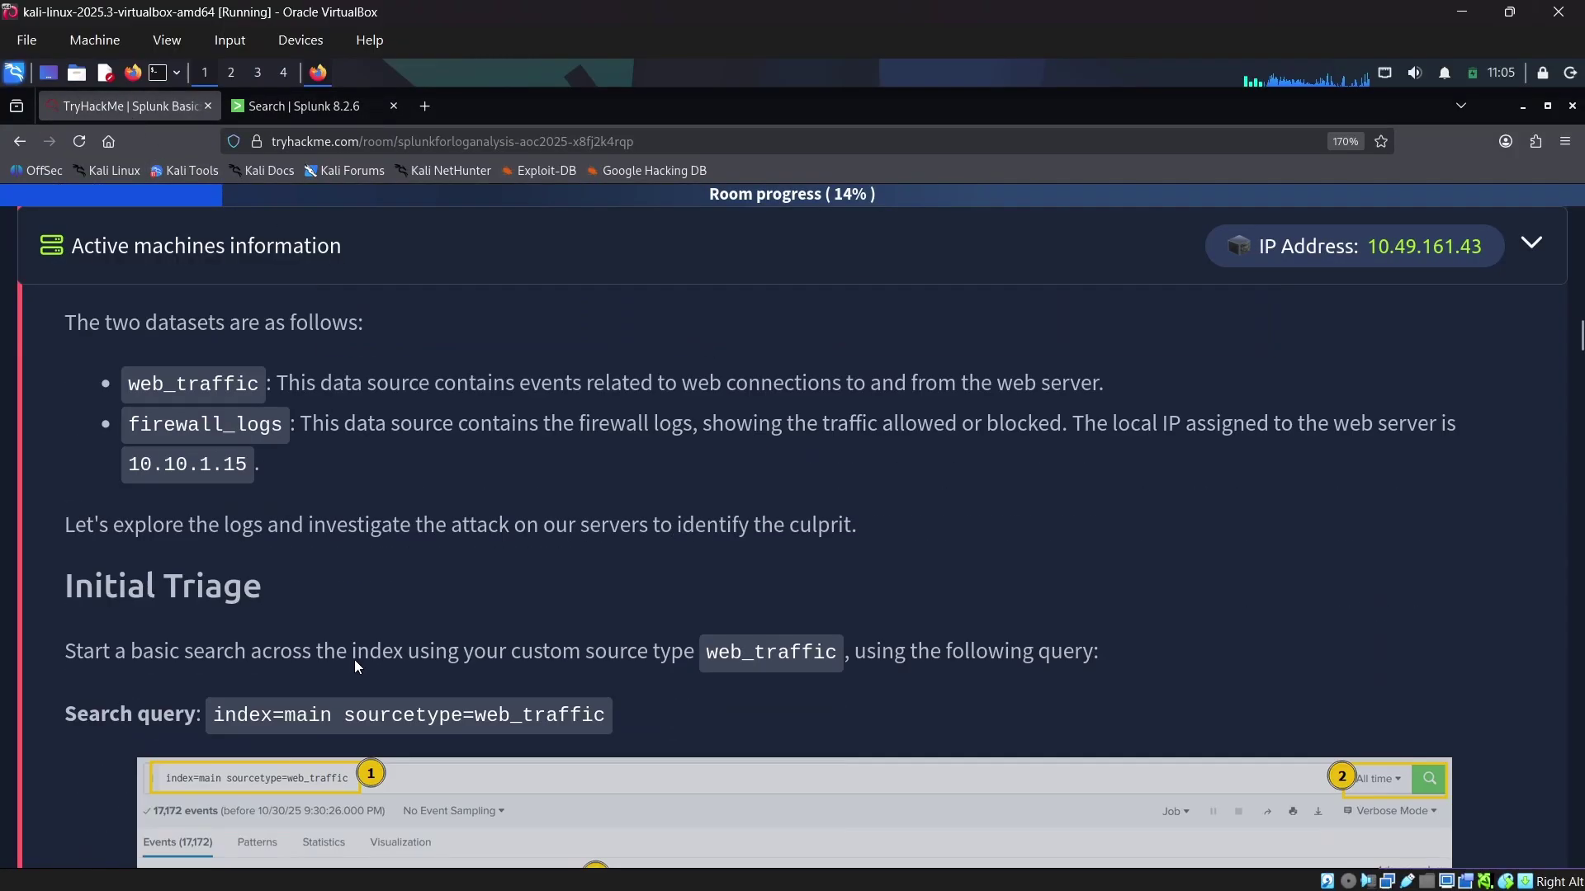
pyautogui.scroll(-6, 375, 576)
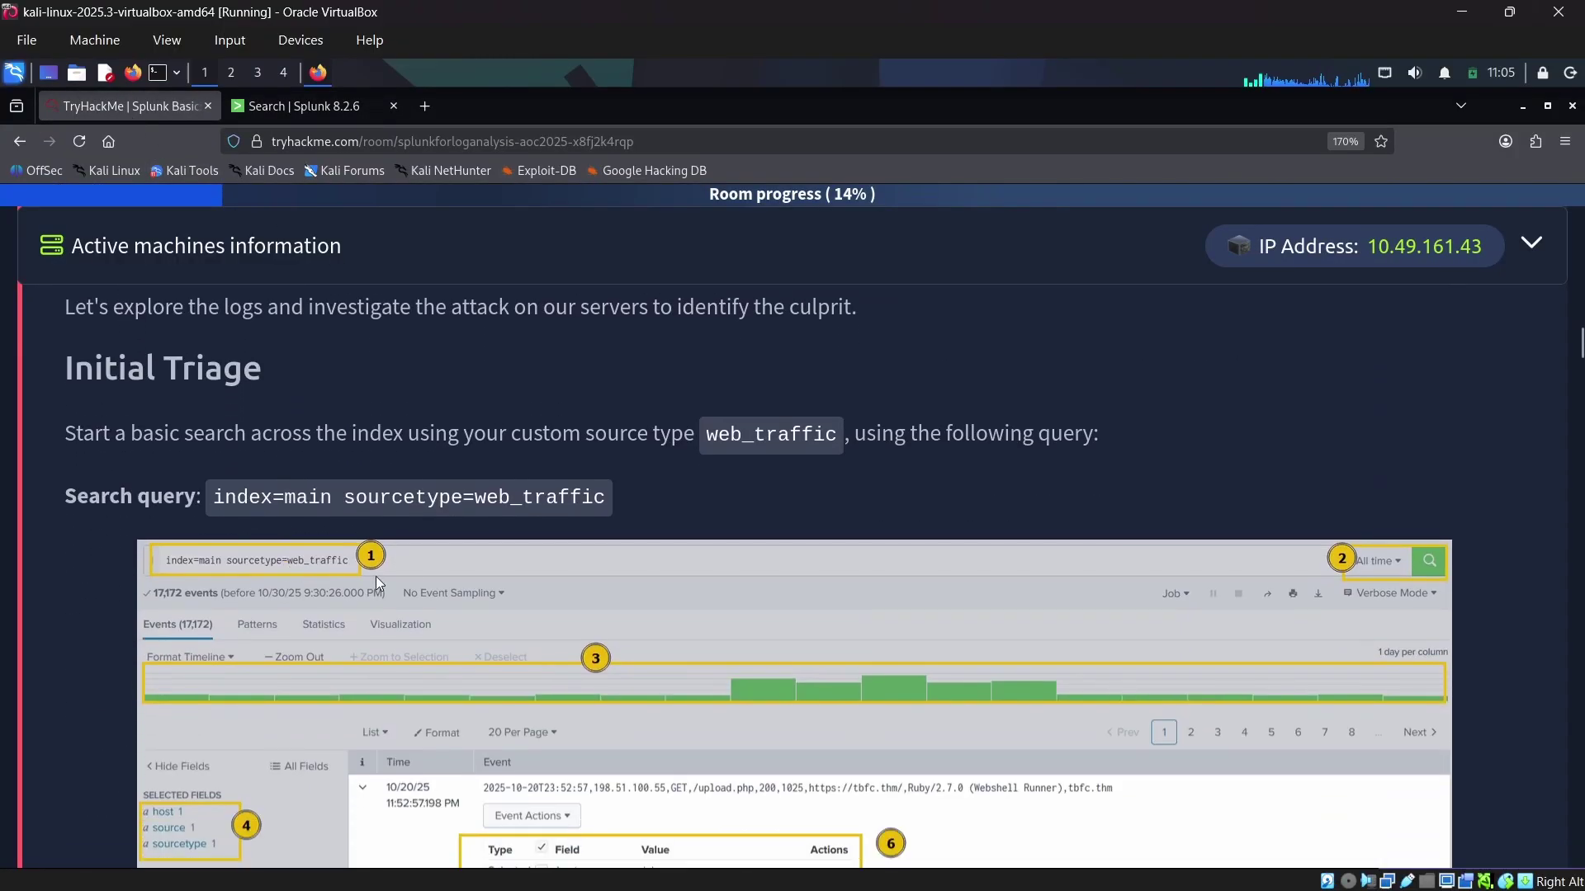
pyautogui.scroll(4, 249, 530)
pyautogui.scroll(-15, 397, 545)
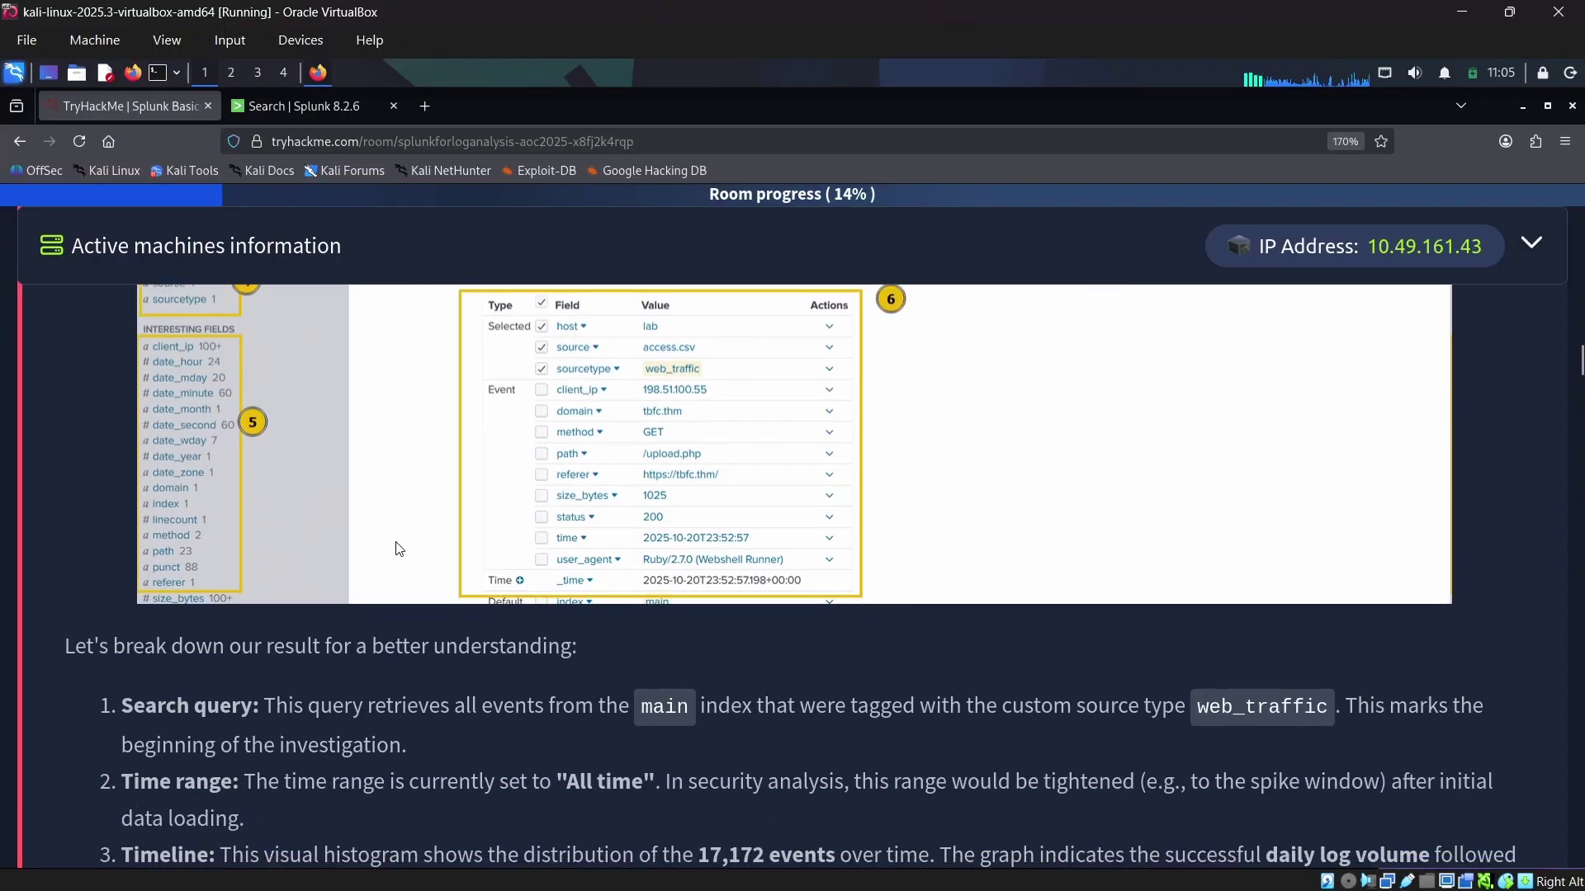
pyautogui.scroll(2, 248, 537)
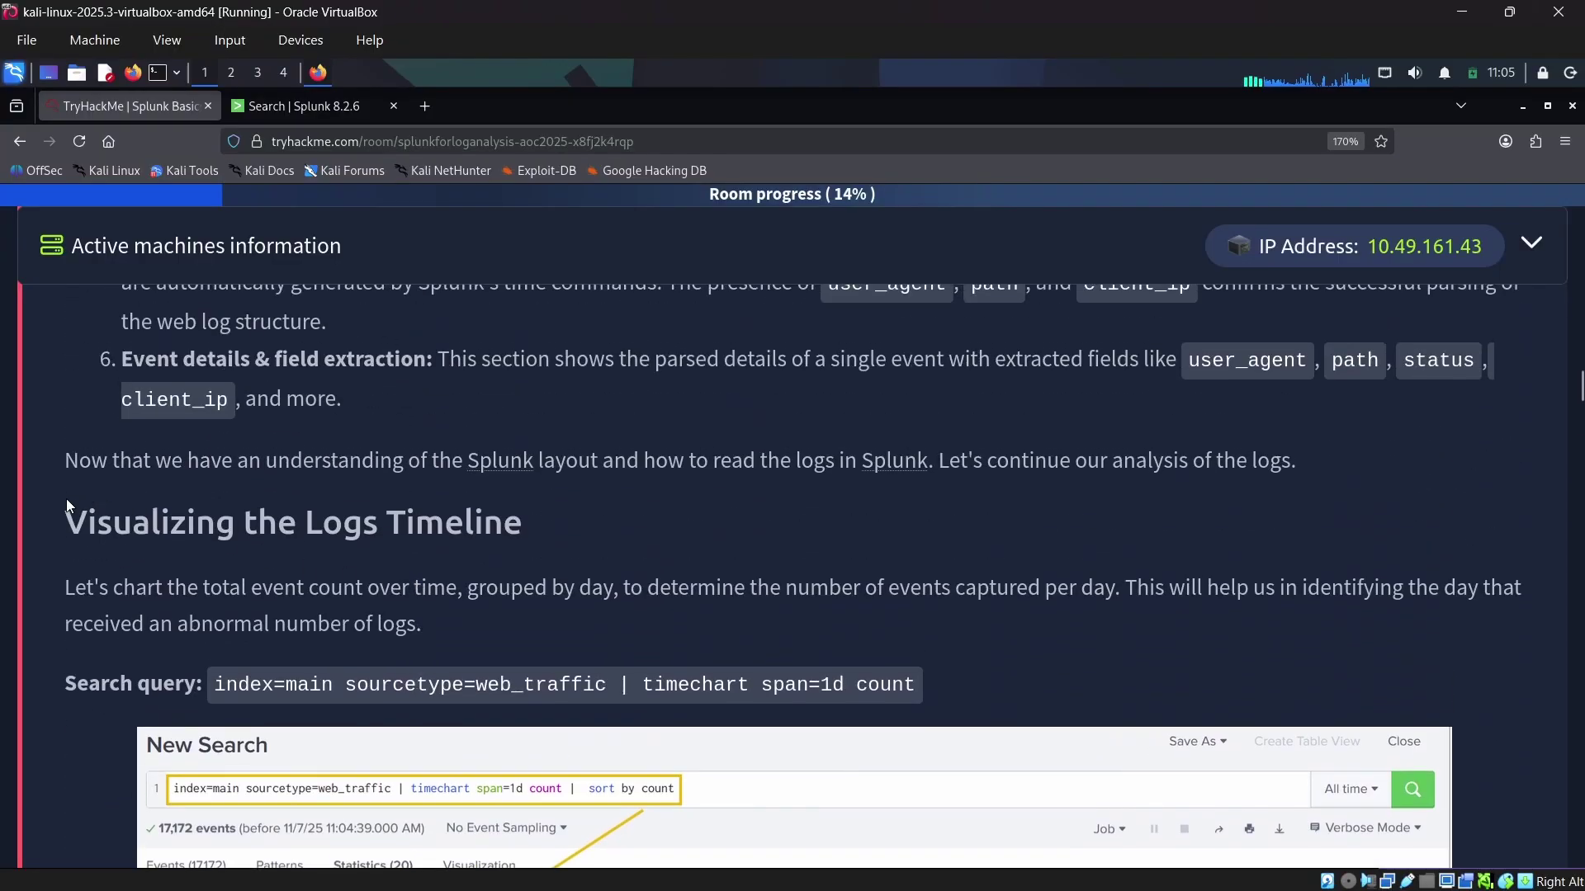
pyautogui.scroll(-10, 601, 588)
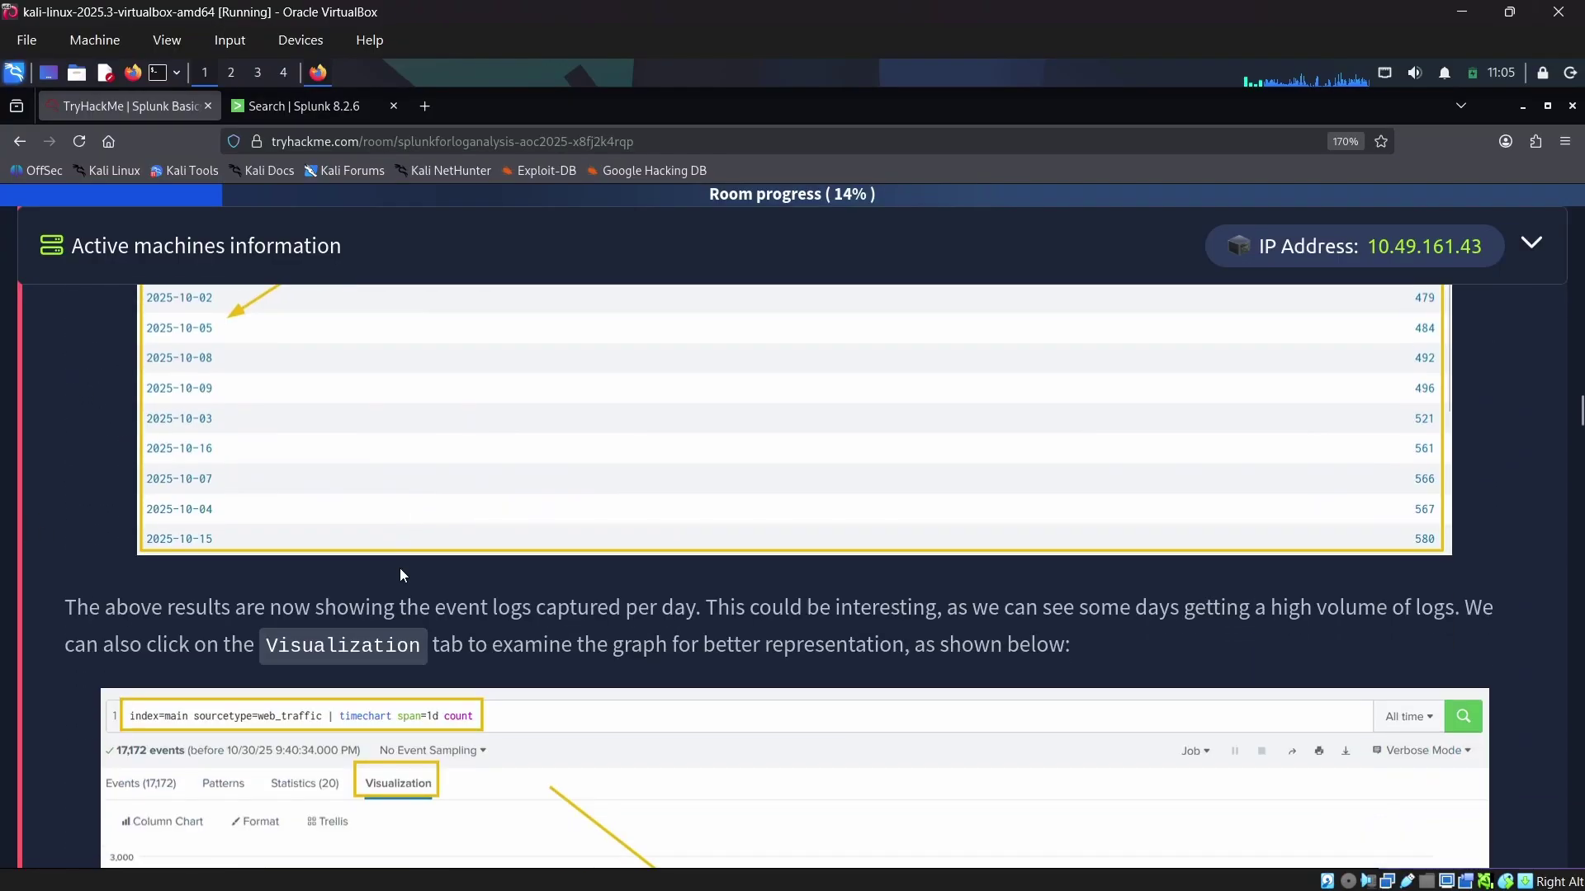
pyautogui.scroll(-10, 400, 573)
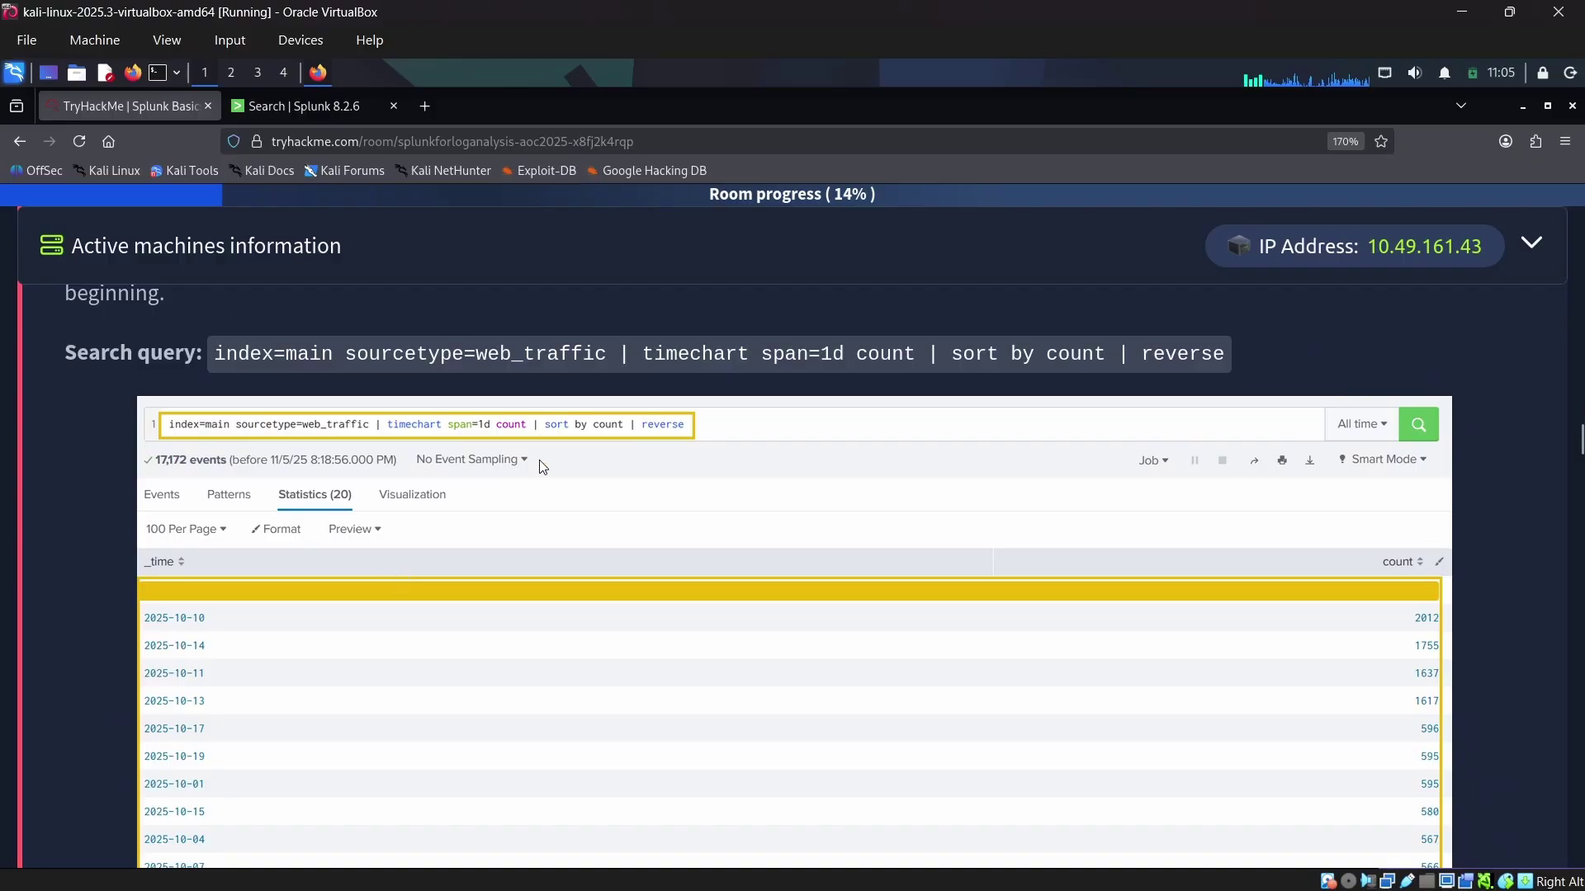
pyautogui.scroll(-13, 356, 462)
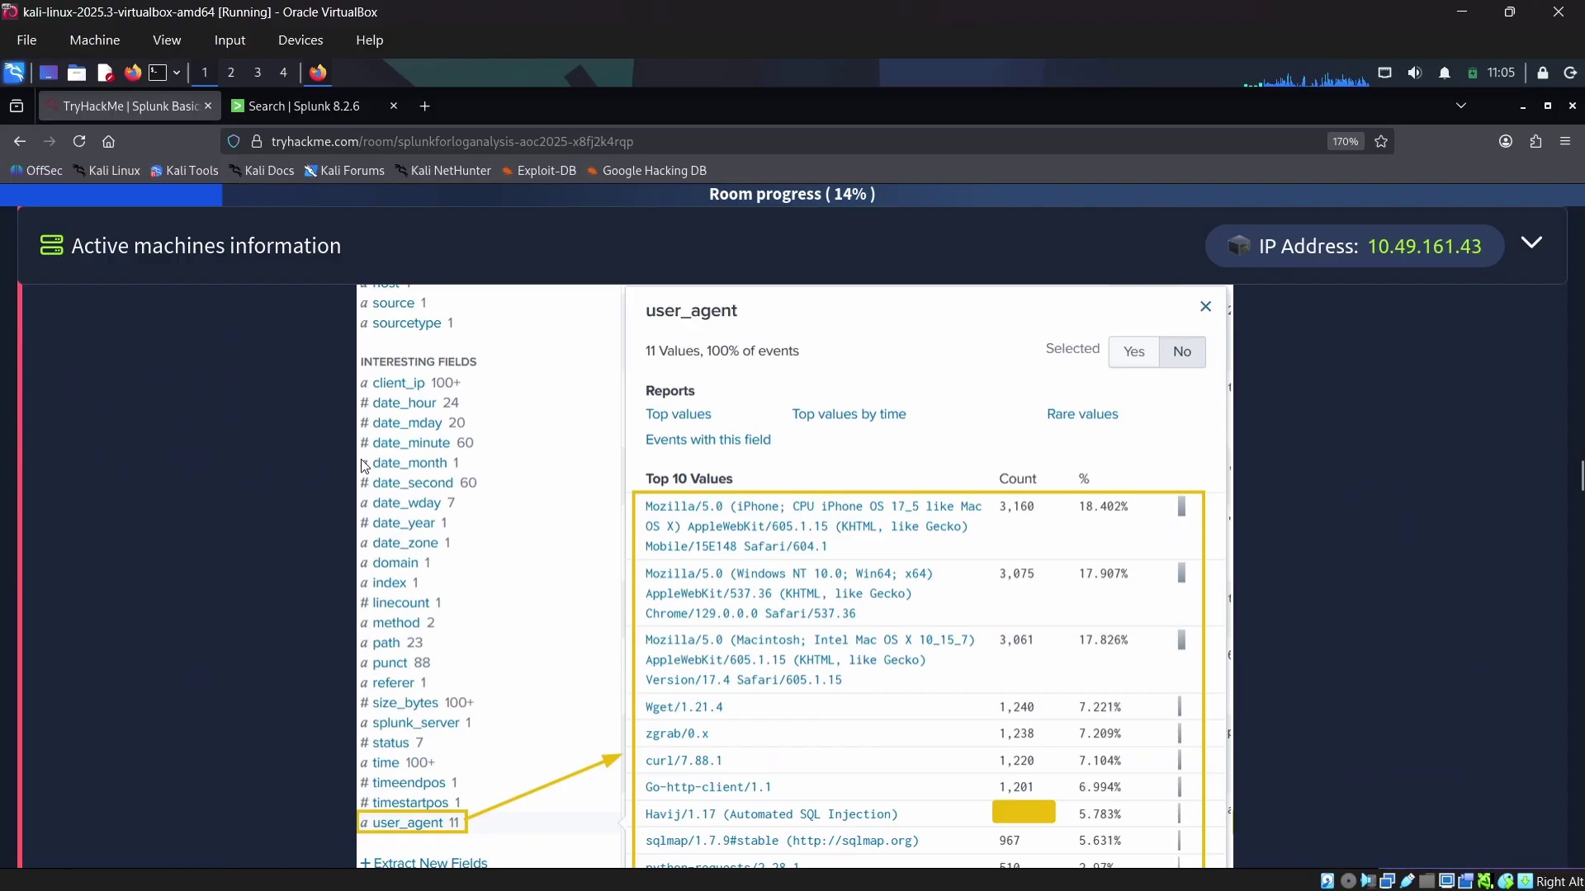
pyautogui.scroll(-10, 394, 465)
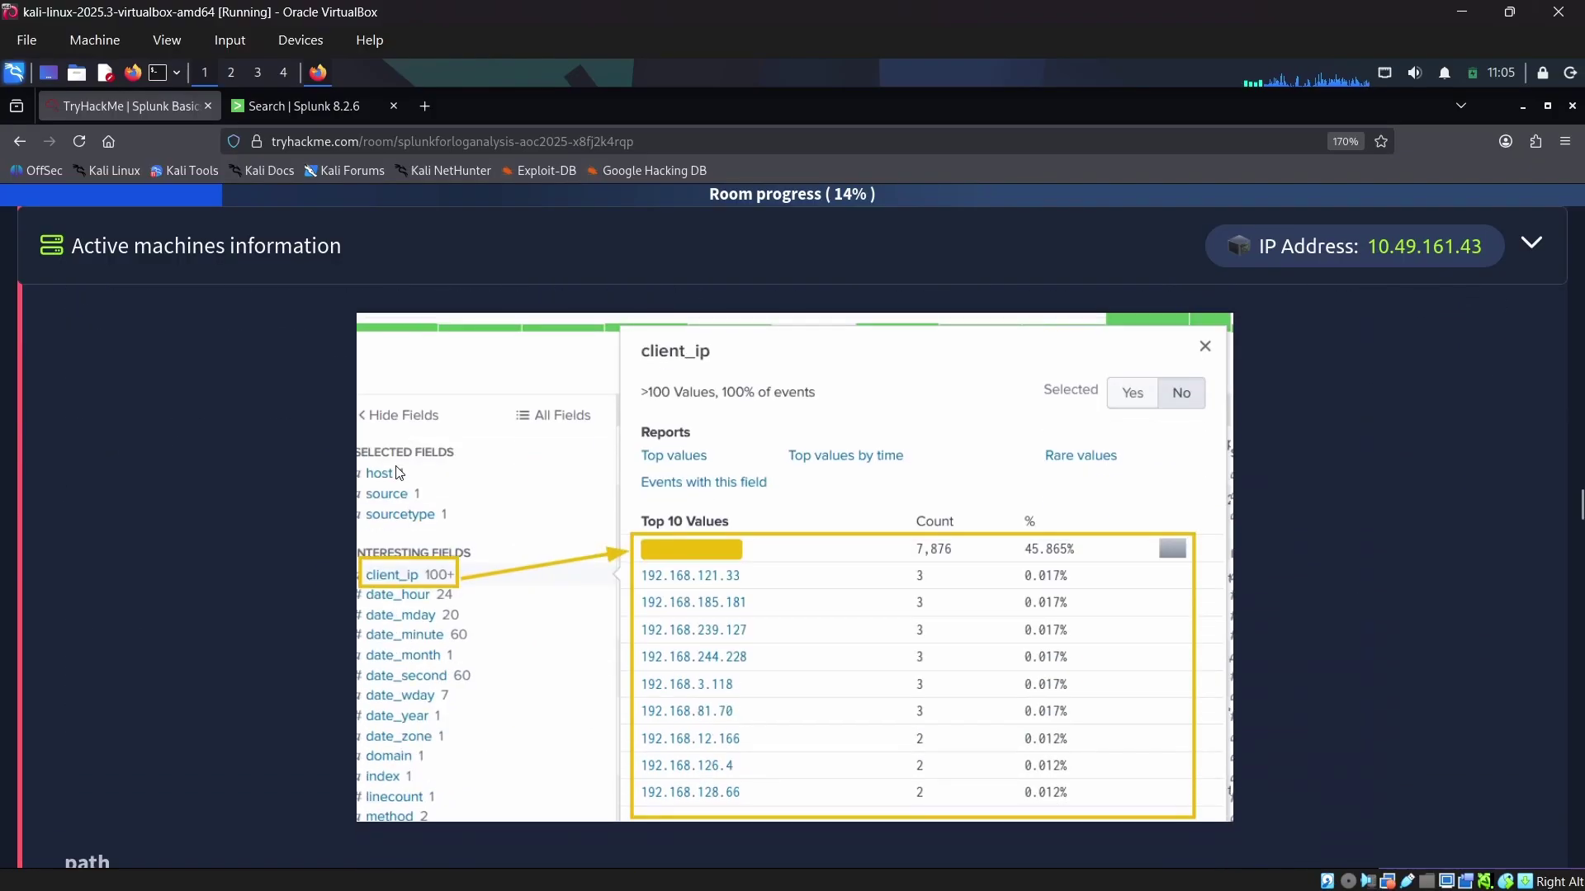
pyautogui.scroll(-12, 408, 471)
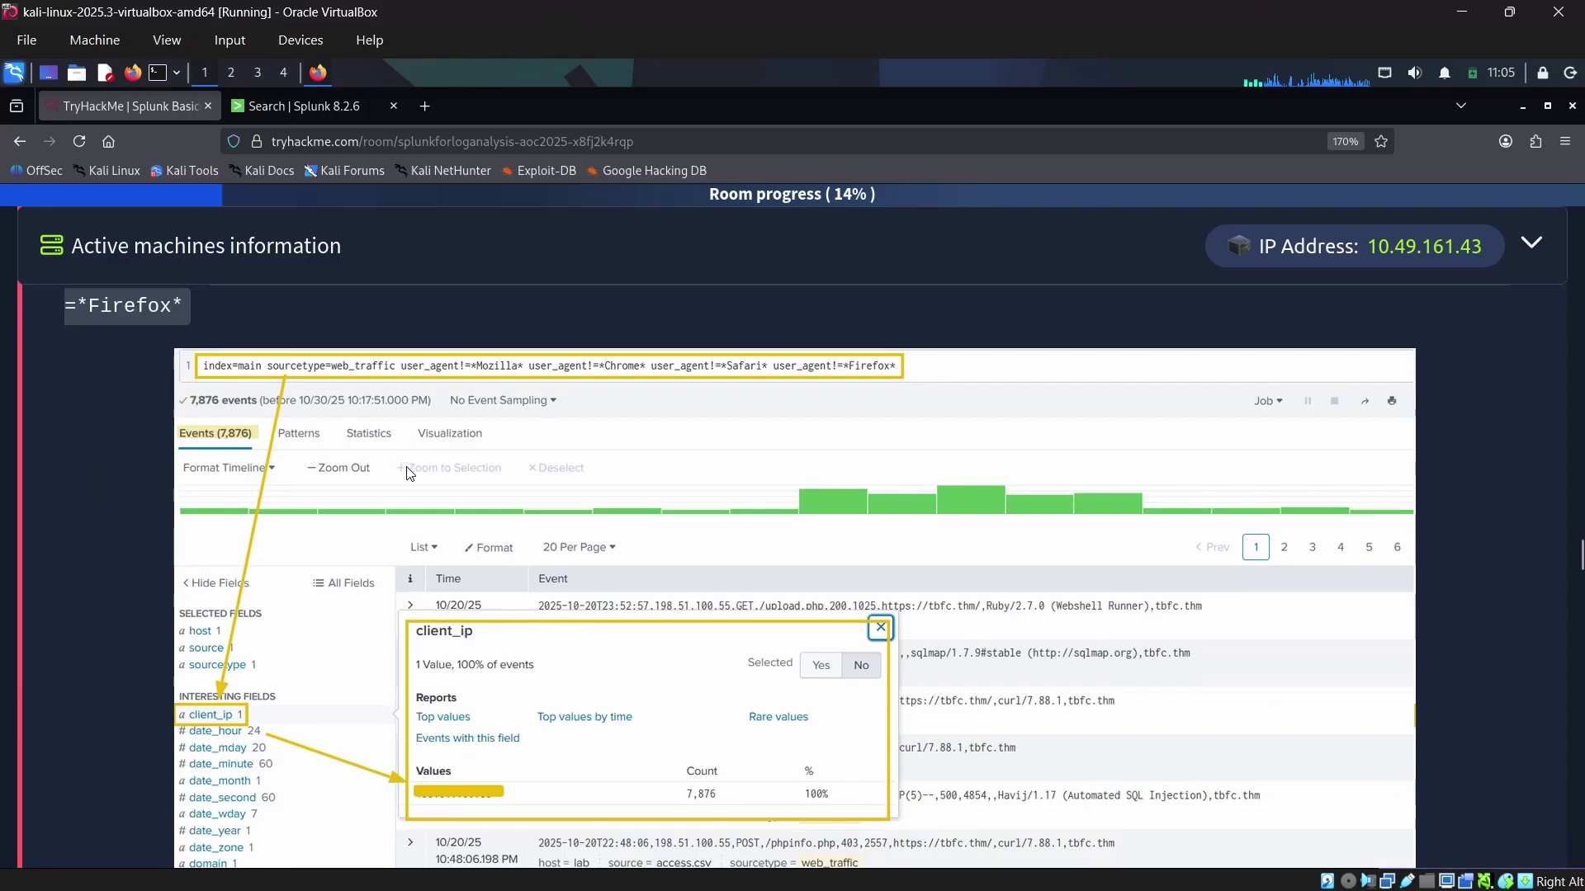
pyautogui.scroll(-12, 407, 467)
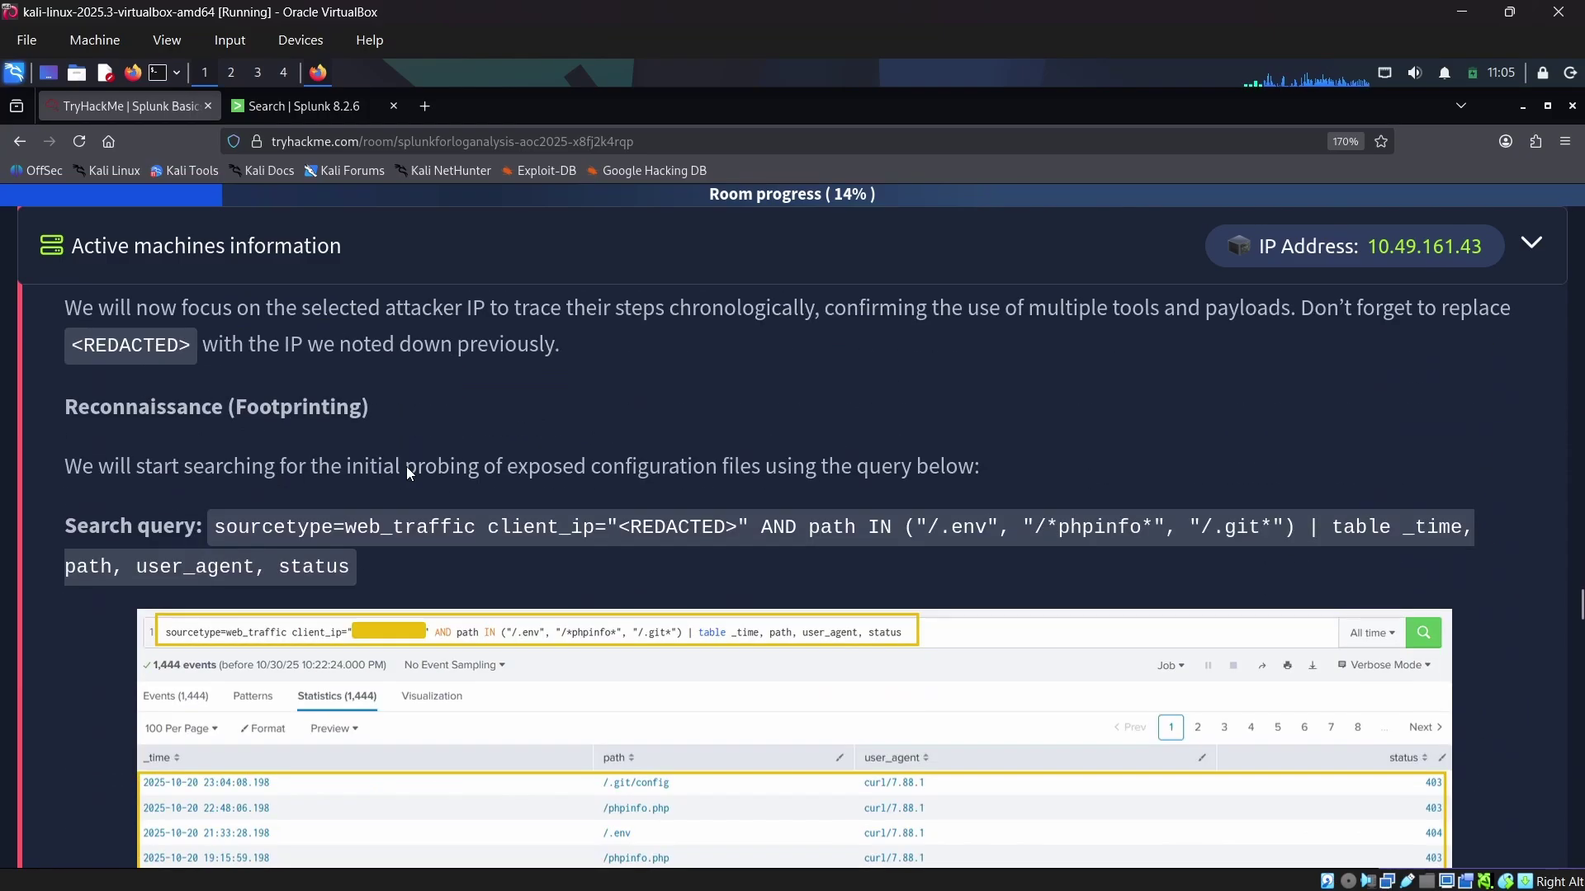
pyautogui.scroll(-5, 406, 477)
pyautogui.scroll(-15, 408, 477)
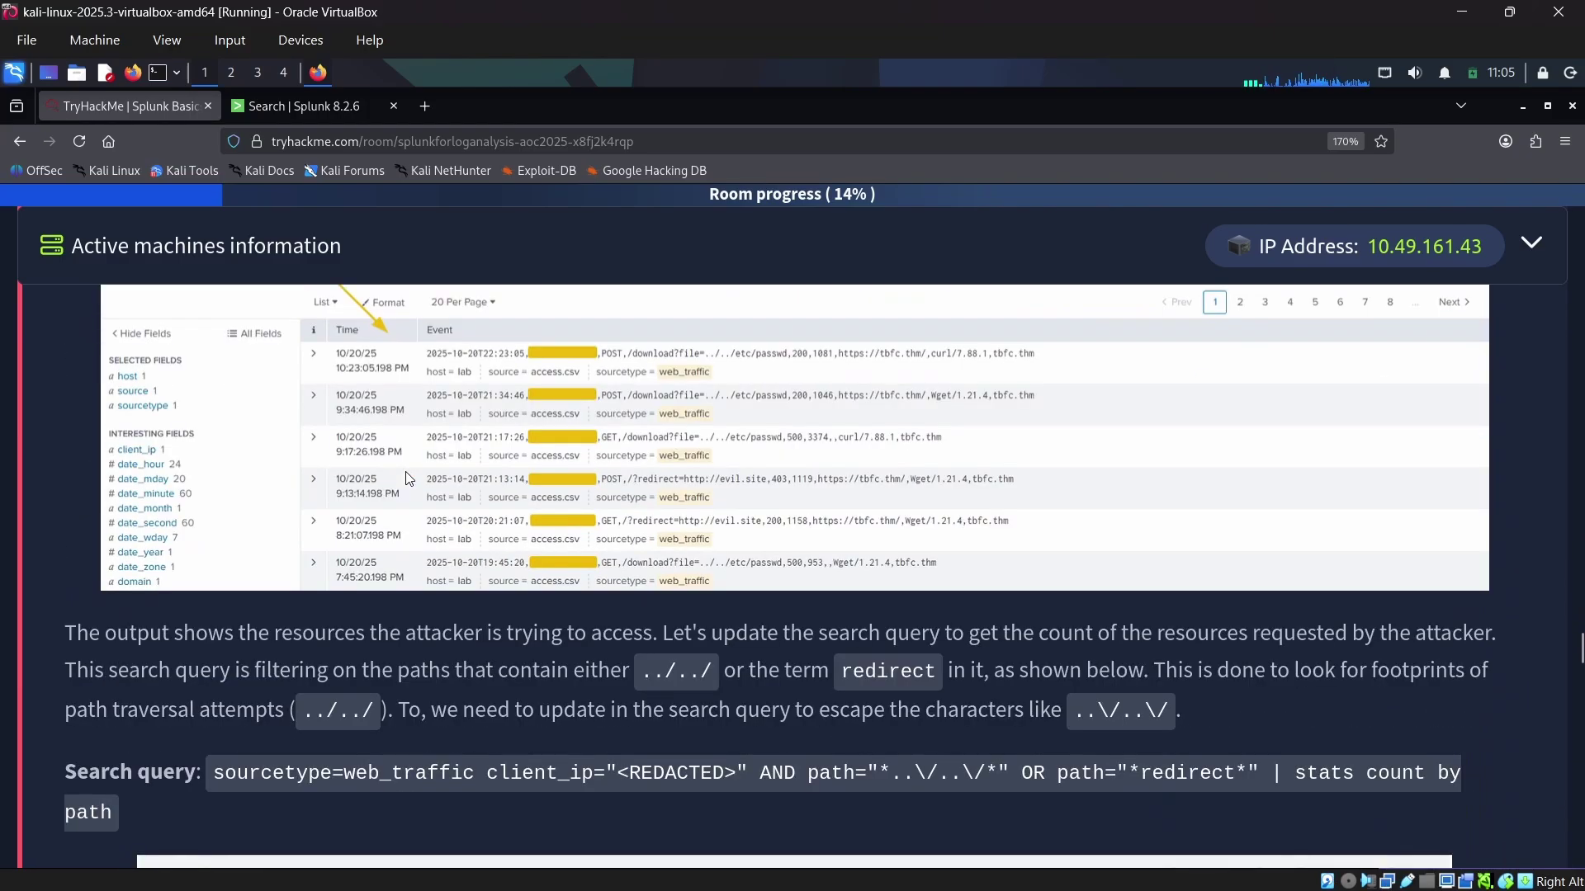
pyautogui.scroll(-20, 406, 477)
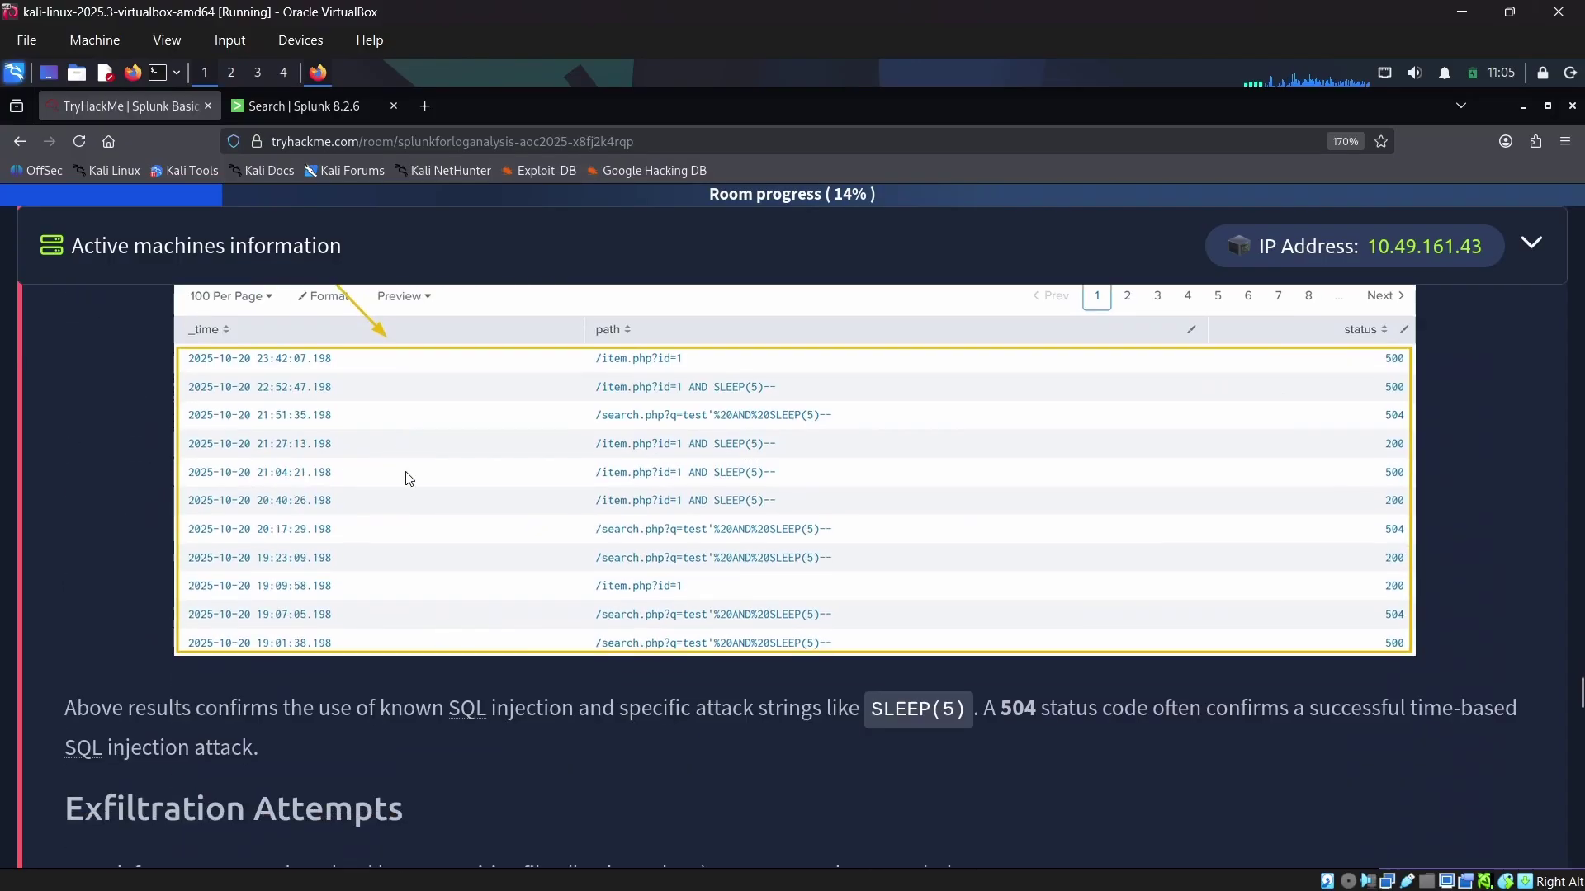
pyautogui.scroll(-20, 405, 477)
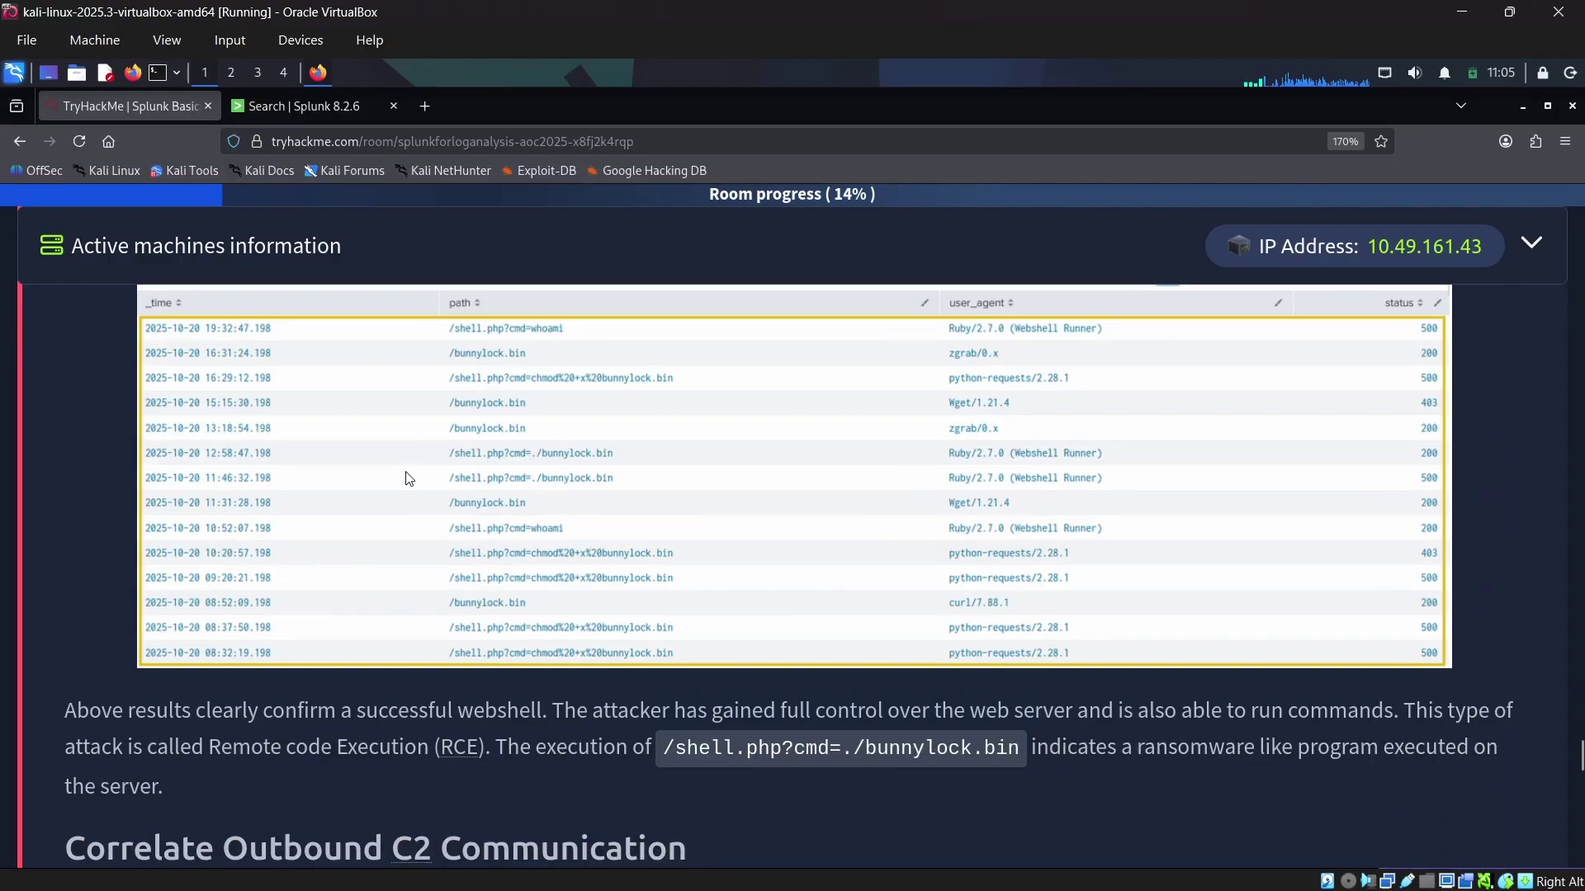
pyautogui.scroll(-5, 540, 455)
pyautogui.scroll(4, 540, 456)
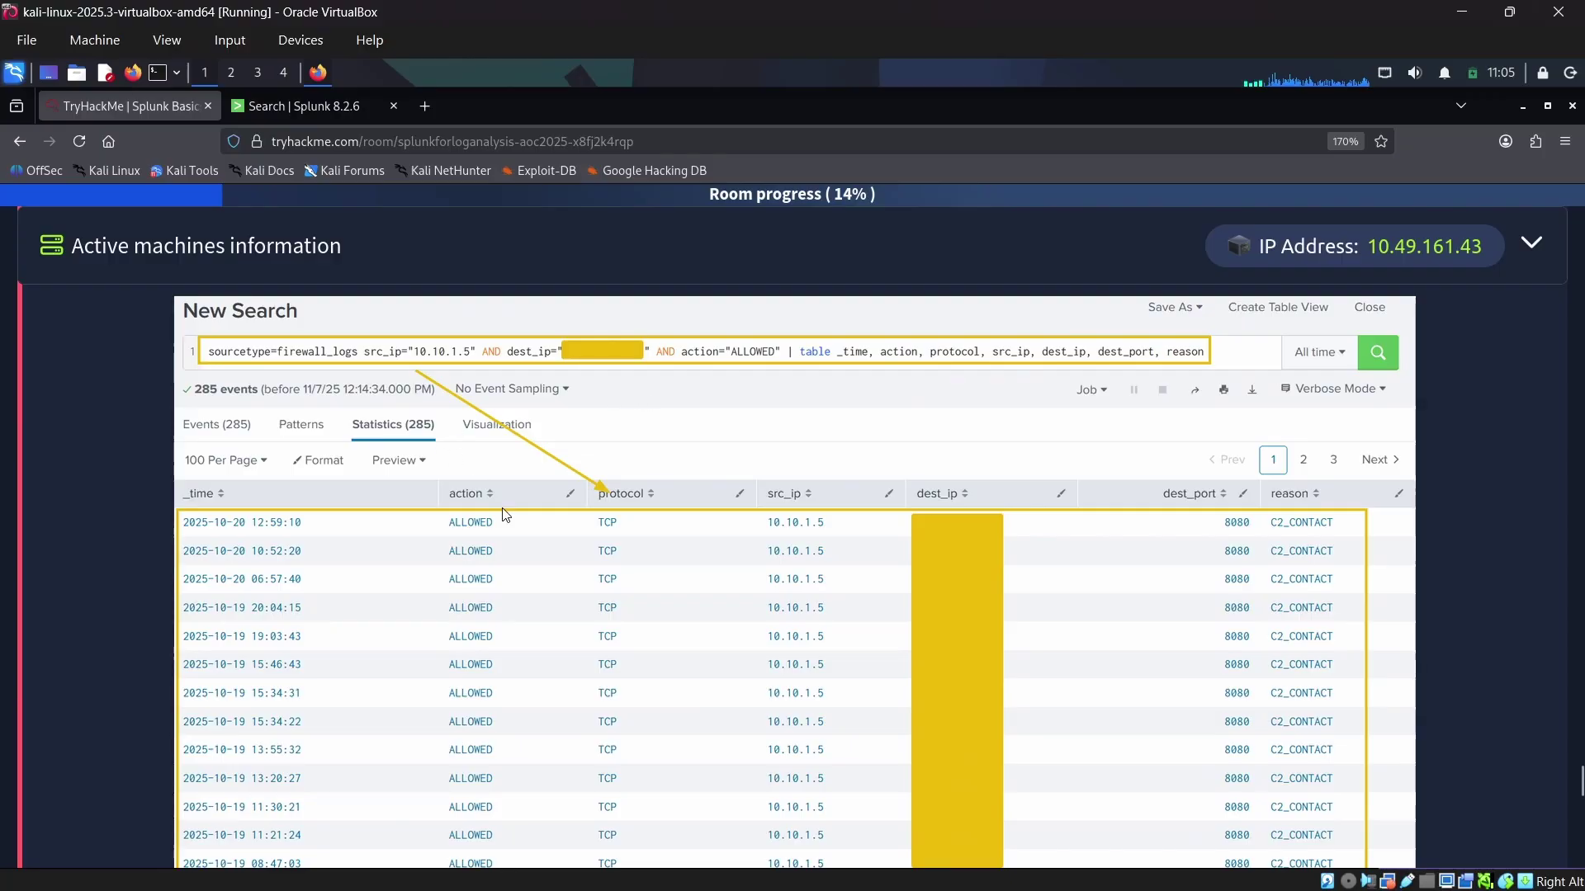
pyautogui.scroll(-10, 506, 516)
pyautogui.scroll(-4, 544, 571)
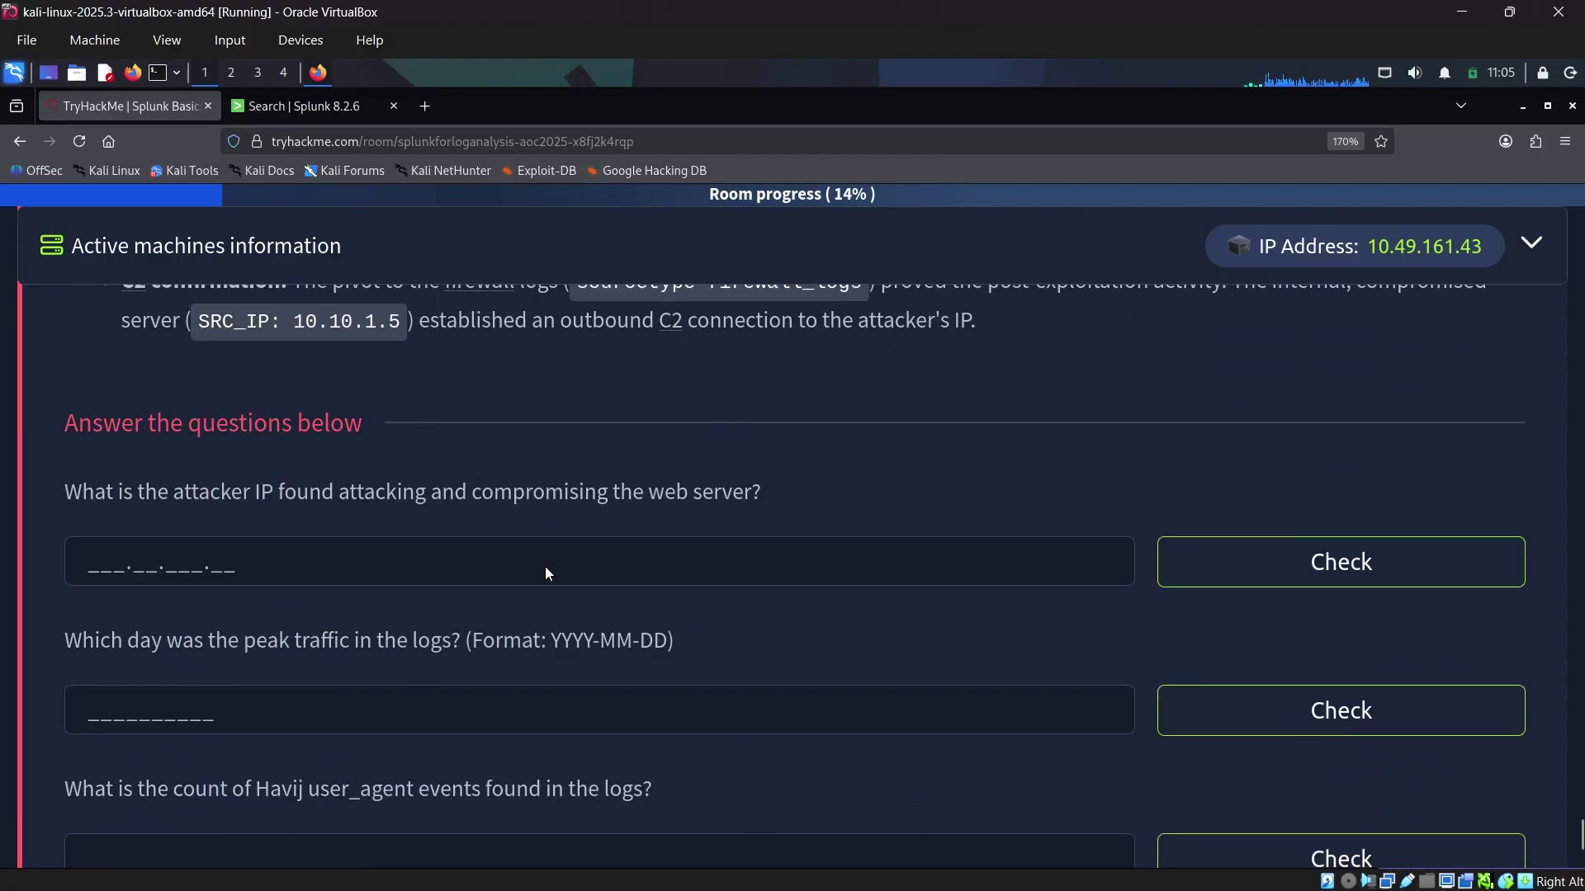
# Step: Read through the Task 2 questions, starting with the one about the IP attacking and compromising the web server
pyautogui.moveTo(65, 492); pyautogui.dragTo(813, 506)
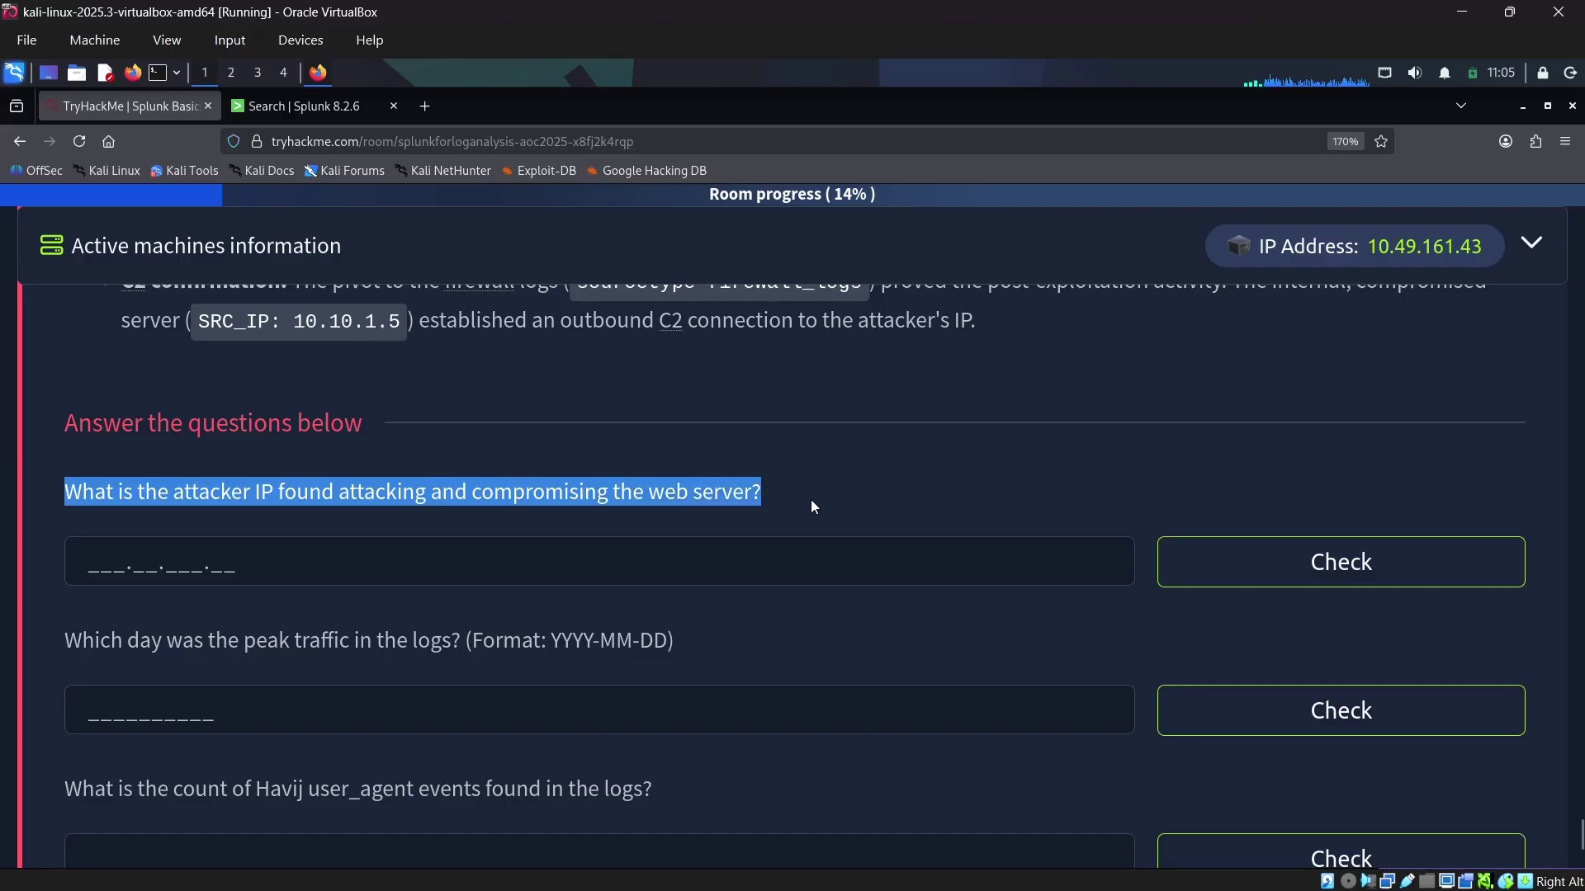
pyautogui.scroll(-5, 566, 588)
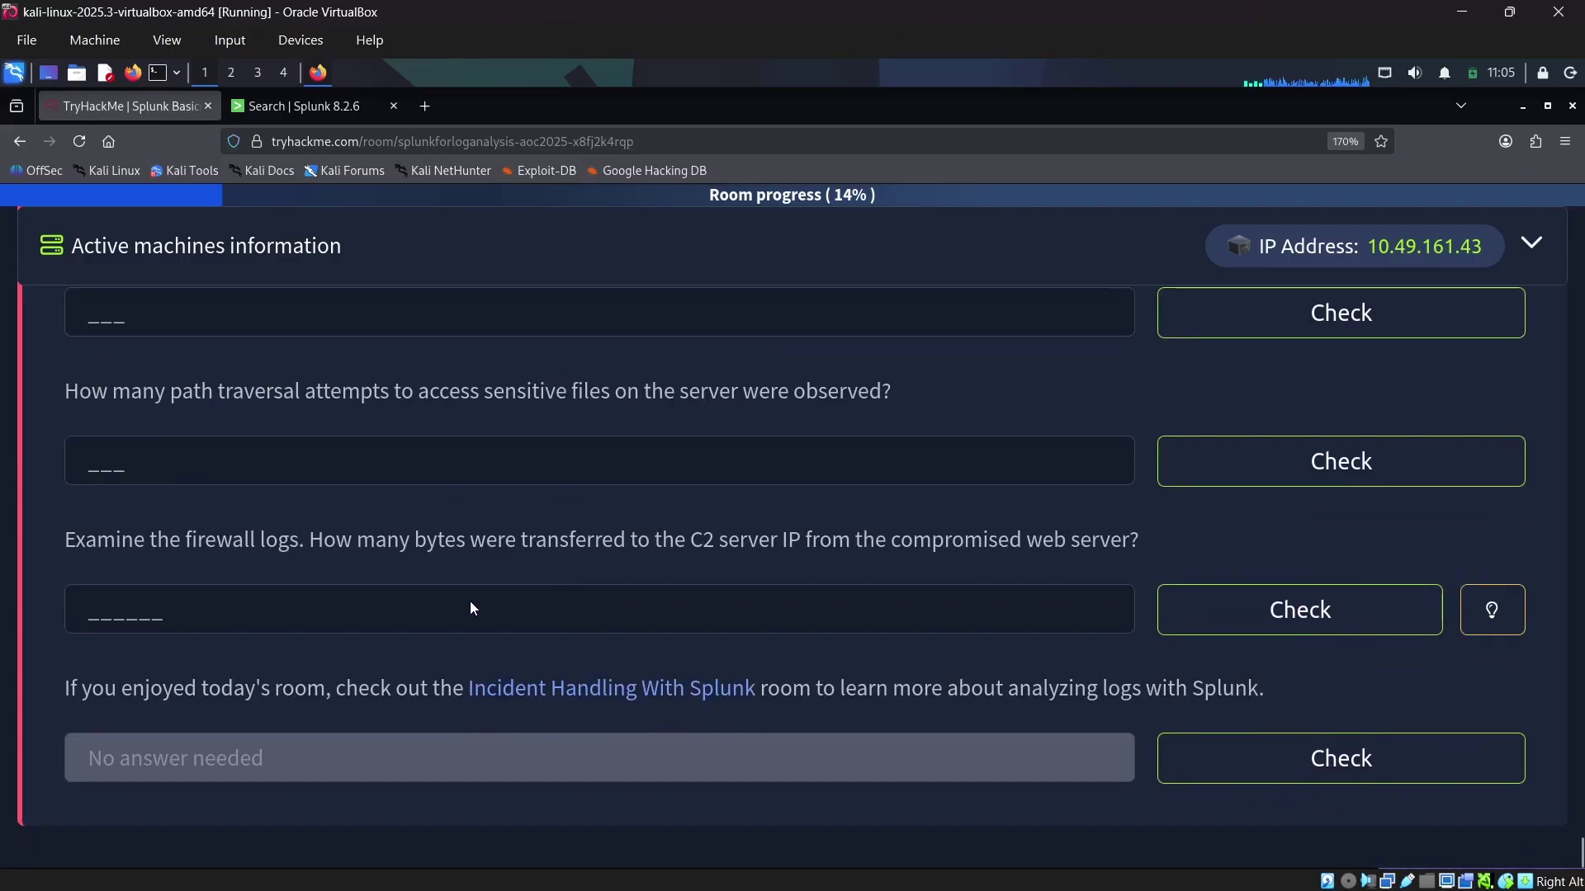
pyautogui.scroll(7, 468, 609)
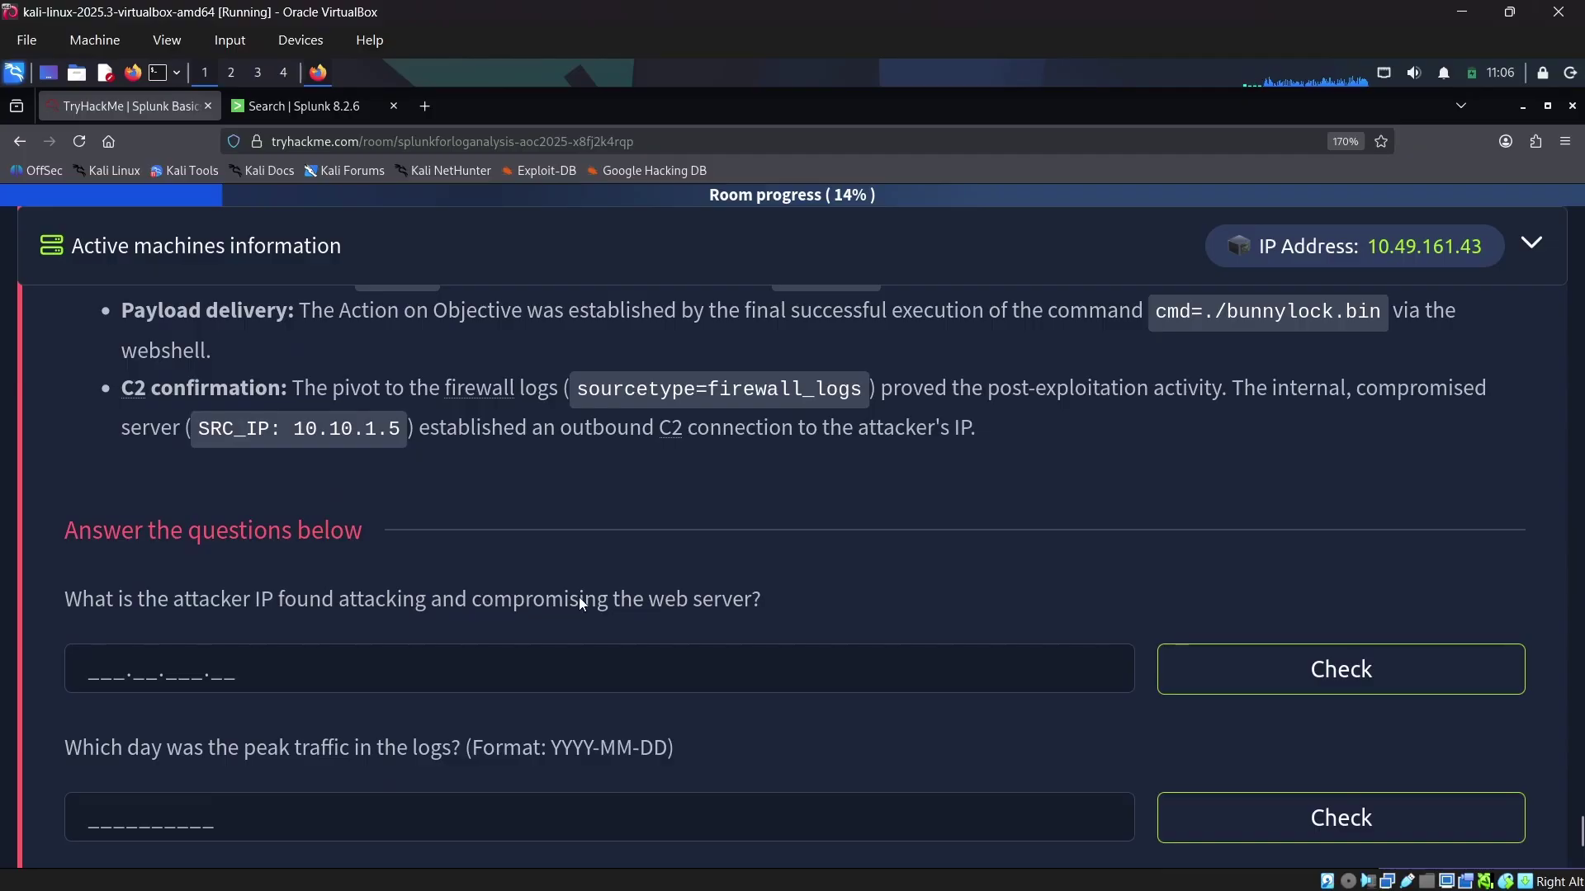
# Step: Switch to Splunk, display the client_ip field's top values and check their event counts against the attacker IP question
pyautogui.click(304, 111)
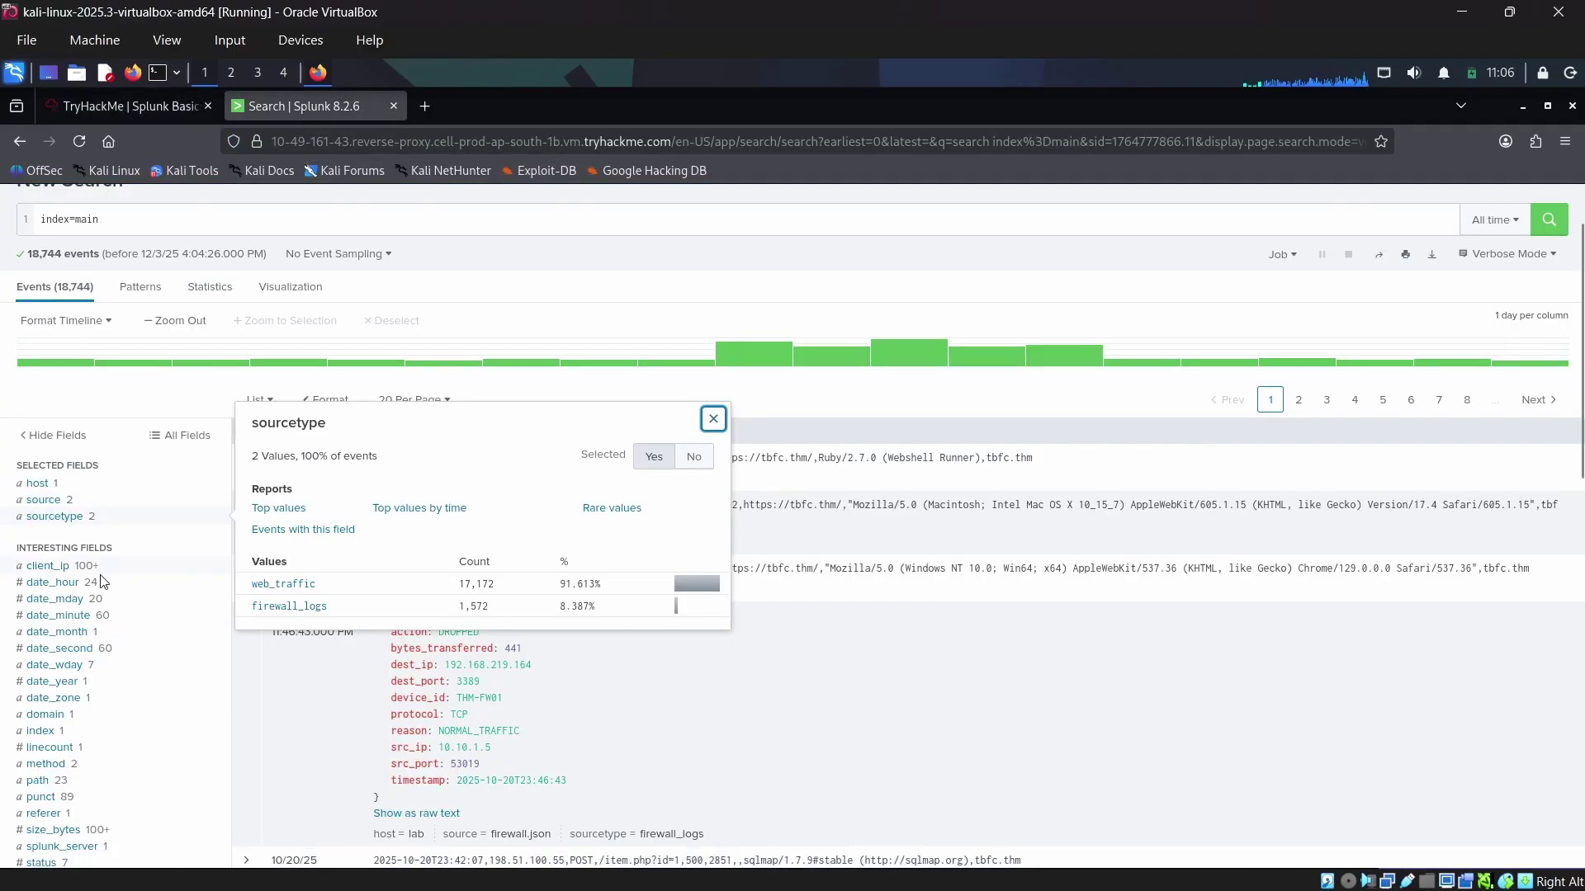
pyautogui.click(58, 567)
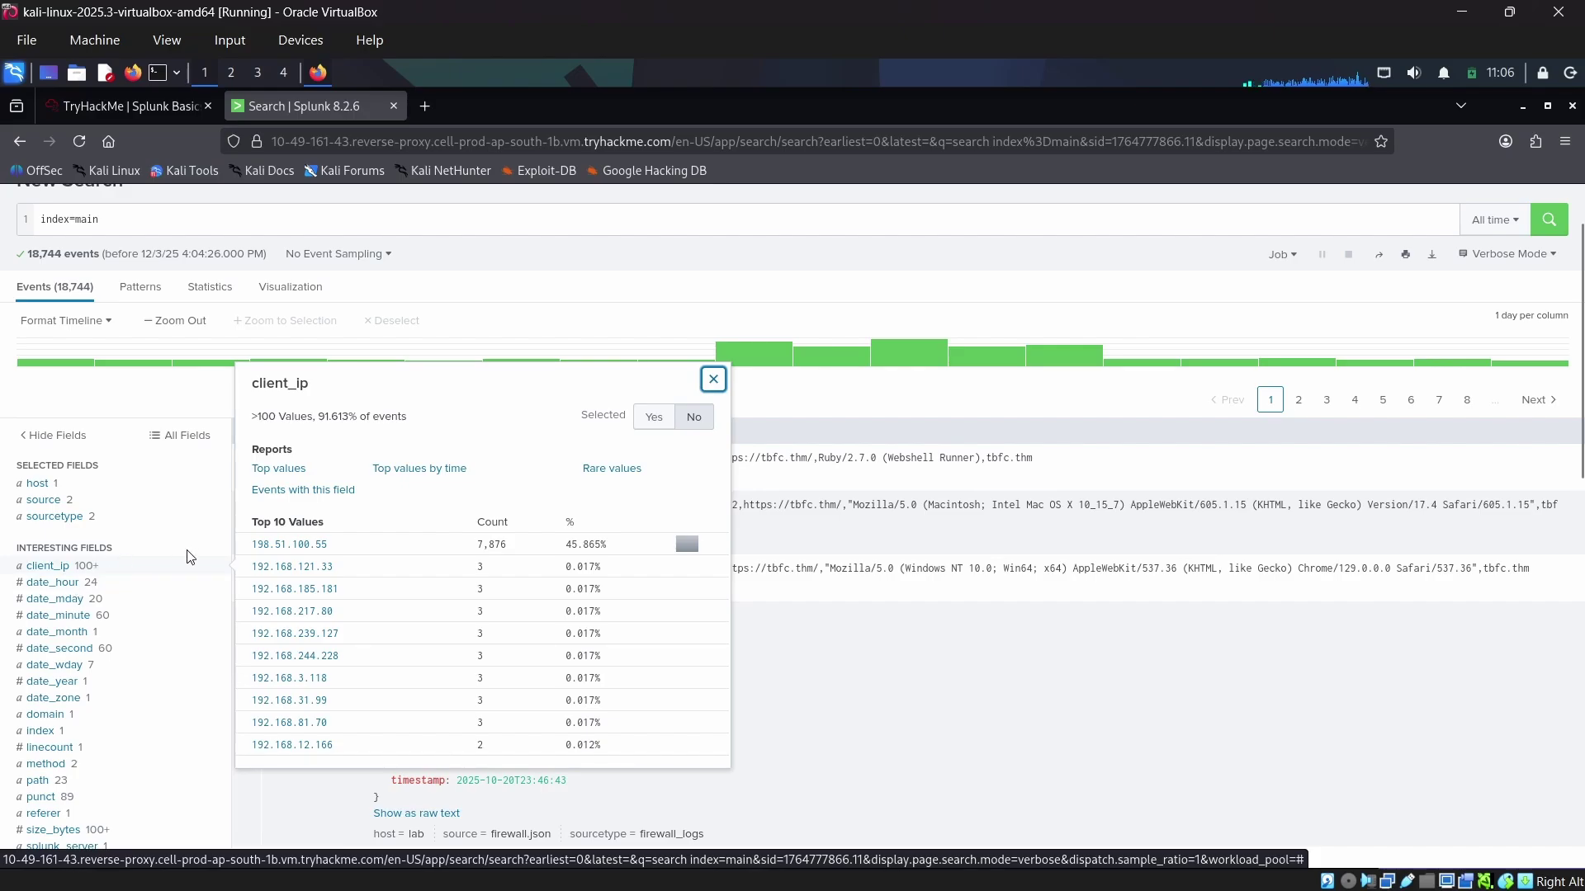
pyautogui.click(145, 112)
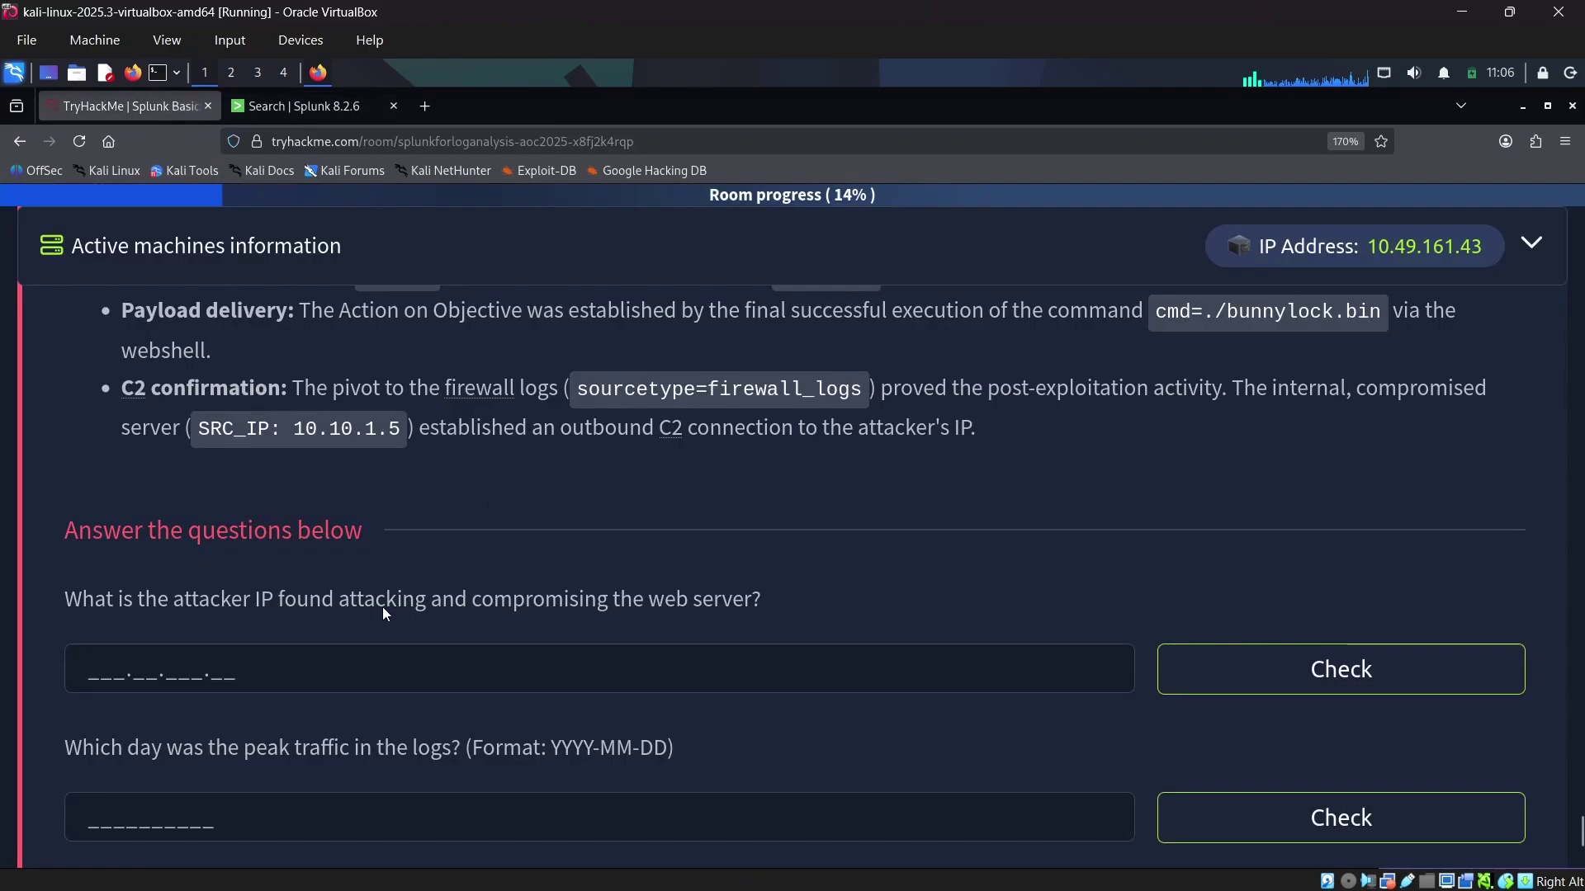
pyautogui.click(313, 109)
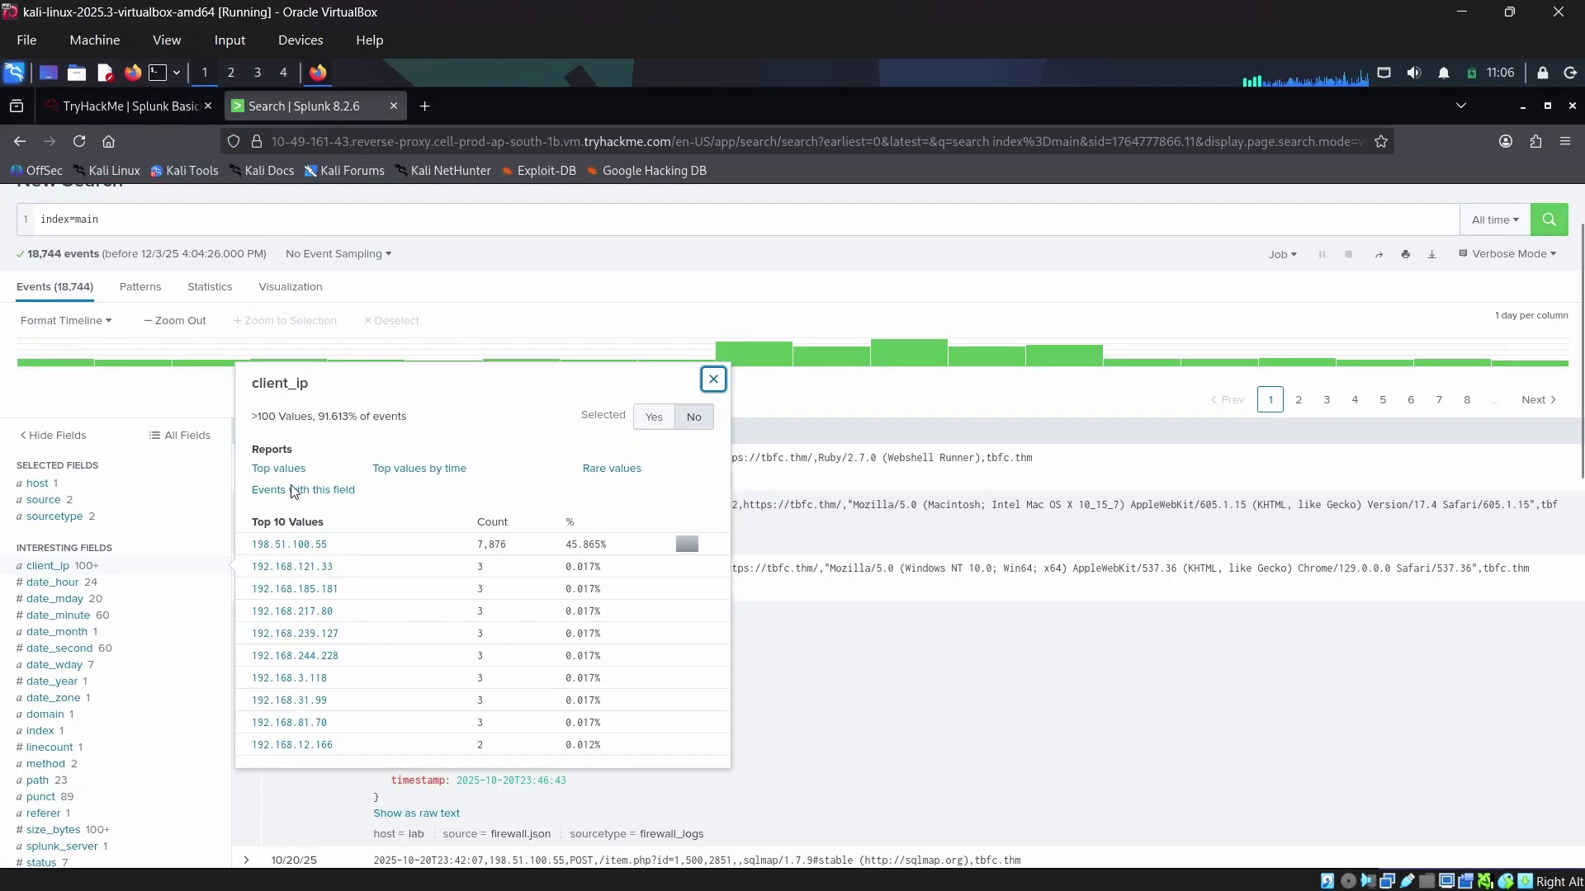
pyautogui.click(183, 105)
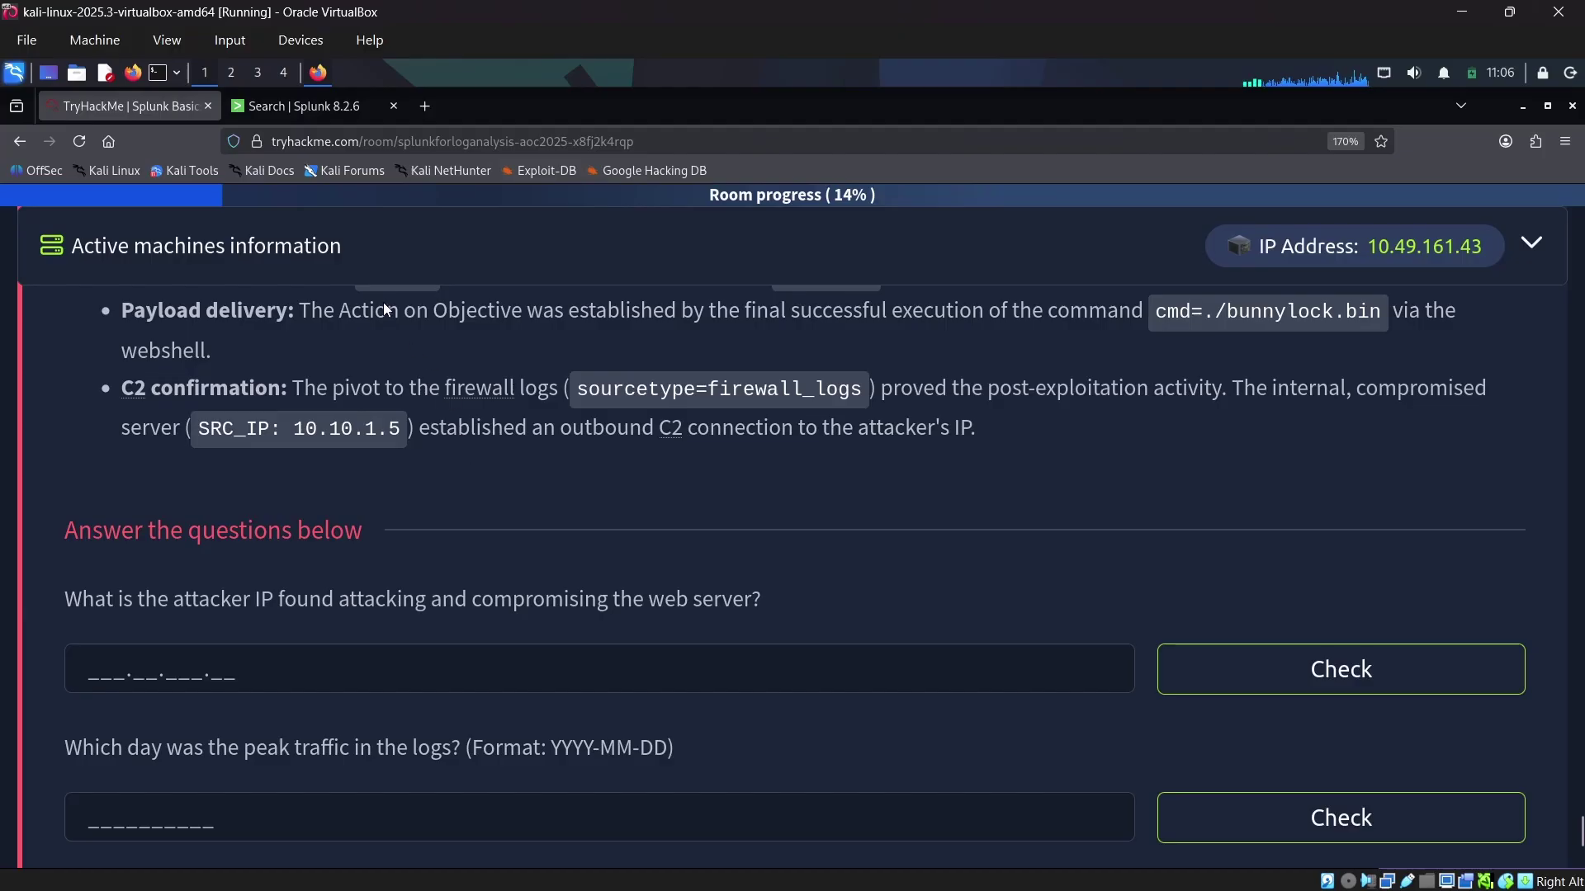
pyautogui.click(307, 114)
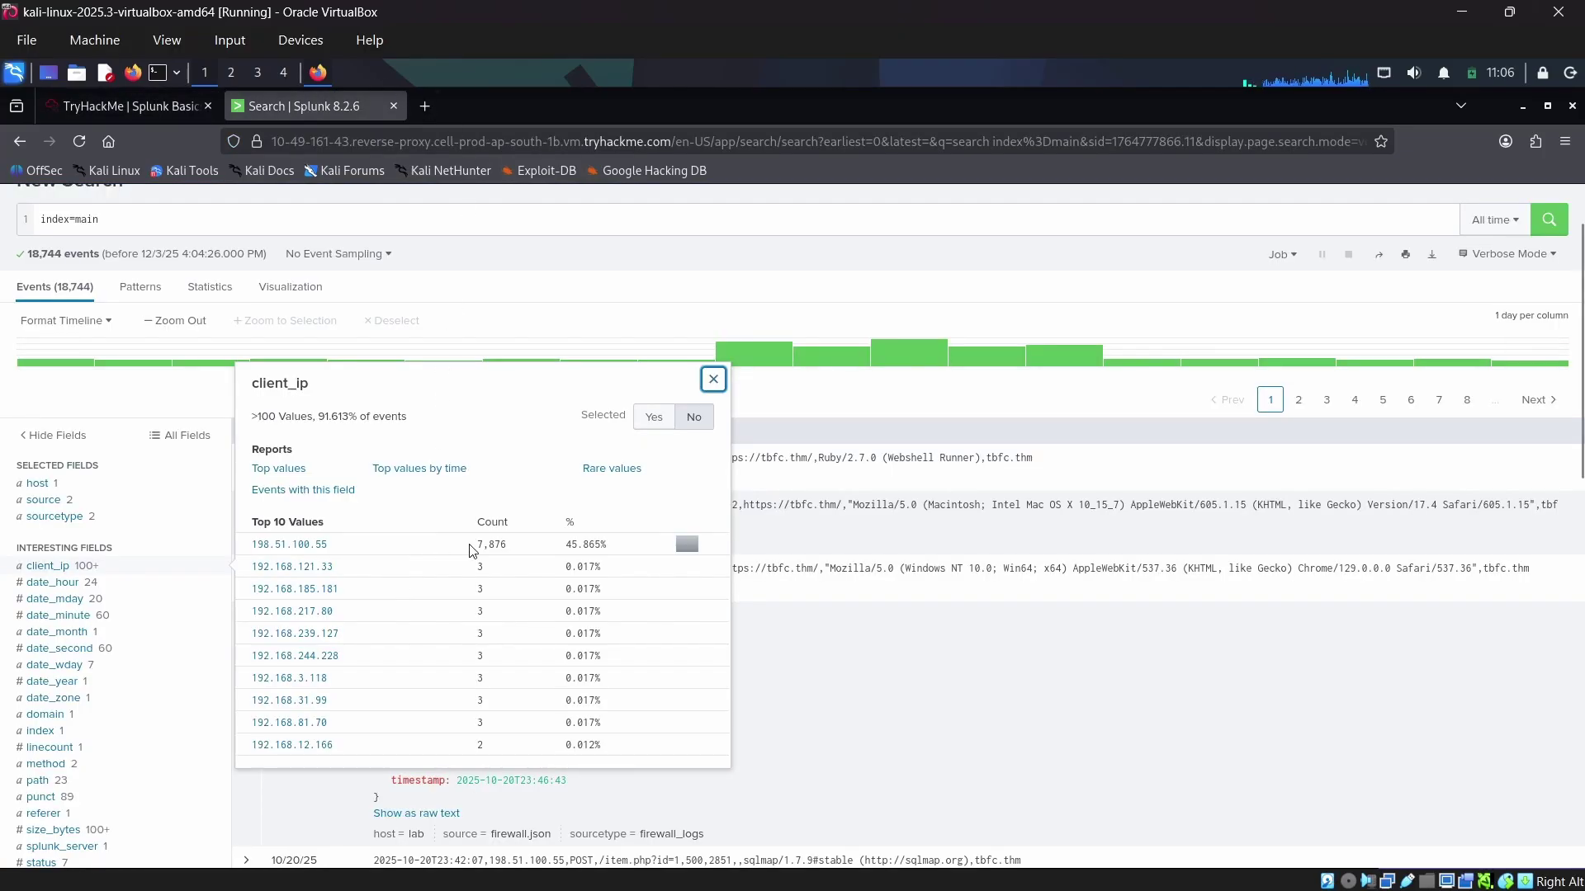
pyautogui.moveTo(472, 550); pyautogui.dragTo(519, 550)
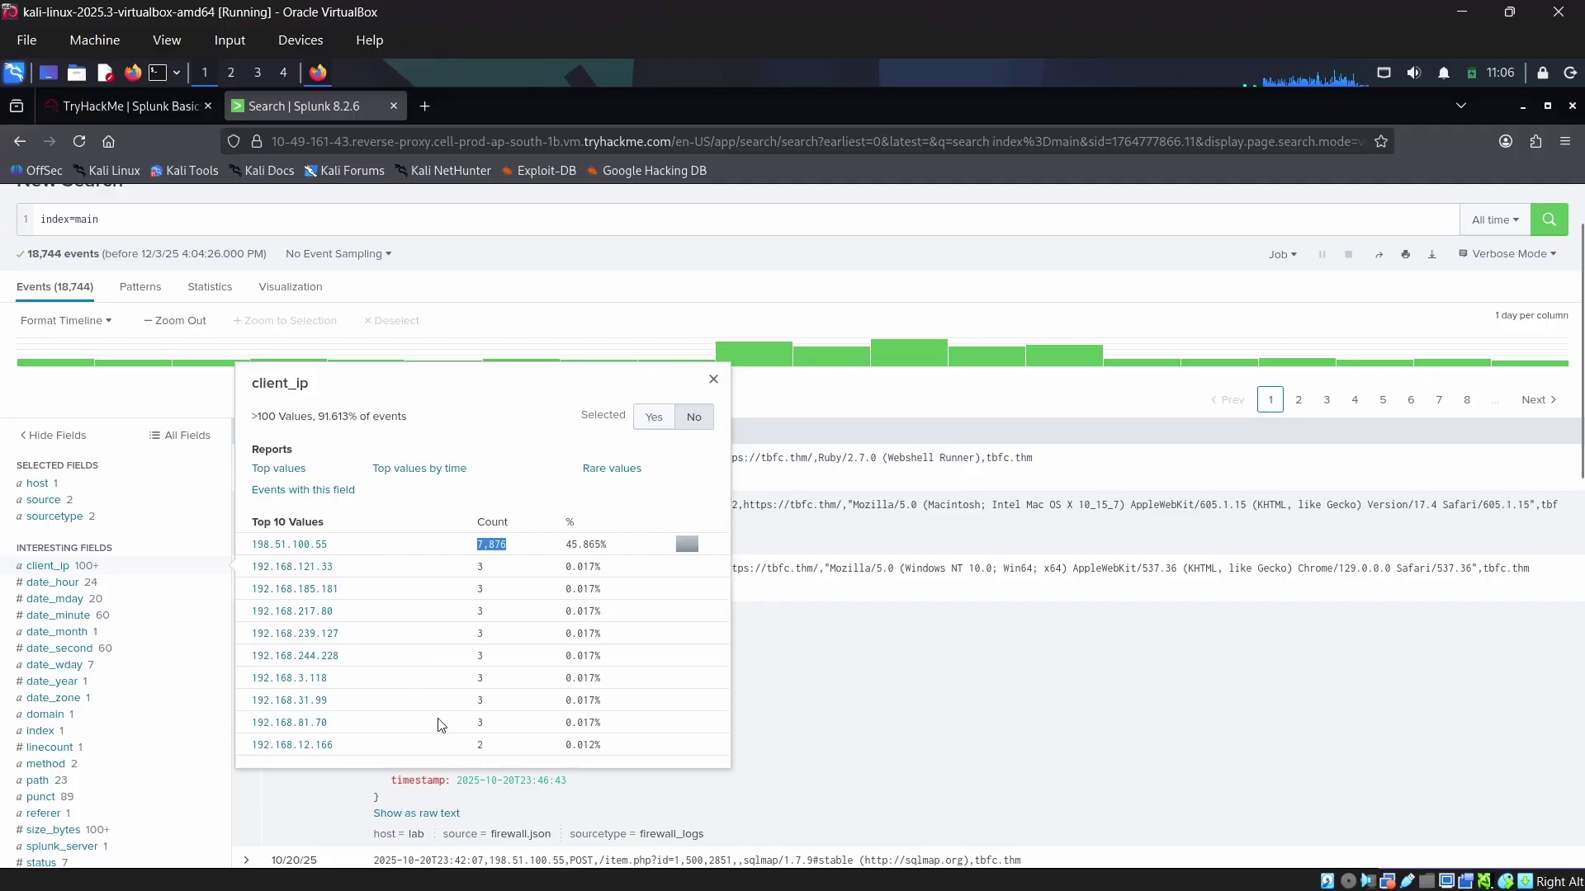
# Step: Copy the client IP 198.51.100.55 from Splunk and submit it in the TryHackMe room as the attacker IP answer
pyautogui.moveTo(340, 545); pyautogui.dragTo(249, 547)
pyautogui.hotkey('ctrl', 'c')
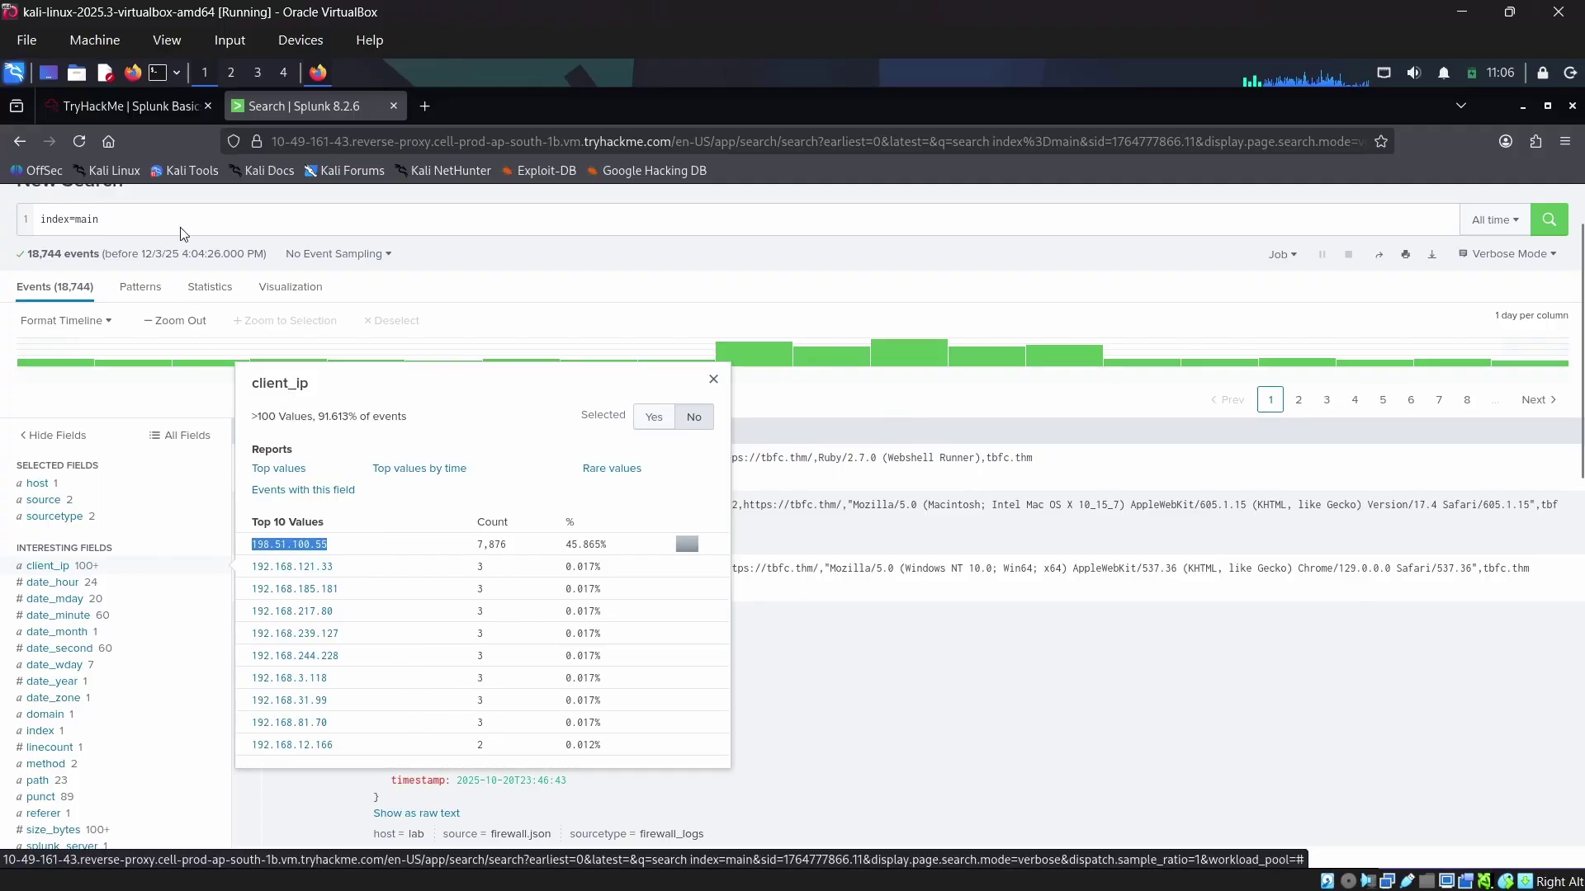
pyautogui.click(147, 111)
pyautogui.click(280, 671)
pyautogui.hotkey('ctrl', 'v')
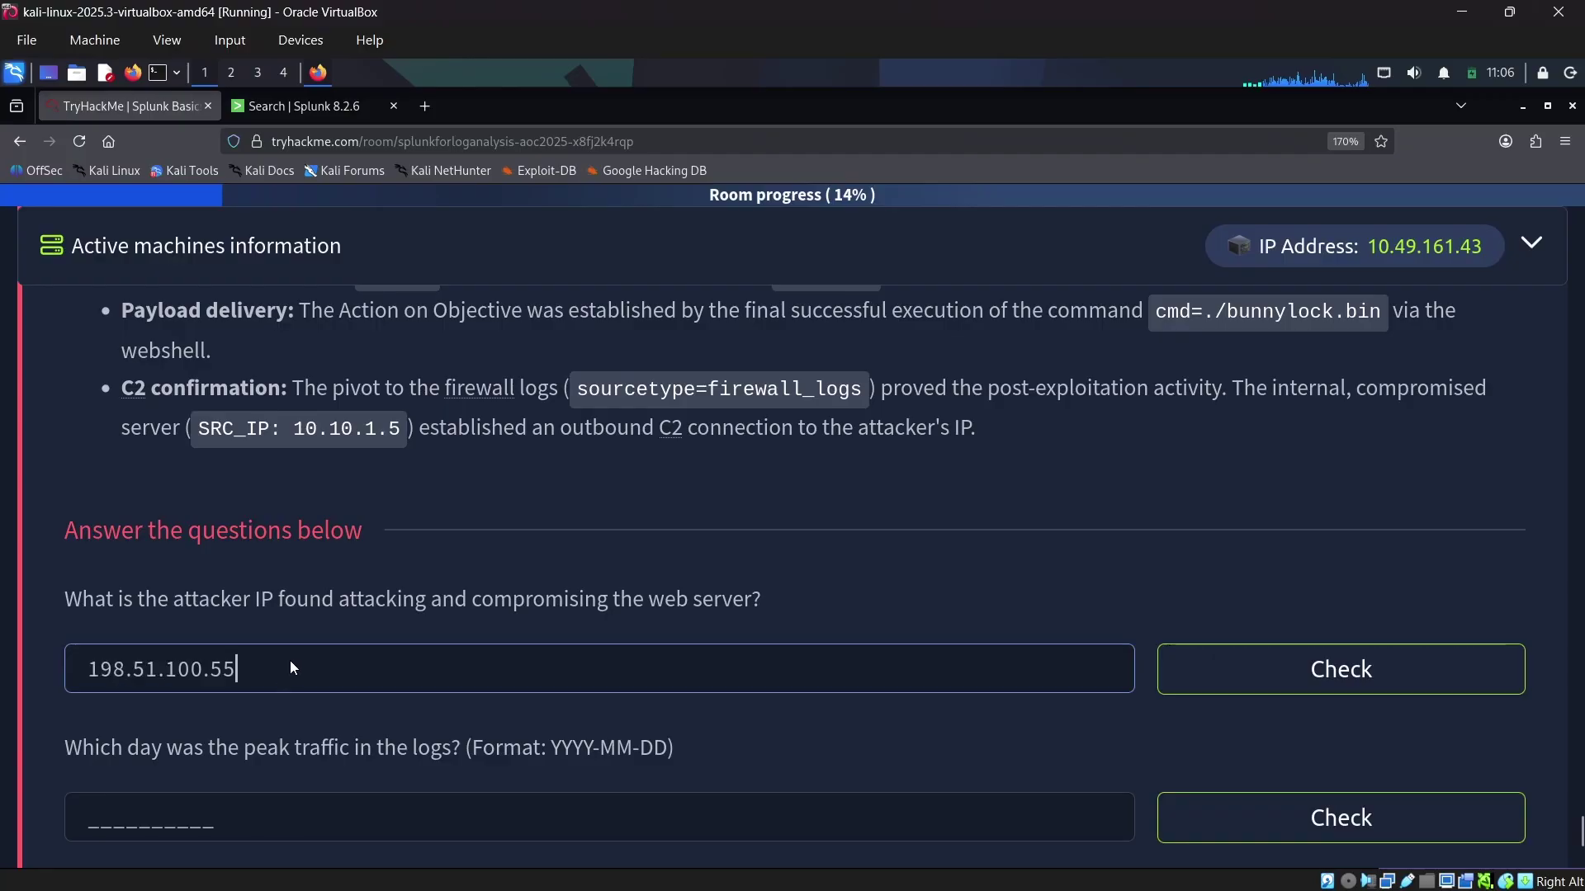
pyautogui.click(1324, 689)
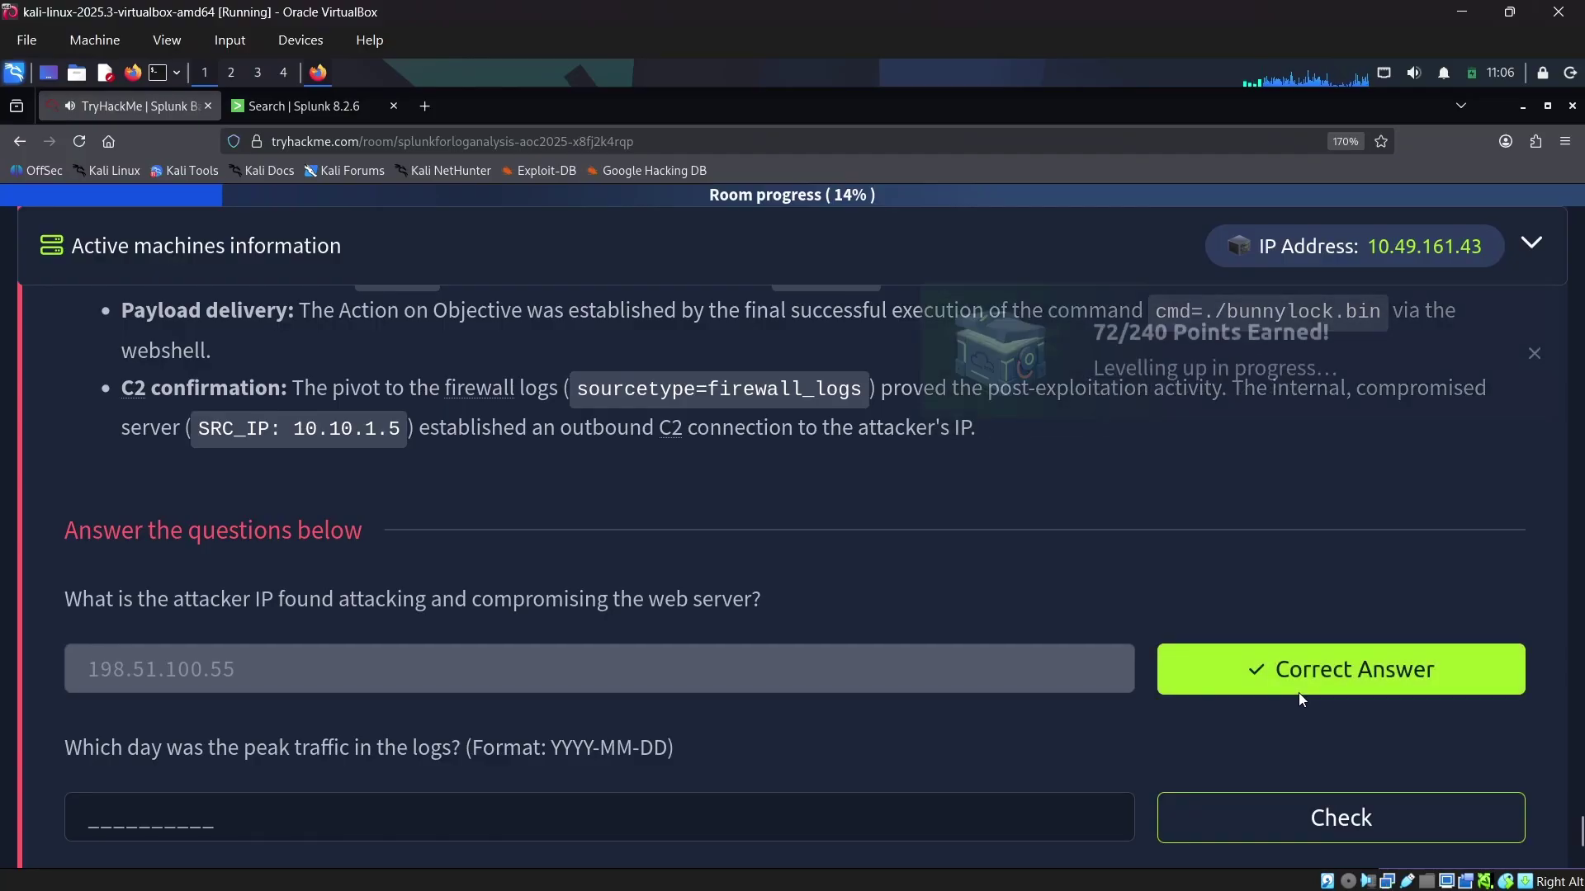
# Step: Read the peak traffic day question, then switch to Splunk and inspect the date_hour, date_mday, date_month, date_minute and date_zone field values
pyautogui.scroll(-3, 357, 568)
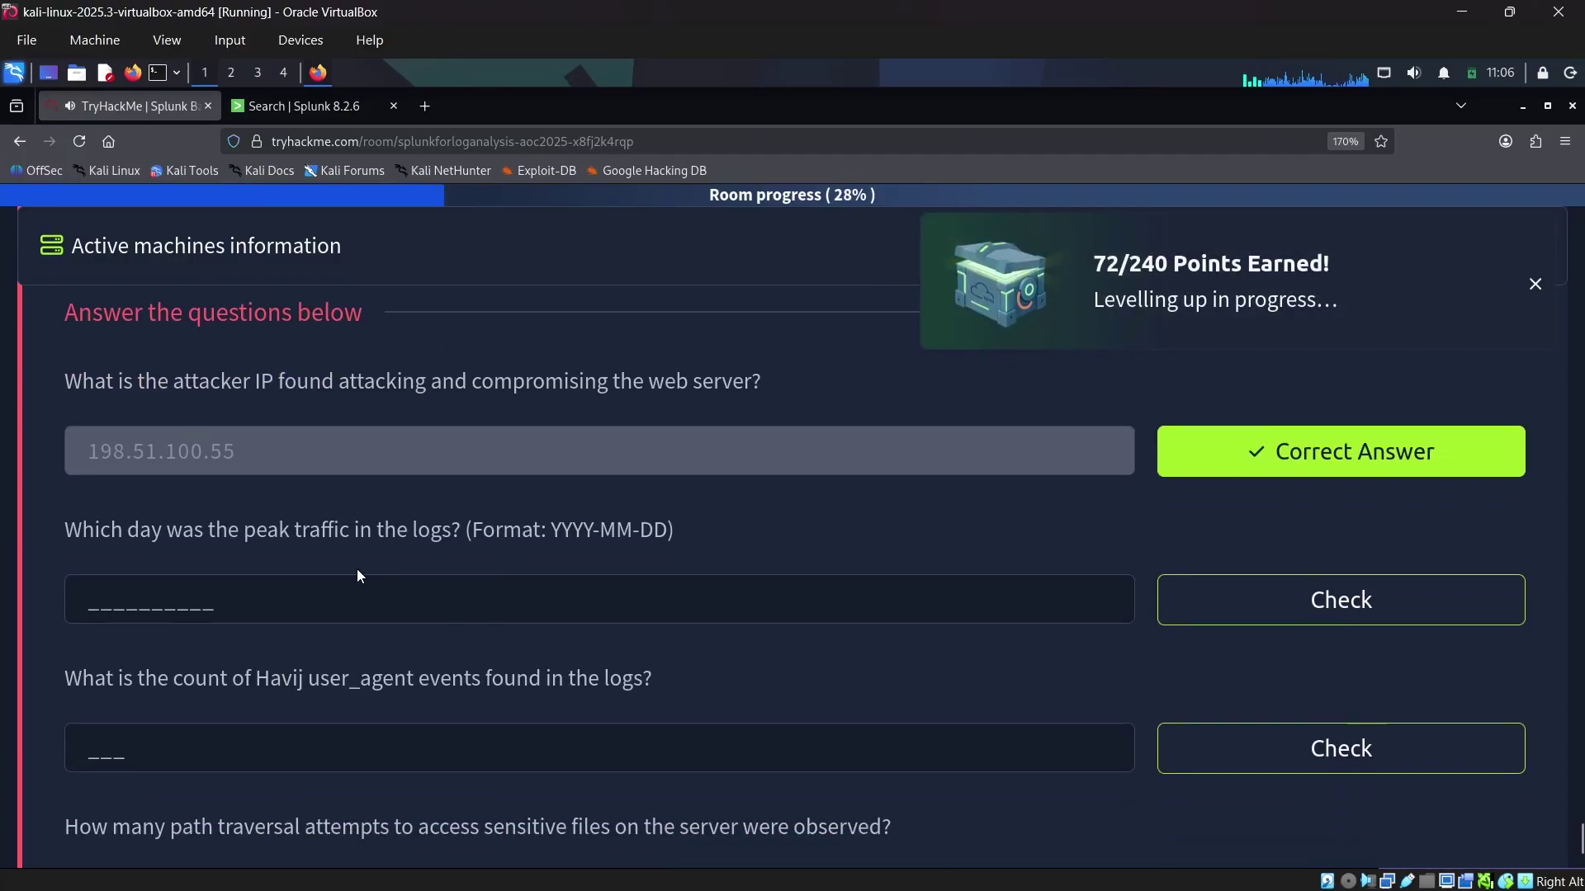
pyautogui.click(368, 614)
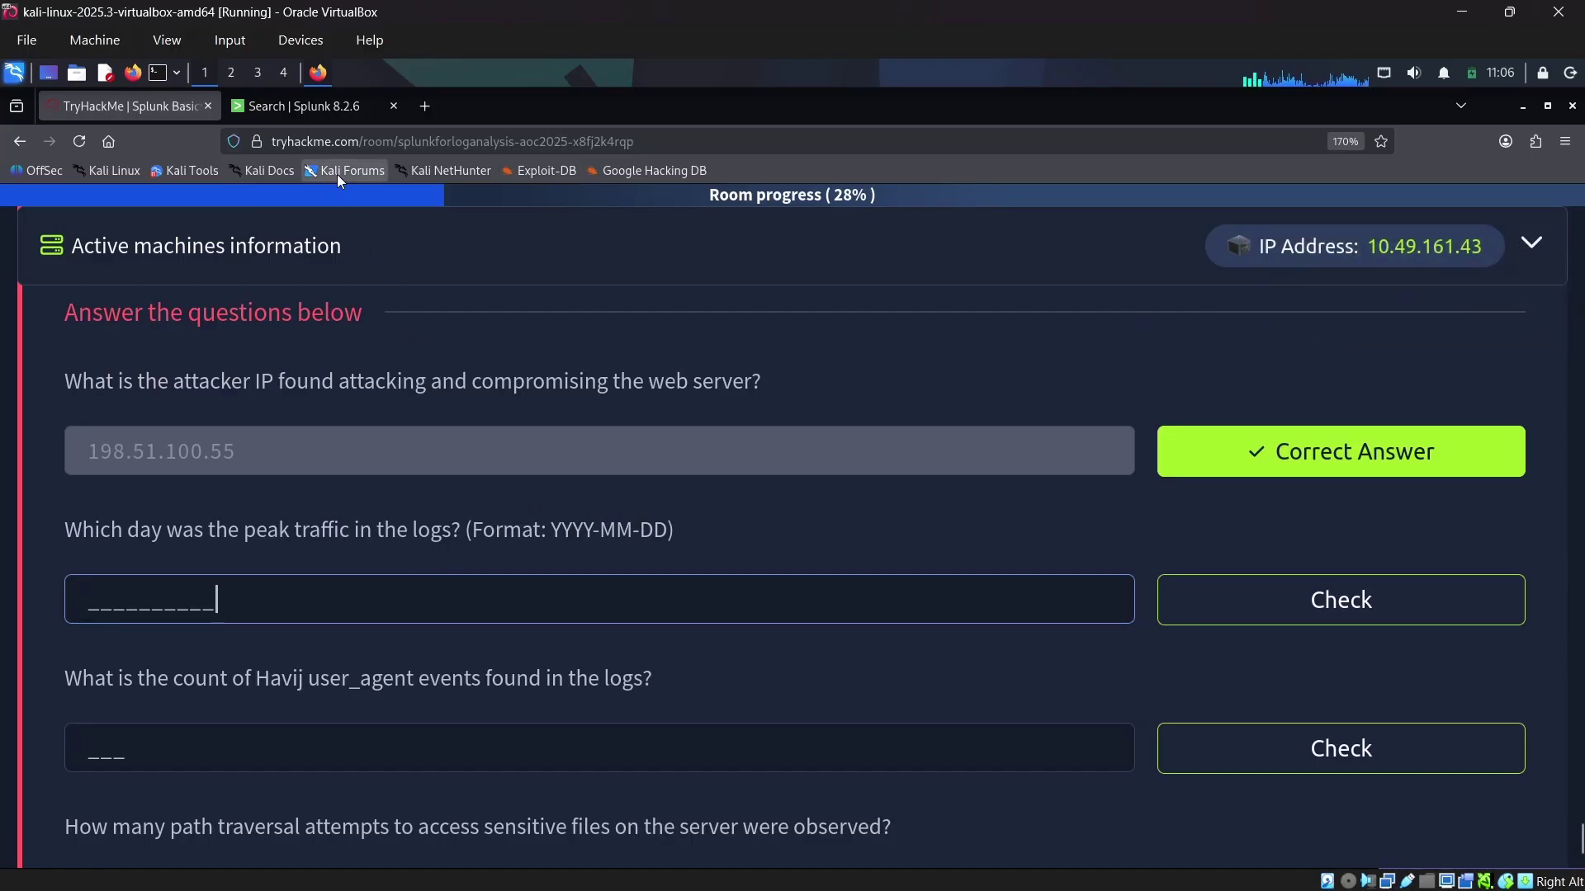
pyautogui.click(320, 112)
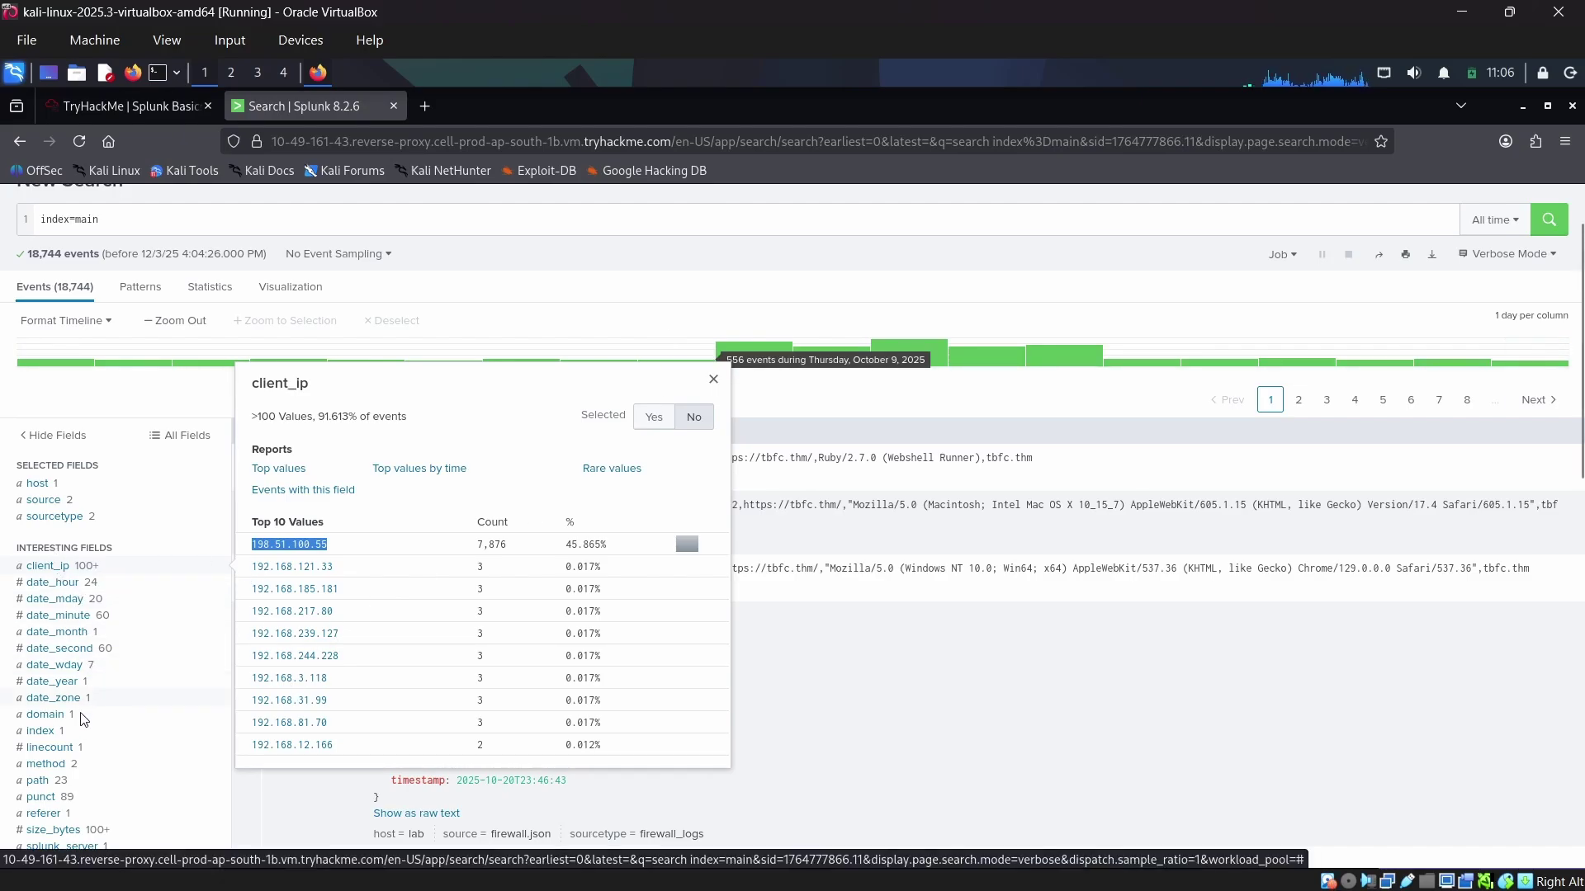
pyautogui.click(76, 582)
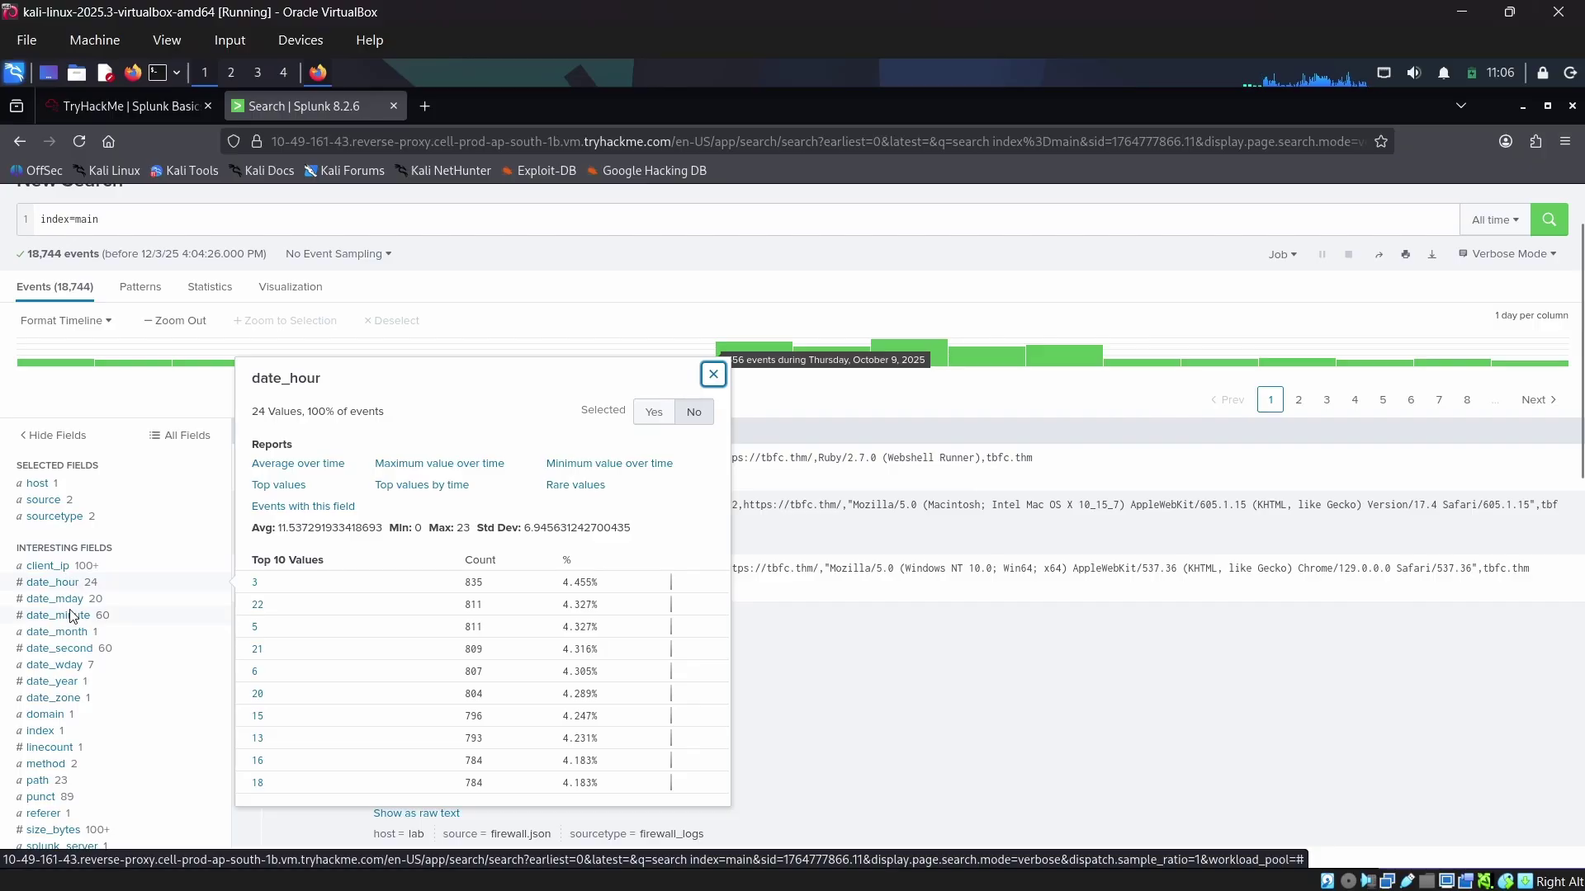
pyautogui.click(80, 600)
pyautogui.click(88, 632)
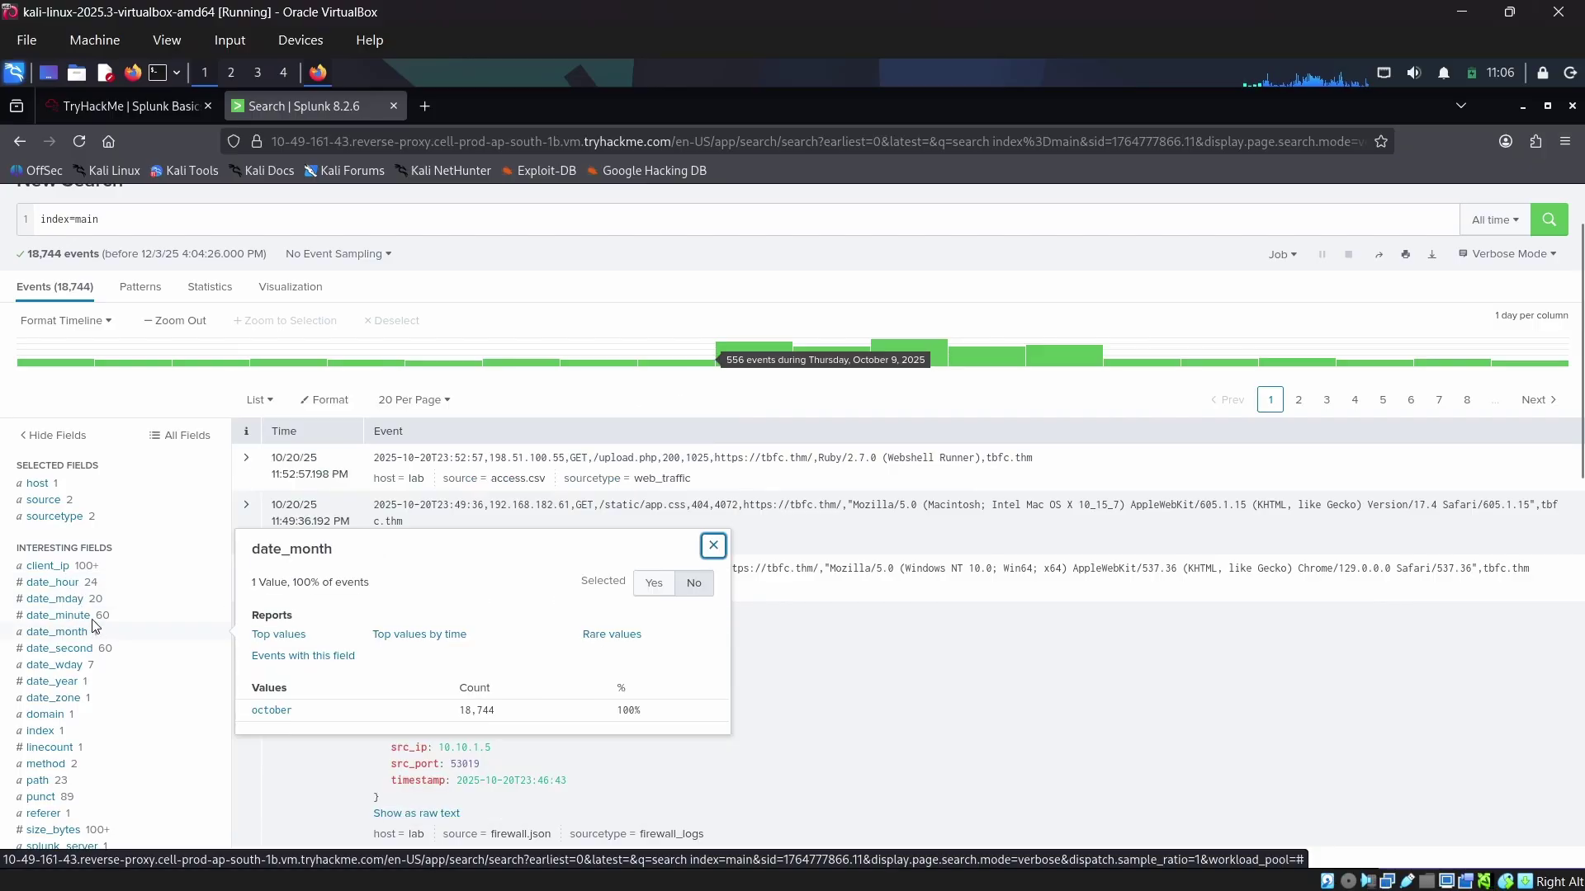
pyautogui.click(88, 616)
pyautogui.scroll(-2, 86, 647)
pyautogui.click(84, 605)
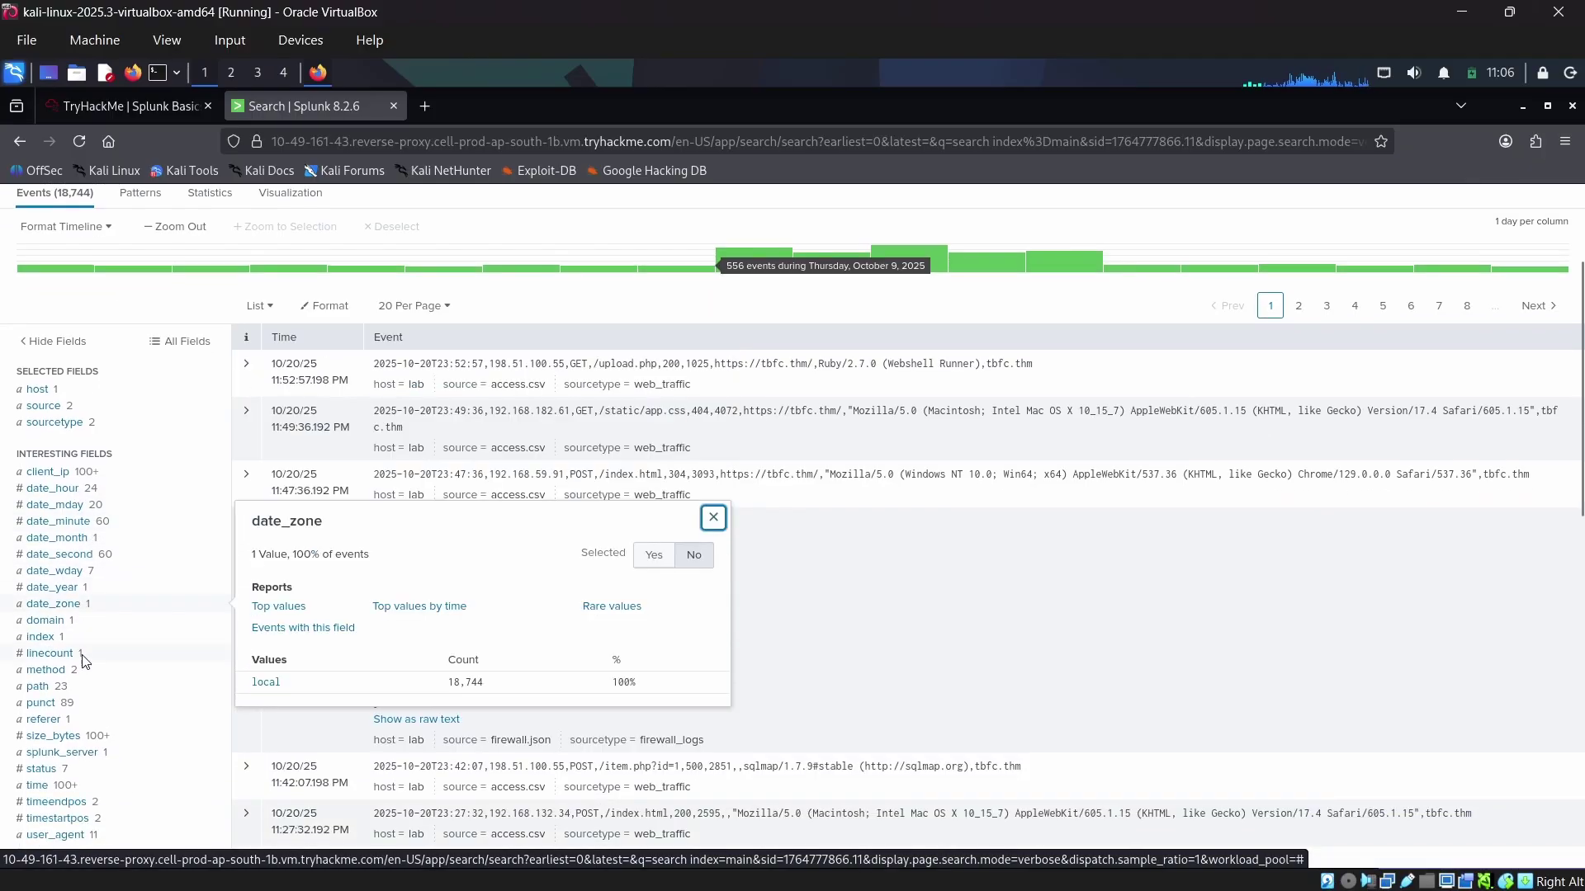
pyautogui.scroll(-4, 83, 660)
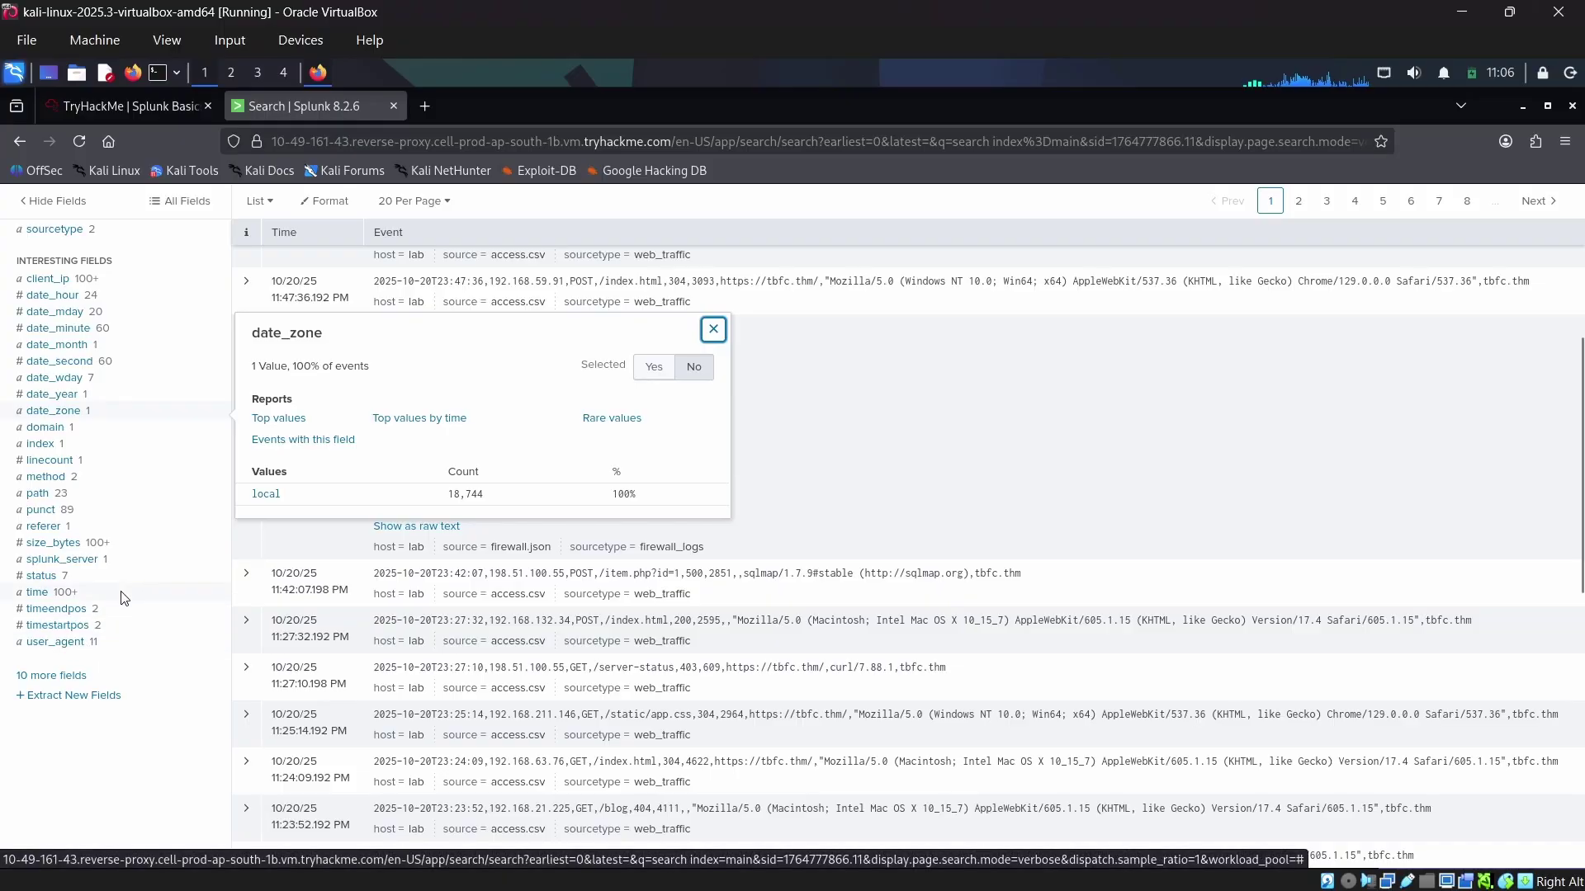
# Step: Return to the TryHackMe room and review the walkthrough backwards from Volume of Data Exfiltrated to Narrowing Down Suspicious IPs for peak traffic guidance
pyautogui.click(175, 107)
pyautogui.scroll(5, 528, 668)
pyautogui.scroll(5, 528, 671)
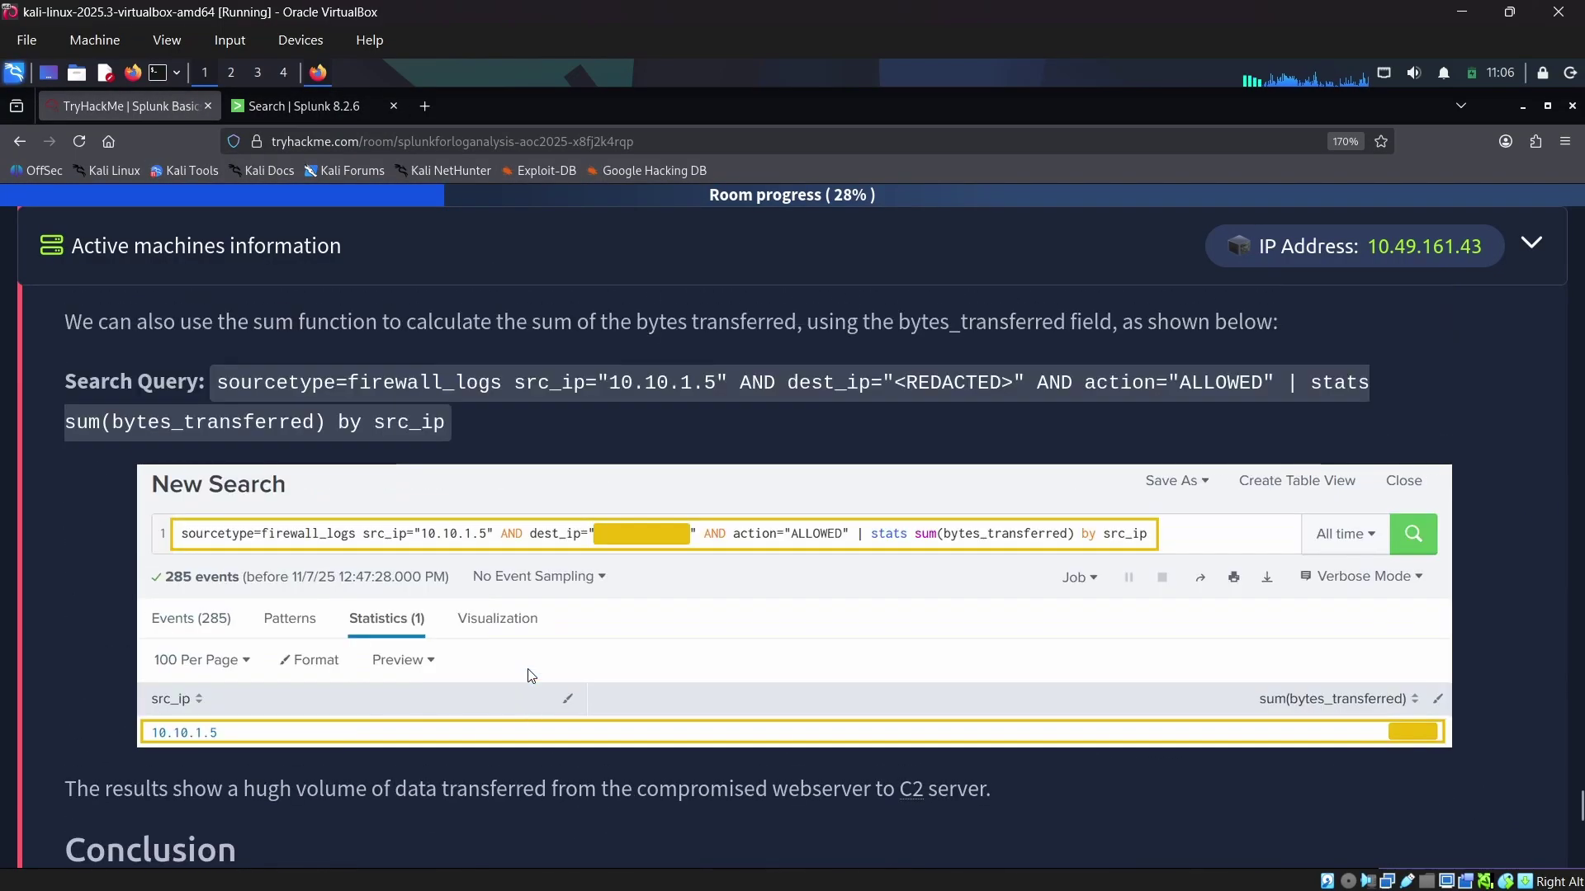
pyautogui.scroll(15, 528, 672)
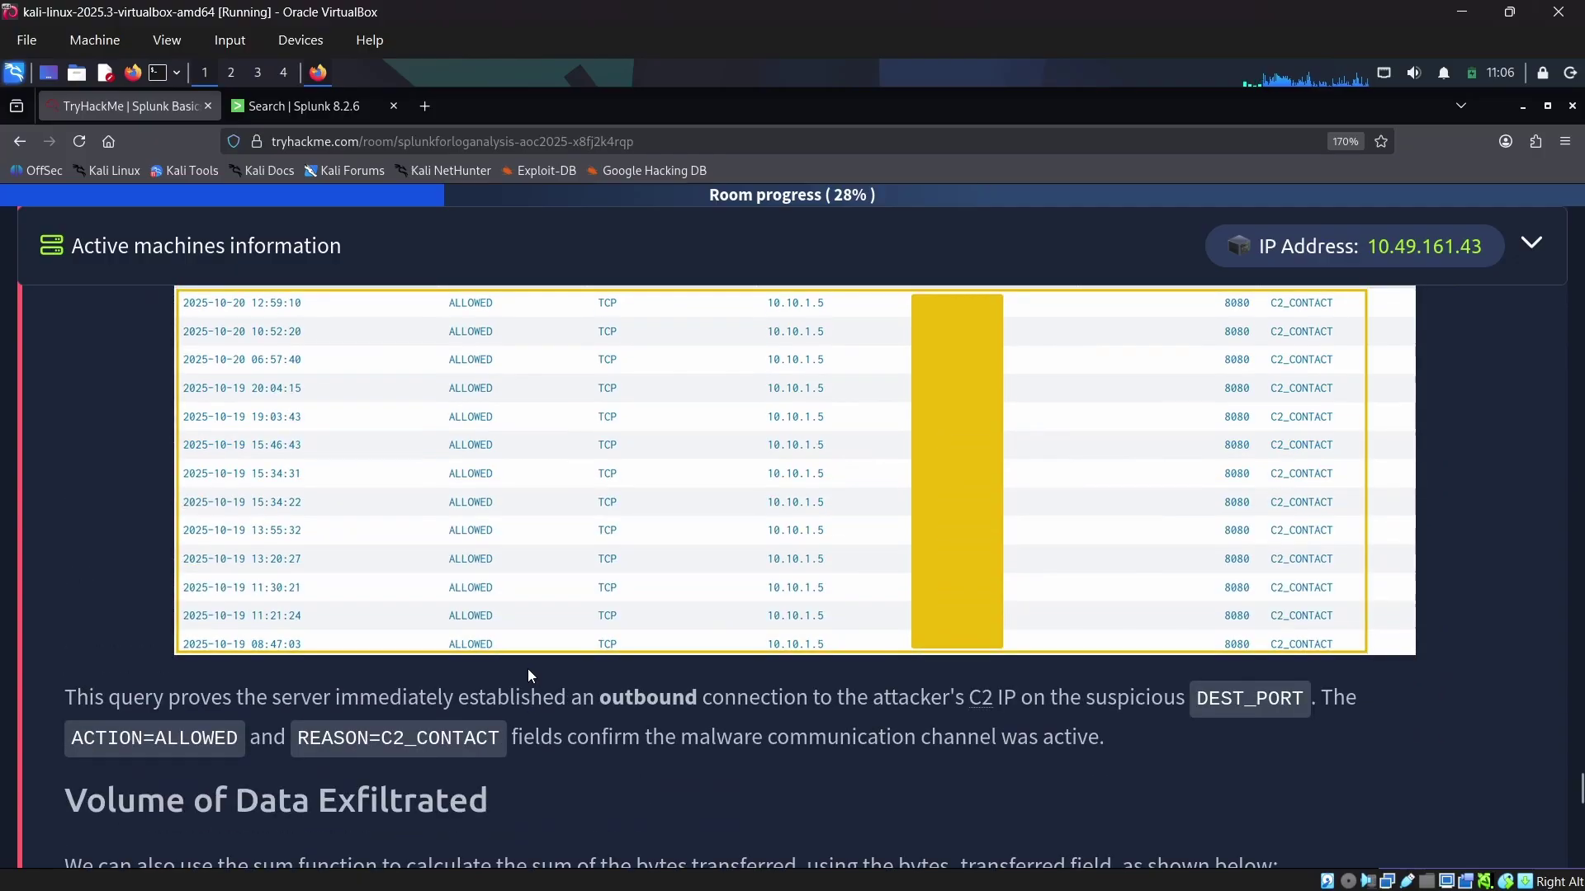
pyautogui.scroll(10, 520, 675)
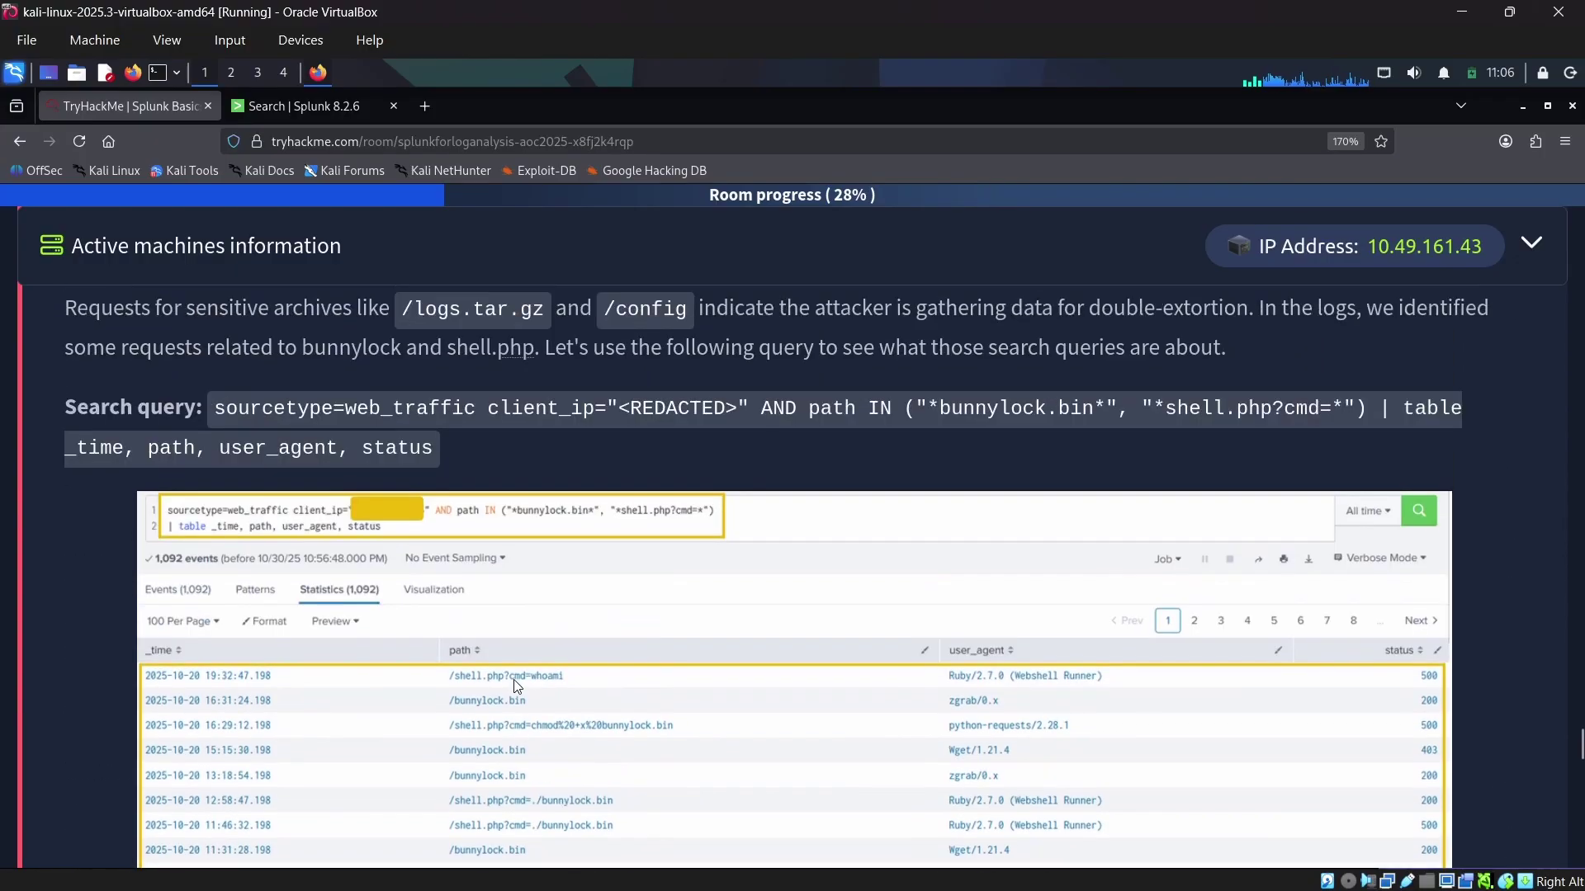
pyautogui.scroll(10, 394, 474)
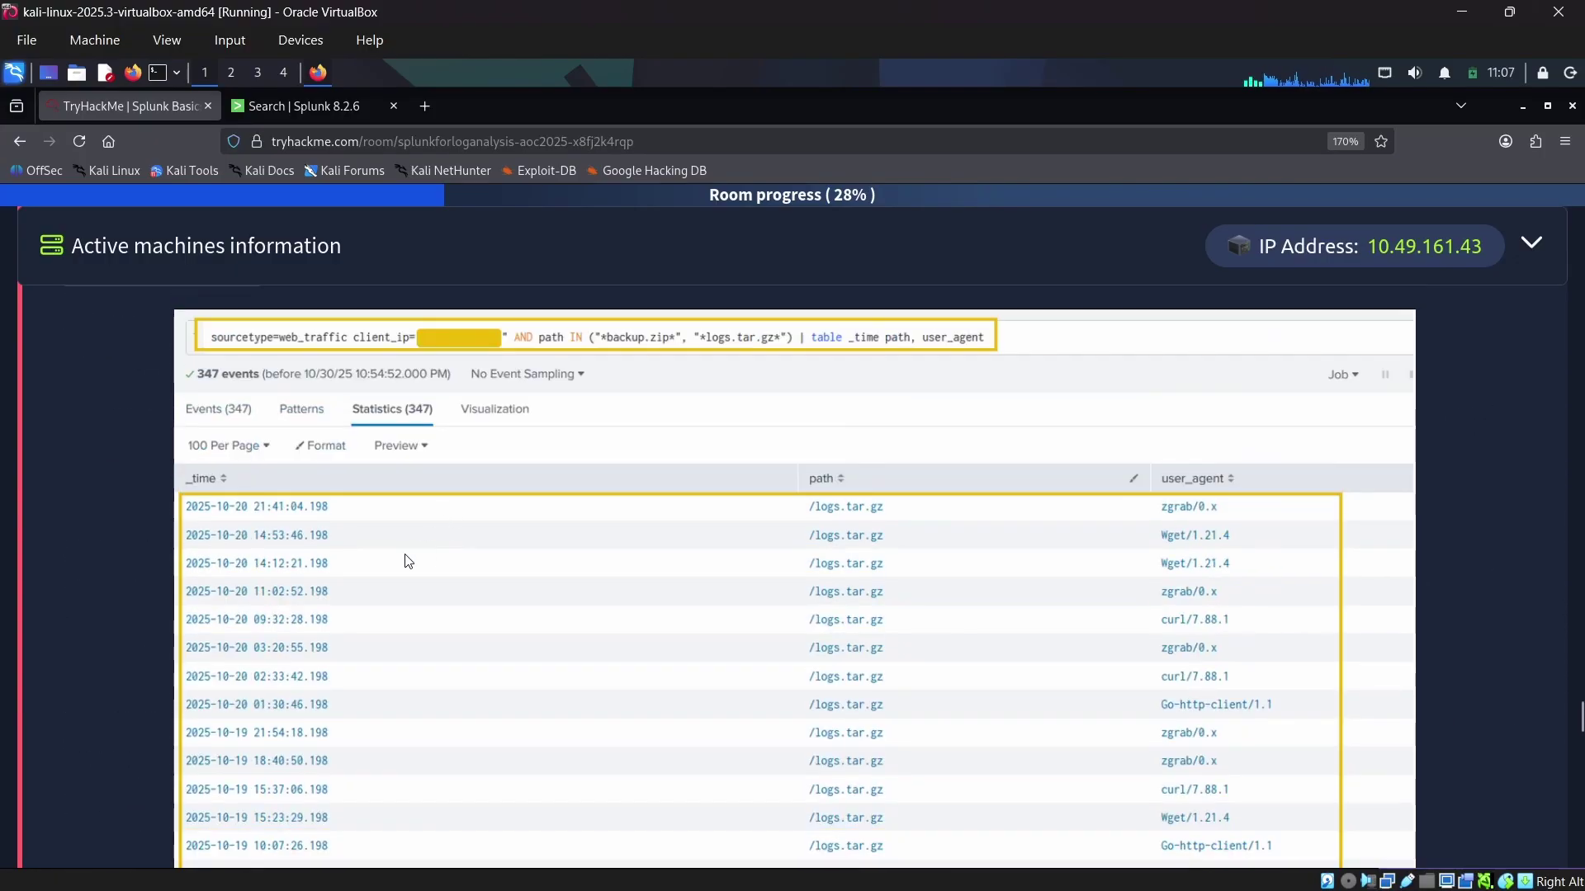
pyautogui.scroll(10, 368, 577)
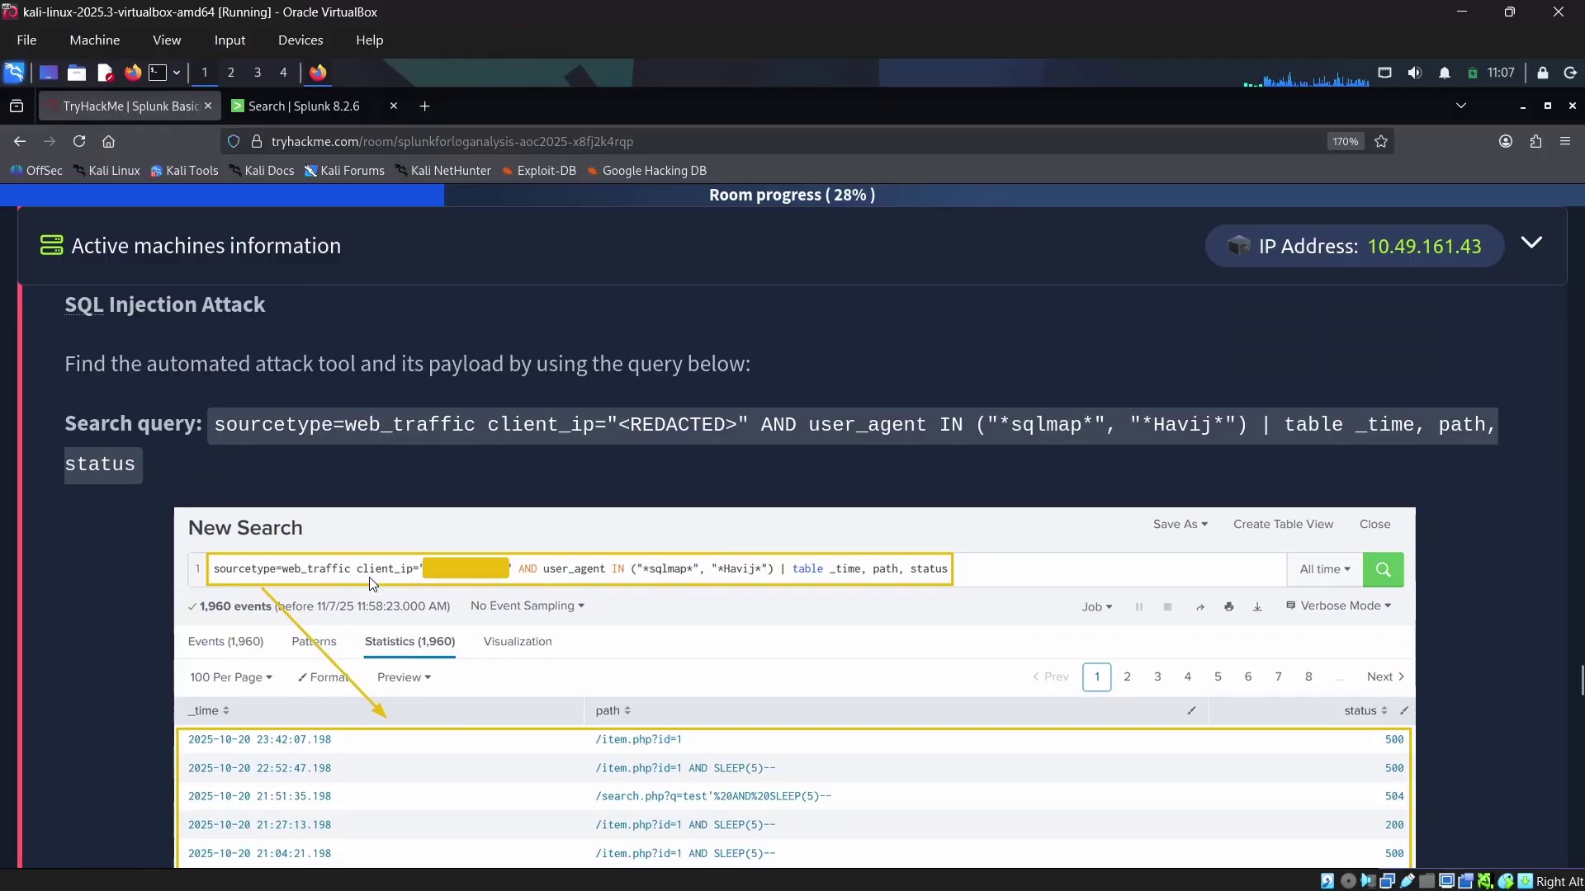
pyautogui.scroll(10, 369, 577)
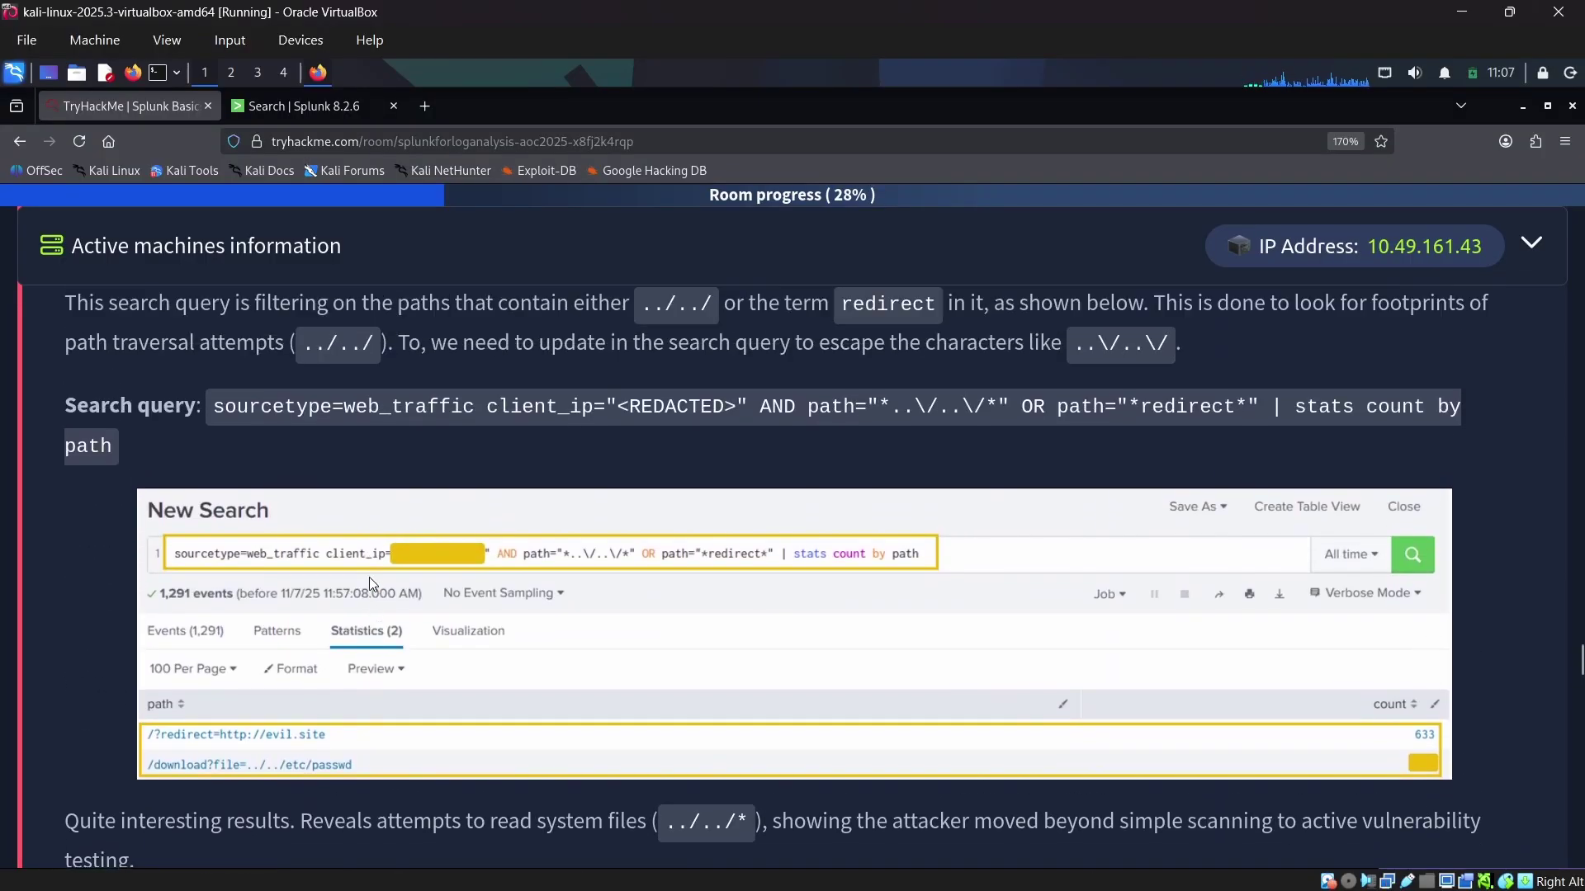
pyautogui.scroll(3, 370, 584)
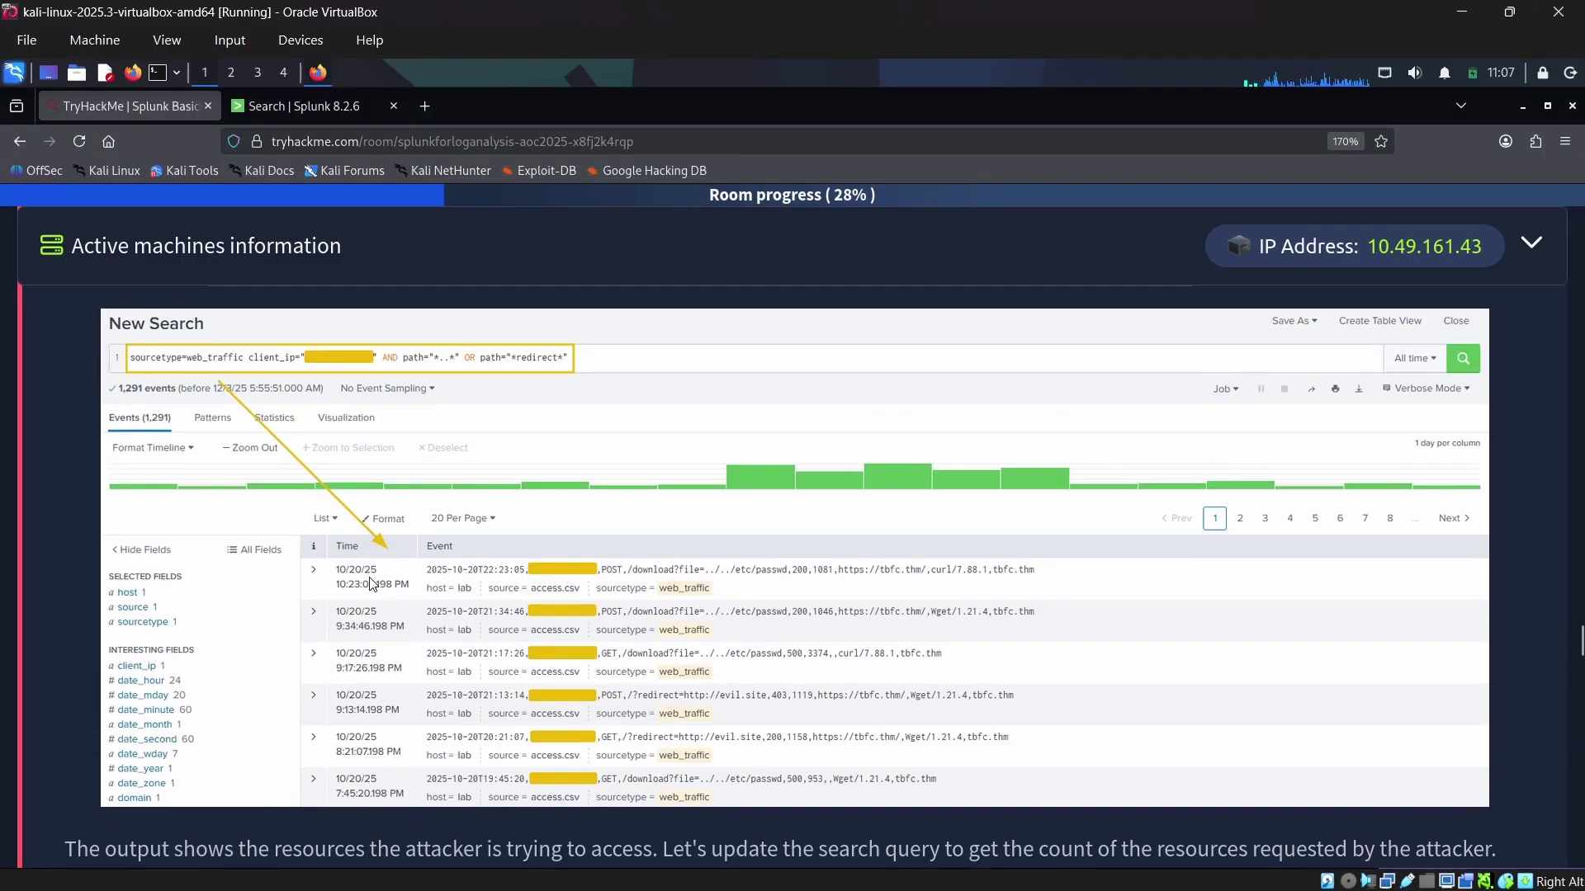
pyautogui.scroll(6, 371, 584)
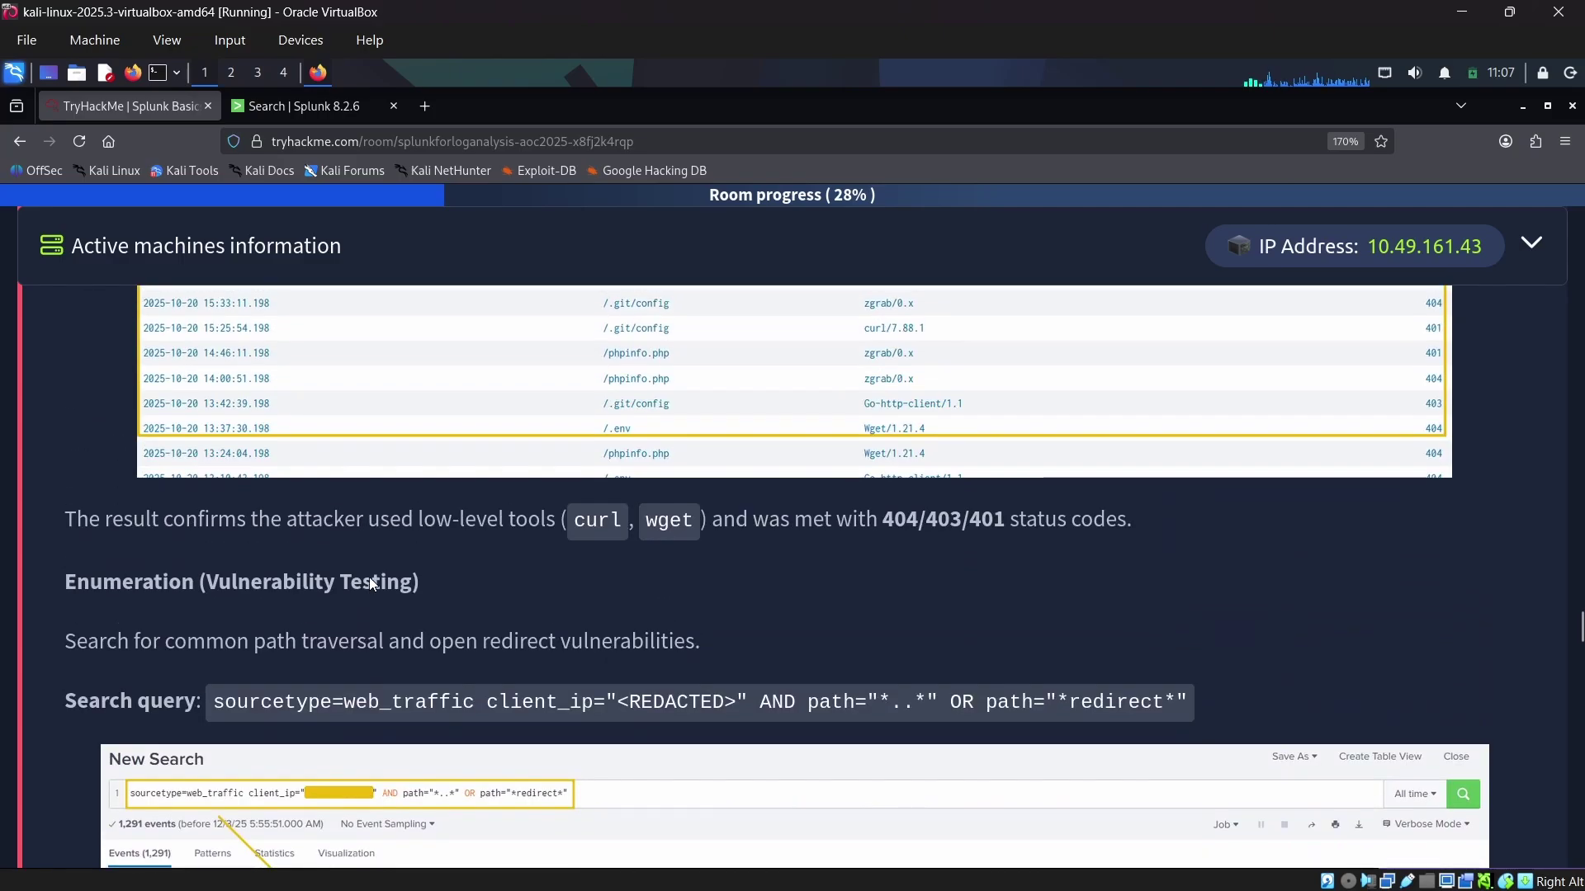
pyautogui.scroll(7, 371, 584)
pyautogui.scroll(14, 371, 584)
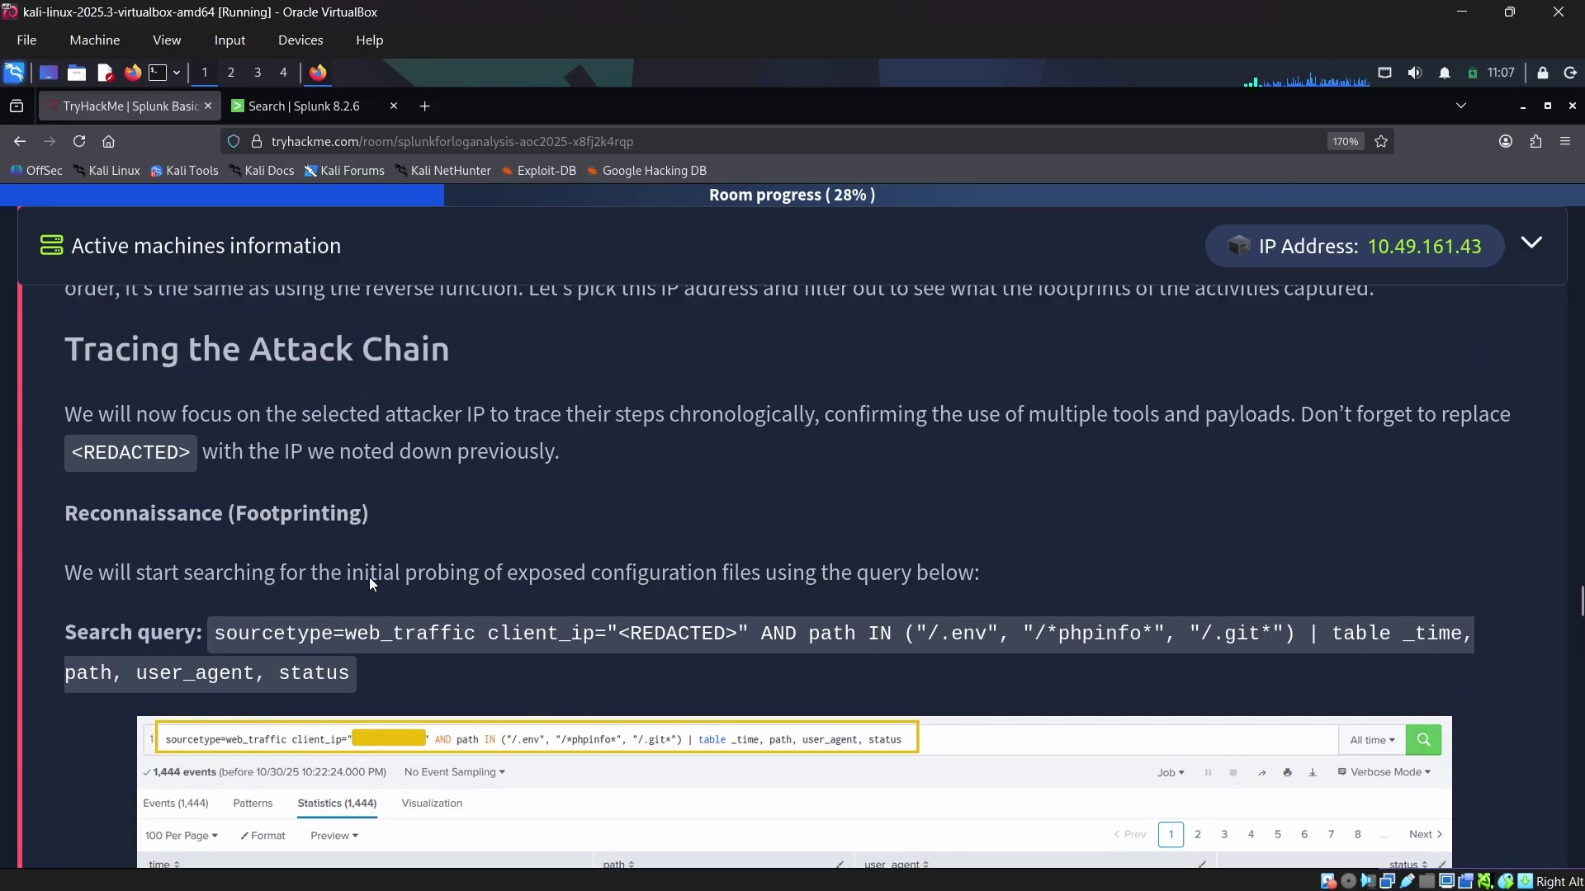
pyautogui.scroll(8, 371, 583)
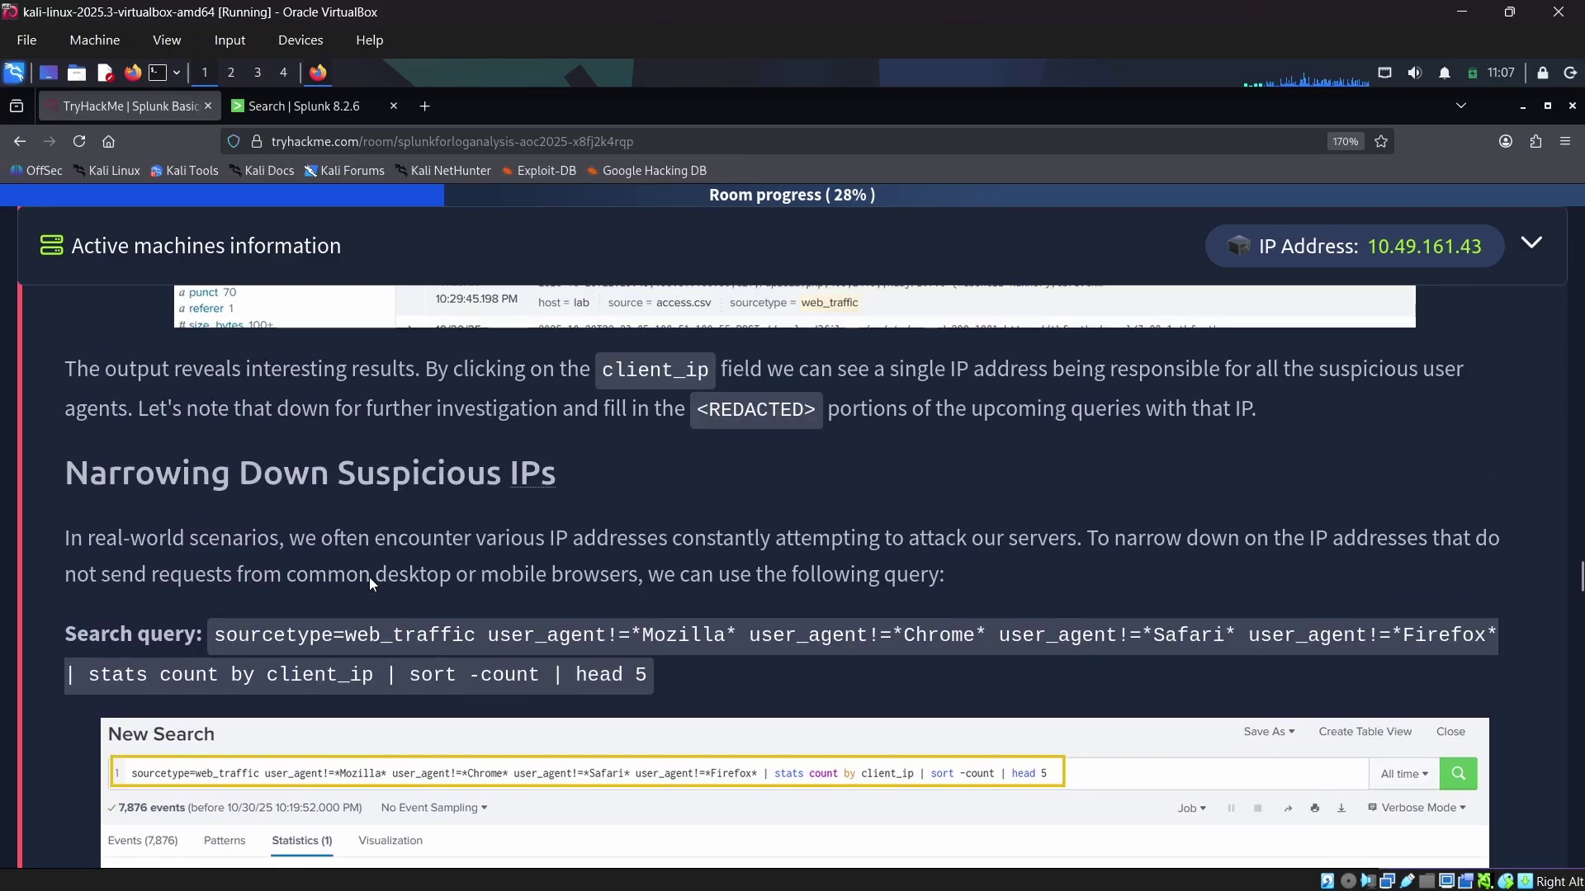
# Step: Review the Filtering out Benign Values, path and client_ip sections of the walkthrough for how to examine fields
pyautogui.scroll(-15, 370, 584)
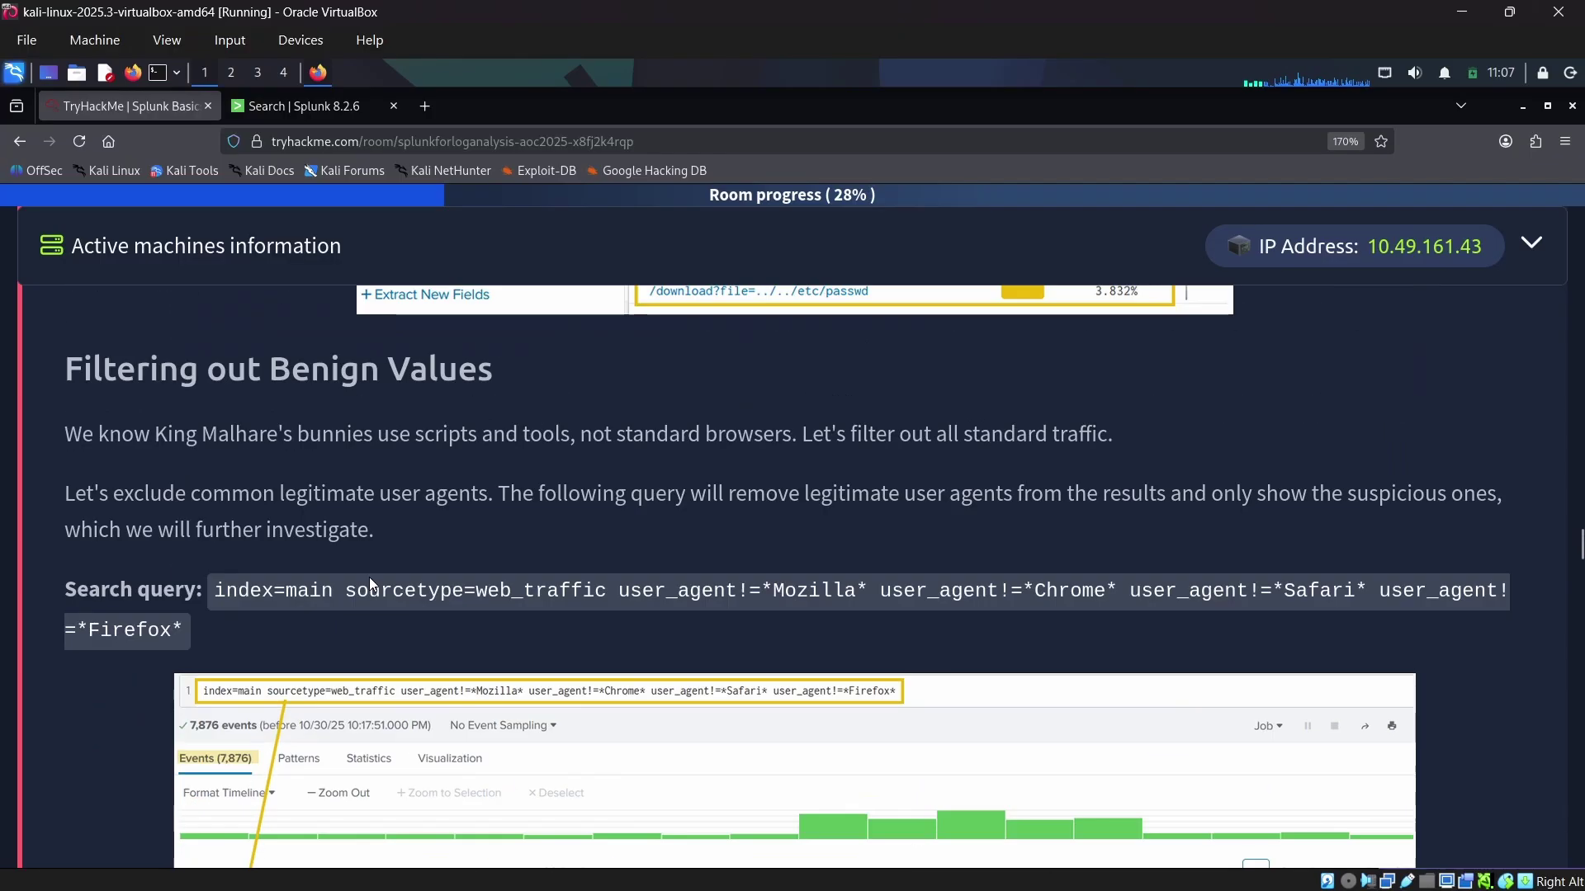
pyautogui.scroll(3, 370, 583)
pyautogui.scroll(8, 370, 583)
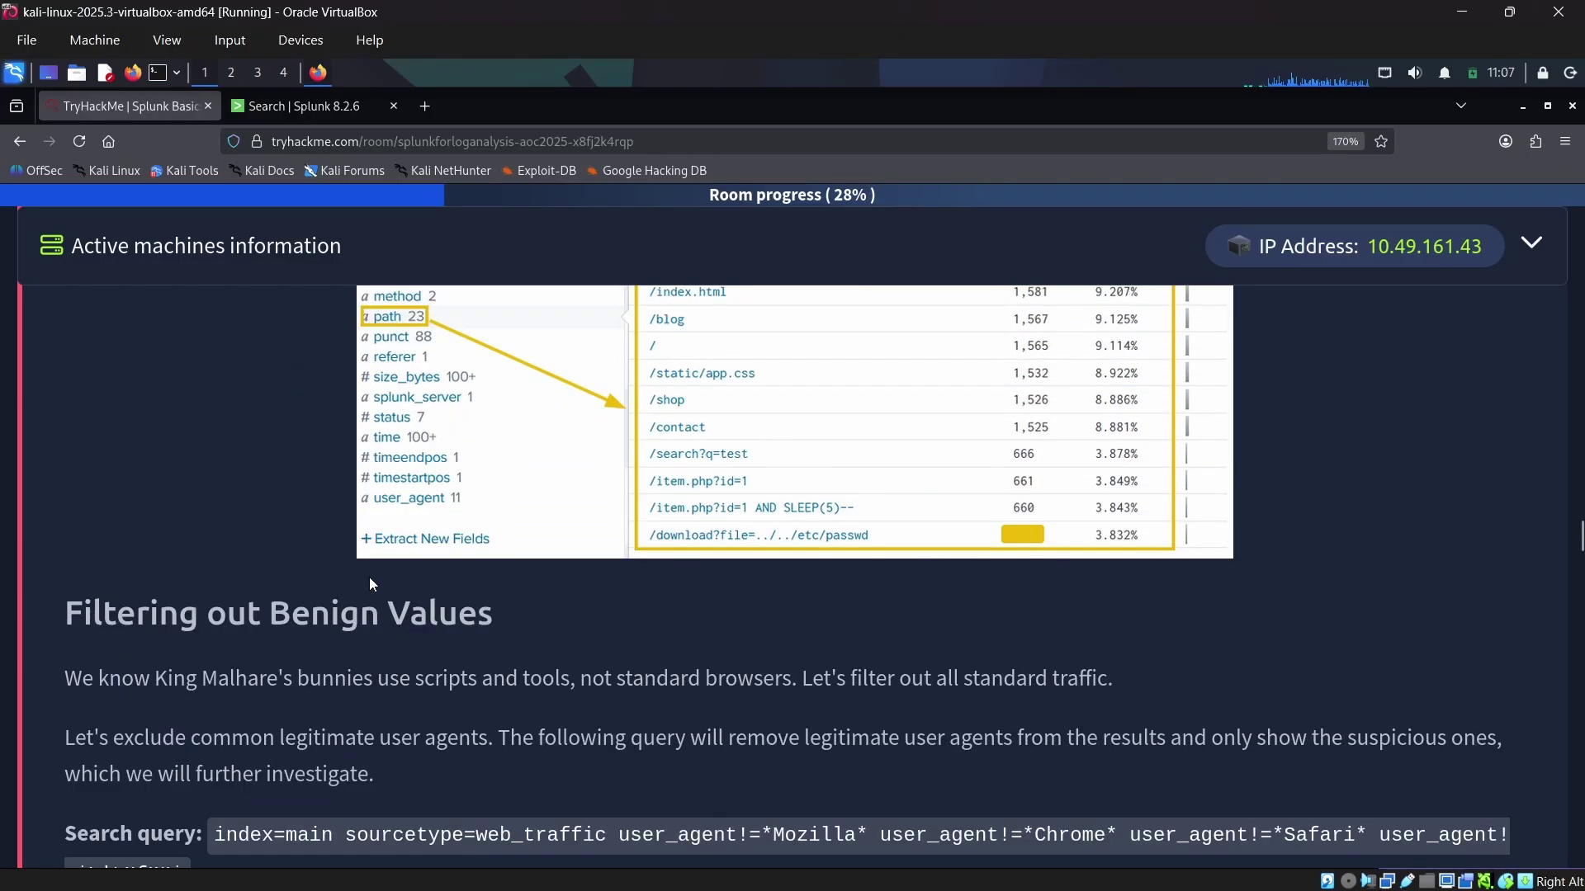
pyautogui.scroll(-5, 369, 582)
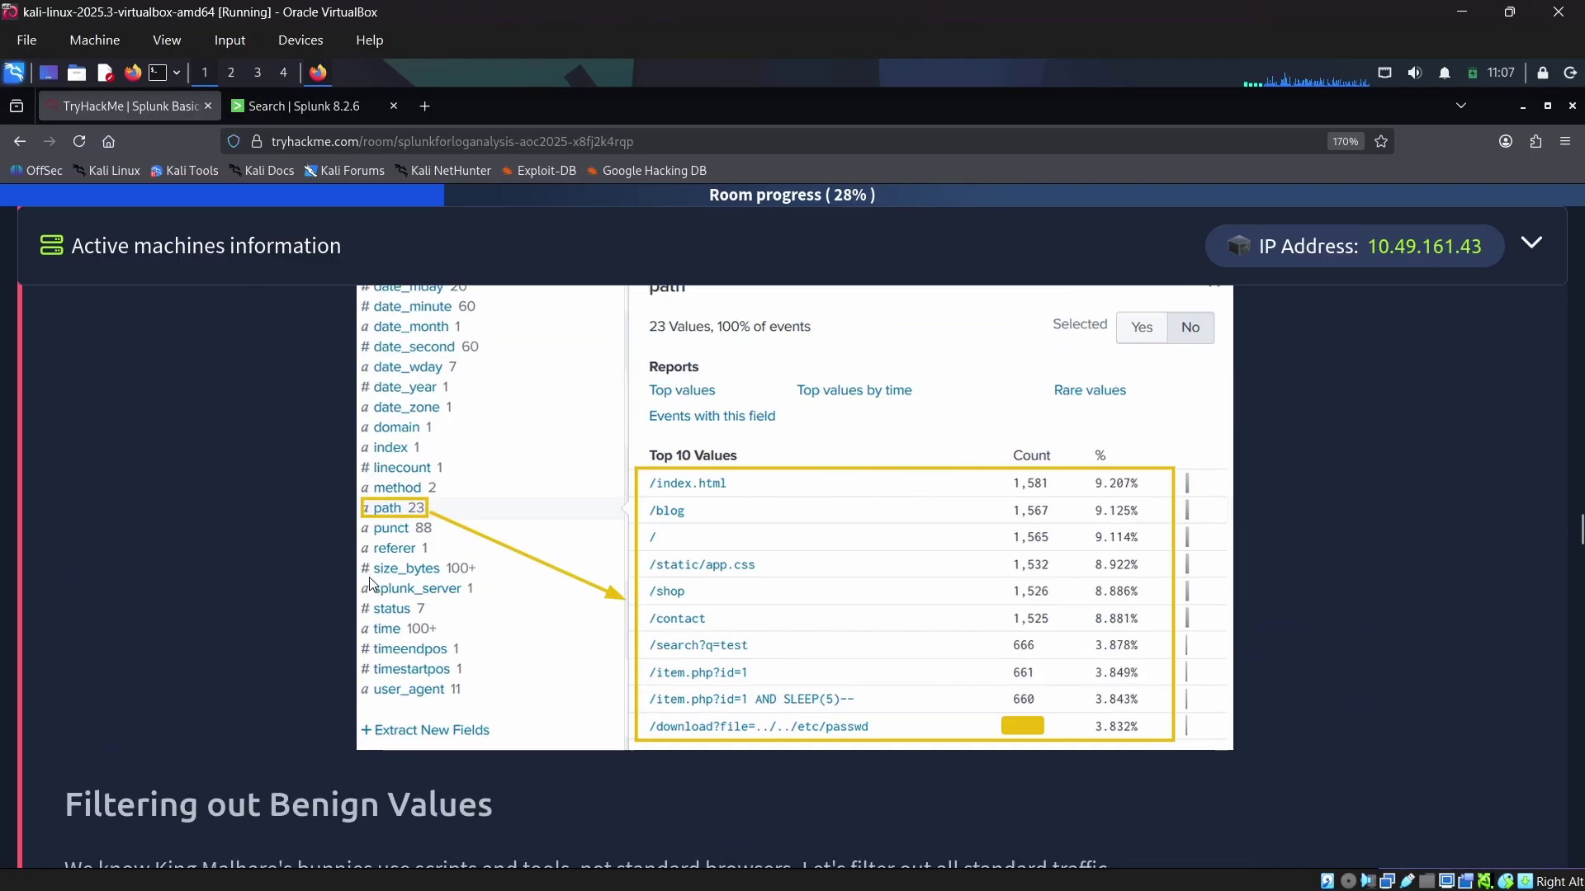
pyautogui.scroll(12, 371, 585)
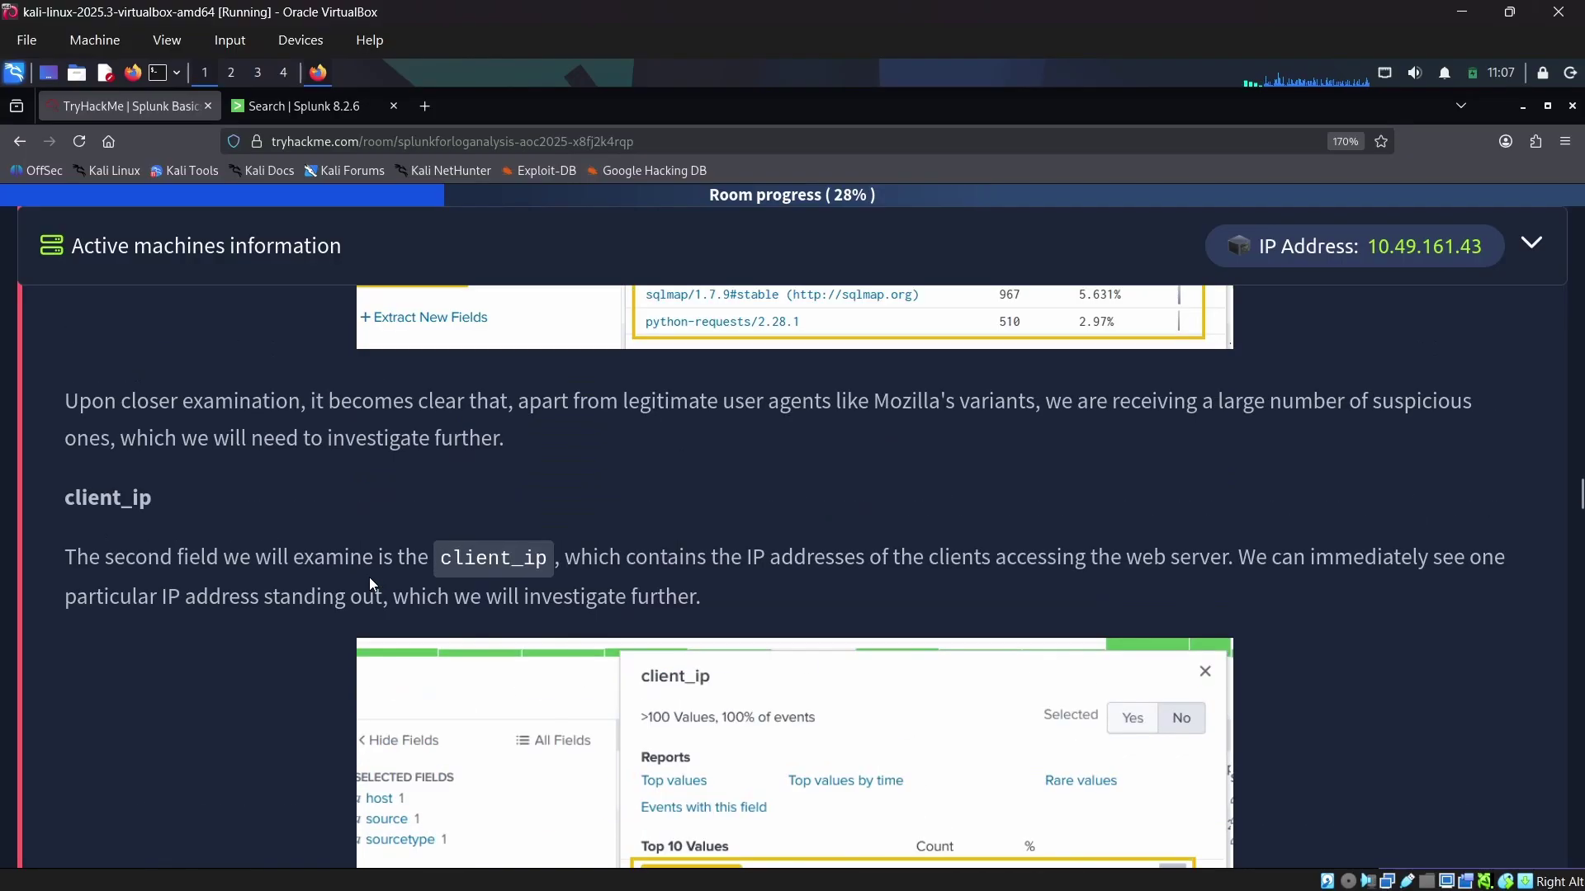
pyautogui.scroll(-4, 369, 577)
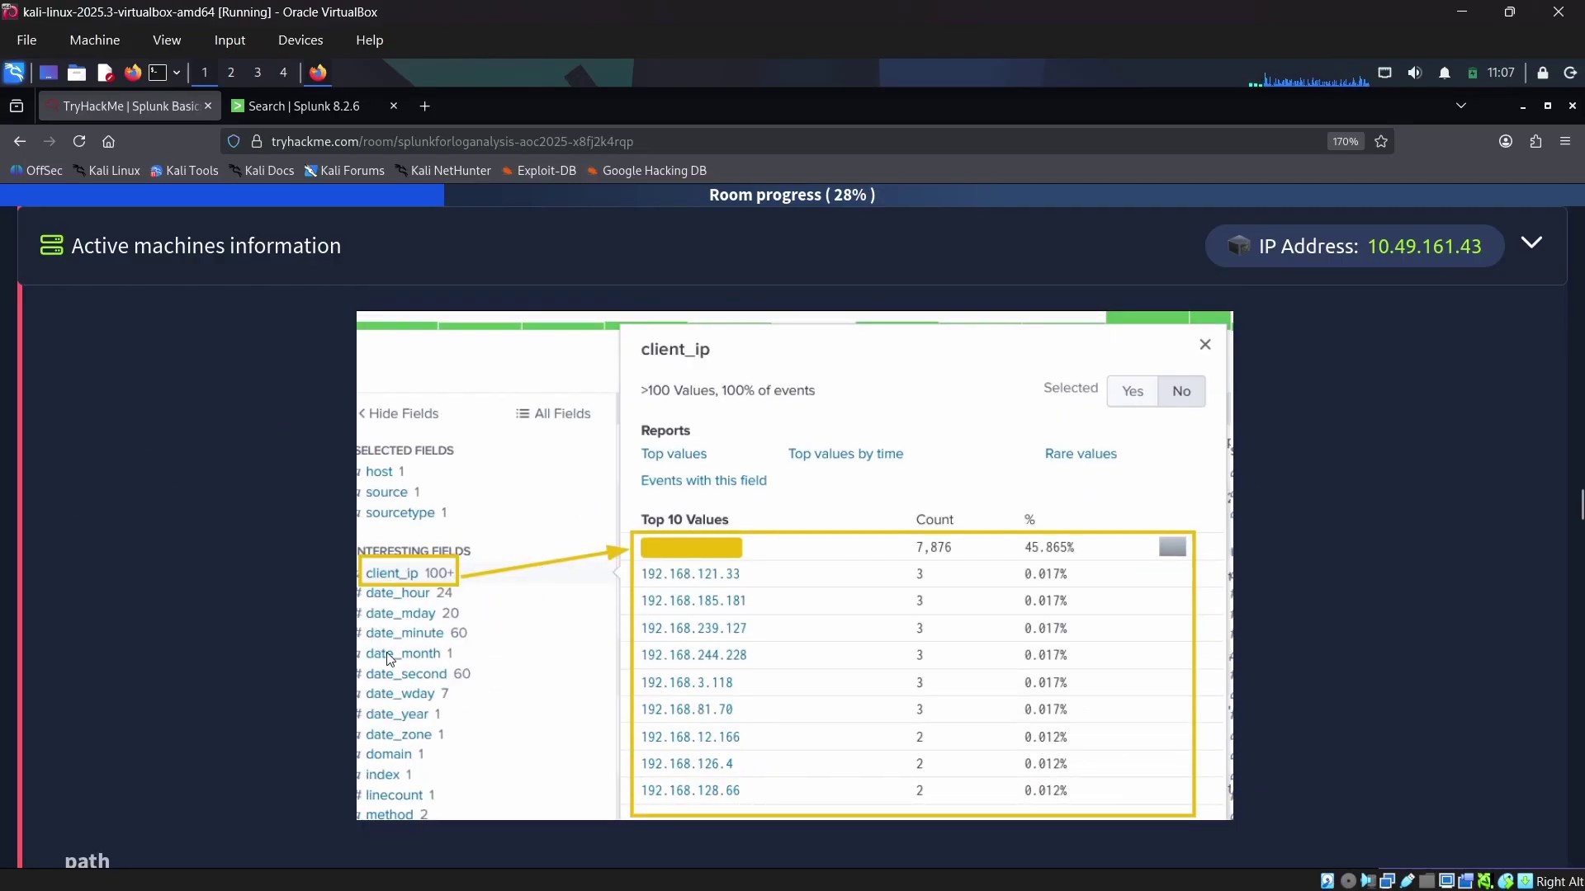
# Step: Skim forward through Tracing the Attack Chain and Exfiltration Attempts to the questions, and highlight the one about the peak traffic day
pyautogui.scroll(-16, 388, 658)
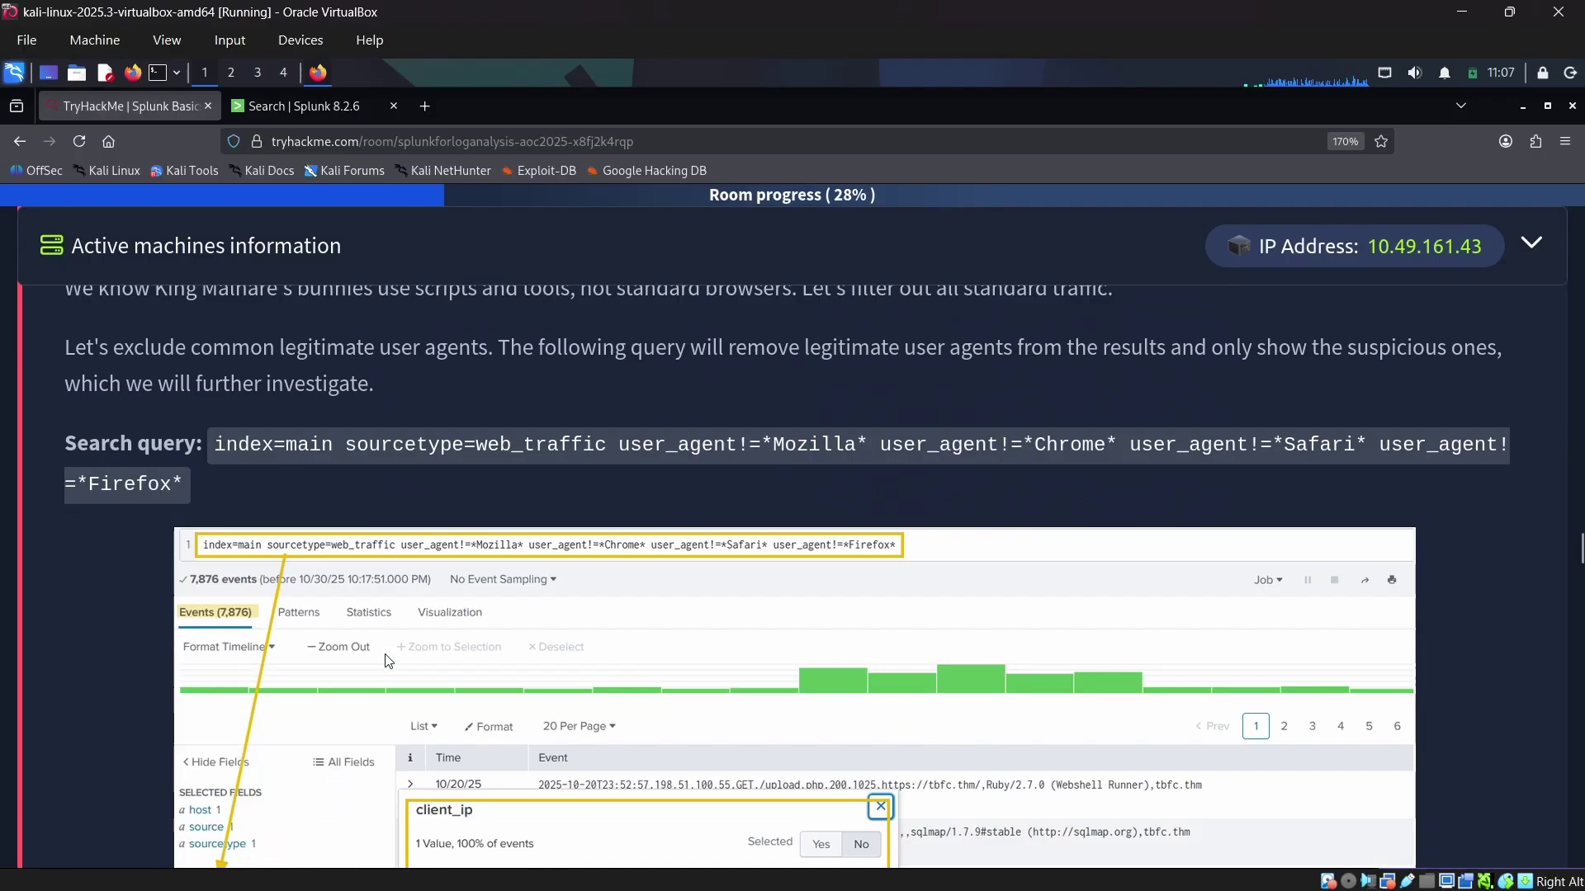
pyautogui.scroll(-10, 384, 658)
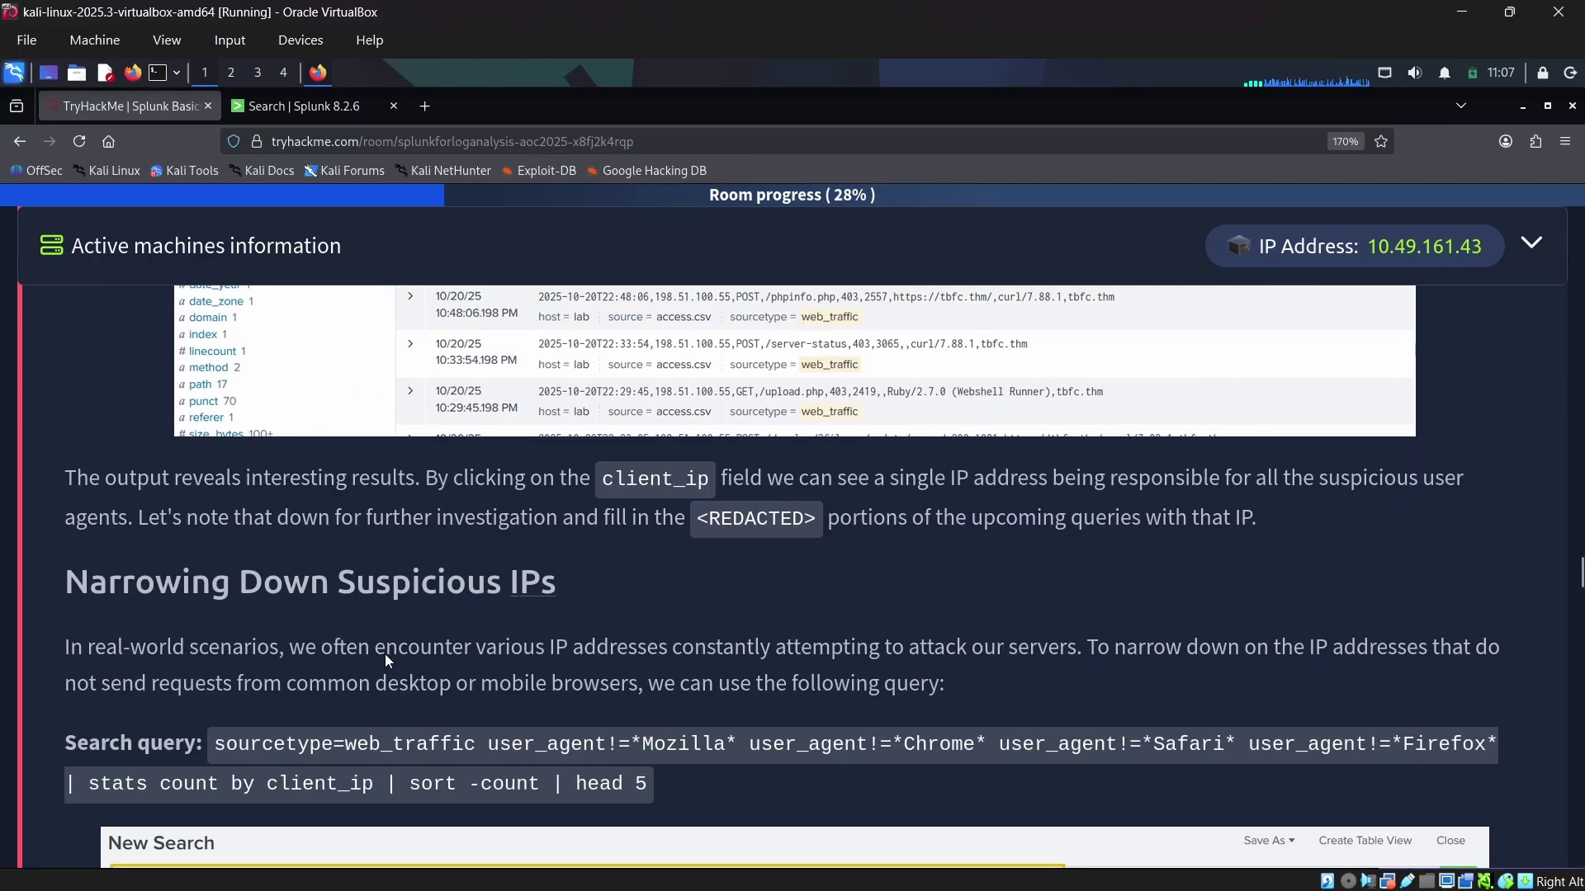
pyautogui.scroll(-6, 385, 654)
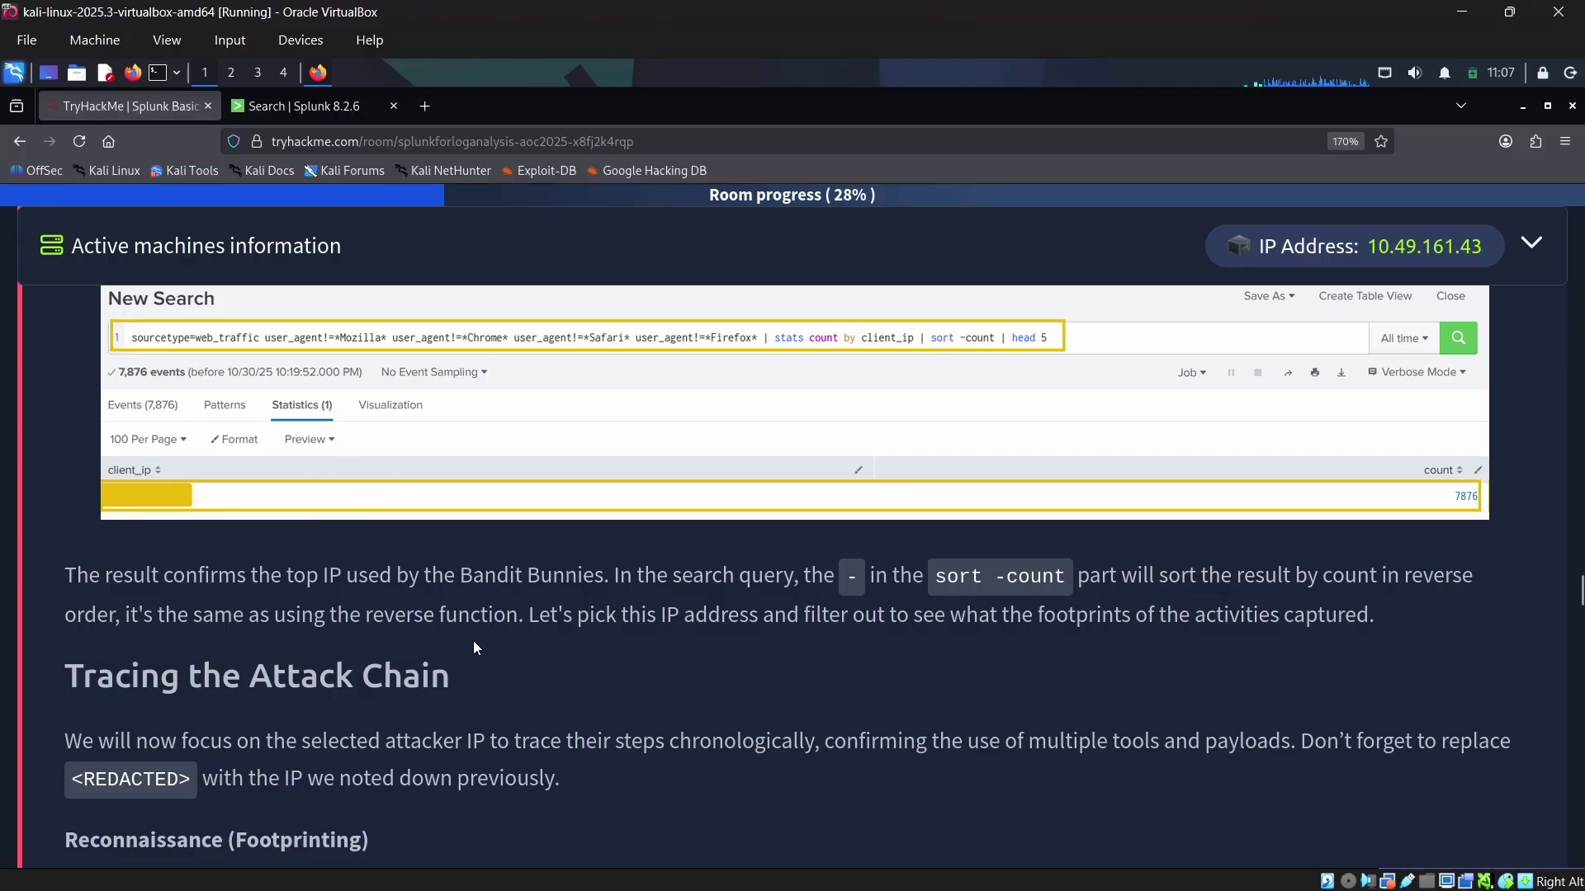
pyautogui.scroll(-10, 473, 640)
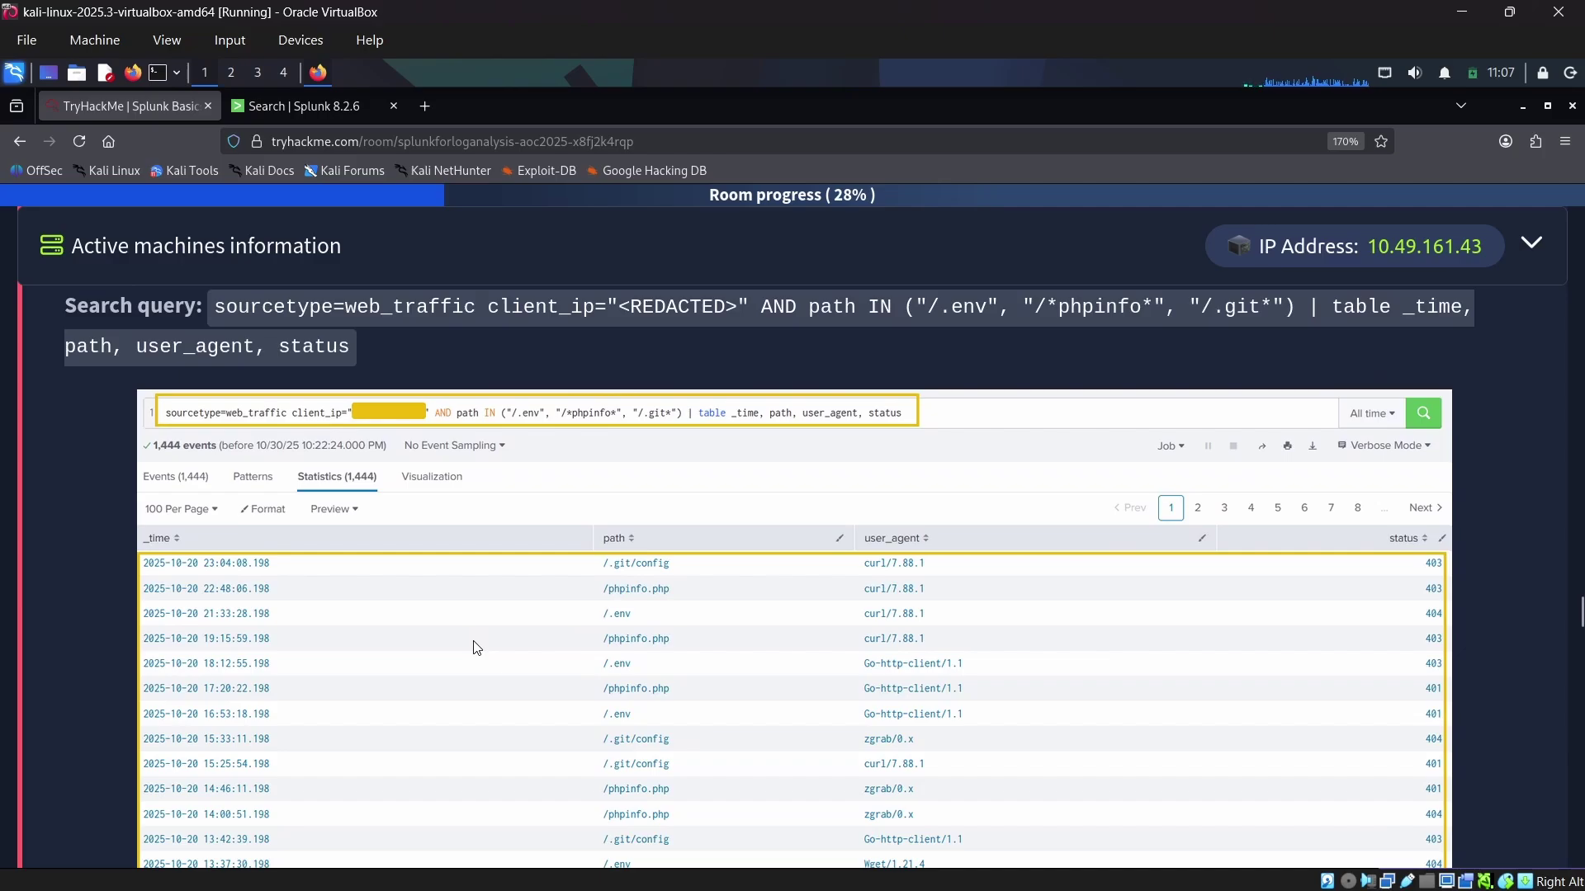
pyautogui.scroll(-20, 464, 640)
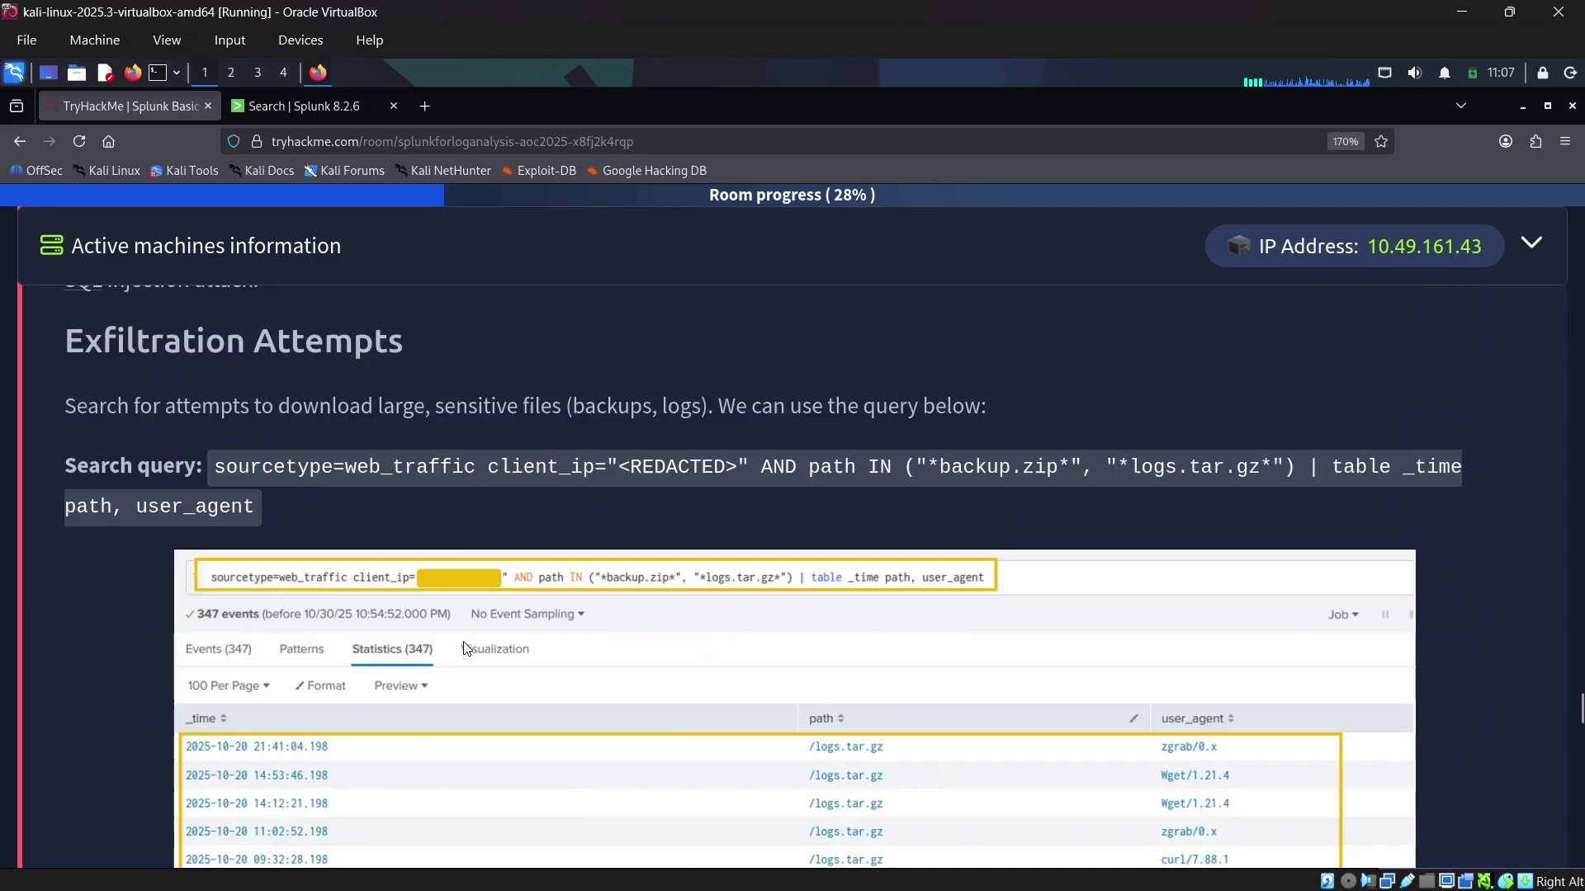
pyautogui.scroll(-15, 447, 596)
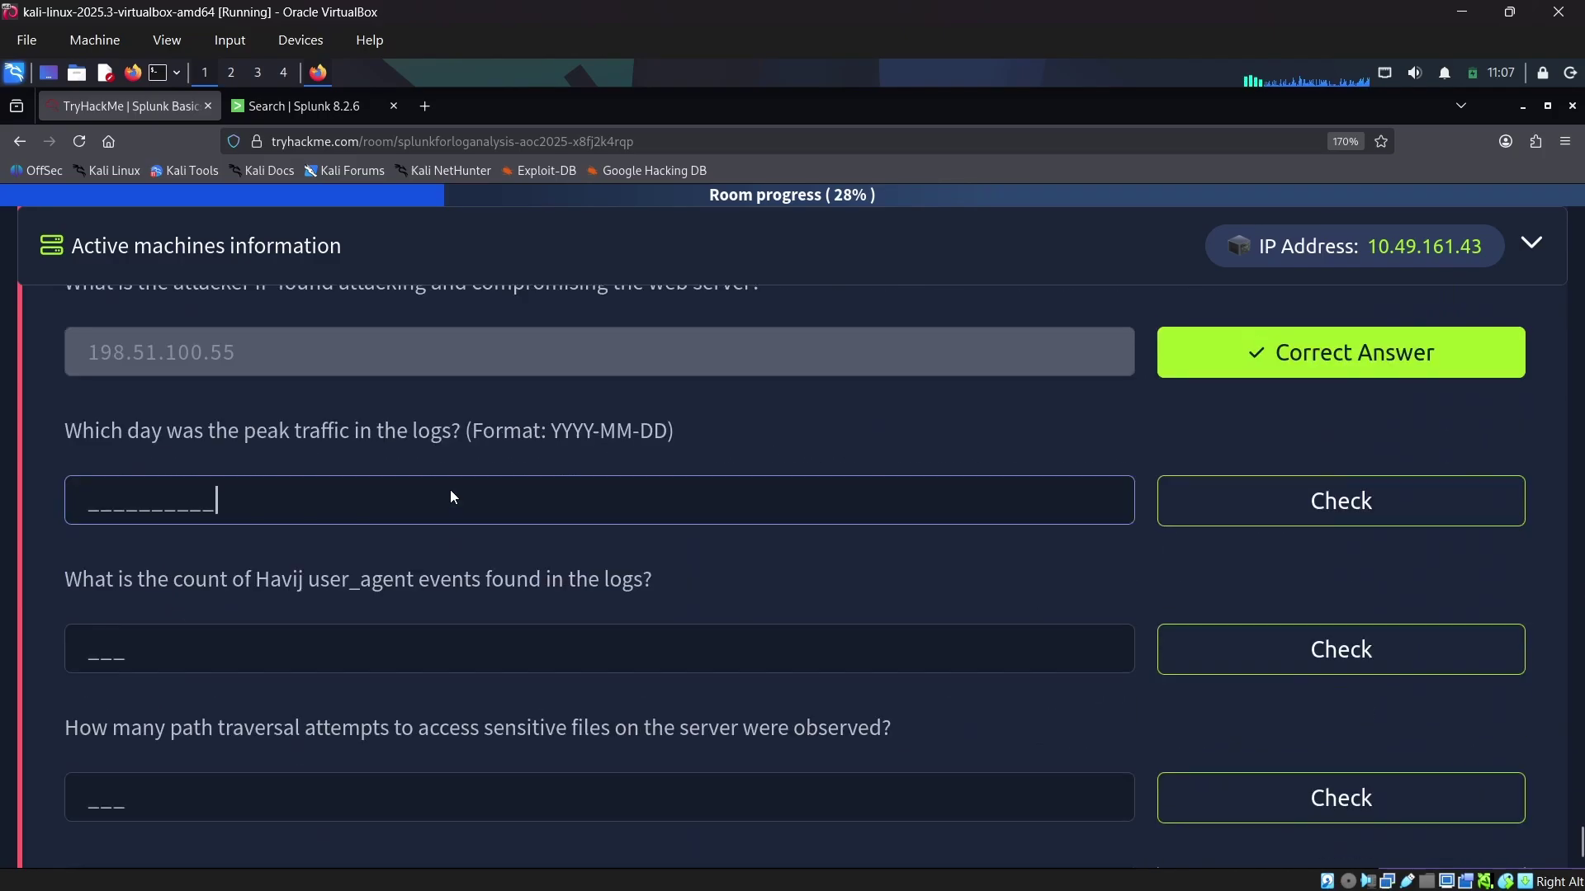
pyautogui.moveTo(66, 311); pyautogui.dragTo(450, 315)
pyautogui.scroll(3, 396, 396)
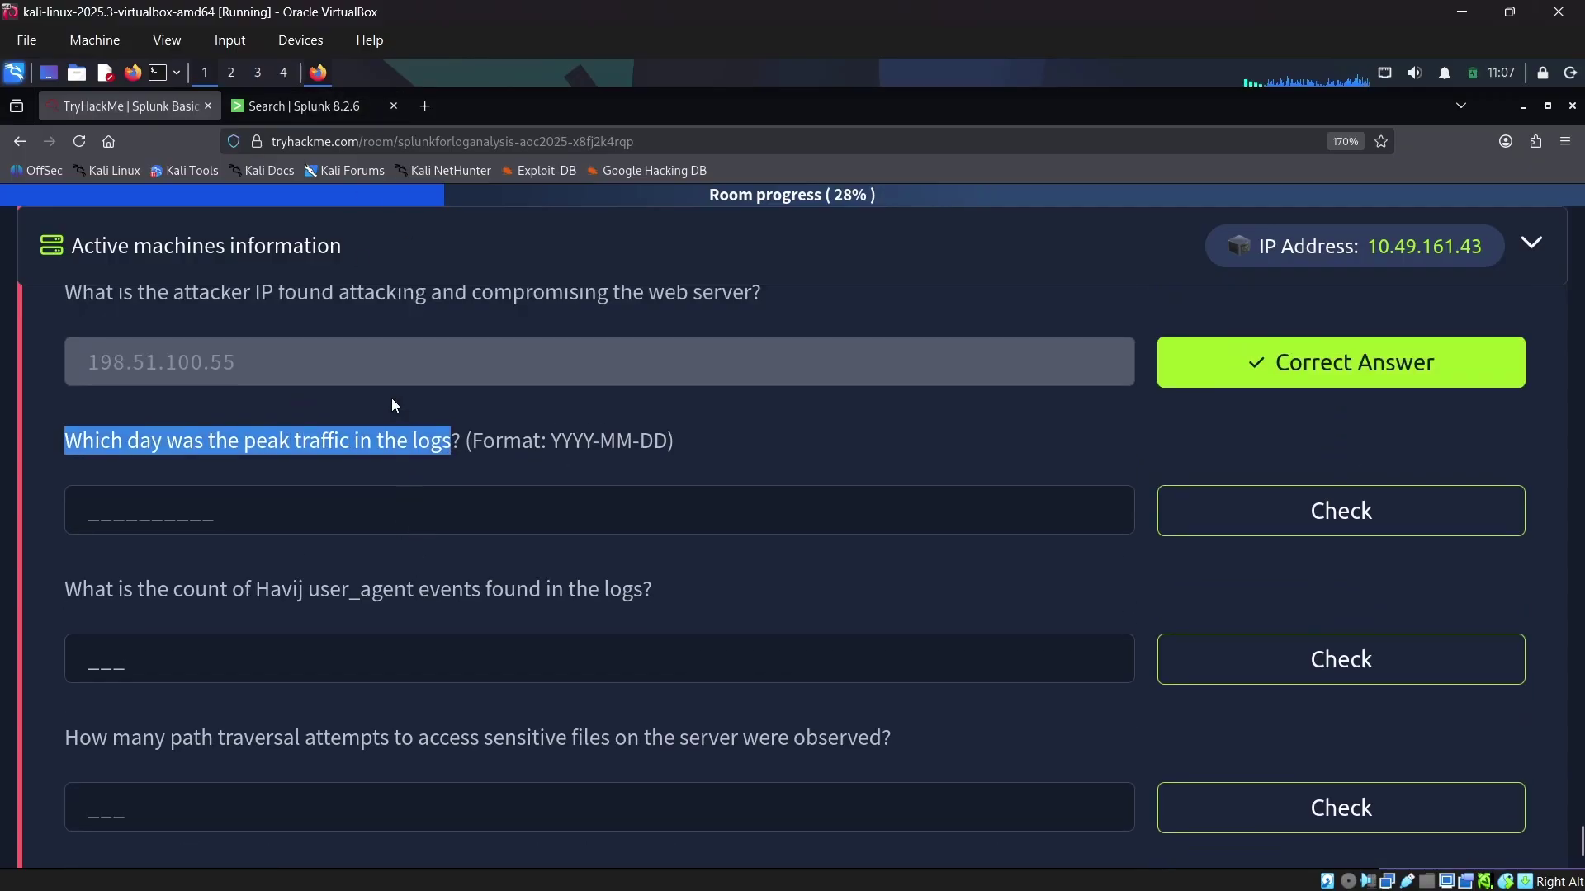
# Step: Switch to Splunk and filter the index=main search to events with client_ip 198.51.100.55
pyautogui.click(305, 107)
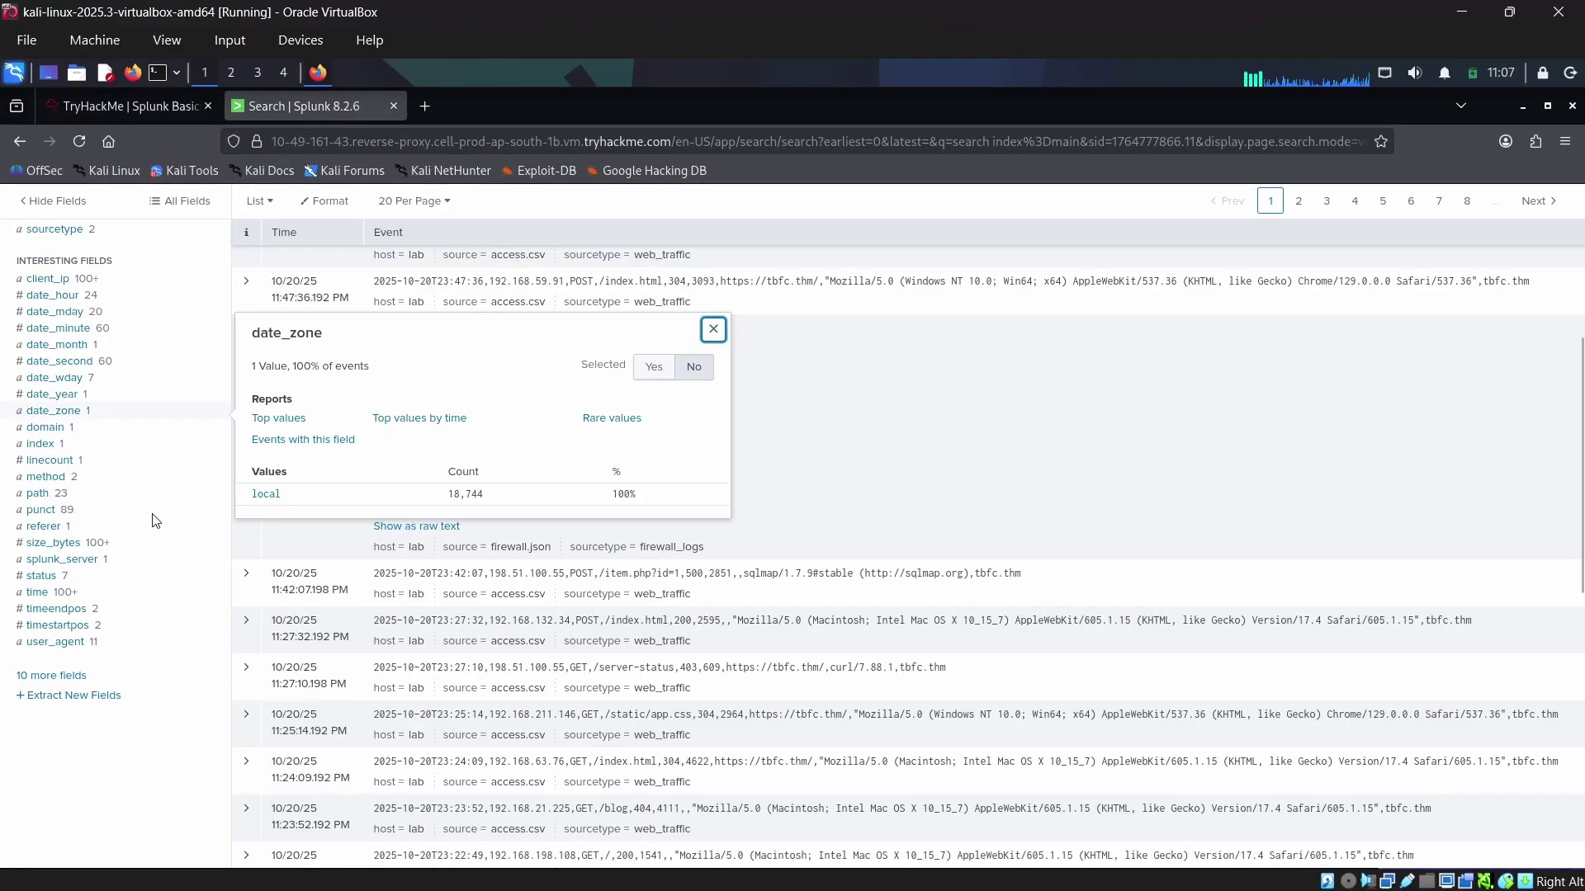
pyautogui.click(66, 281)
pyautogui.click(304, 388)
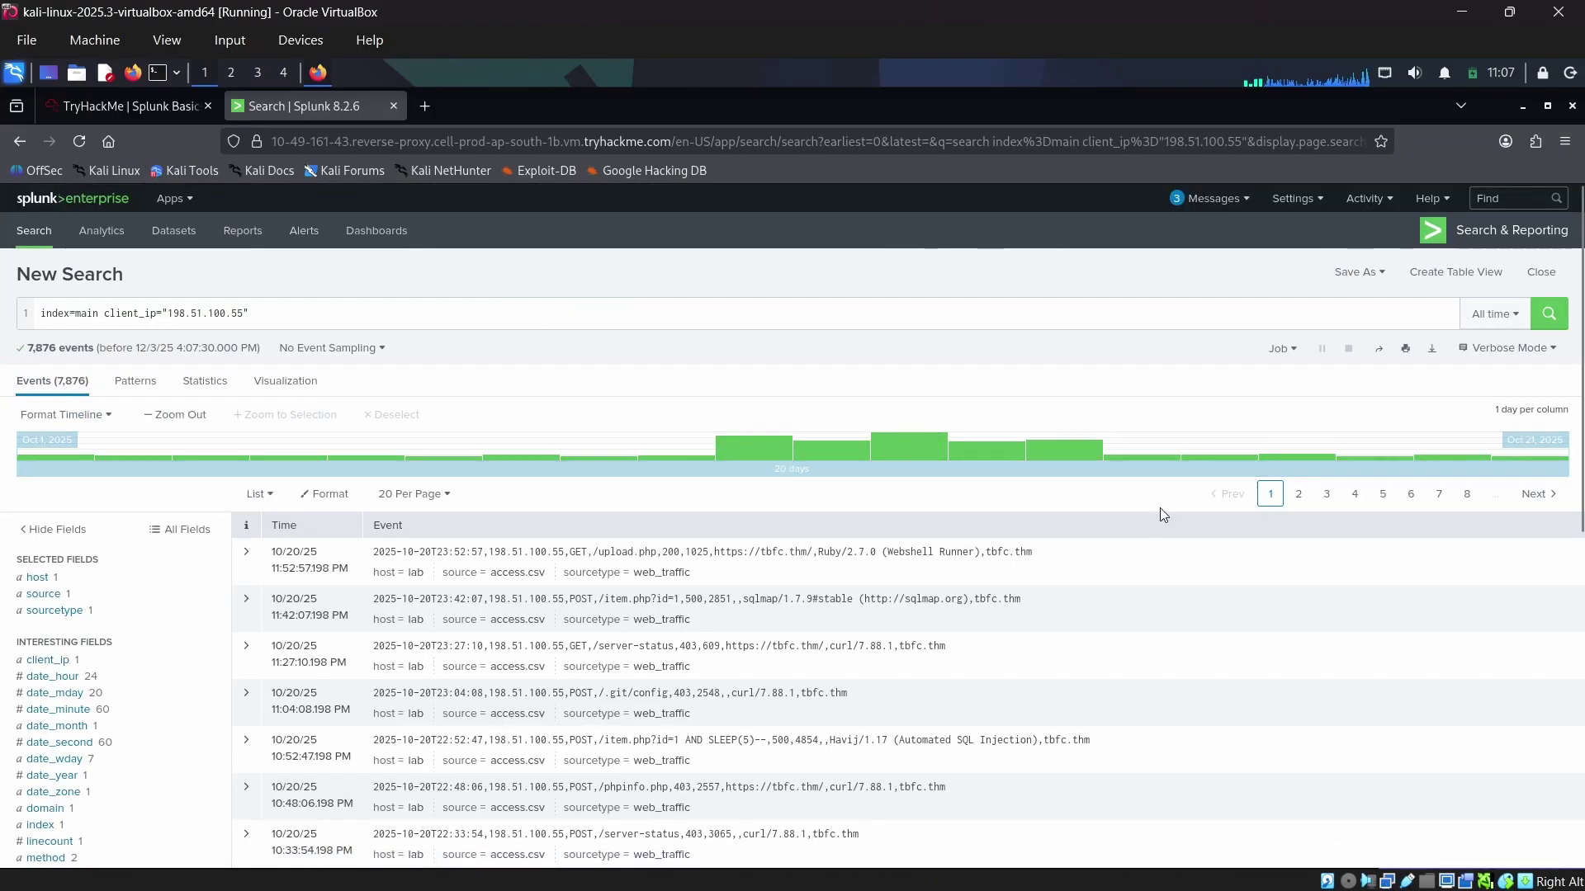
# Step: Examine the value distributions of the date_hour, date_month, date_second and date_wday fields, and highlight the most frequent weekday
pyautogui.scroll(-1, 119, 624)
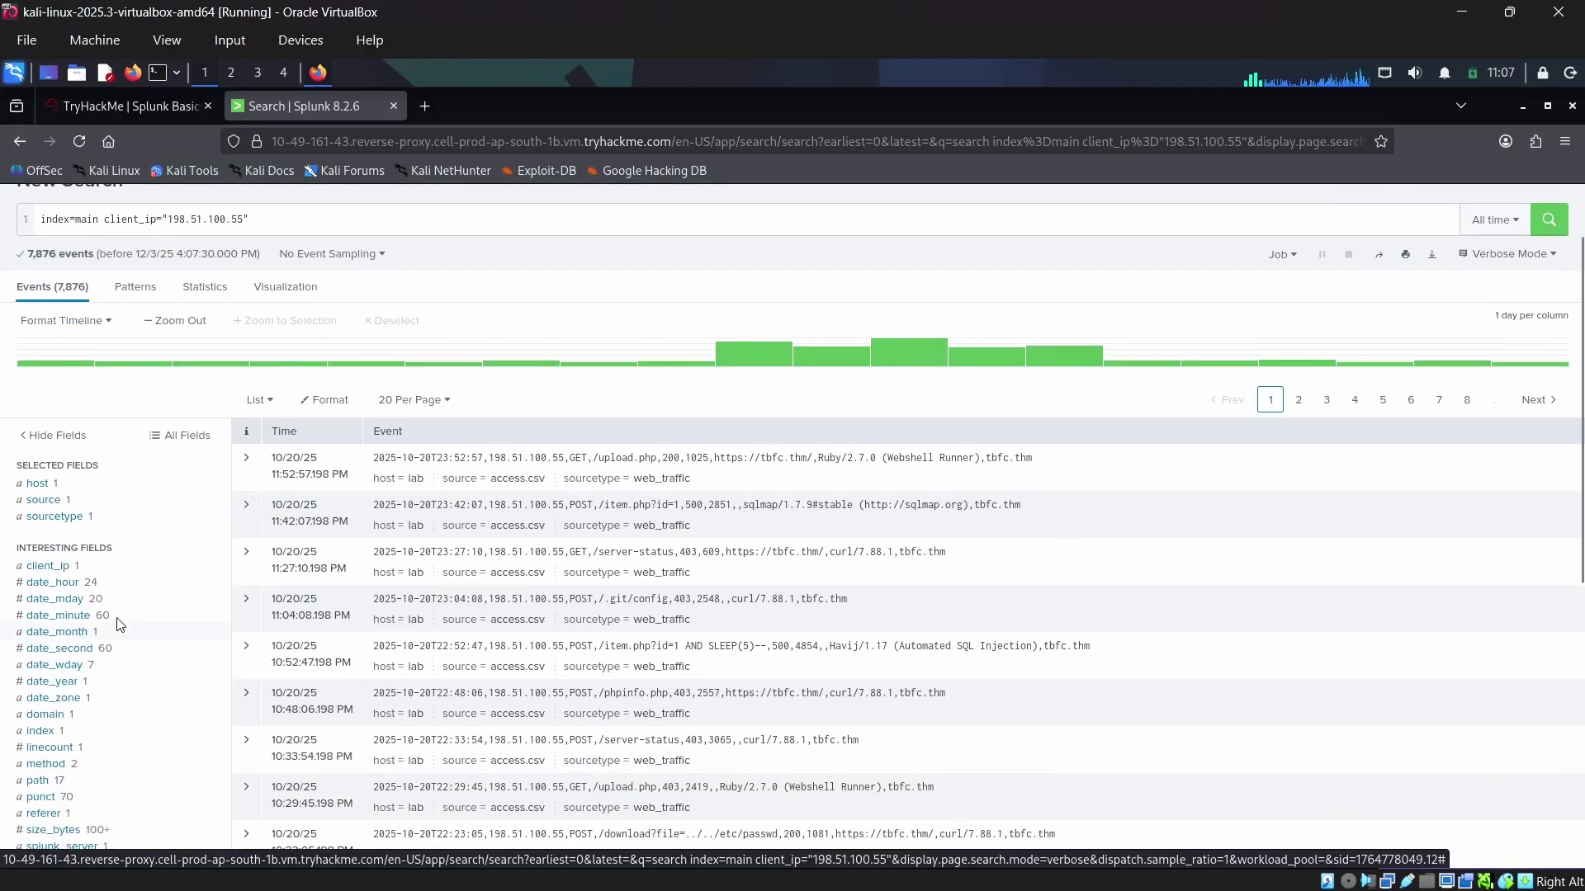
pyautogui.click(91, 599)
pyautogui.click(84, 588)
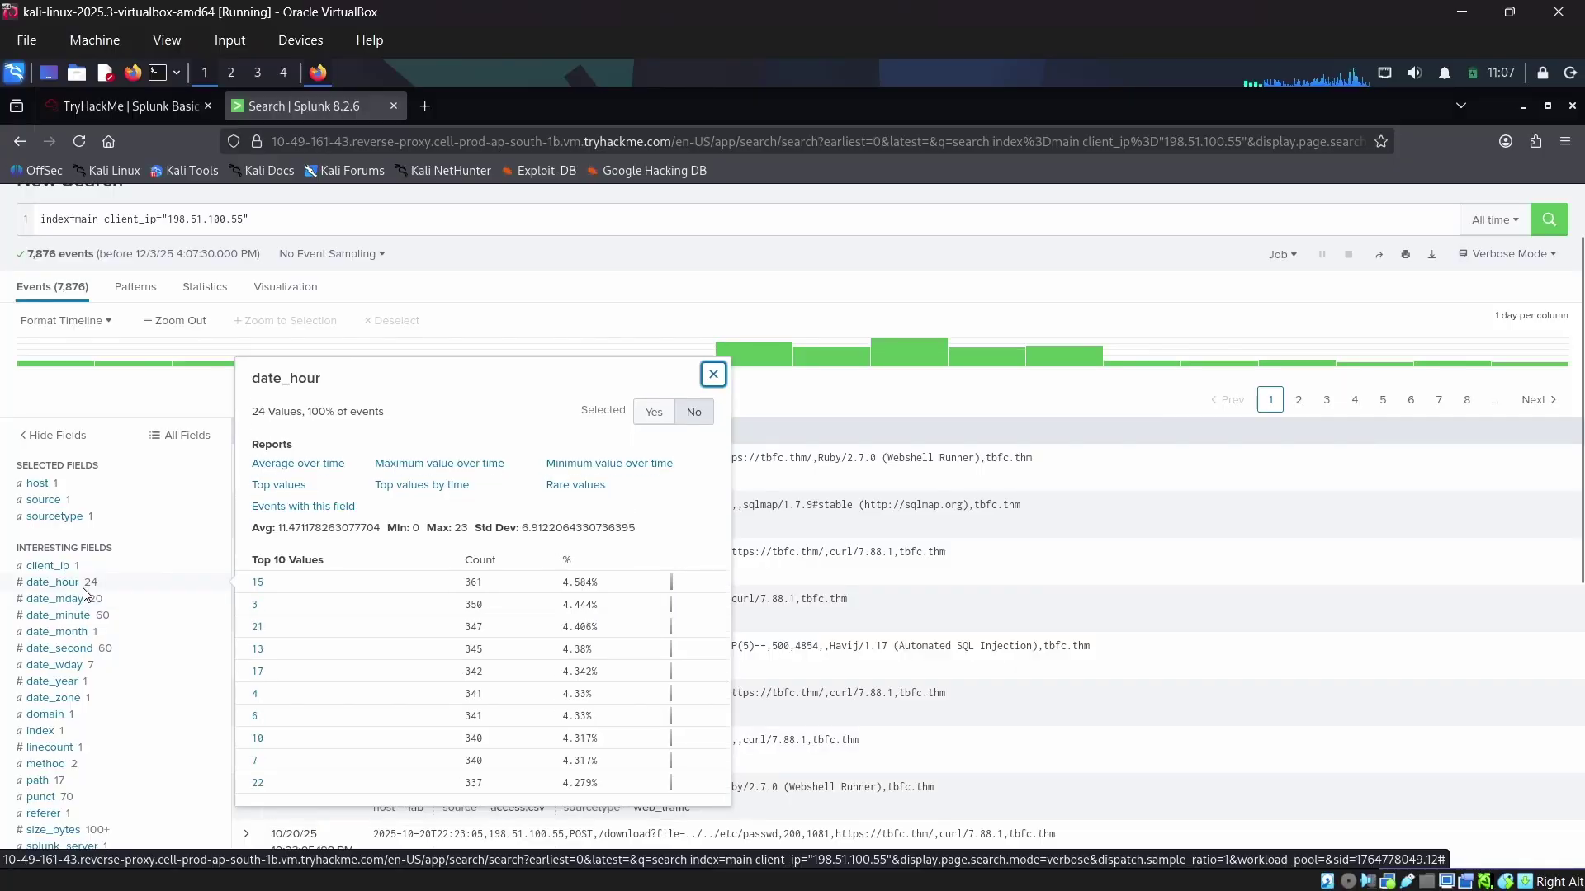
pyautogui.click(96, 634)
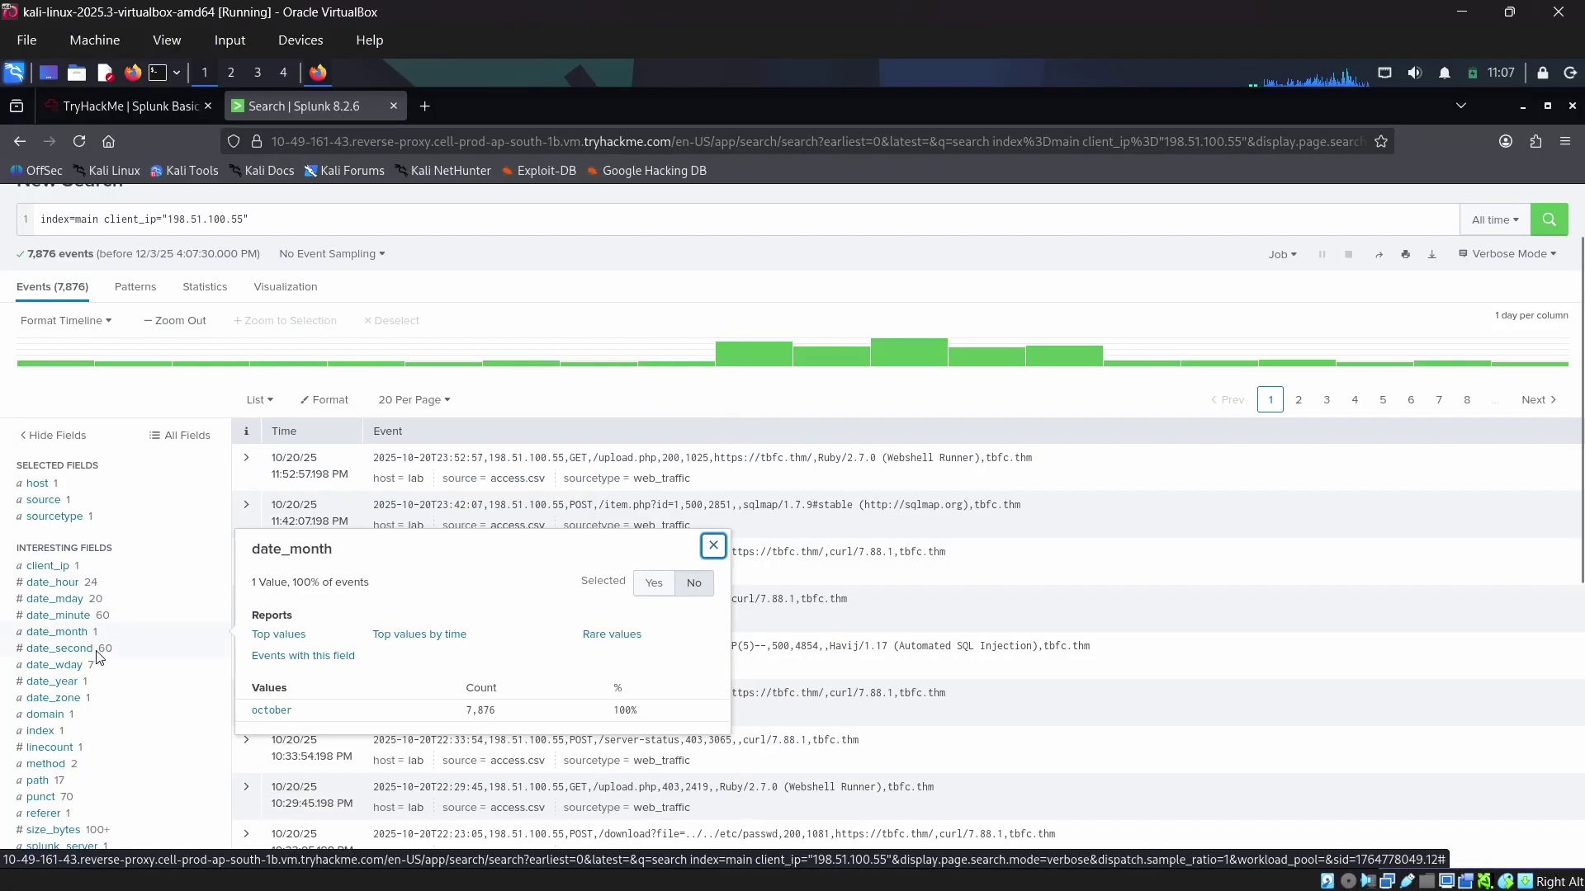
pyautogui.click(95, 652)
pyautogui.scroll(-2, 97, 577)
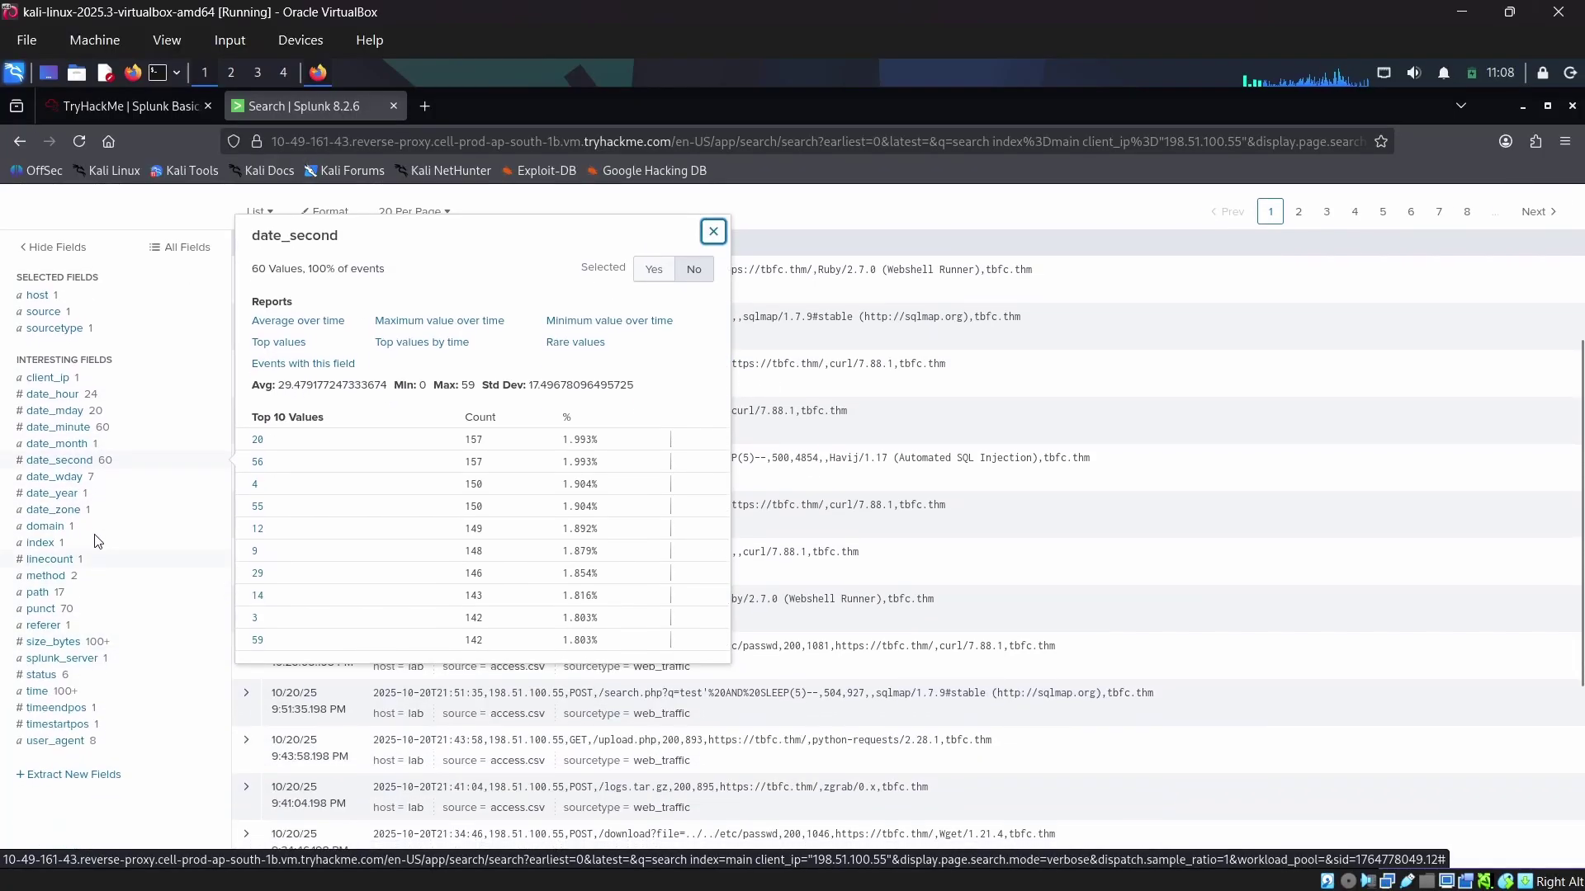
pyautogui.click(73, 476)
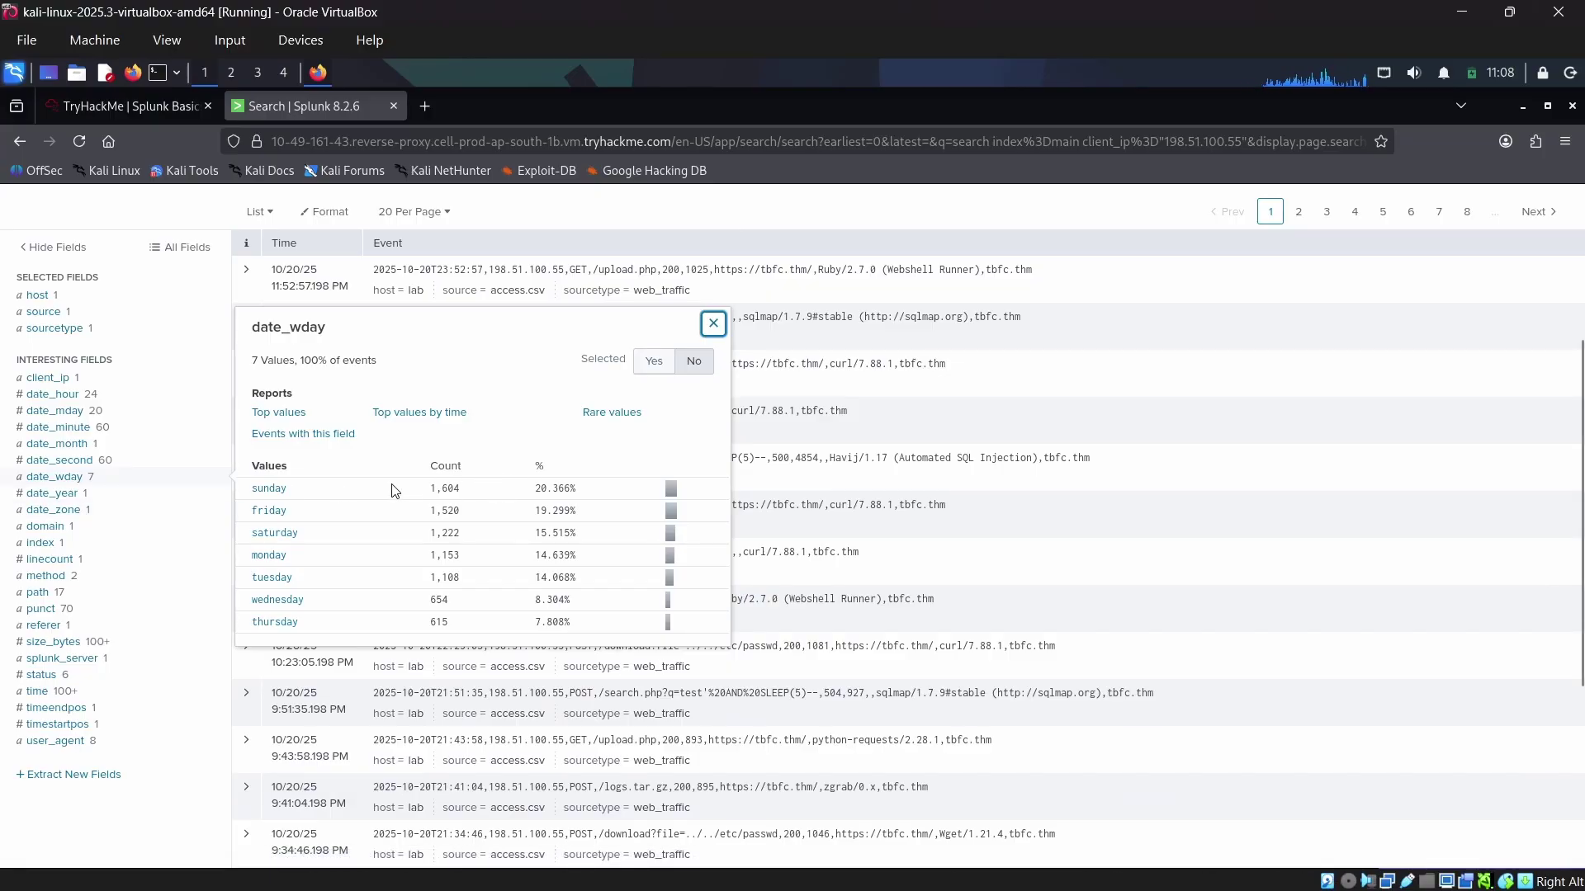
pyautogui.moveTo(307, 492); pyautogui.dragTo(252, 488)
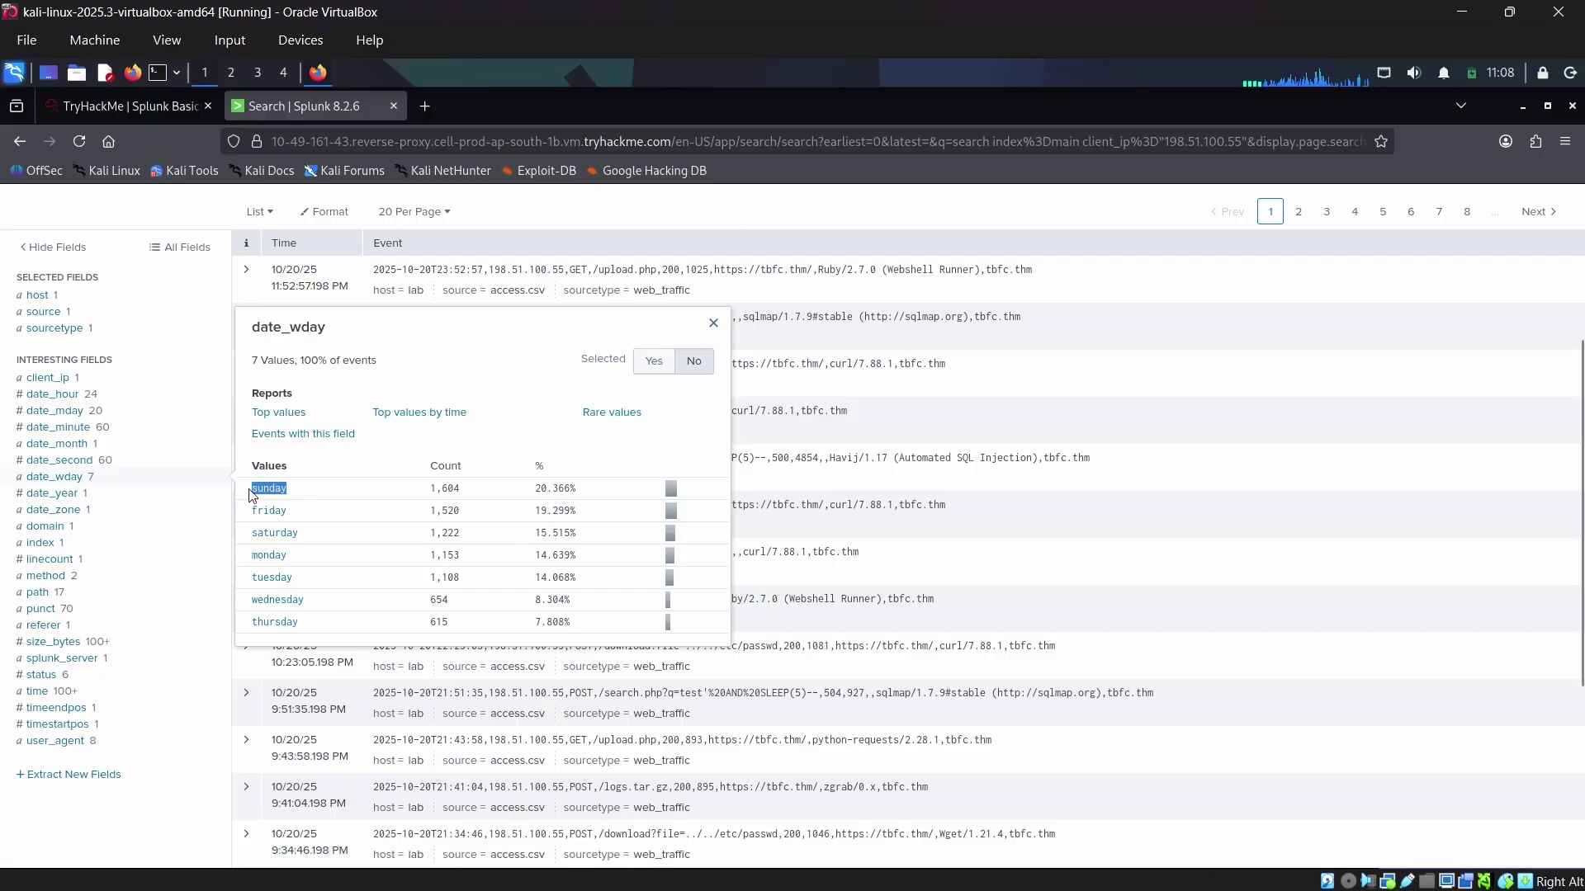
# Step: Recheck the peak traffic question and its date format in the TryHackMe room, and return to Splunk
pyautogui.click(176, 102)
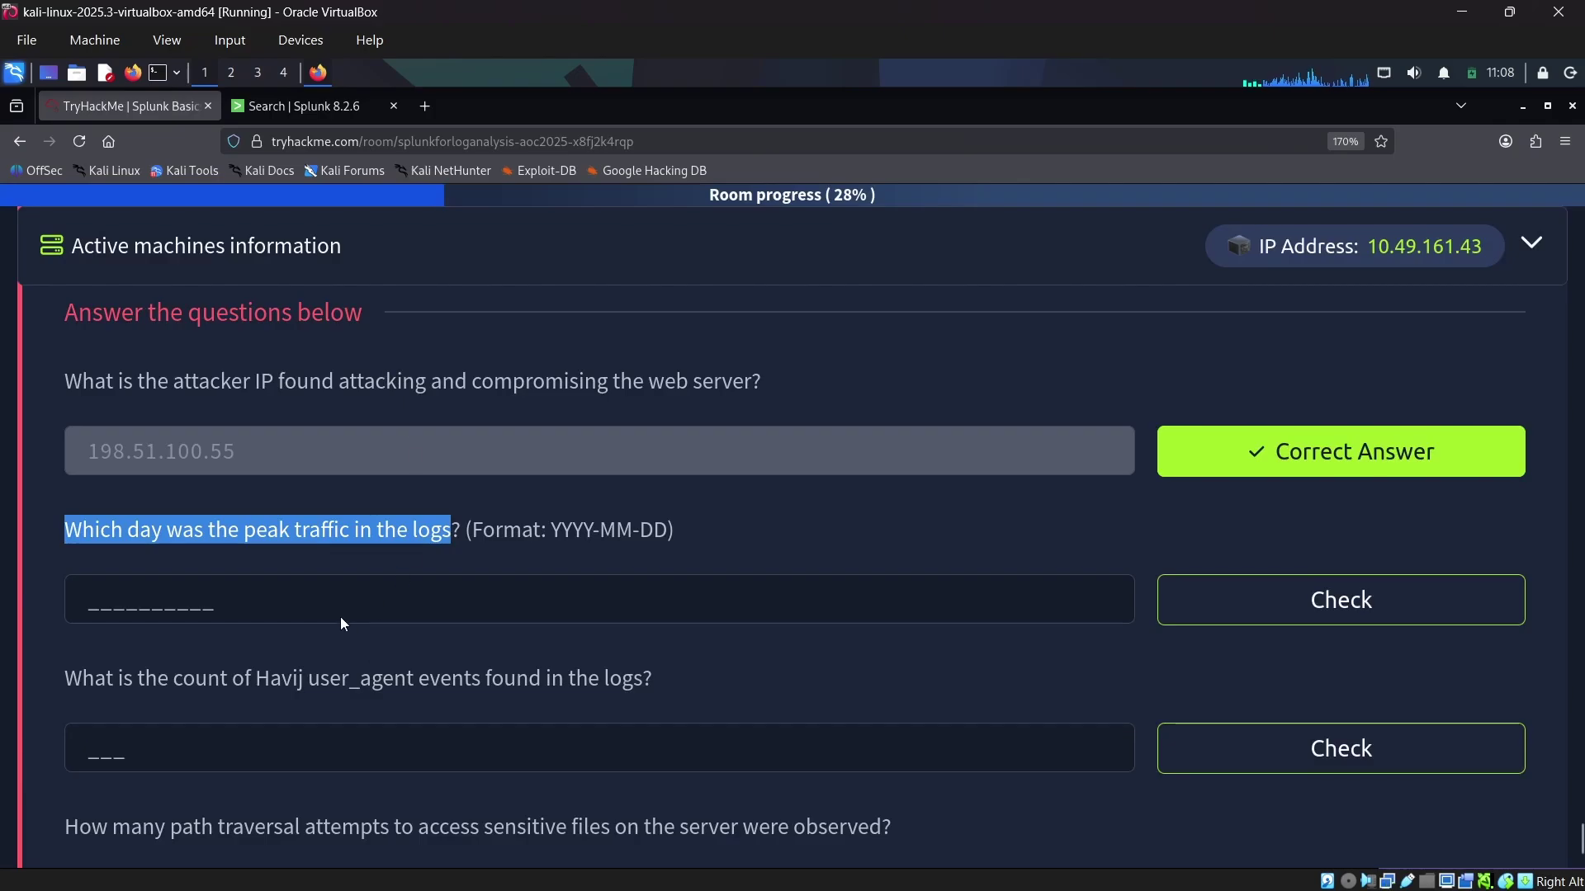
pyautogui.click(363, 595)
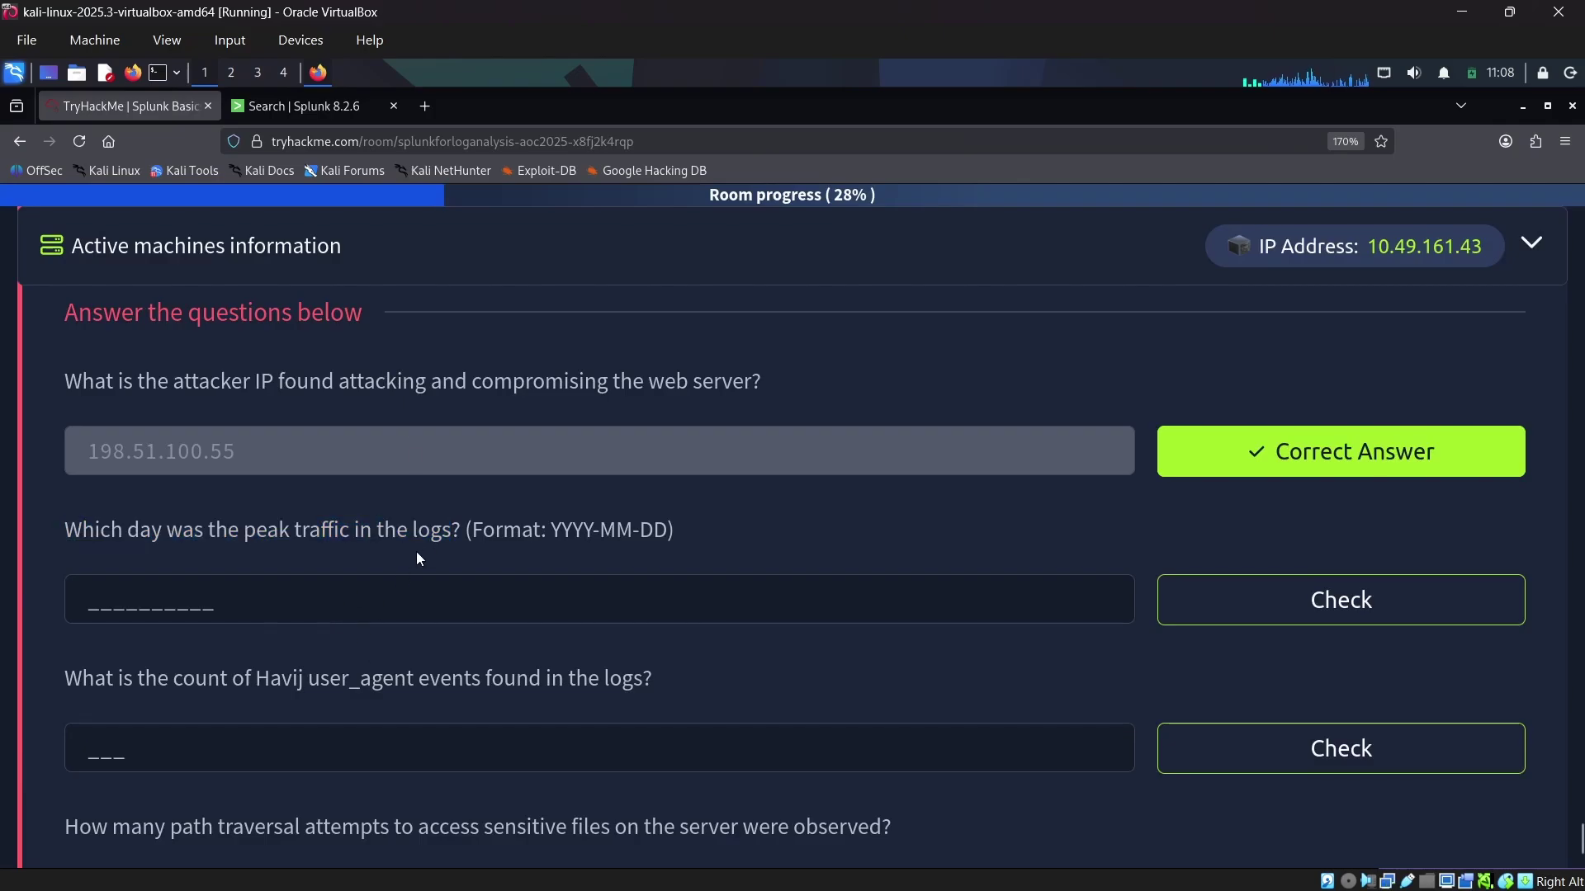
pyautogui.click(339, 103)
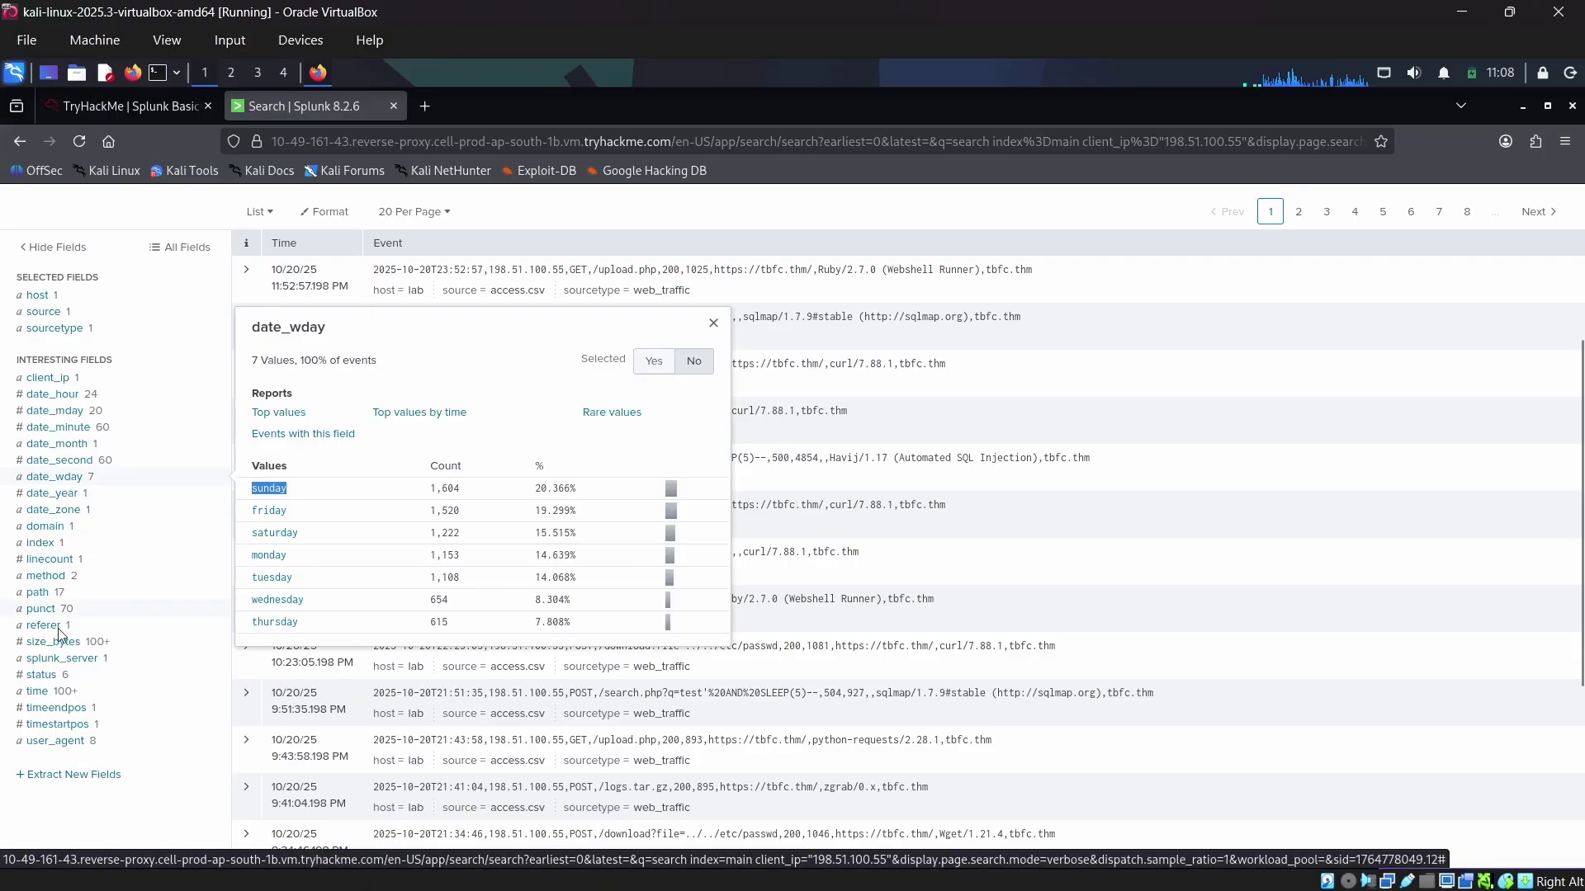
# Step: Inspect the values of the timeendpos, timestartpos, splunk_server and time fields for the attacker IP's events
pyautogui.click(55, 707)
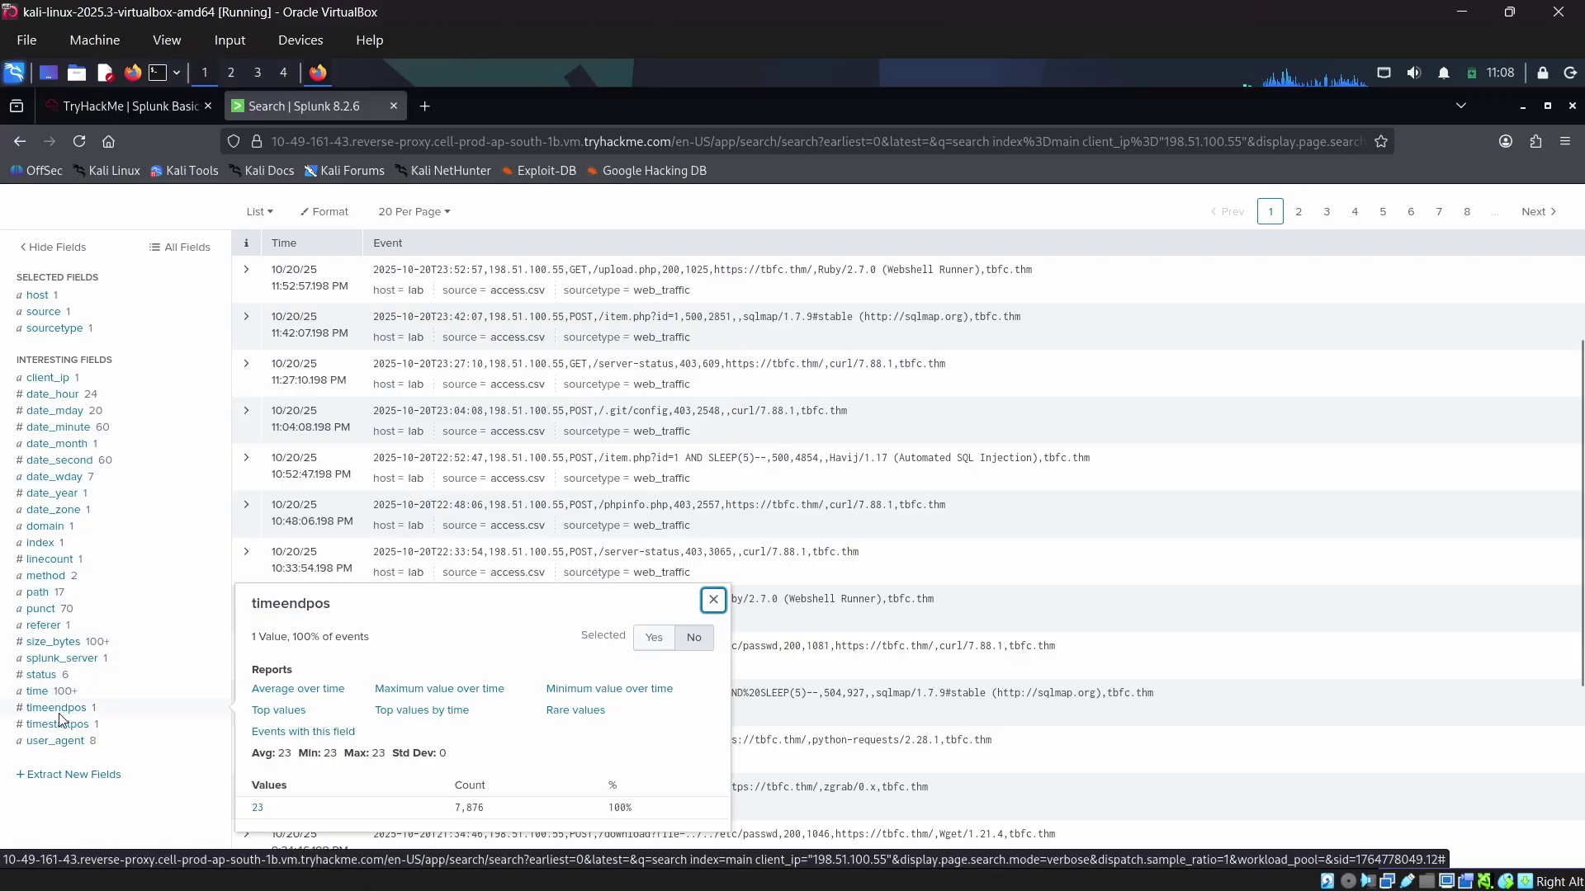
pyautogui.click(78, 727)
pyautogui.click(78, 729)
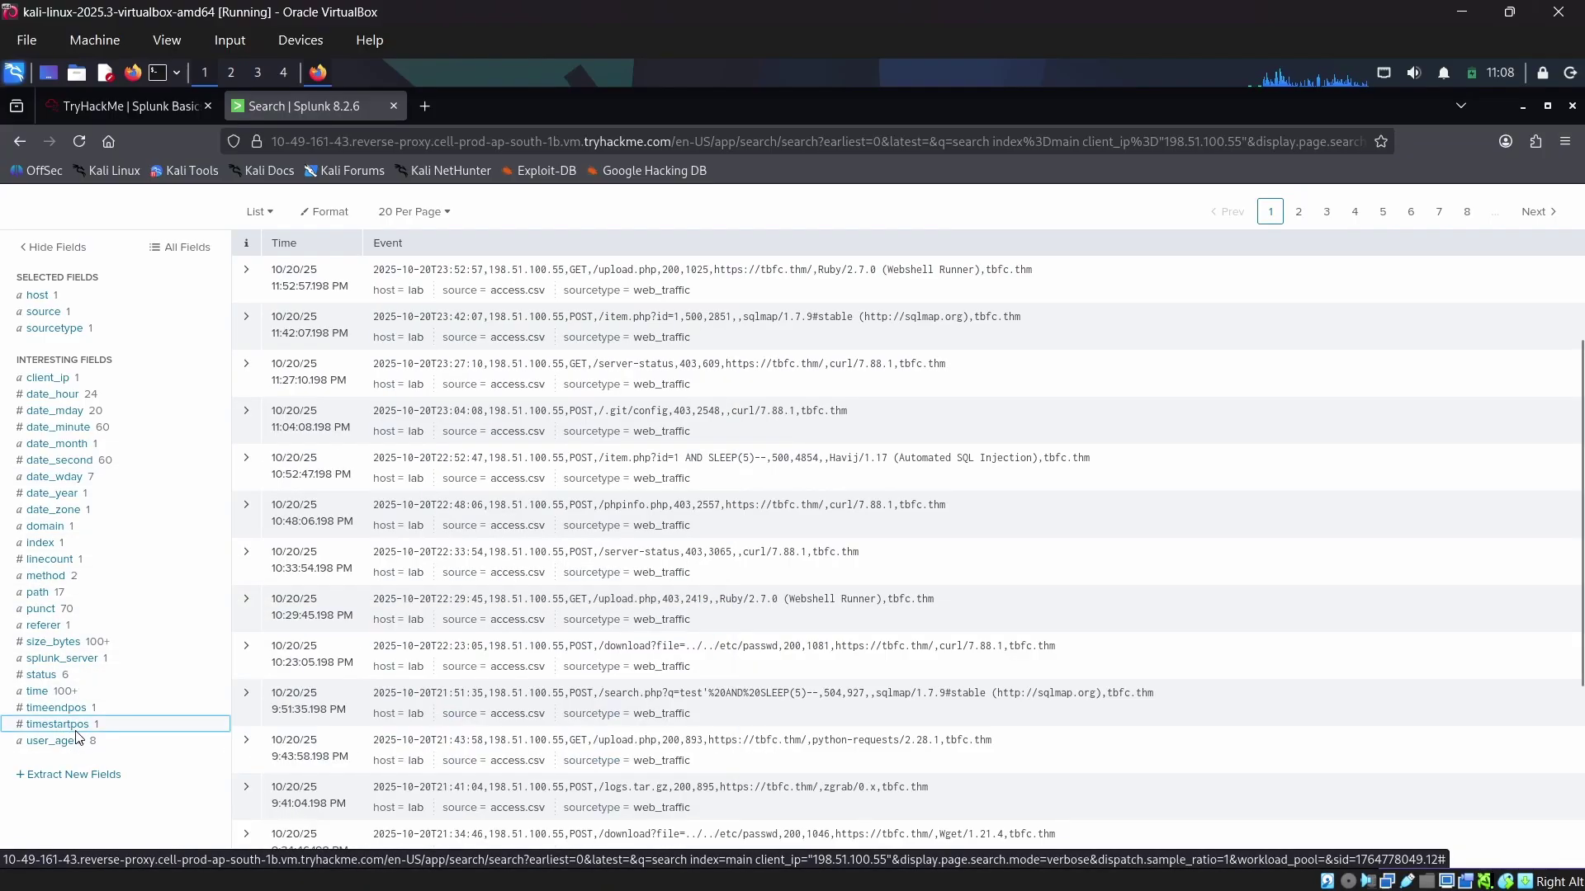
pyautogui.click(81, 661)
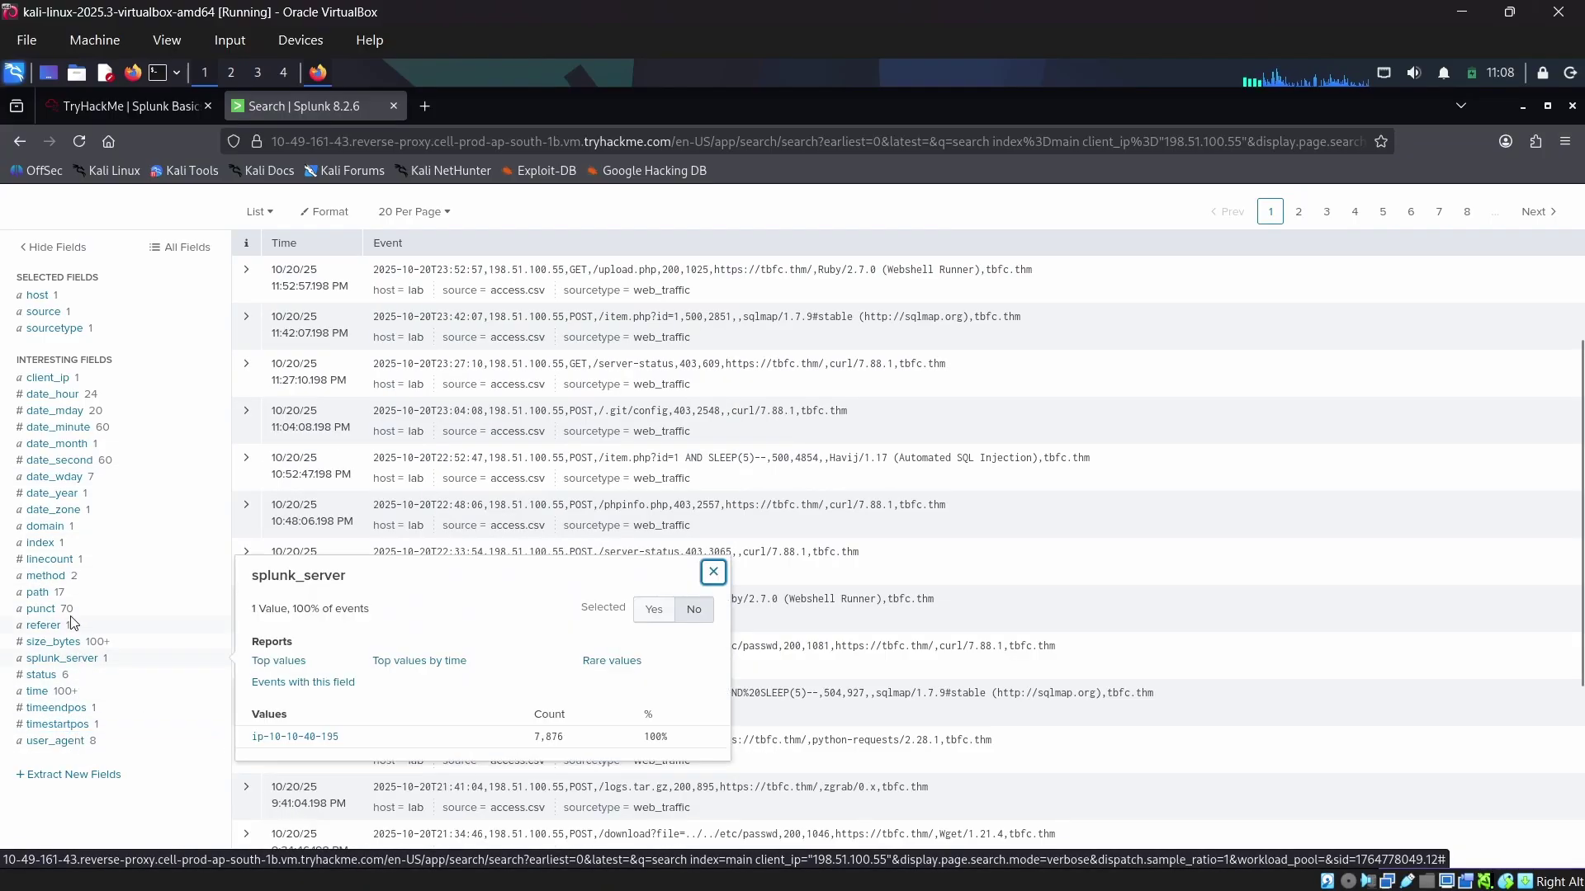
pyautogui.click(58, 743)
pyautogui.click(68, 708)
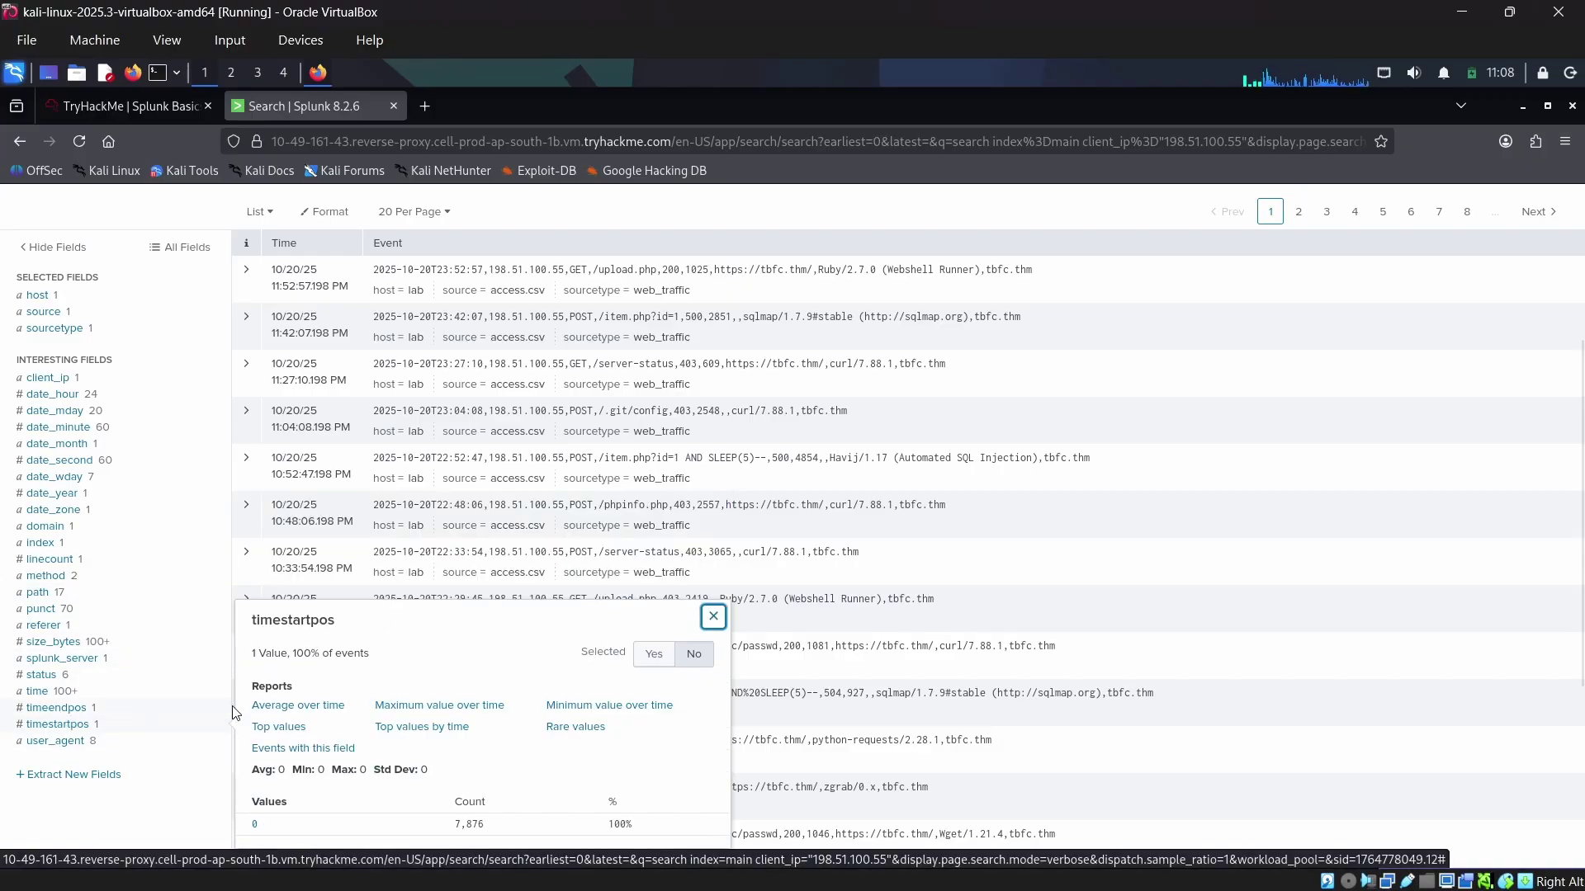
pyautogui.click(37, 692)
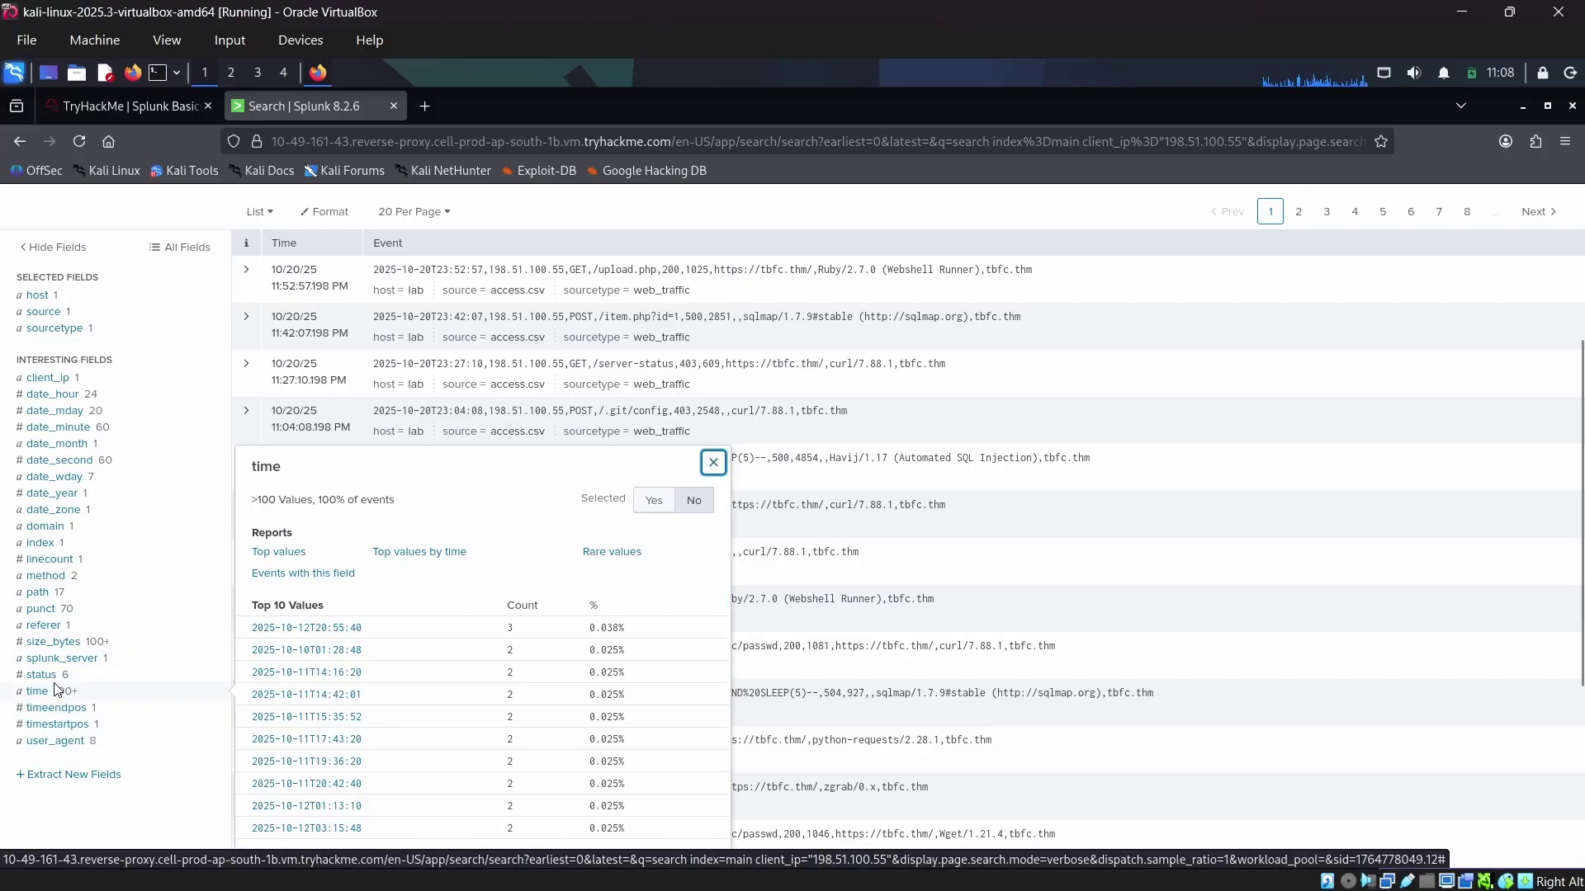
pyautogui.scroll(-2, 457, 639)
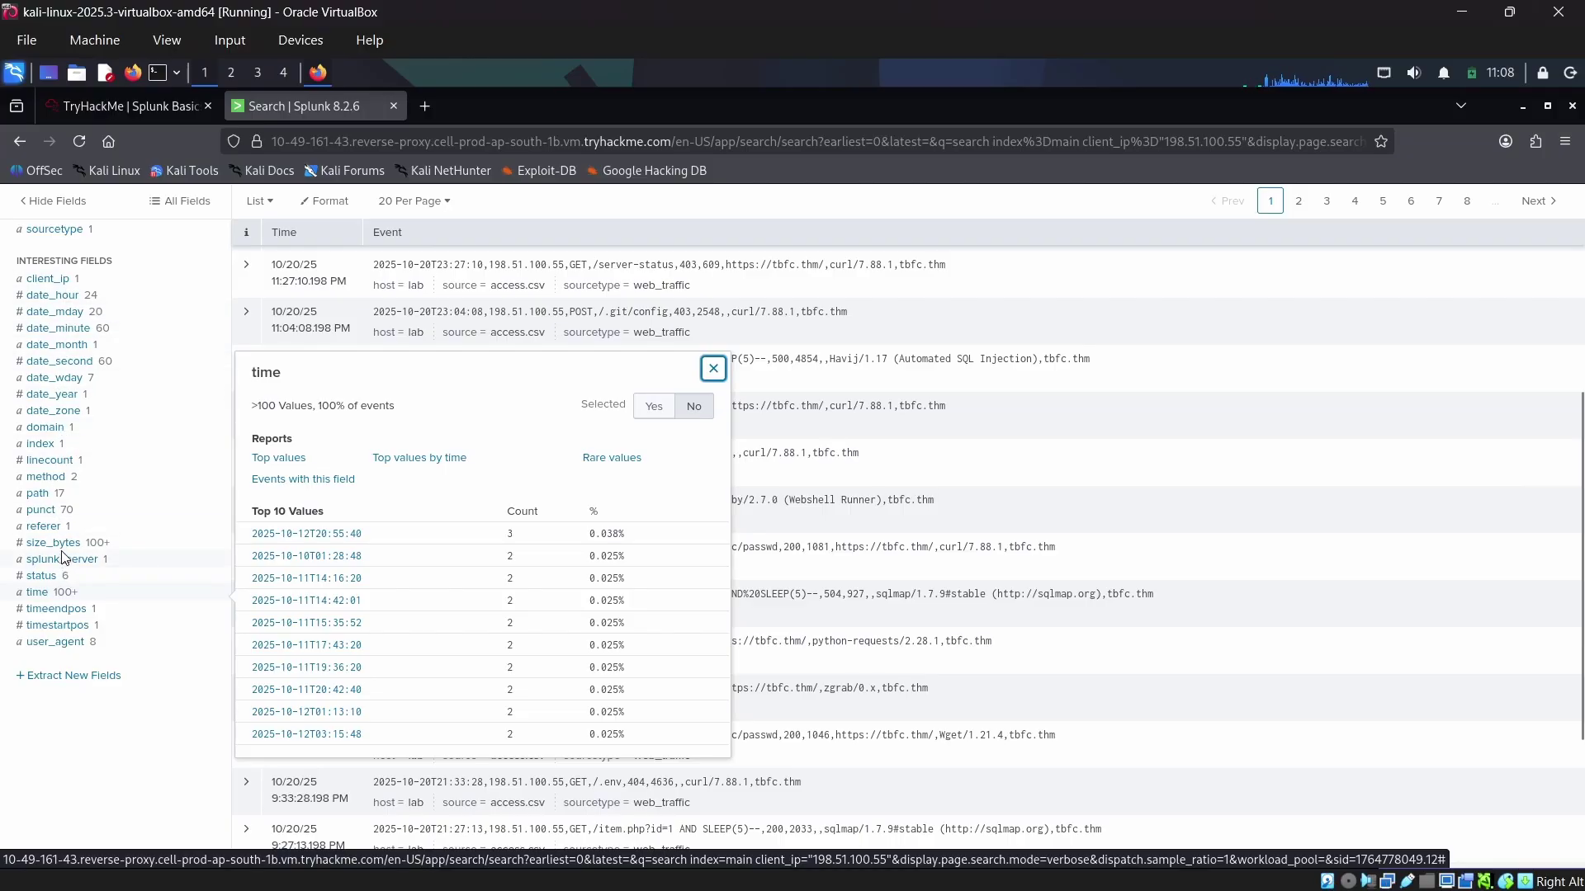
# Step: Narrow the client_ip 198.51.100.55 search to events with date_wday=sunday
pyautogui.click(63, 509)
pyautogui.click(65, 460)
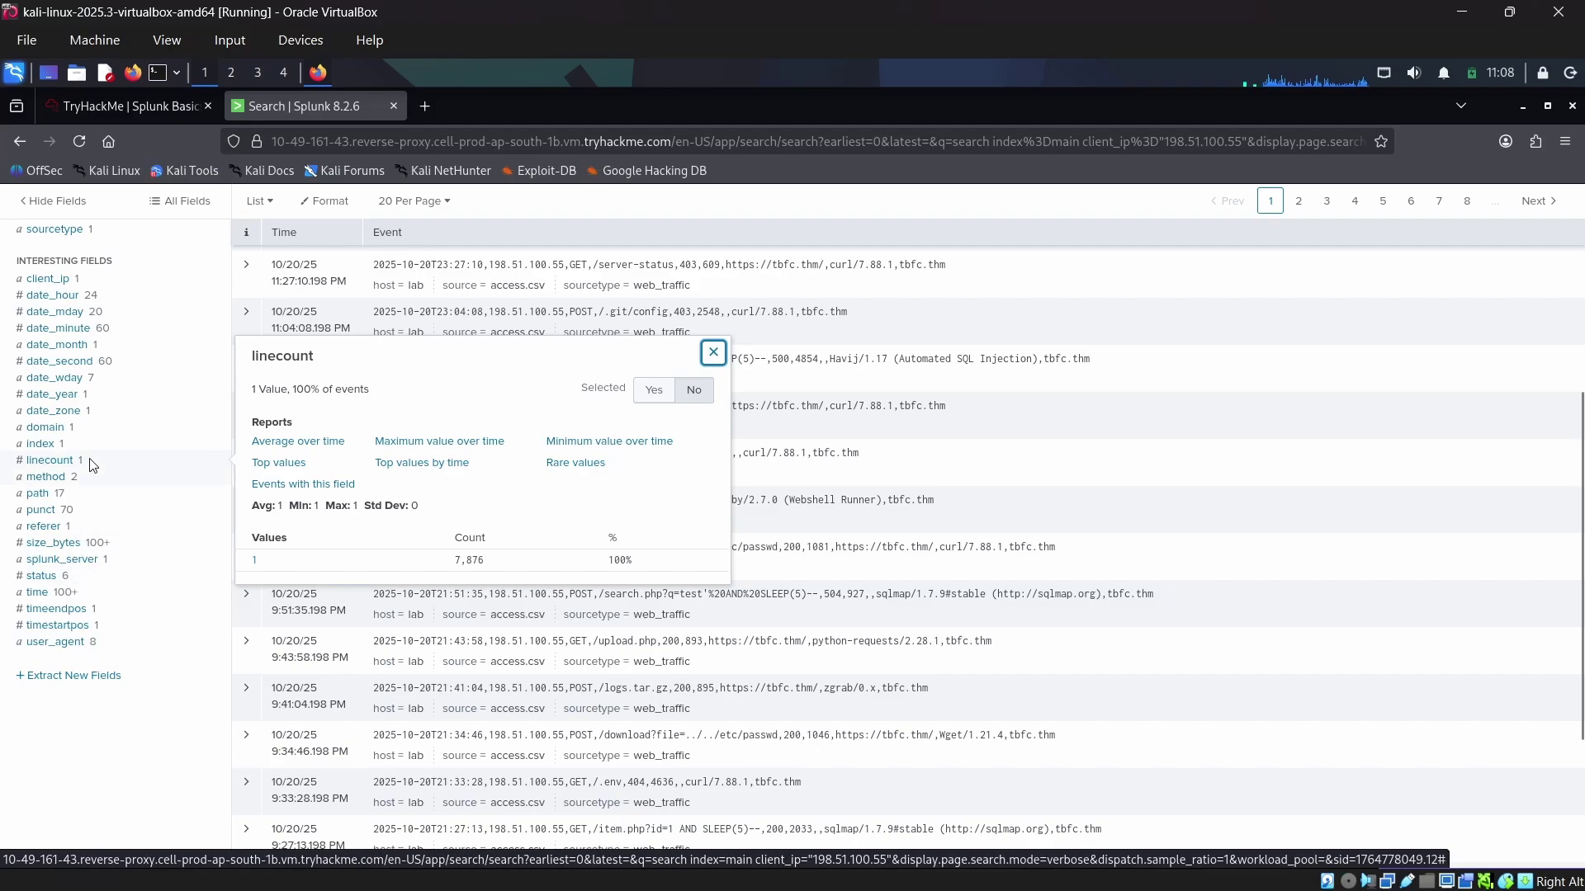
pyautogui.click(77, 376)
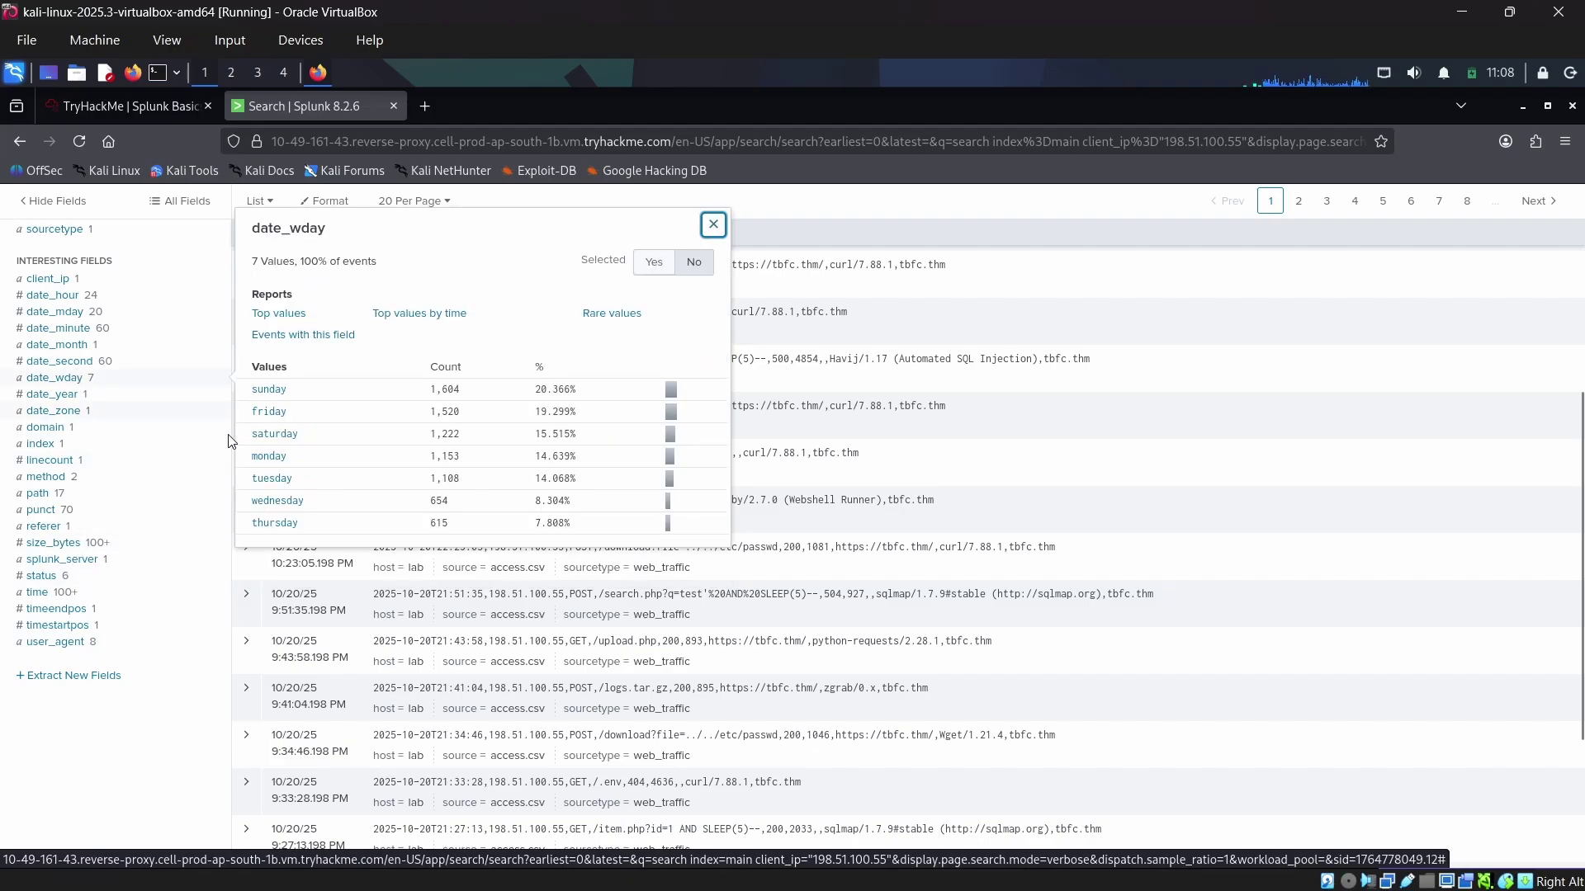
pyautogui.click(269, 390)
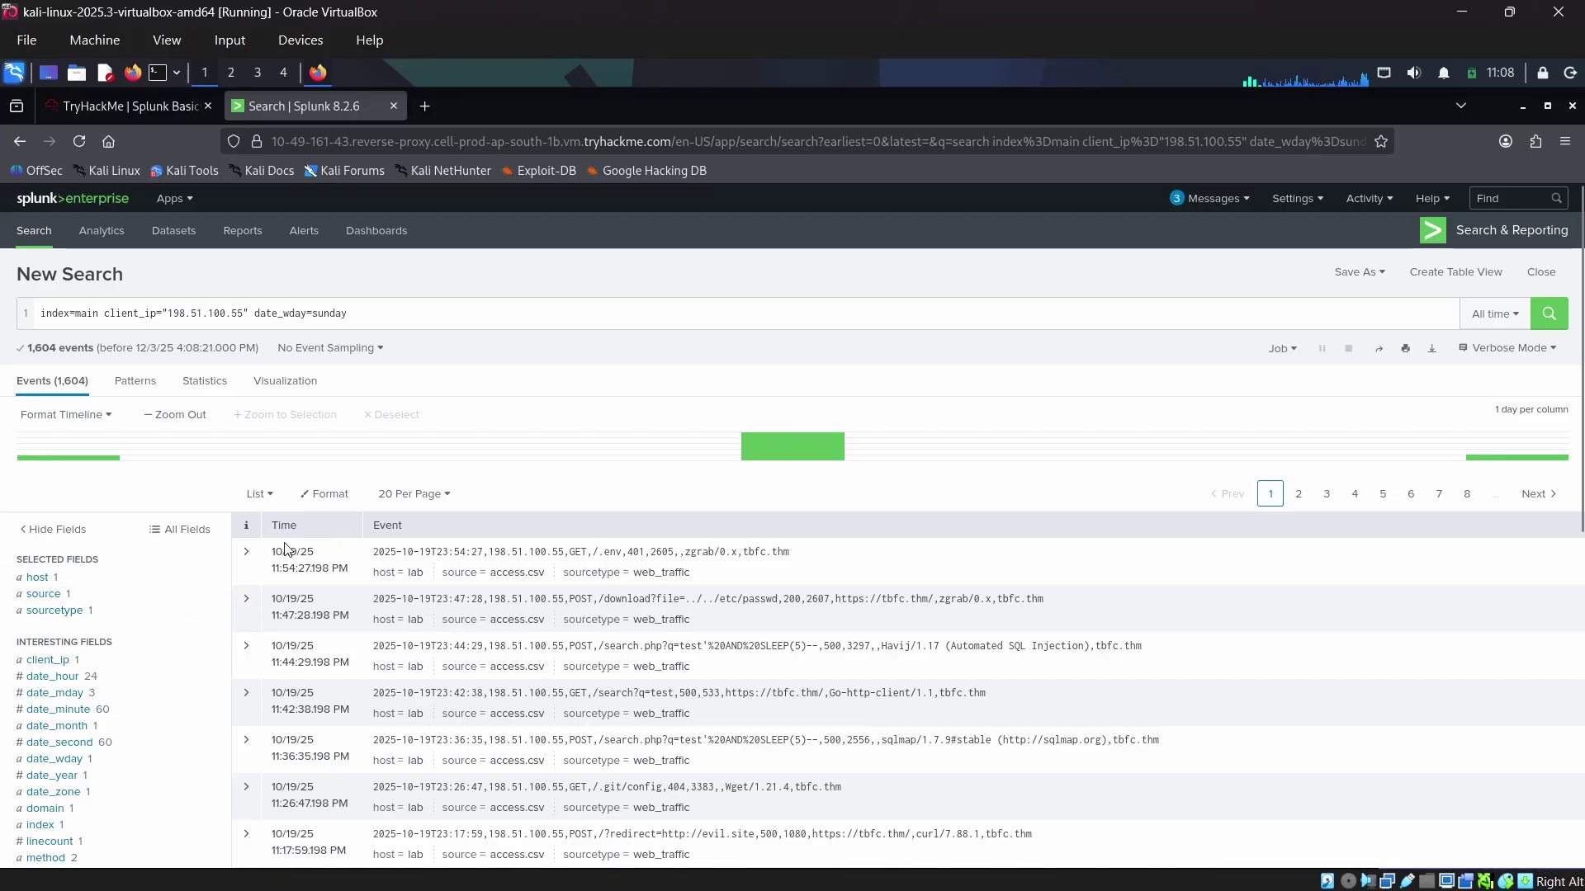
# Step: Examine the date_mday, date_second and date_month values of the Sunday events
pyautogui.scroll(-2, 165, 578)
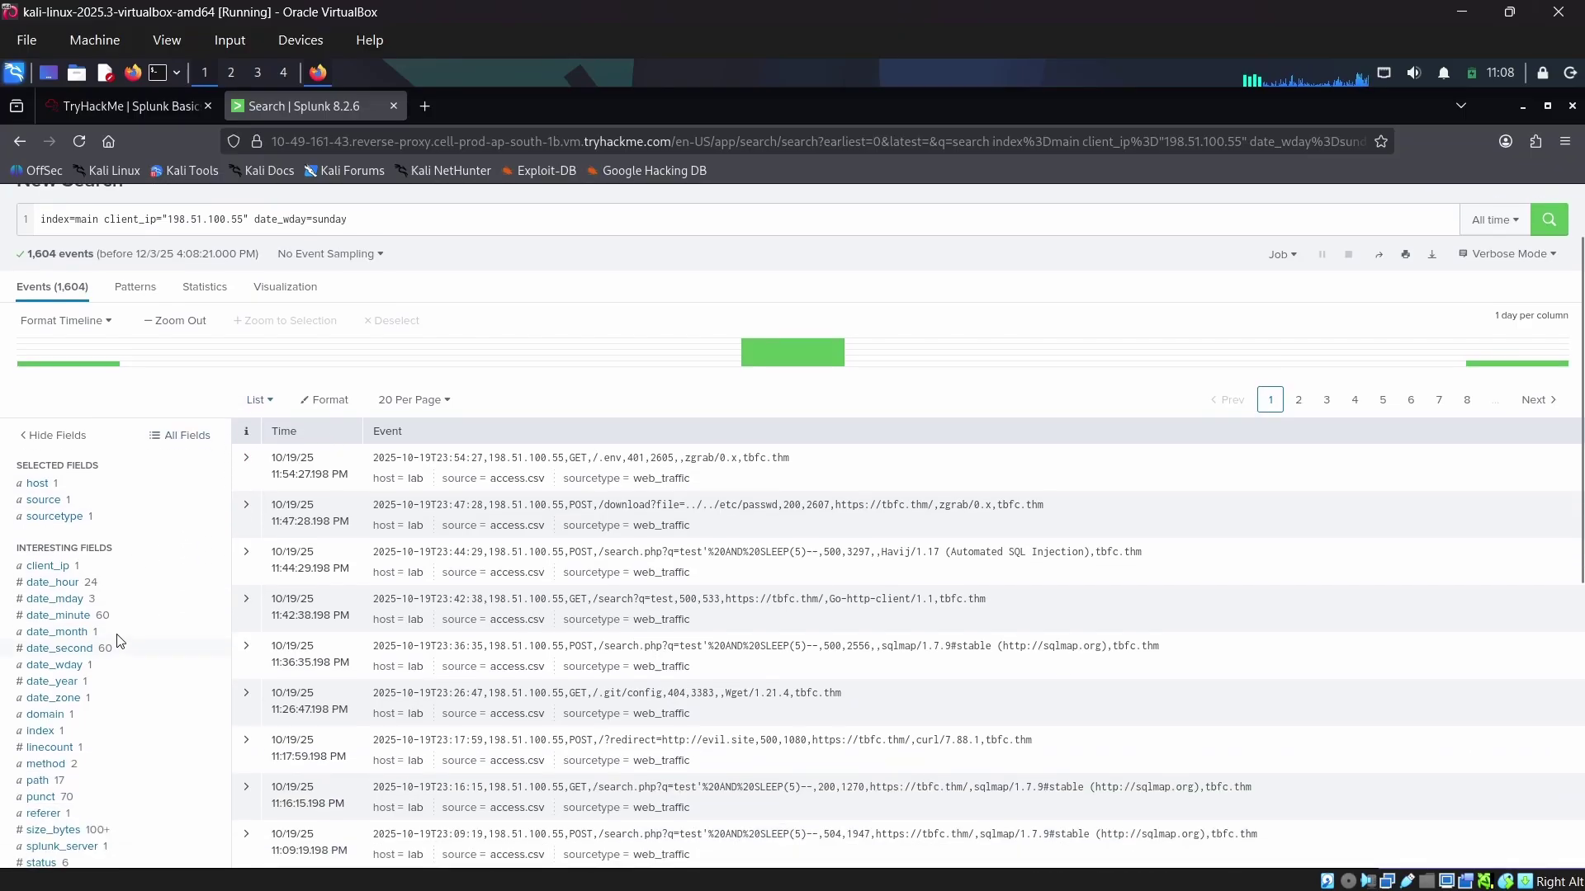
pyautogui.click(104, 589)
pyautogui.click(71, 604)
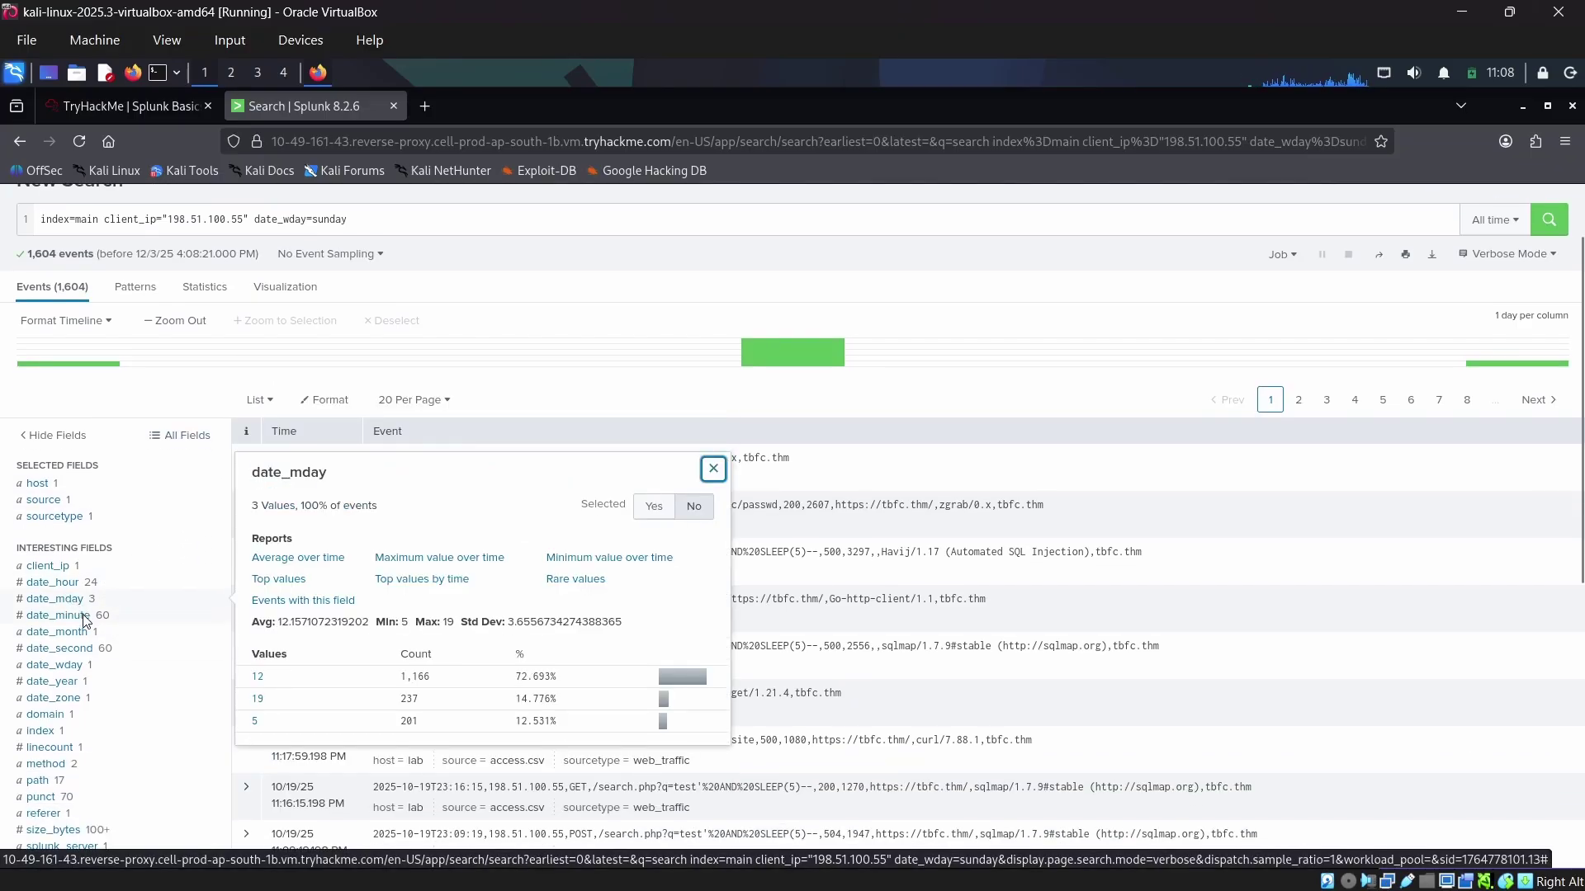
pyautogui.click(86, 615)
pyautogui.scroll(-2, 90, 619)
pyautogui.click(91, 558)
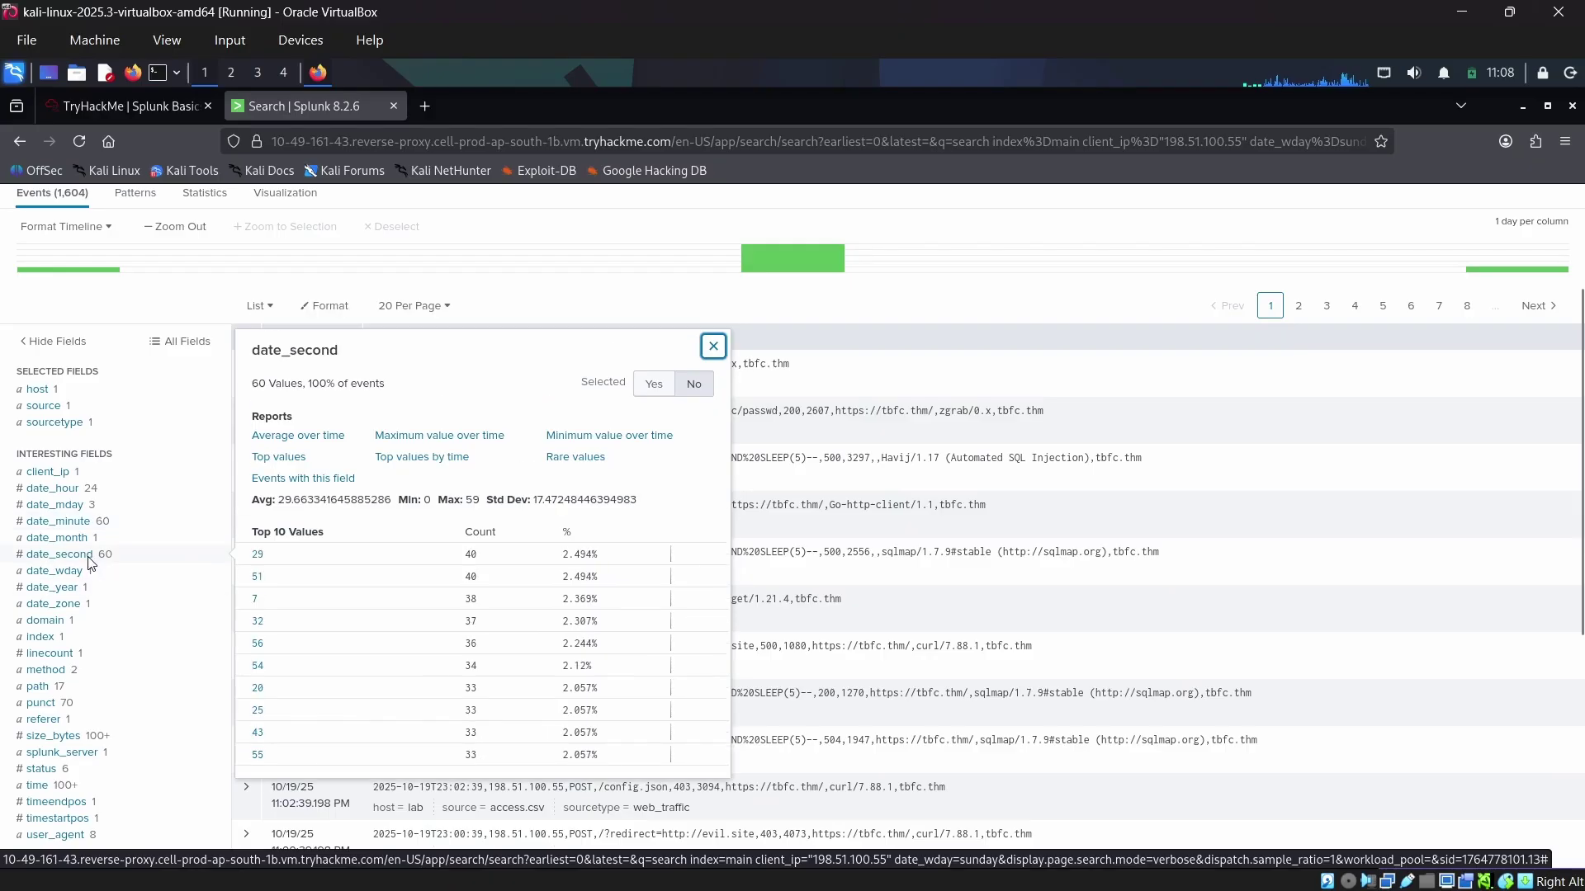
pyautogui.click(83, 539)
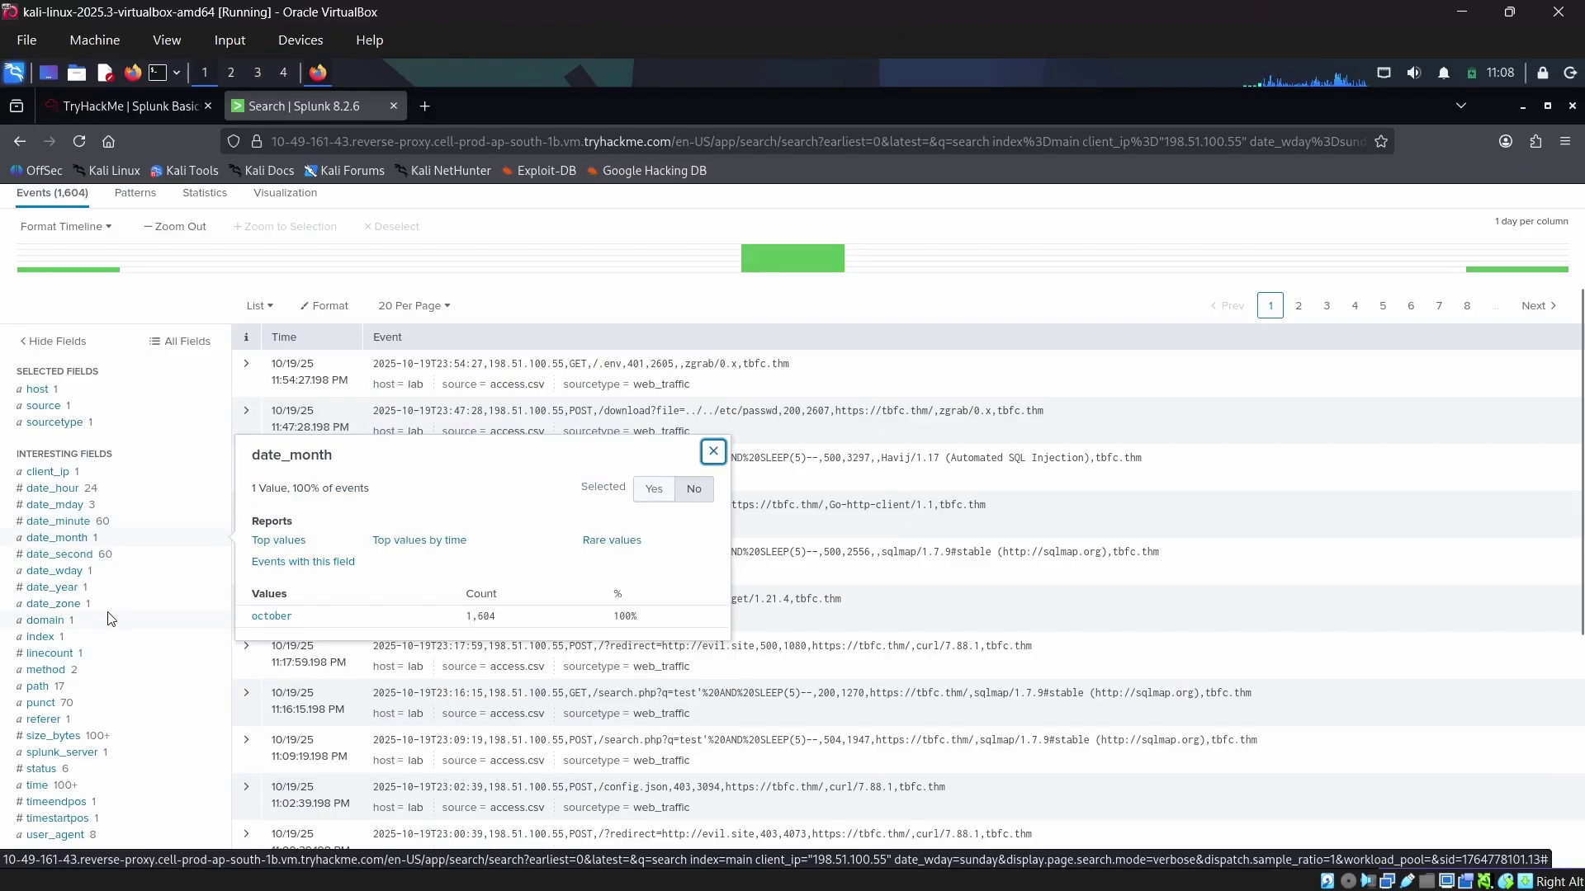
# Step: Copy the date 2025-10-12 from the time field's top value and submit it as the peak traffic day in the TryHackMe room
pyautogui.scroll(-2, 107, 608)
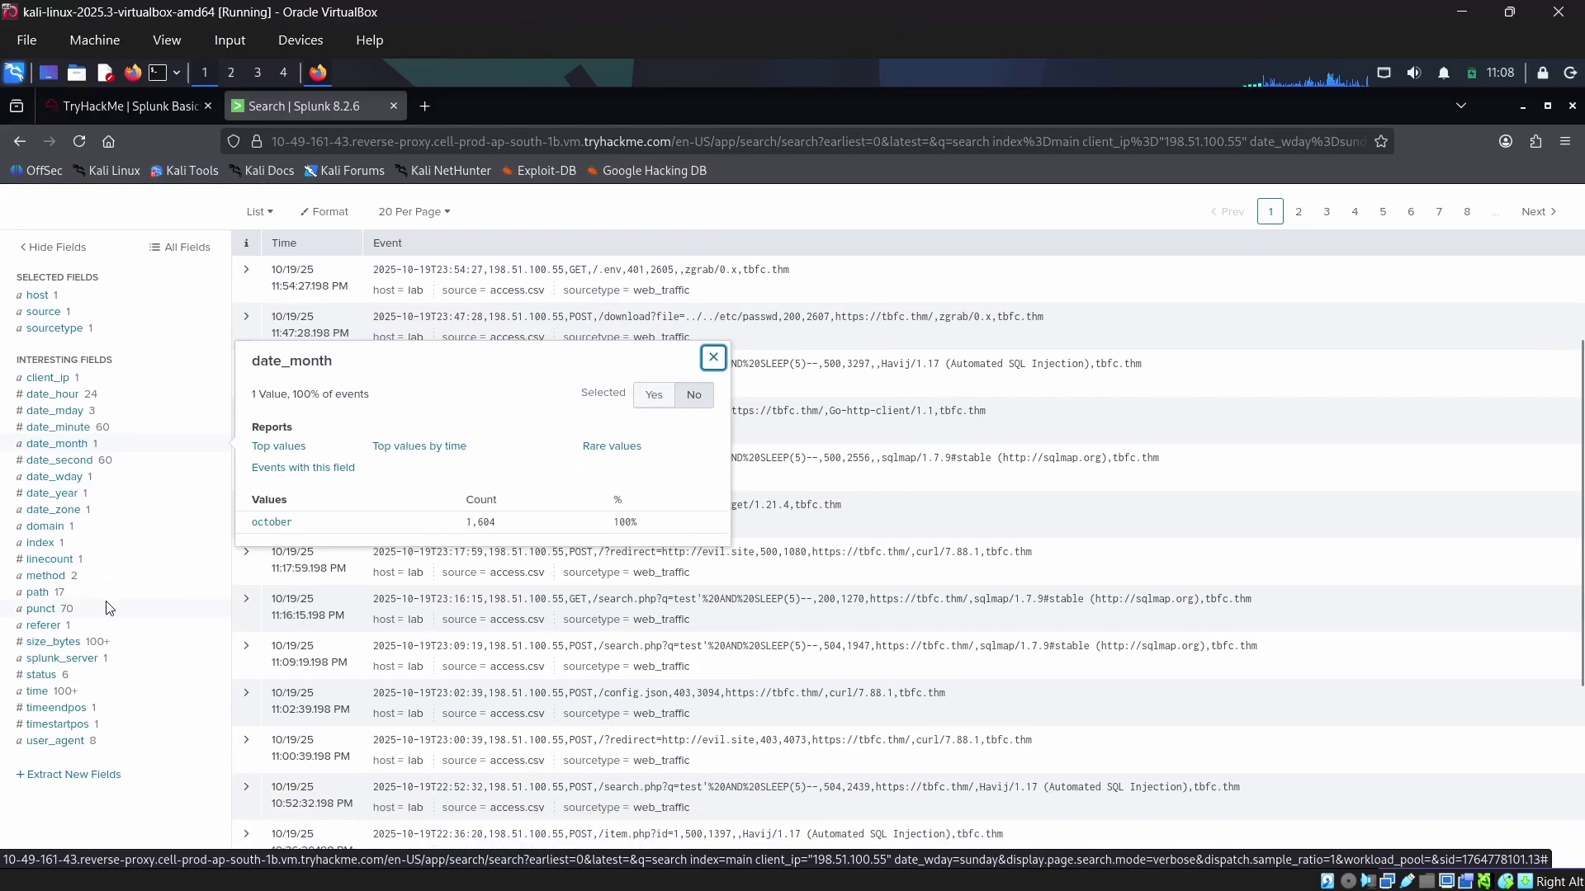
pyautogui.click(112, 693)
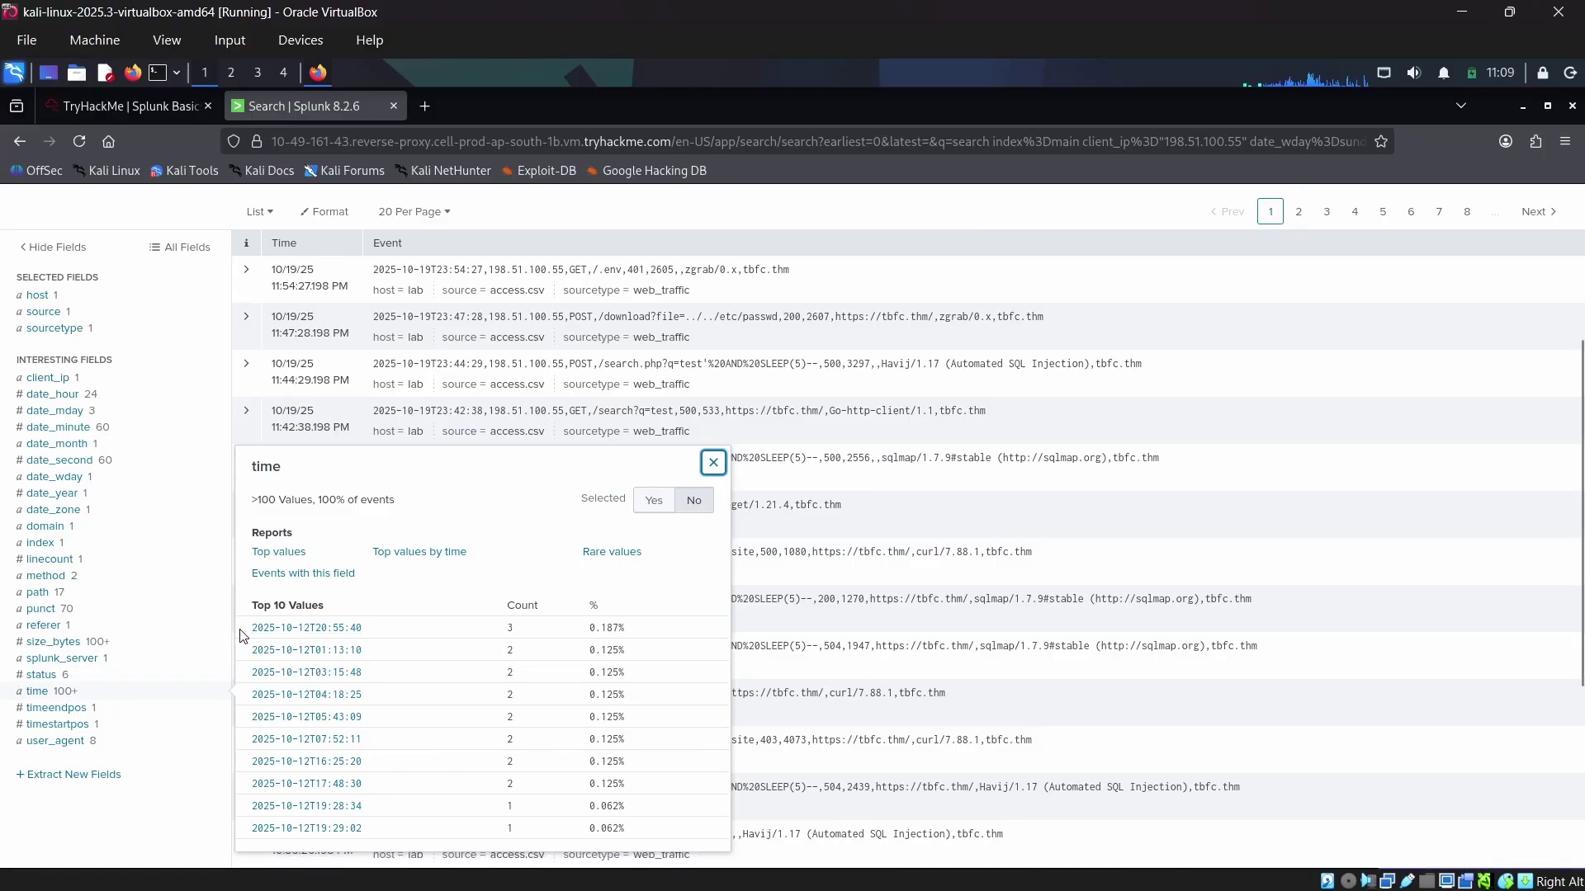
pyautogui.moveTo(252, 628); pyautogui.dragTo(308, 637)
pyautogui.hotkey('ctrl', 'c')
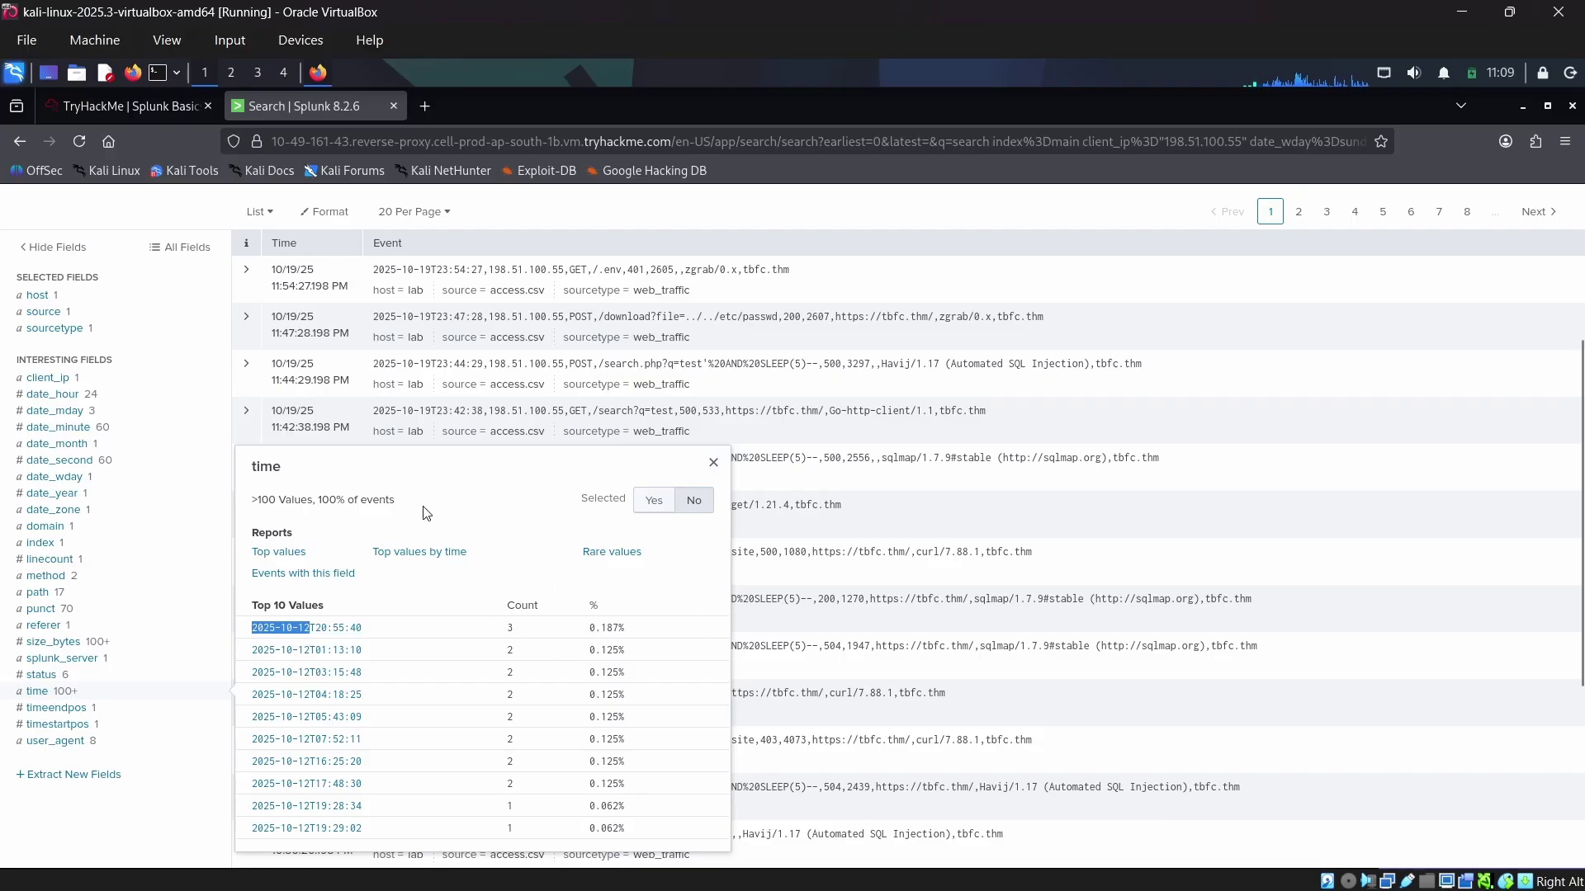
pyautogui.click(160, 108)
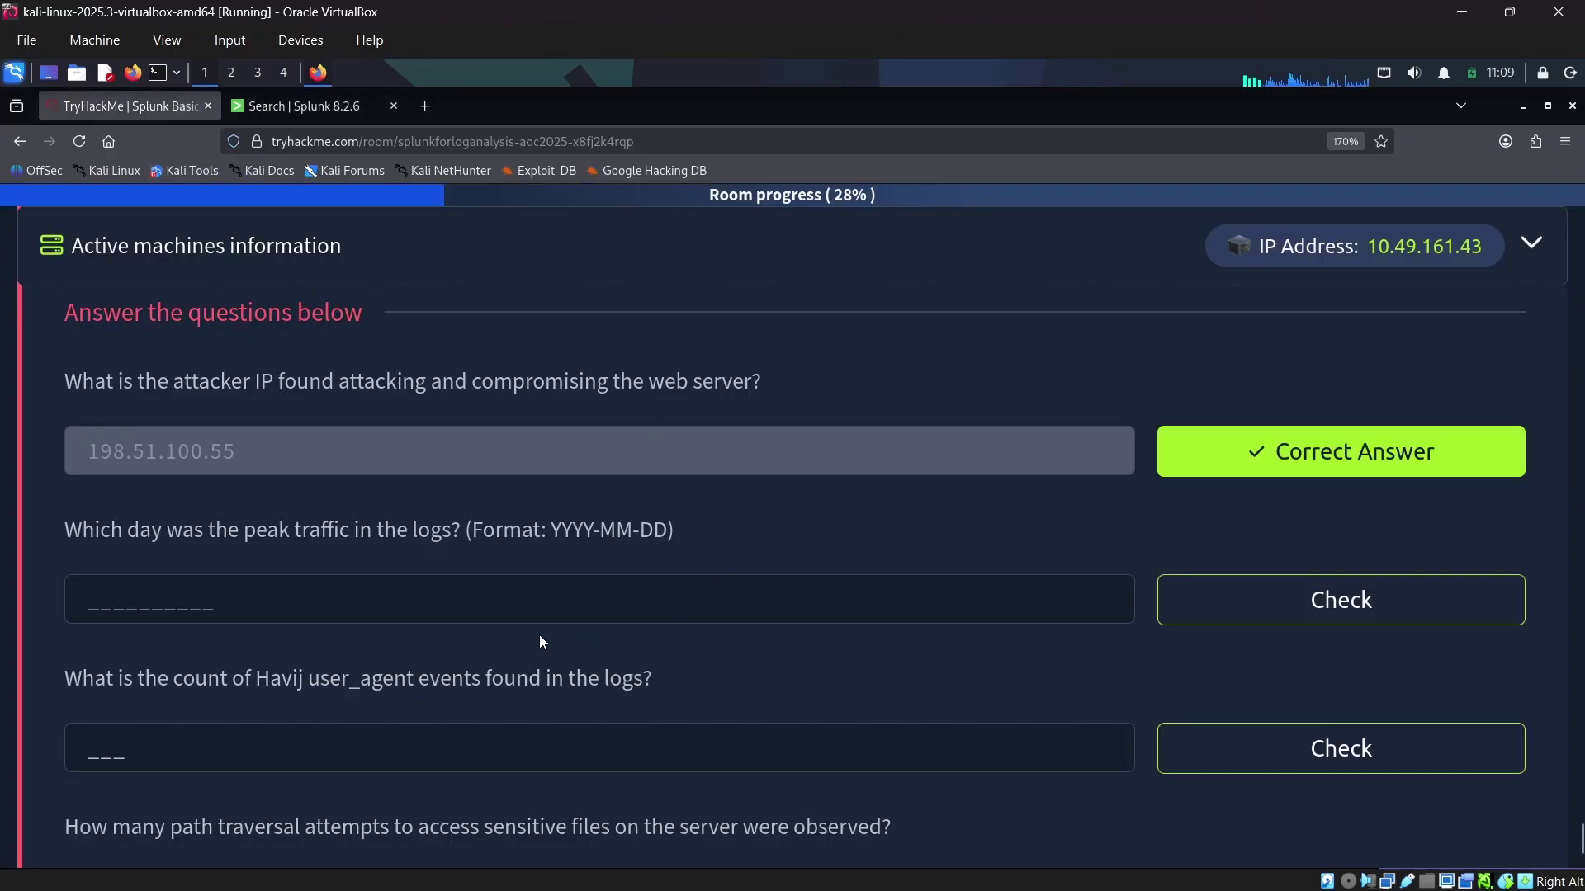
pyautogui.click(409, 602)
pyautogui.hotkey('ctrl', 'v')
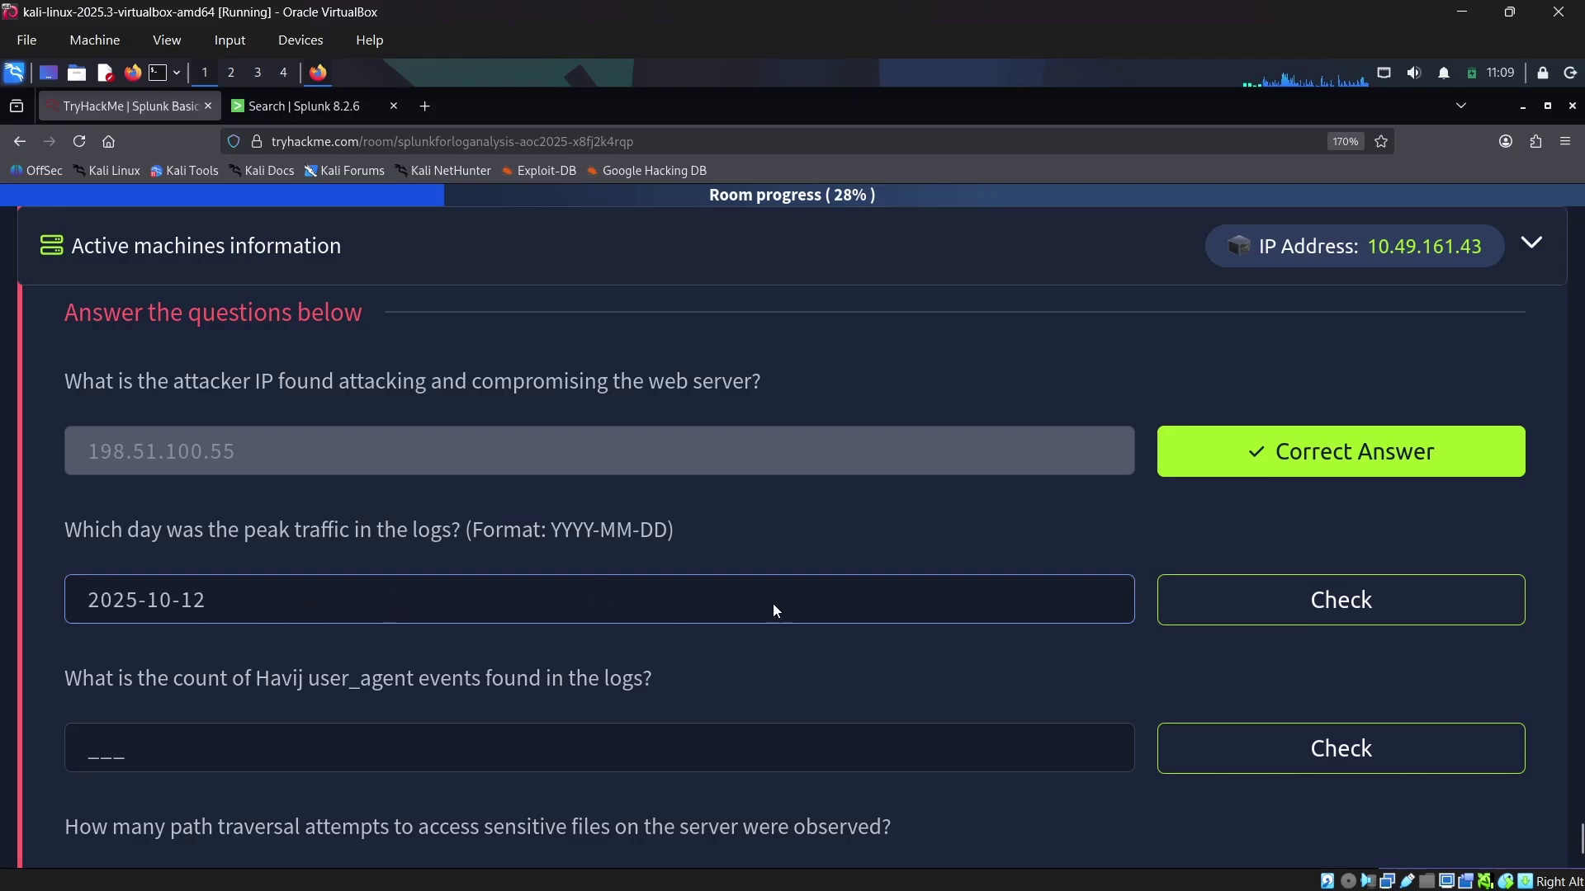
pyautogui.click(1347, 609)
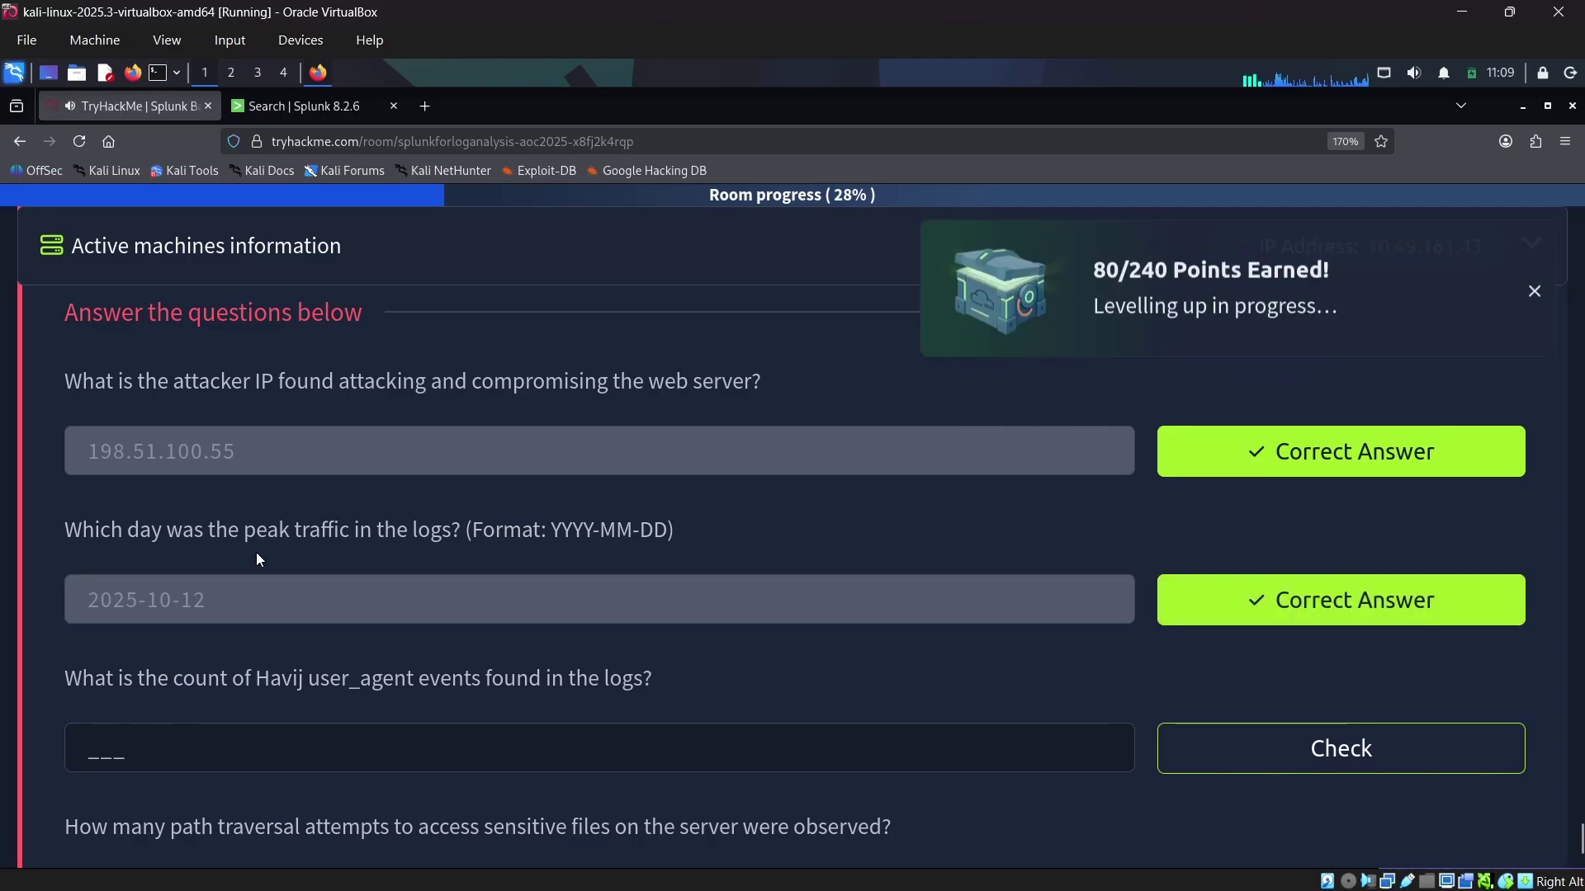
# Step: Return to Splunk and review the Sunday search and the event count of the time field's top value
pyautogui.click(309, 96)
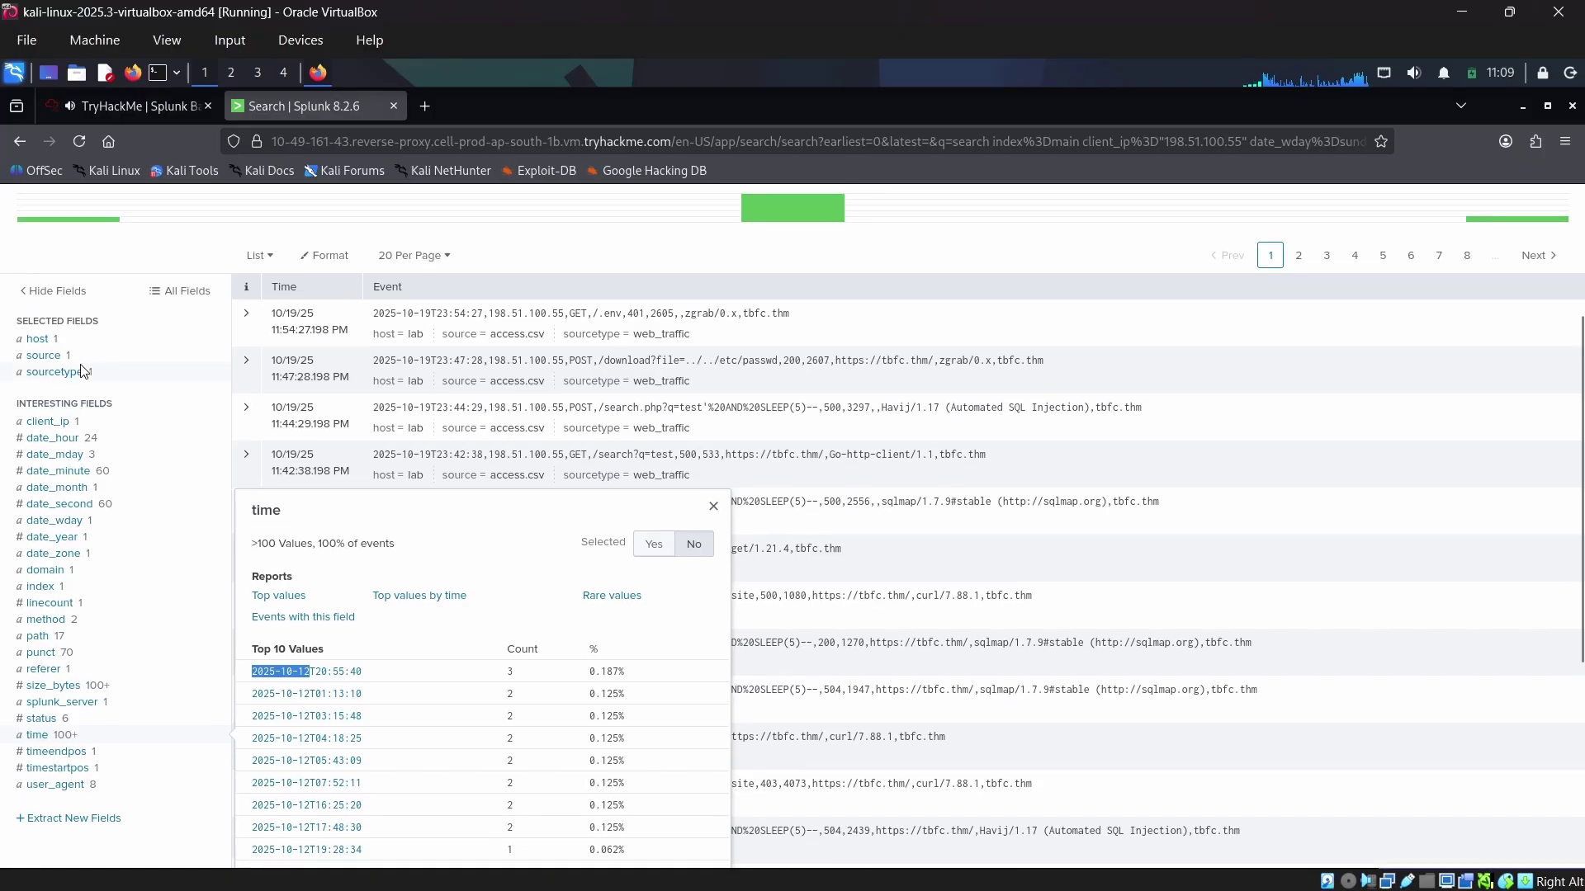
pyautogui.scroll(4, 190, 339)
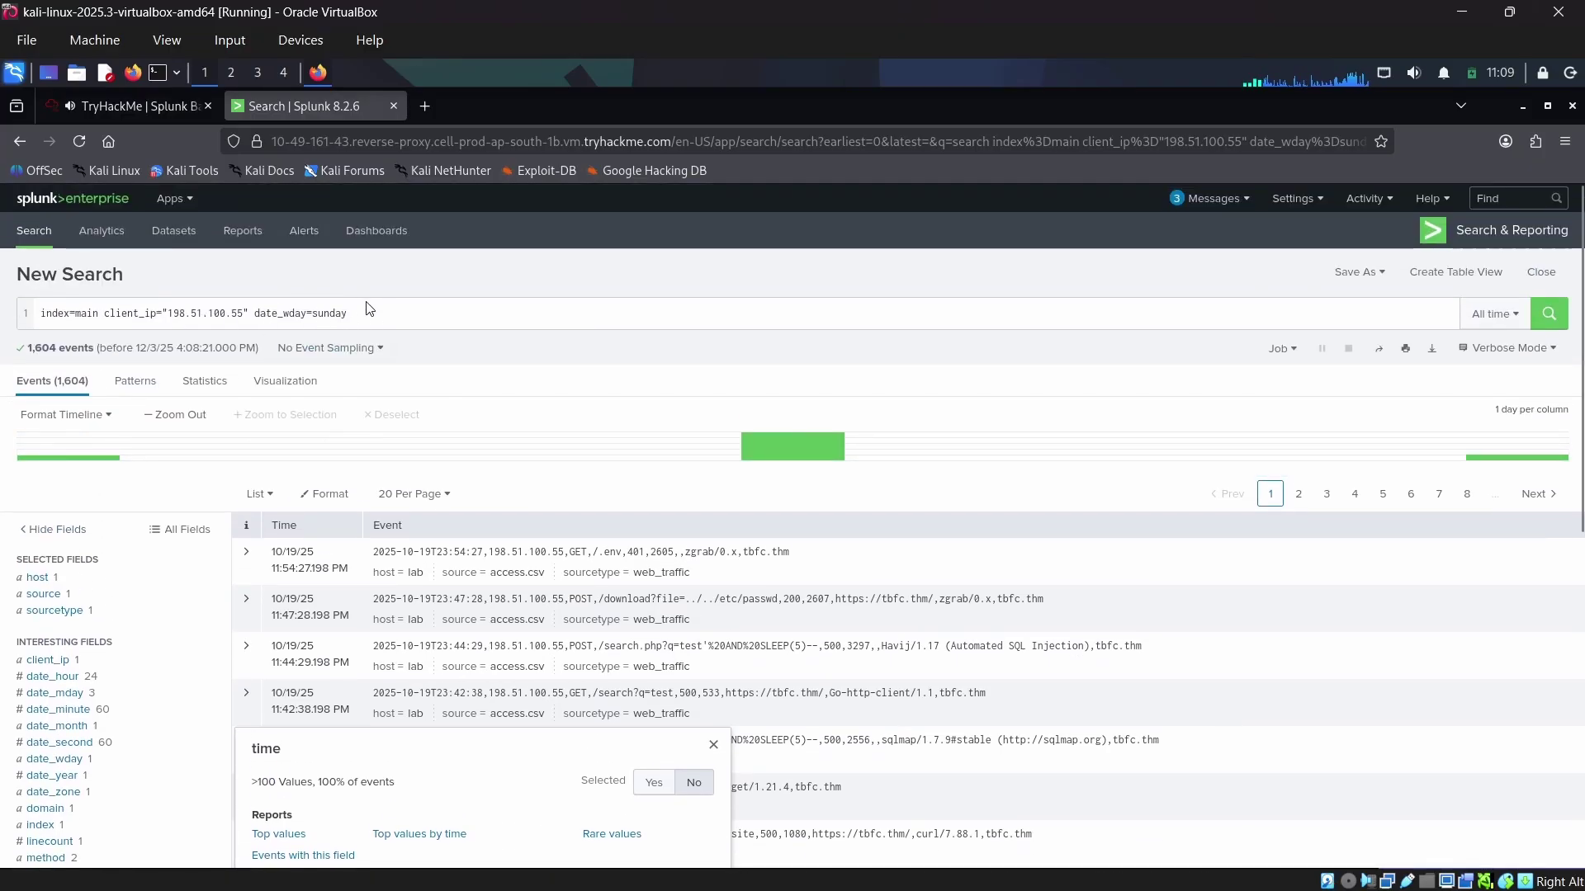
pyautogui.scroll(-2, 213, 682)
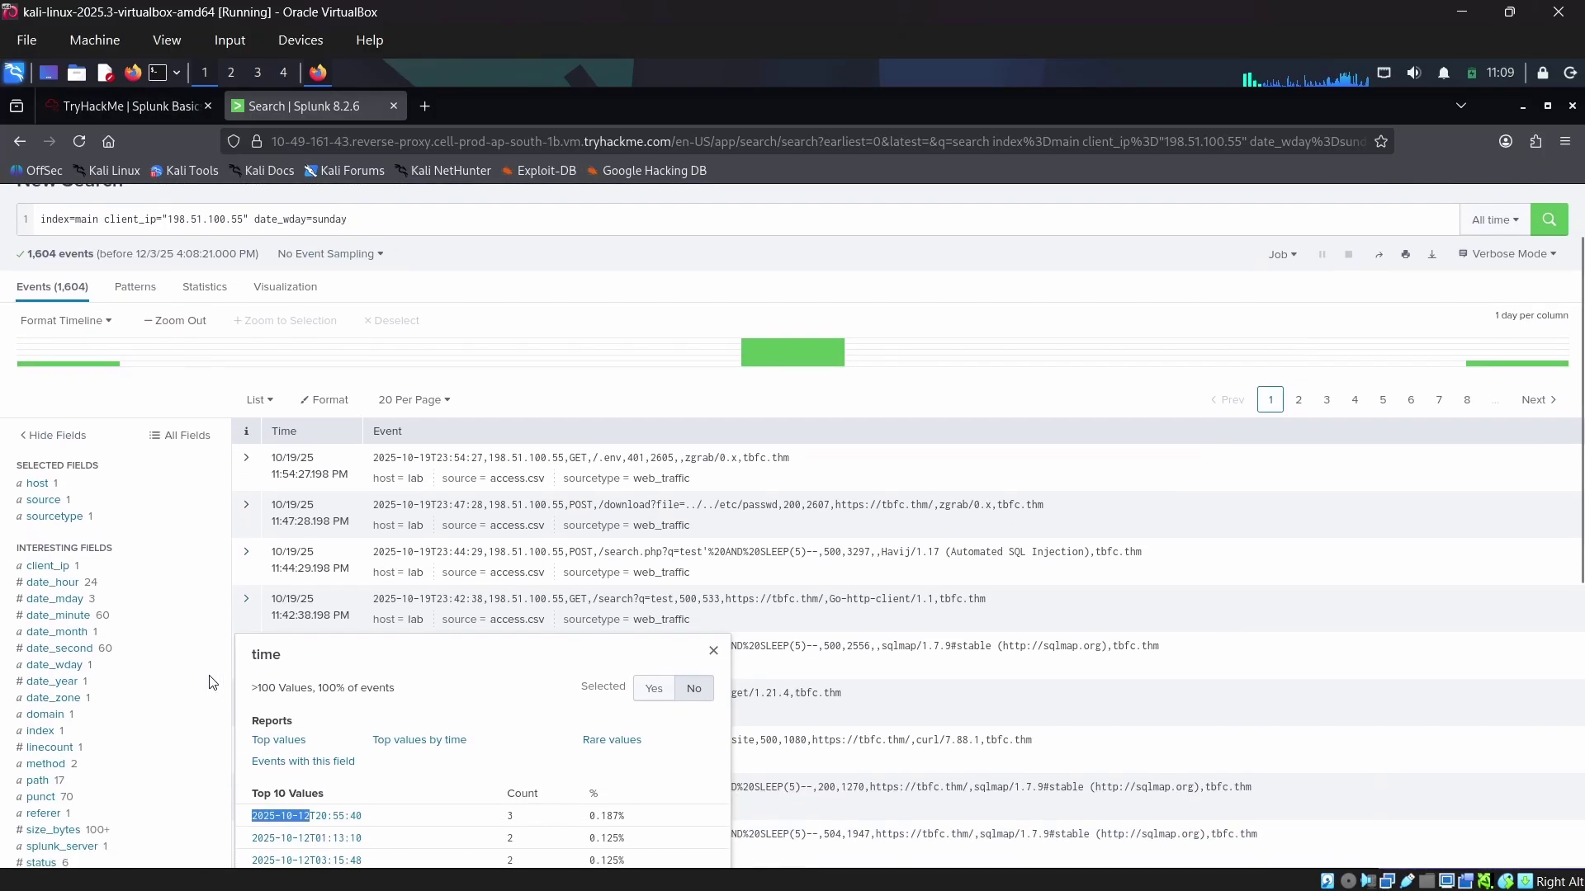
pyautogui.scroll(-4, 105, 815)
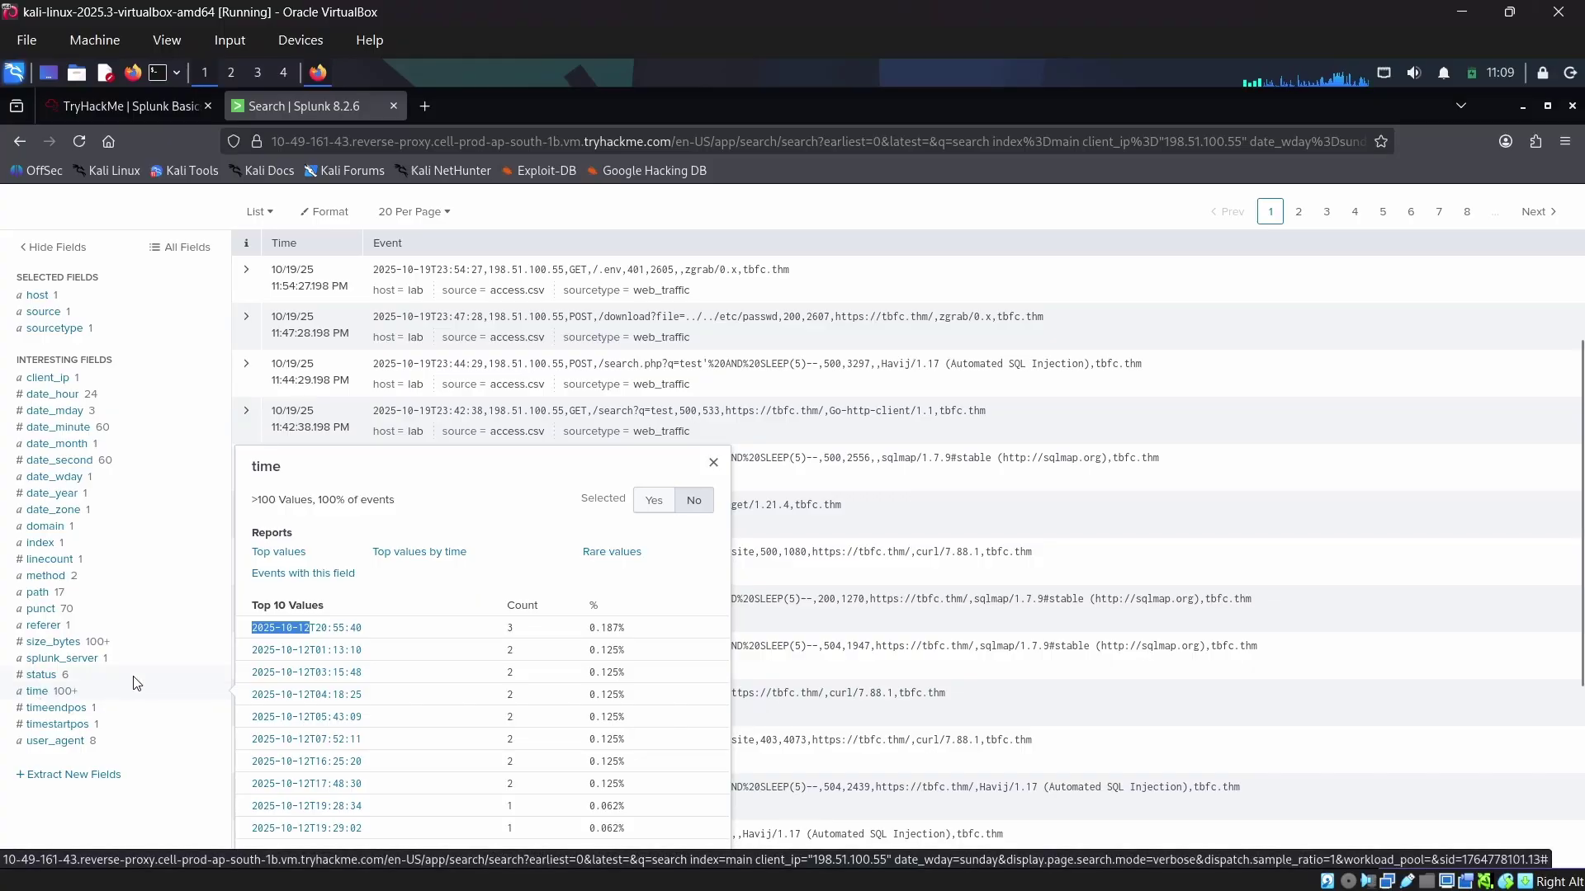
pyautogui.doubleClick(509, 629)
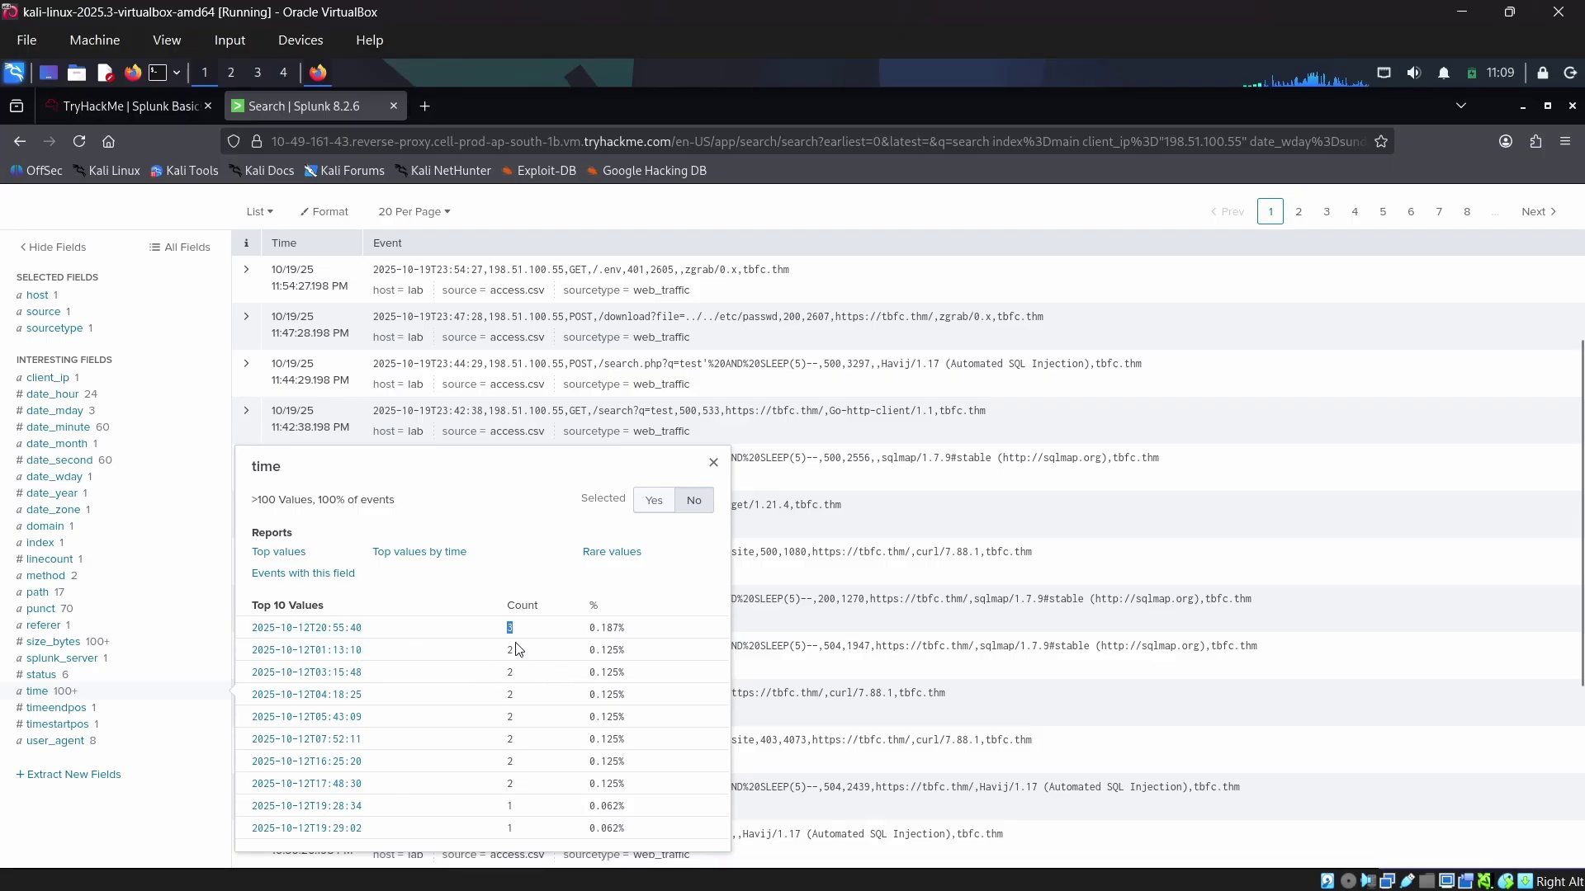
# Step: Switch to the TryHackMe room and highlight Havij and user_agent in the question about the event count
pyautogui.click(151, 110)
pyautogui.scroll(-2, 419, 654)
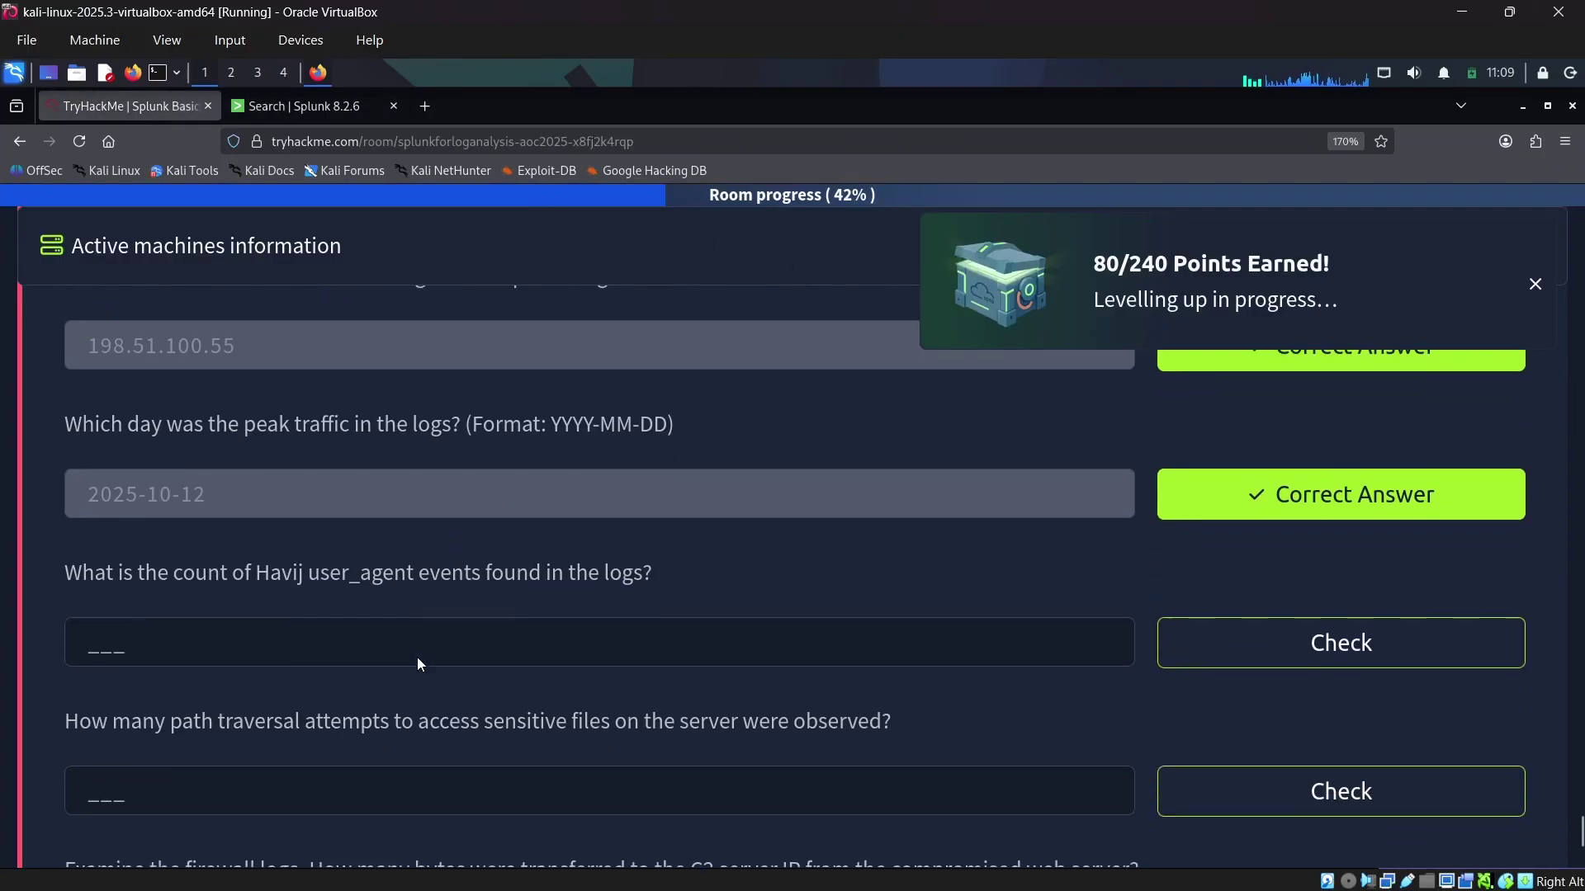
pyautogui.click(317, 641)
pyautogui.moveTo(256, 564); pyautogui.dragTo(308, 572)
pyautogui.doubleClick(395, 578)
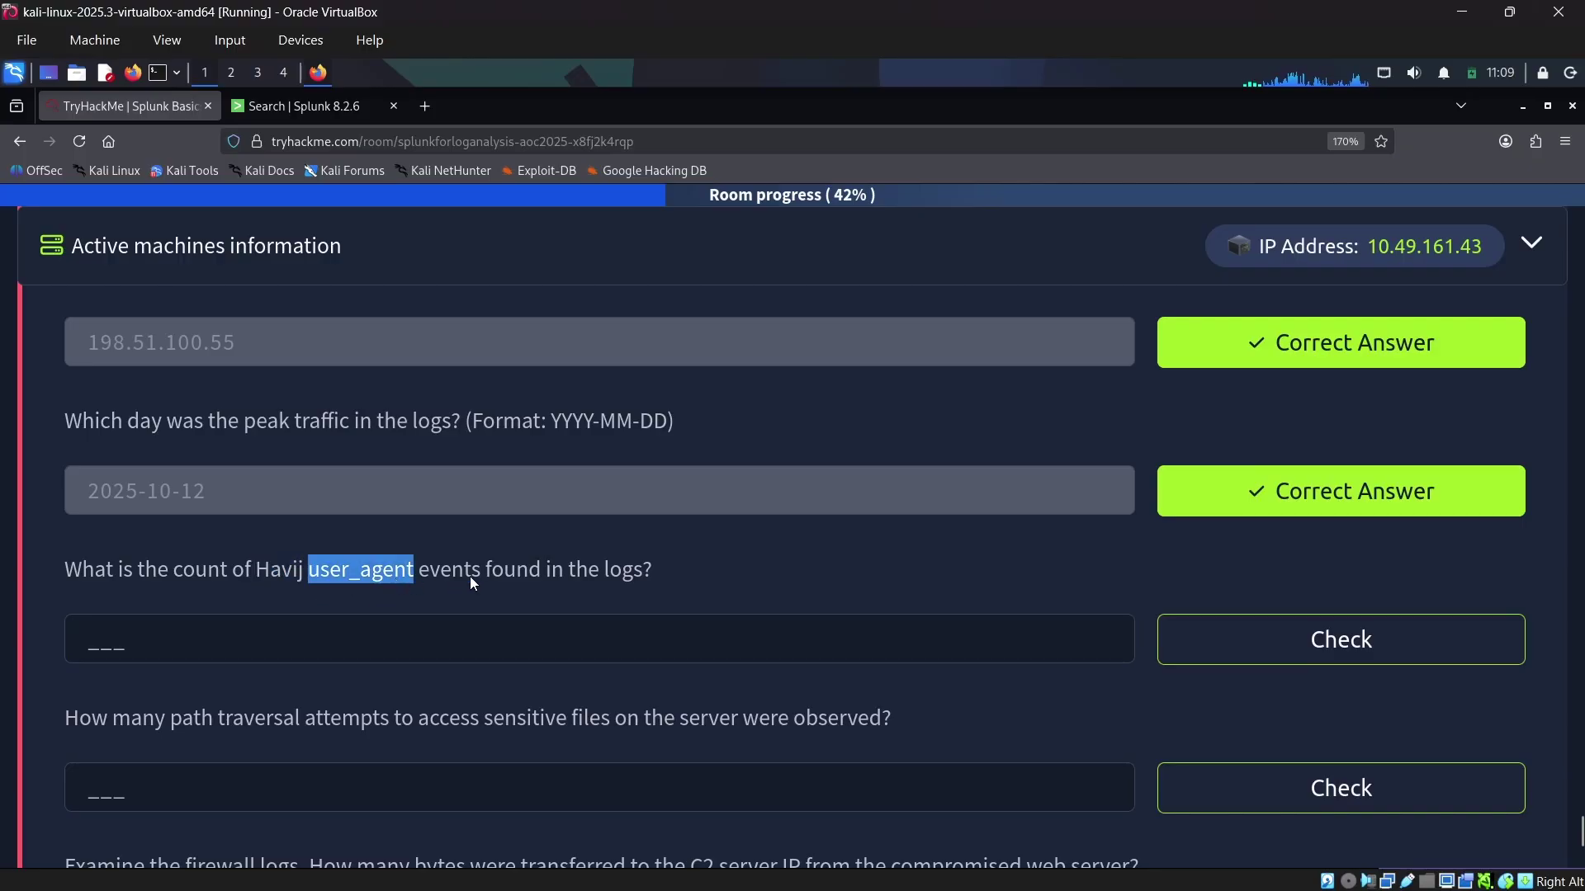
# Step: Switch to Splunk and copy the Havij/1.17 (Automated SQL Injection) event count from the user_agent values of the Sunday search
pyautogui.doubleClick(294, 572)
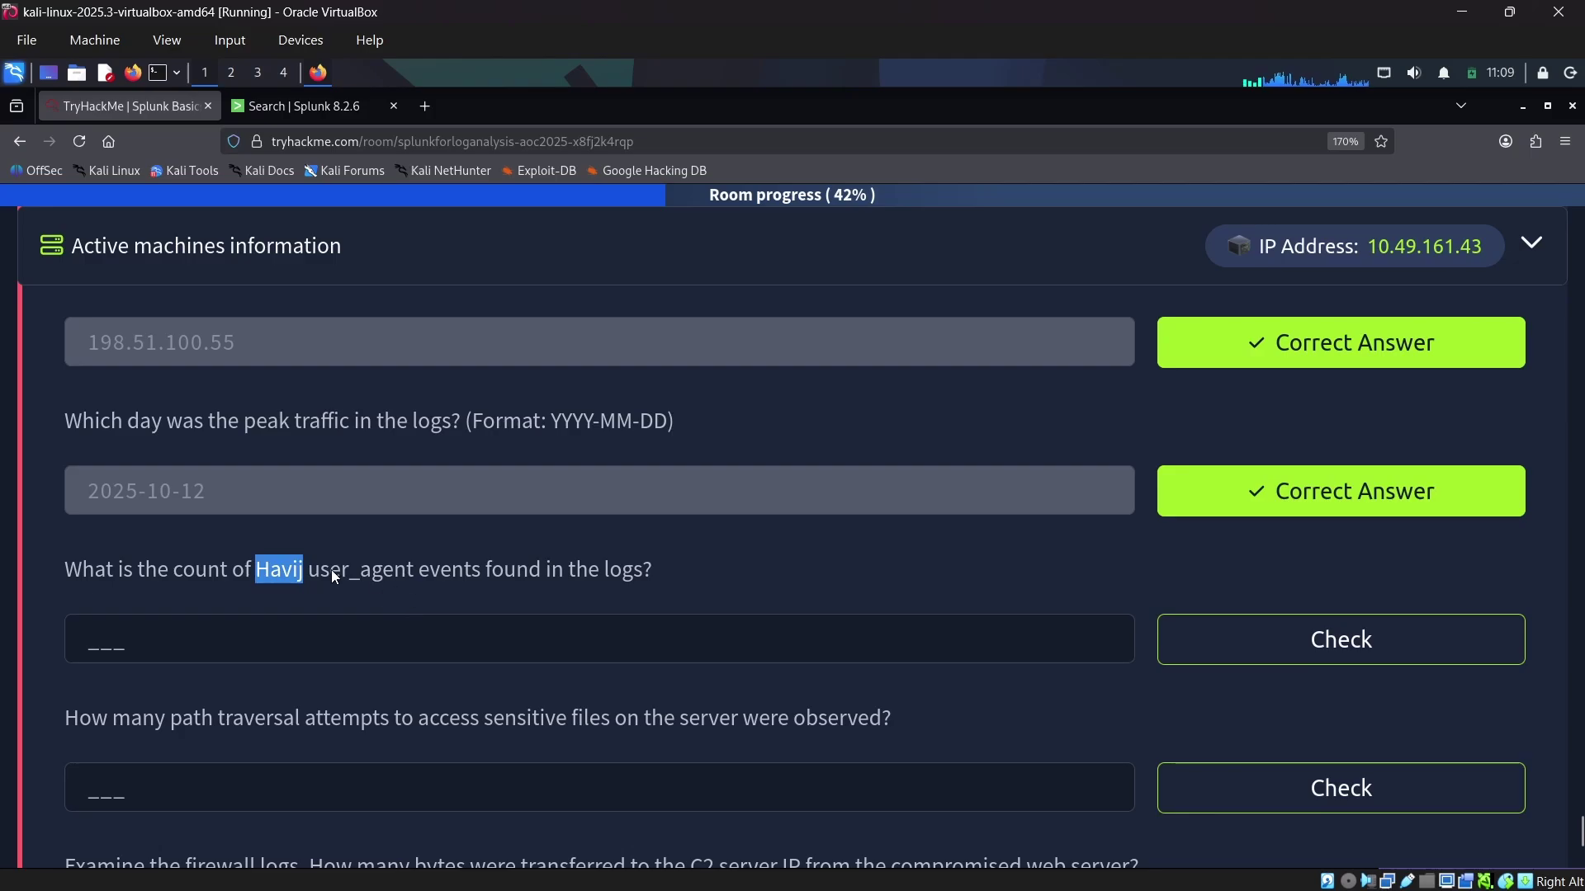
pyautogui.doubleClick(369, 575)
pyautogui.click(301, 106)
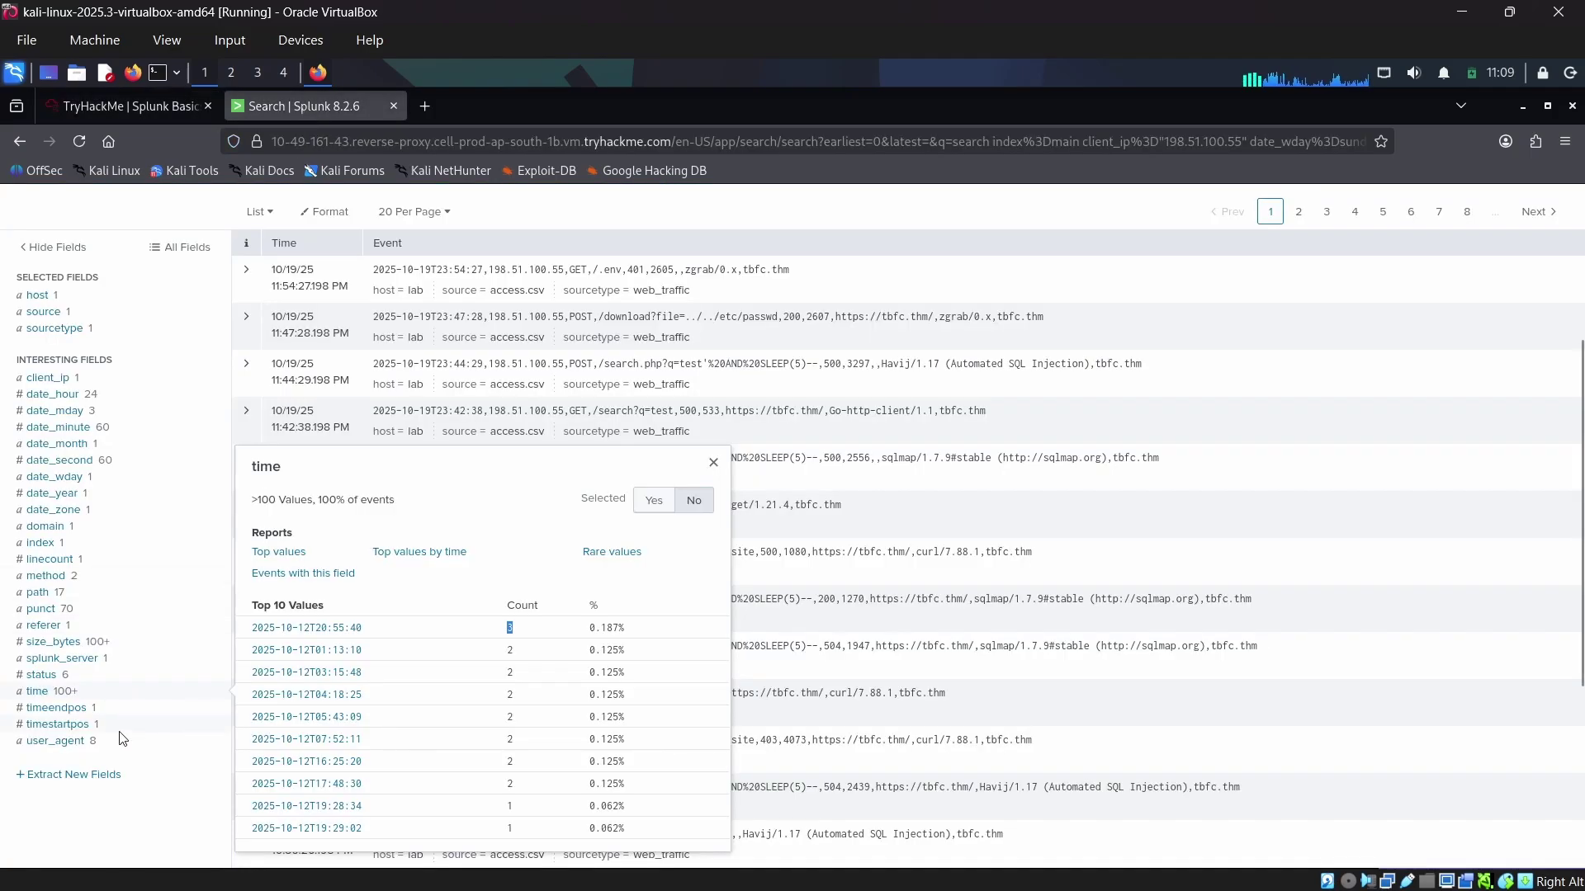
pyautogui.click(91, 740)
pyautogui.scroll(-1, 357, 698)
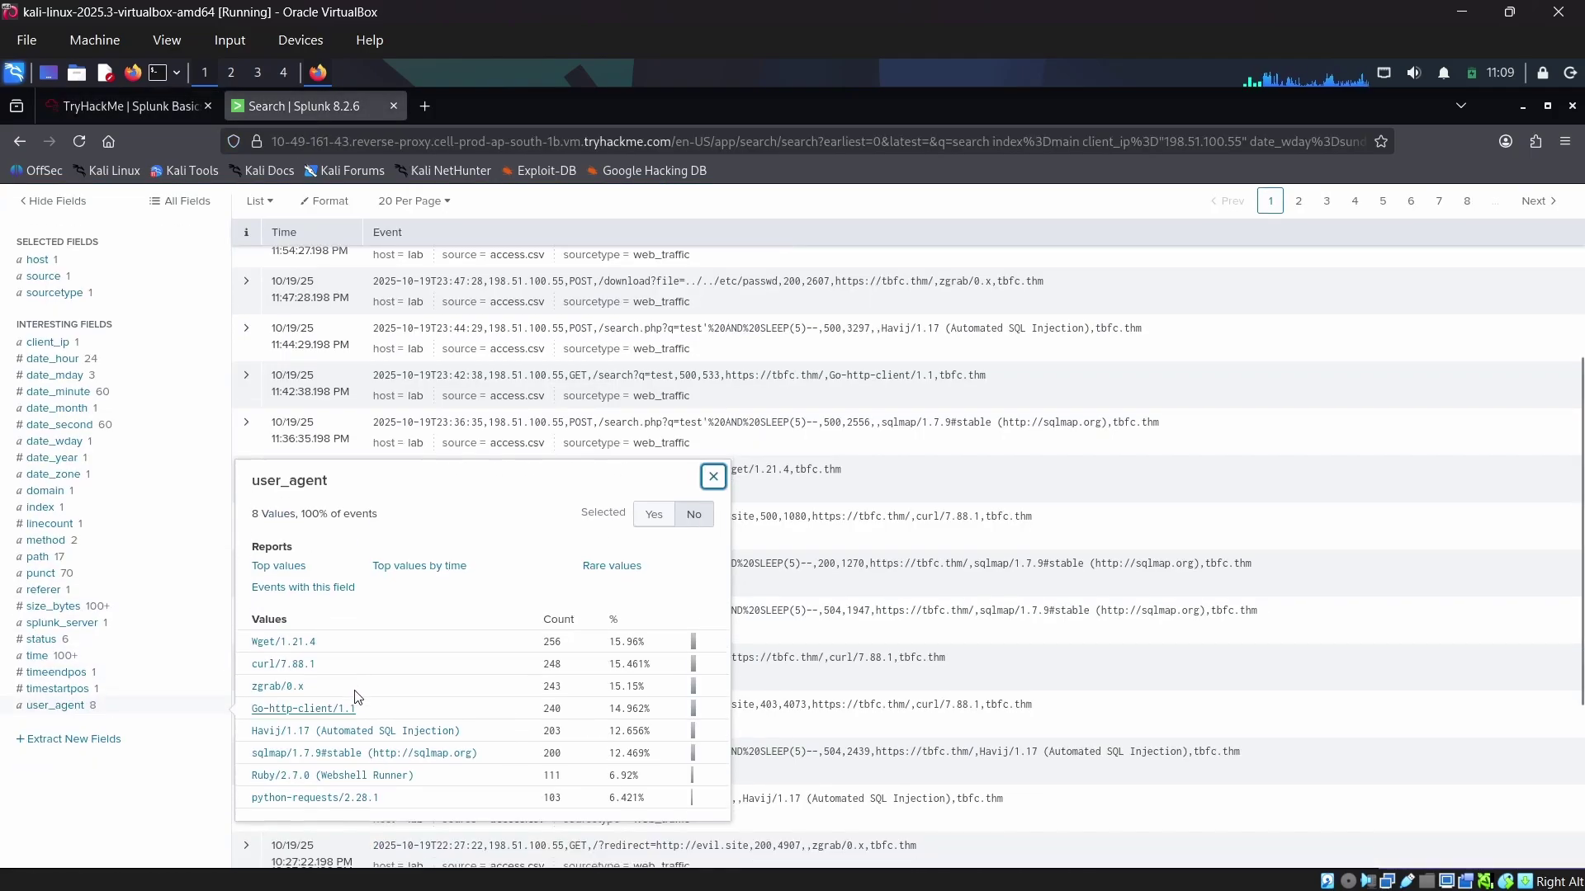
pyautogui.scroll(-2, 357, 698)
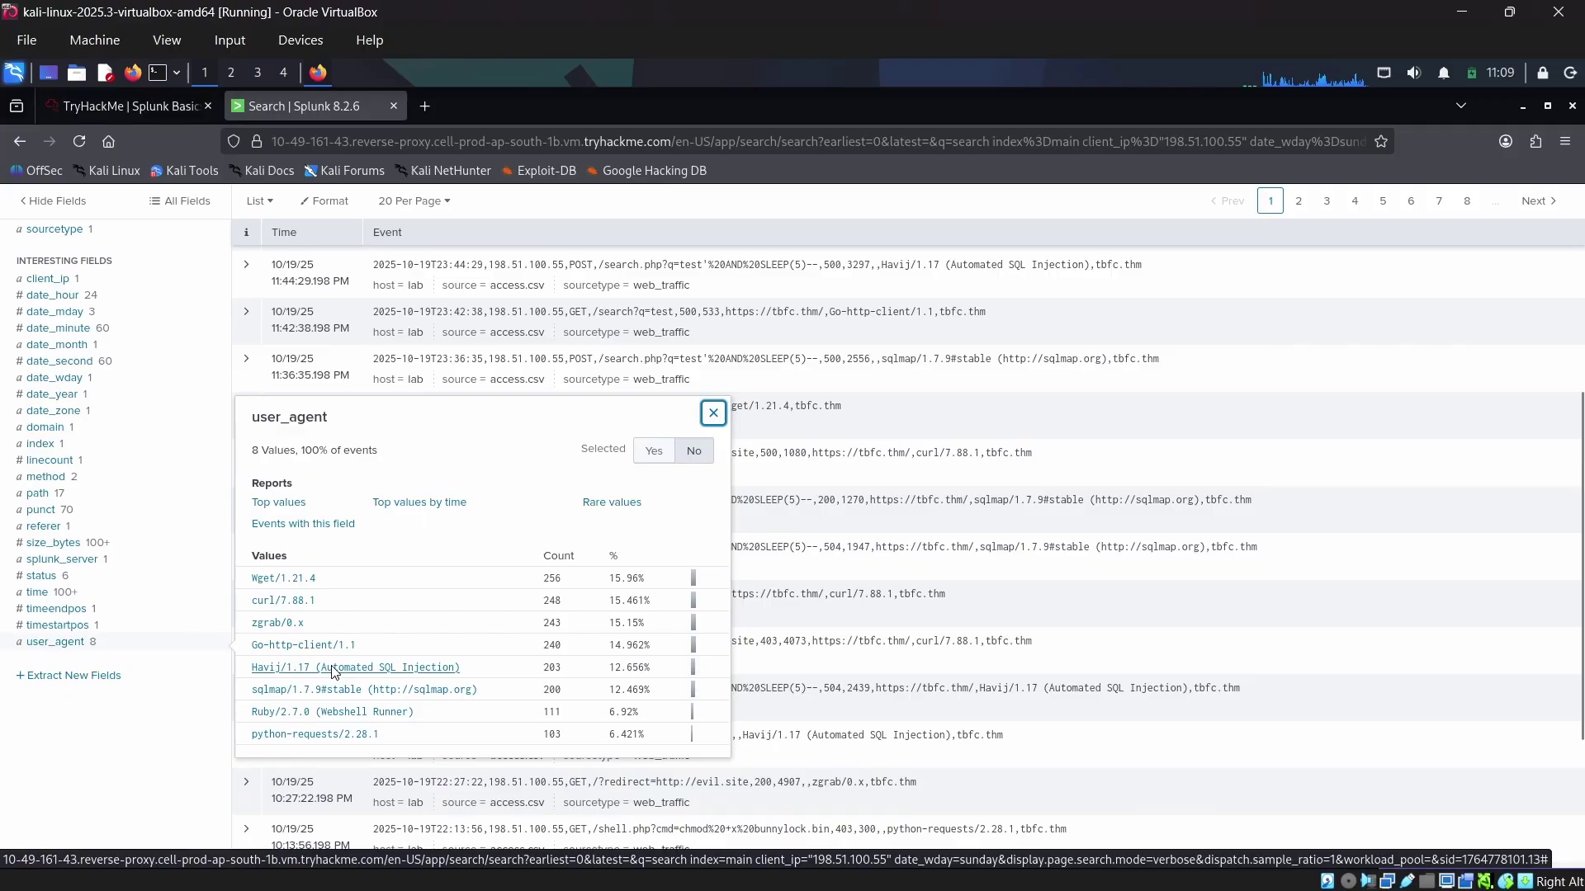
pyautogui.moveTo(542, 668); pyautogui.dragTo(573, 670)
pyautogui.hotkey('ctrl', 'c')
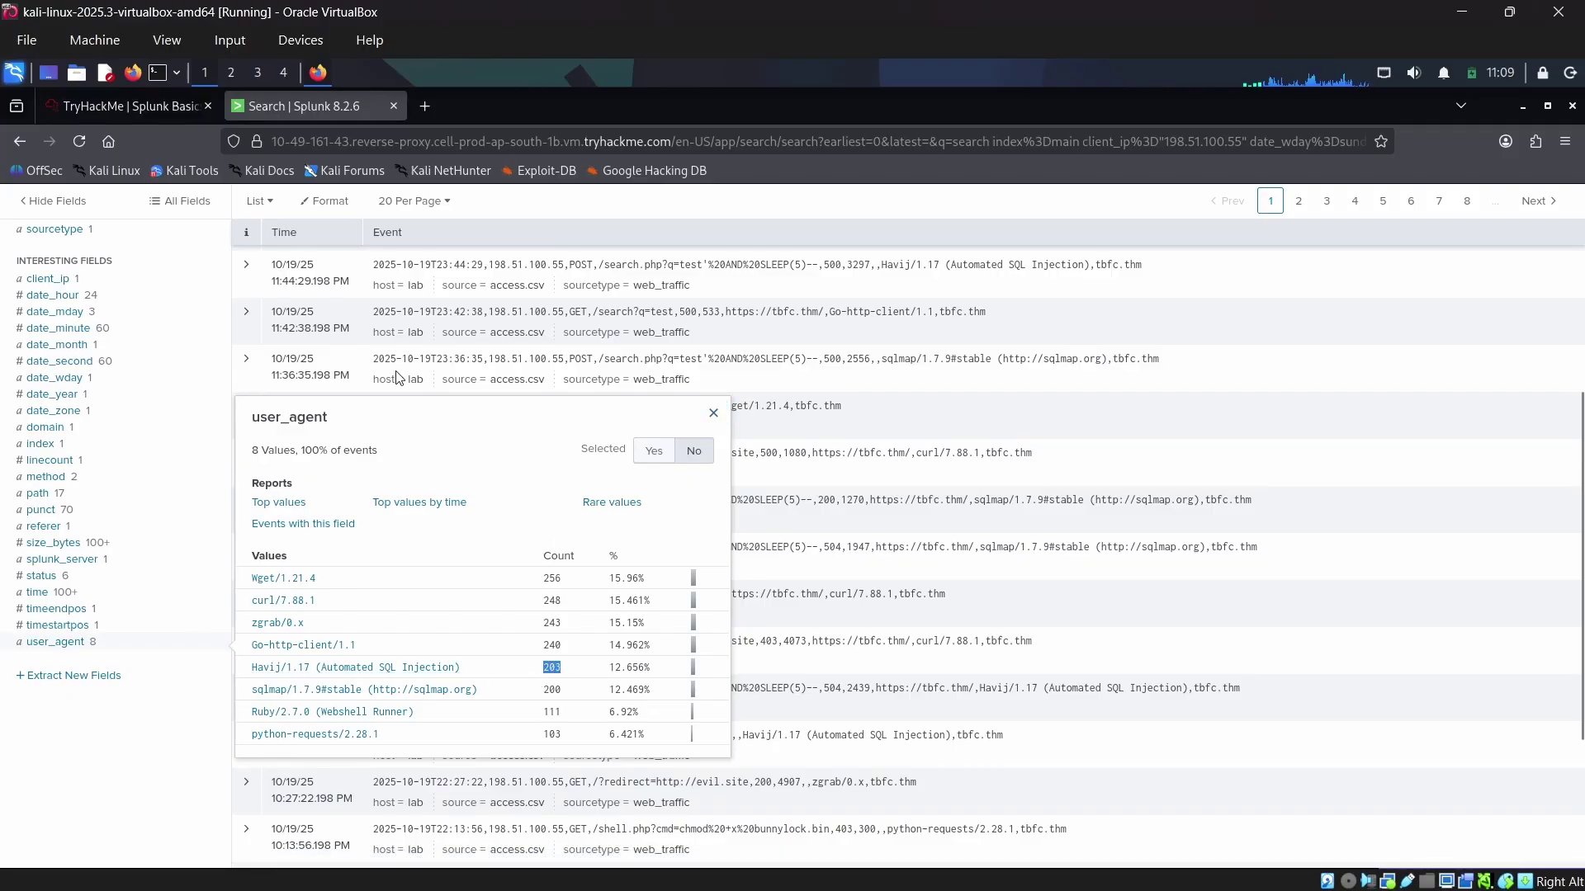
# Step: Try 203 as the Havij user_agent event count answer in the TryHackMe room
pyautogui.click(130, 108)
pyautogui.click(175, 649)
pyautogui.hotkey('ctrl', 'v')
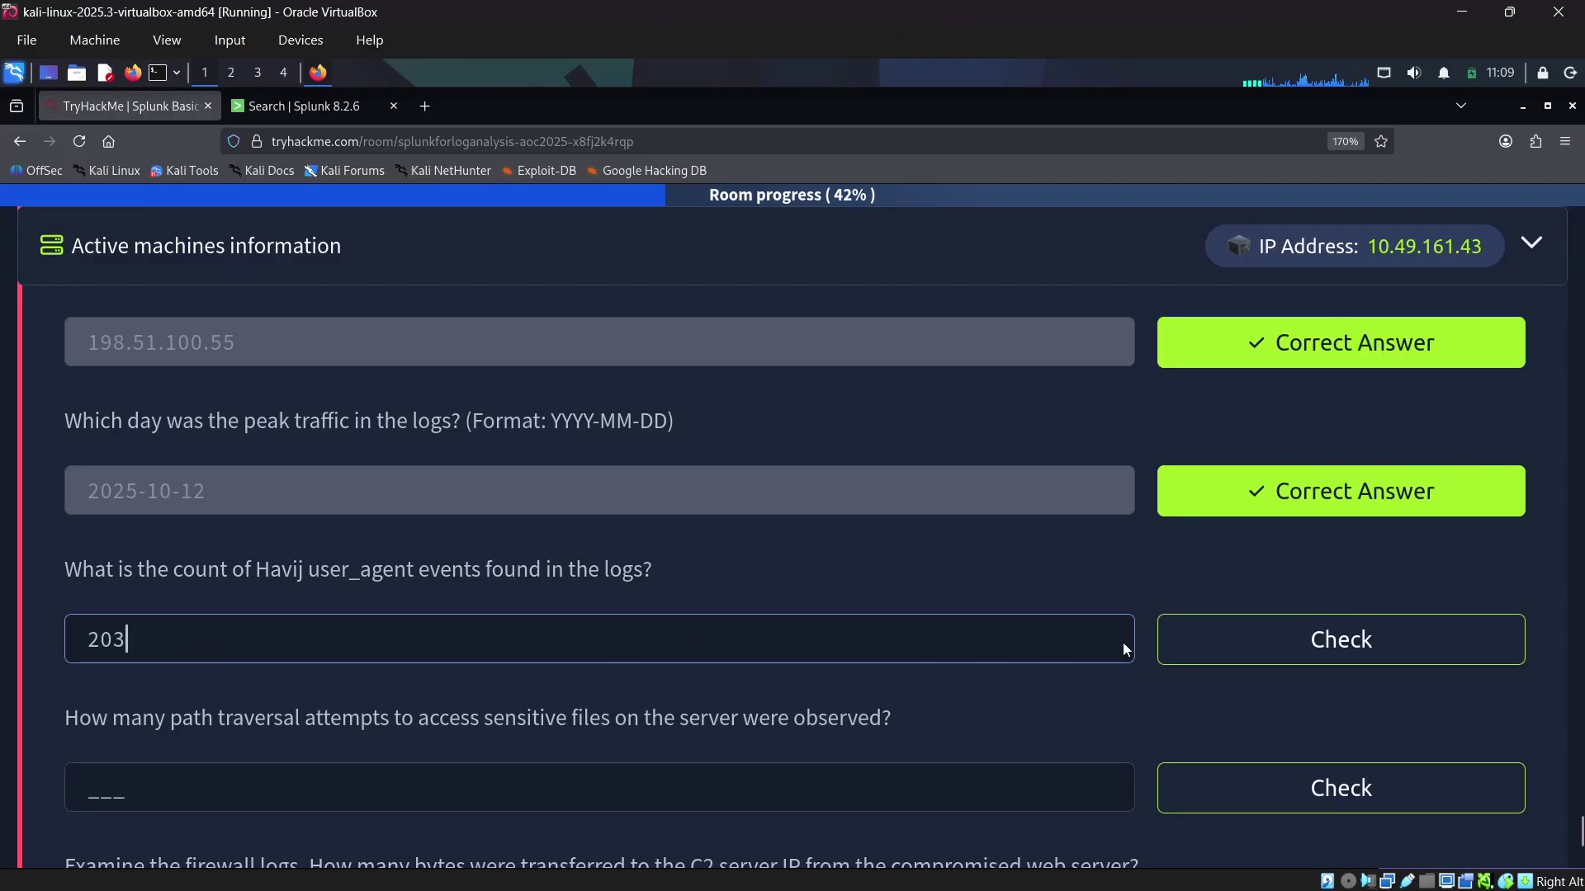
pyautogui.click(1289, 648)
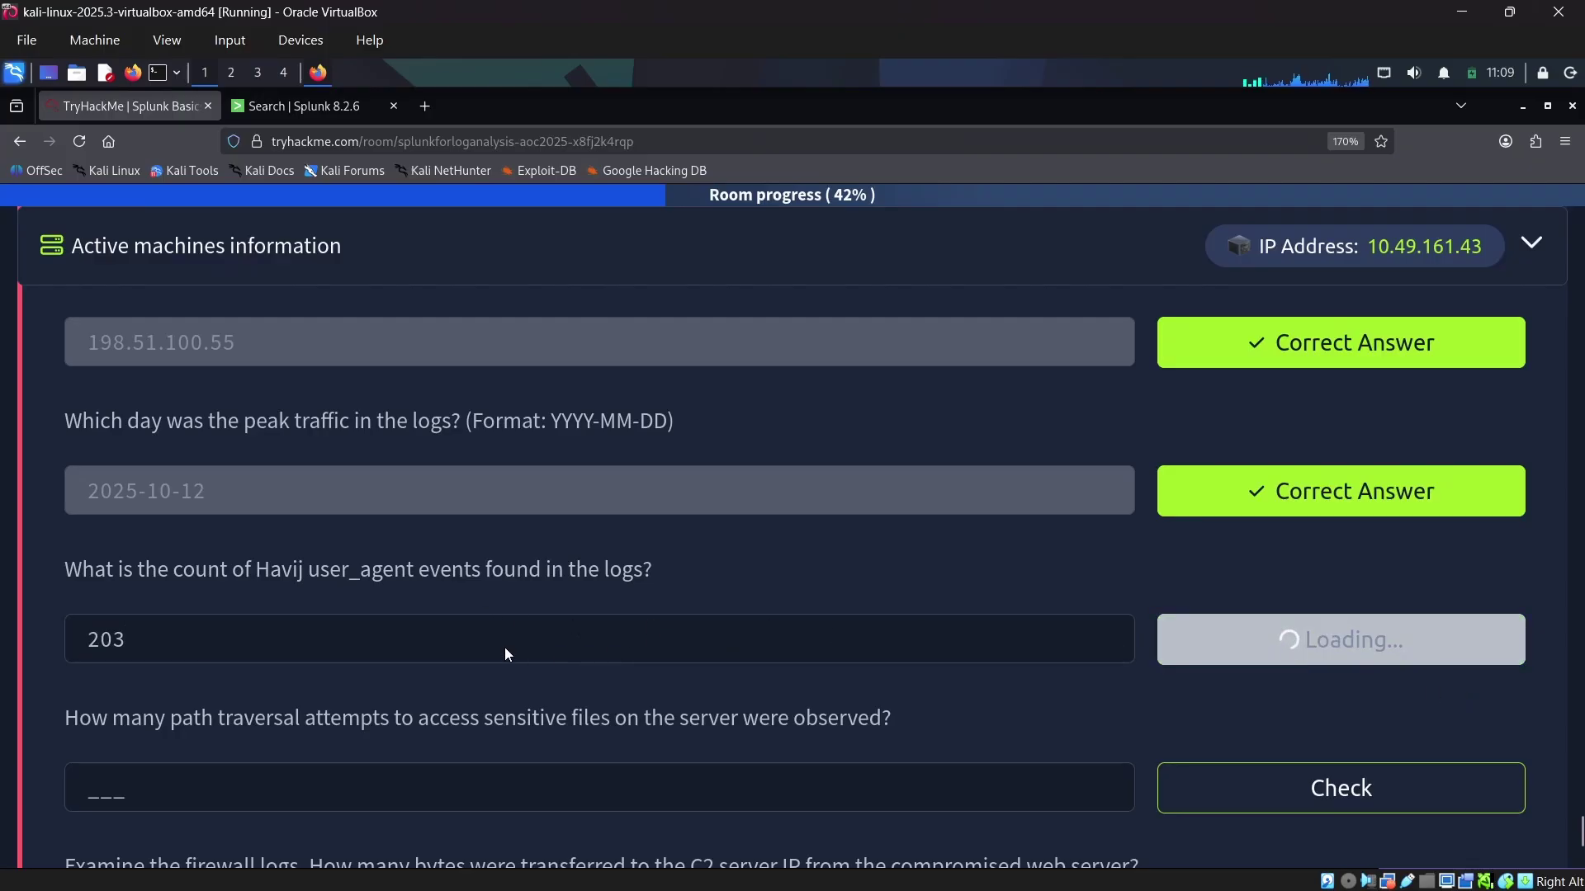
pyautogui.scroll(-1, 503, 647)
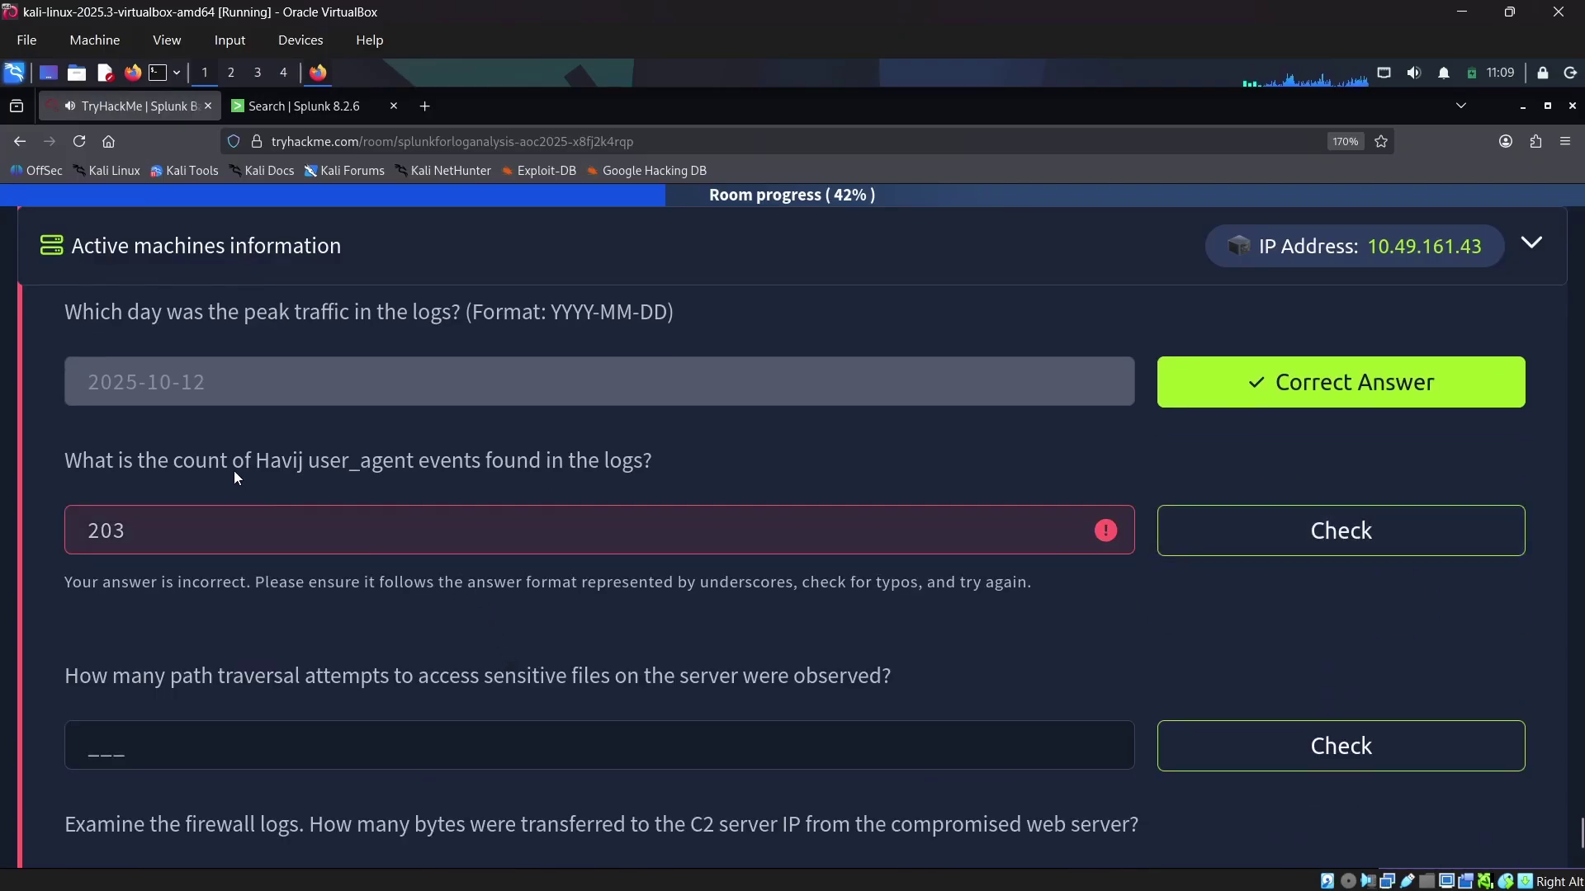
# Step: Return to Splunk, remove the date_wday=sunday filter from the query and rerun the search for client_ip="198.51.100.55"
pyautogui.click(309, 109)
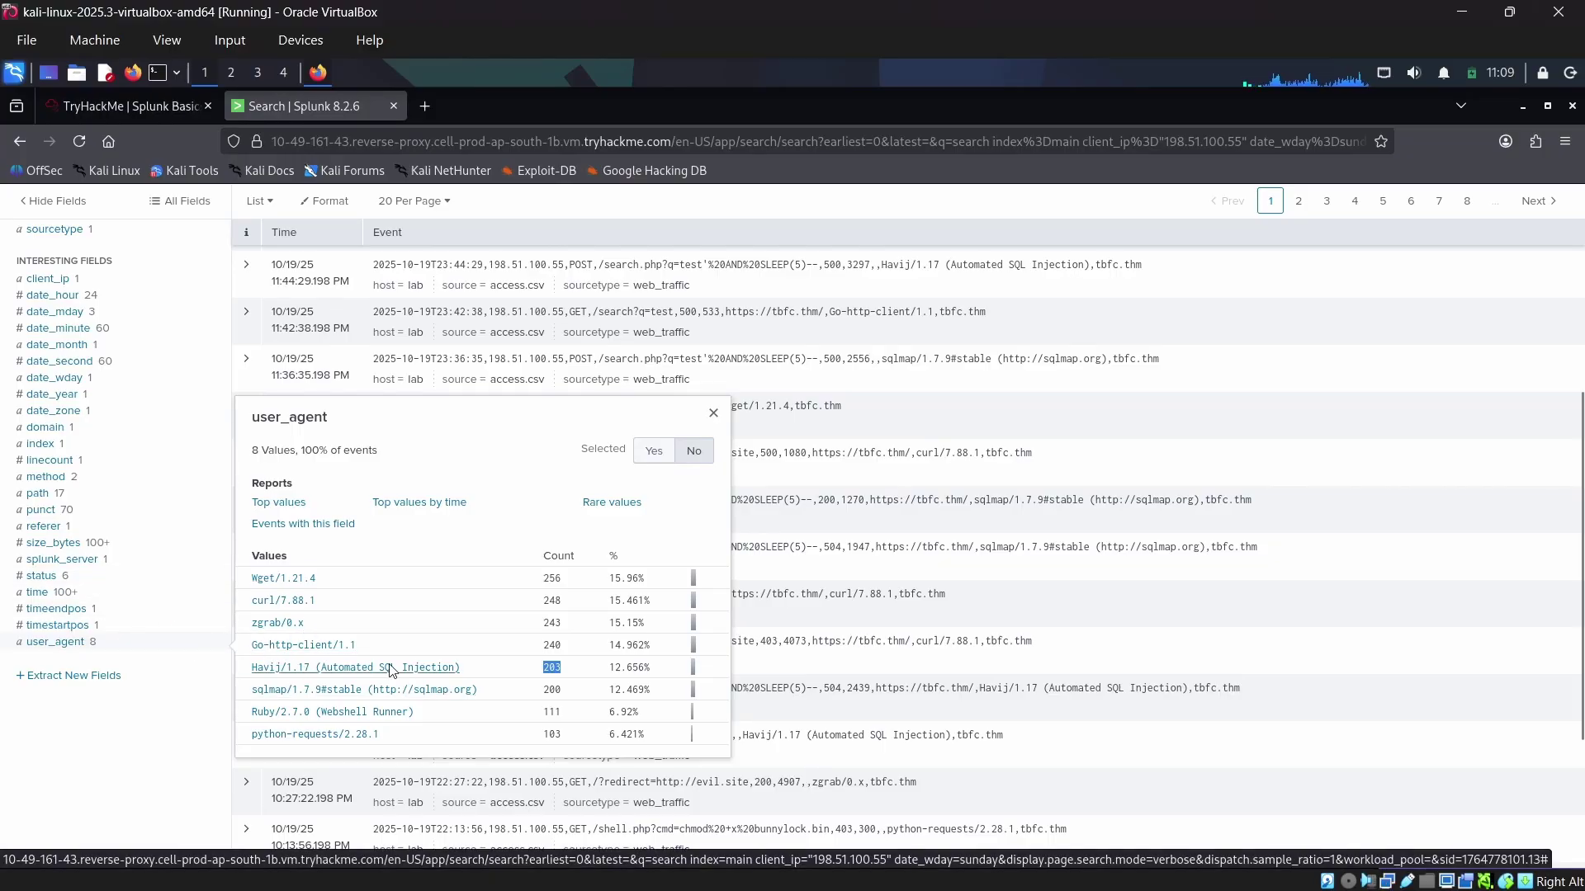
pyautogui.scroll(3, 113, 558)
pyautogui.moveTo(368, 223); pyautogui.dragTo(245, 220)
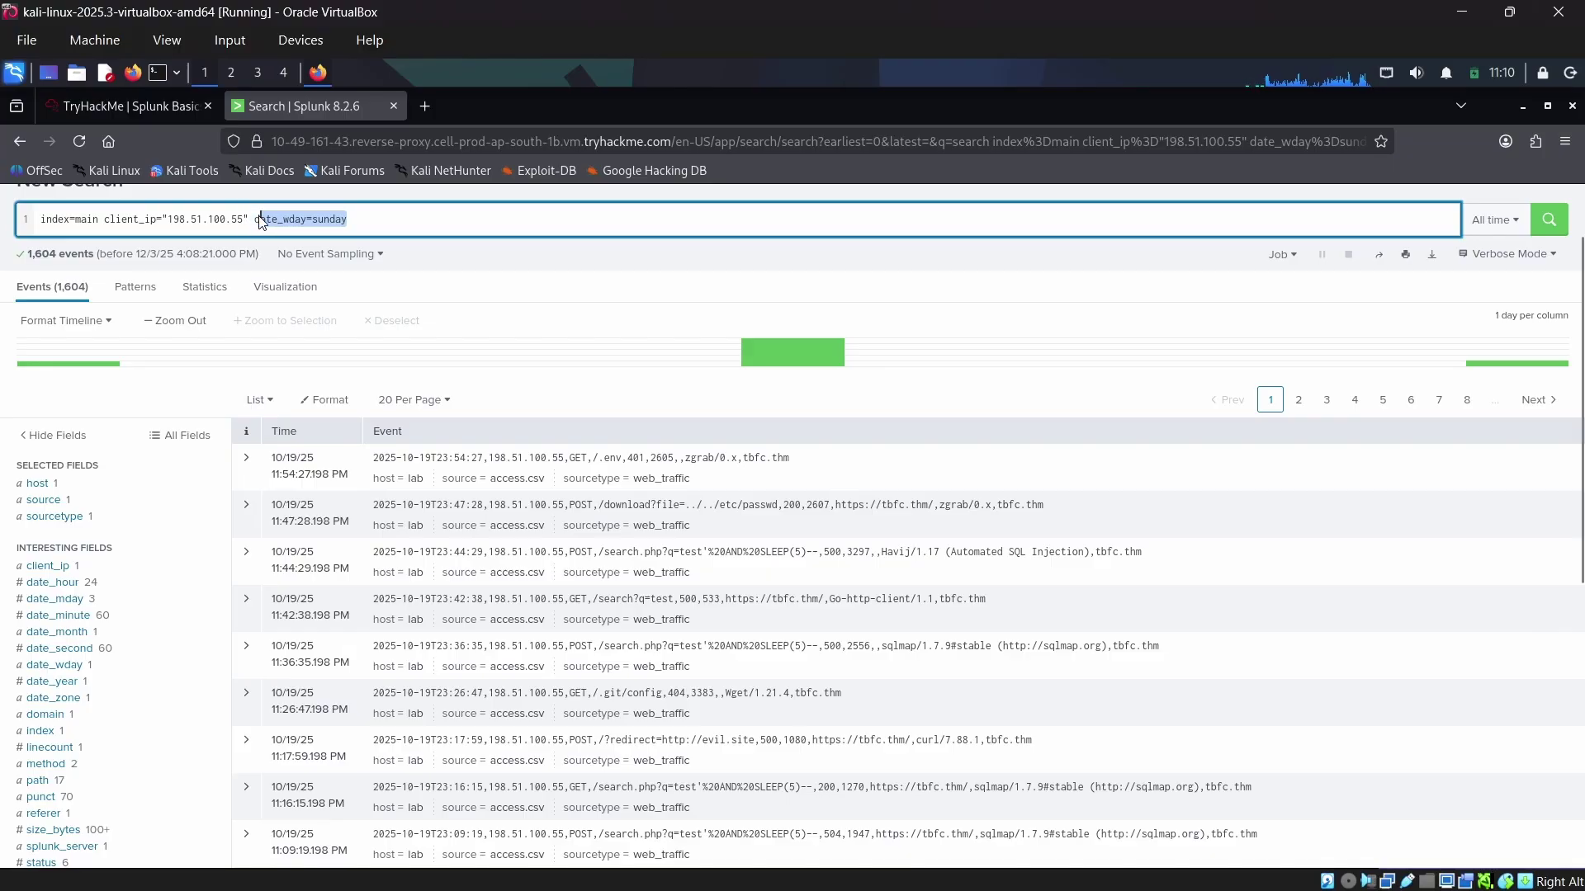
pyautogui.press('BackSpace')
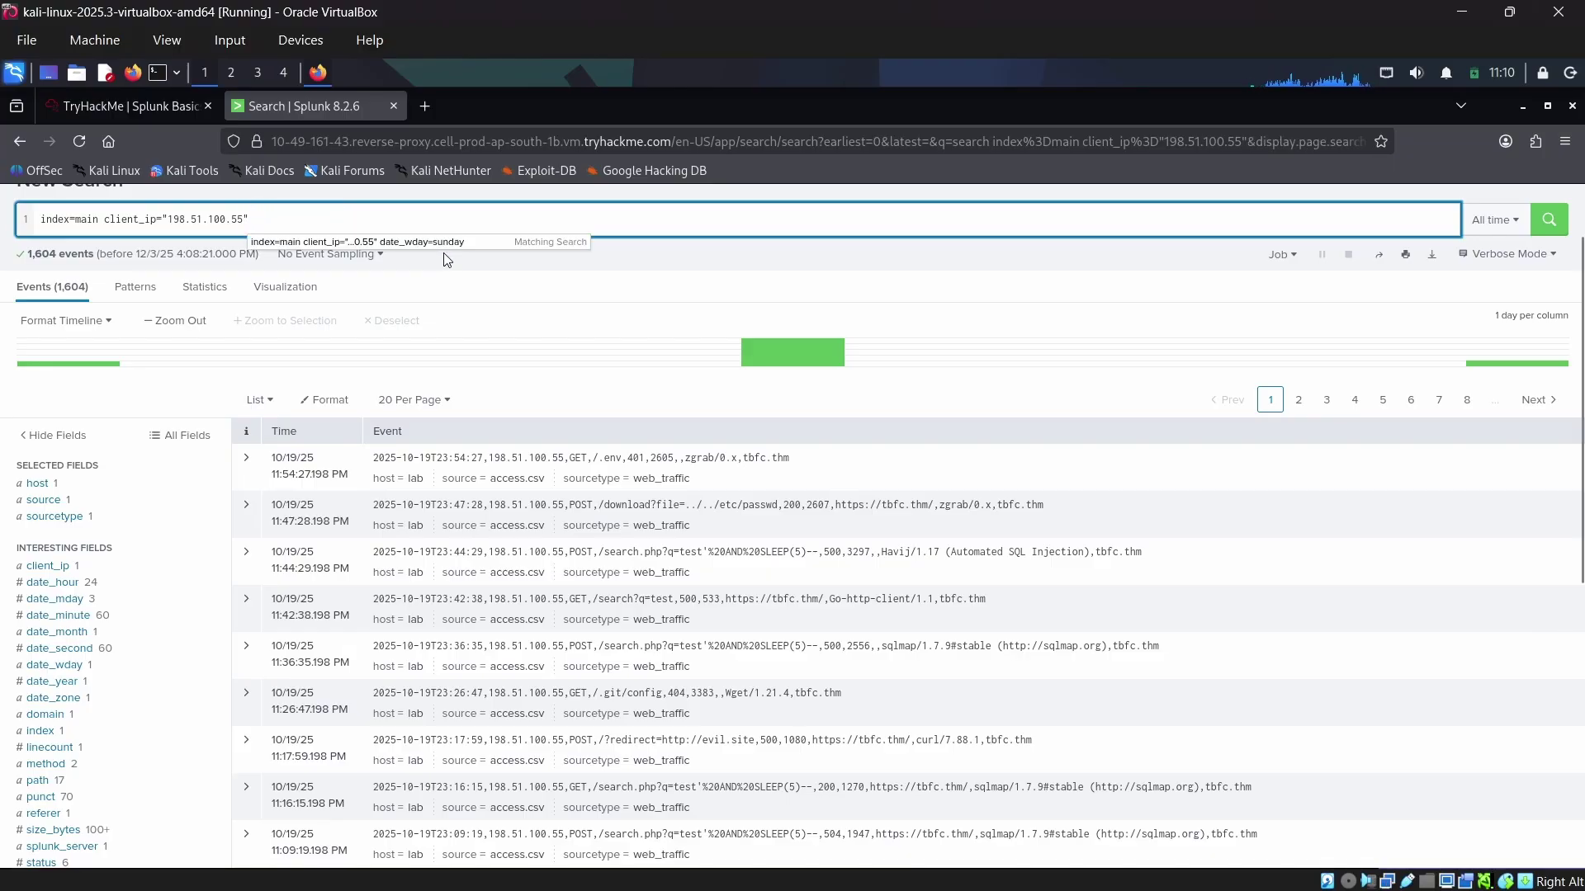
pyautogui.press('Return')
# Step: Copy the Havij/1.17 count from the user_agent field's values and submit 993 as the Havij event count in the TryHackMe room
pyautogui.scroll(-4, 116, 644)
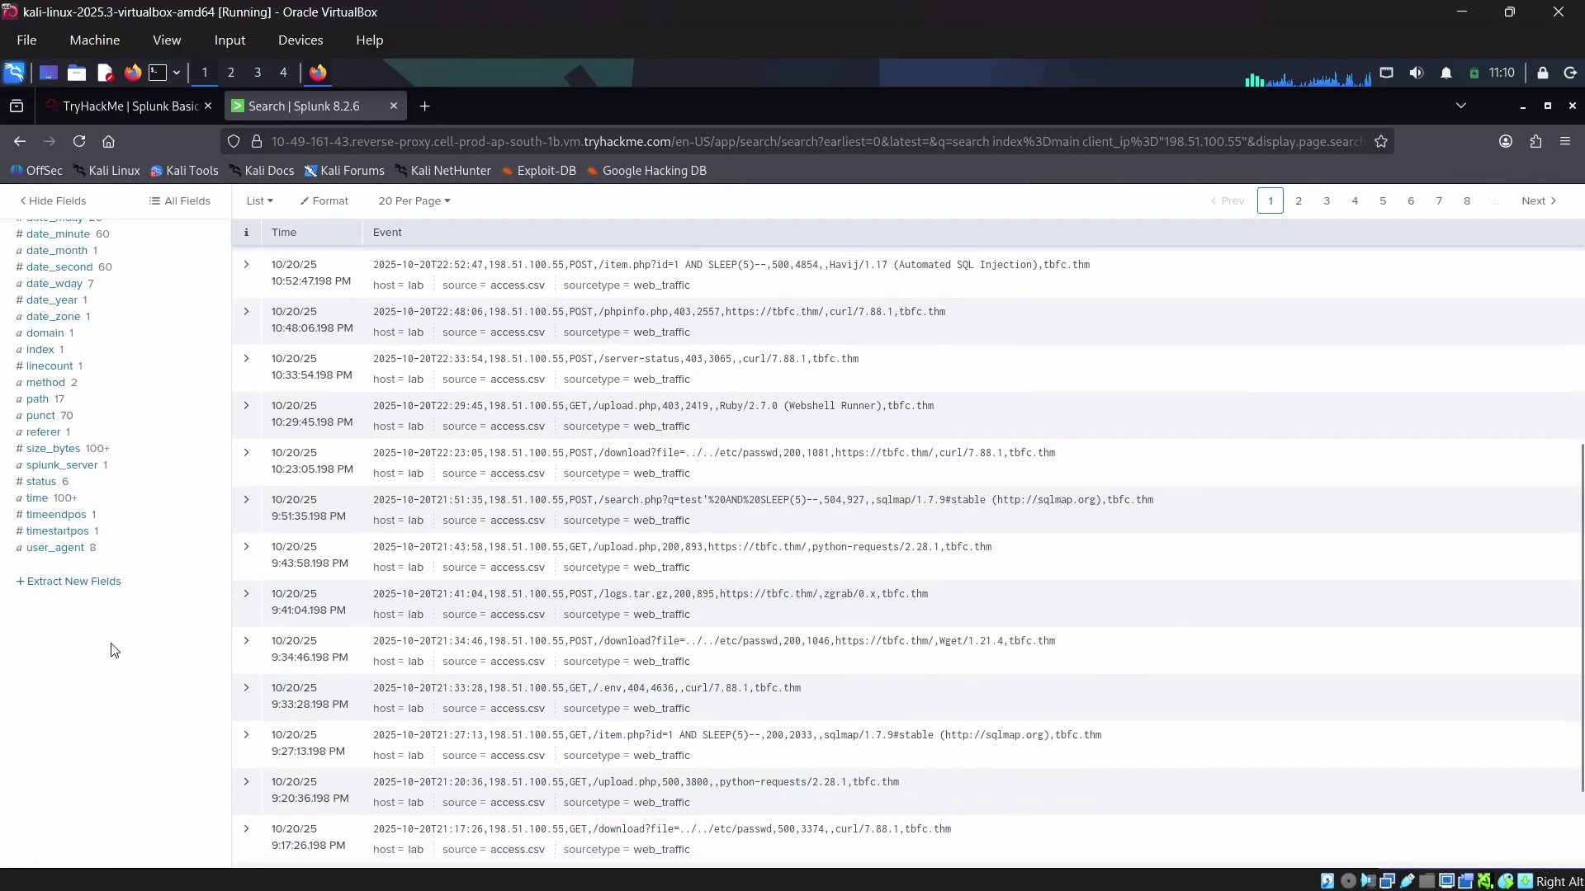
pyautogui.click(65, 549)
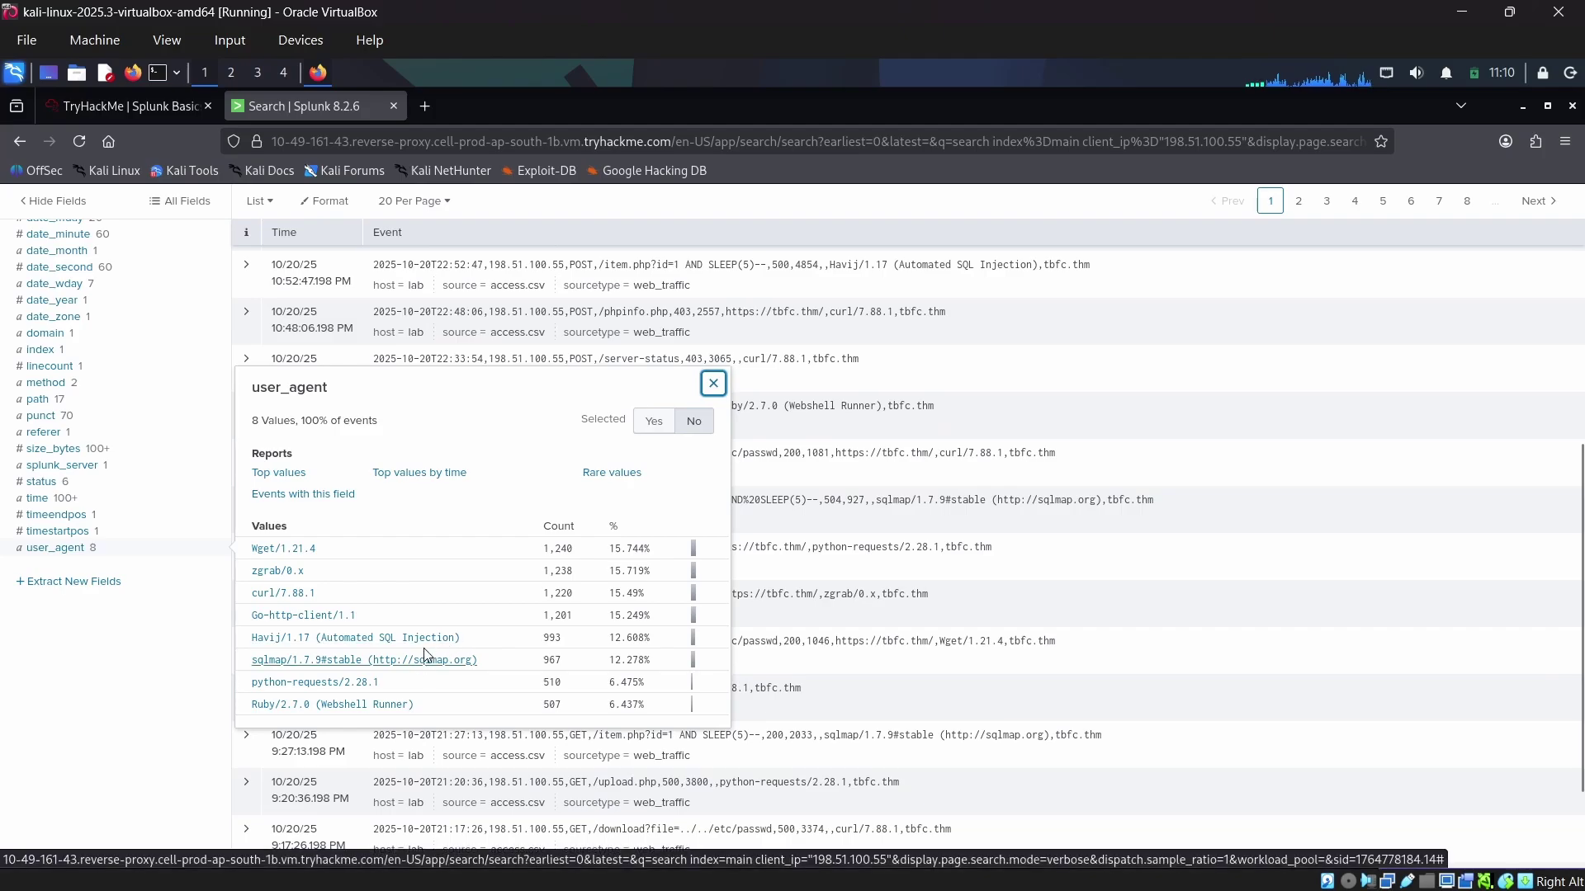
pyautogui.moveTo(538, 642); pyautogui.dragTo(566, 647)
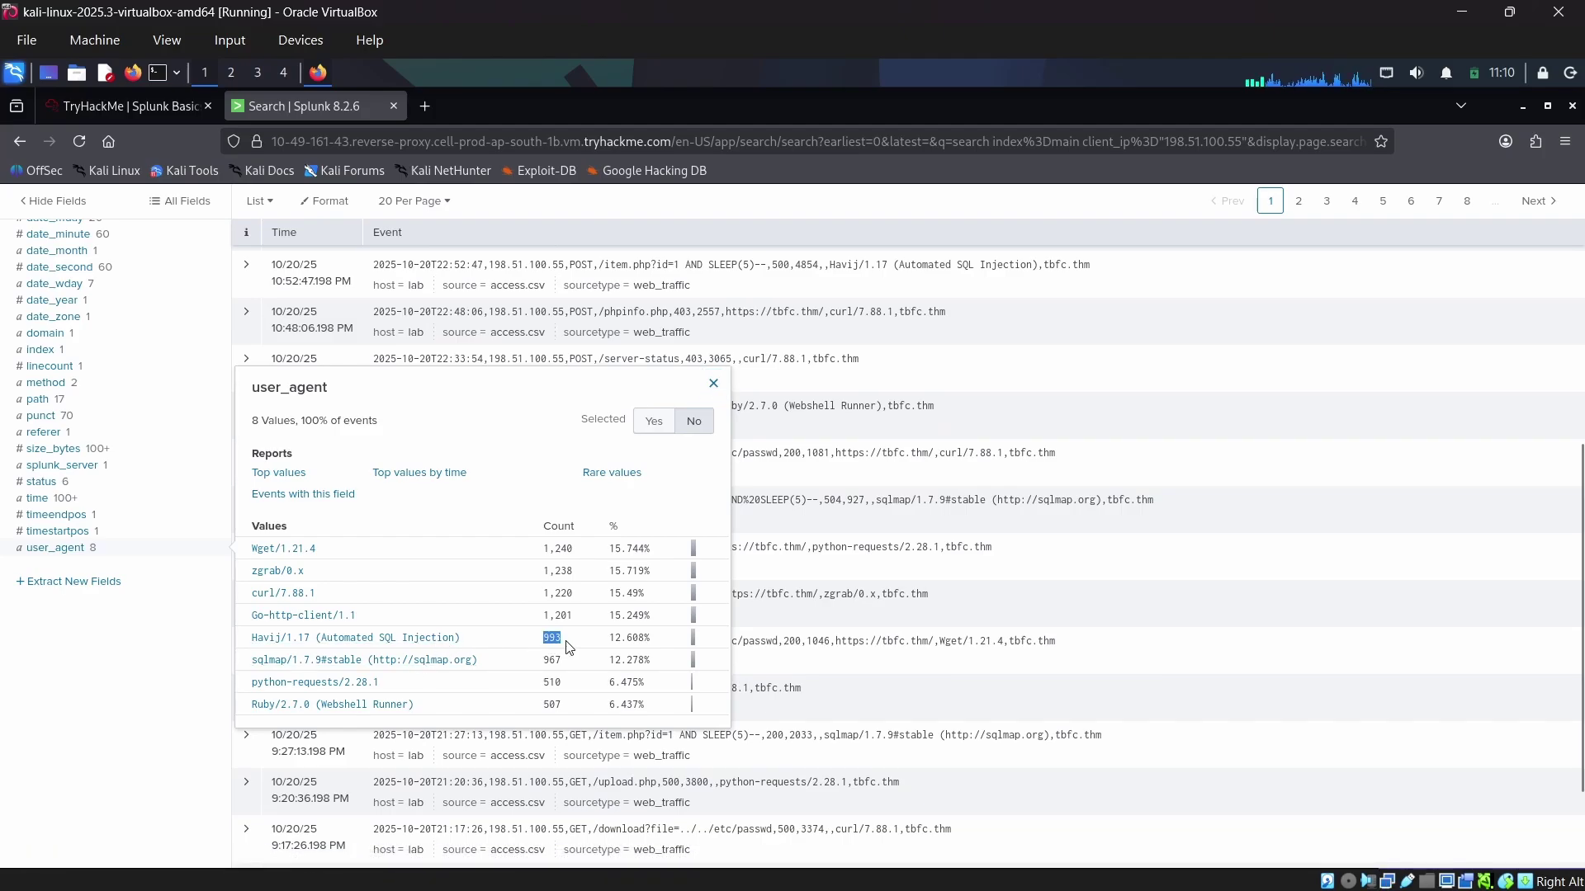
pyautogui.click(148, 108)
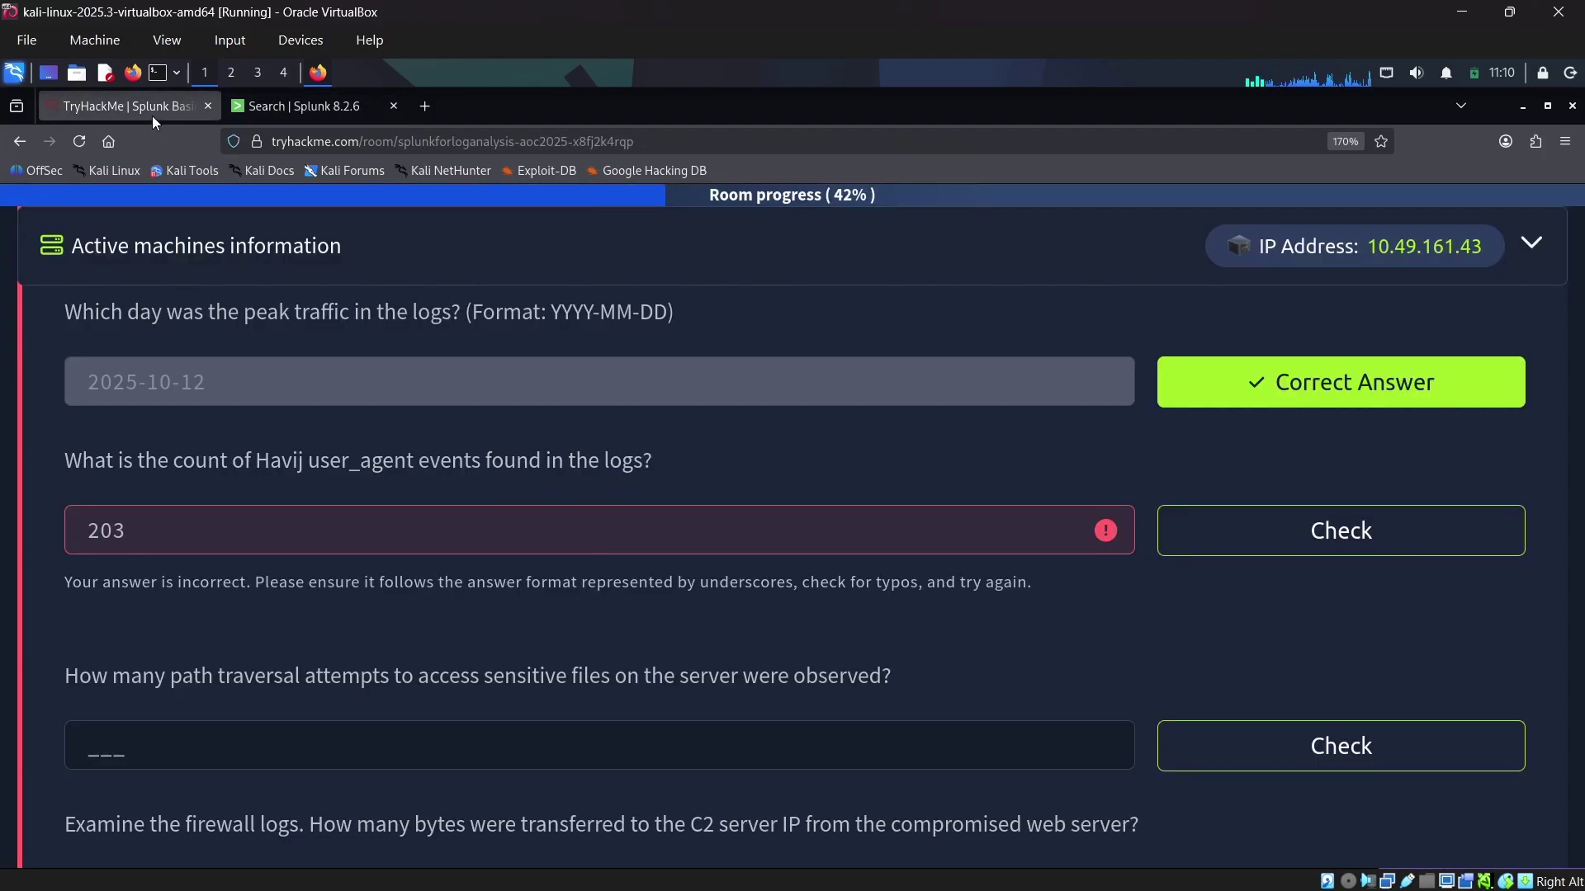
pyautogui.moveTo(160, 533); pyautogui.dragTo(39, 538)
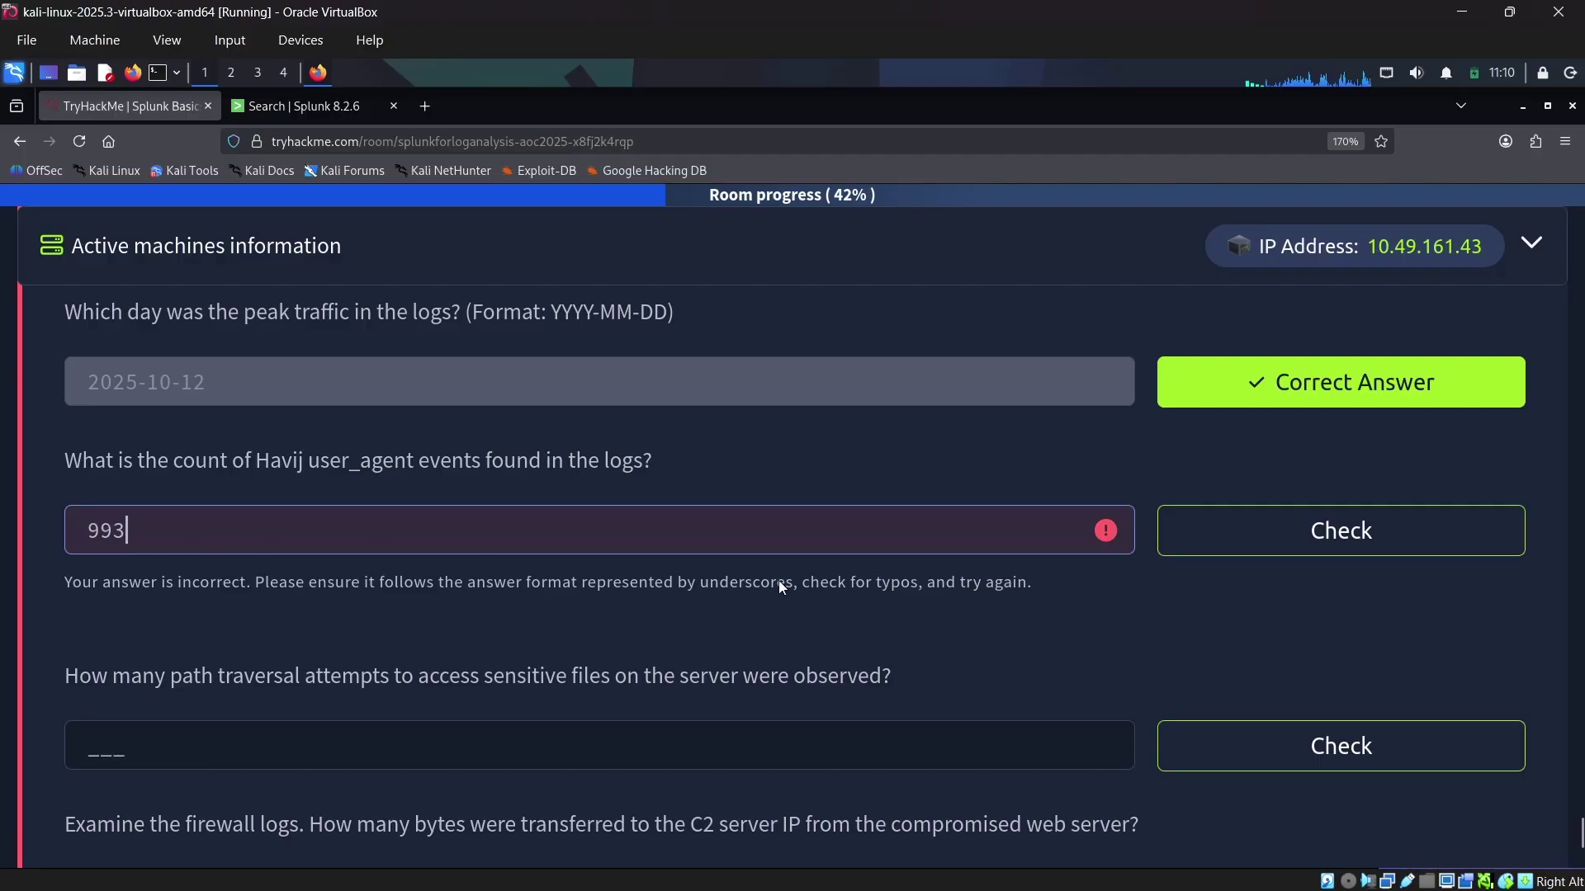
pyautogui.click(1358, 543)
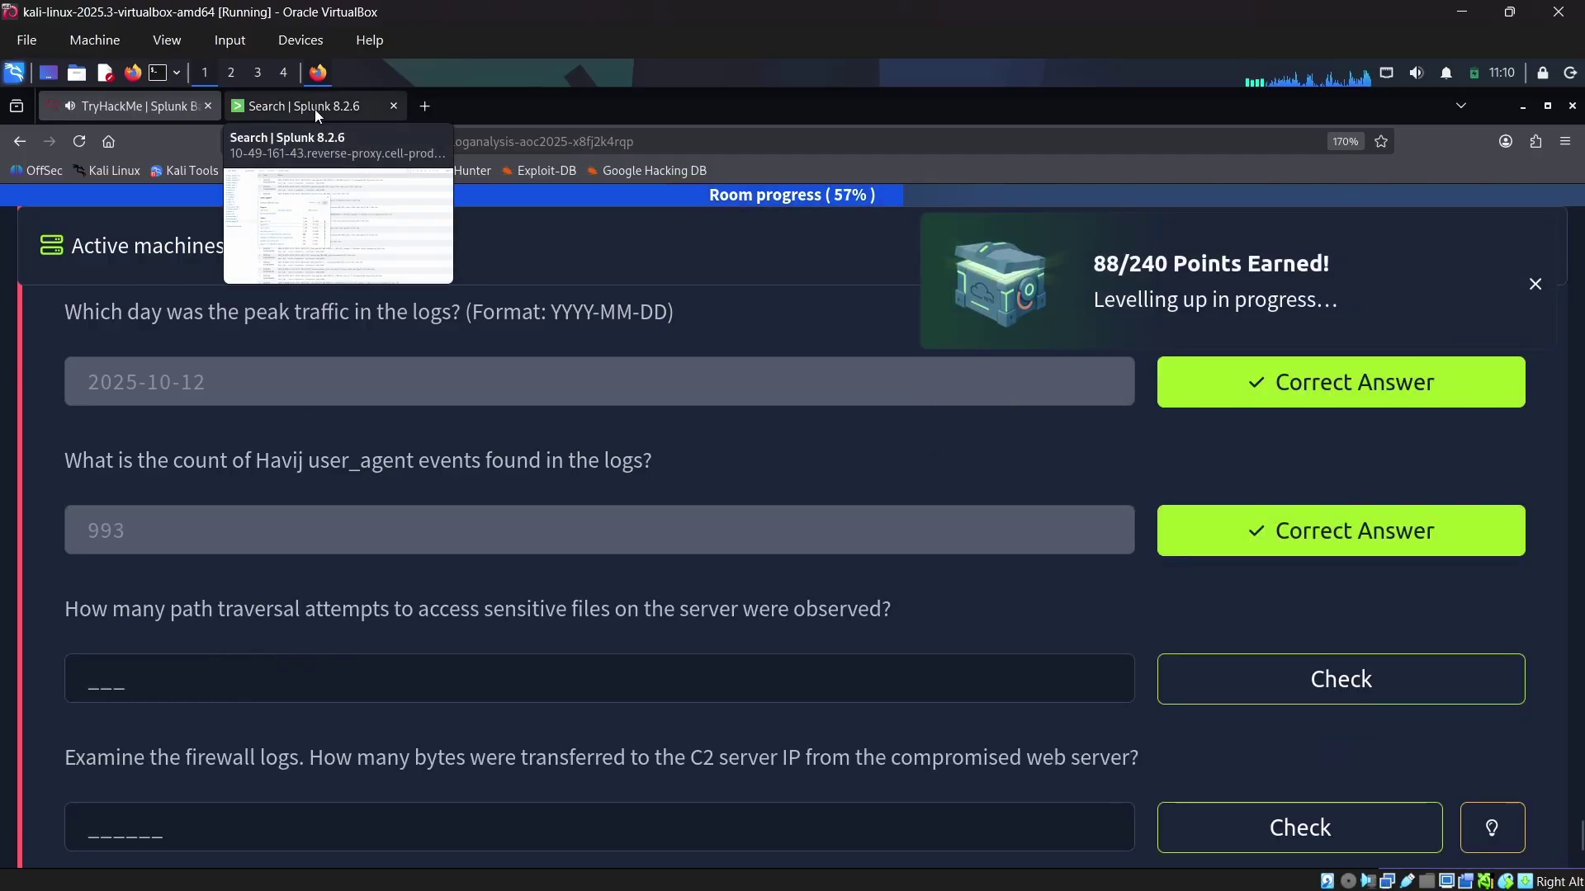
# Step: Highlight the question about path traversal attempts to access sensitive files and switch to the Splunk search
pyautogui.moveTo(307, 122)
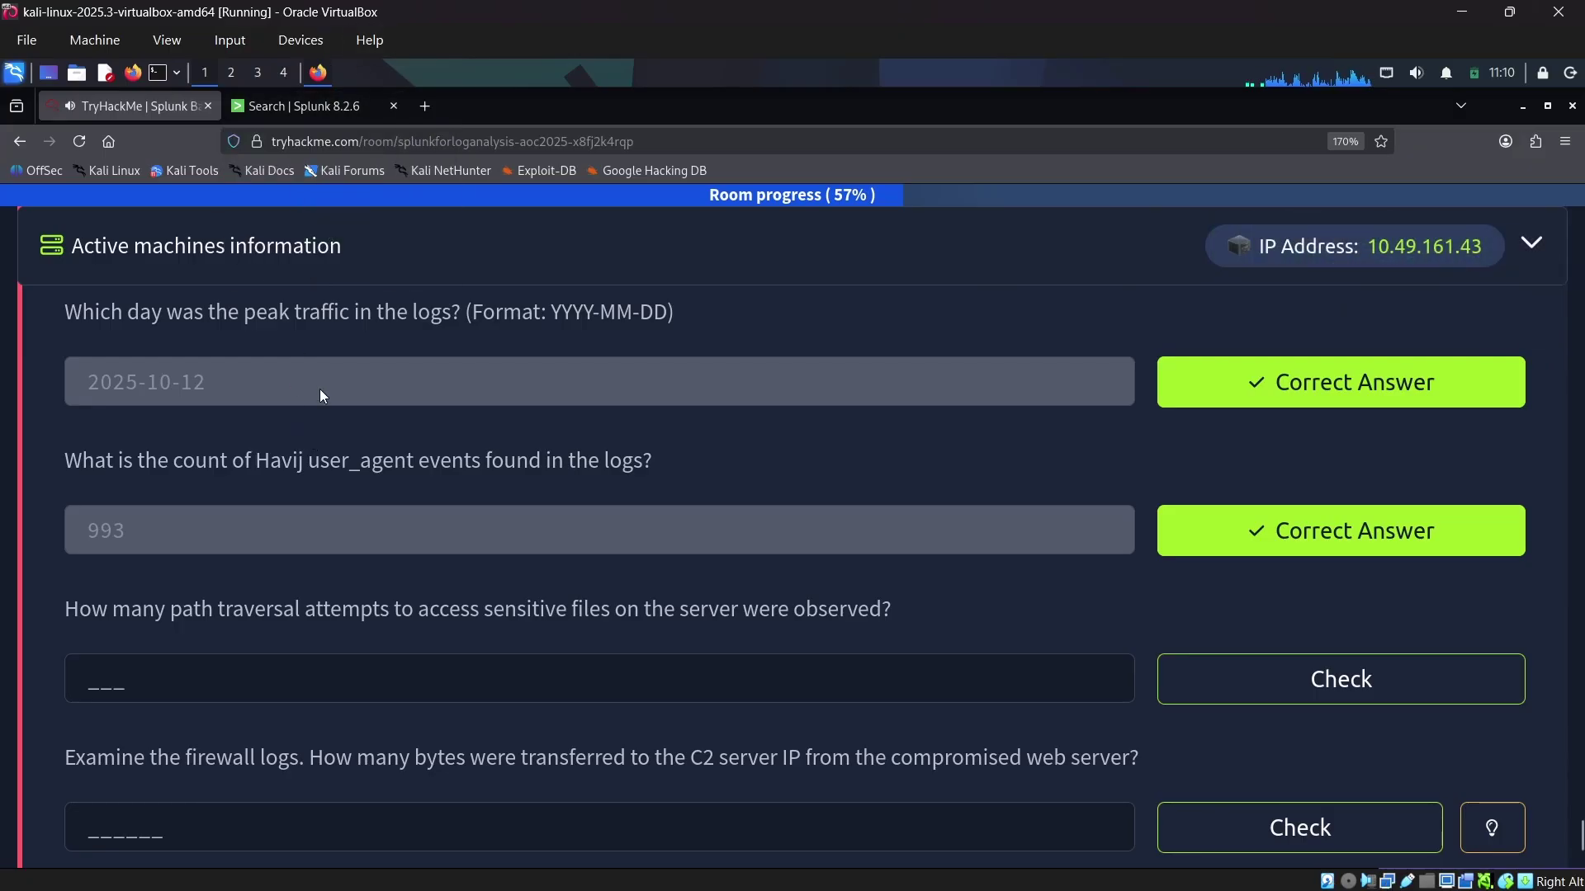
pyautogui.moveTo(51, 612); pyautogui.dragTo(896, 608)
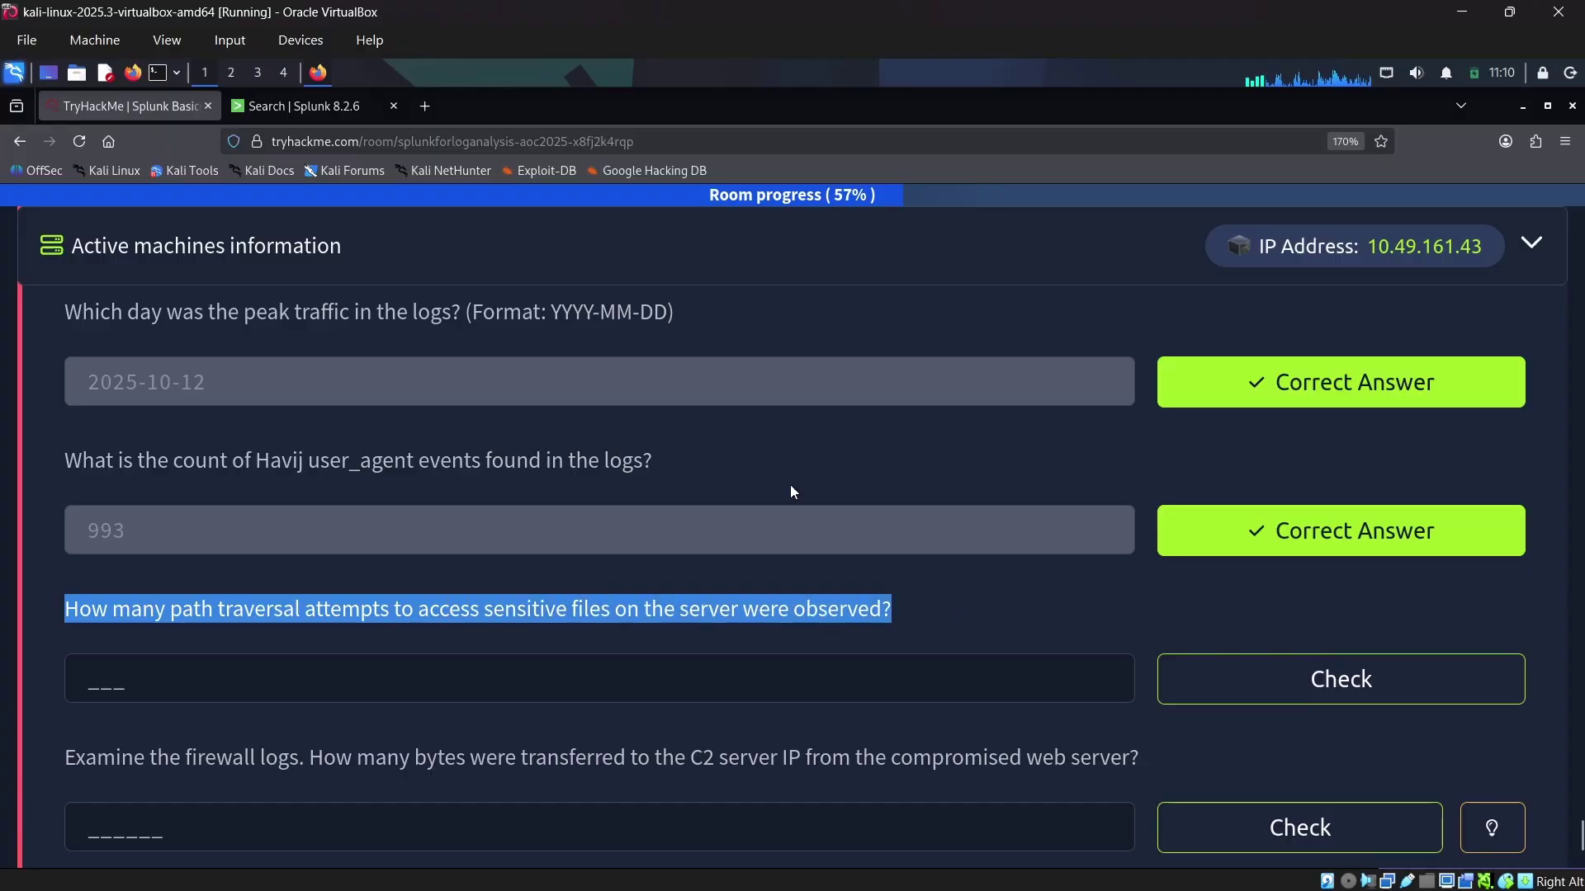
pyautogui.click(358, 115)
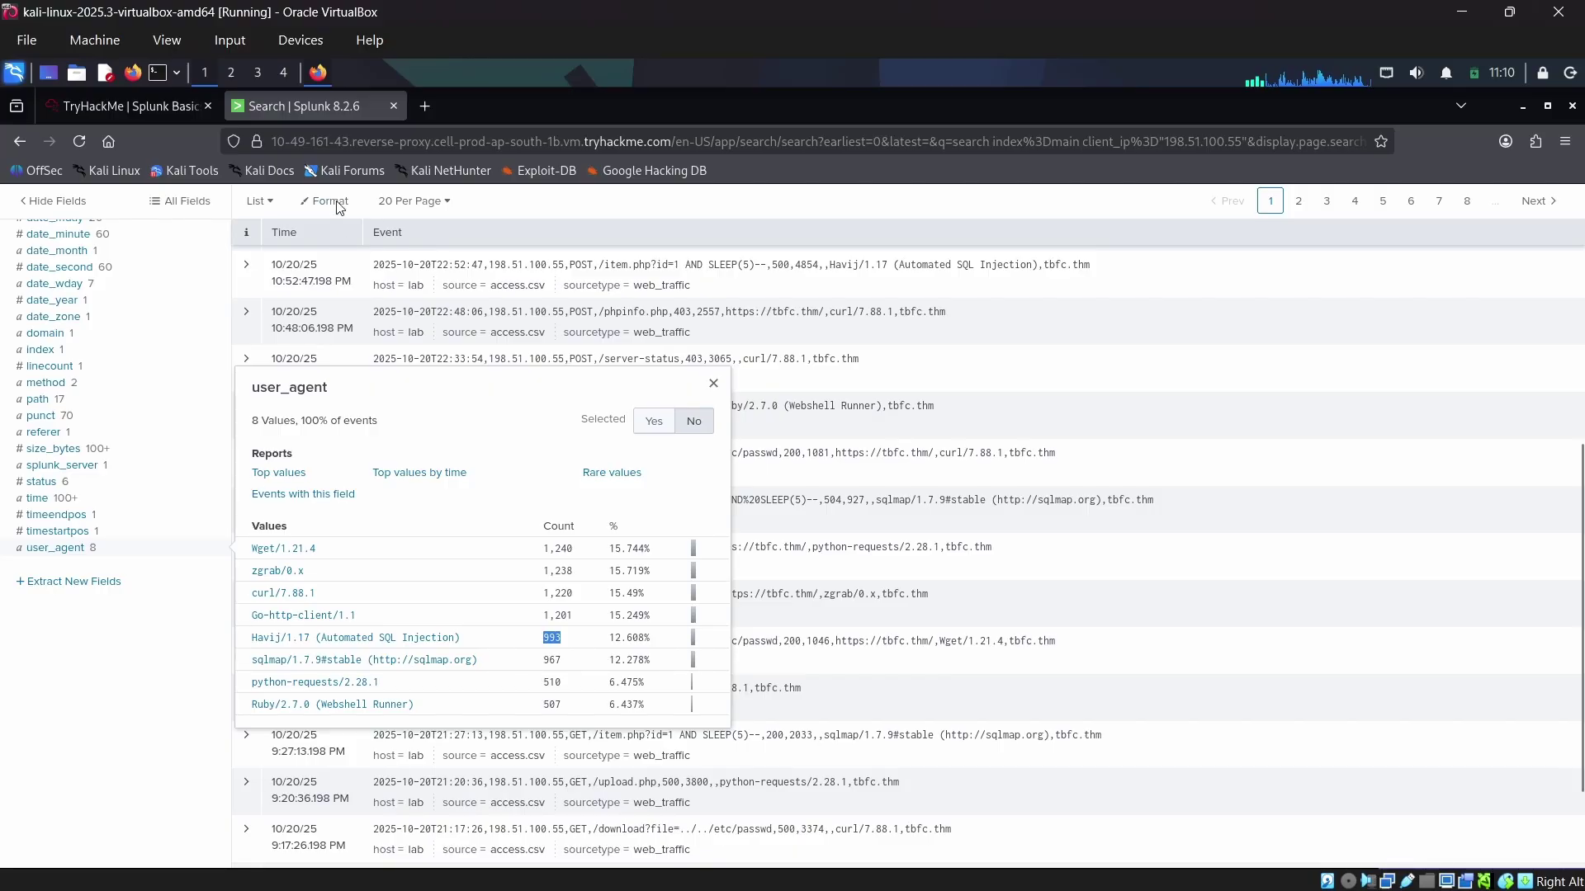
# Step: Return to the TryHackMe room and look through the walkthrough's search queries for the one covering path traversal attempts
pyautogui.click(131, 103)
pyautogui.scroll(10, 517, 597)
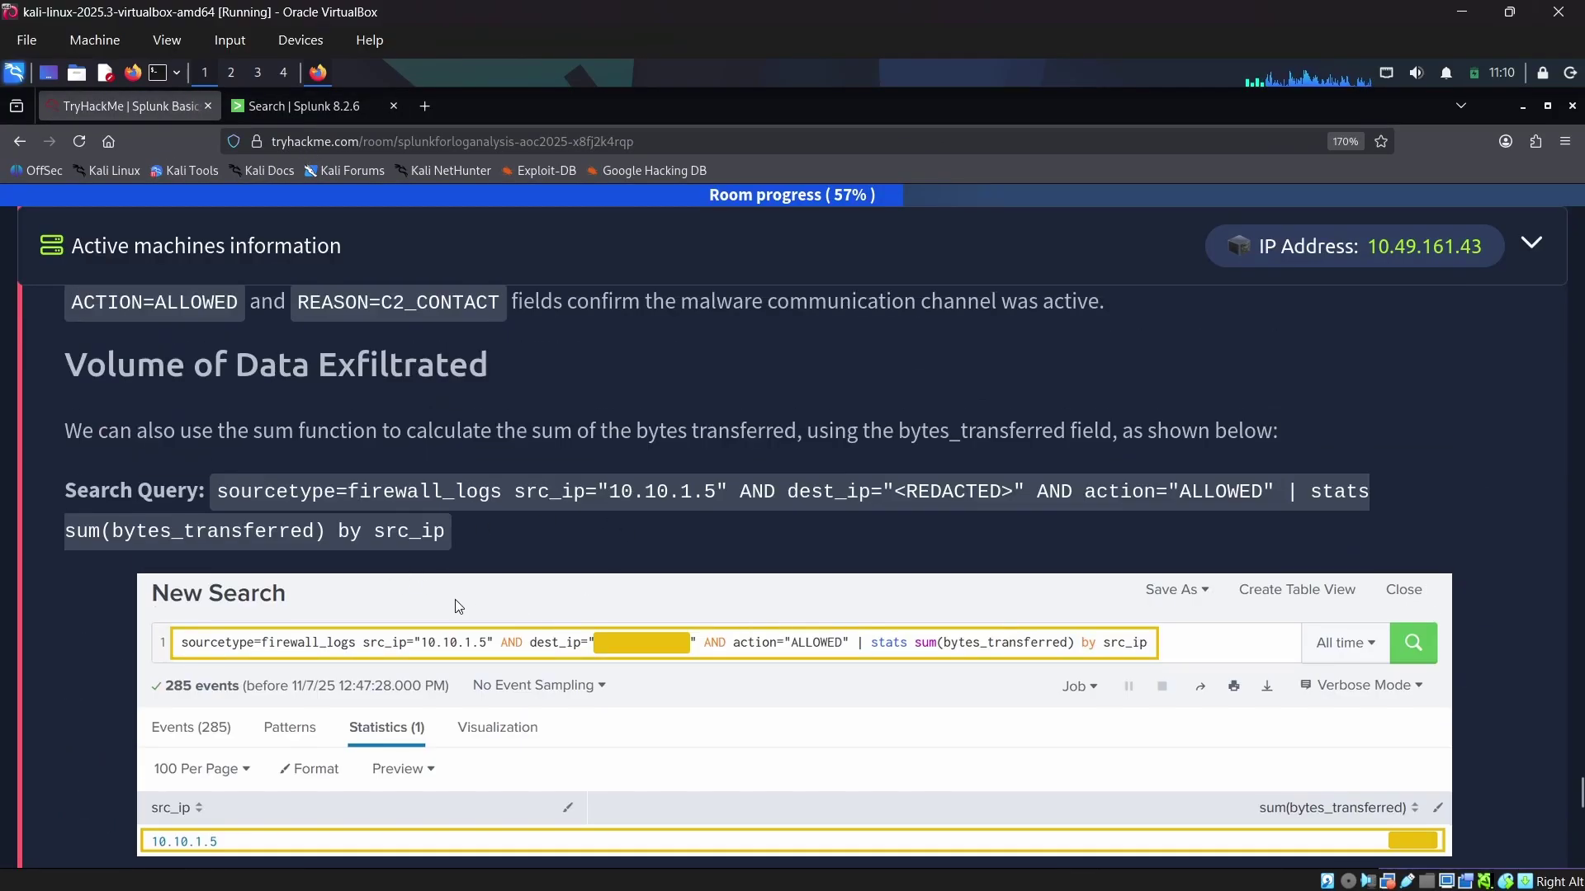
pyautogui.scroll(5, 456, 609)
pyautogui.scroll(5, 456, 608)
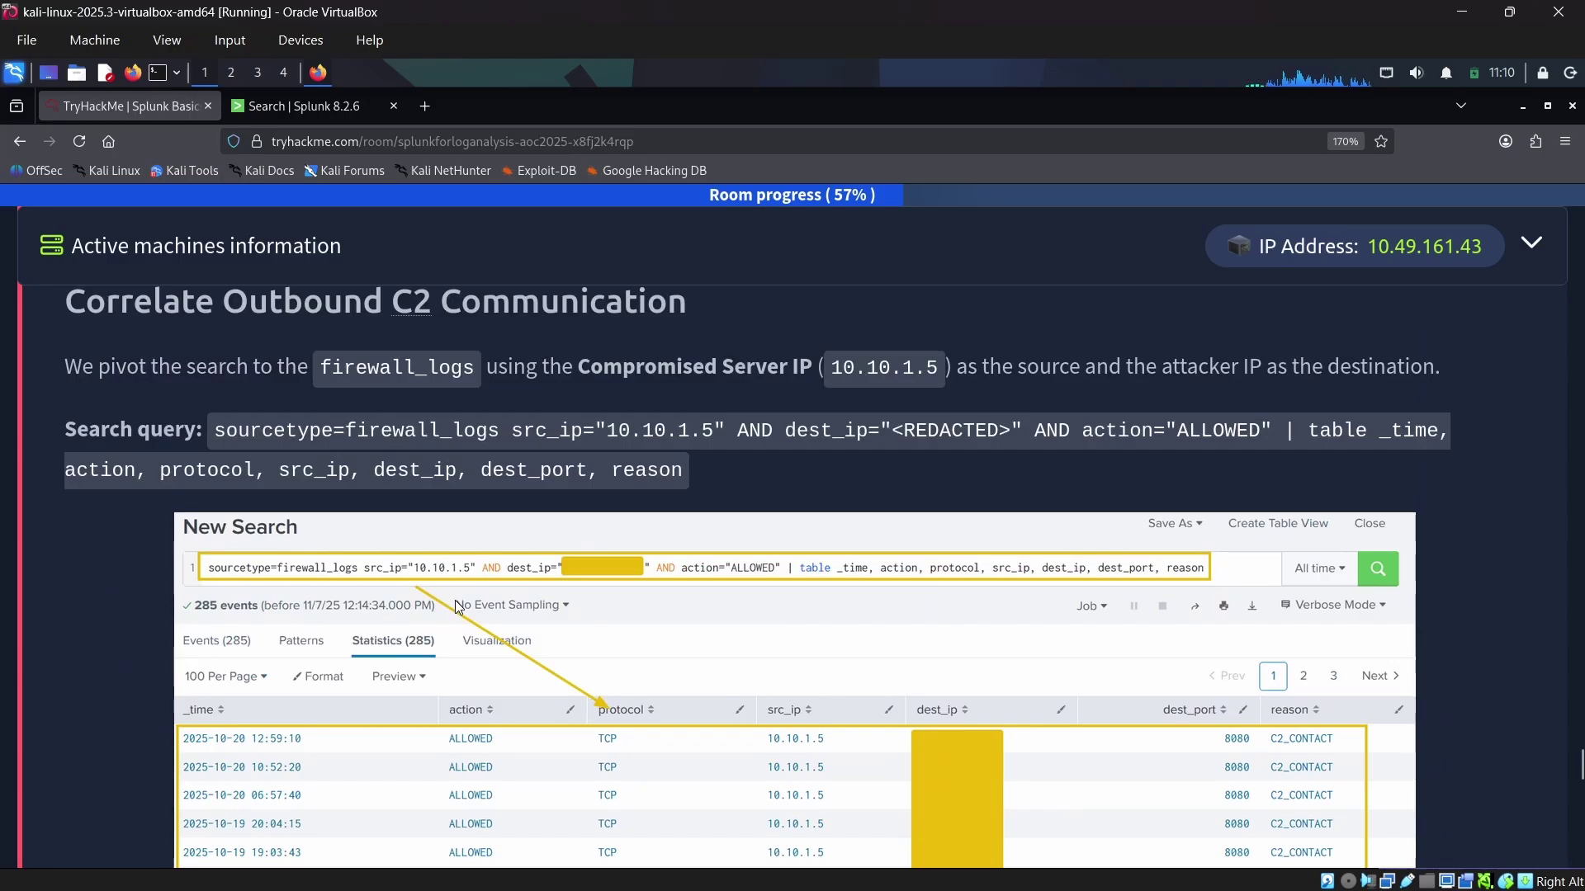
pyautogui.scroll(-4, 457, 608)
pyautogui.scroll(10, 457, 608)
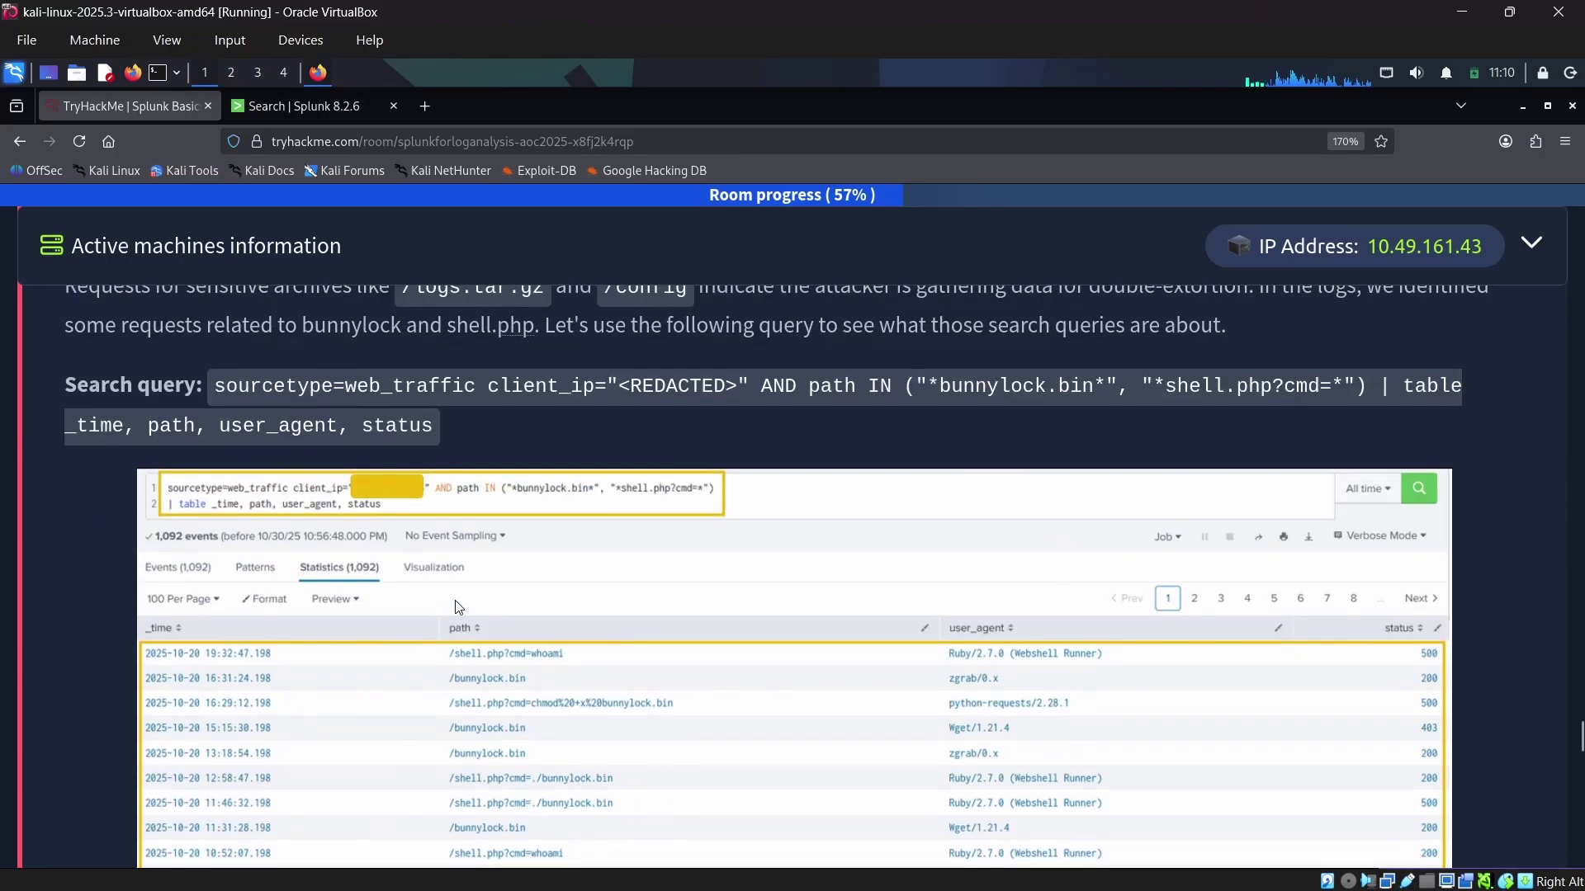
pyautogui.scroll(-2, 456, 608)
pyautogui.scroll(3, 459, 622)
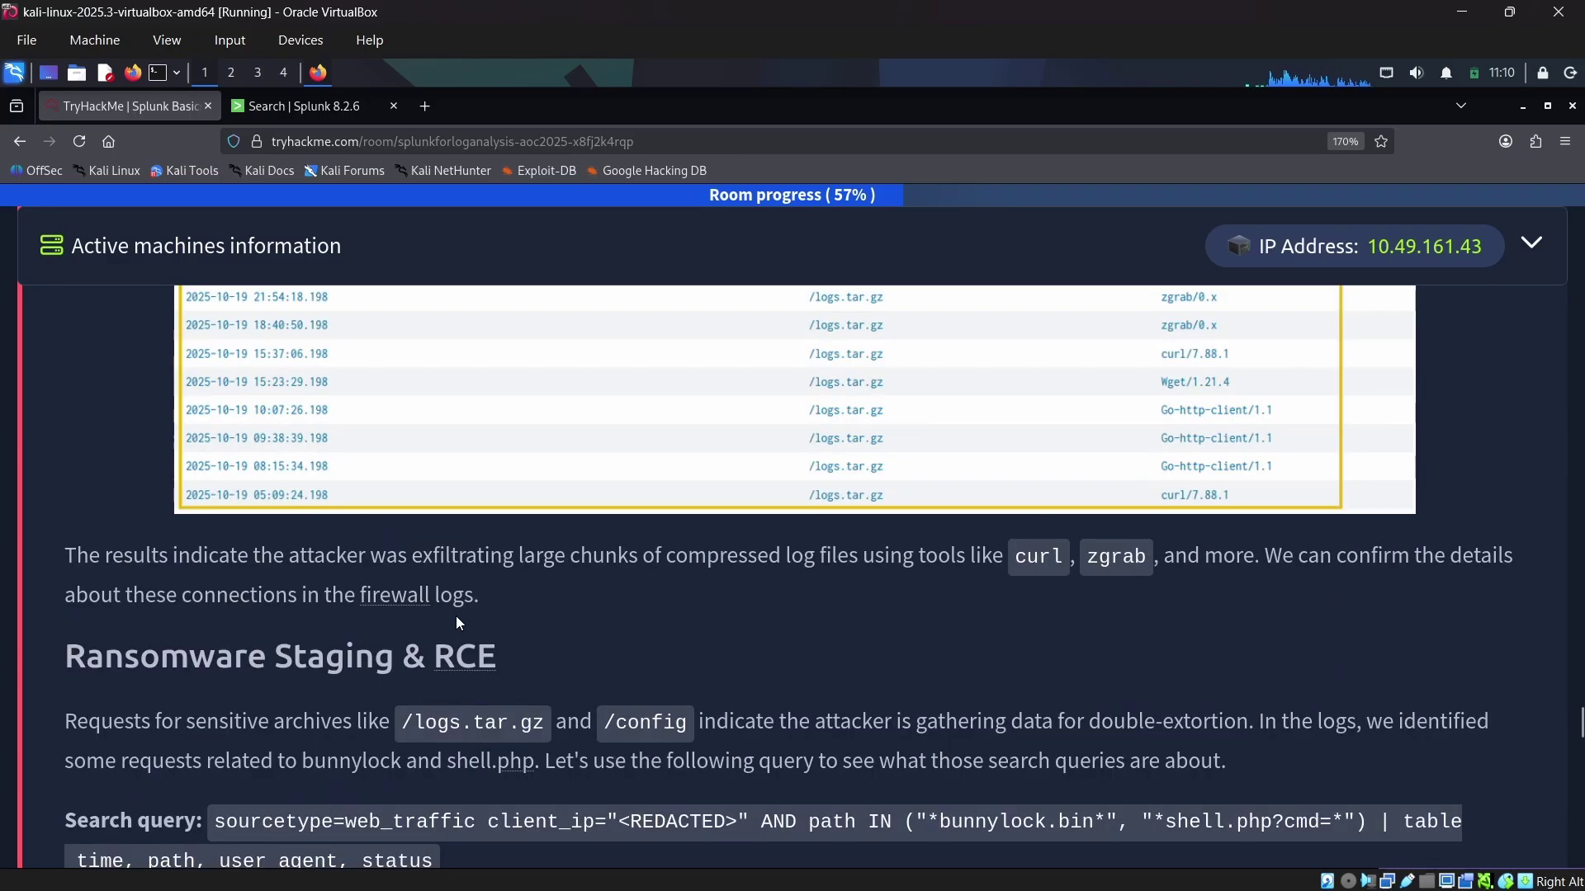
pyautogui.scroll(5, 459, 623)
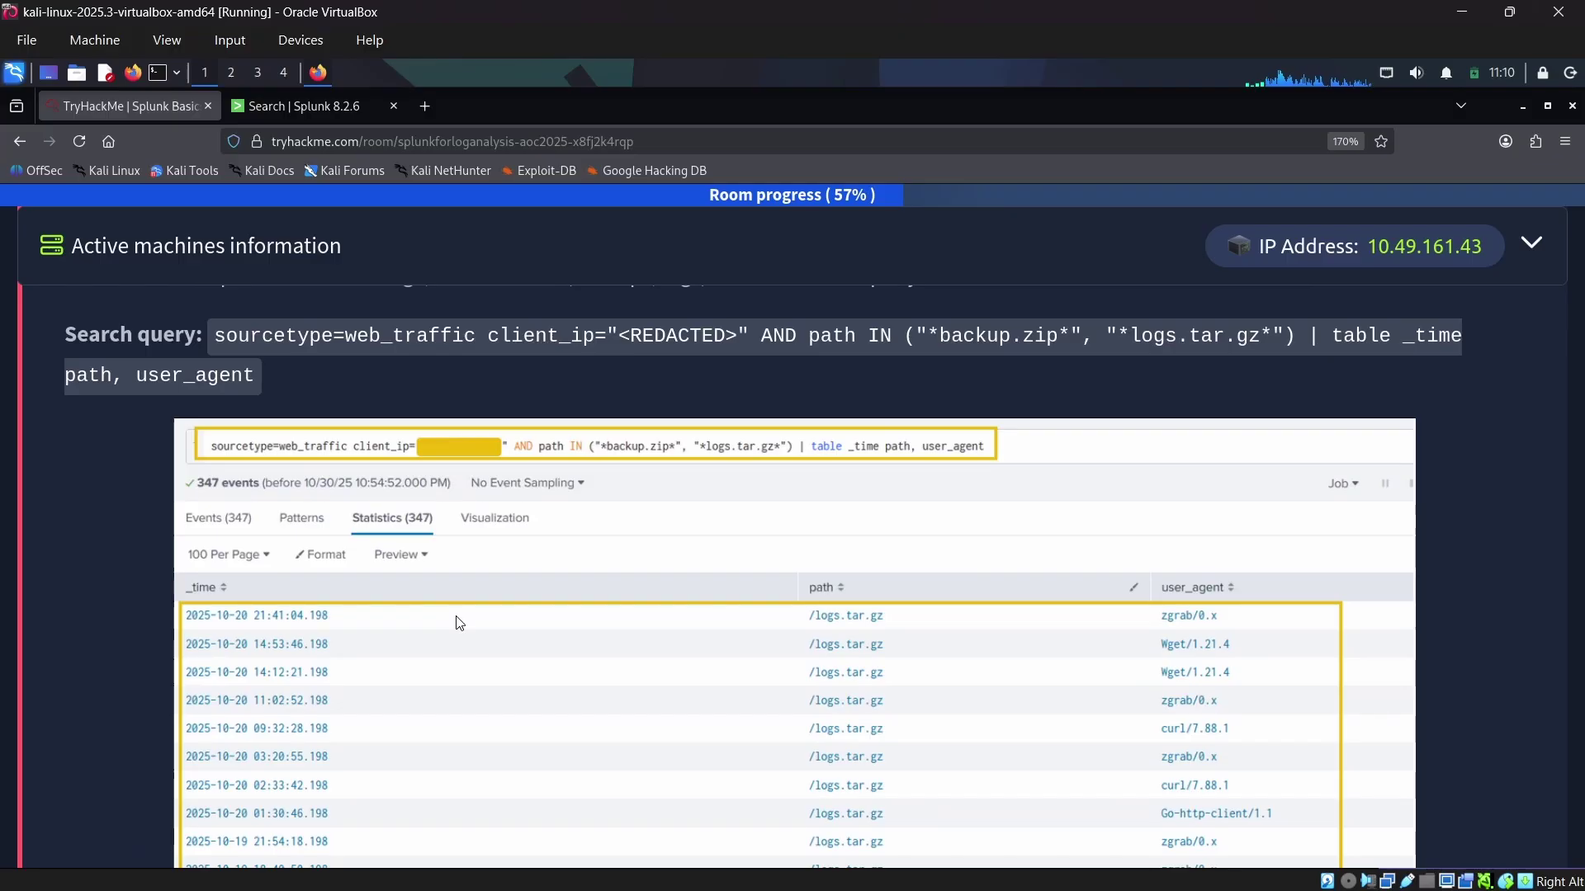
pyautogui.scroll(-1, 459, 622)
pyautogui.scroll(8, 459, 622)
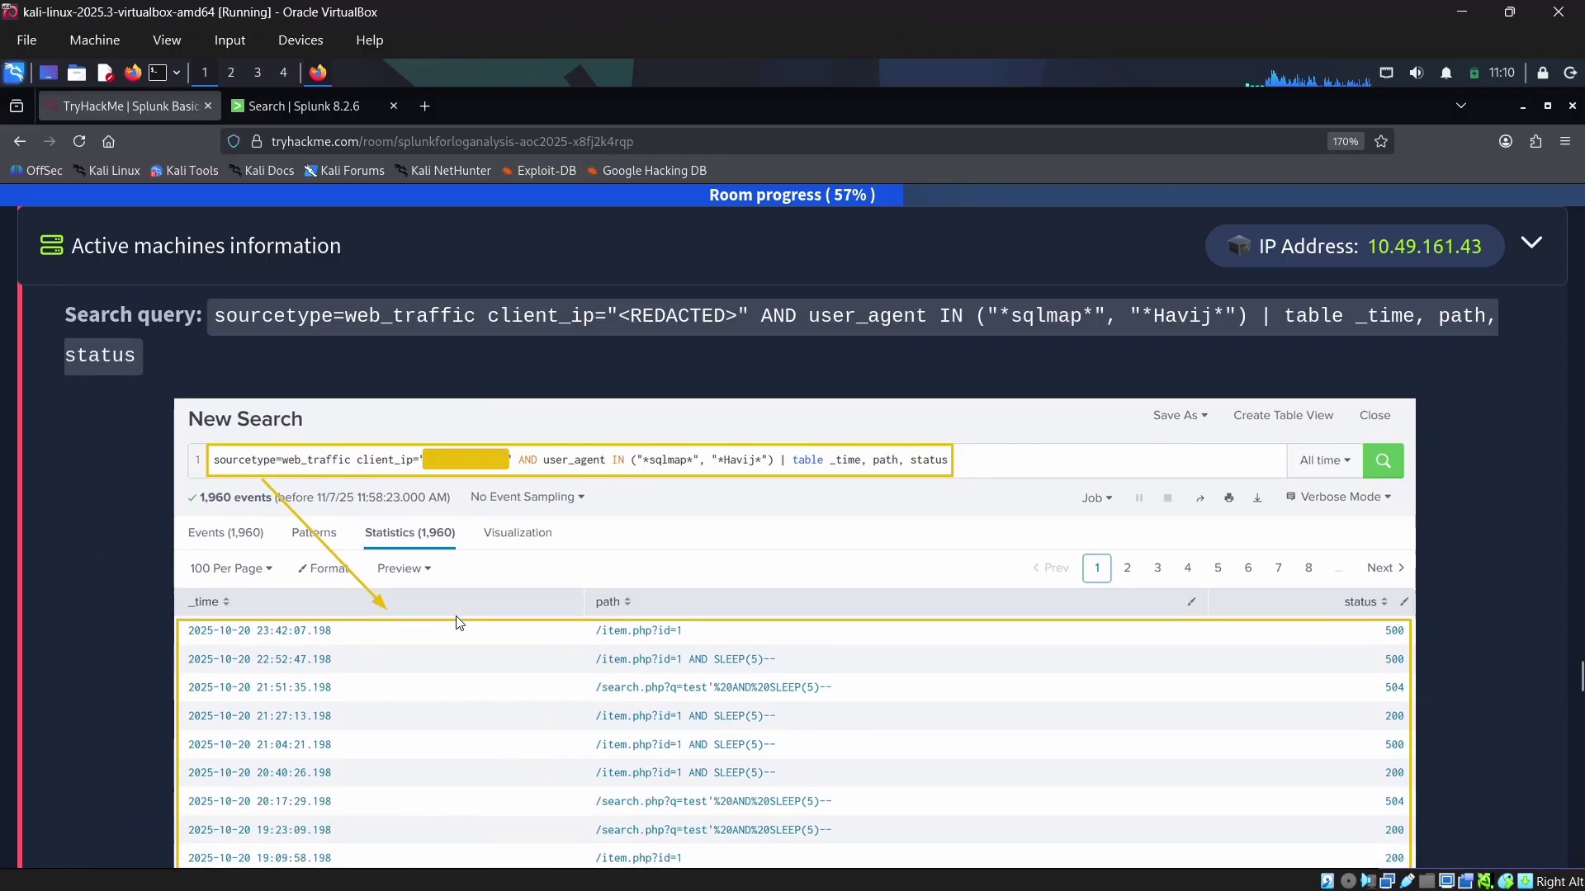
pyautogui.scroll(1, 458, 622)
pyautogui.scroll(-2, 459, 622)
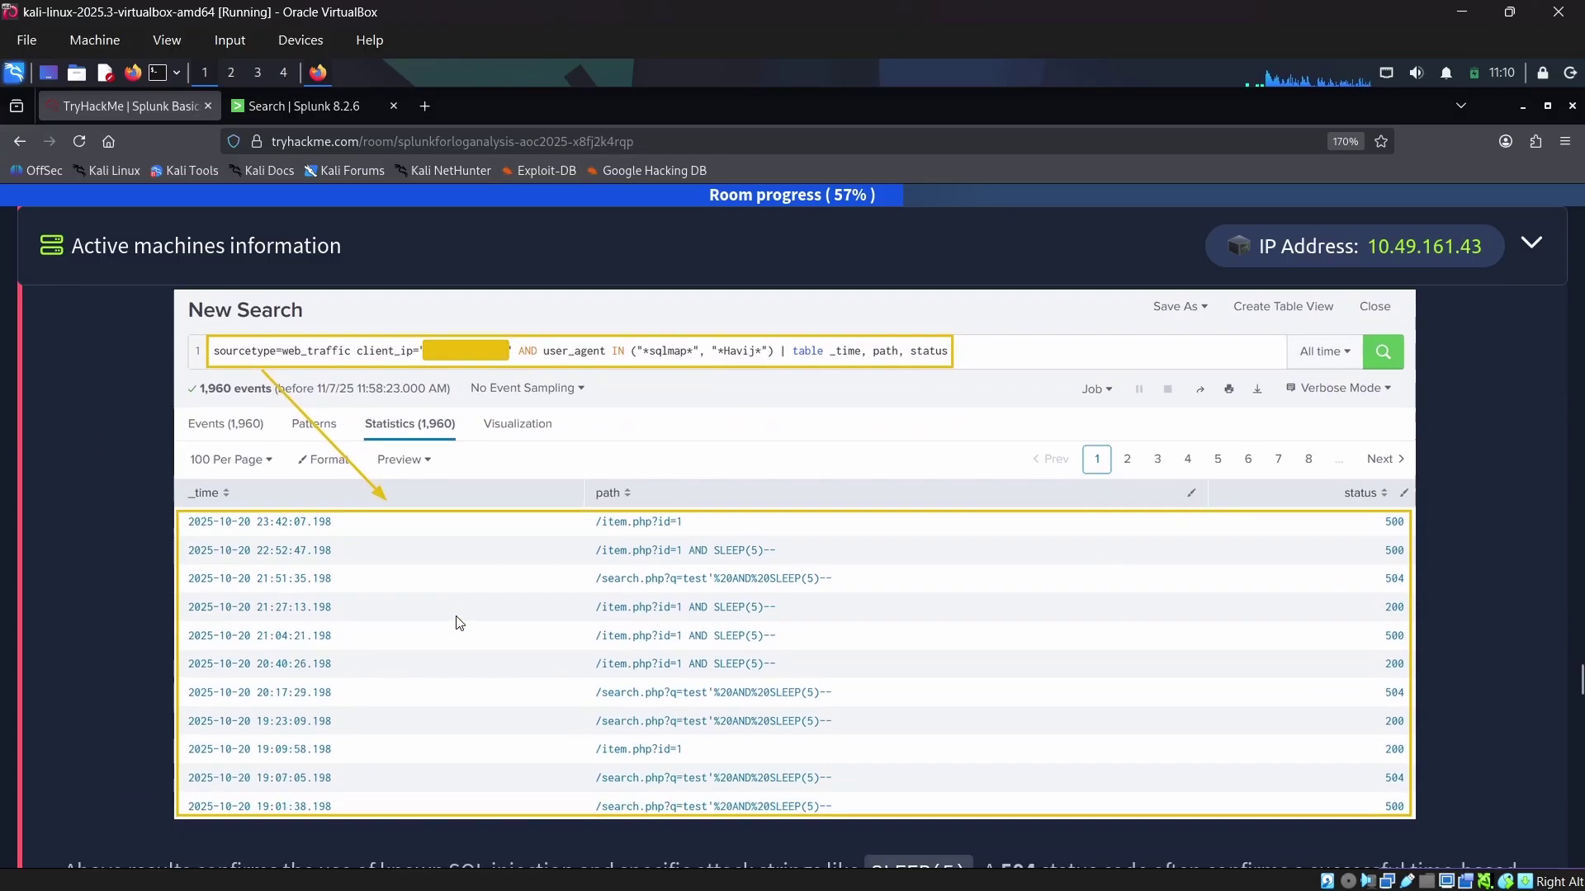
pyautogui.scroll(5, 460, 623)
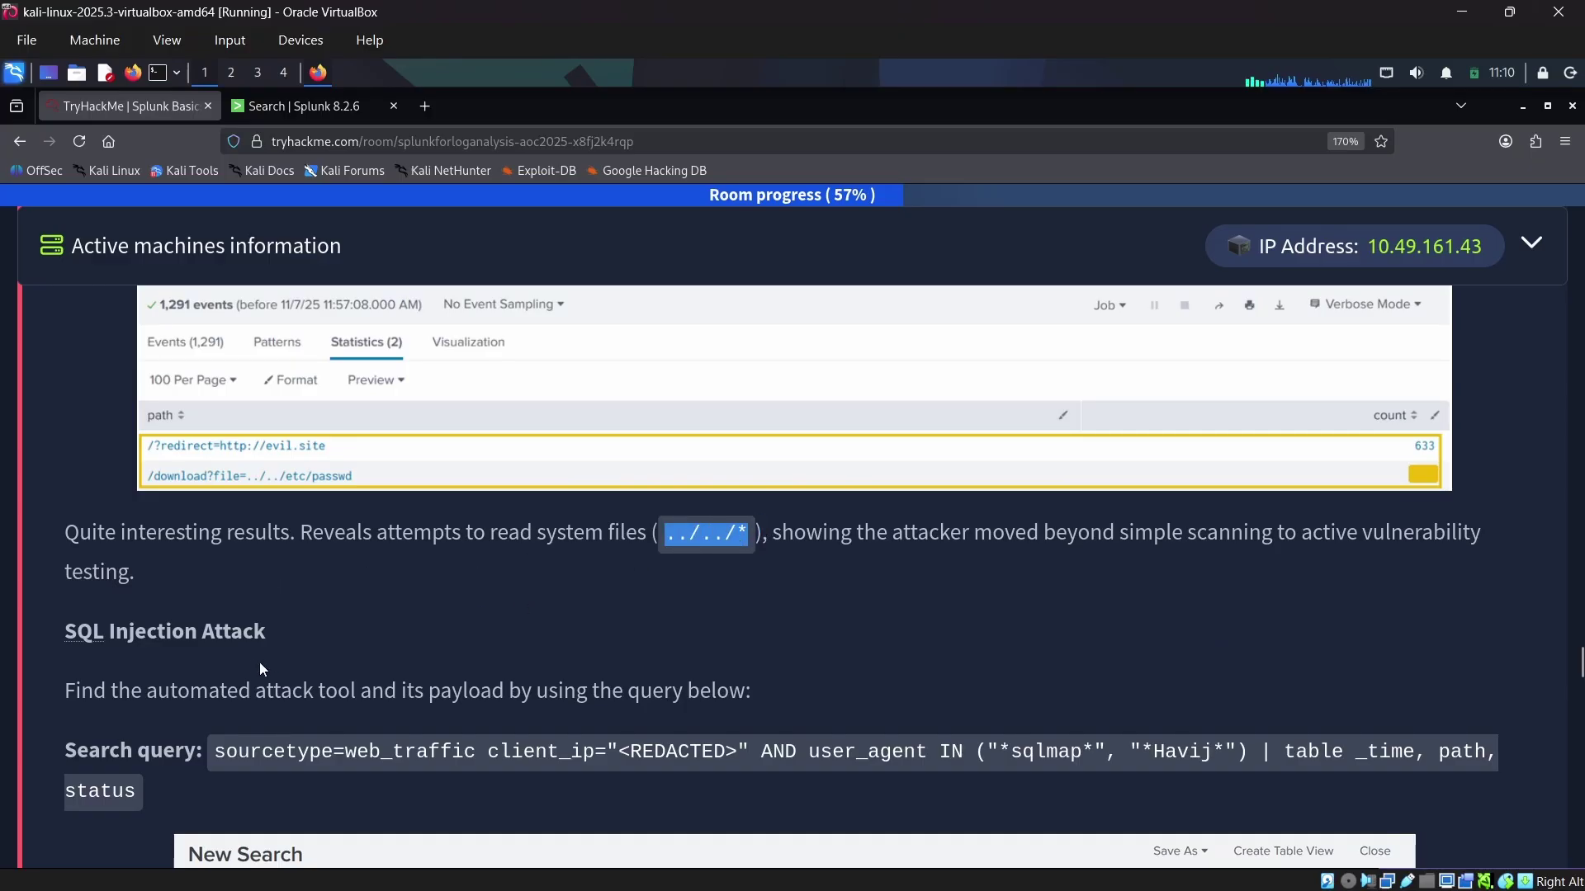
pyautogui.scroll(4, 255, 665)
pyautogui.scroll(-2, 260, 602)
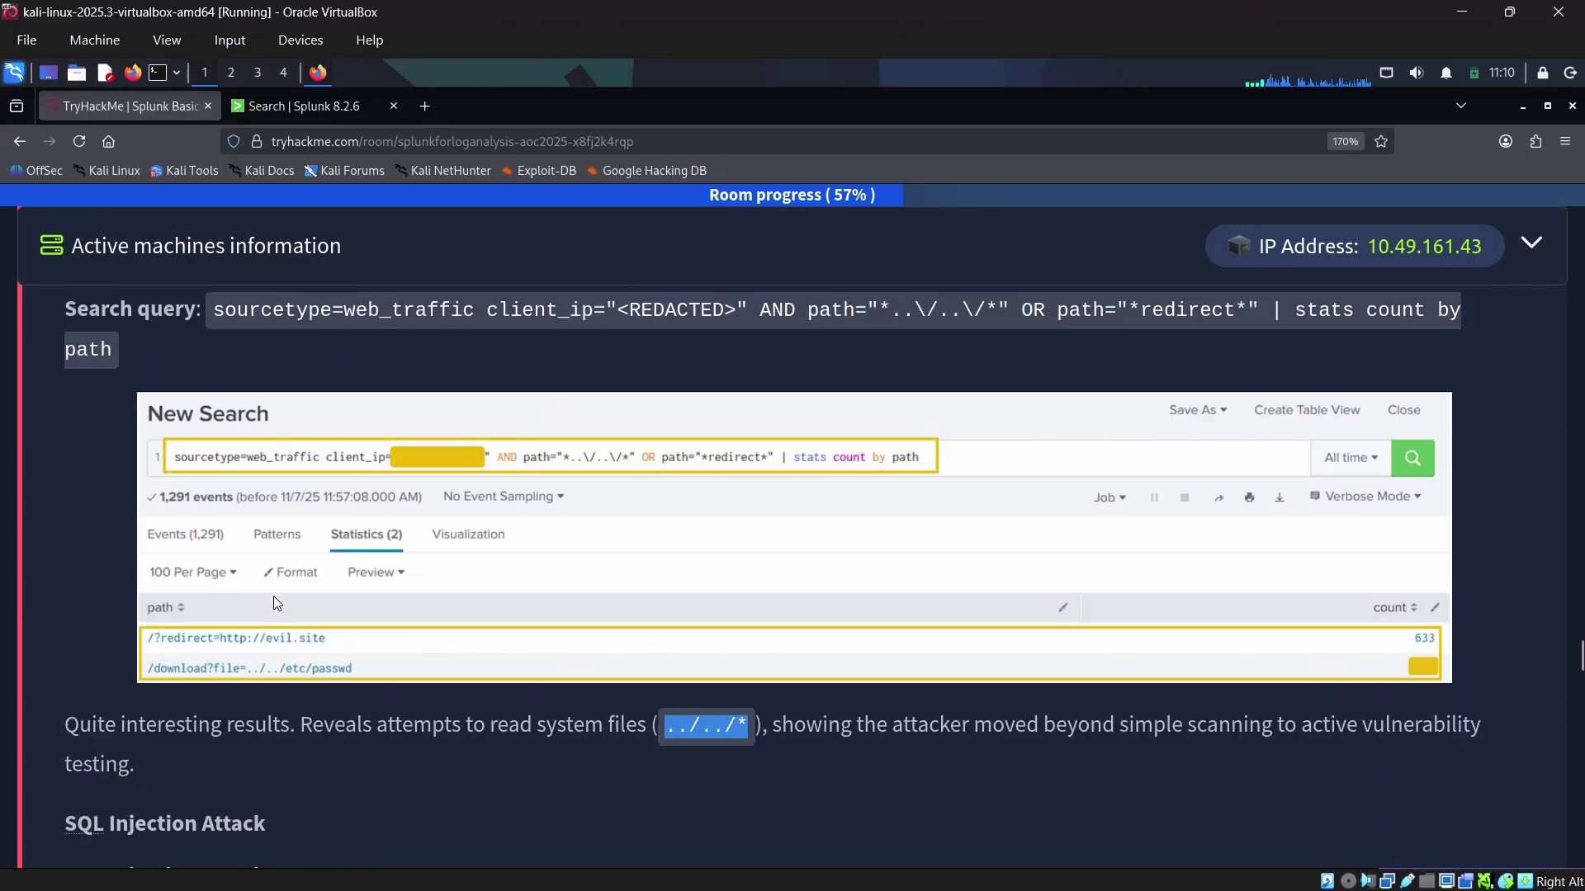
pyautogui.scroll(-1, 274, 604)
pyautogui.scroll(2, 270, 494)
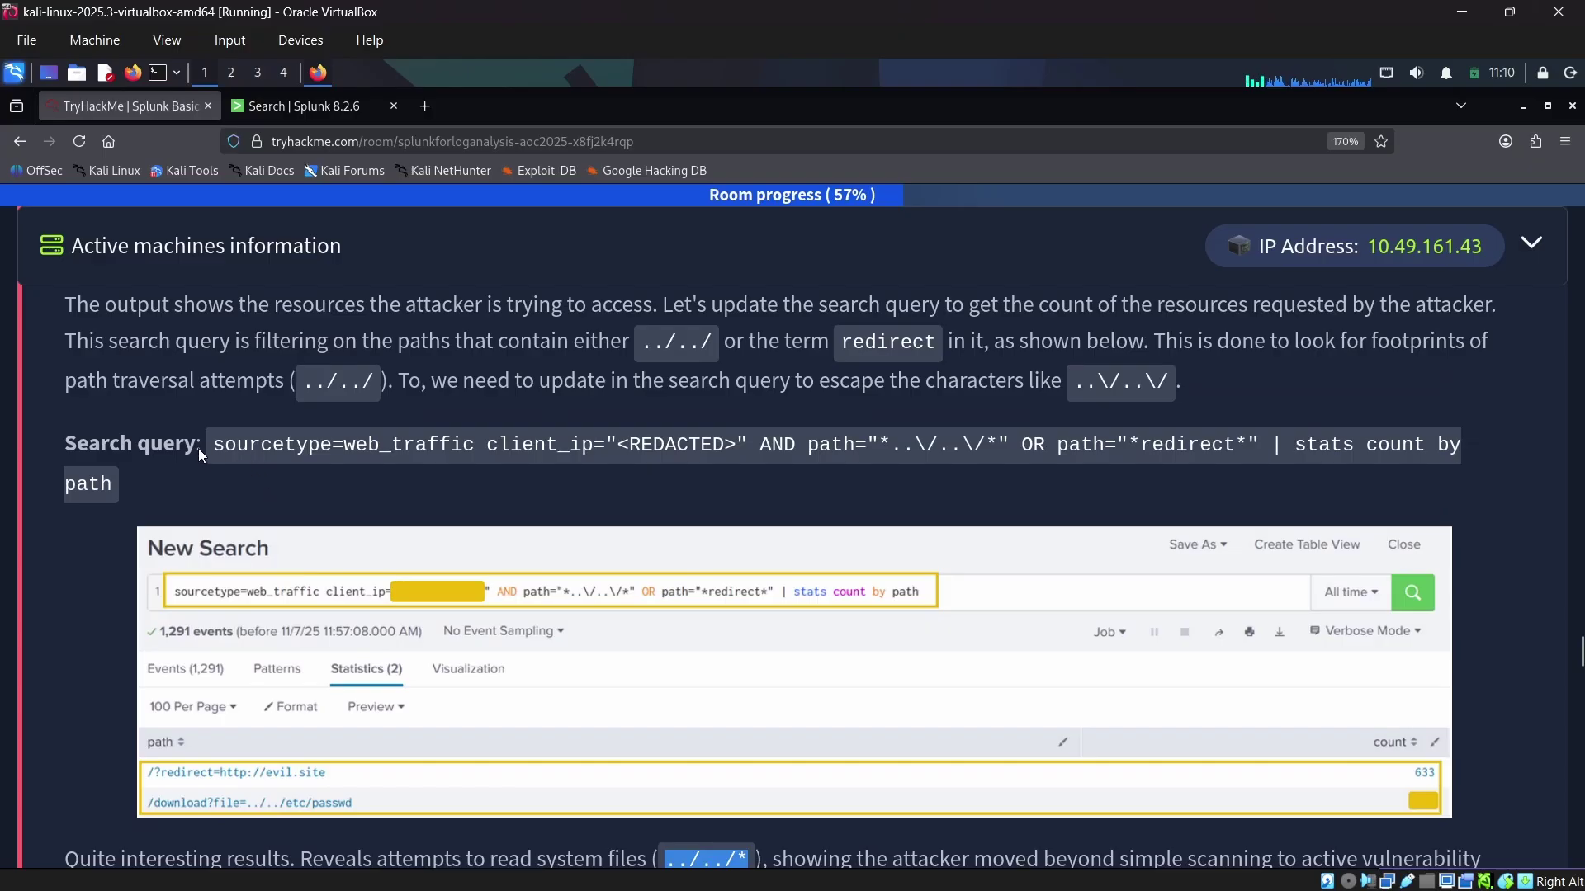
# Step: Copy the room's path traversal query ending in "stats count by path" and paste it over index=main in the Splunk search, keeping the existing client_ip condition
pyautogui.moveTo(210, 439); pyautogui.dragTo(112, 487)
pyautogui.hotkey('ctrl', 'c')
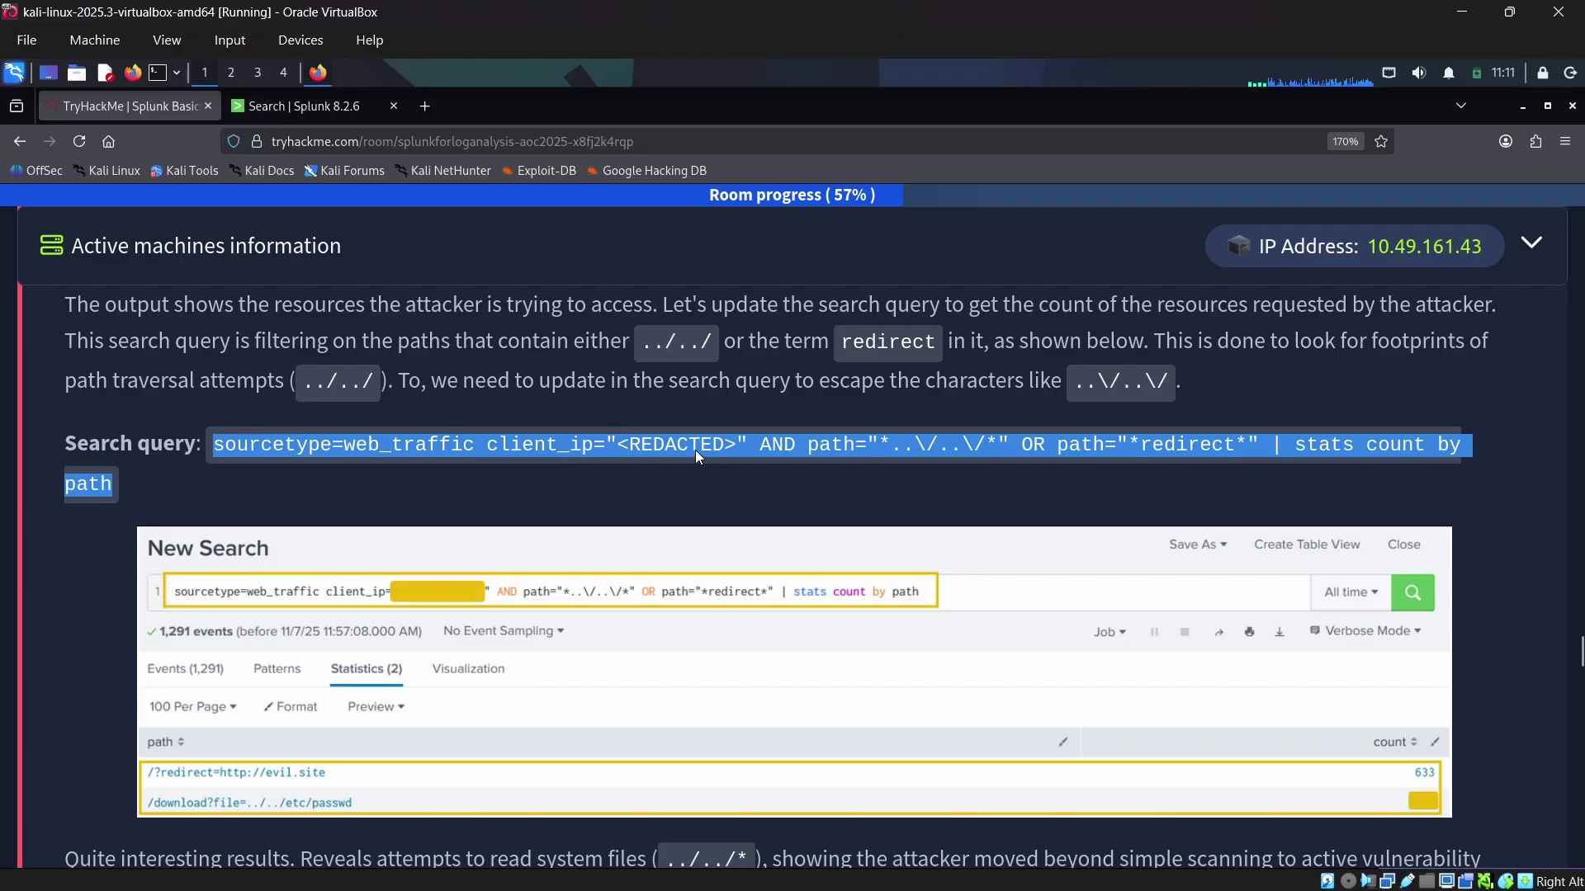
pyautogui.click(314, 111)
pyautogui.scroll(5, 487, 347)
pyautogui.scroll(1, 471, 355)
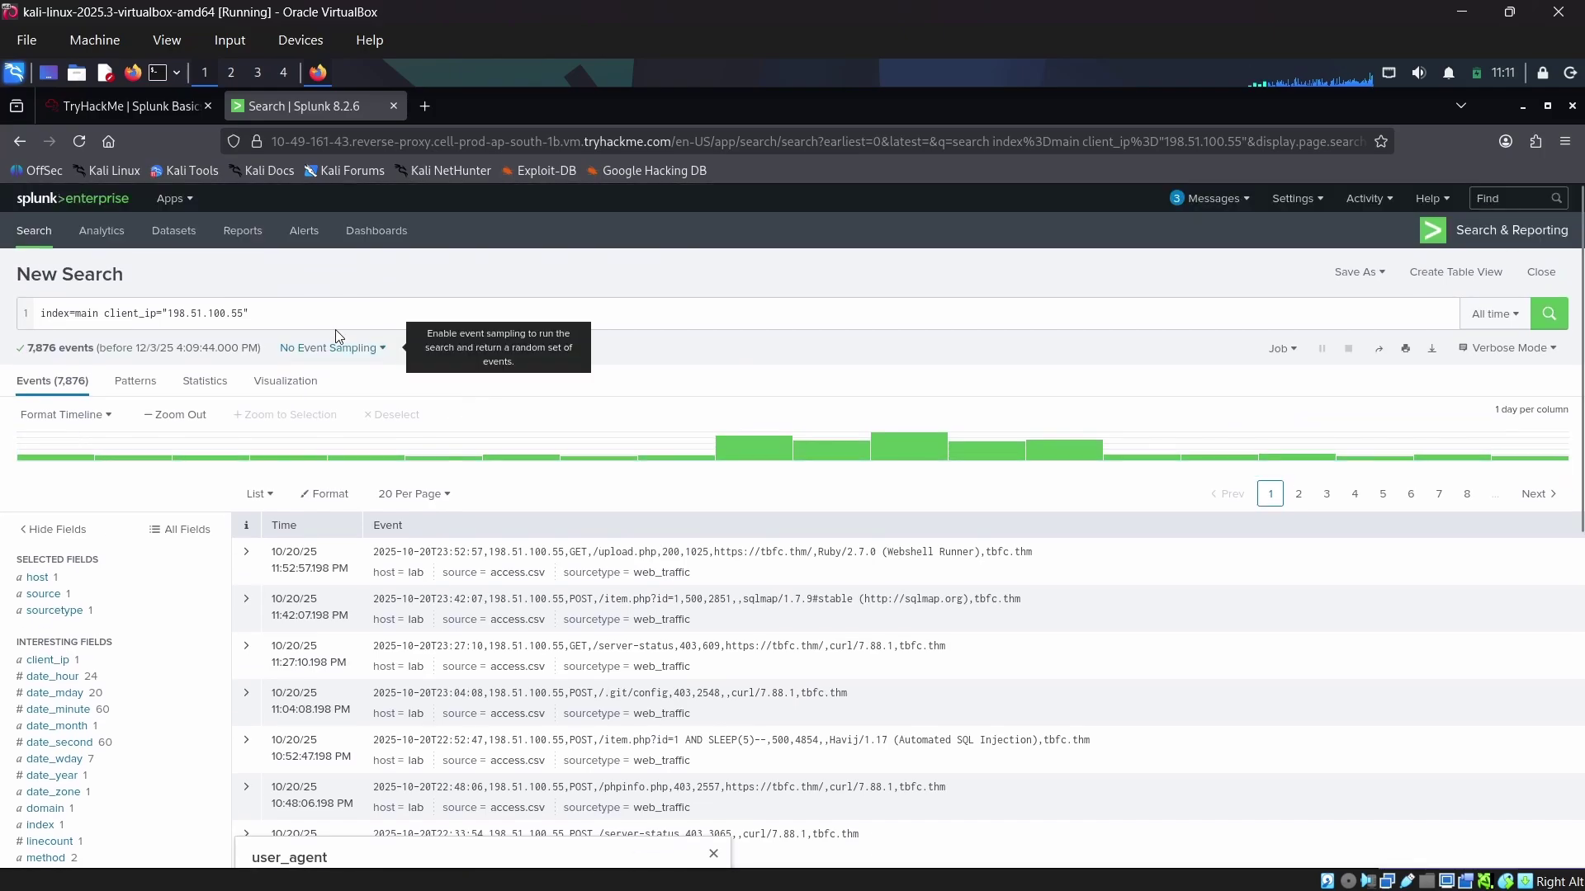
pyautogui.click(286, 320)
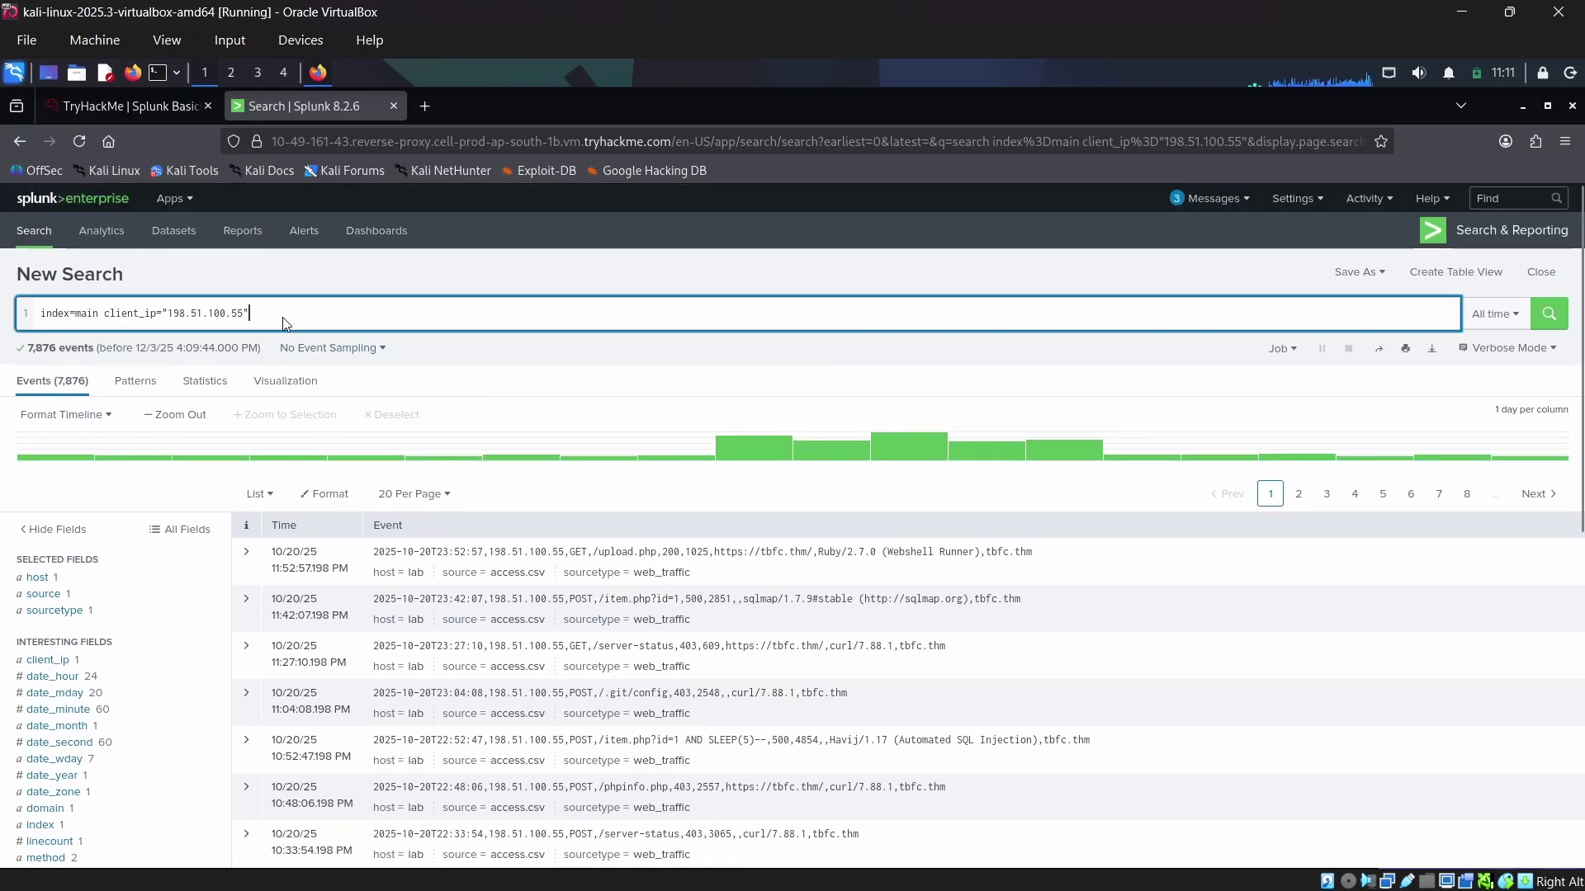
pyautogui.keyDown('shift'); pyautogui.click(100, 316); pyautogui.keyUp('shift')
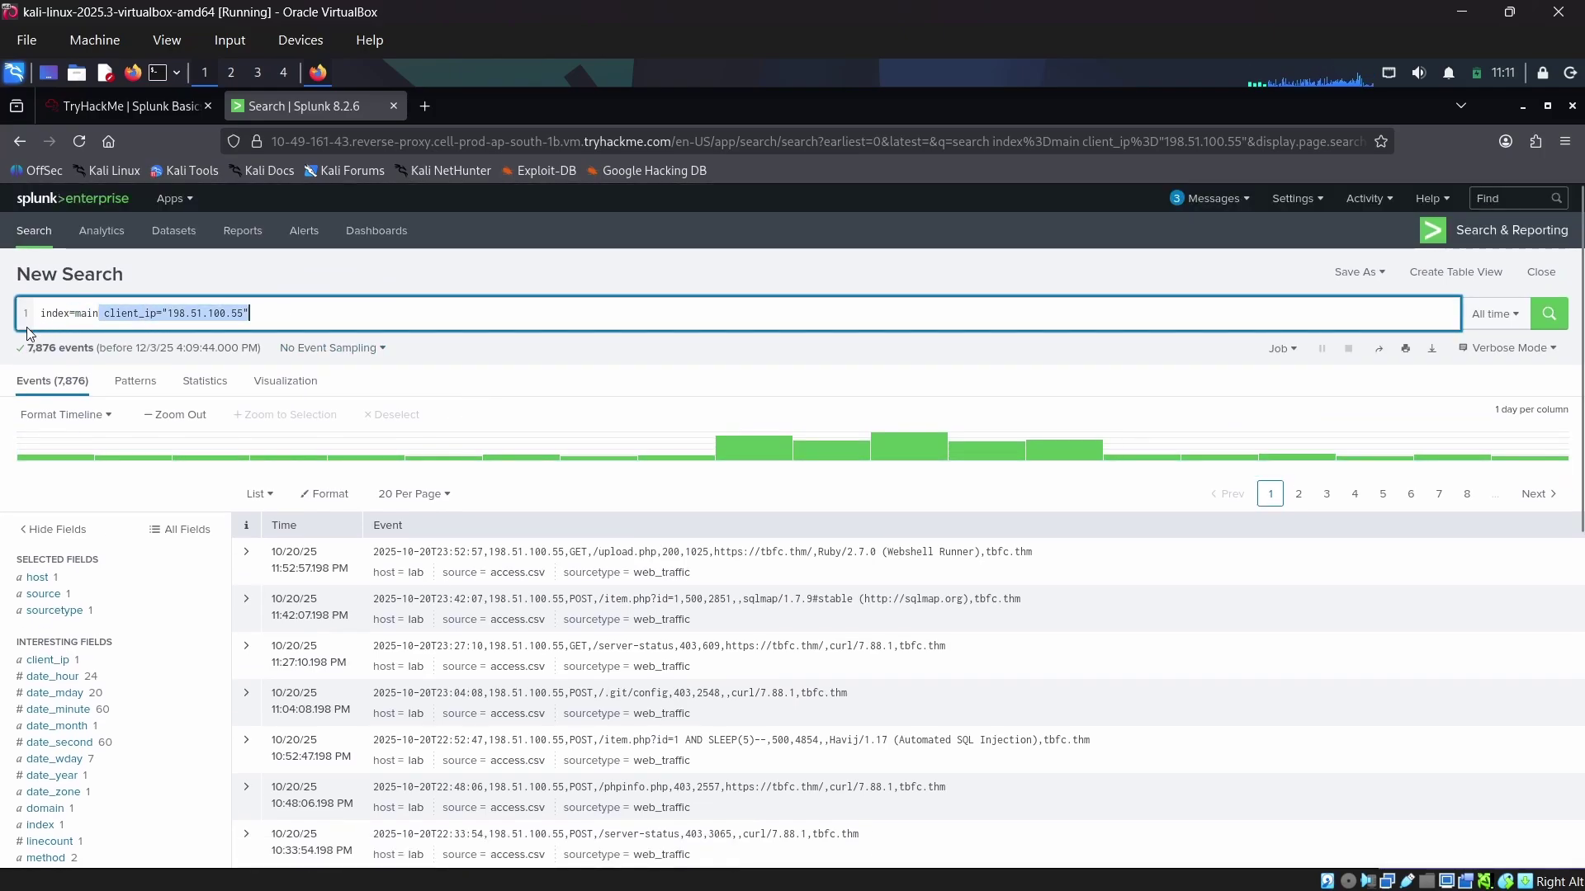
pyautogui.moveTo(99, 314); pyautogui.dragTo(37, 314)
pyautogui.hotkey('ctrl', 'v')
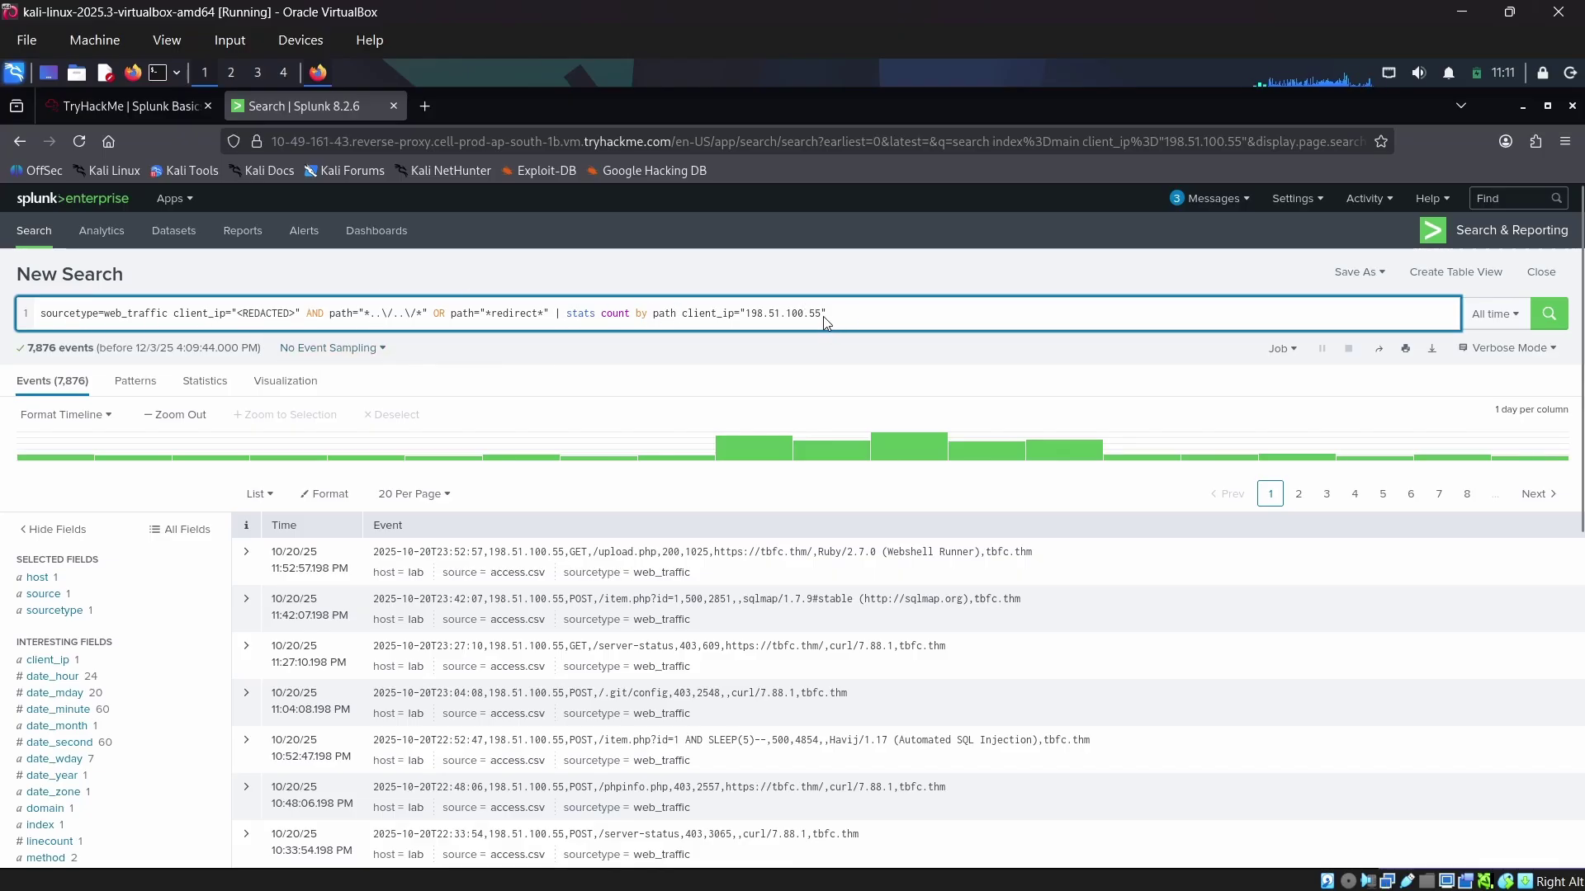
# Step: Replace the <REDACTED> client_ip with 198.51.100.55, remove the trailing client_ip condition, and run the path traversal query
pyautogui.moveTo(822, 315); pyautogui.dragTo(745, 315)
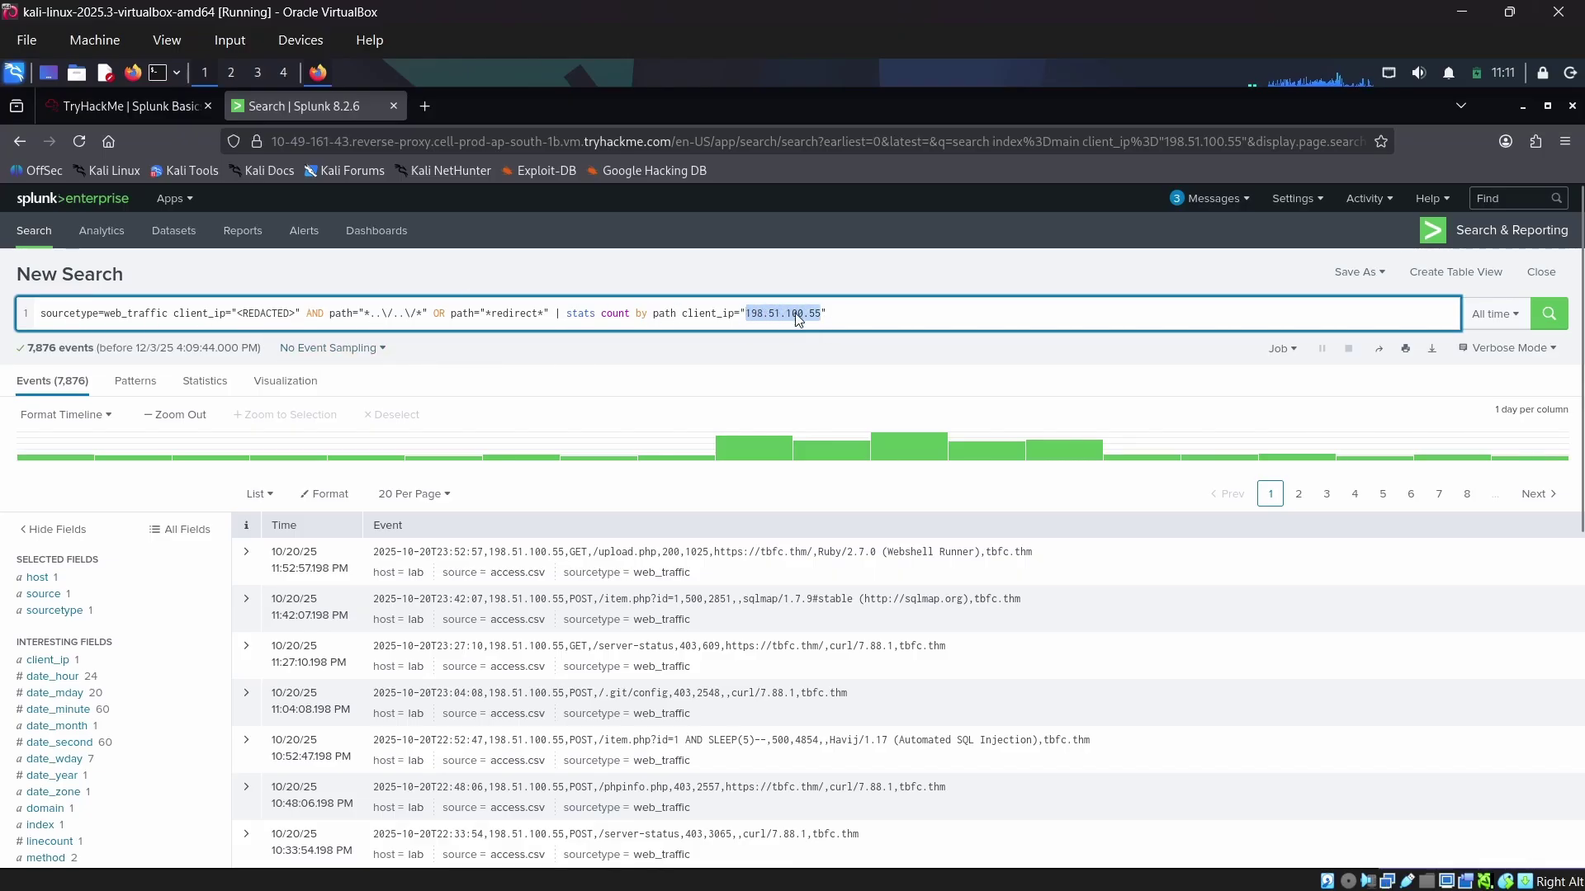
pyautogui.moveTo(297, 316); pyautogui.dragTo(236, 319)
pyautogui.hotkey('ctrl', 'v')
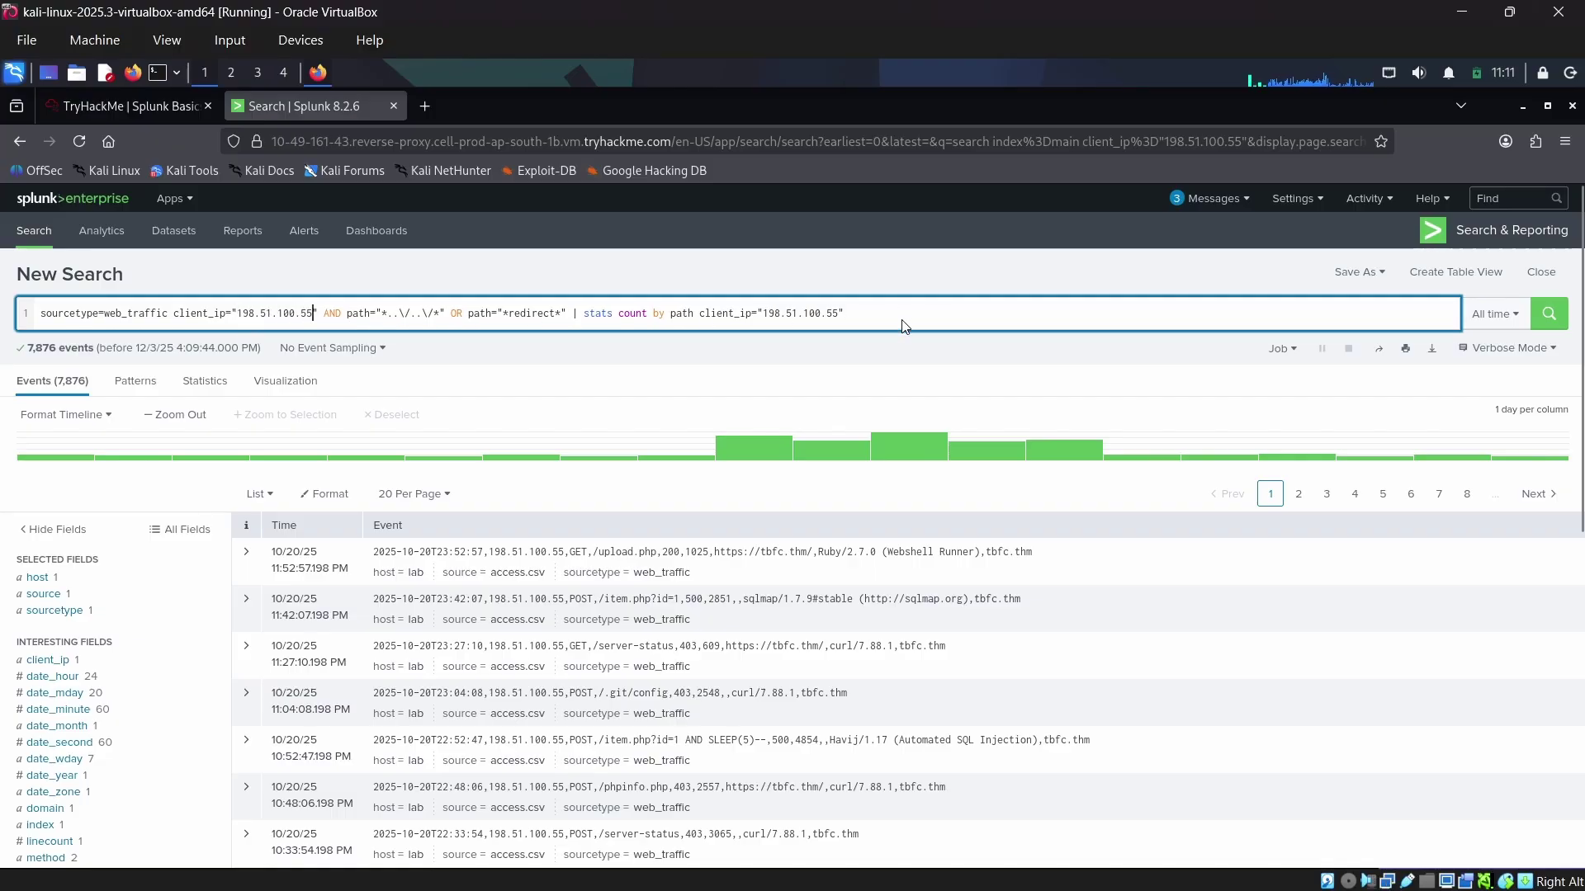
pyautogui.moveTo(905, 327); pyautogui.dragTo(700, 315)
pyautogui.hotkey('ctrl', 'c')
pyautogui.press('BackSpace')
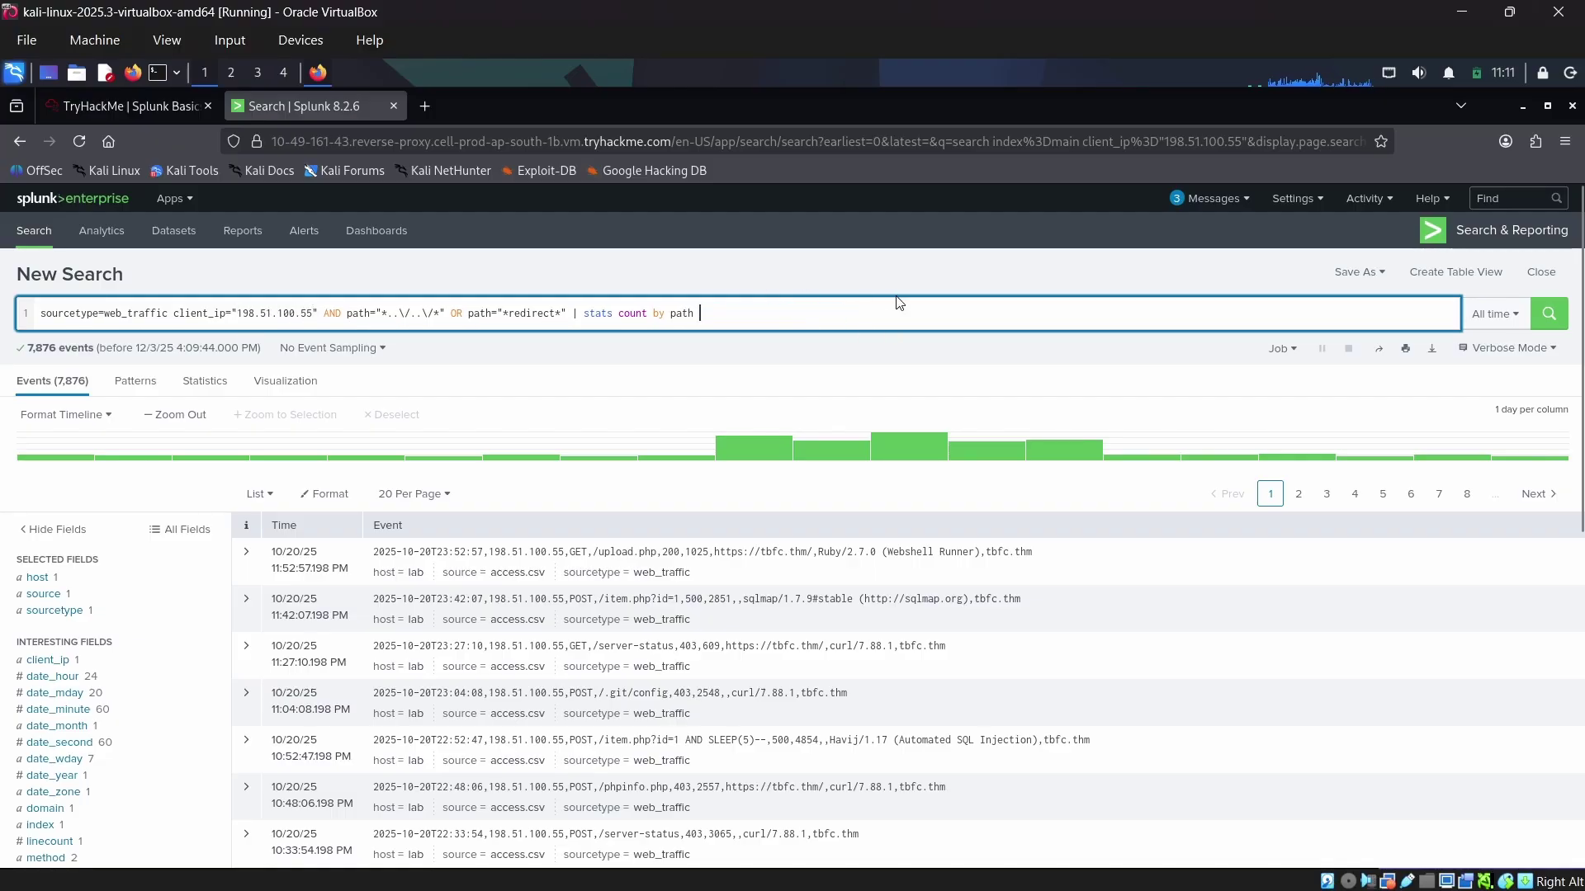
pyautogui.press('BackSpace')
pyautogui.press('Return')
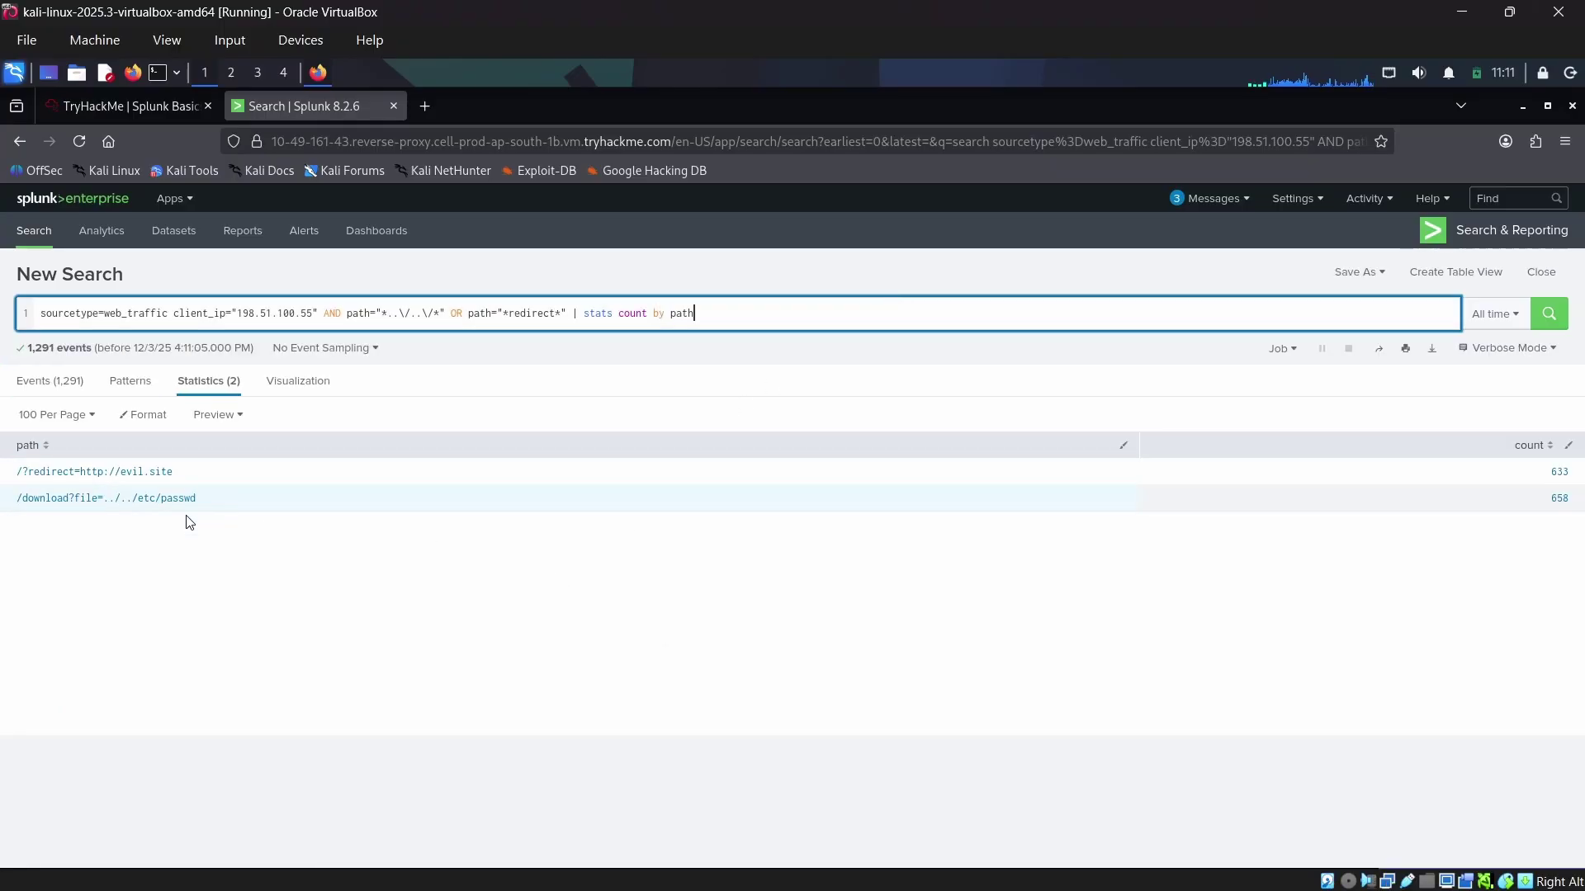
# Step: Compare with the walkthrough's sample result in the TryHackMe room, find the path traversal question, and return to the Splunk search
pyautogui.click(169, 120)
pyautogui.scroll(-3, 454, 632)
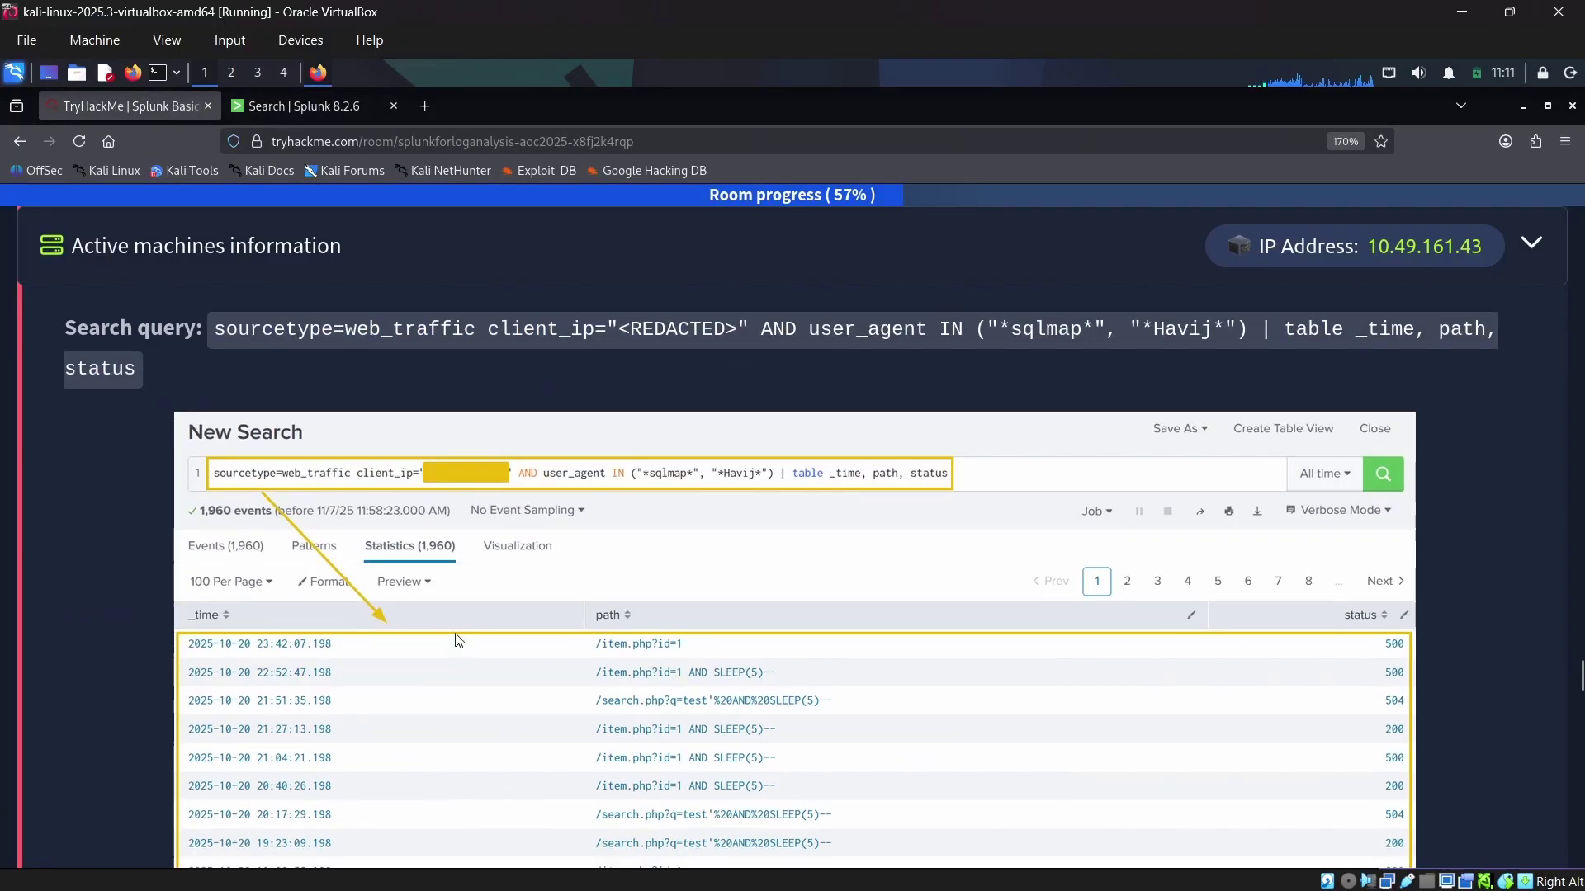
pyautogui.scroll(6, 454, 632)
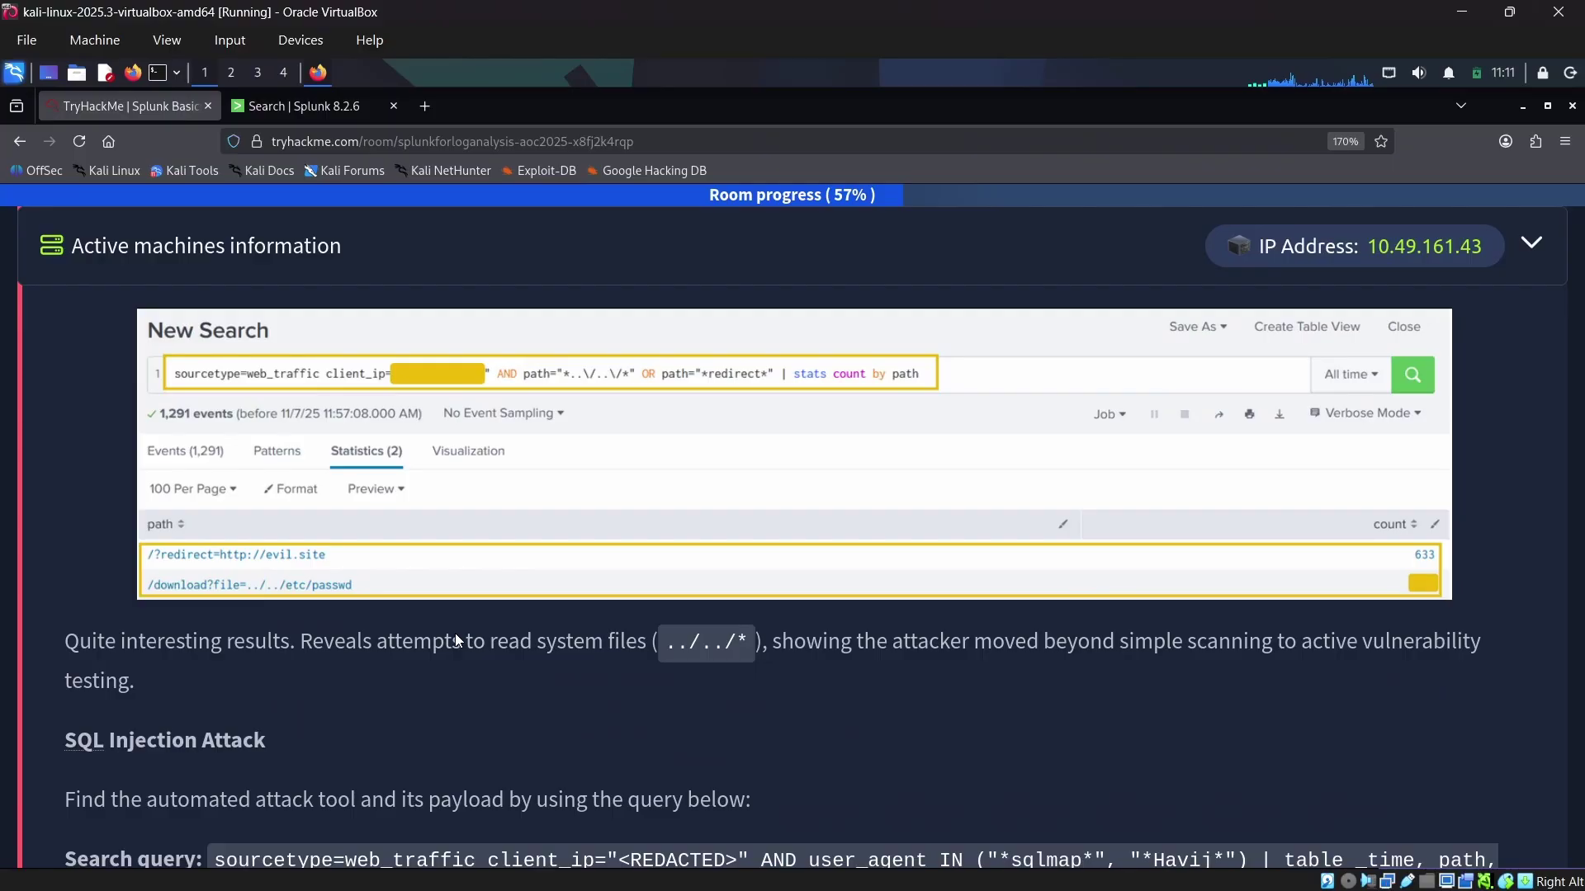
pyautogui.scroll(-20, 454, 633)
pyautogui.scroll(-5, 453, 632)
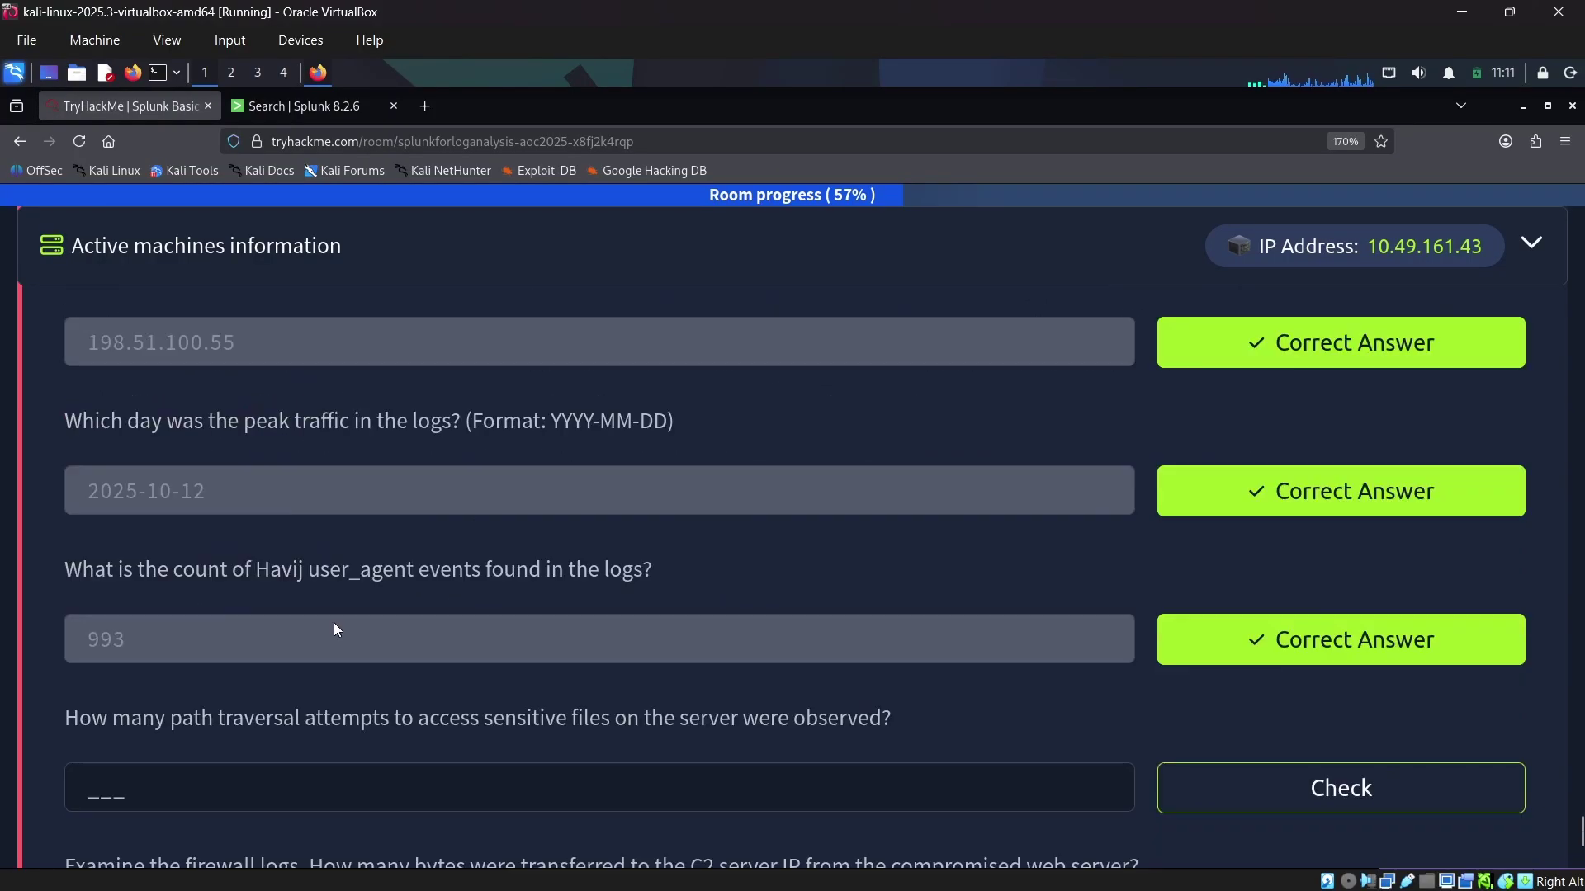
pyautogui.click(193, 787)
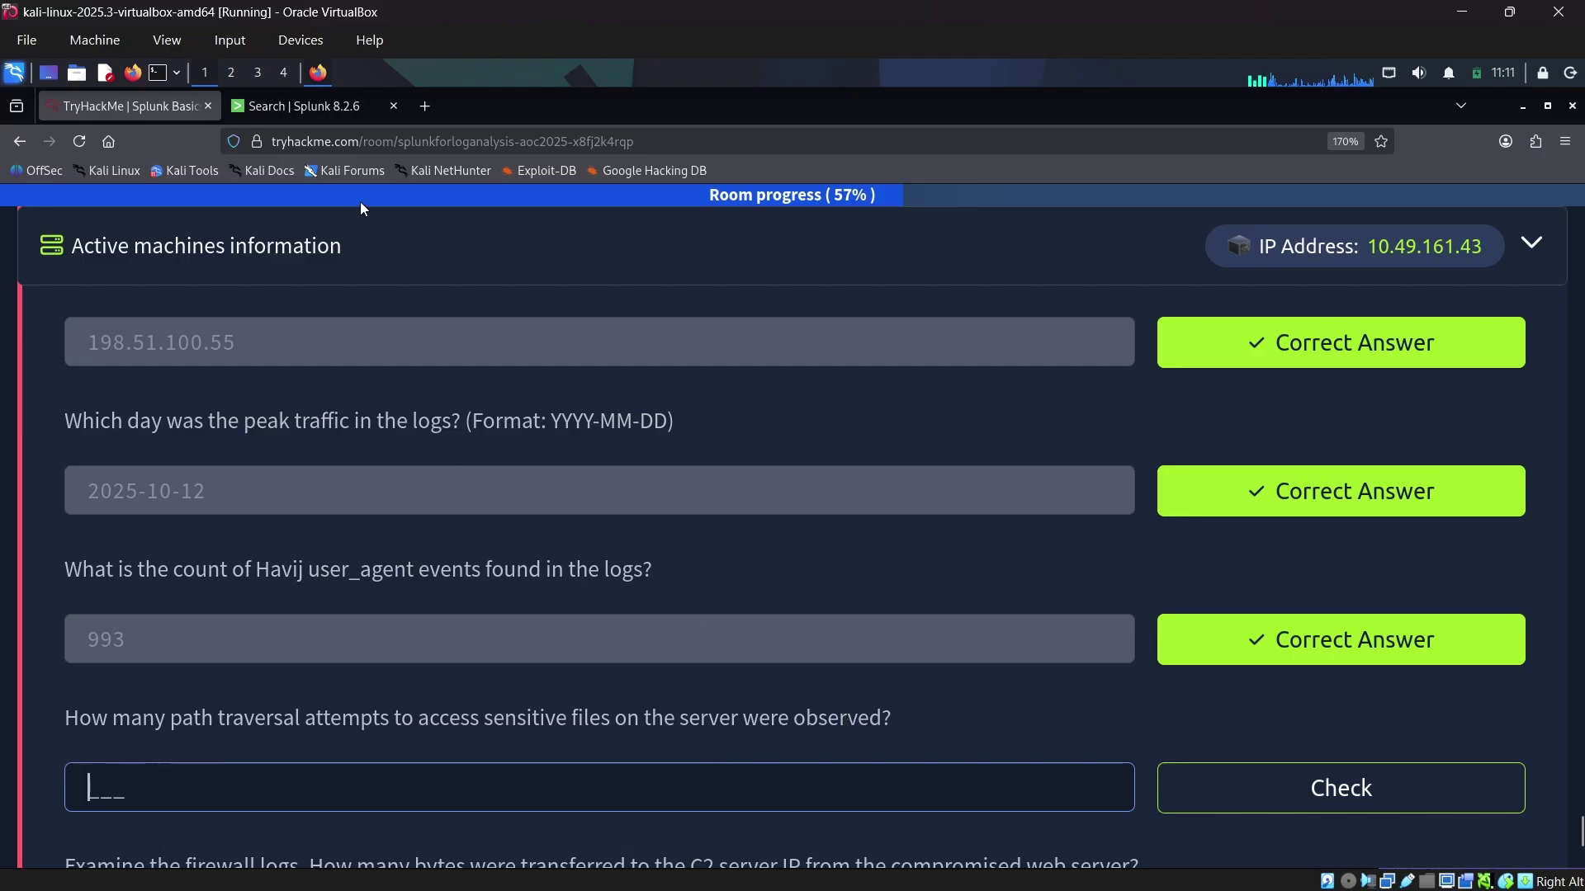
pyautogui.click(308, 104)
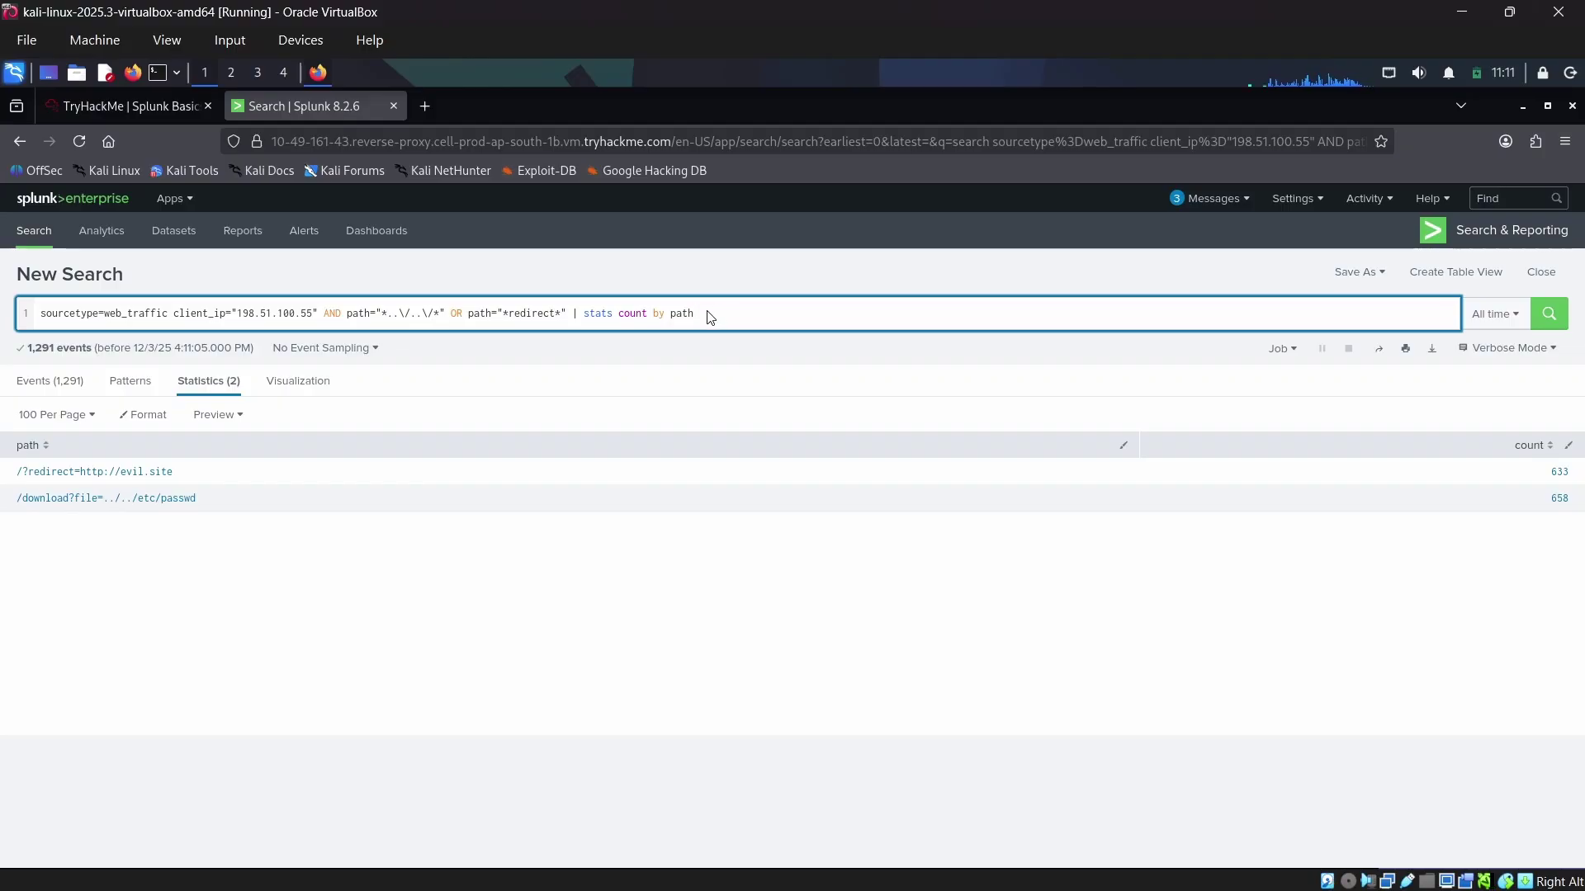
# Step: Show the matching events of the path traversal query and examine the values of the path field
pyautogui.doubleClick(675, 314)
pyautogui.click(62, 387)
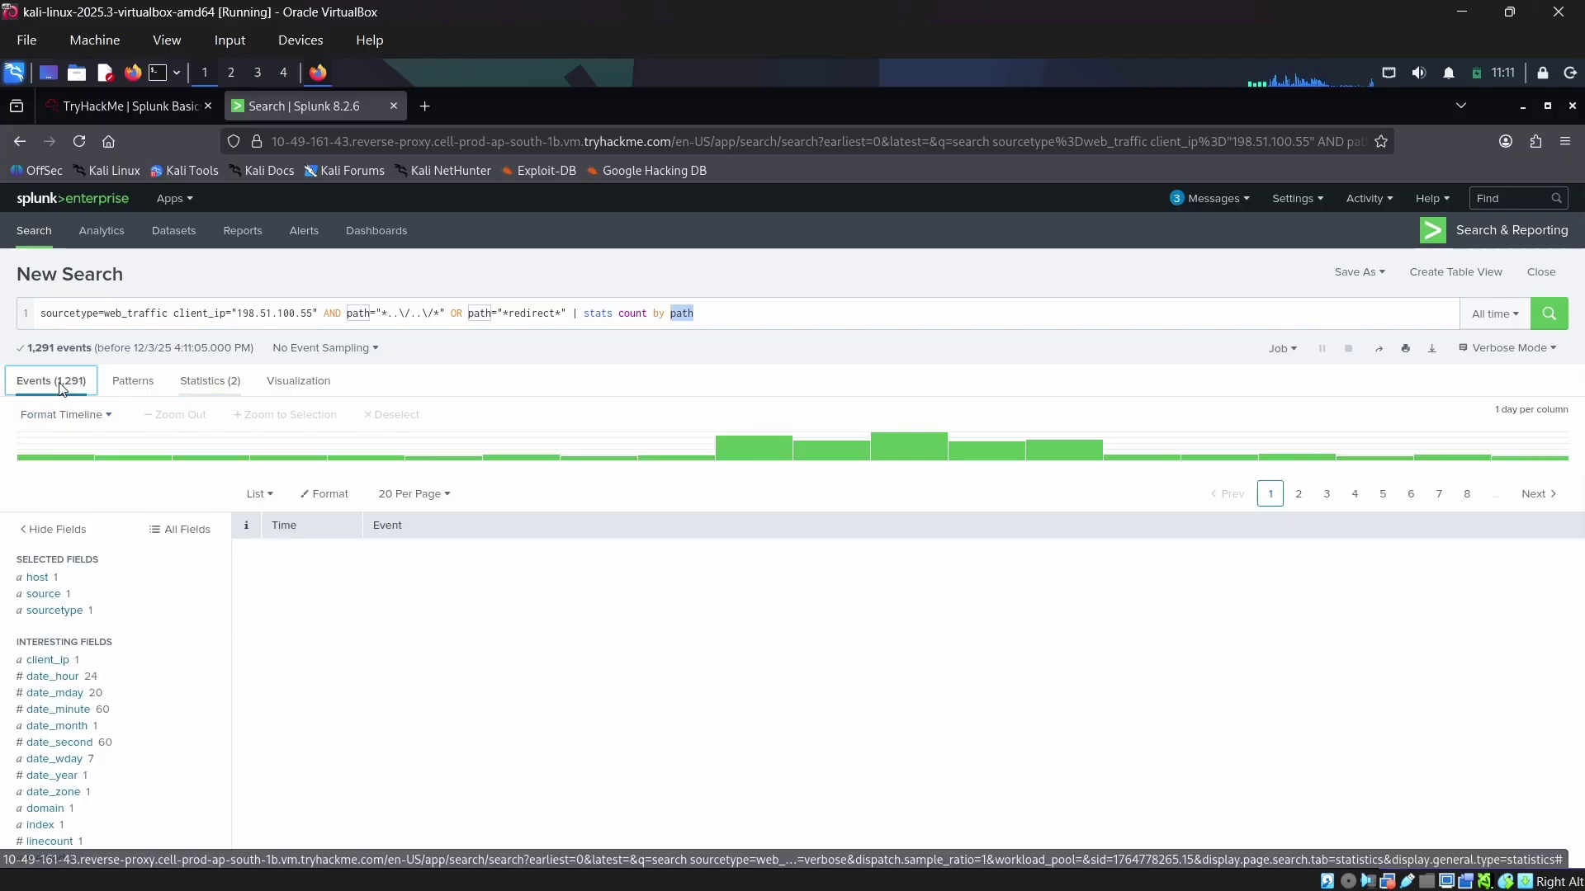
pyautogui.scroll(-3, 71, 693)
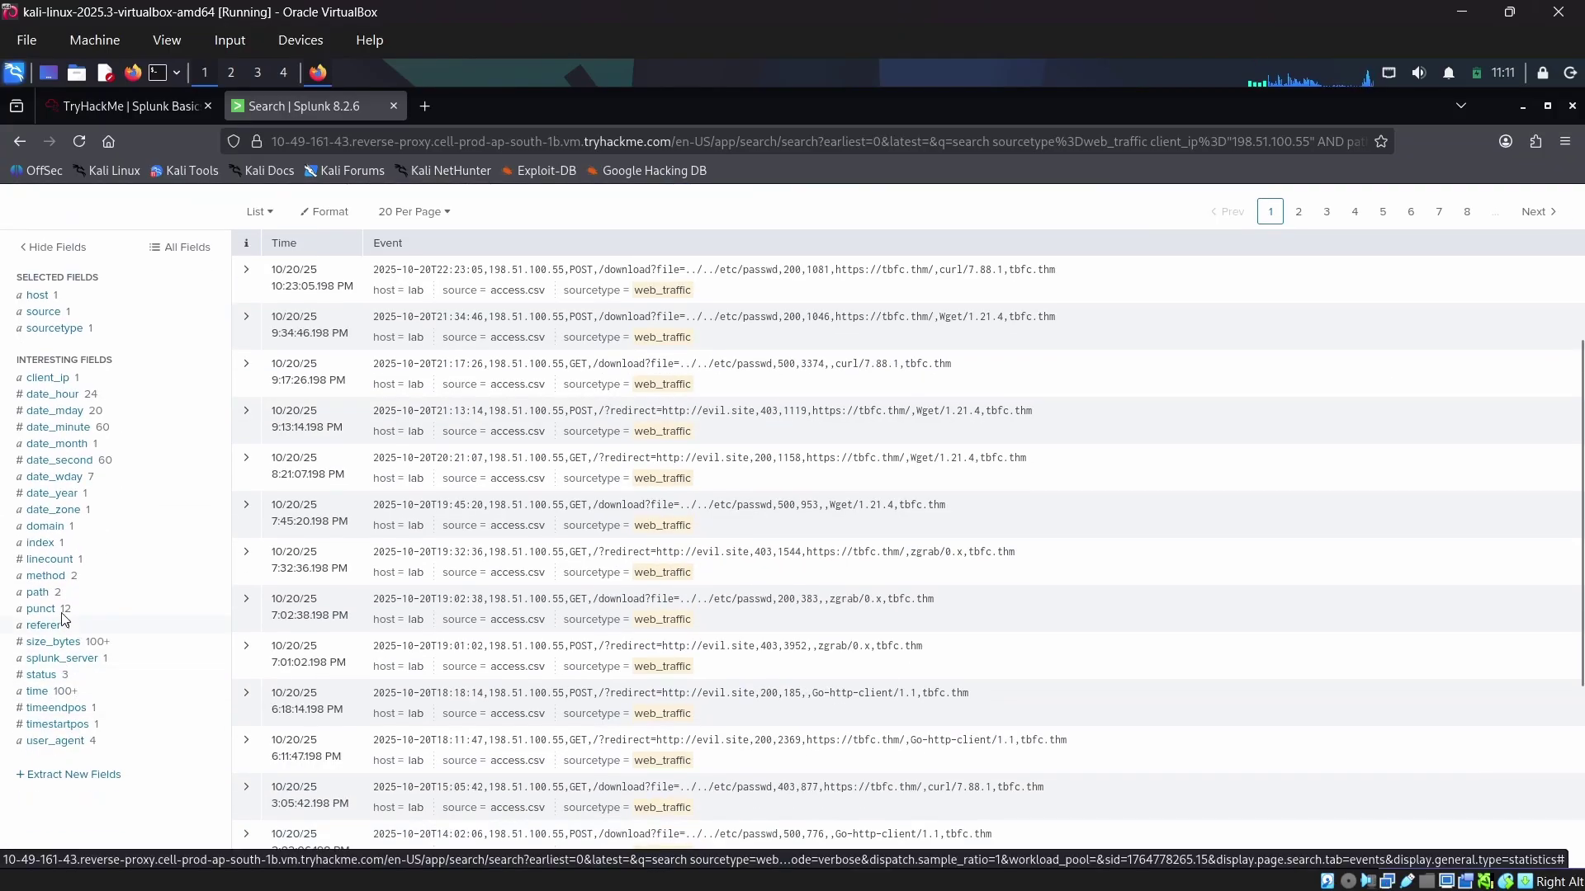
pyautogui.click(40, 594)
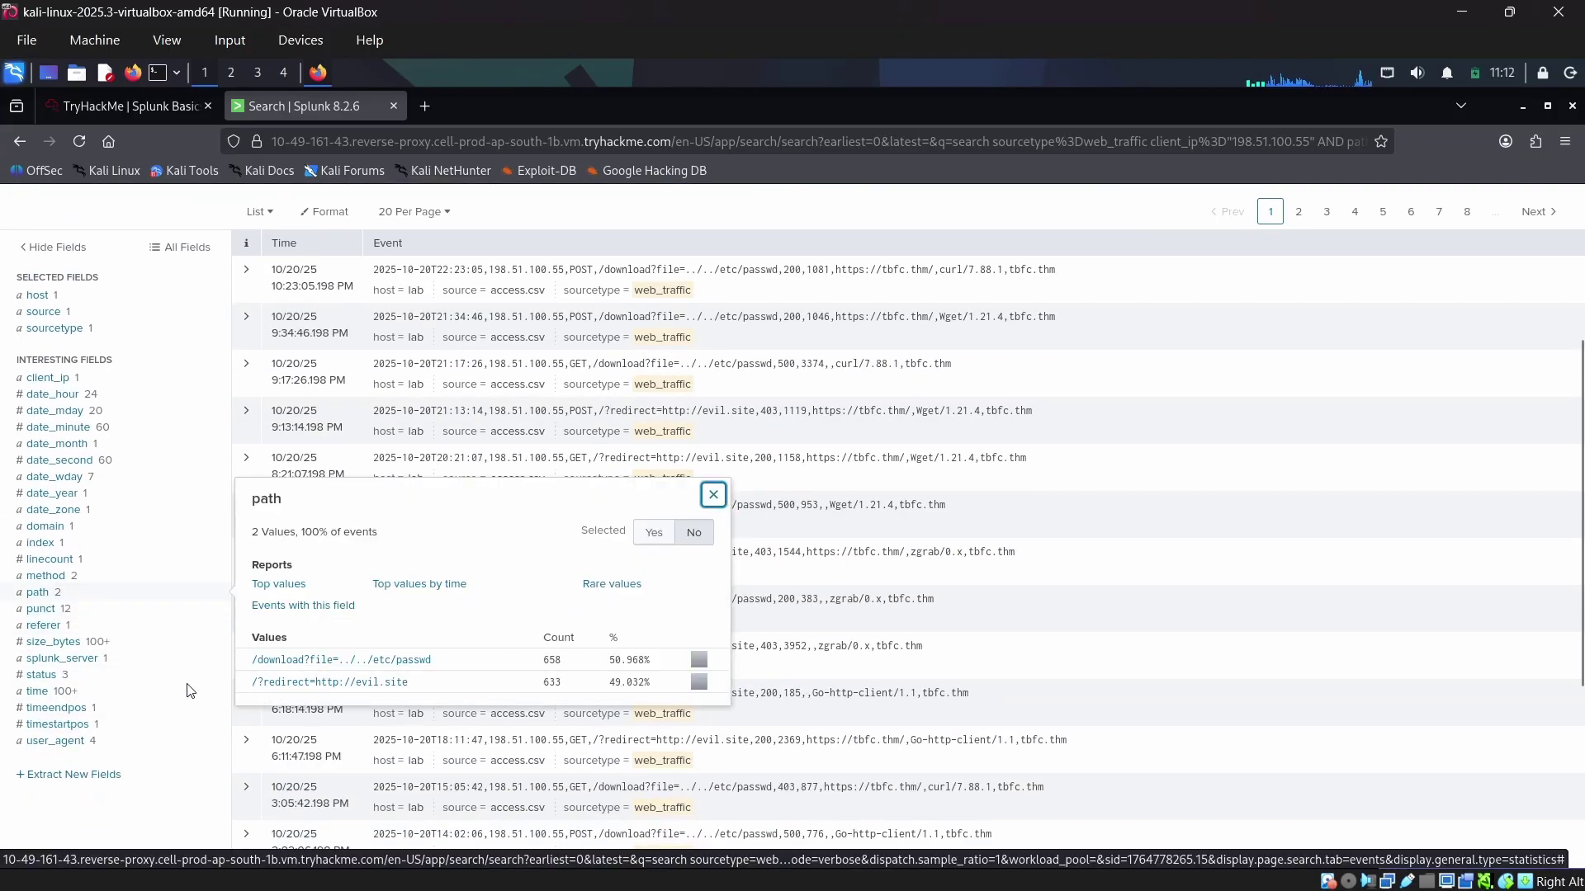
pyautogui.scroll(4, 182, 602)
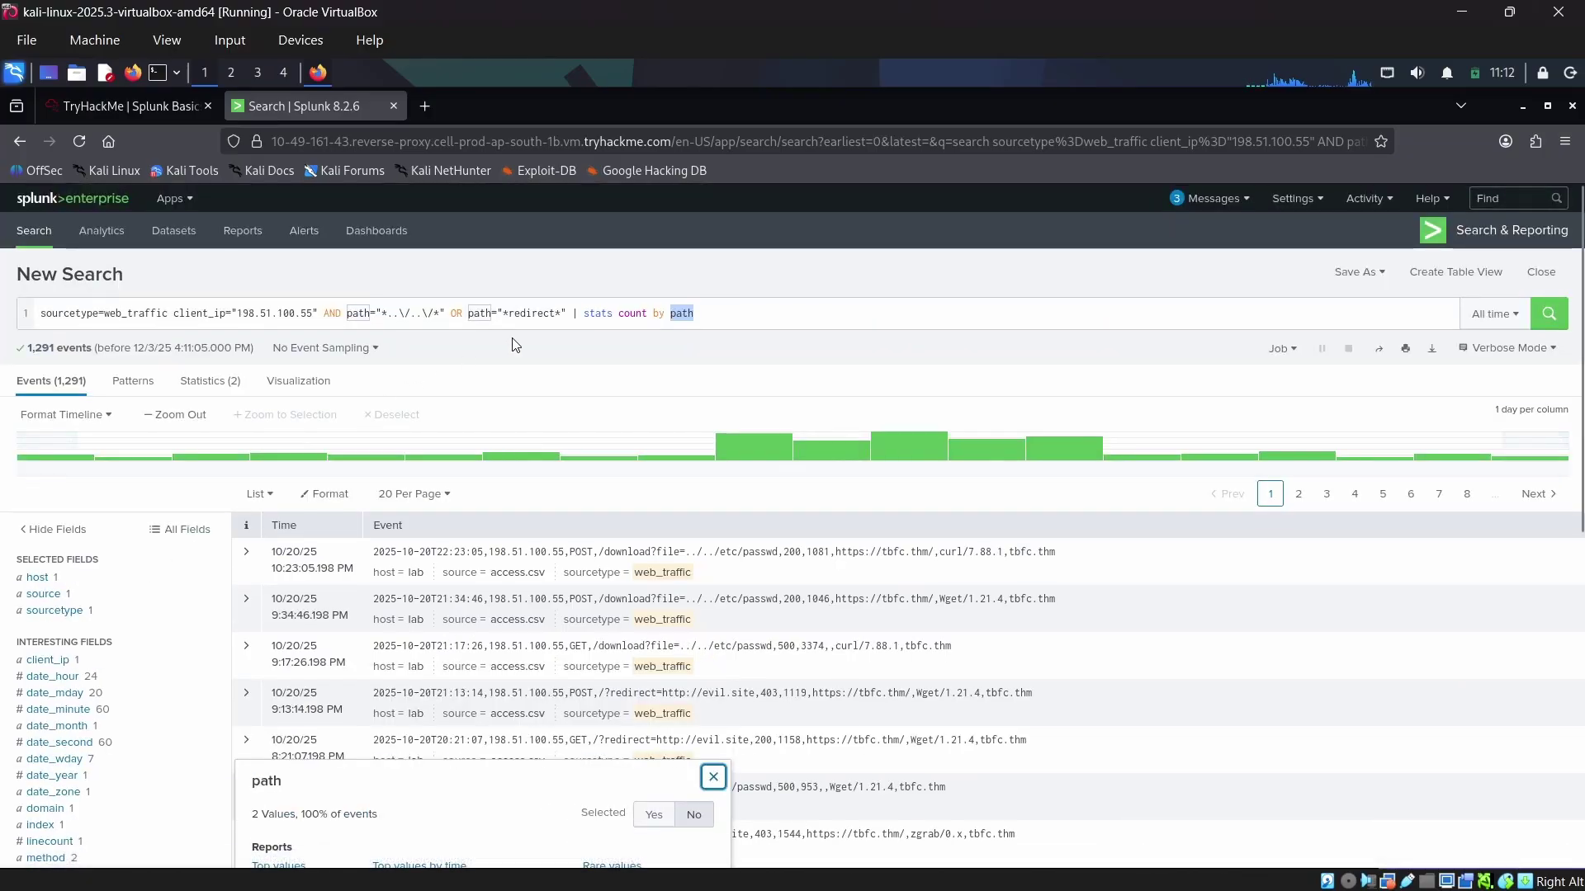
# Step: Undo the query edits back to index=main client_ip="198.51.100.55" and run the search again
pyautogui.click(728, 322)
pyautogui.moveTo(728, 322); pyautogui.dragTo(345, 301)
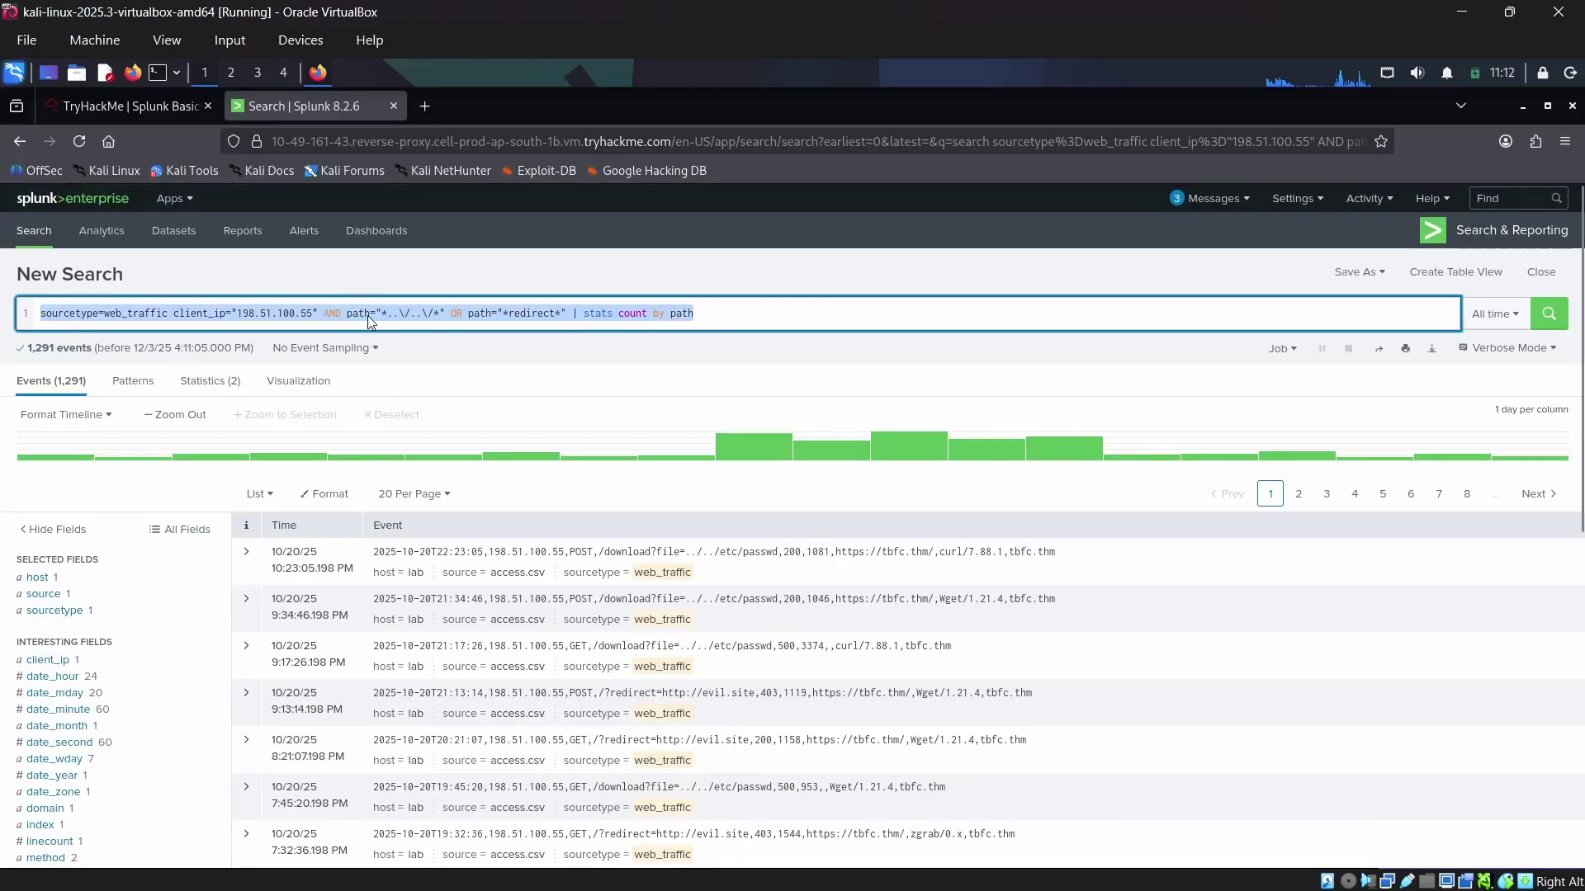
pyautogui.press('End')
pyautogui.hotkey('ctrl', 'v')
pyautogui.hotkey('ctrl', 'z')
pyautogui.hotkey('ctrl', 'z')
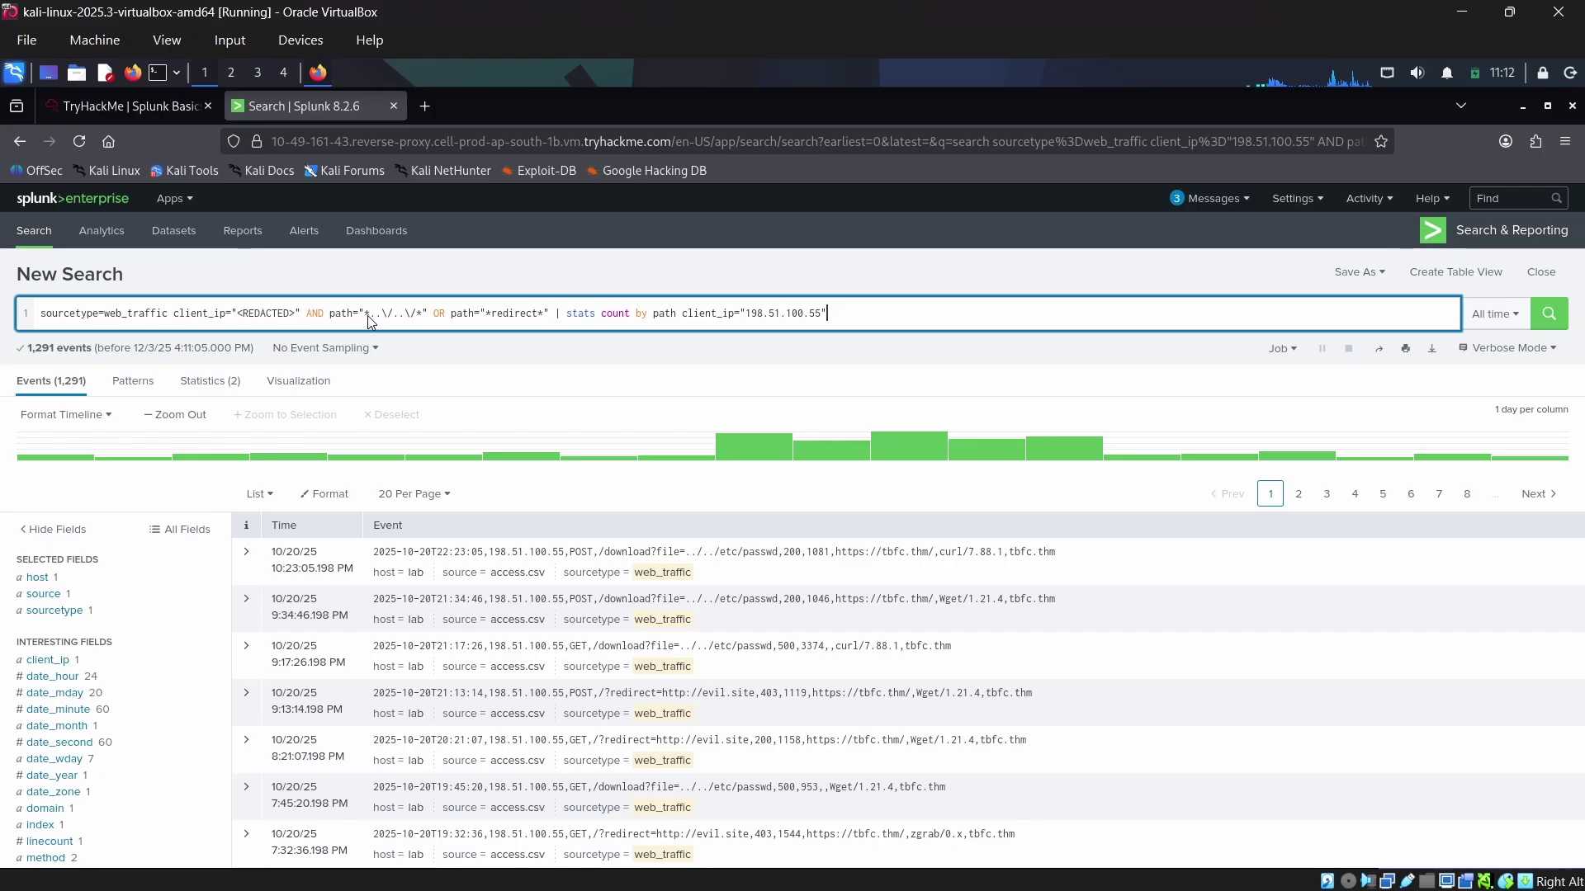
pyautogui.press('Return')
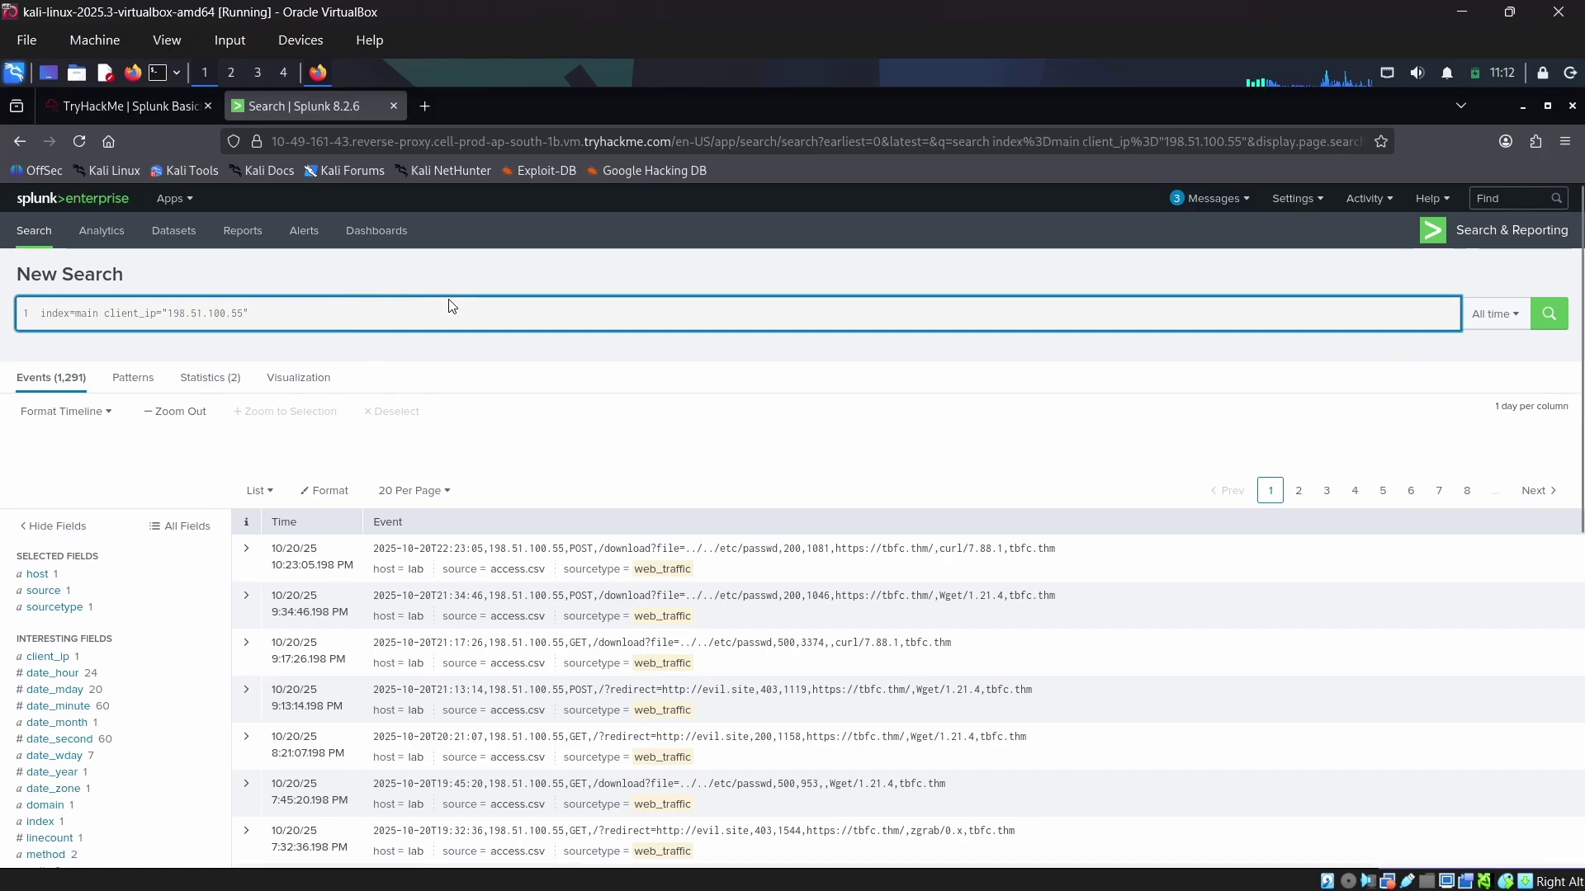
# Step: Open the path field's values, highlight the count for /download?file=../../etc/passwd, and check it against the question in the TryHackMe room
pyautogui.scroll(-3, 173, 610)
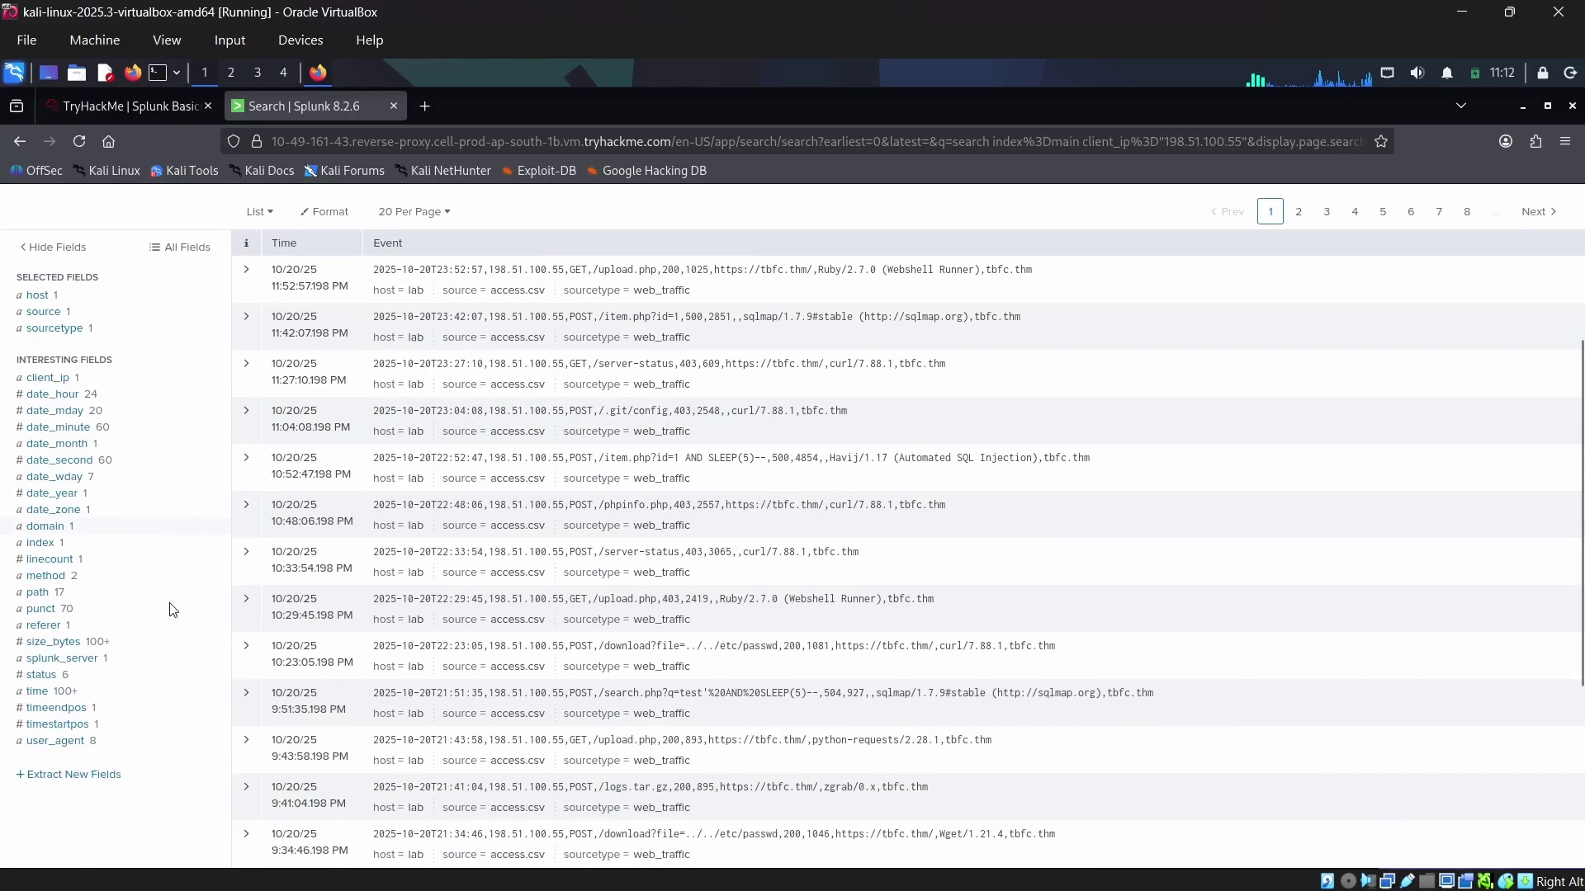
pyautogui.click(43, 591)
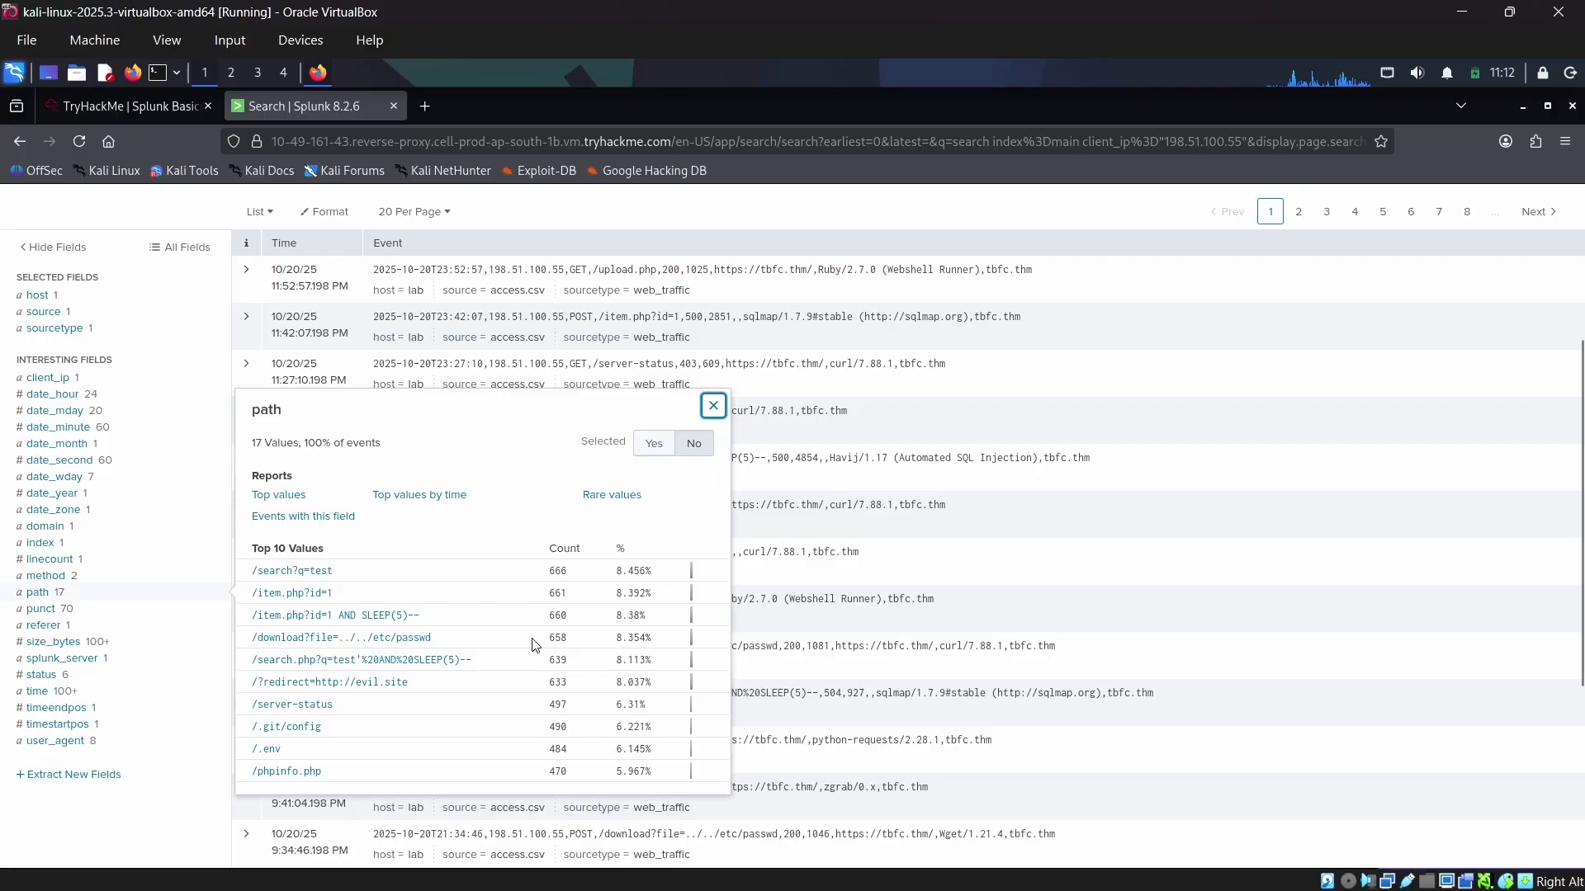
pyautogui.doubleClick(558, 638)
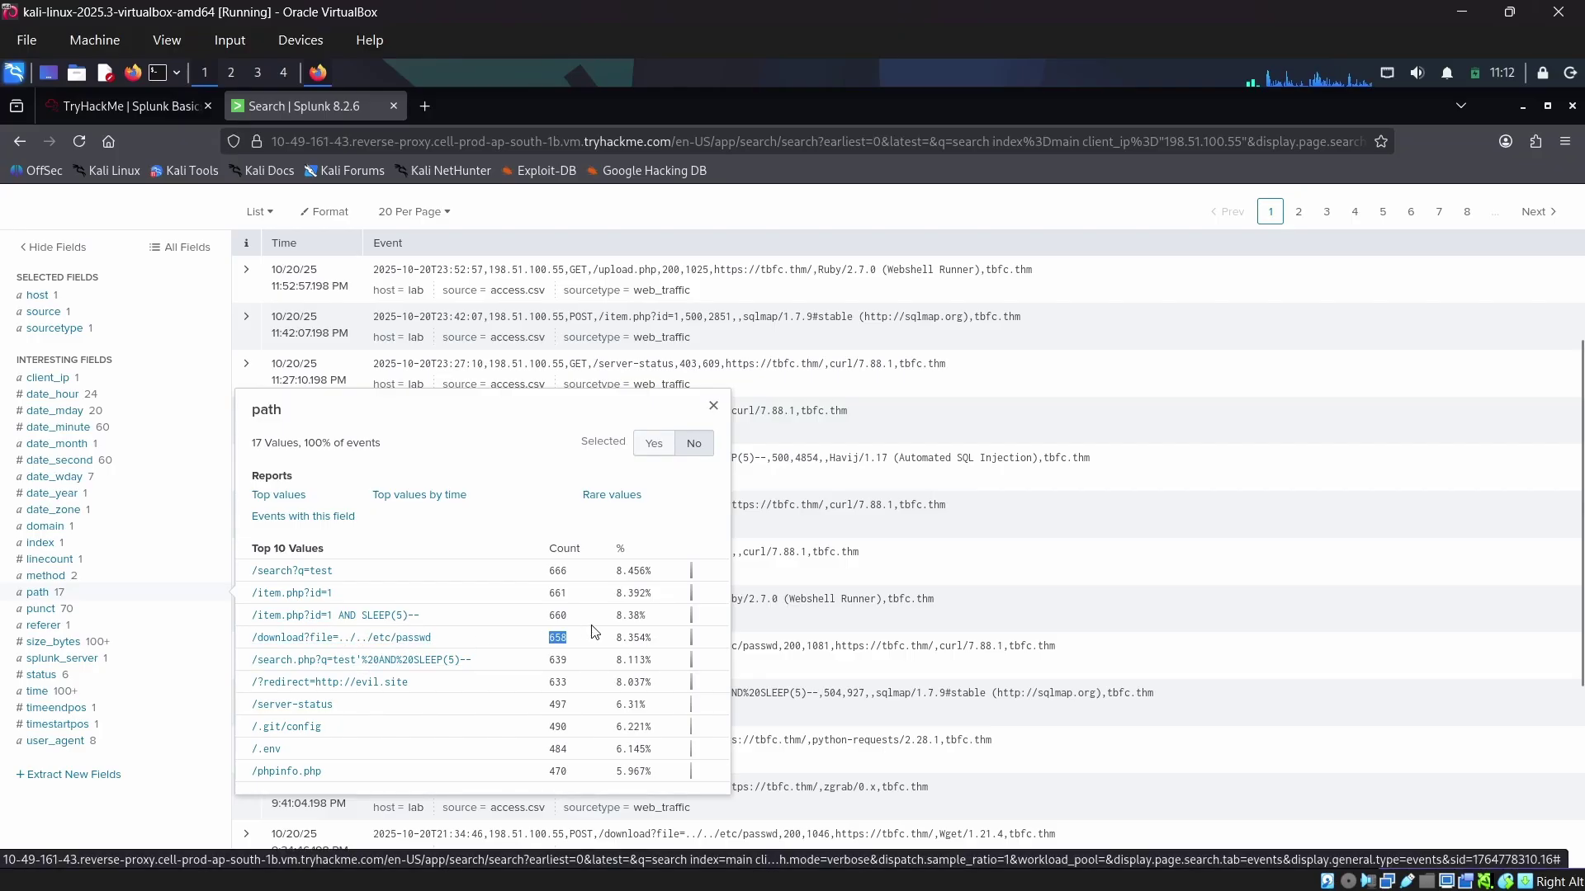
pyautogui.click(131, 116)
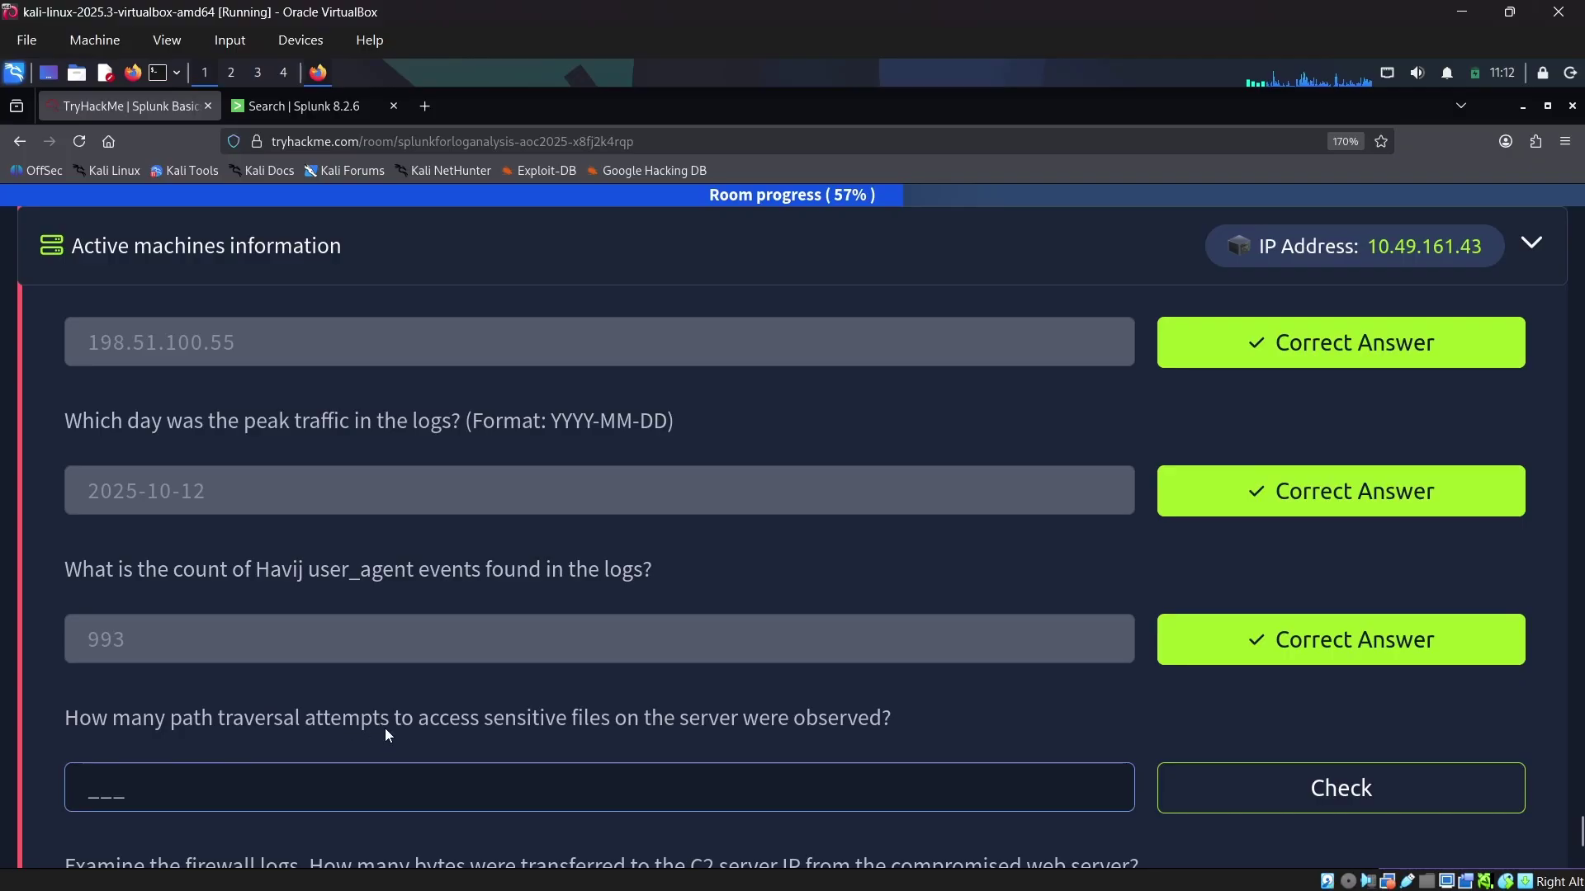
pyautogui.click(307, 106)
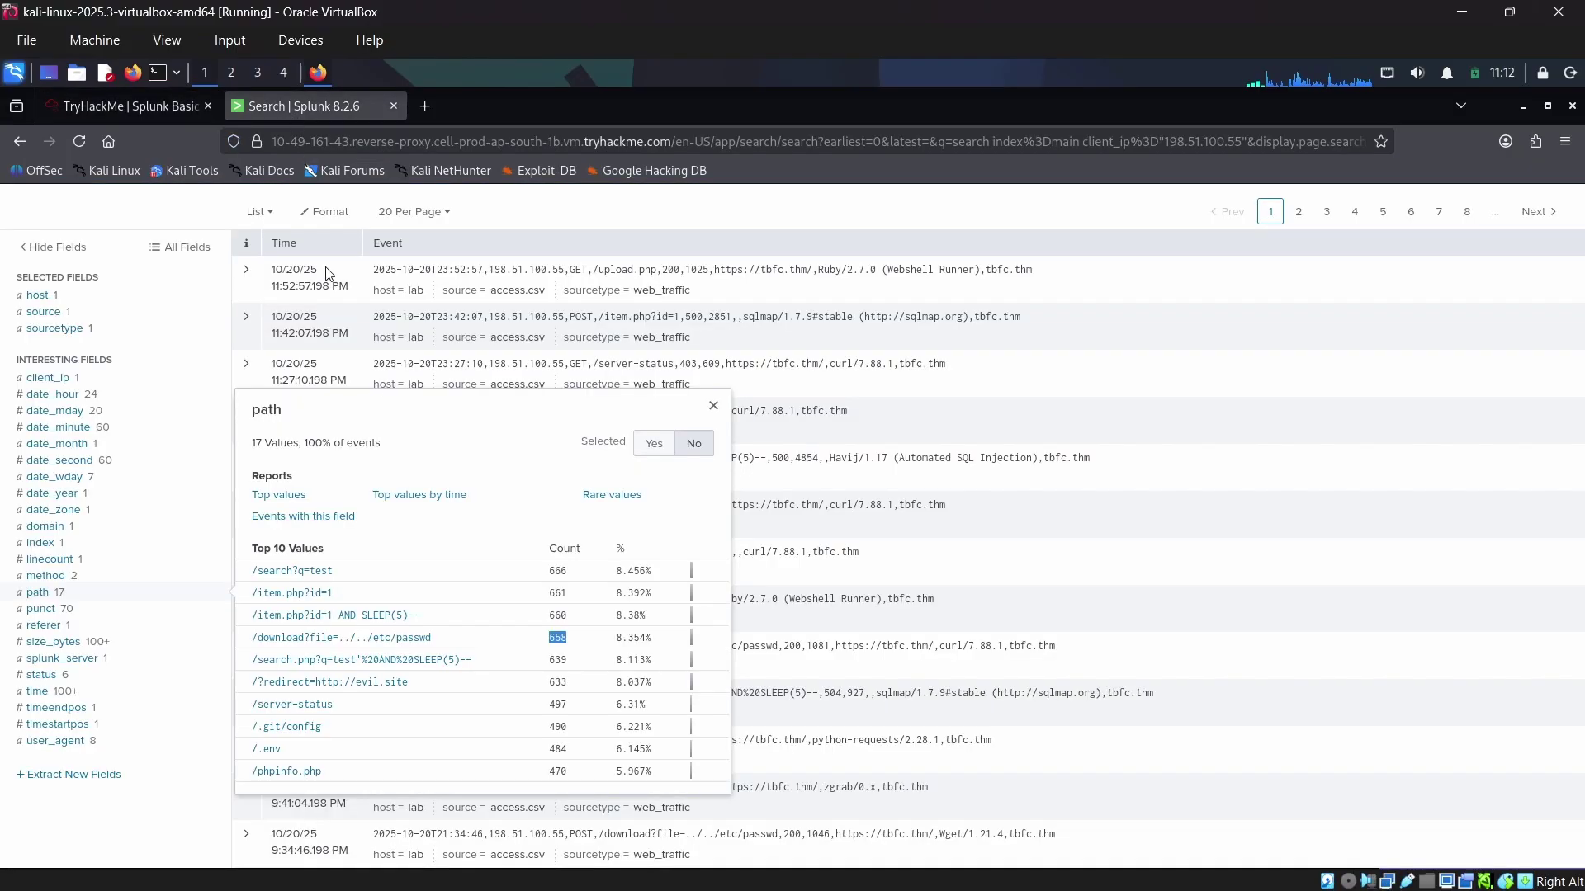
# Step: Copy the /download?file=../../etc/passwd count from the path values and submit 658 as the number of path traversal attempts in the room
pyautogui.scroll(3, 115, 608)
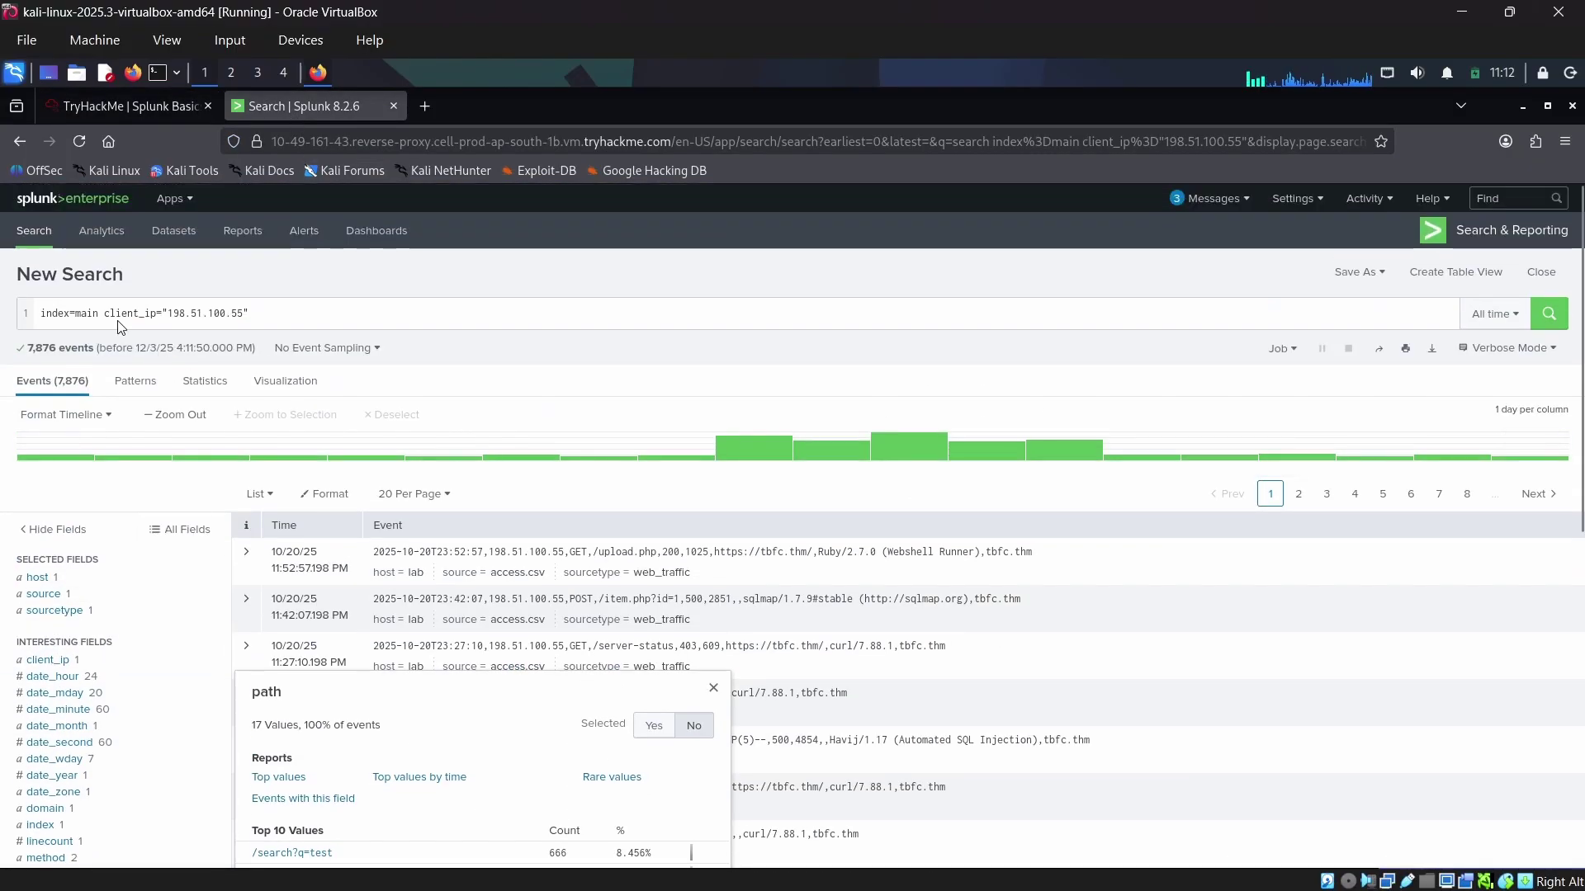
pyautogui.scroll(-2, 220, 649)
pyautogui.doubleClick(557, 731)
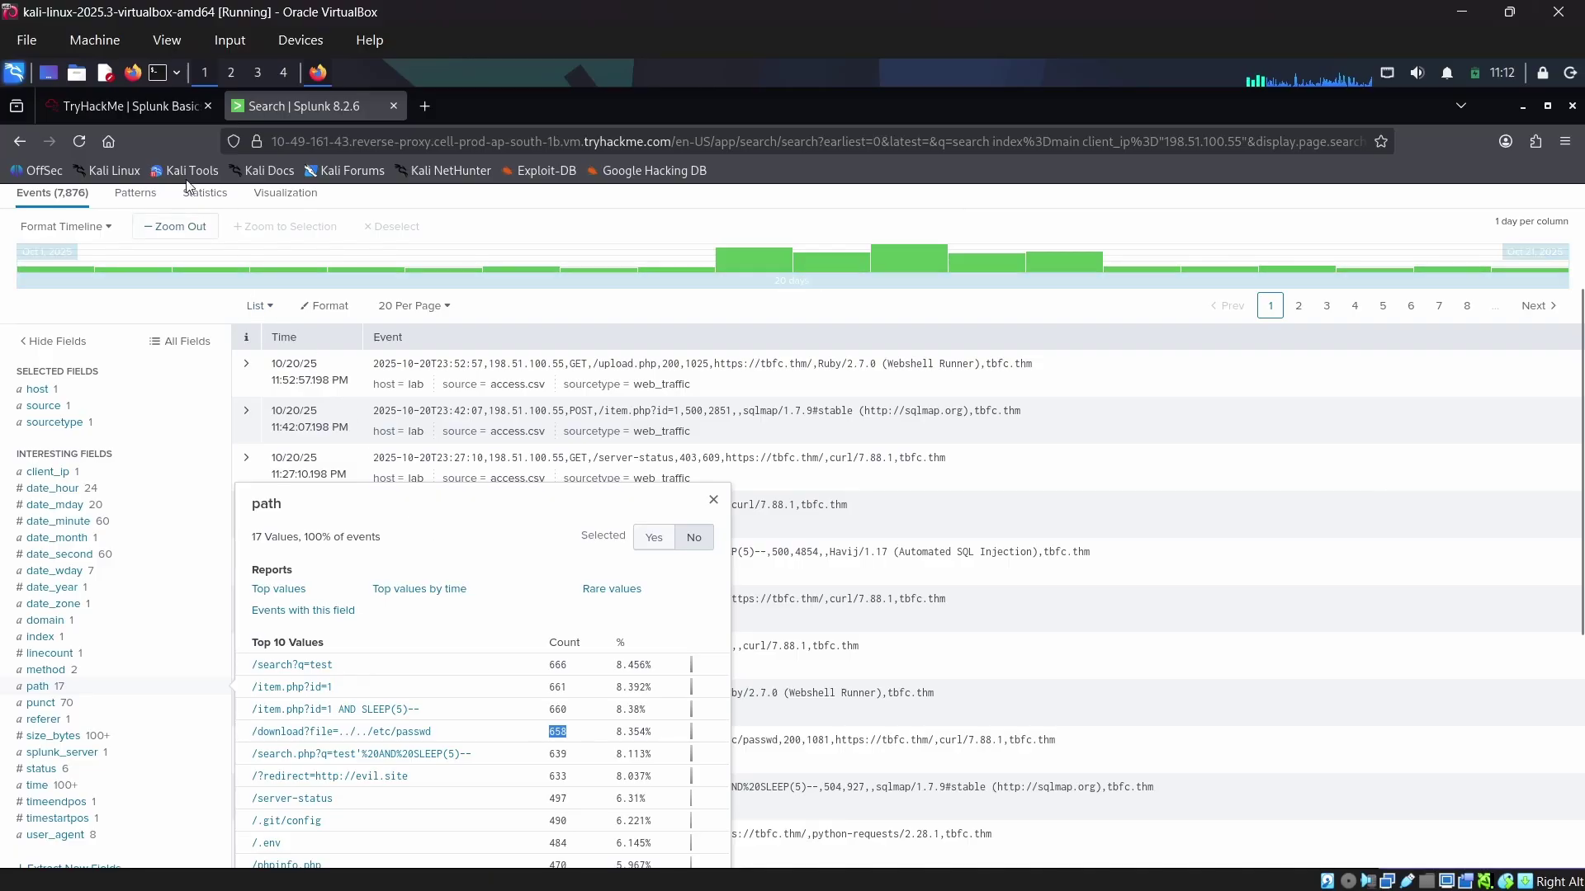
pyautogui.click(115, 106)
pyautogui.write('658')
pyautogui.click(1304, 763)
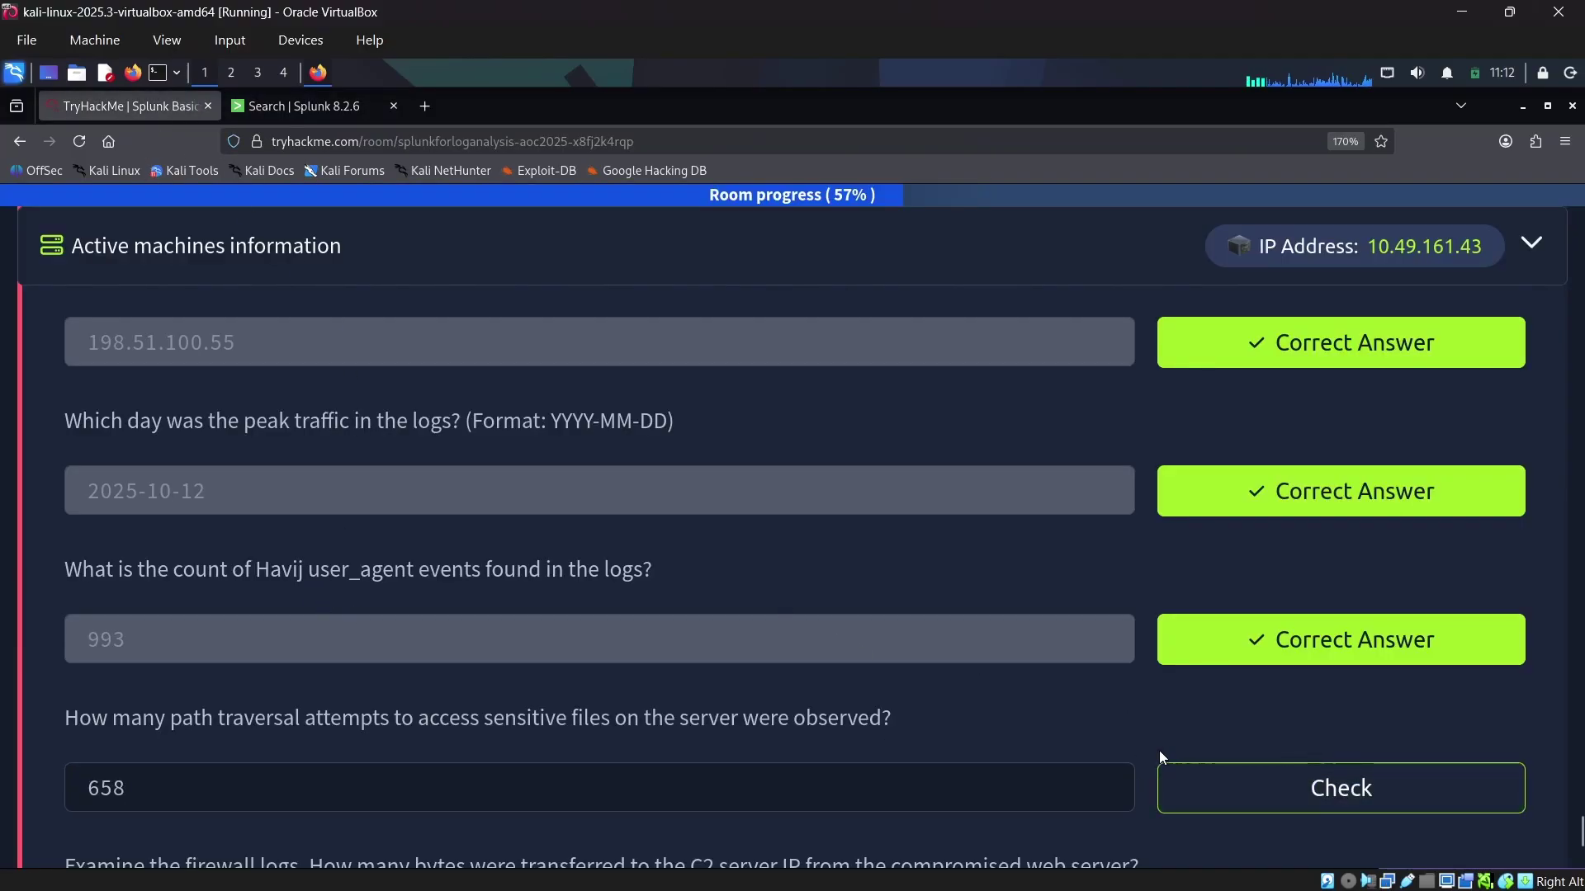
# Step: Highlight the firewall logs part of the C2 bytes question and check the sourcetype and source values of the Splunk search
pyautogui.scroll(-1, 579, 624)
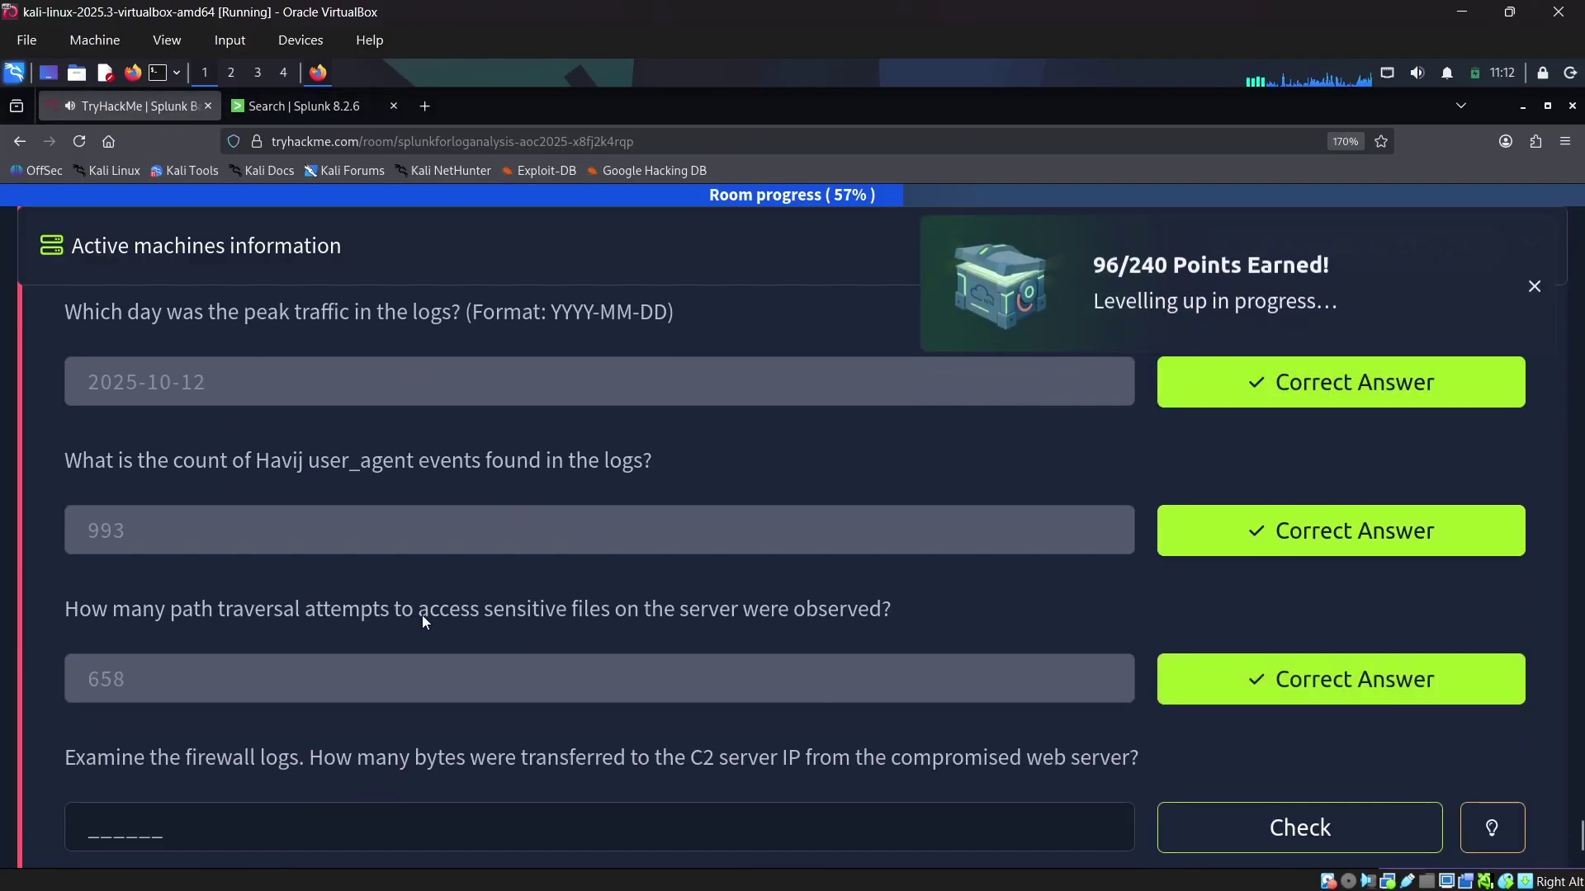
pyautogui.scroll(-4, 423, 616)
pyautogui.moveTo(65, 431); pyautogui.dragTo(293, 435)
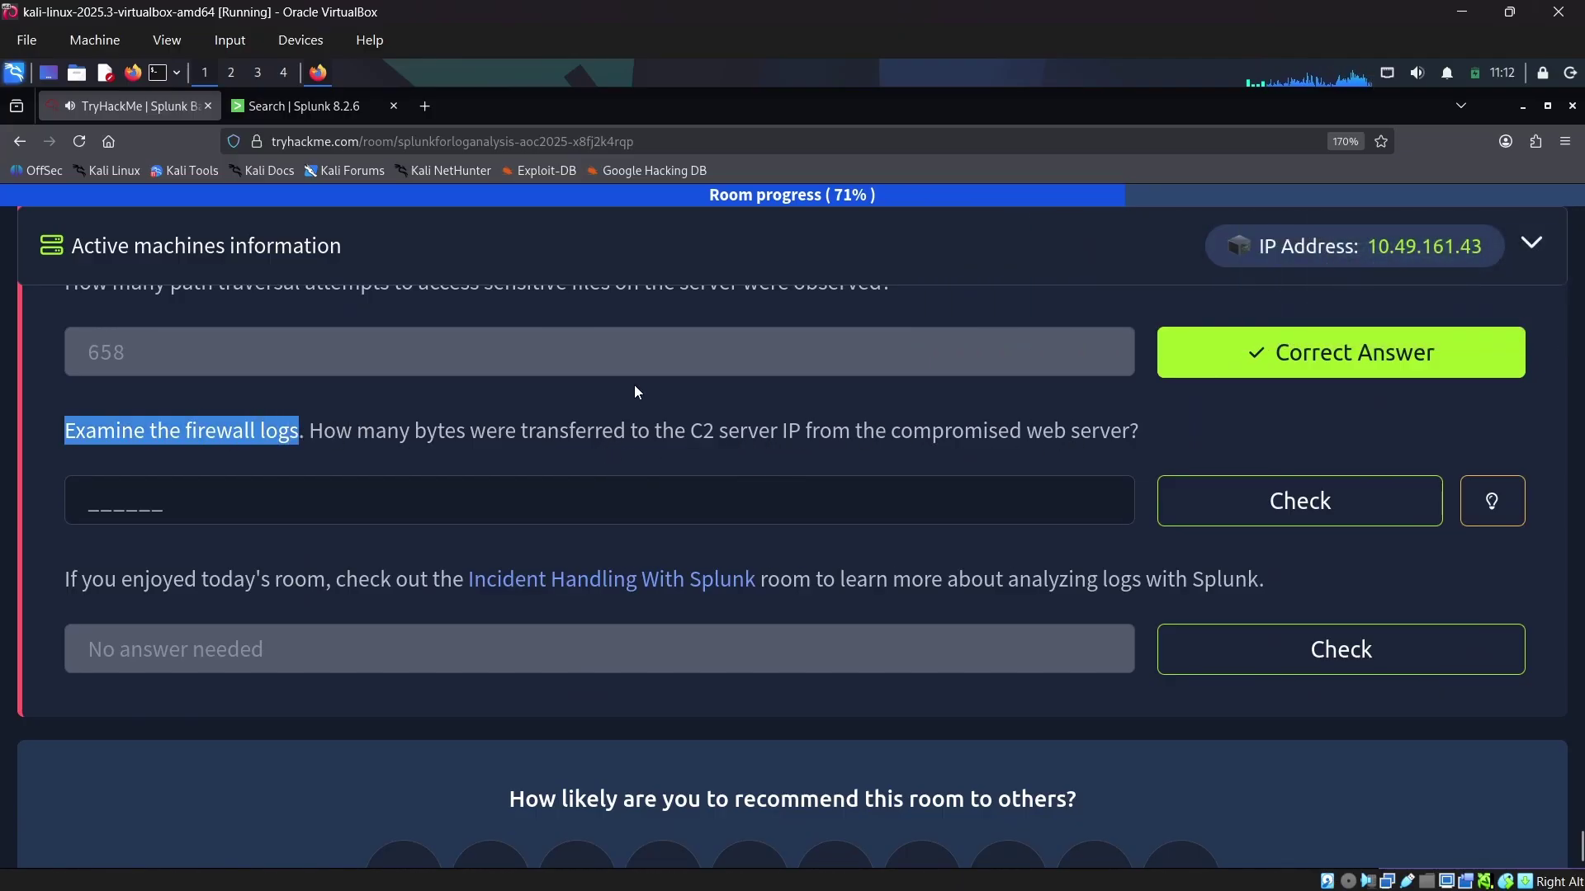
pyautogui.click(327, 110)
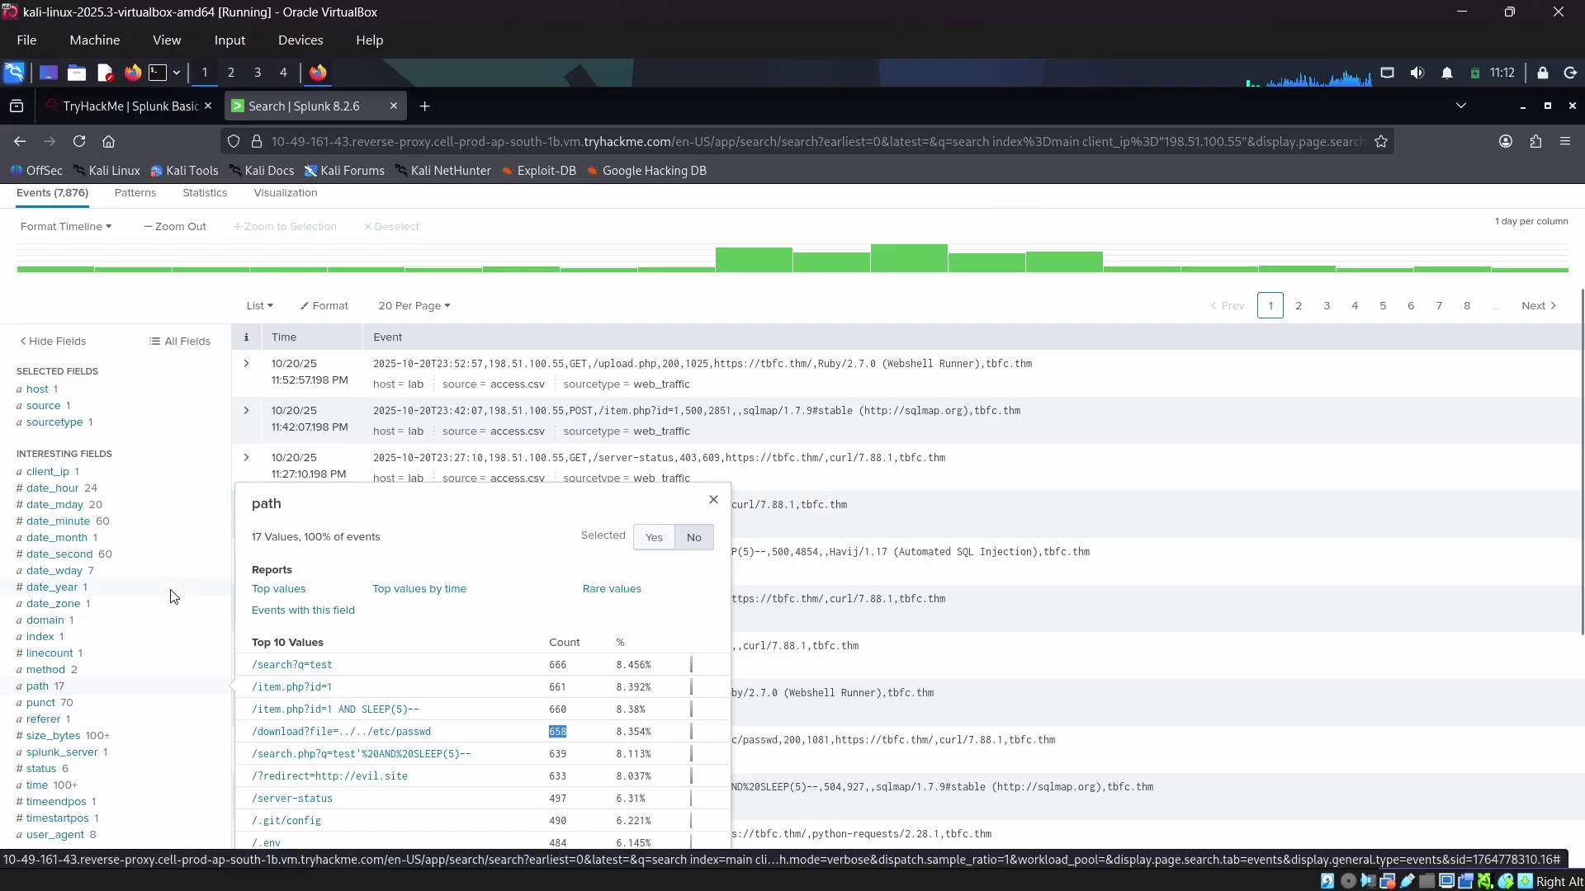
pyautogui.click(54, 423)
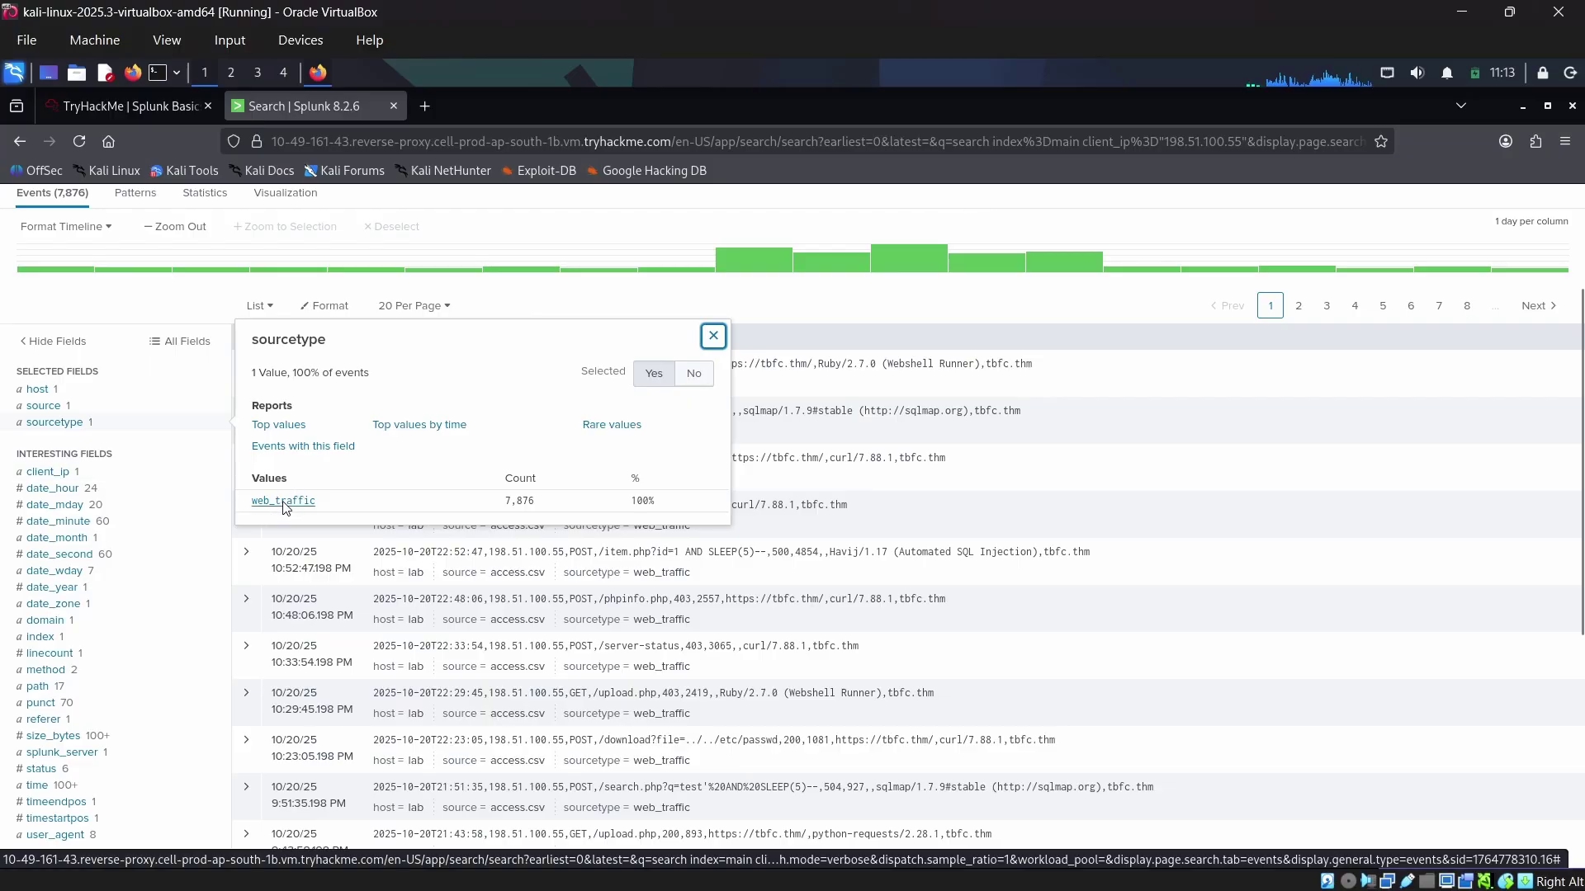
pyautogui.click(157, 407)
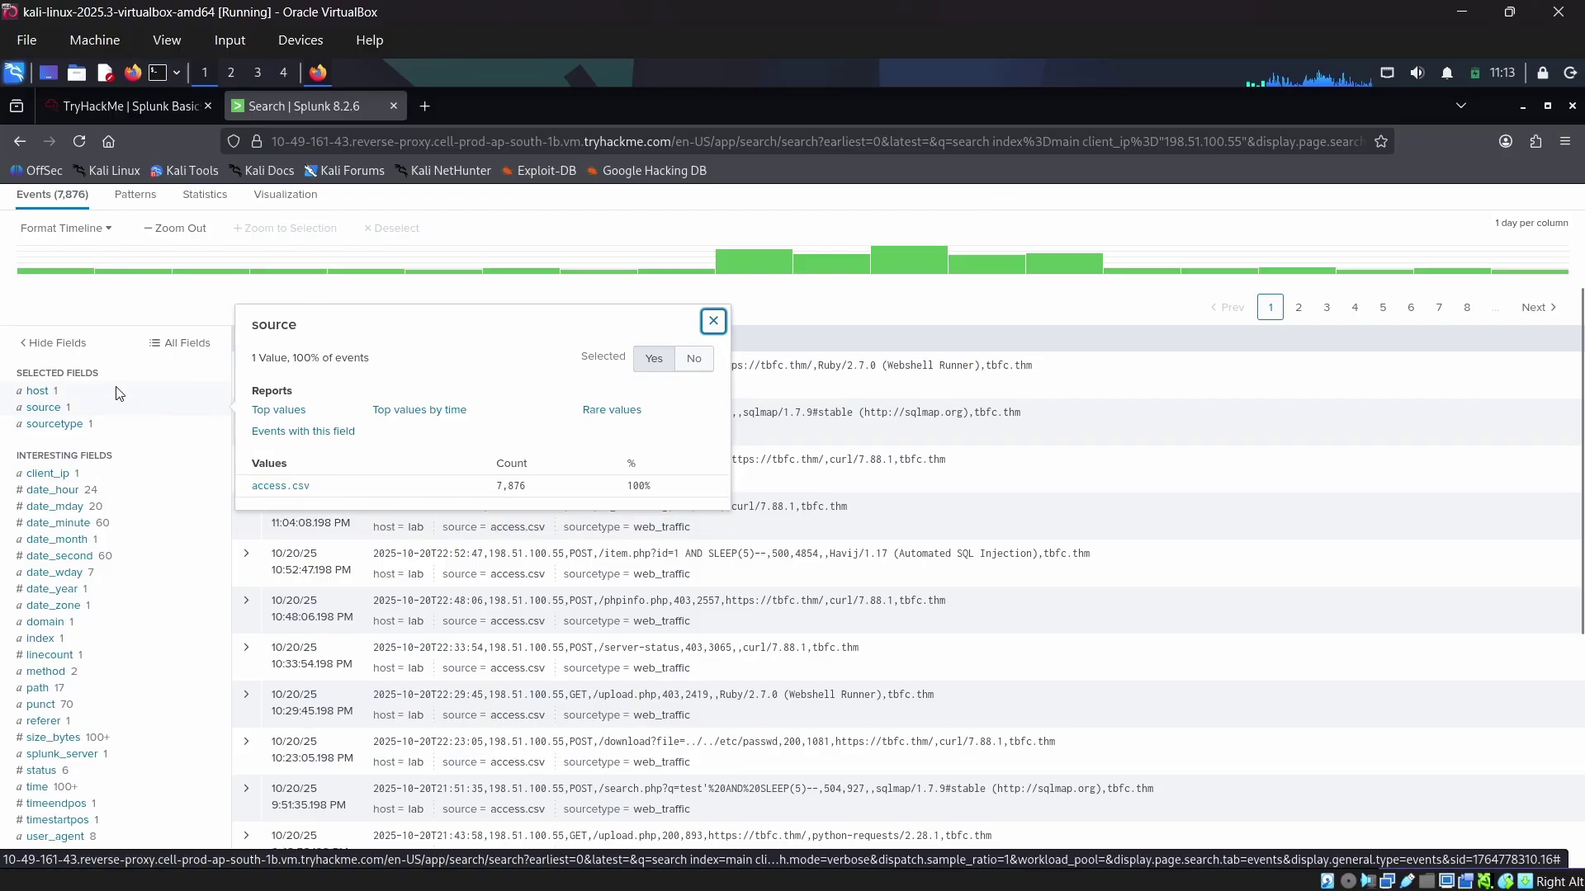
pyautogui.scroll(3, 165, 528)
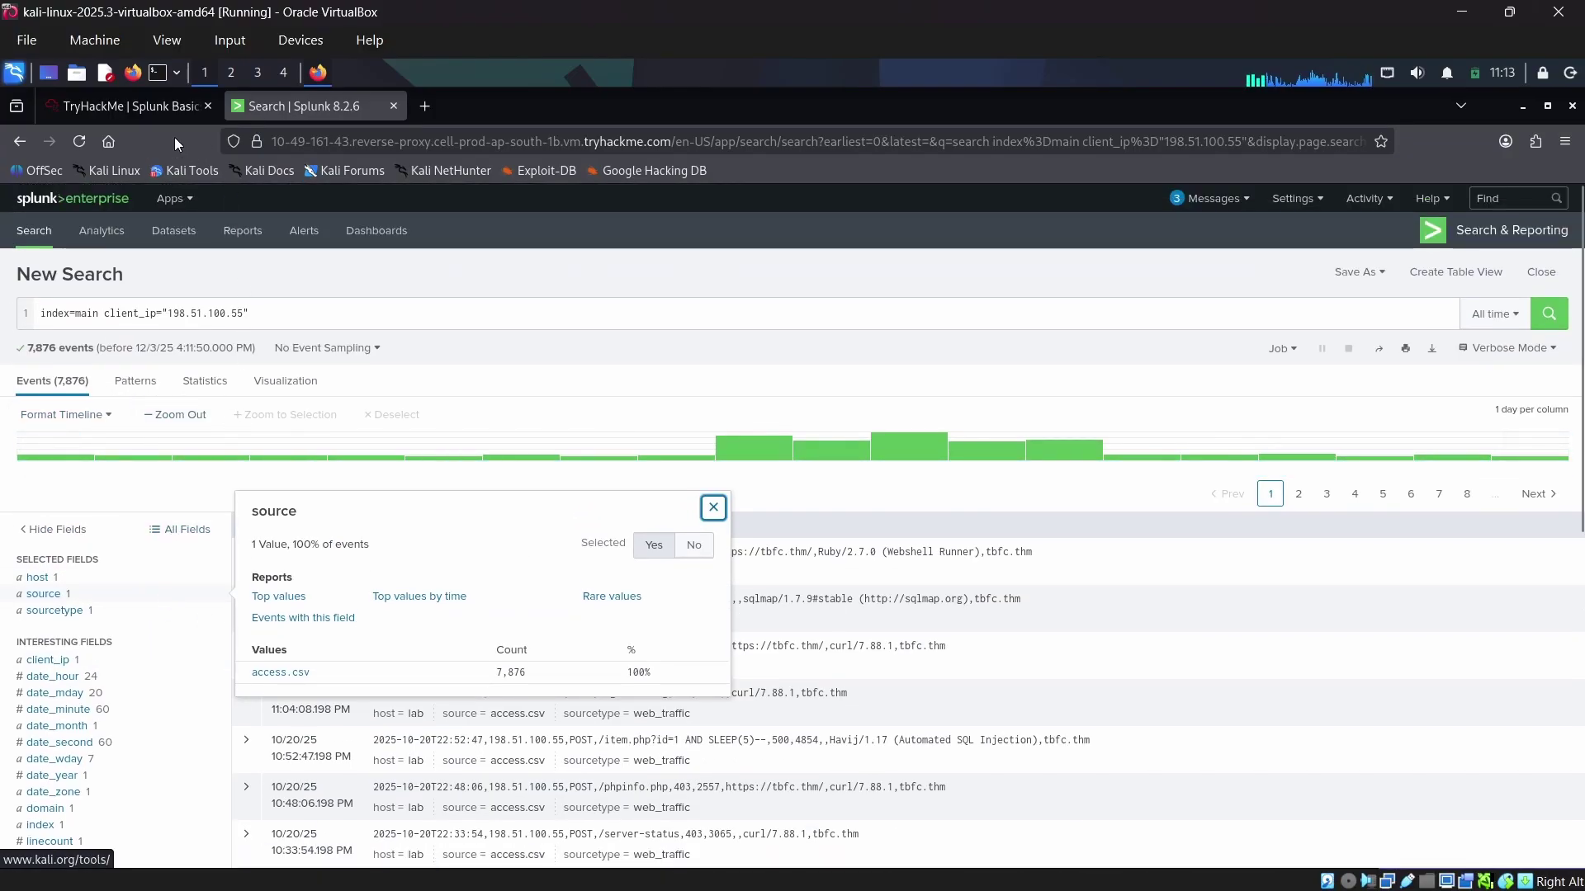
# Step: Return to the TryHackMe room, read the hint for the C2 bytes question, and close it
pyautogui.click(128, 106)
pyautogui.click(215, 509)
pyautogui.moveTo(309, 431); pyautogui.dragTo(1379, 480)
pyautogui.click(1517, 517)
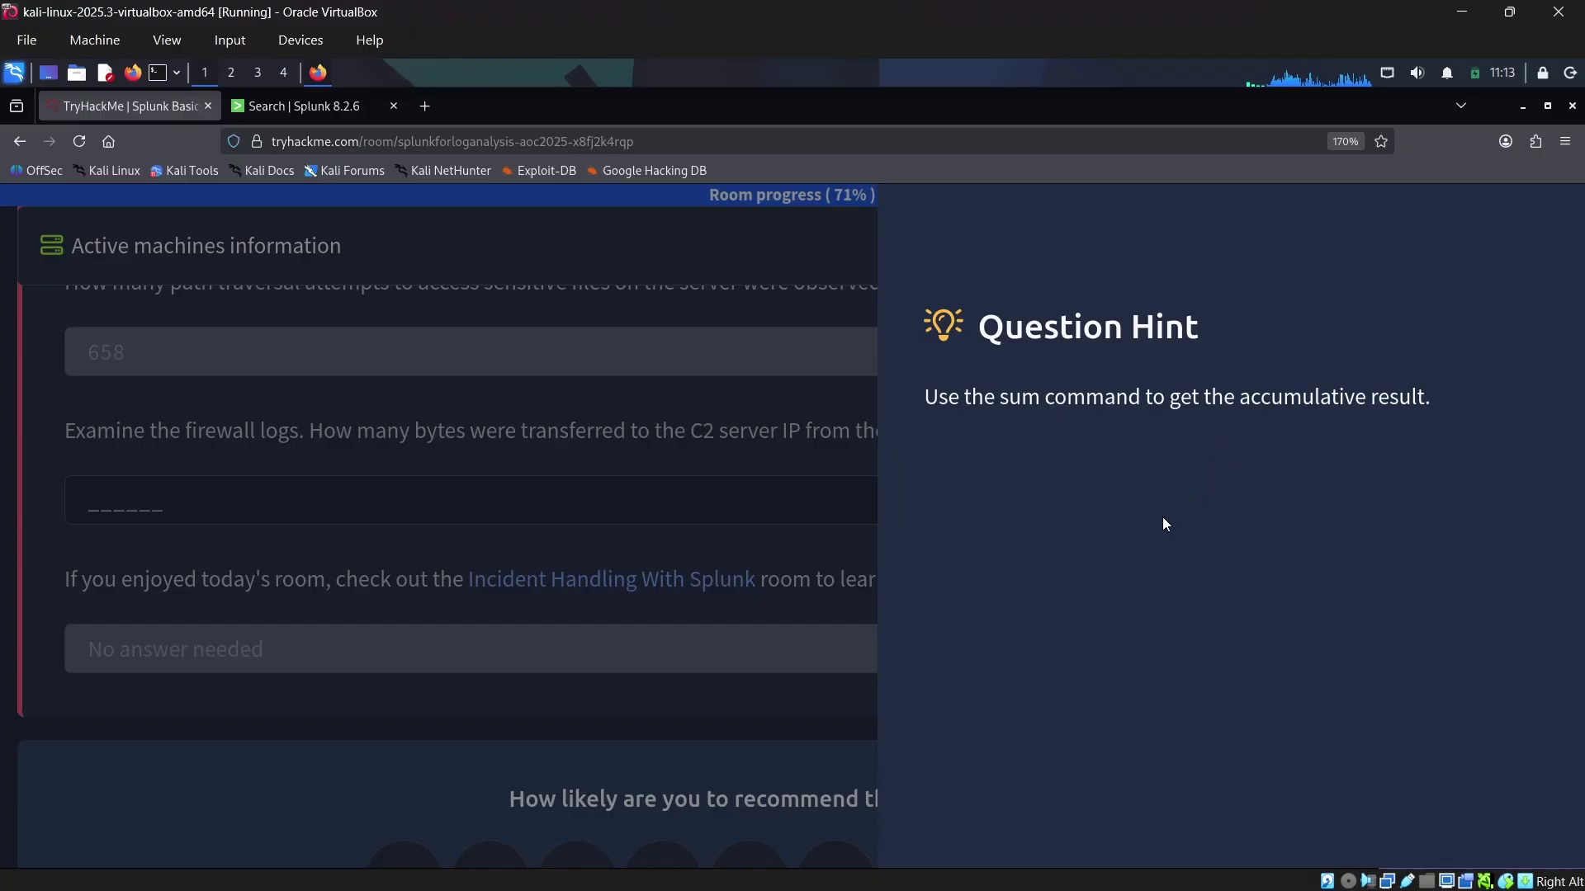
pyautogui.click(634, 449)
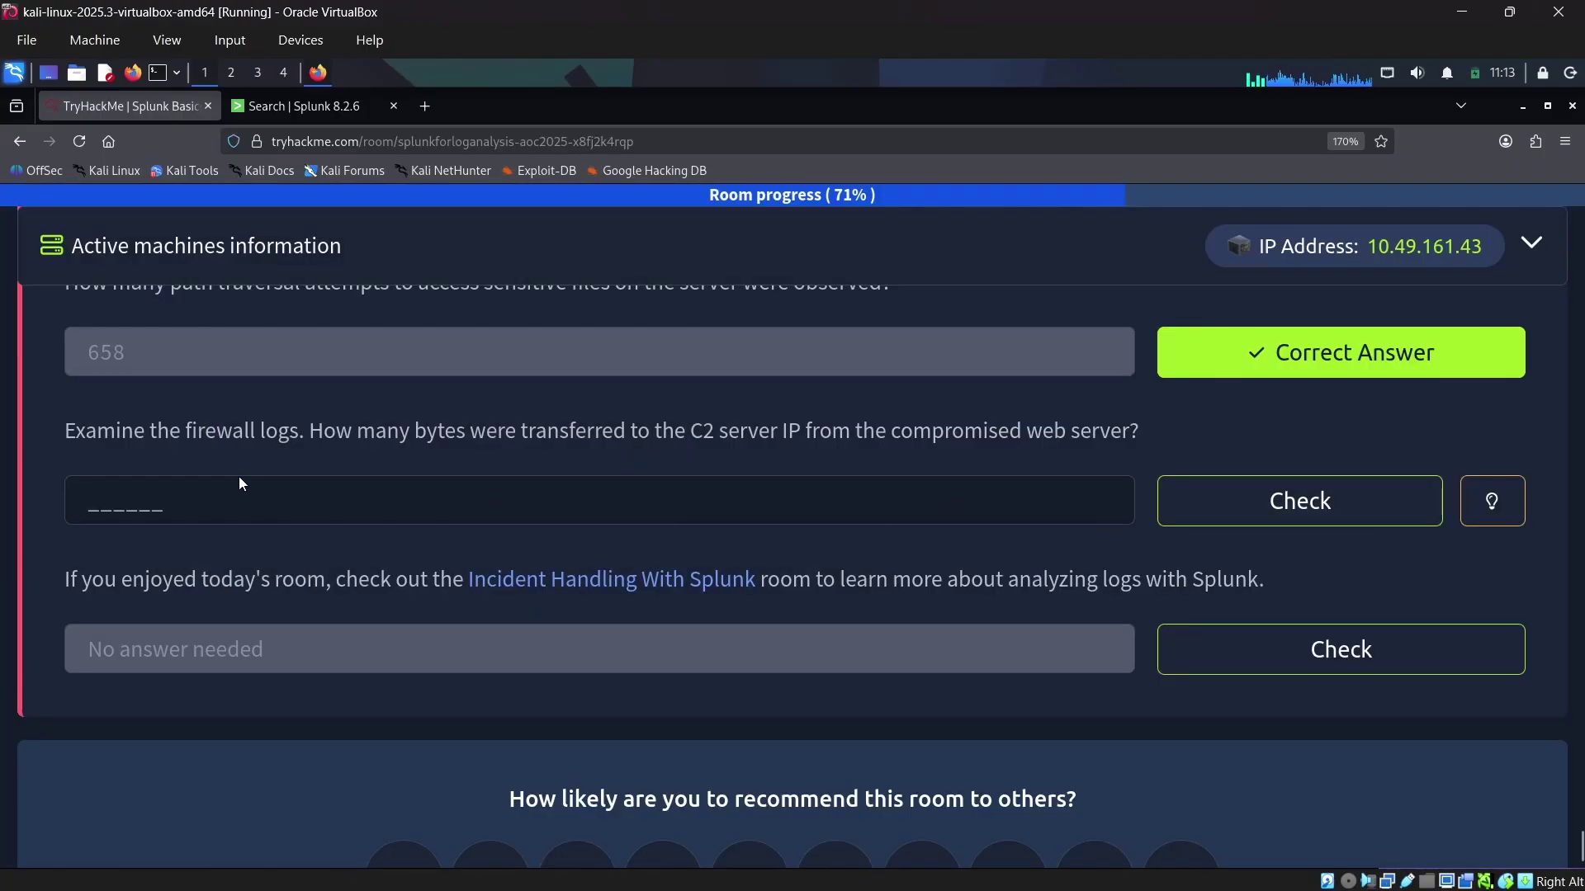
# Step: Look back through the room's walkthrough, from the C2 communication section to the descriptions of the web_traffic and firewall_logs datasets
pyautogui.scroll(10, 335, 507)
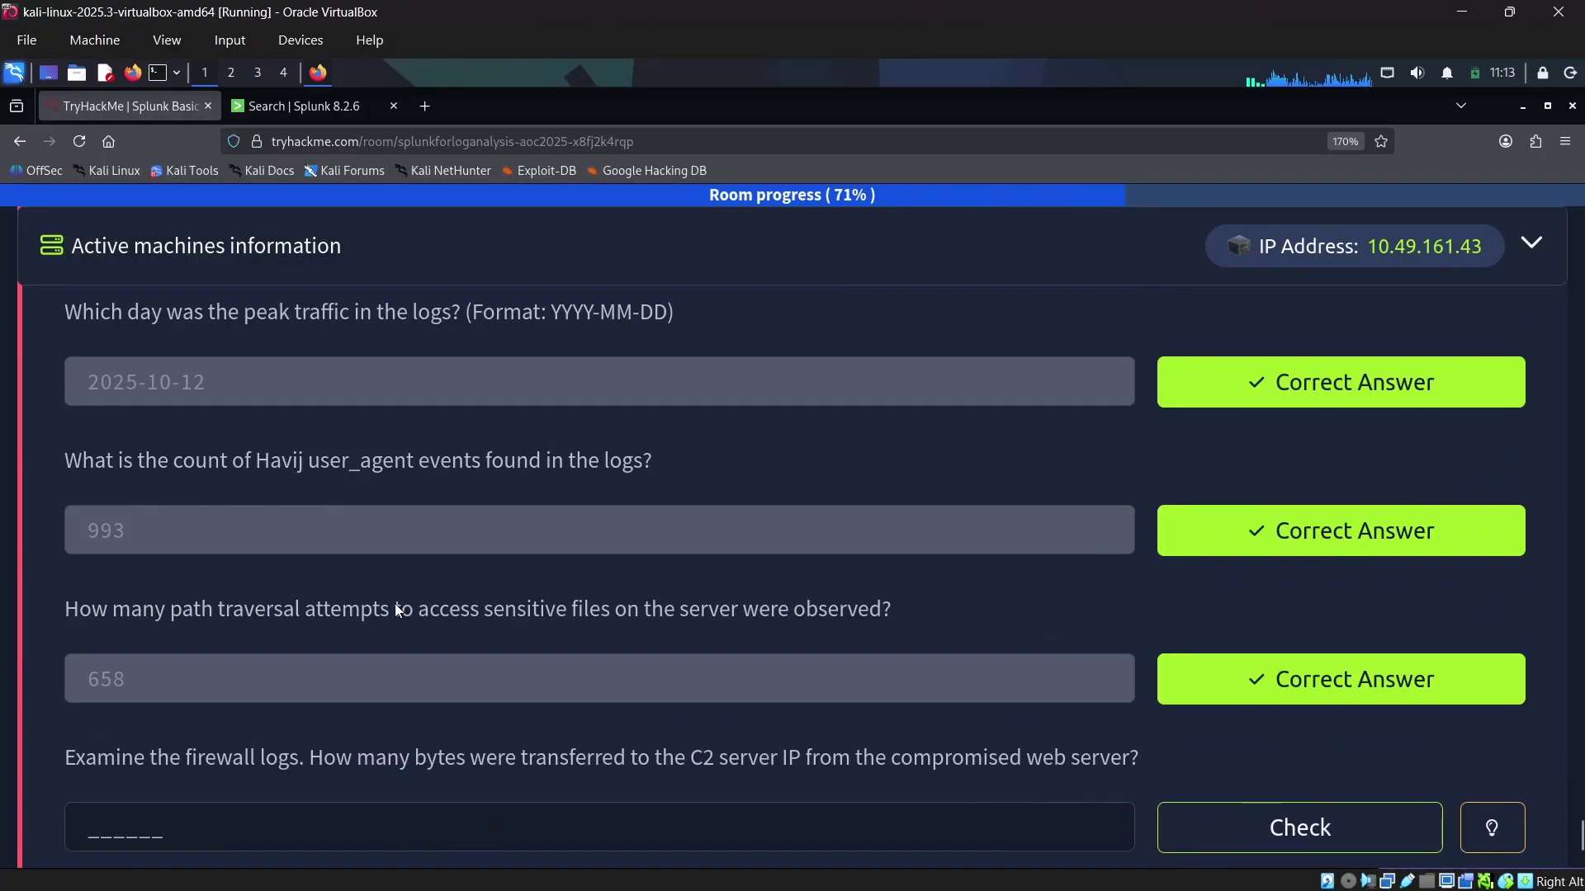
pyautogui.scroll(10, 437, 639)
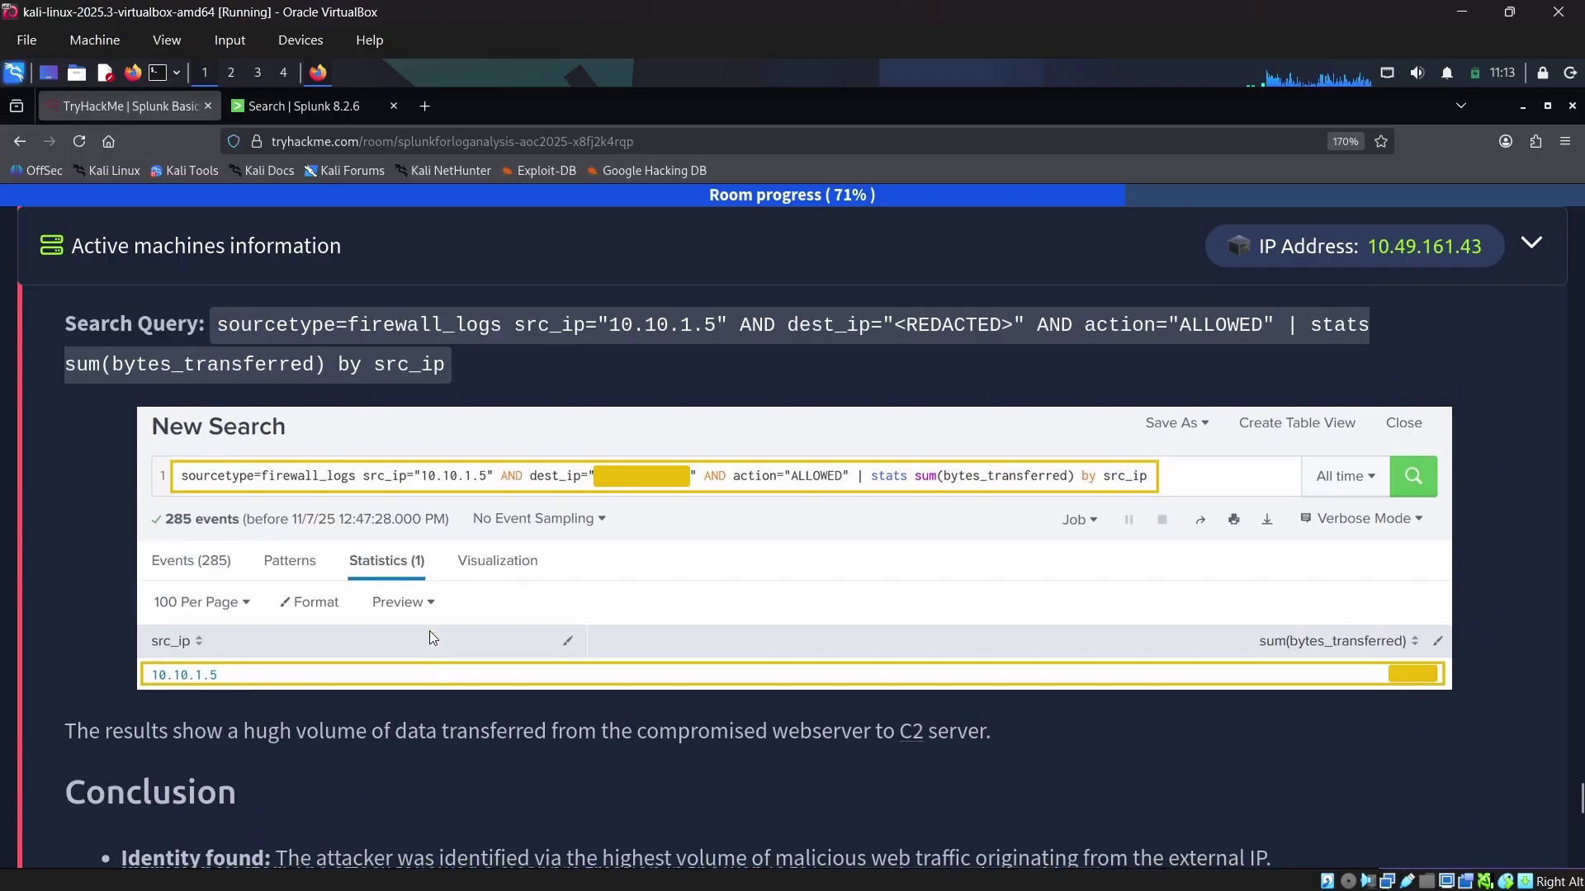
pyautogui.scroll(8, 189, 560)
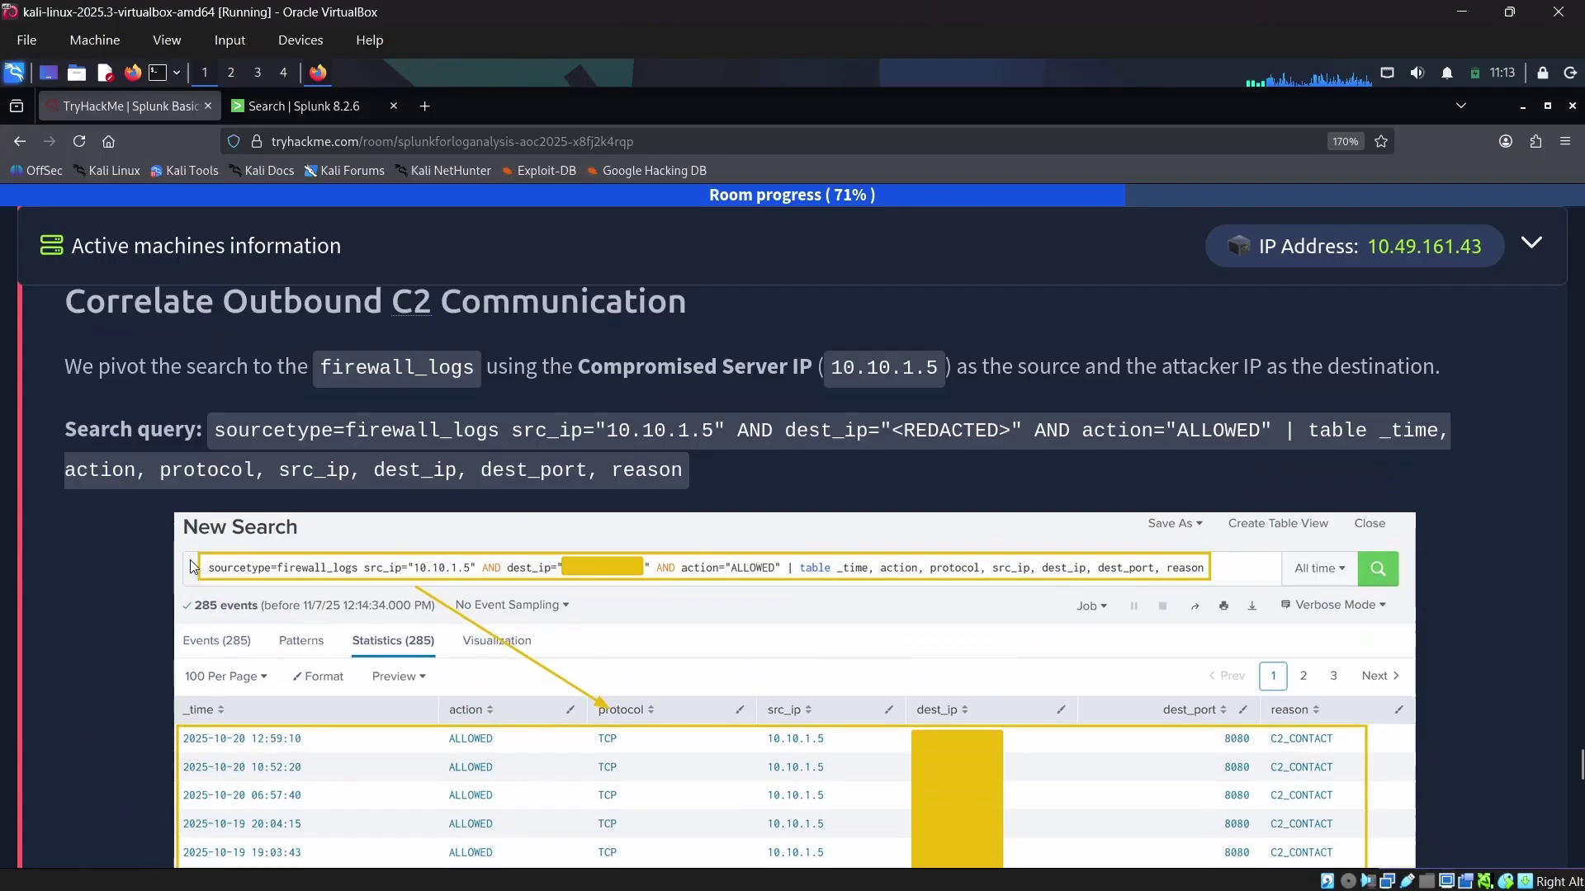
pyautogui.scroll(1, 190, 568)
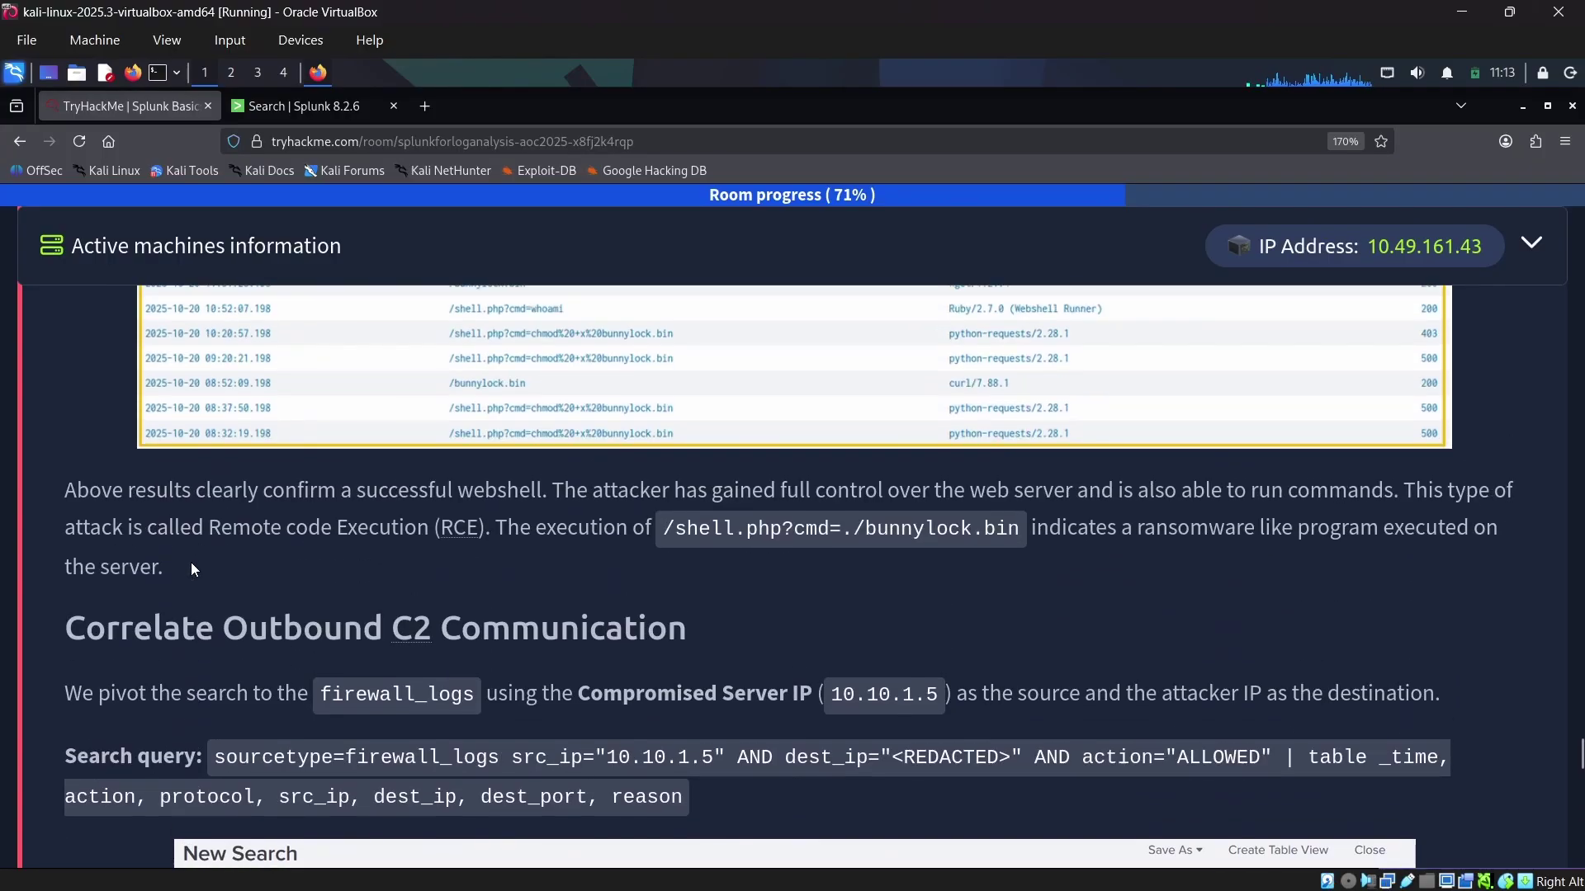
pyautogui.scroll(5, 191, 569)
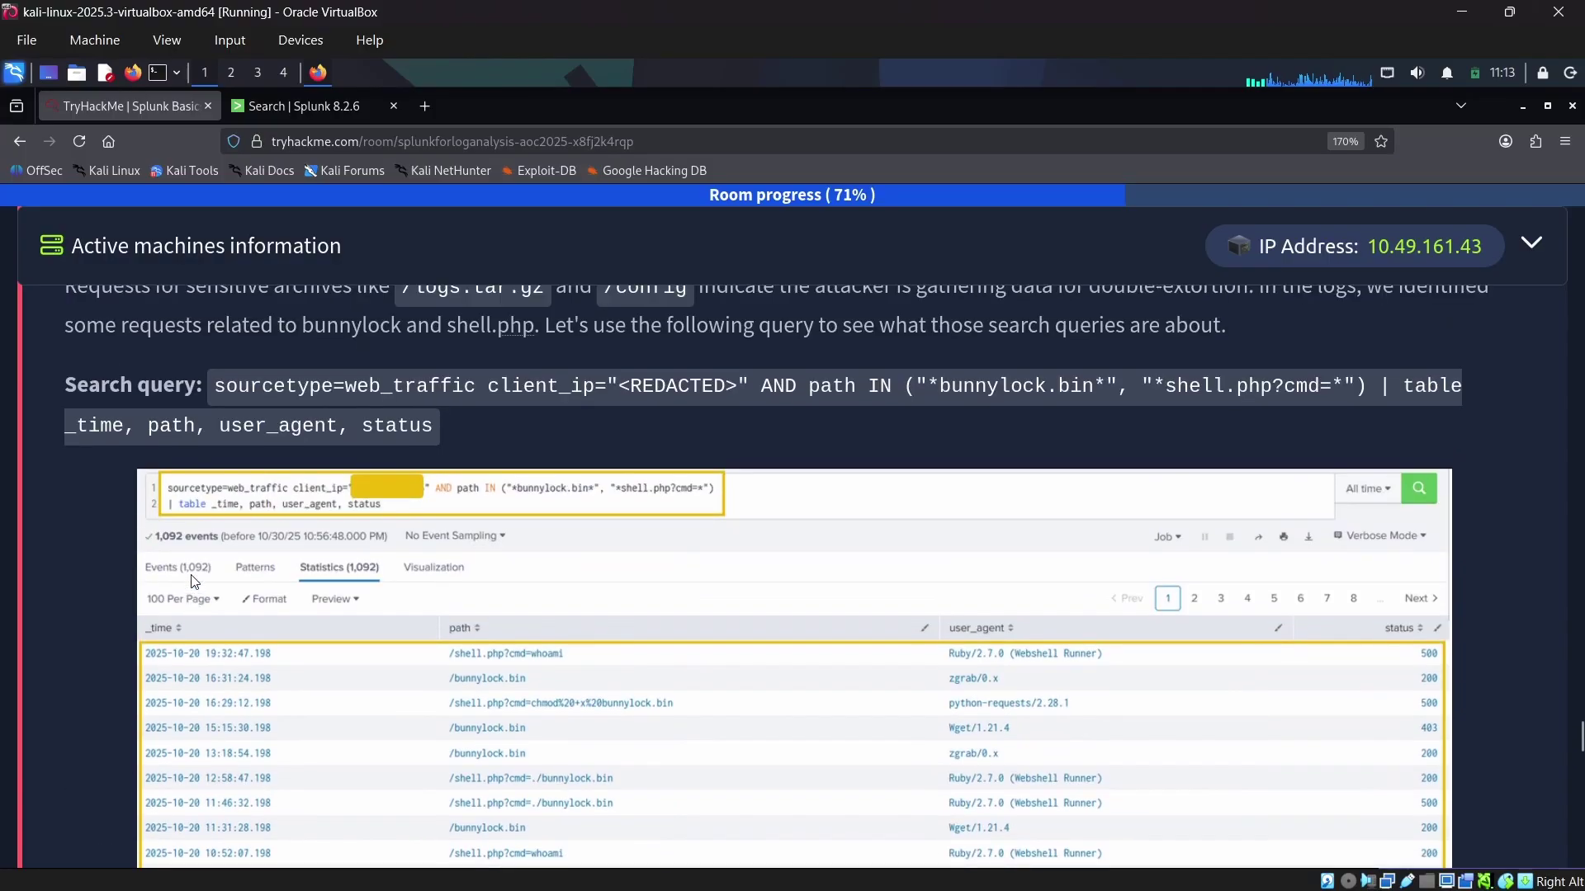
pyautogui.scroll(12, 190, 580)
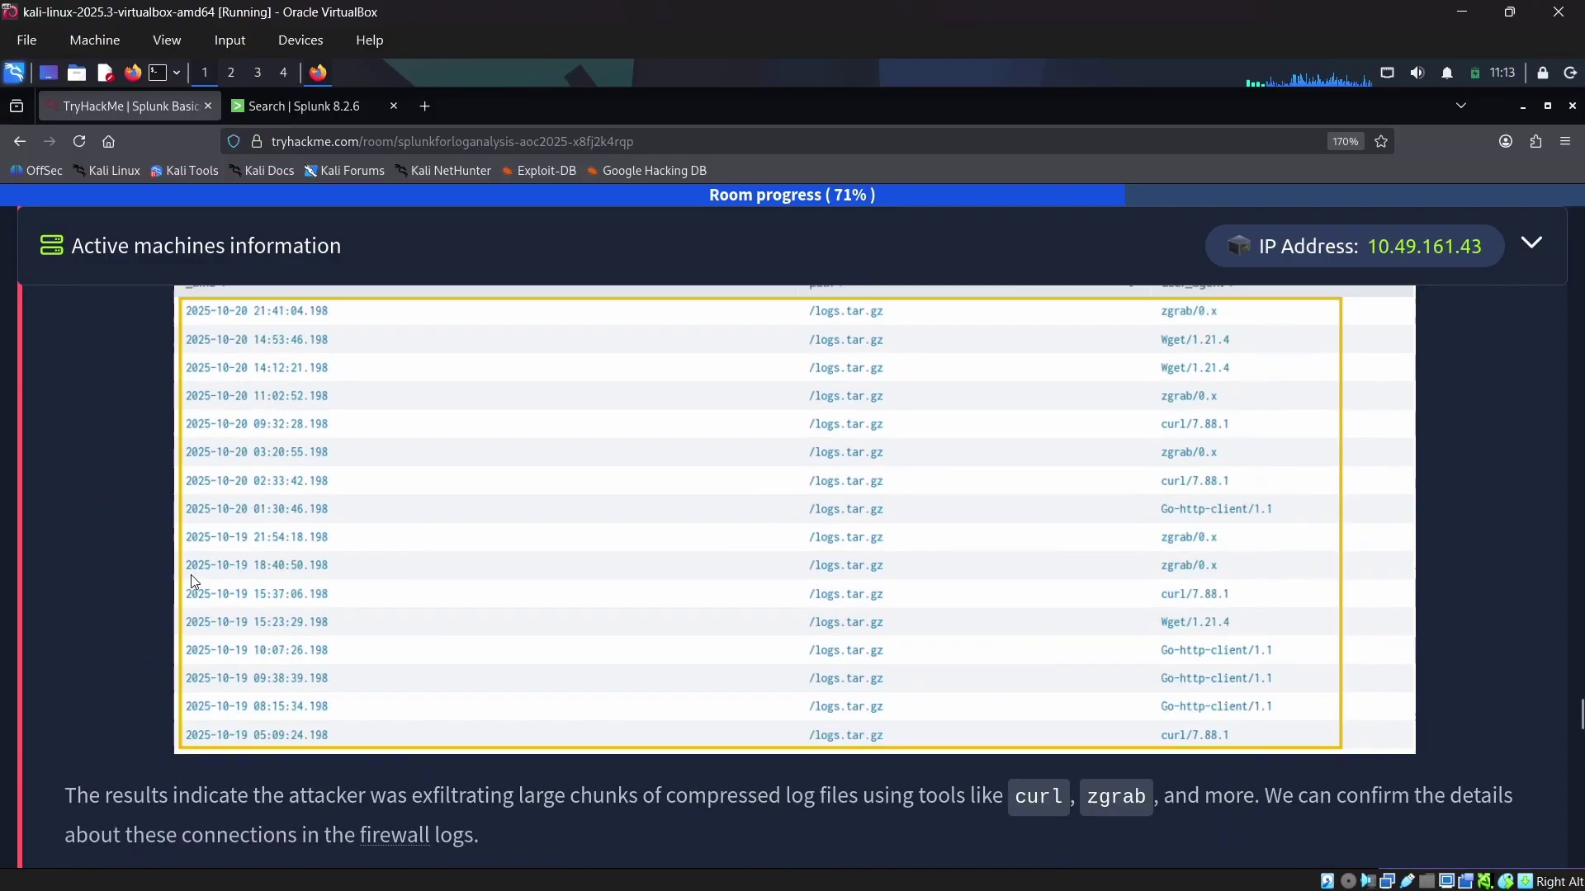
pyautogui.scroll(8, 191, 581)
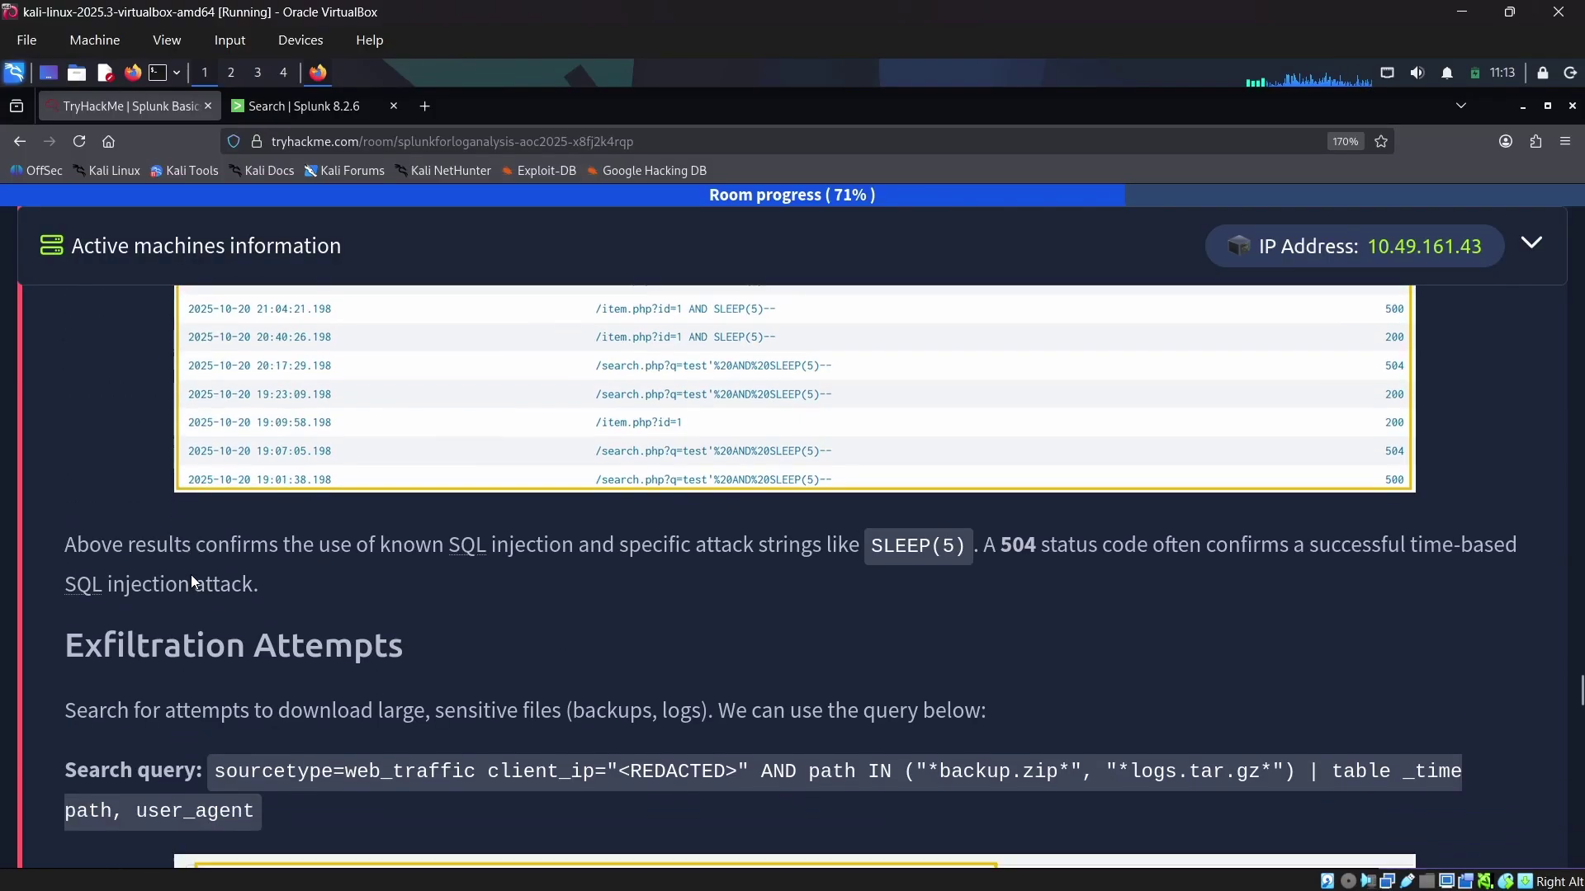
pyautogui.scroll(10, 190, 580)
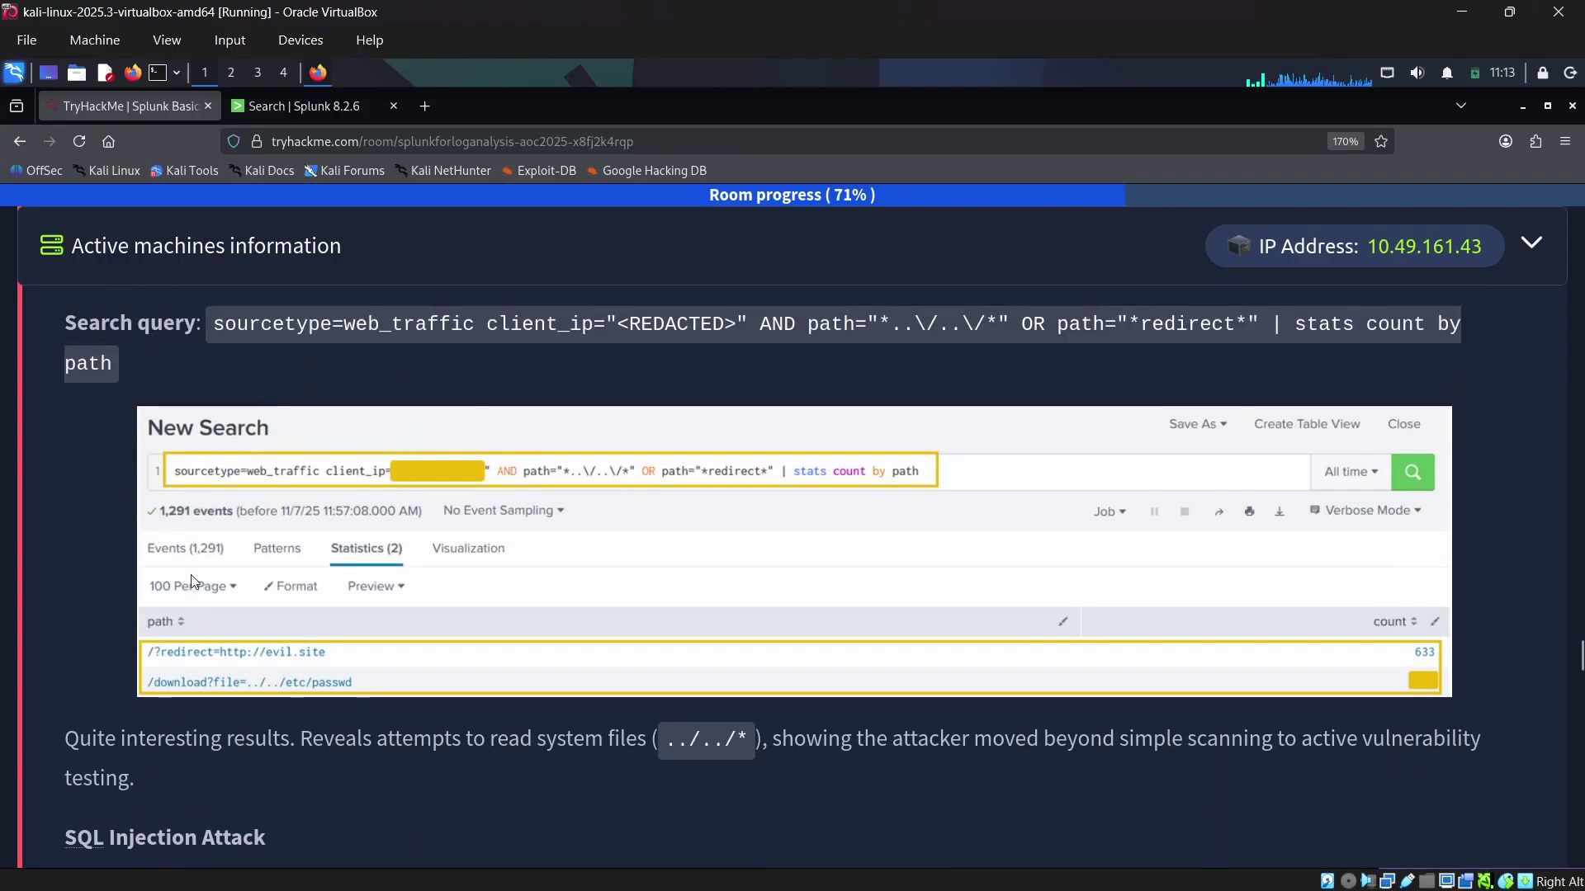
pyautogui.scroll(10, 190, 575)
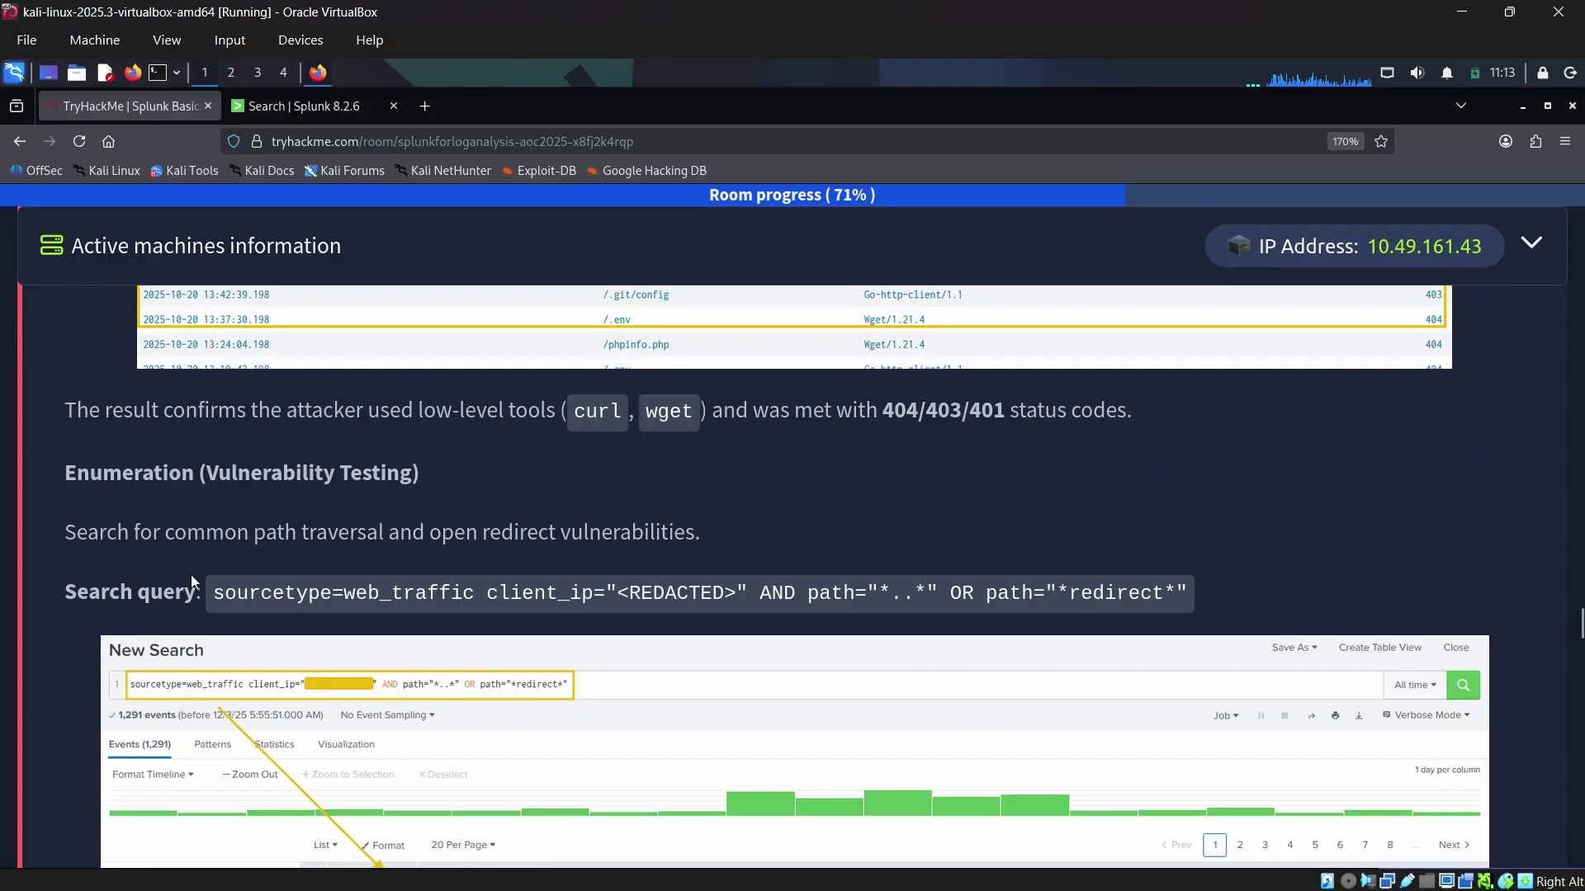
pyautogui.scroll(6, 191, 574)
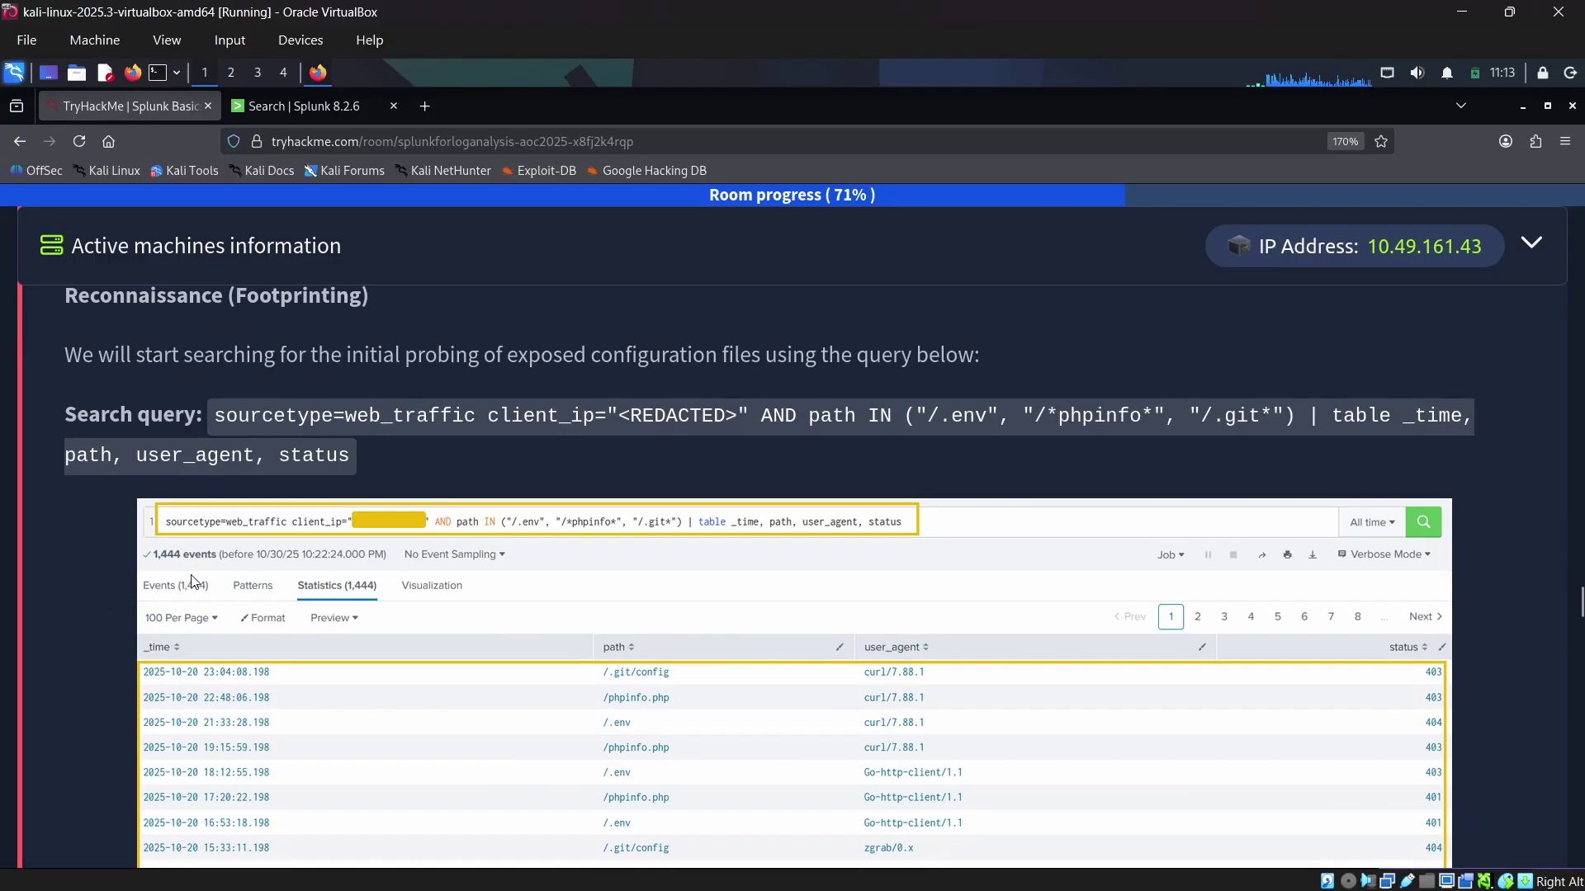
pyautogui.scroll(10, 191, 574)
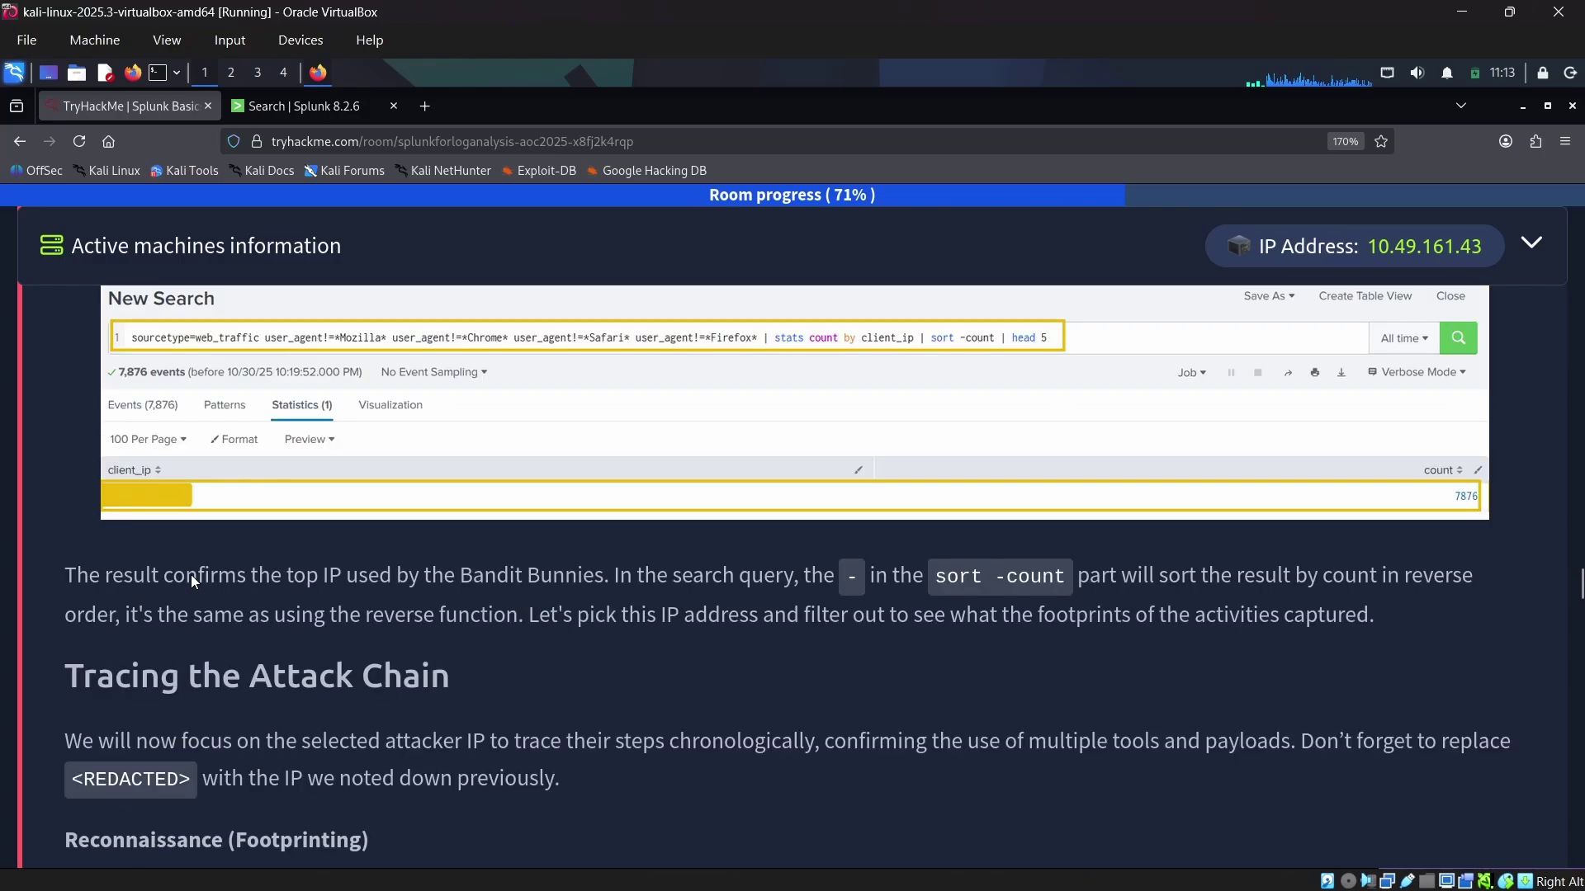
pyautogui.scroll(4, 191, 575)
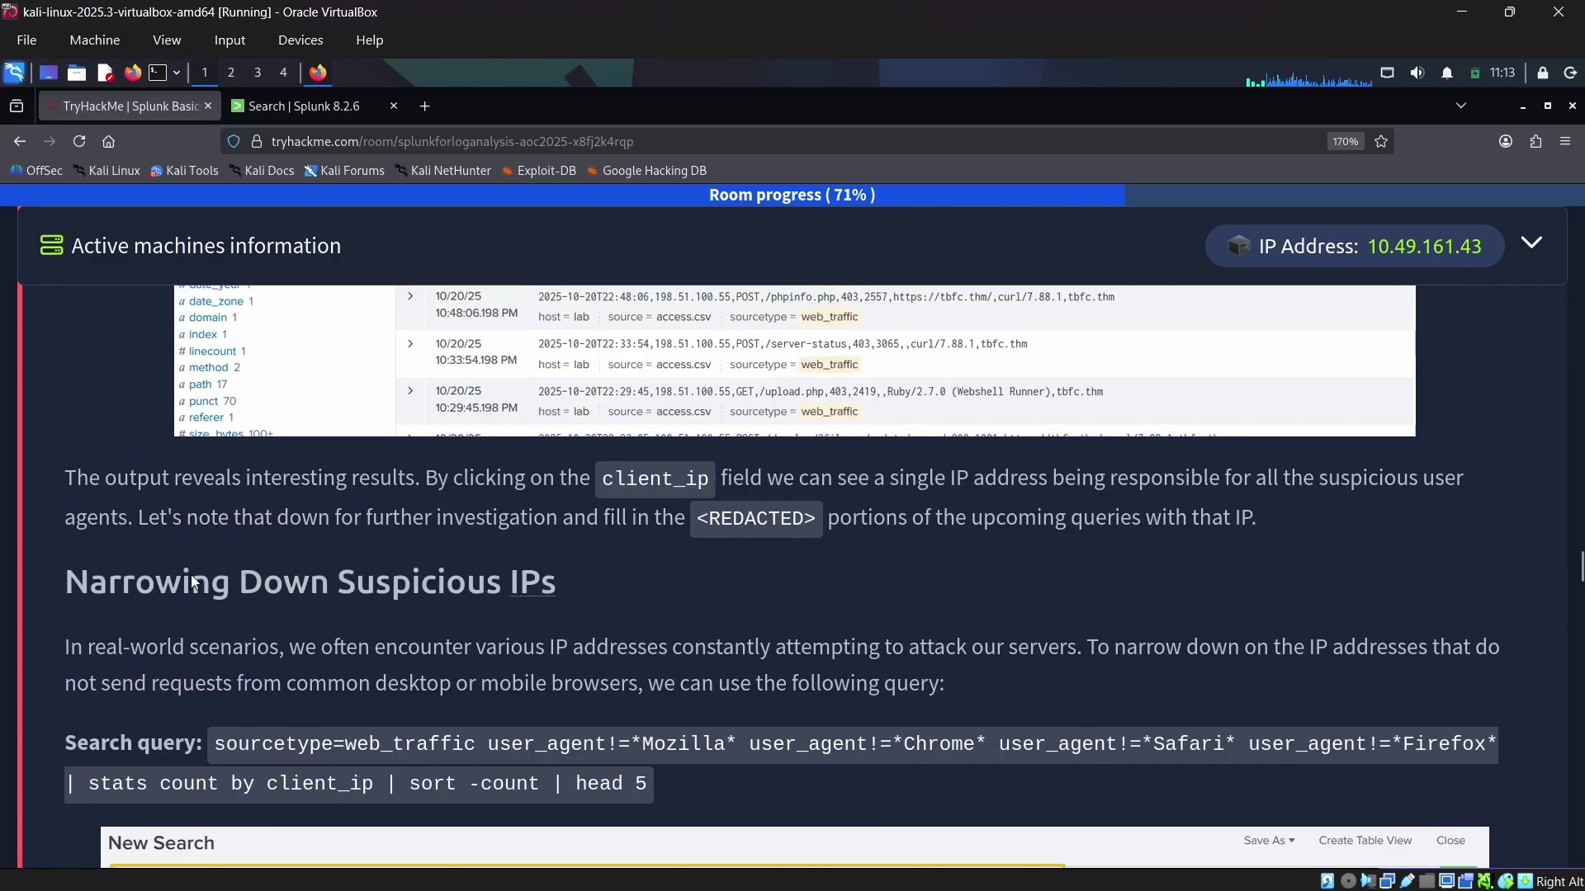
pyautogui.scroll(10, 192, 581)
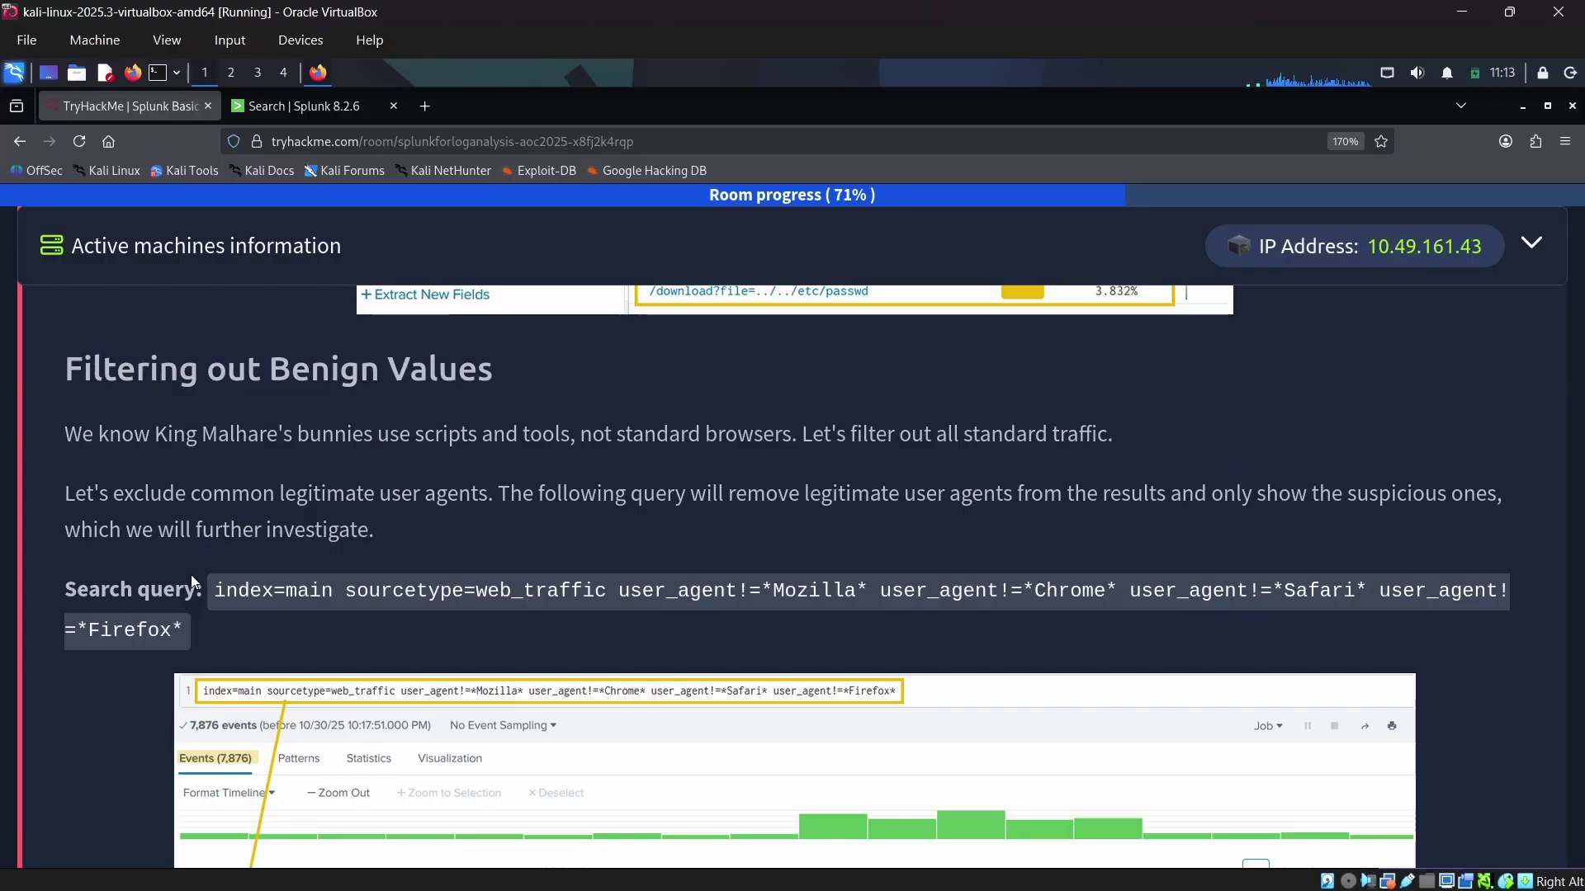
pyautogui.scroll(10, 191, 574)
pyautogui.scroll(10, 190, 576)
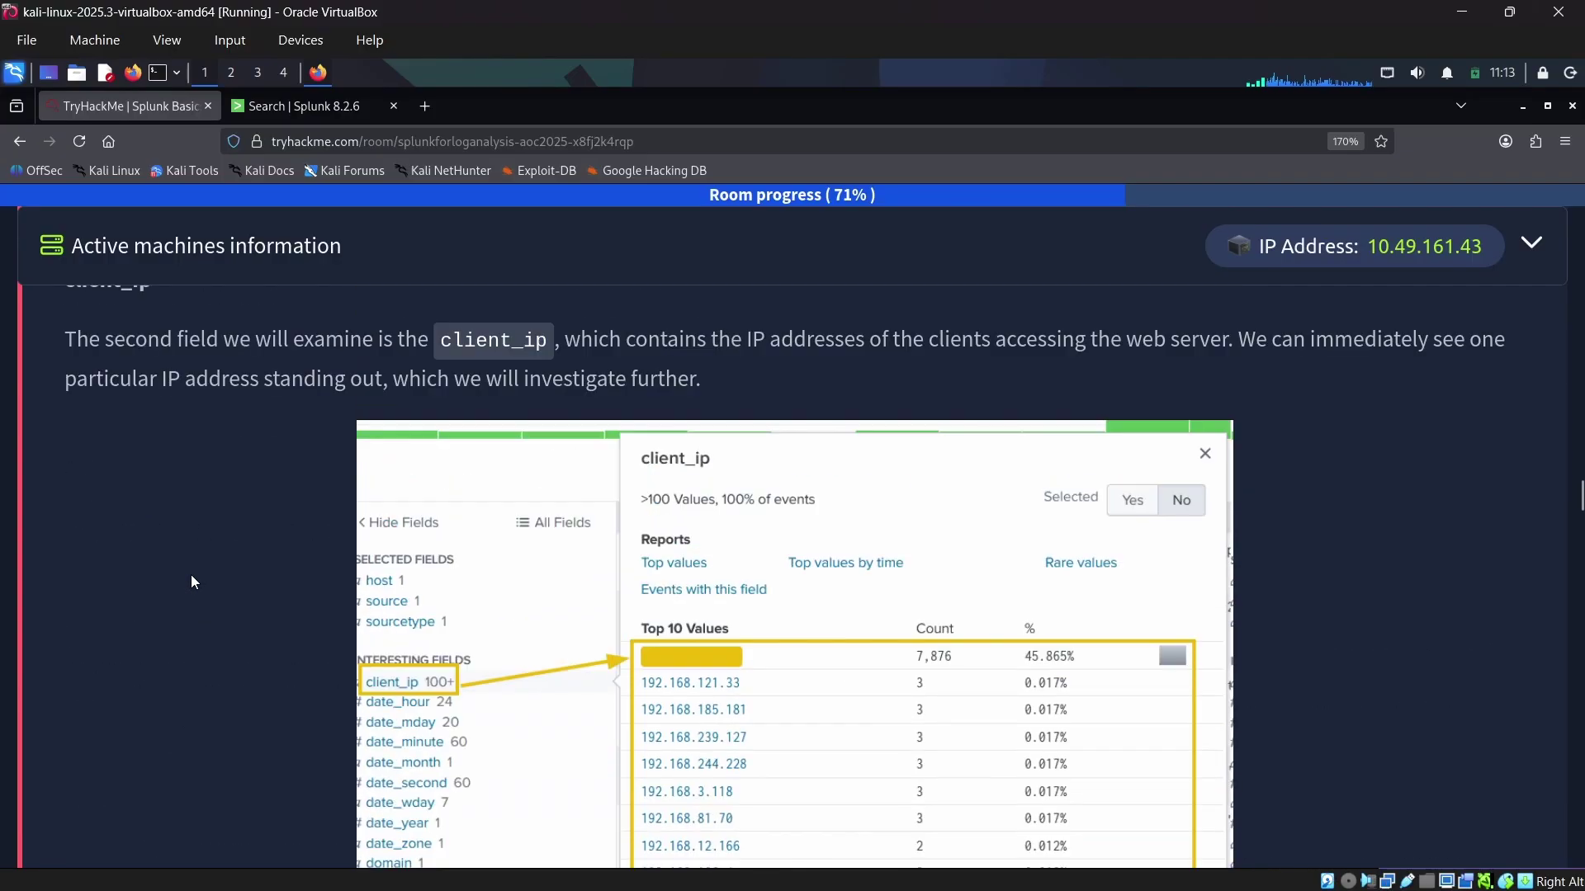
pyautogui.scroll(10, 191, 574)
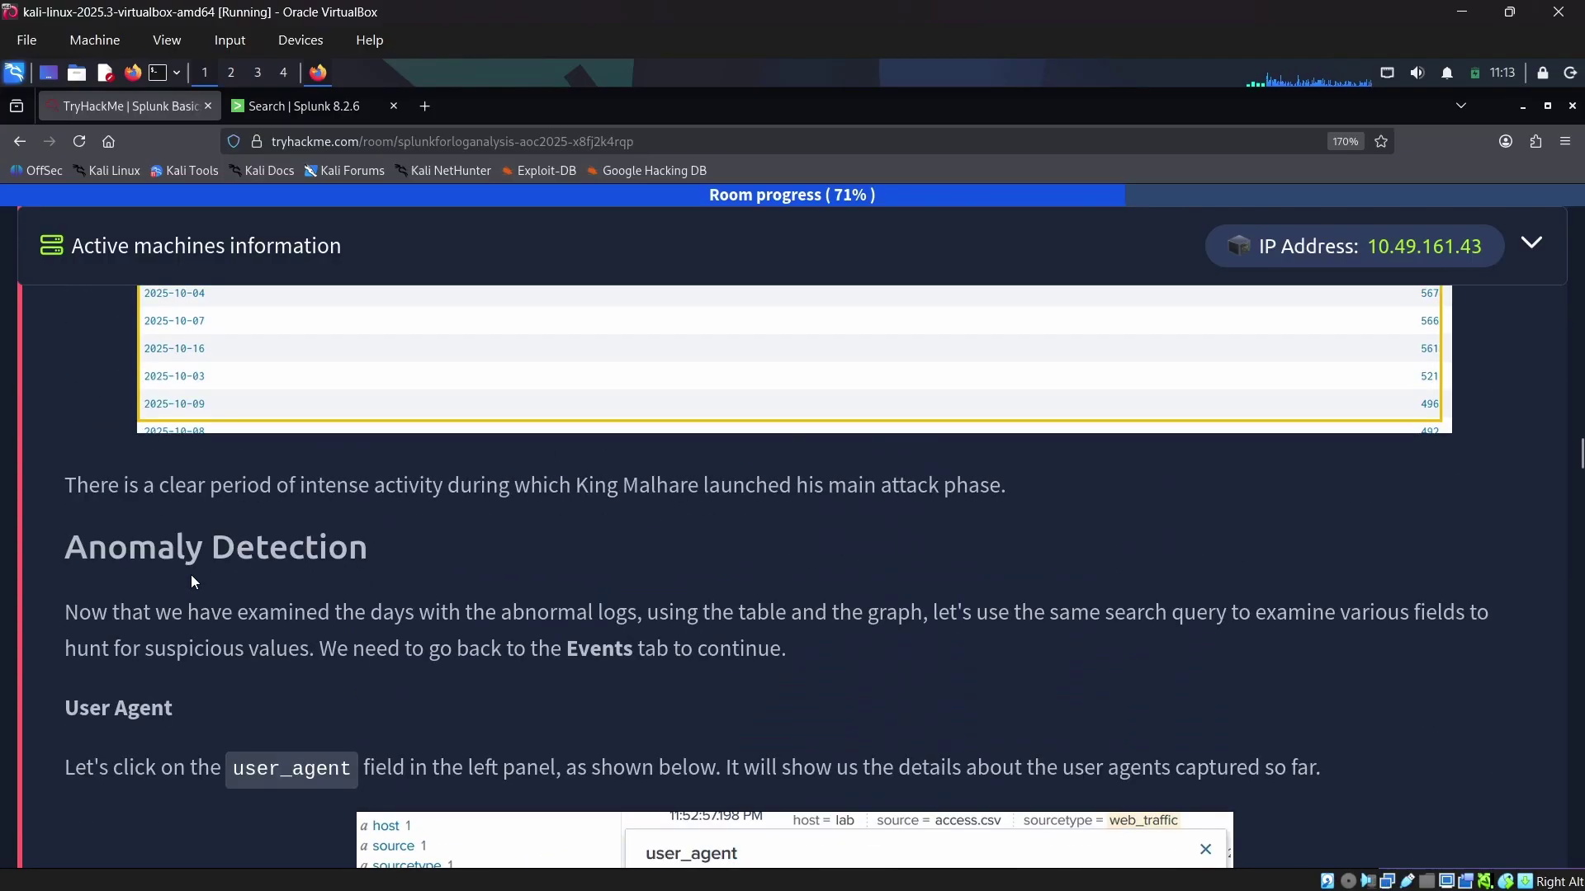
pyautogui.scroll(4, 191, 580)
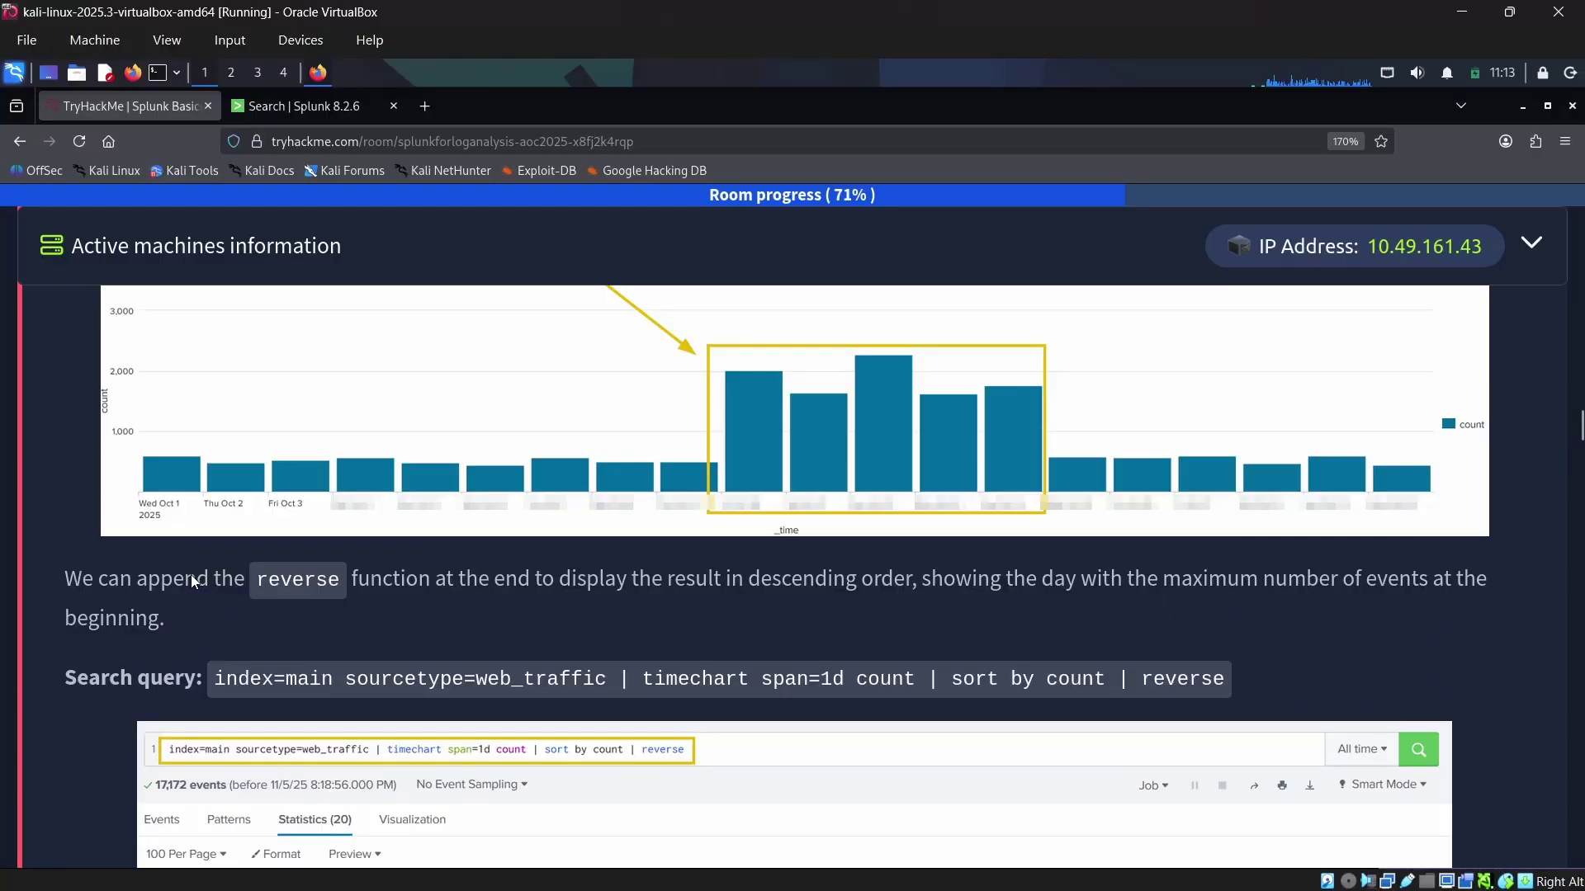
pyautogui.scroll(8, 190, 575)
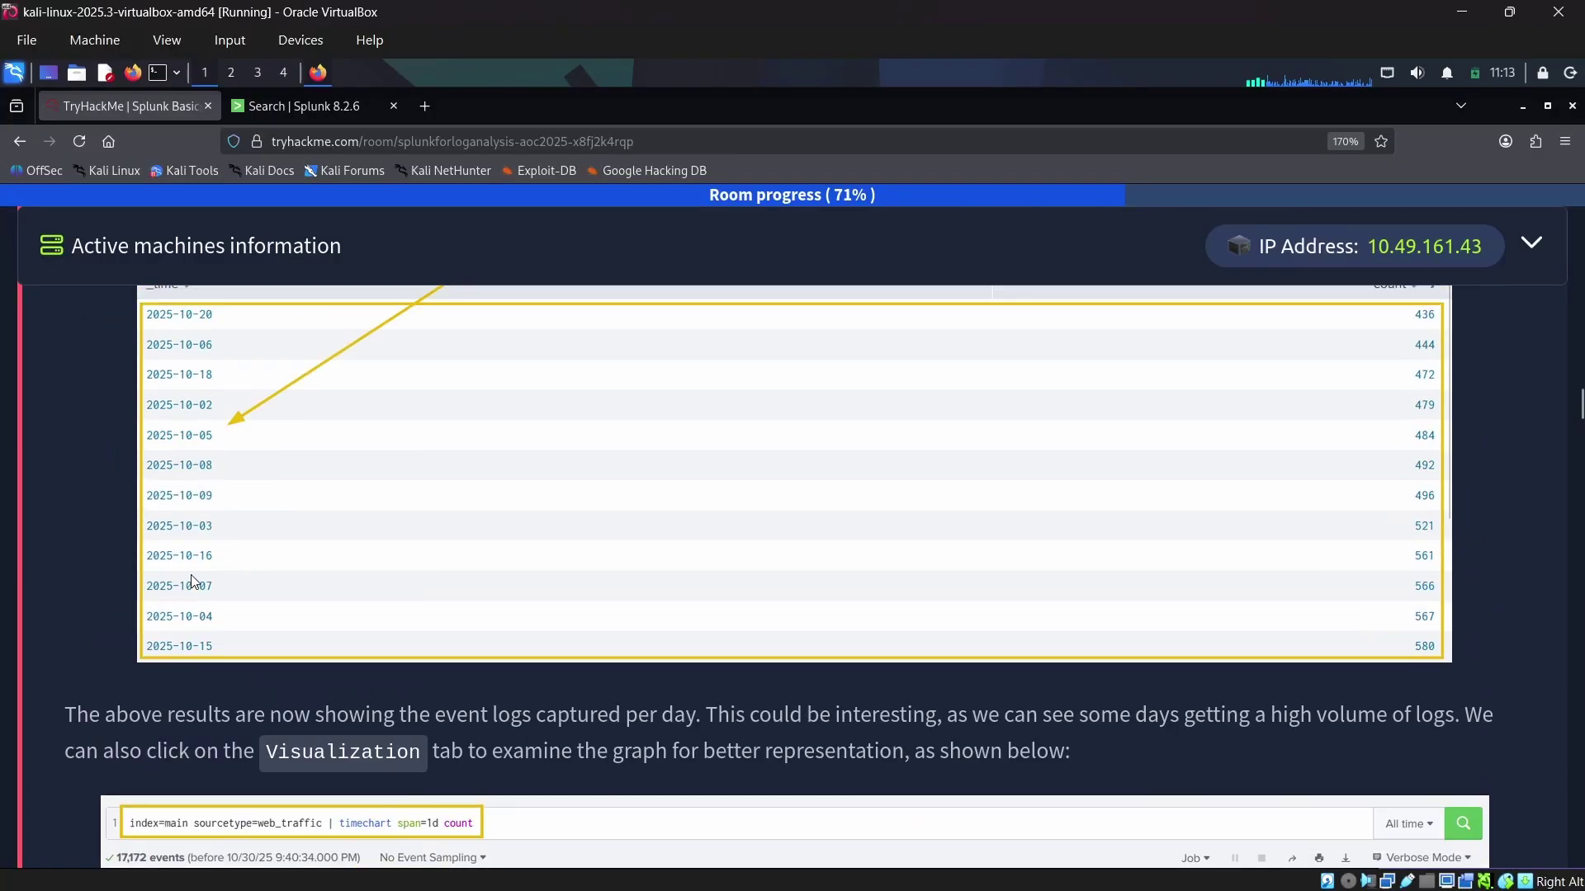
pyautogui.scroll(5, 191, 580)
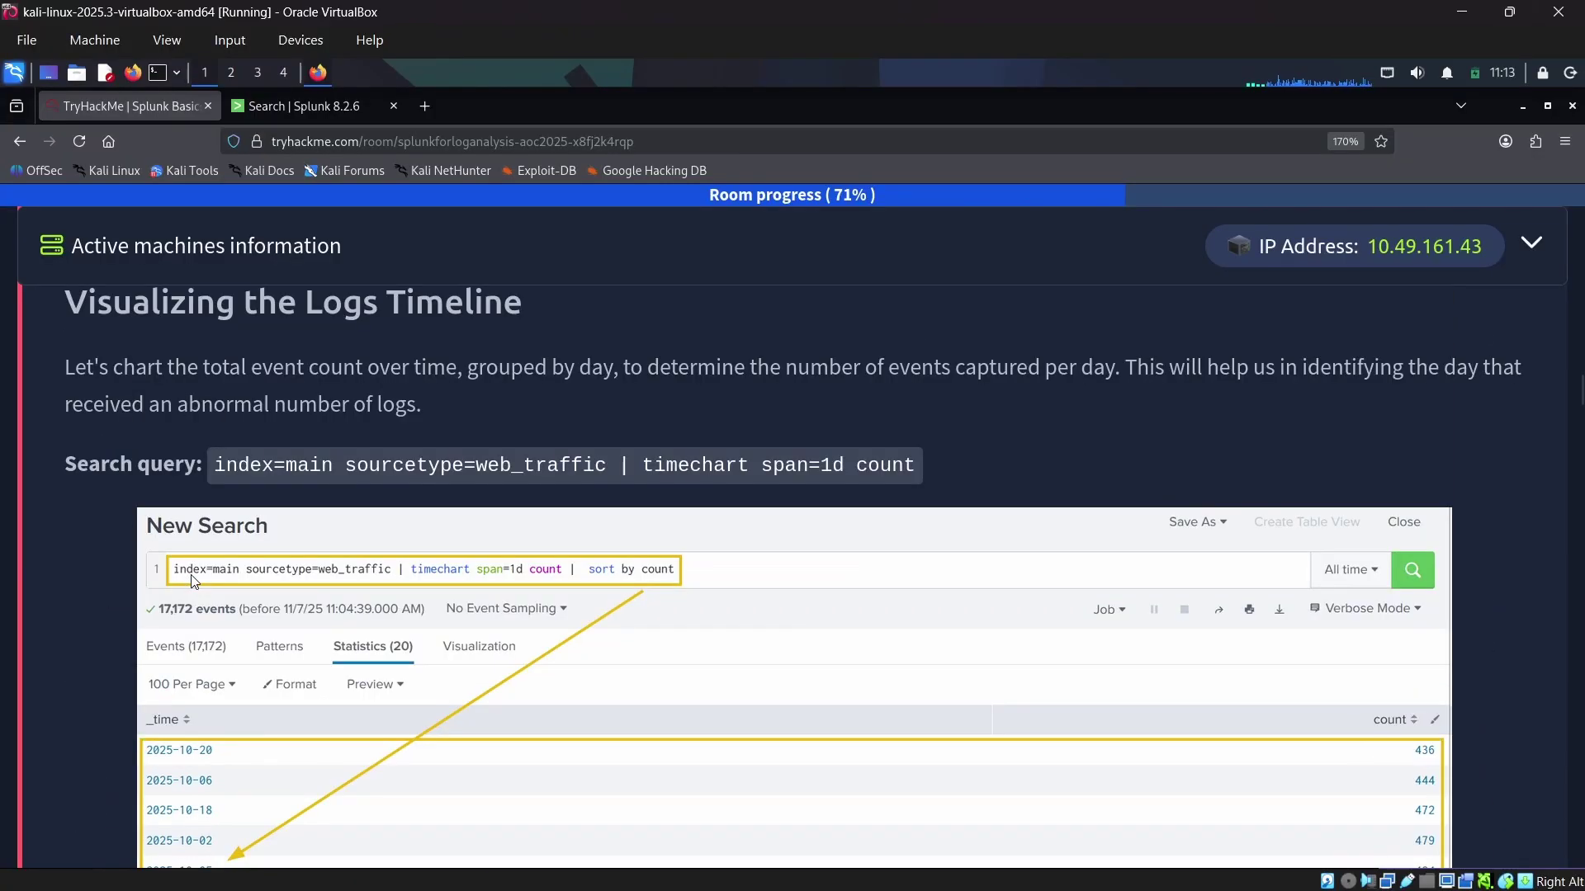
pyautogui.scroll(5, 194, 580)
pyautogui.scroll(7, 289, 611)
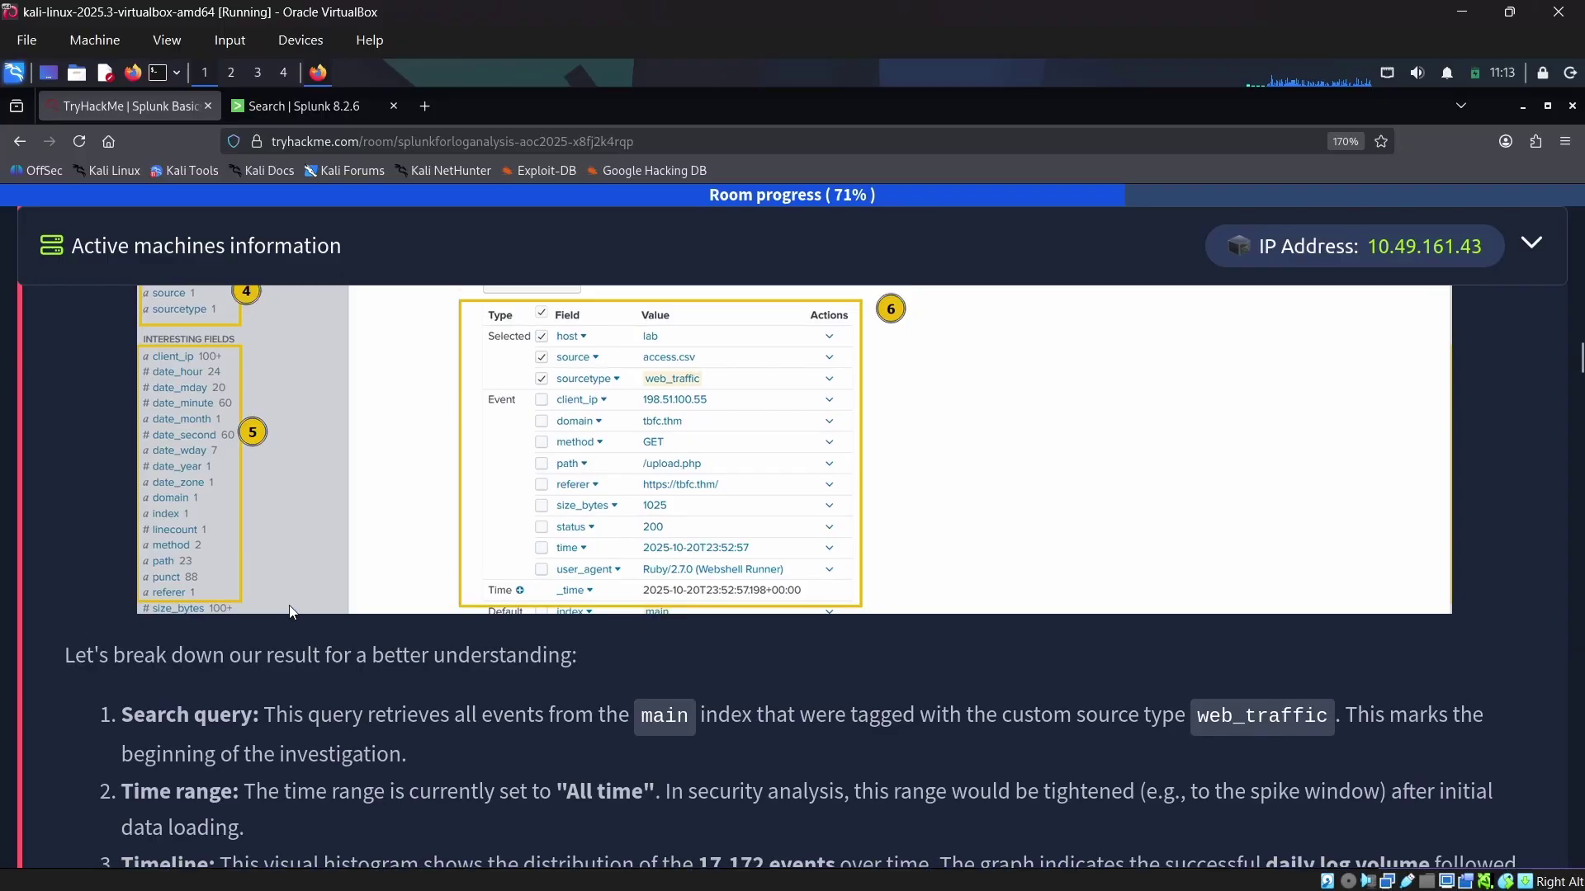
pyautogui.scroll(10, 289, 610)
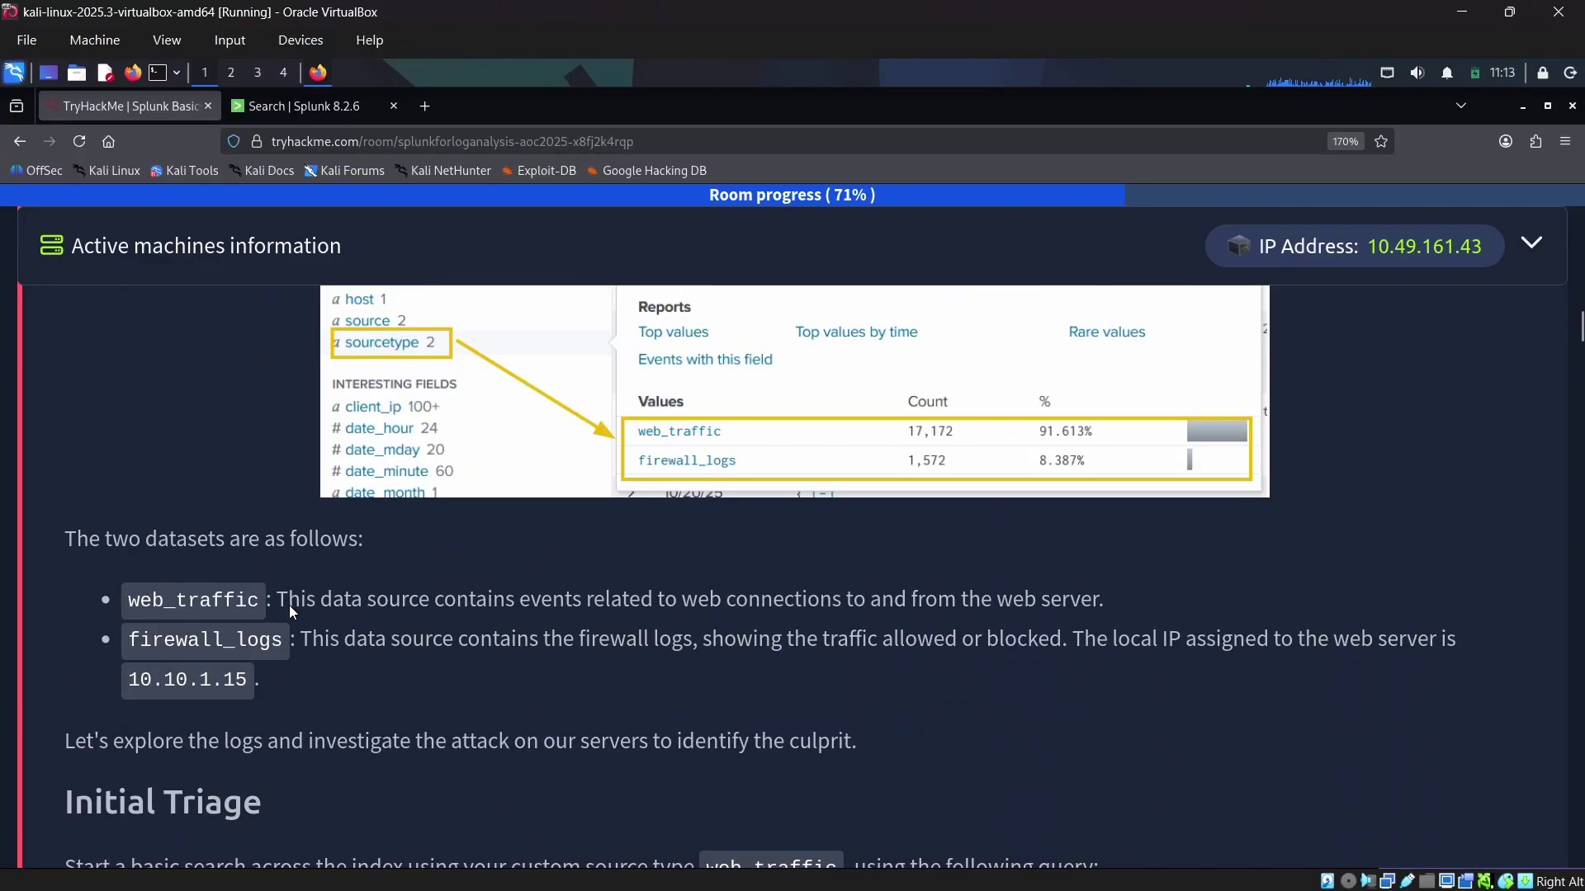
pyautogui.scroll(10, 290, 611)
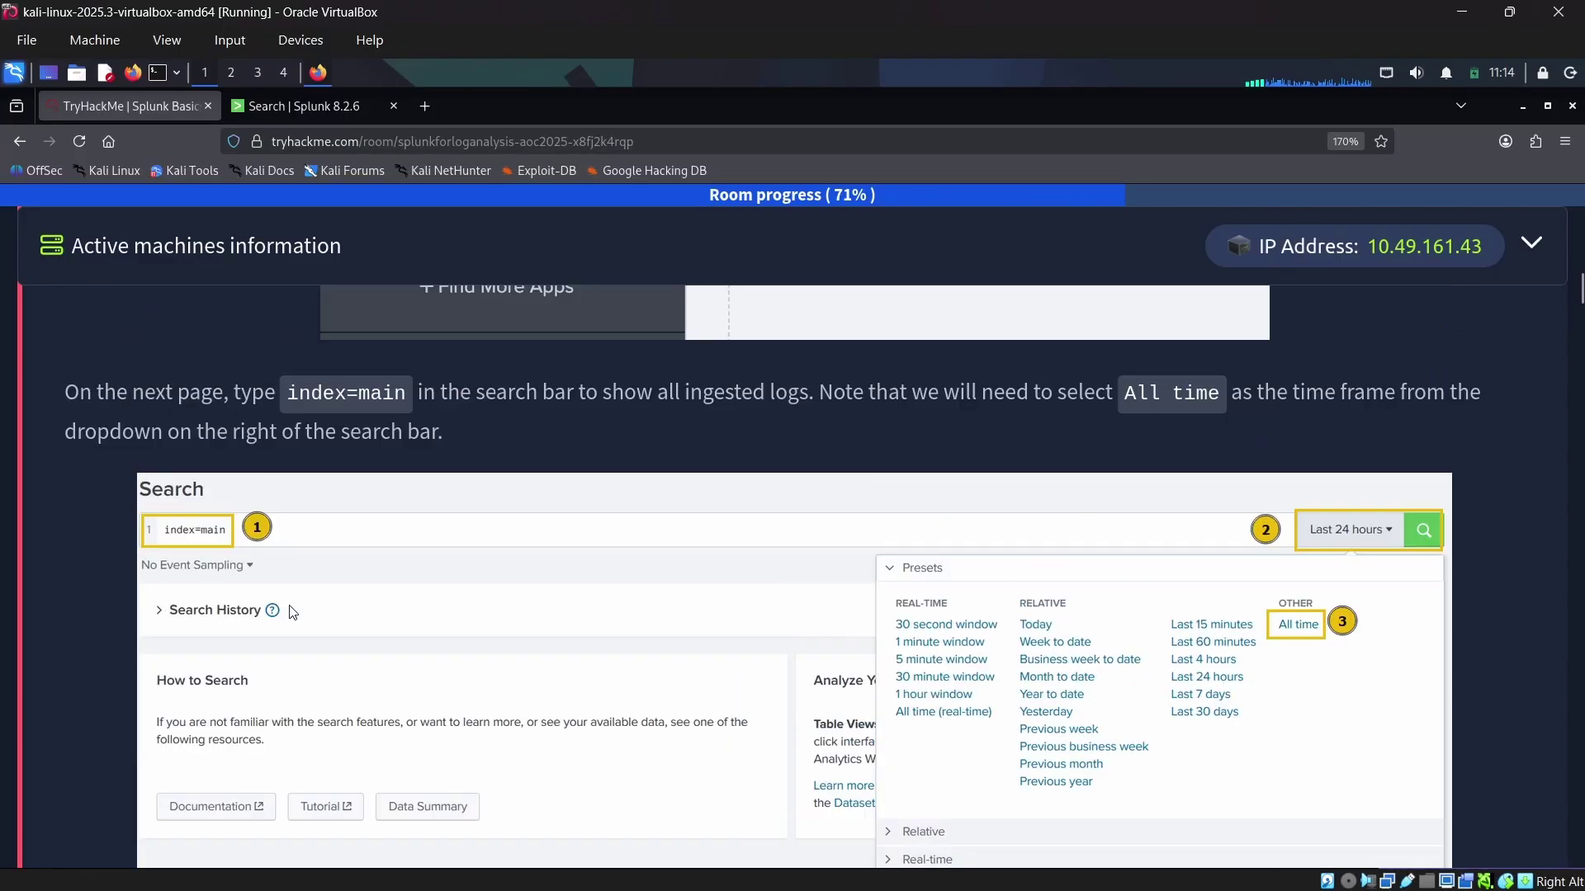
pyautogui.scroll(4, 289, 611)
pyautogui.scroll(-12, 289, 611)
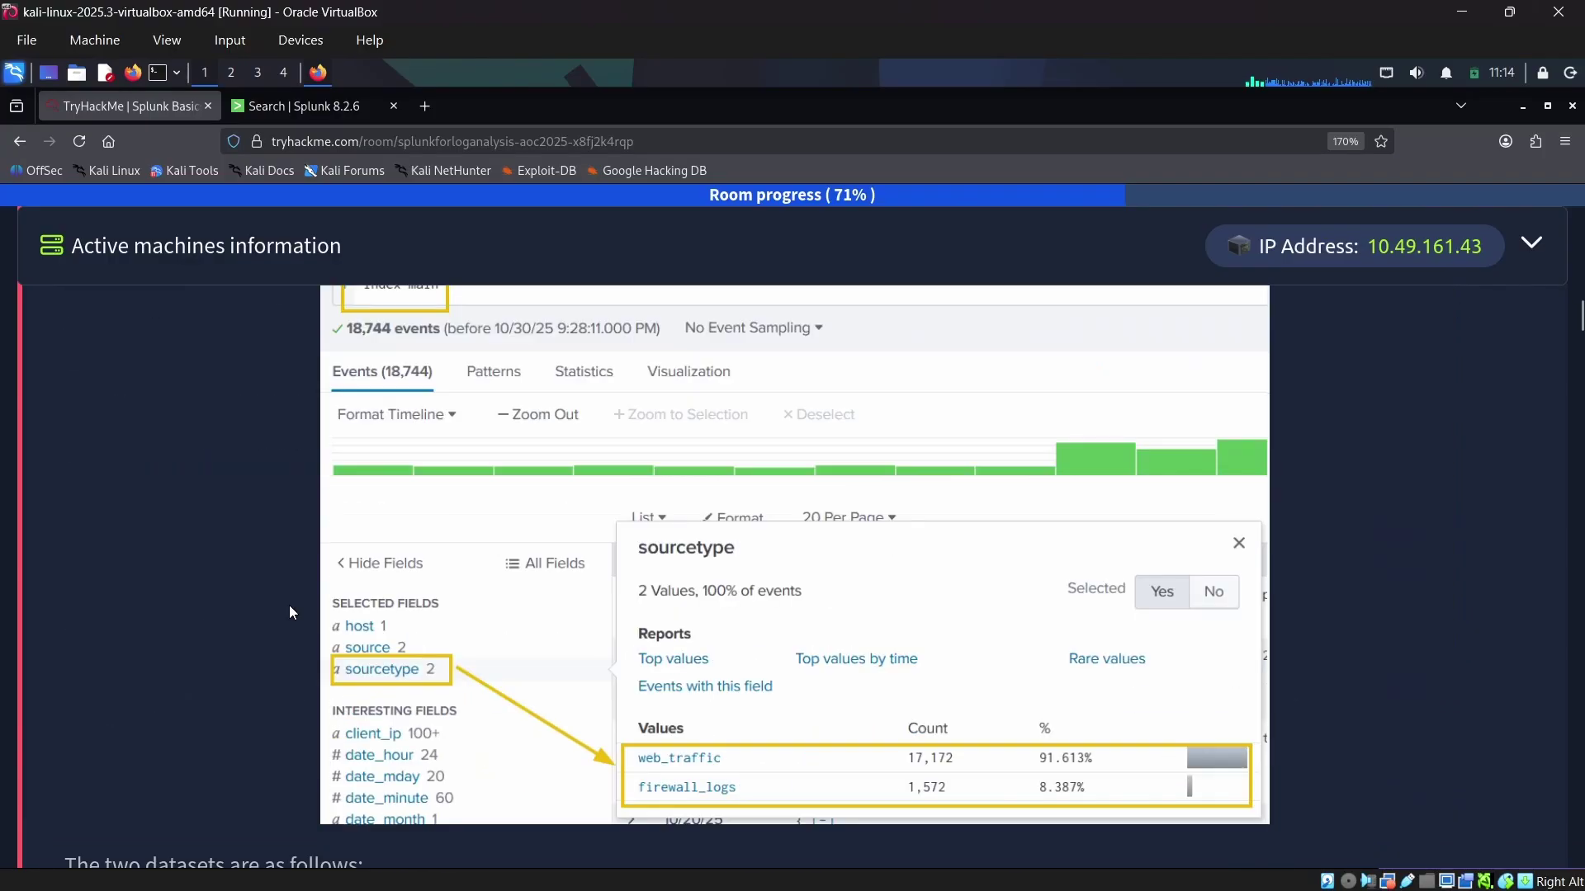
pyautogui.scroll(-4, 289, 611)
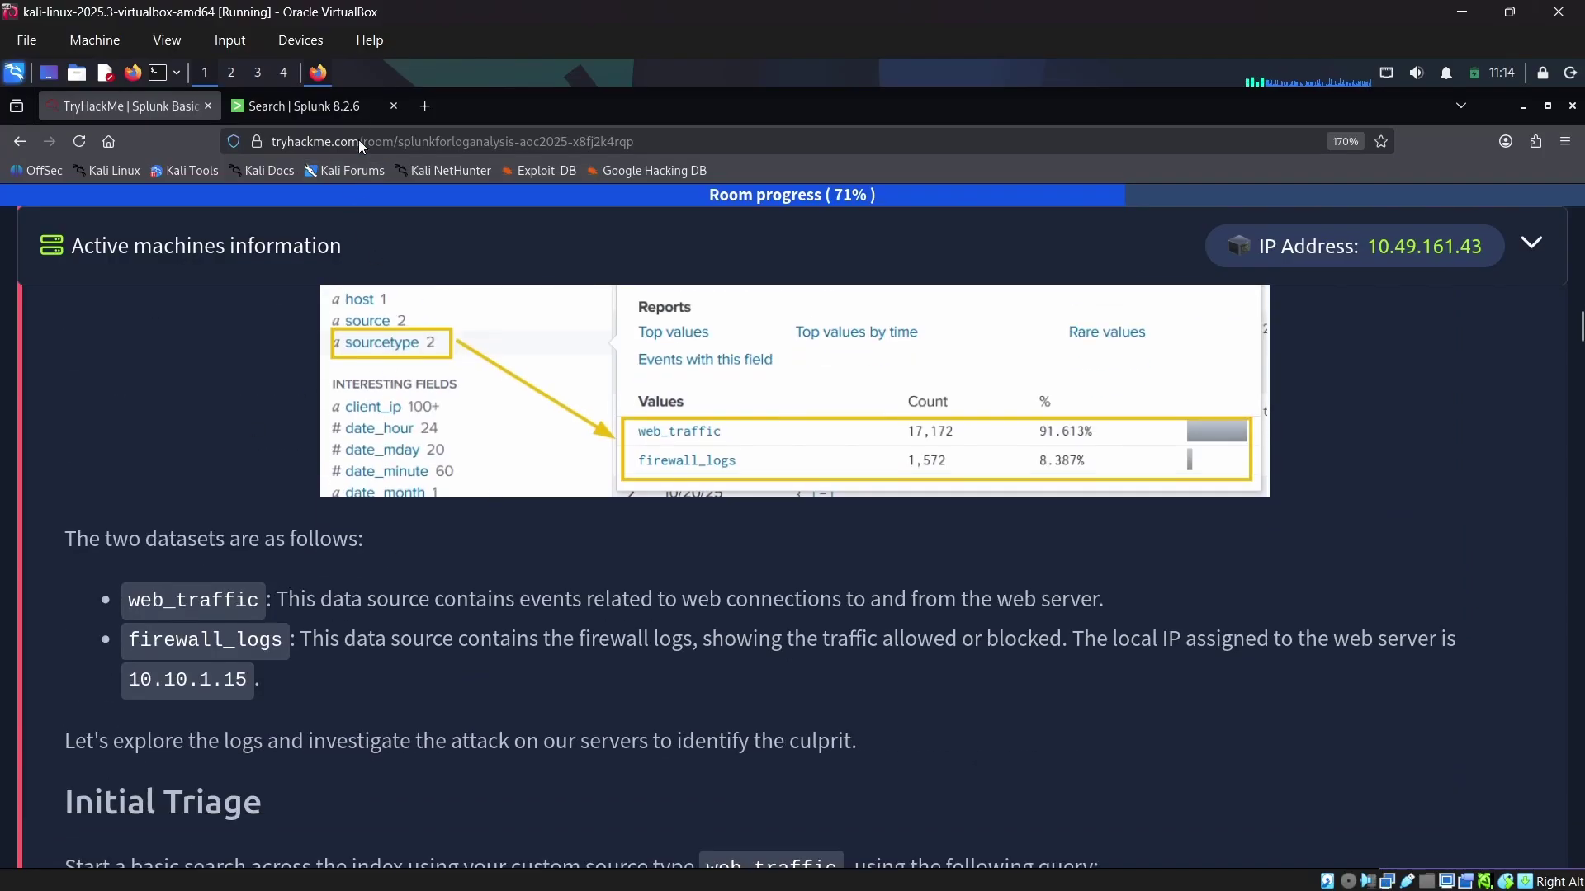
# Step: Switch to the Splunk search, remove the client_ip filter from the query, and run it as index=main
pyautogui.click(341, 104)
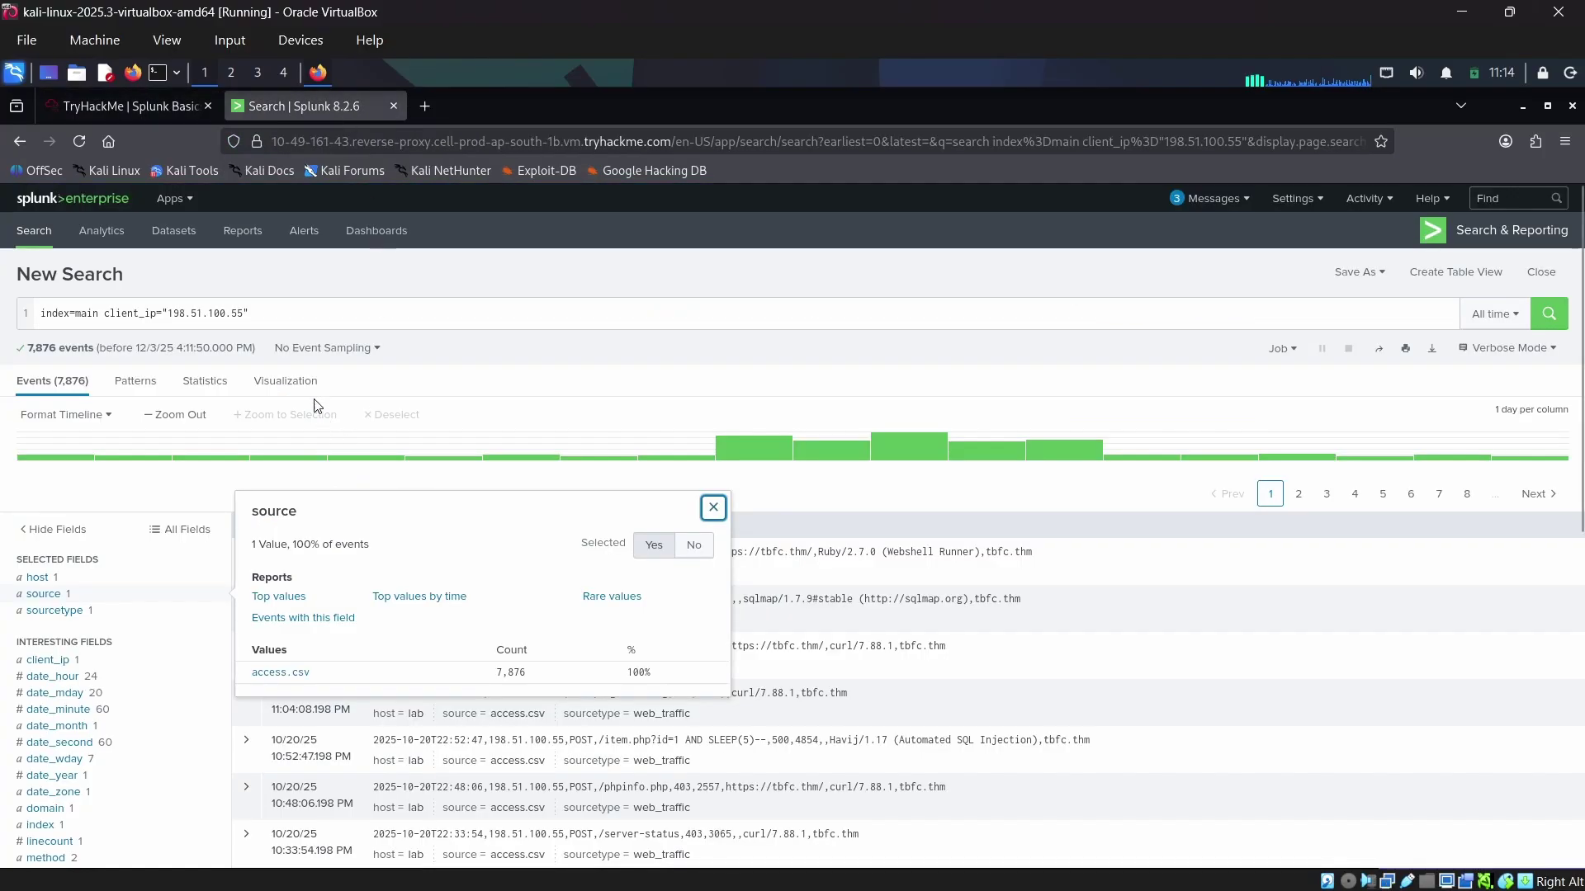
pyautogui.moveTo(249, 314); pyautogui.dragTo(113, 320)
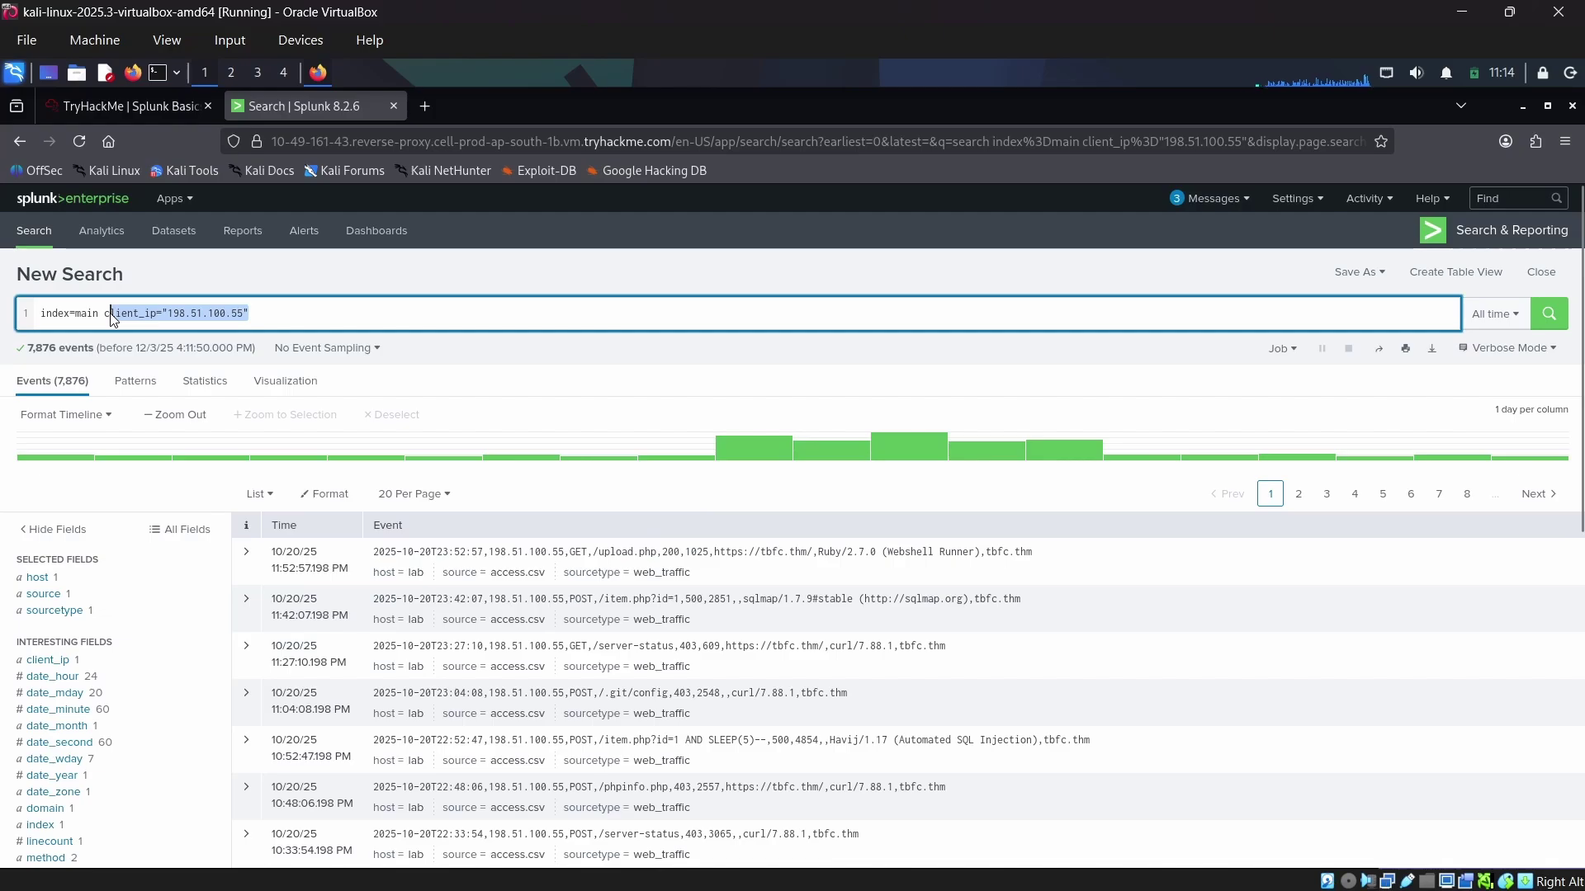
pyautogui.press('BackSpace')
pyautogui.press('BackSpace')
pyautogui.press('BackSpace')
pyautogui.press('Return')
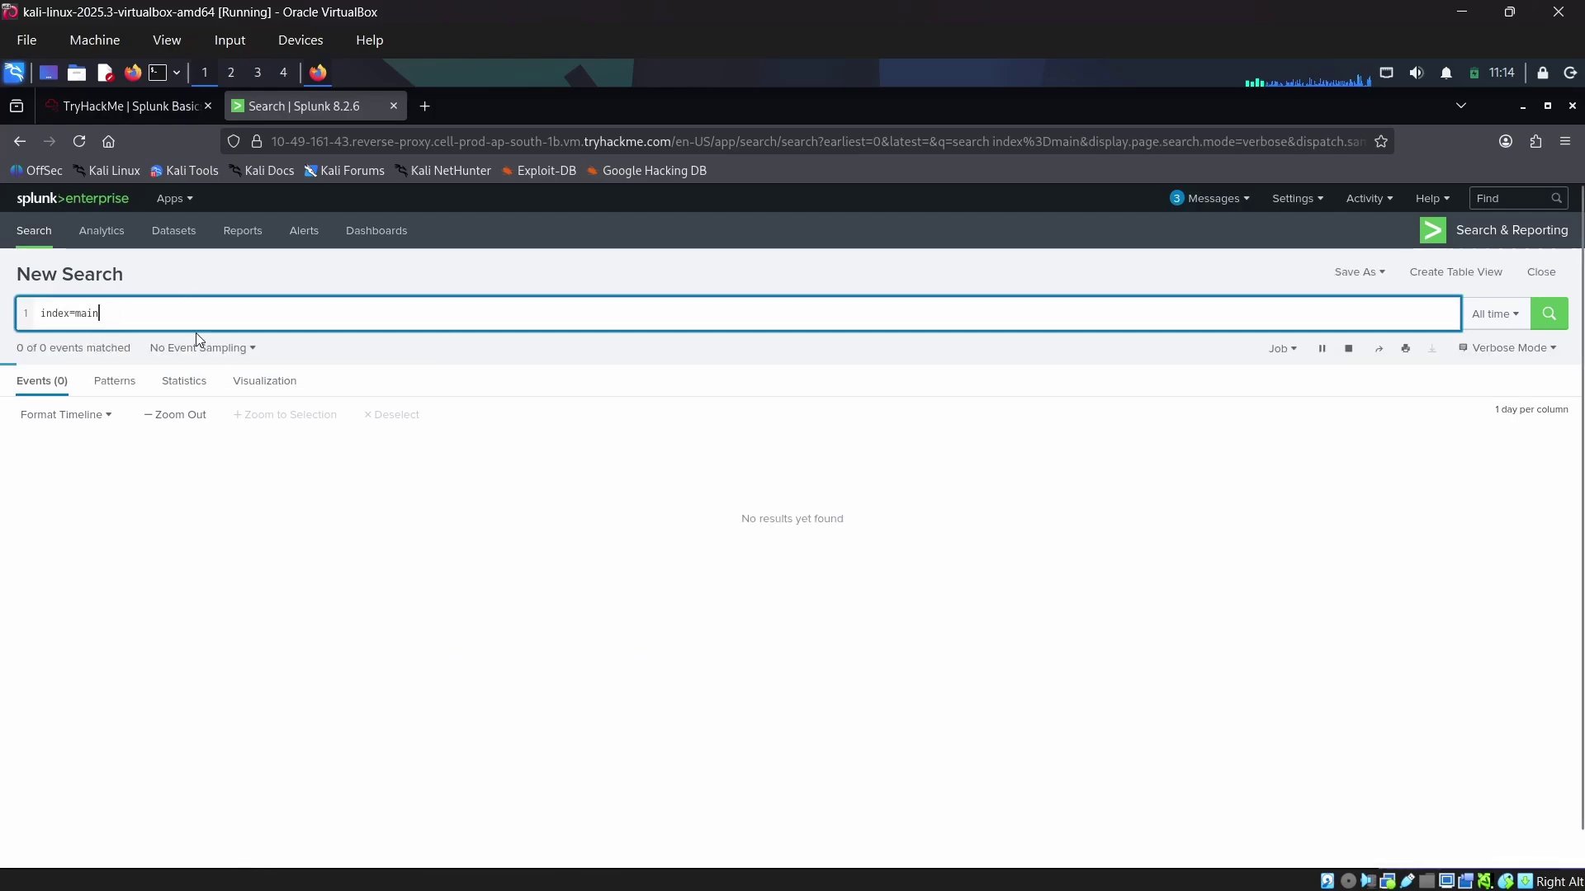
# Step: Narrow the search to the firewall_logs sourcetype and view the top values of the bytes_transferred field
pyautogui.click(54, 609)
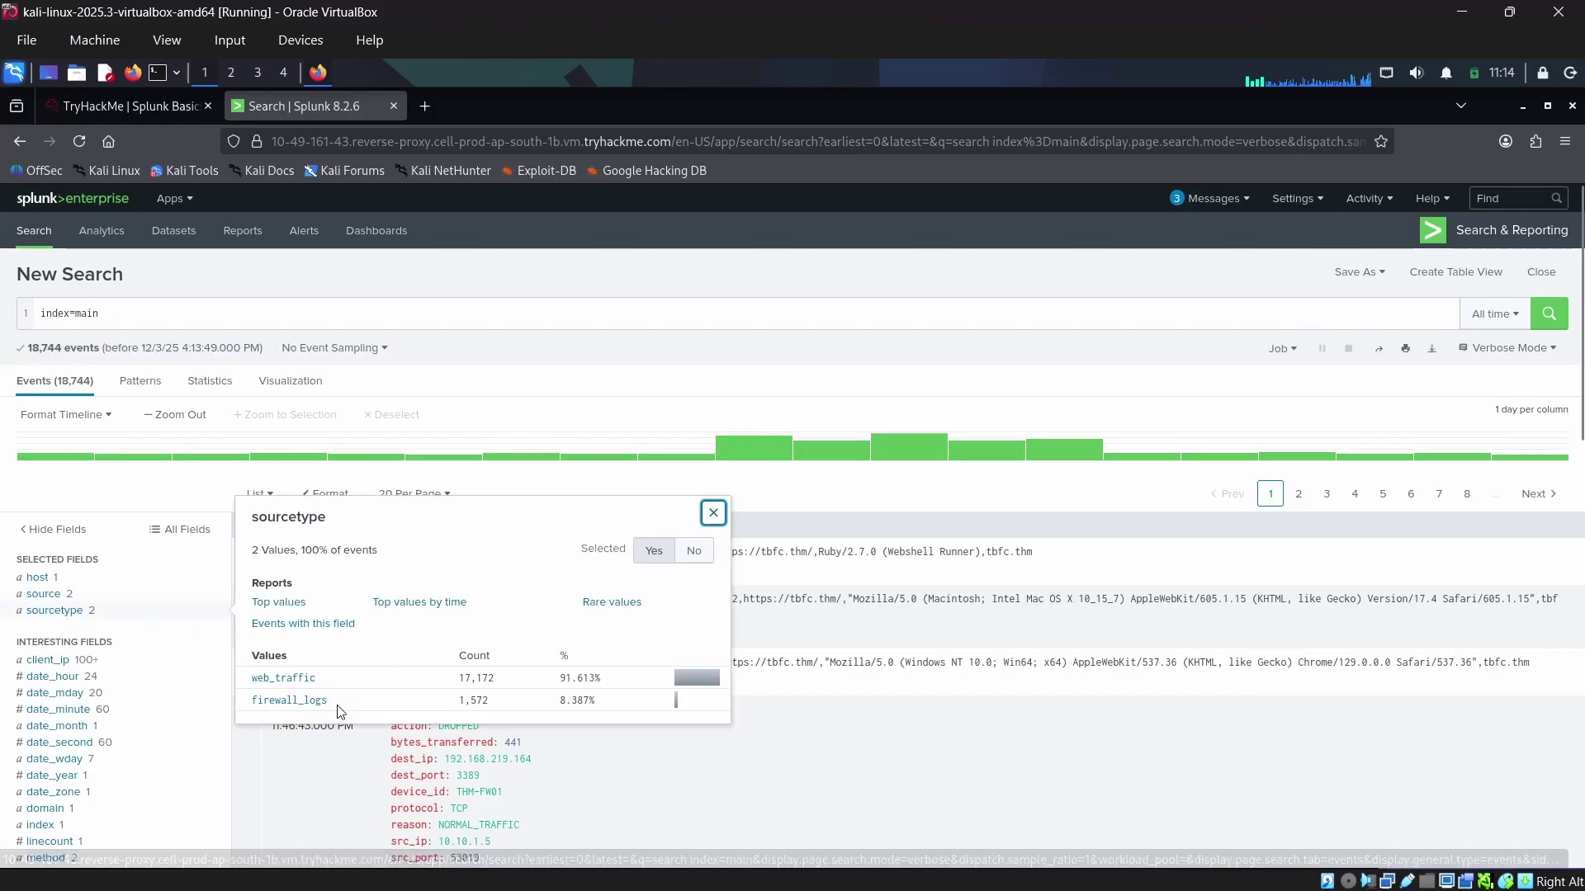
pyautogui.click(308, 702)
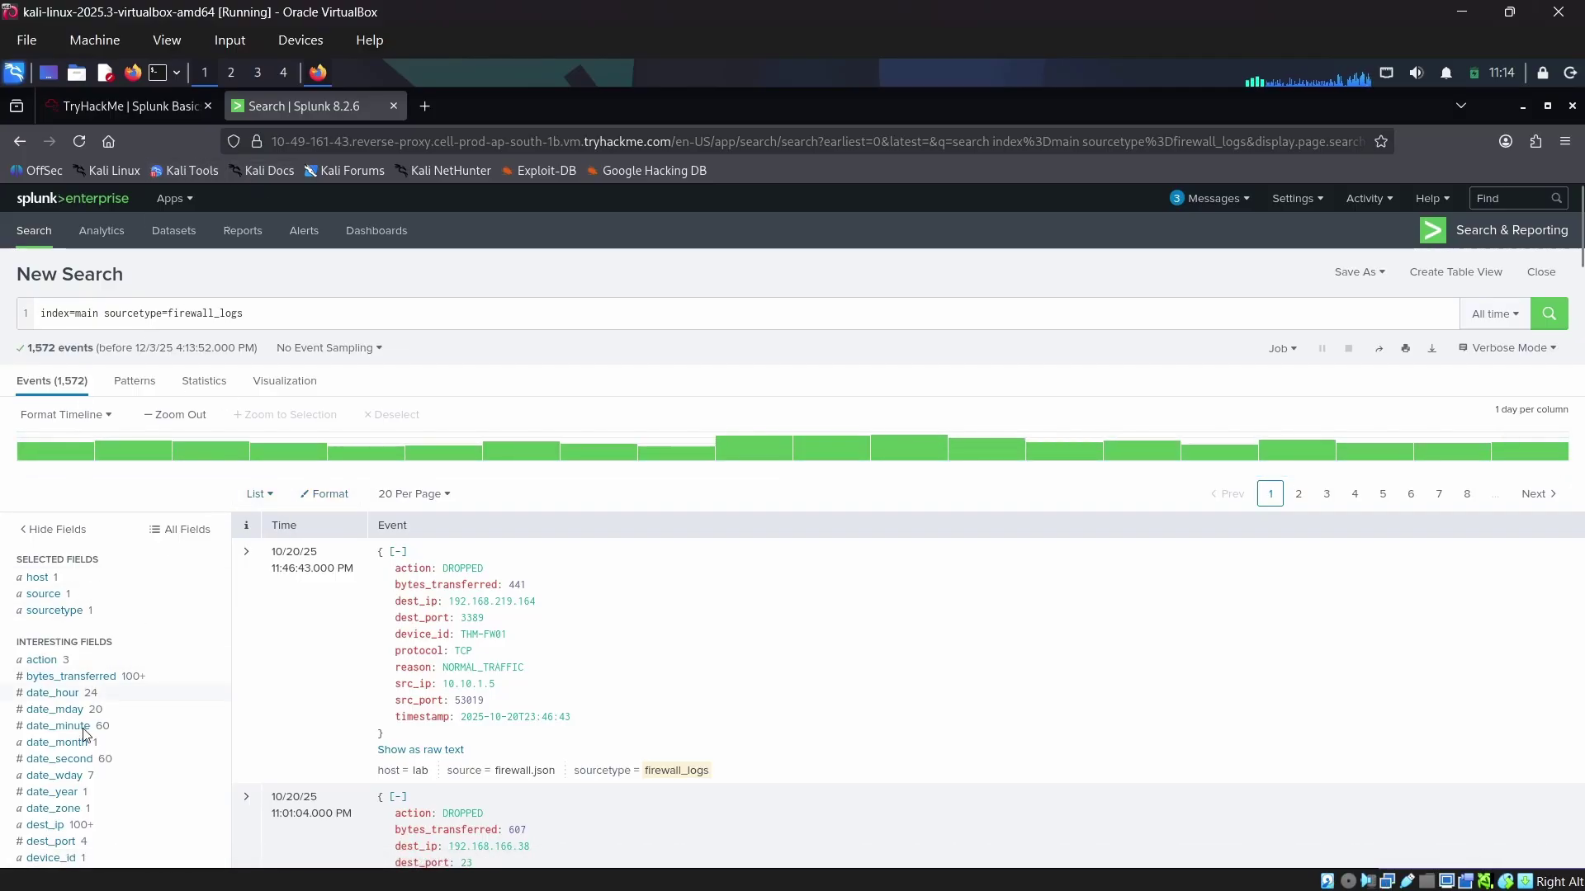
pyautogui.click(109, 677)
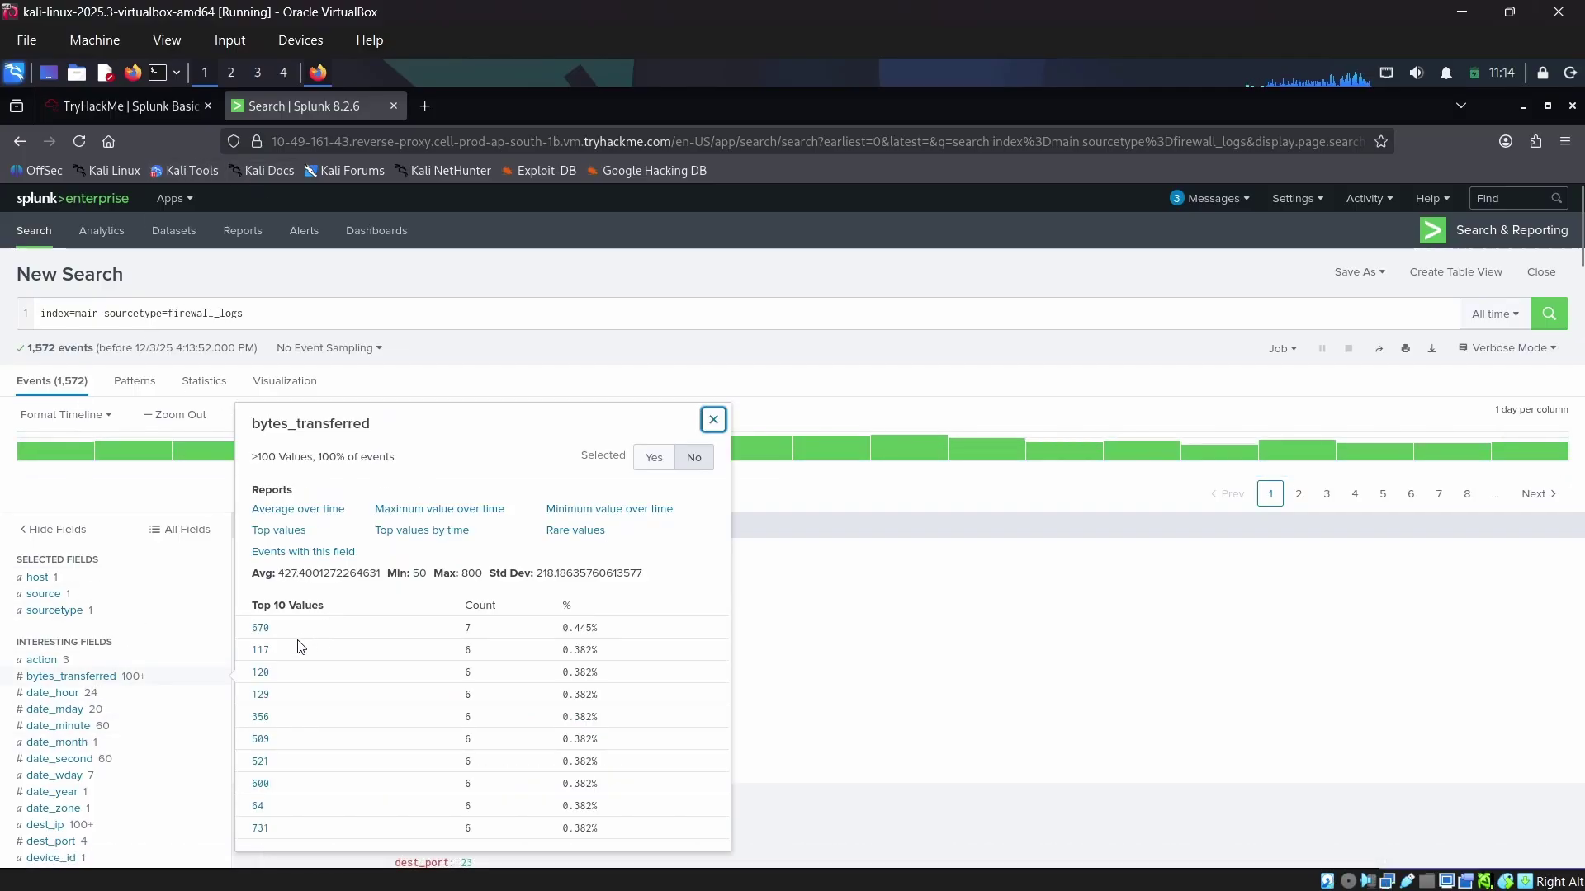
pyautogui.scroll(-2, 301, 647)
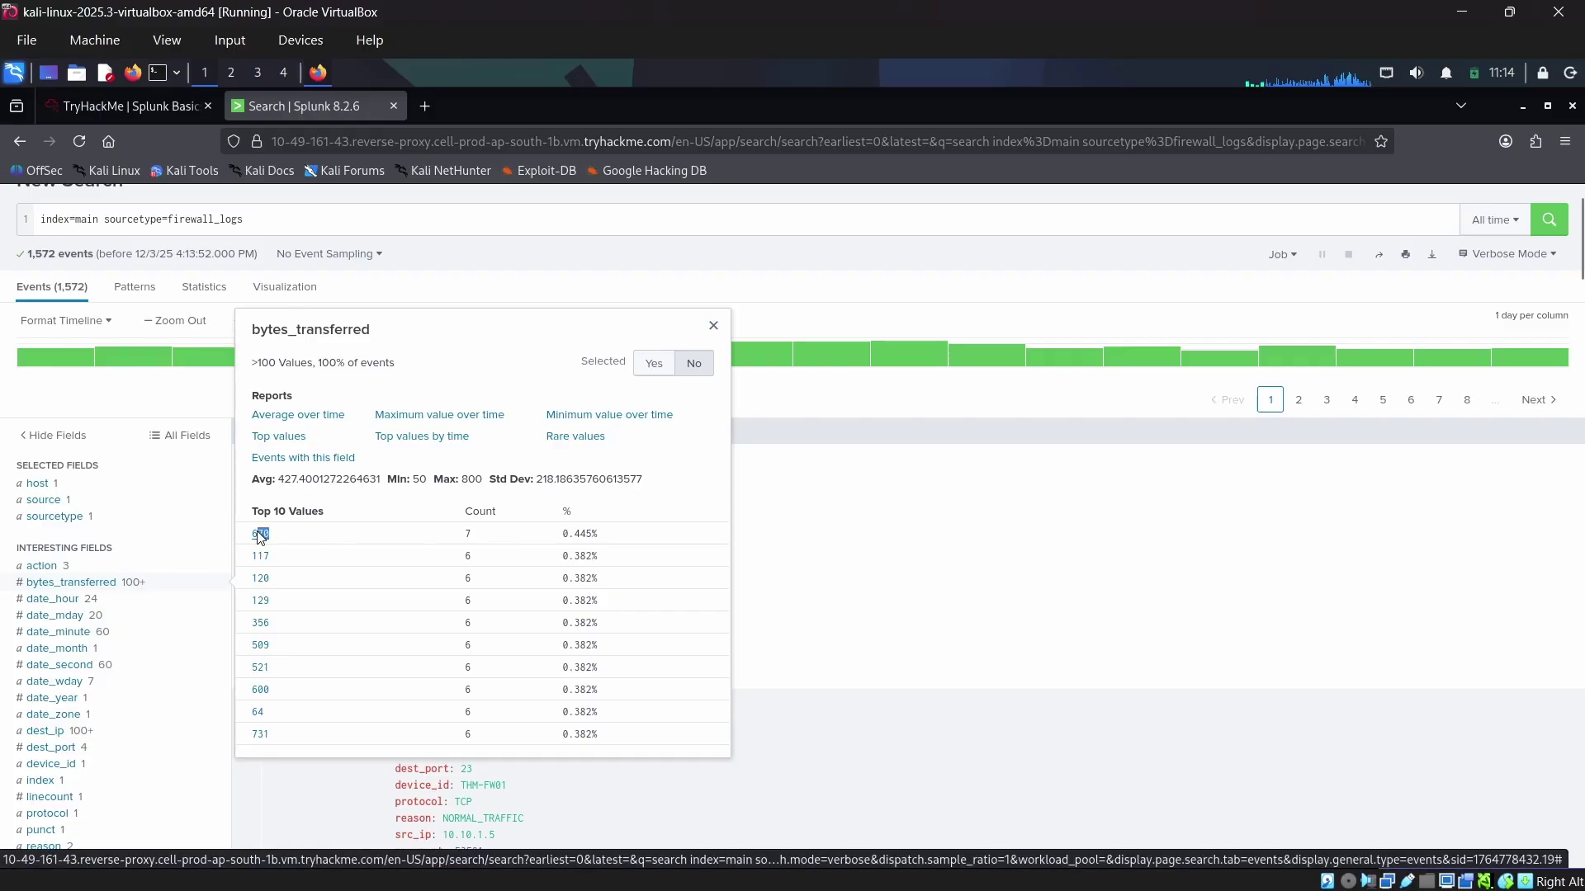
# Step: Reread the C2 bytes question in the TryHackMe room, highlighting its wording, and return to the Splunk firewall log search
pyautogui.click(115, 106)
pyautogui.scroll(-10, 482, 646)
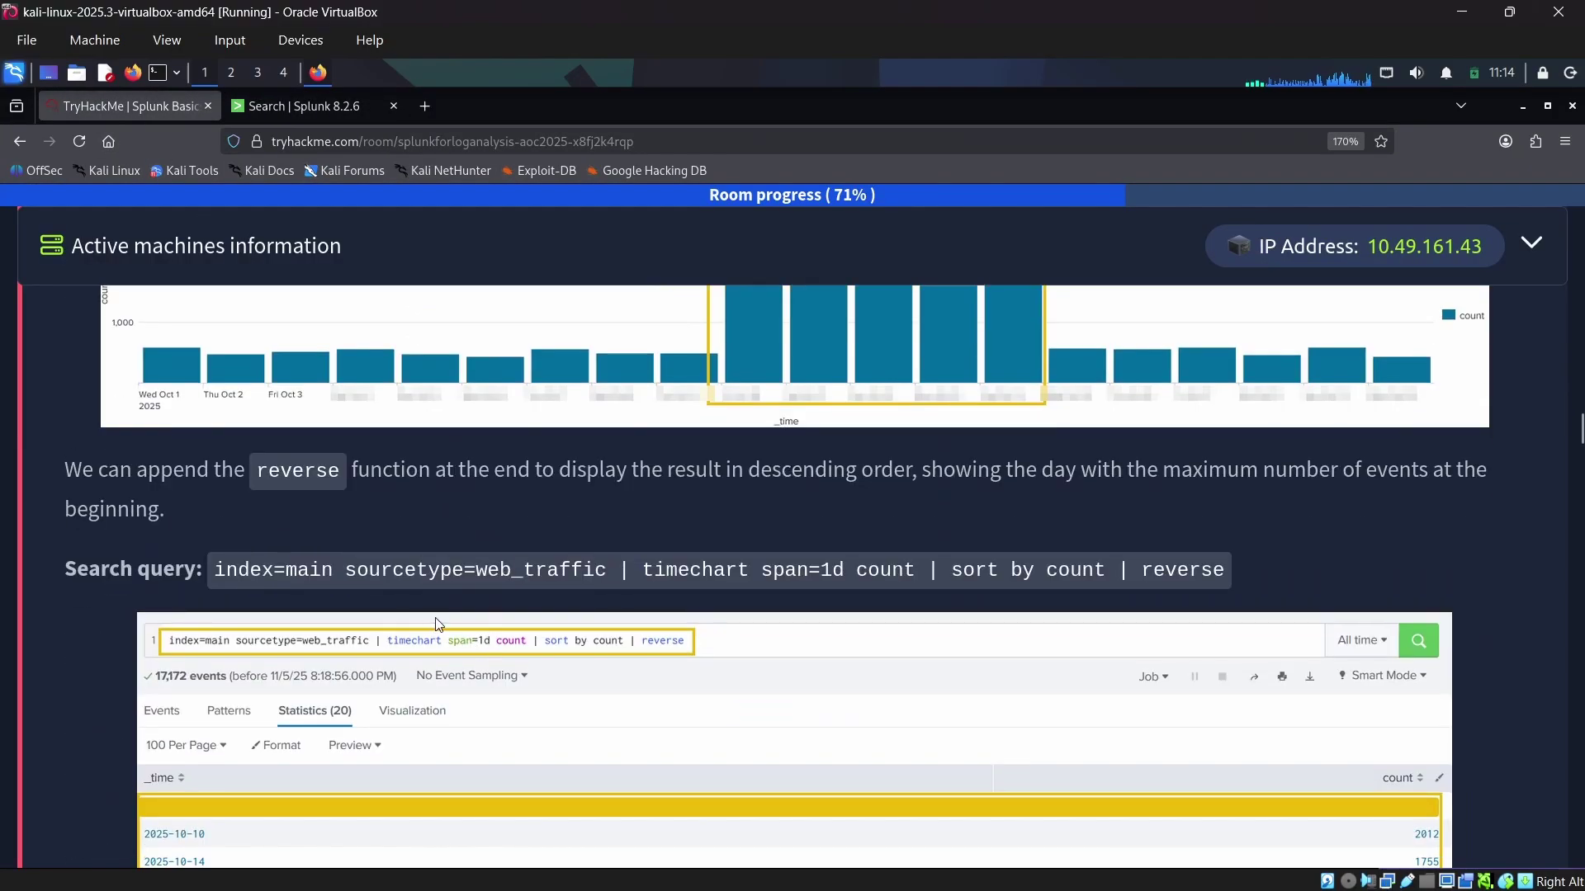
pyautogui.scroll(-20, 421, 627)
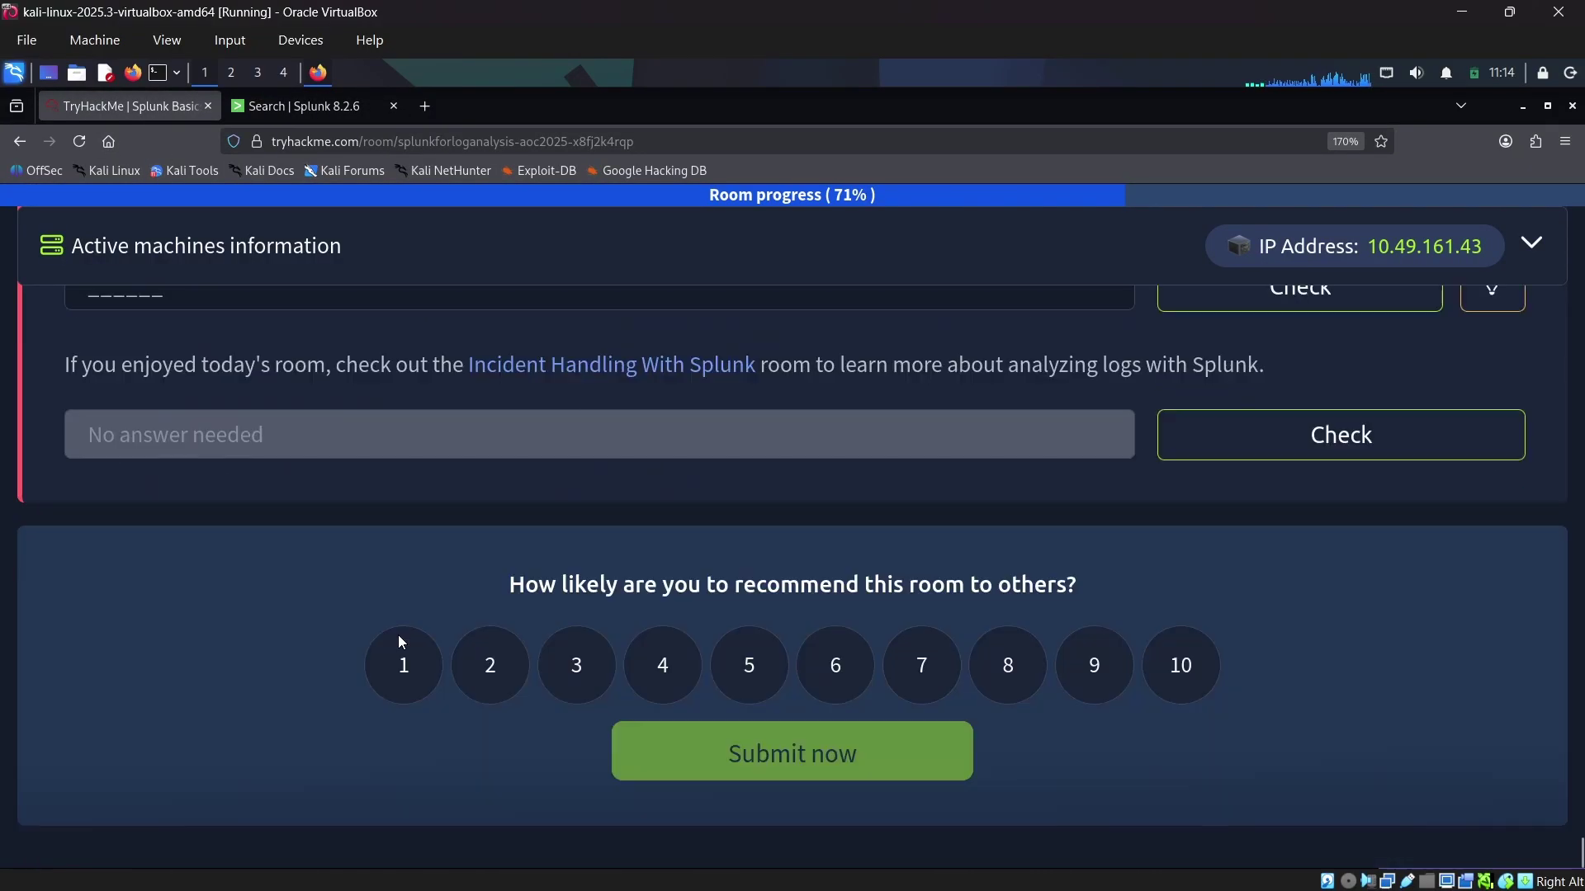
pyautogui.scroll(7, 398, 635)
pyautogui.moveTo(76, 546); pyautogui.dragTo(459, 553)
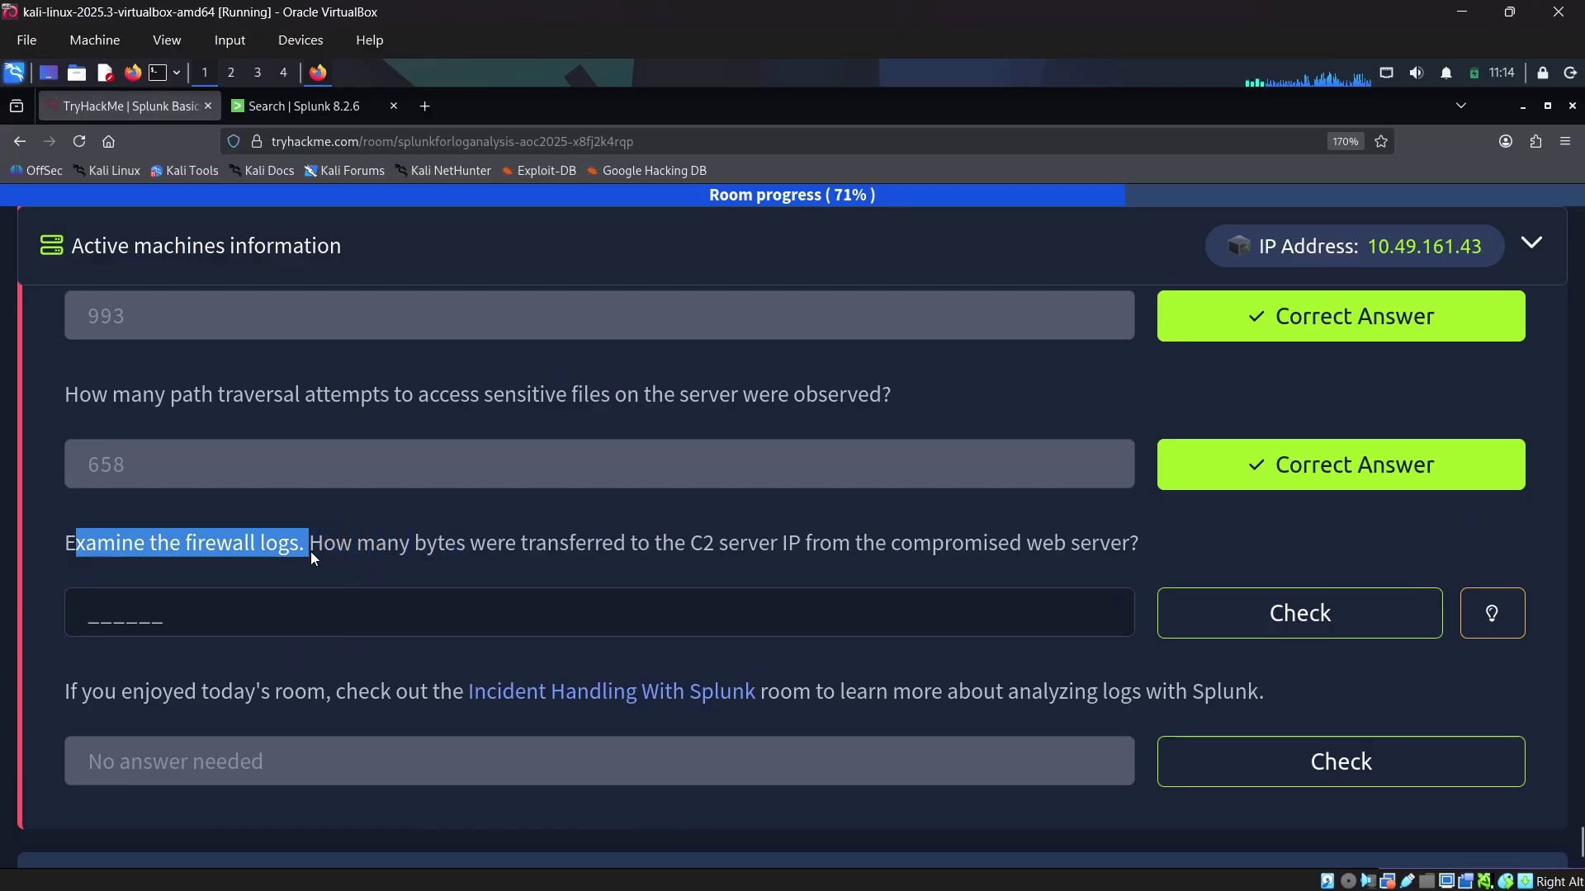
pyautogui.moveTo(357, 545); pyautogui.dragTo(844, 536)
pyautogui.click(794, 548)
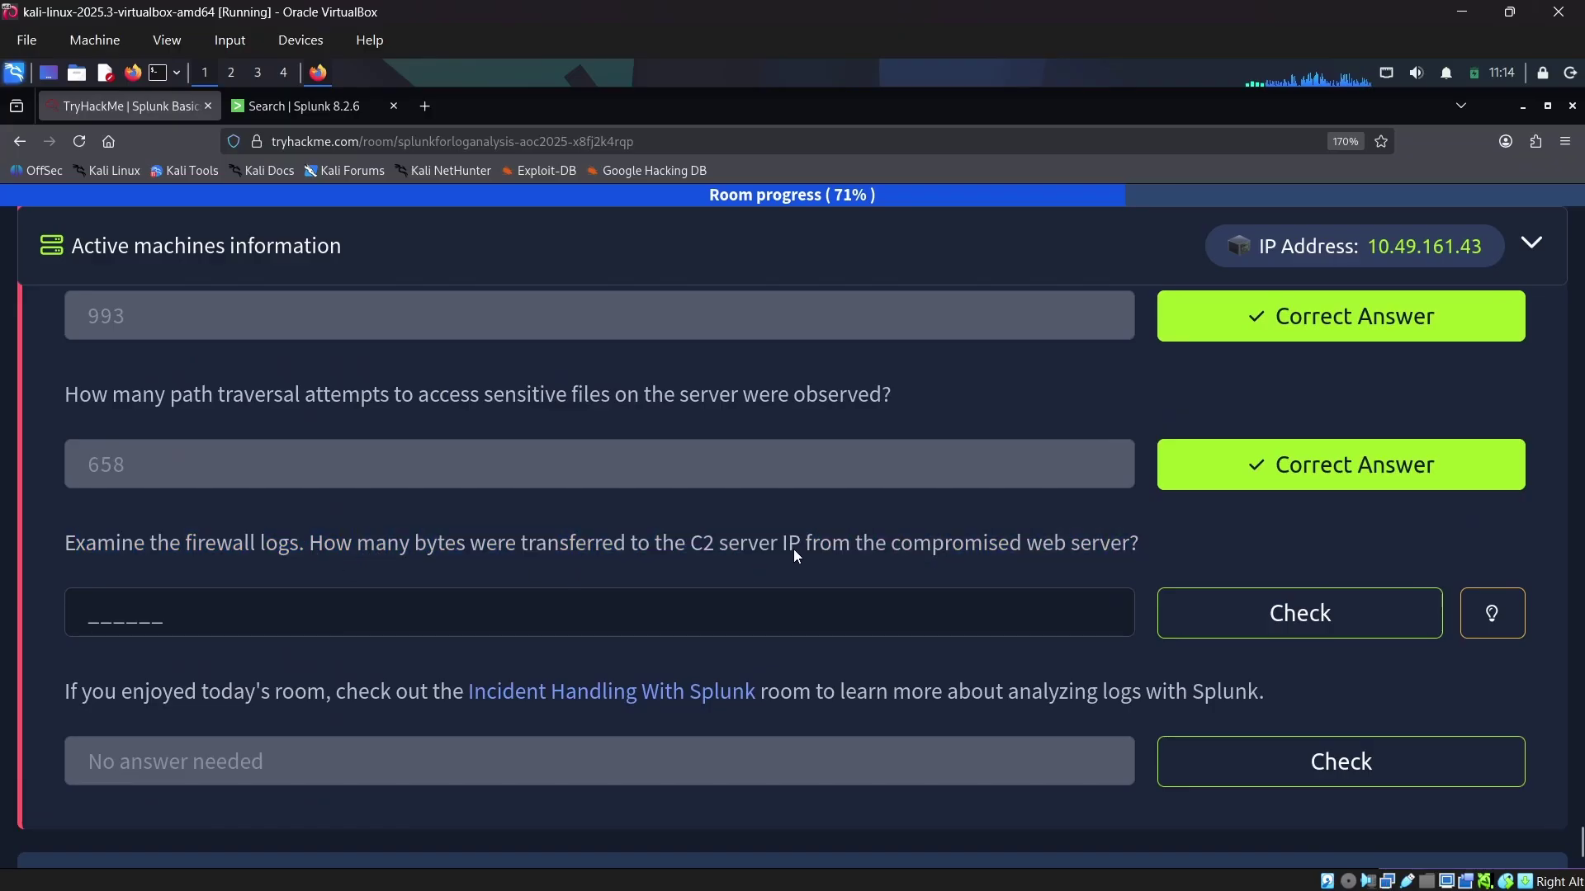
pyautogui.click(330, 106)
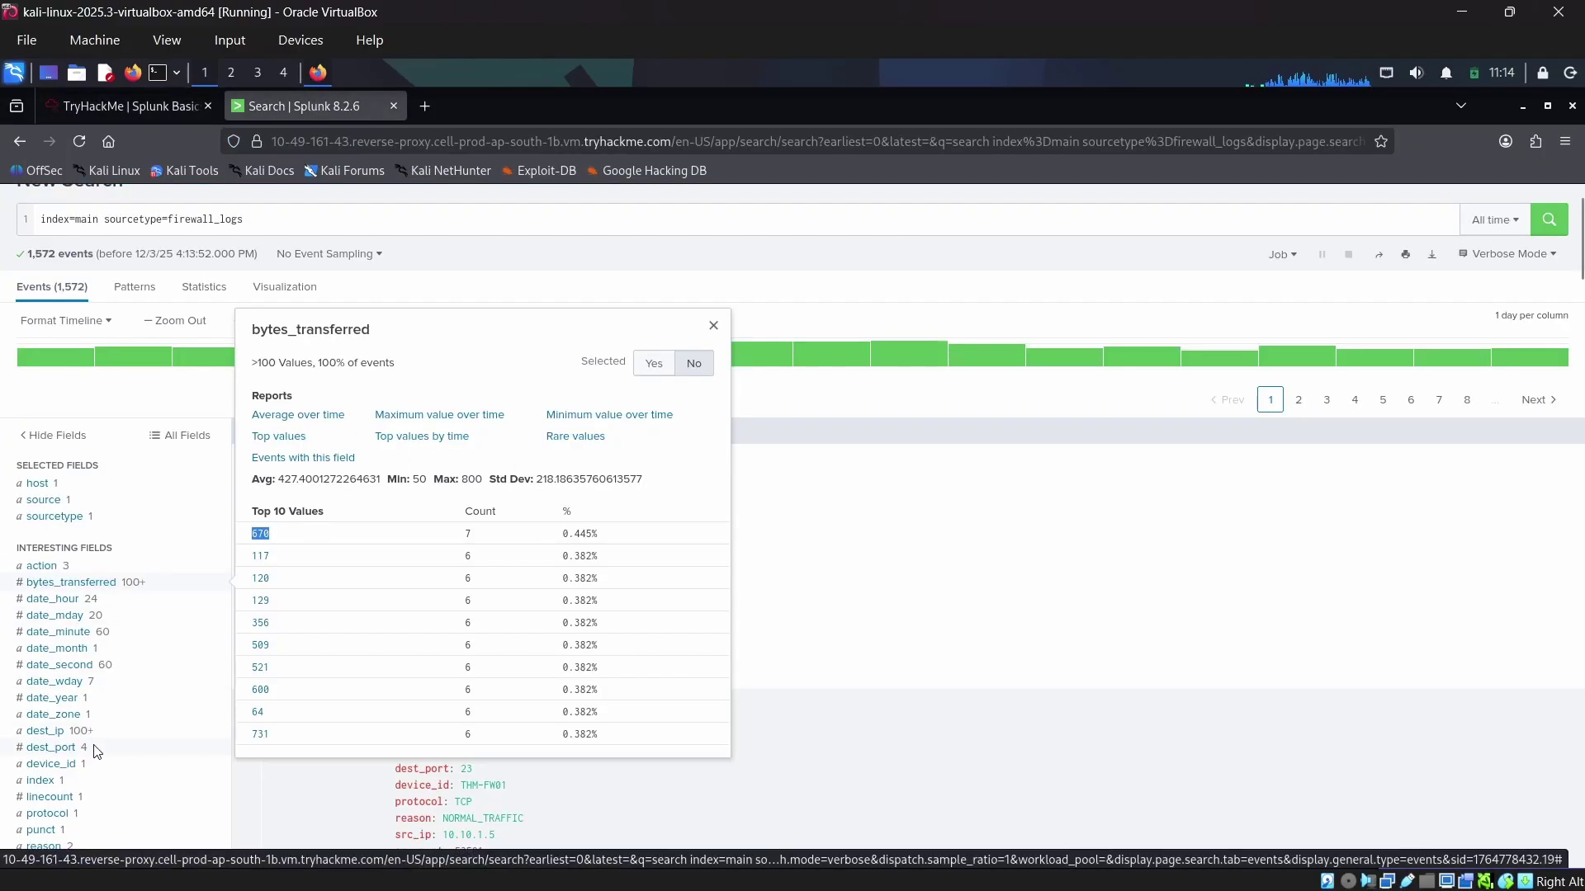
# Step: Inspect the value summaries of the src_port field and the time-related fields at the end of the firewall log field list
pyautogui.scroll(-2, 94, 751)
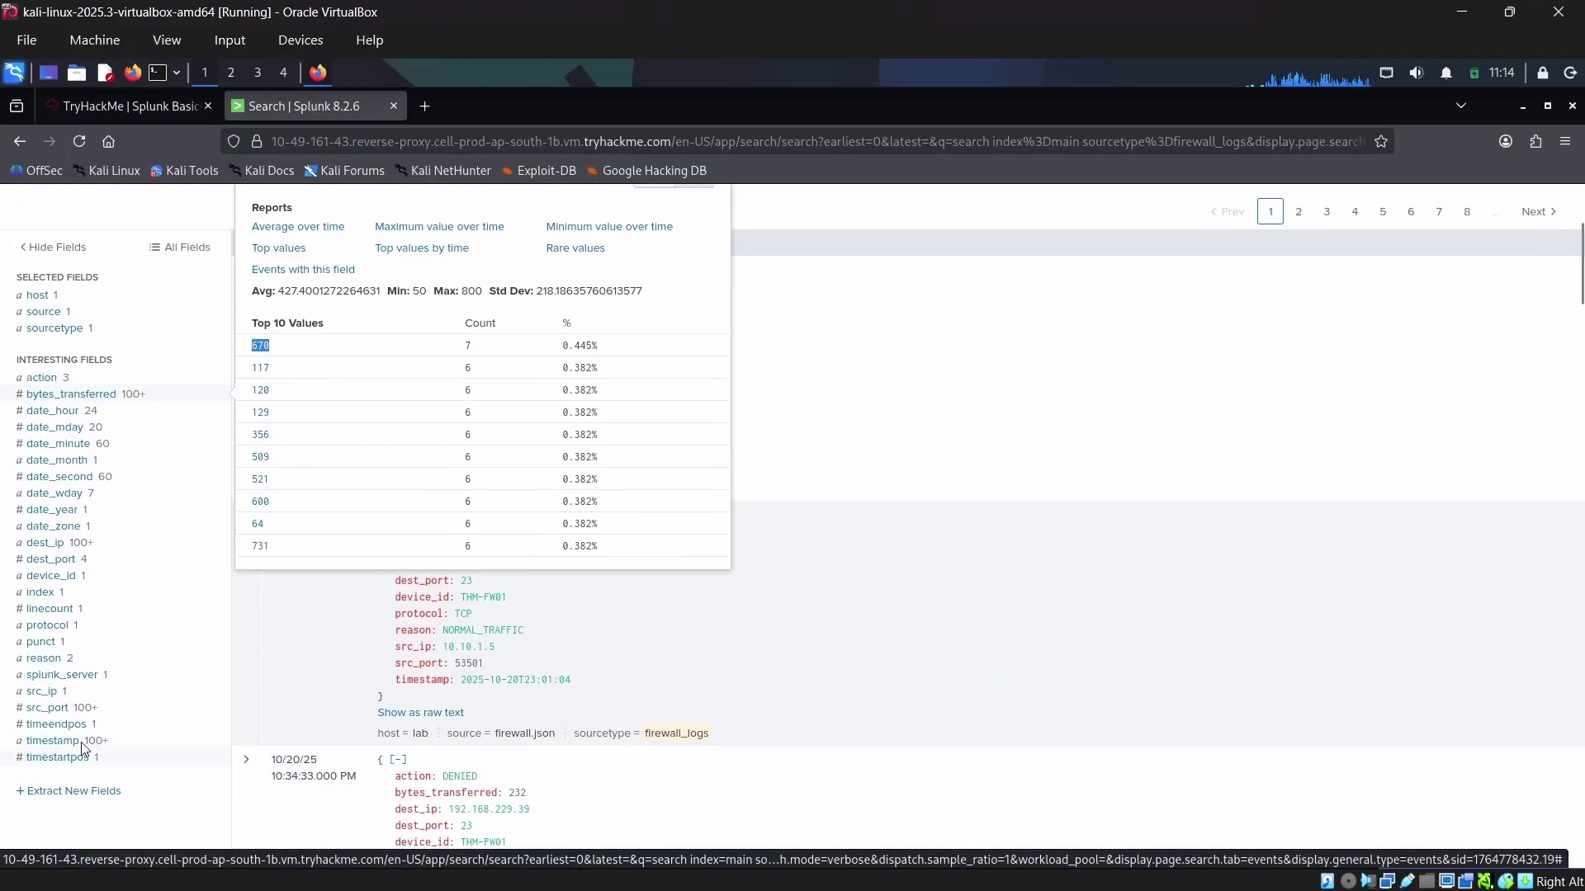
pyautogui.click(73, 695)
pyautogui.click(69, 710)
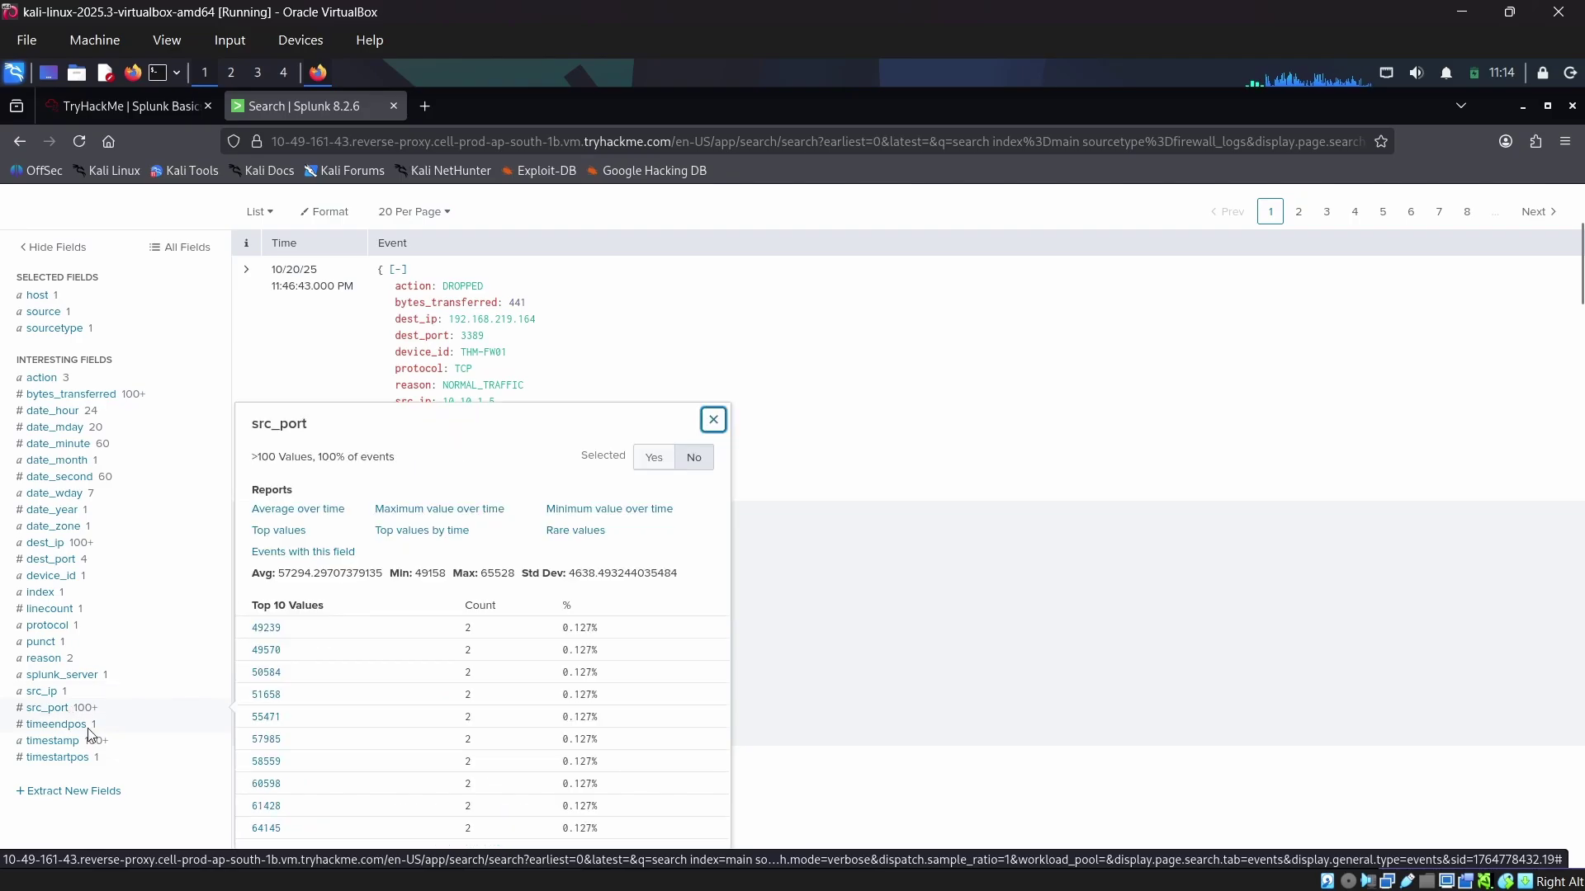
pyautogui.click(88, 730)
pyautogui.click(88, 746)
pyautogui.click(93, 766)
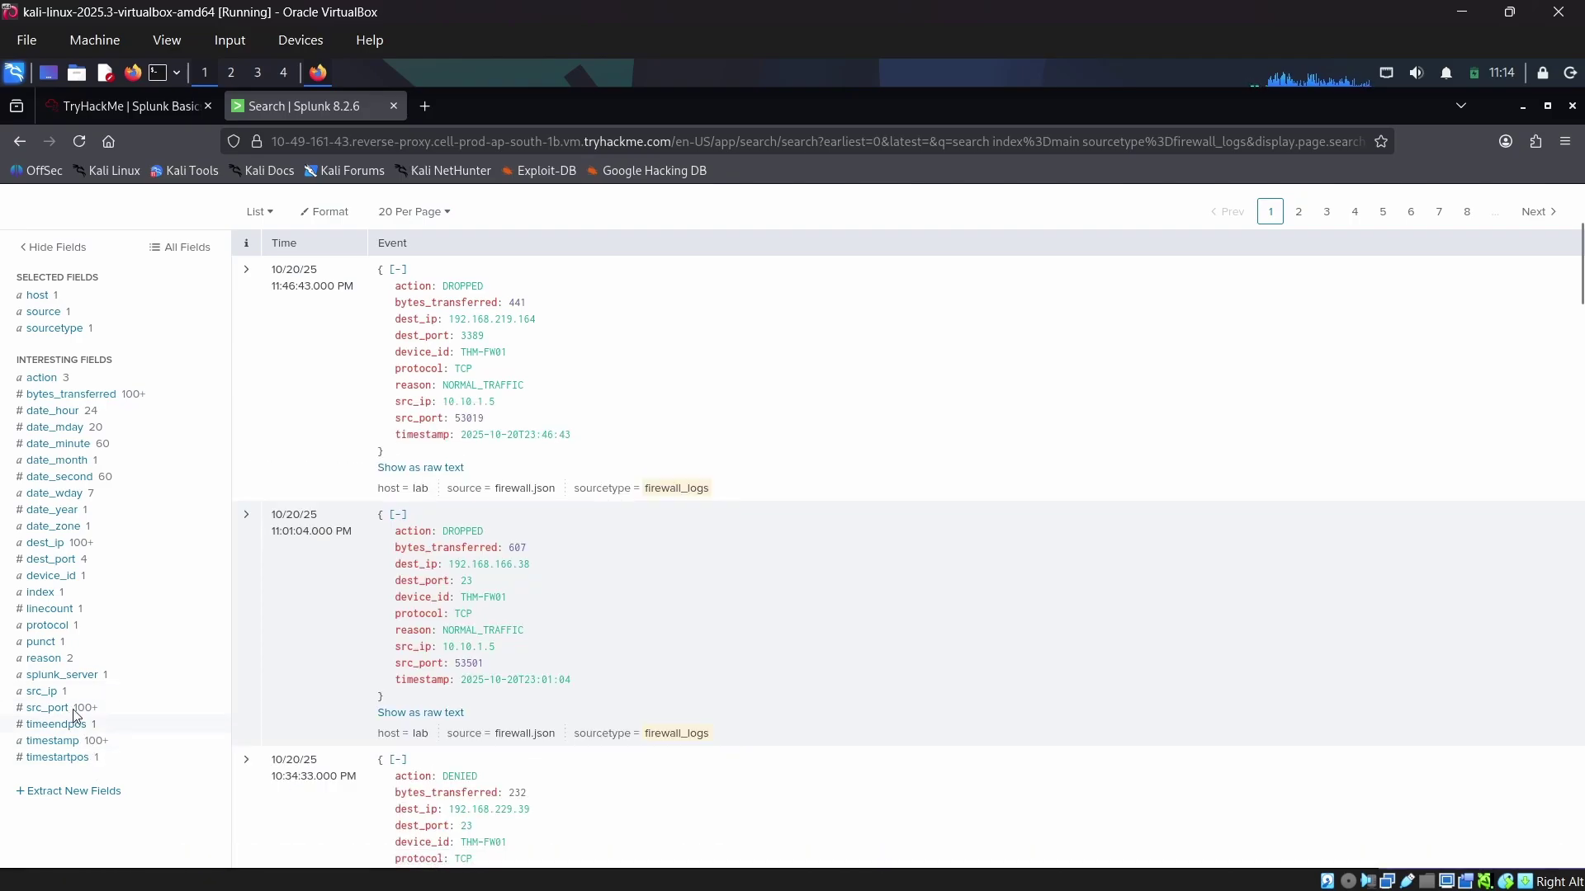
# Step: Inspect the value summaries of the action, bytes_transferred, date and dest_port fields in the firewall logs
pyautogui.click(69, 377)
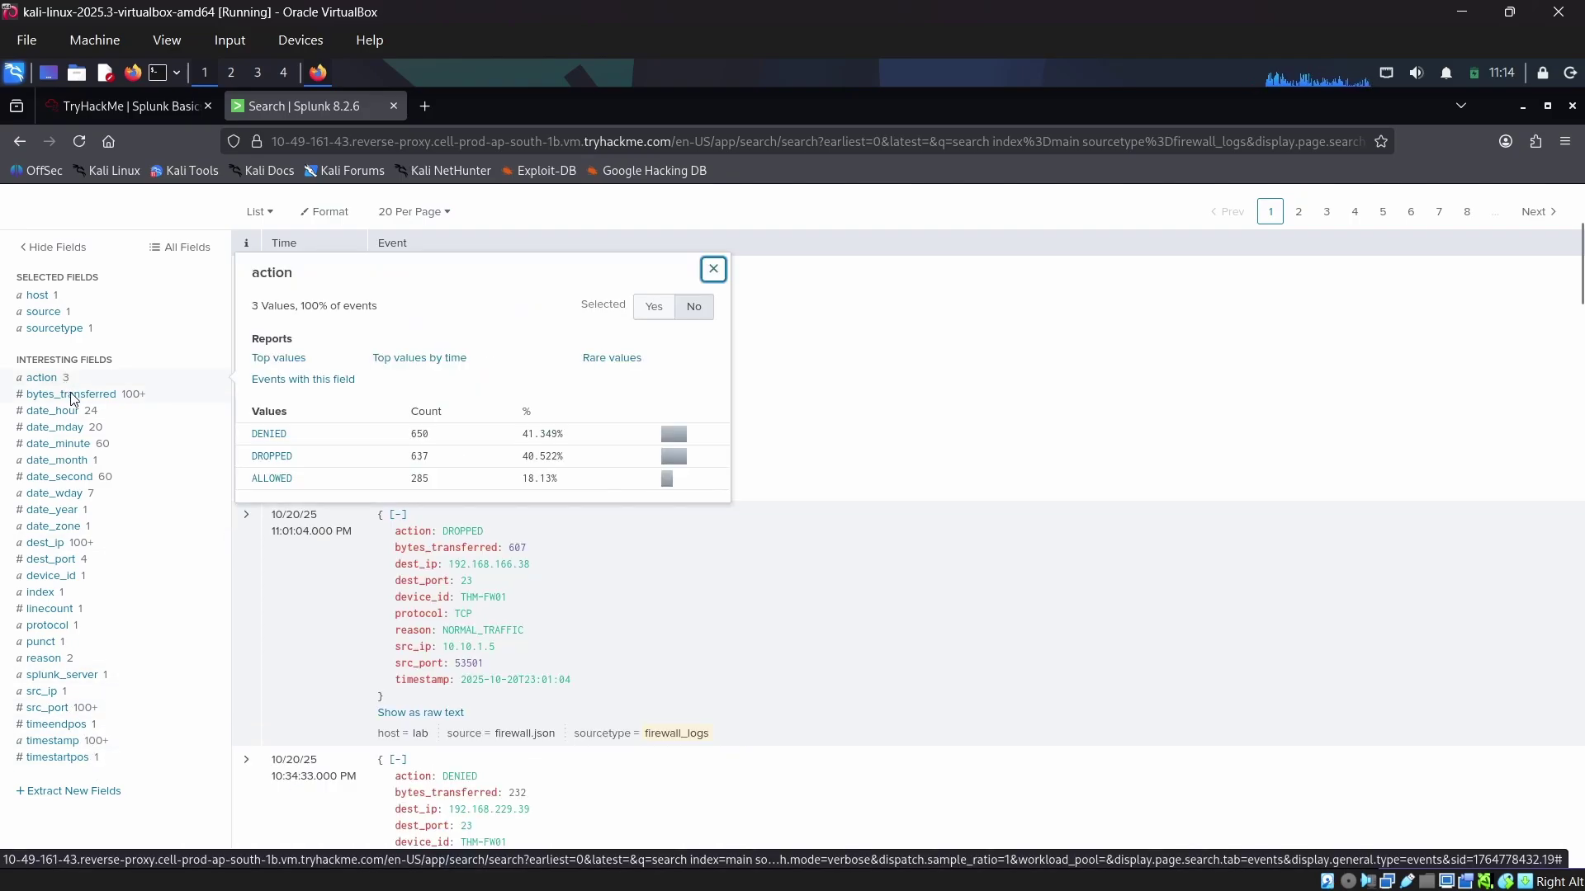
pyautogui.click(72, 395)
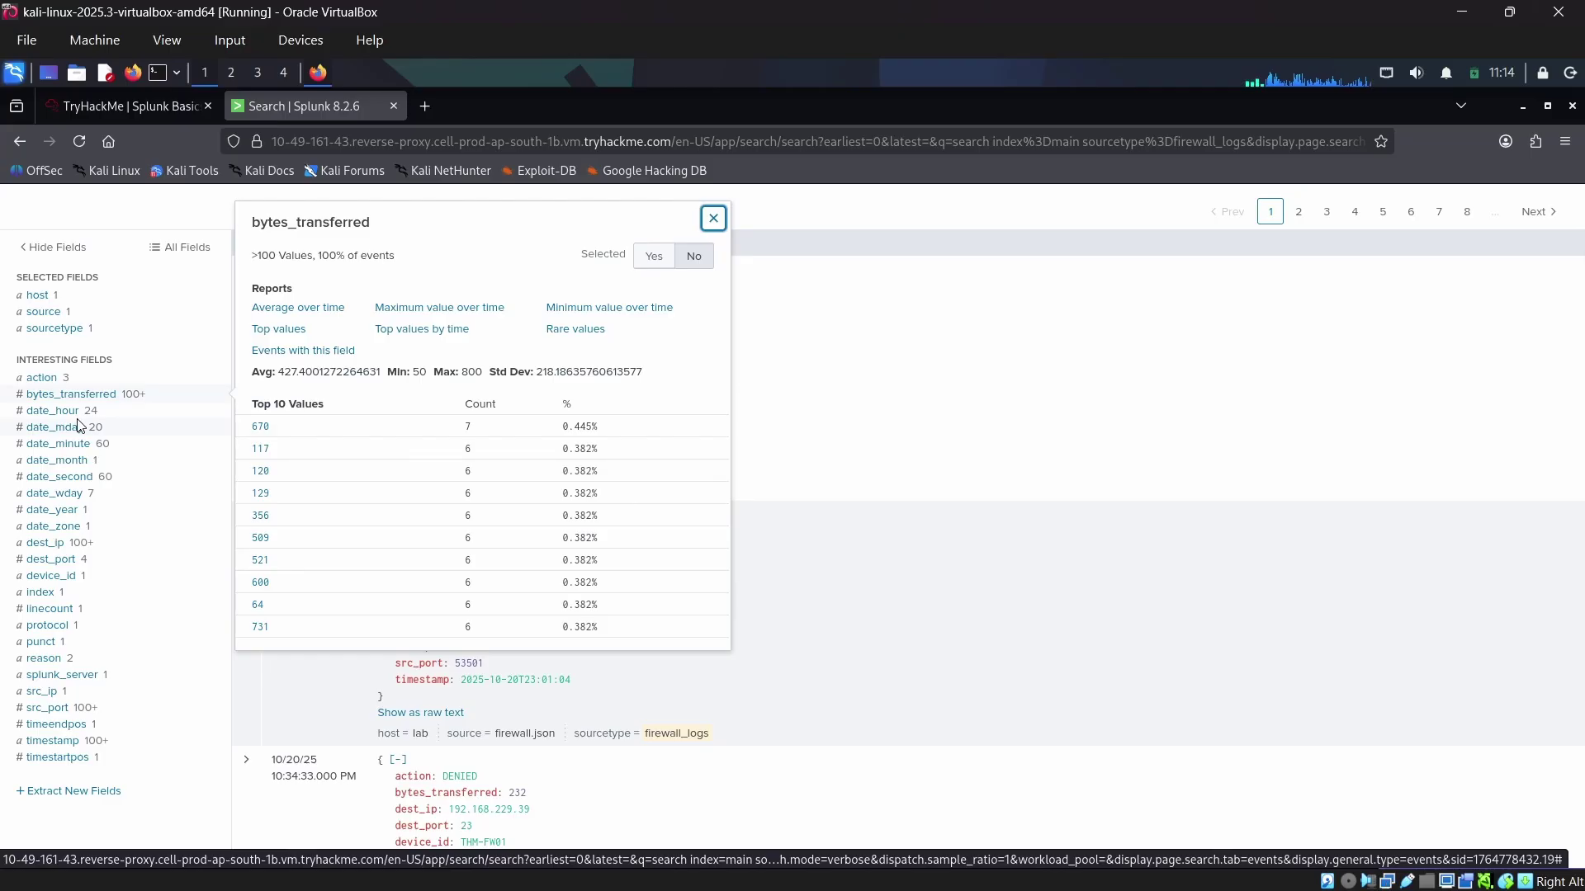
pyautogui.click(86, 412)
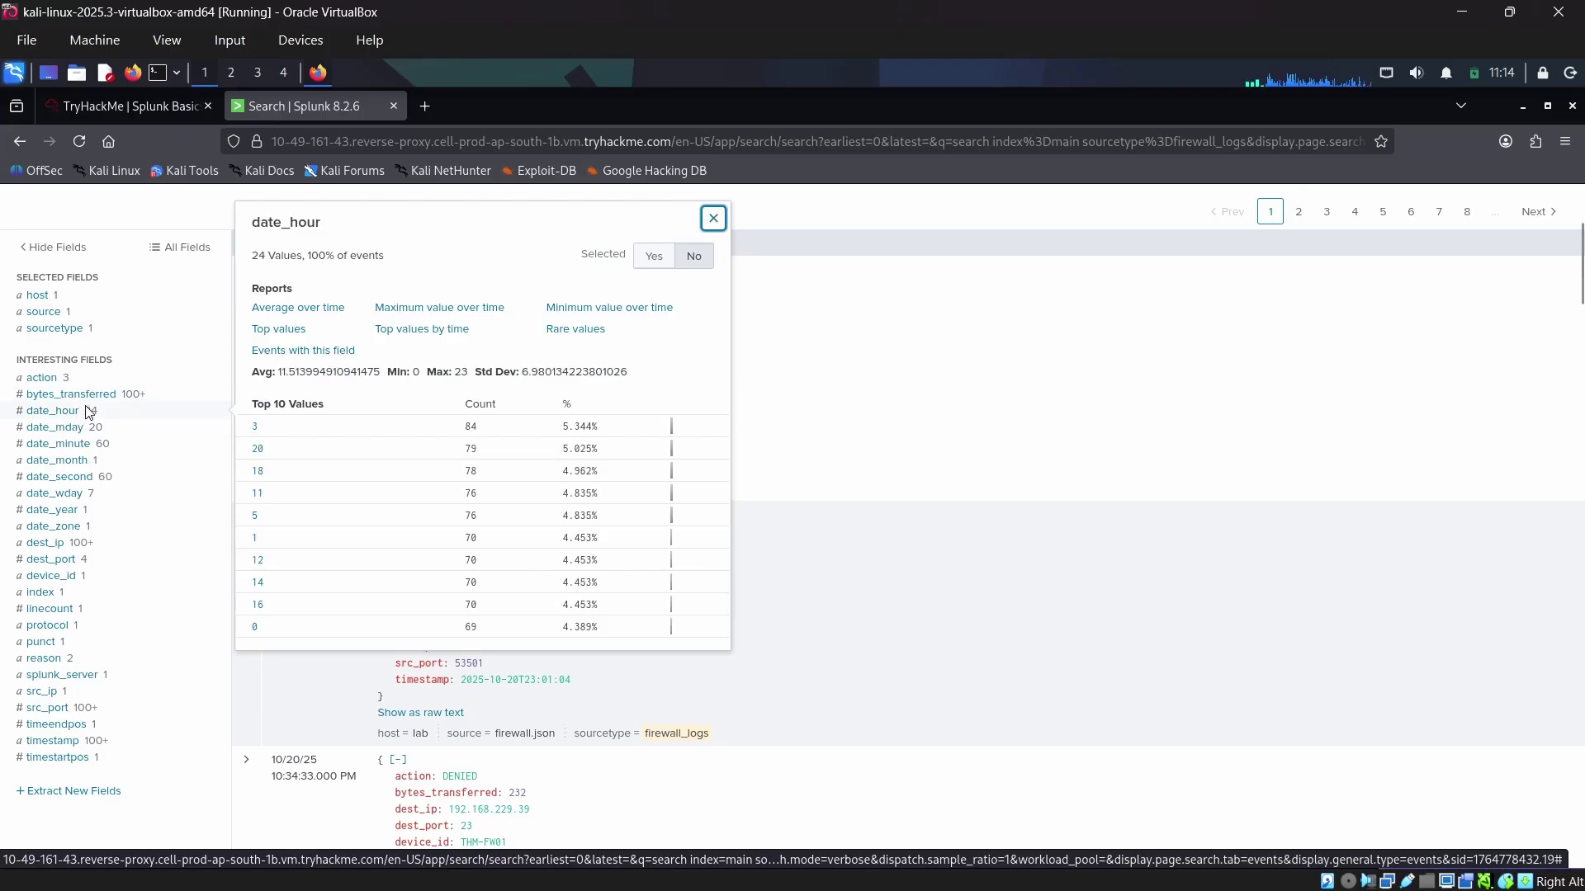
pyautogui.click(90, 430)
pyautogui.click(91, 460)
pyautogui.click(82, 467)
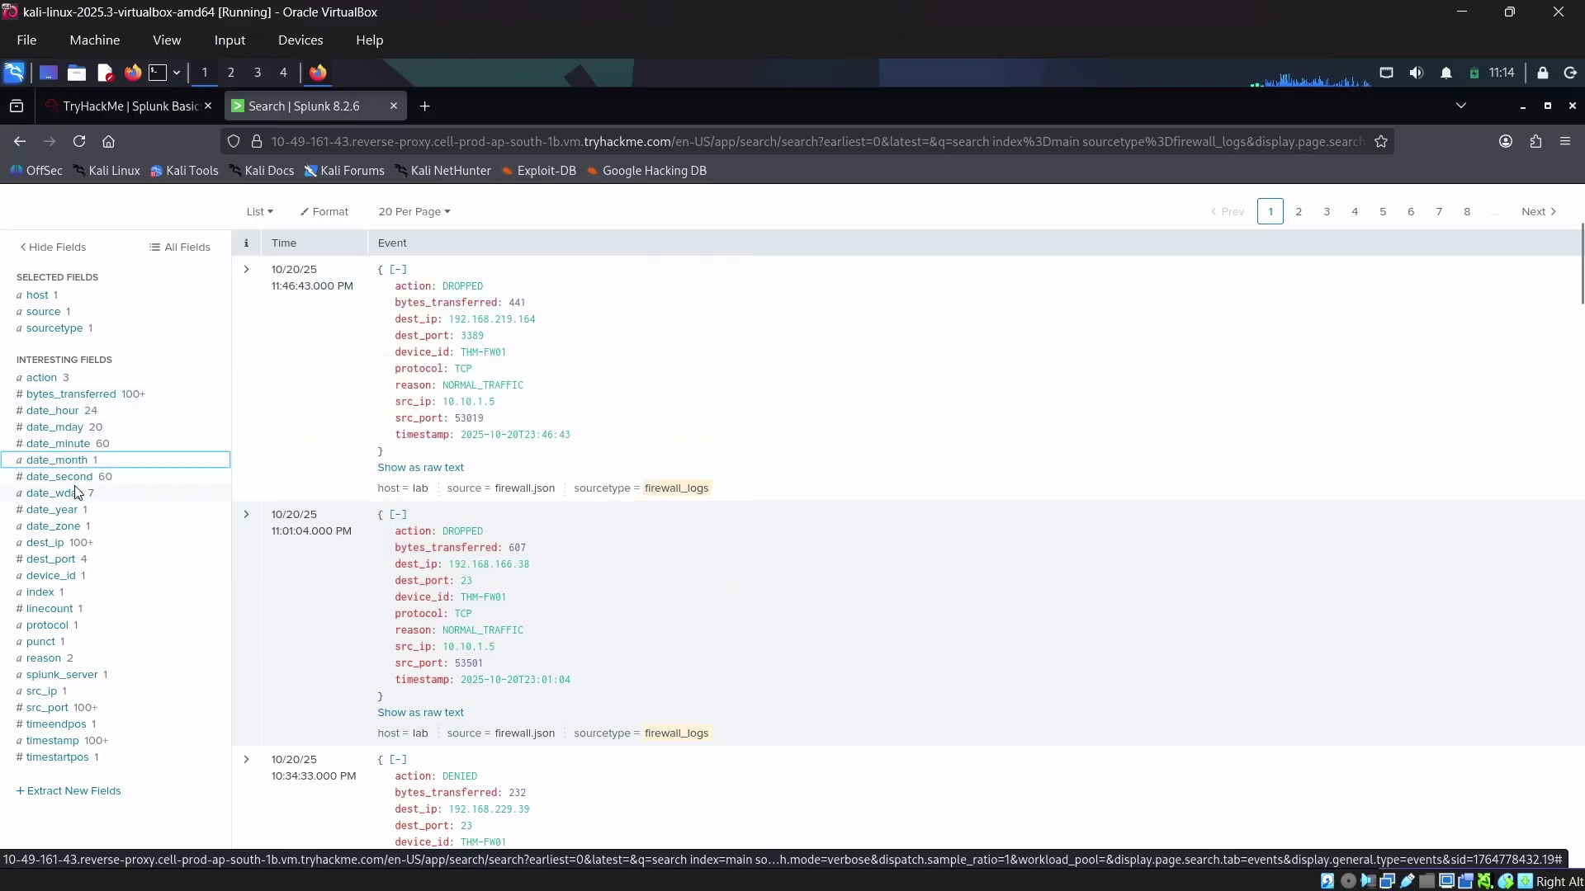
pyautogui.click(78, 493)
pyautogui.click(88, 477)
pyautogui.click(77, 511)
pyautogui.click(72, 558)
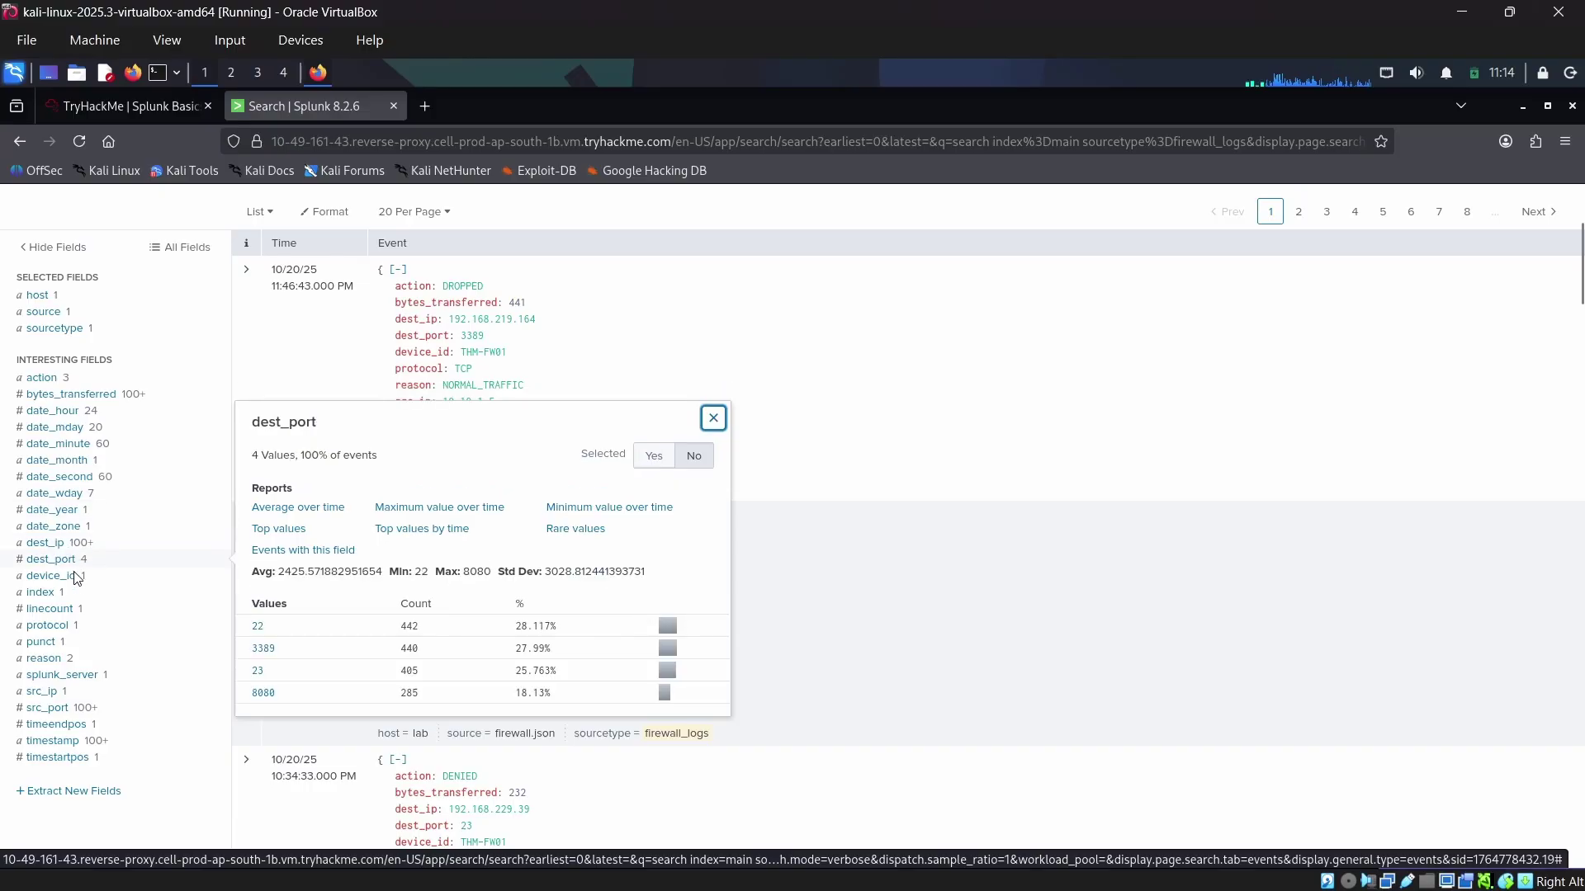
# Step: Inspect the value summaries of the remaining firewall log fields from index to timestartpos, including splunk_server, src_ip and timeendpos
pyautogui.click(79, 592)
pyautogui.click(77, 623)
pyautogui.click(76, 645)
pyautogui.click(73, 675)
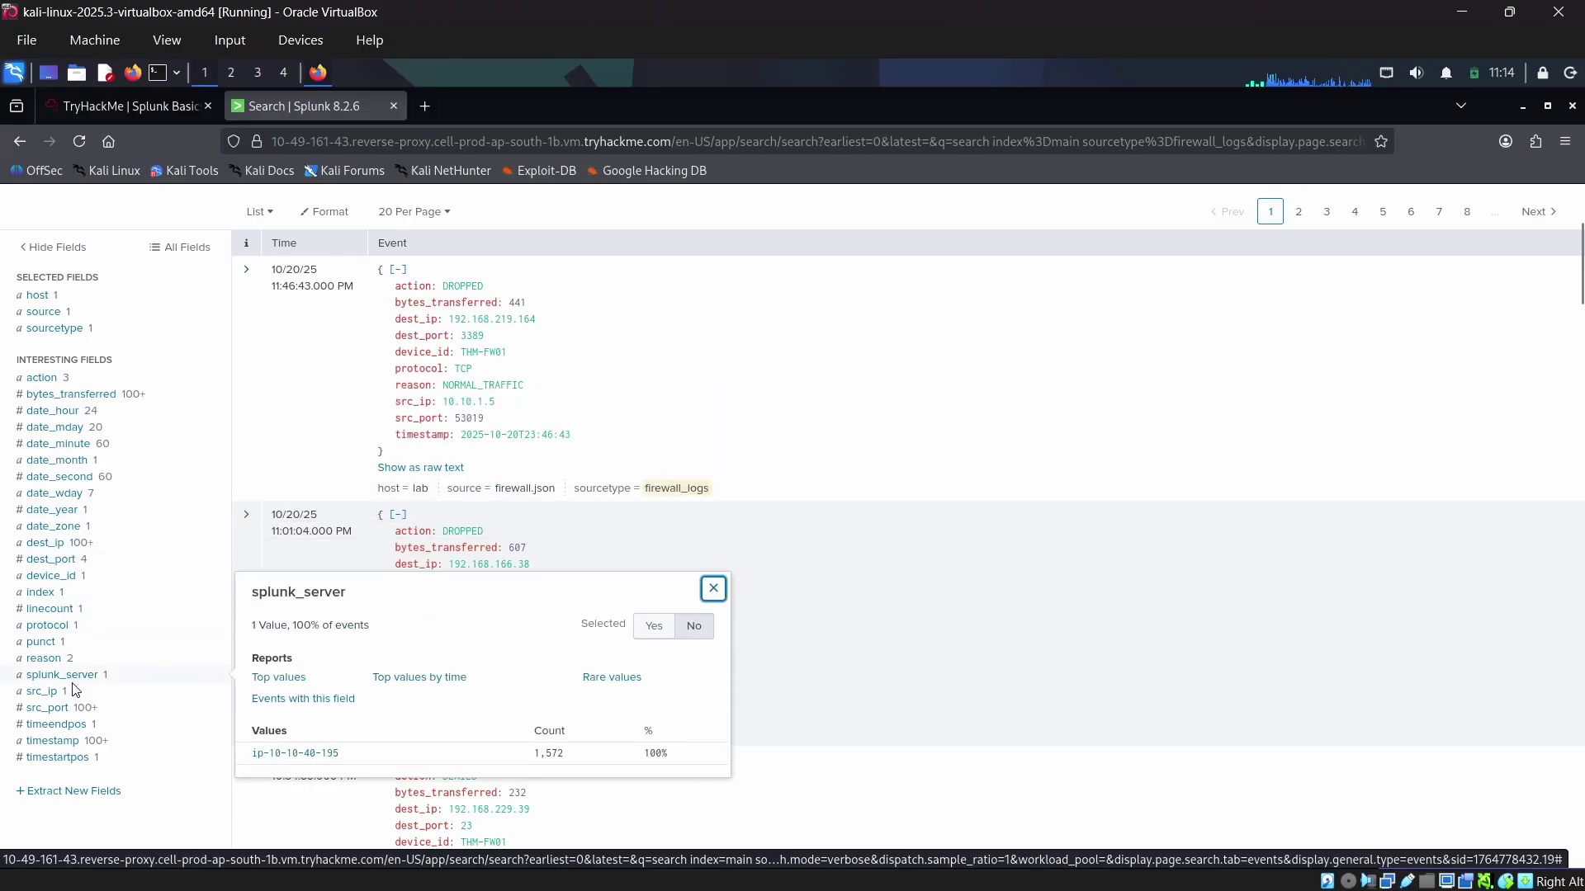
pyautogui.click(76, 693)
pyautogui.click(71, 674)
pyautogui.click(79, 695)
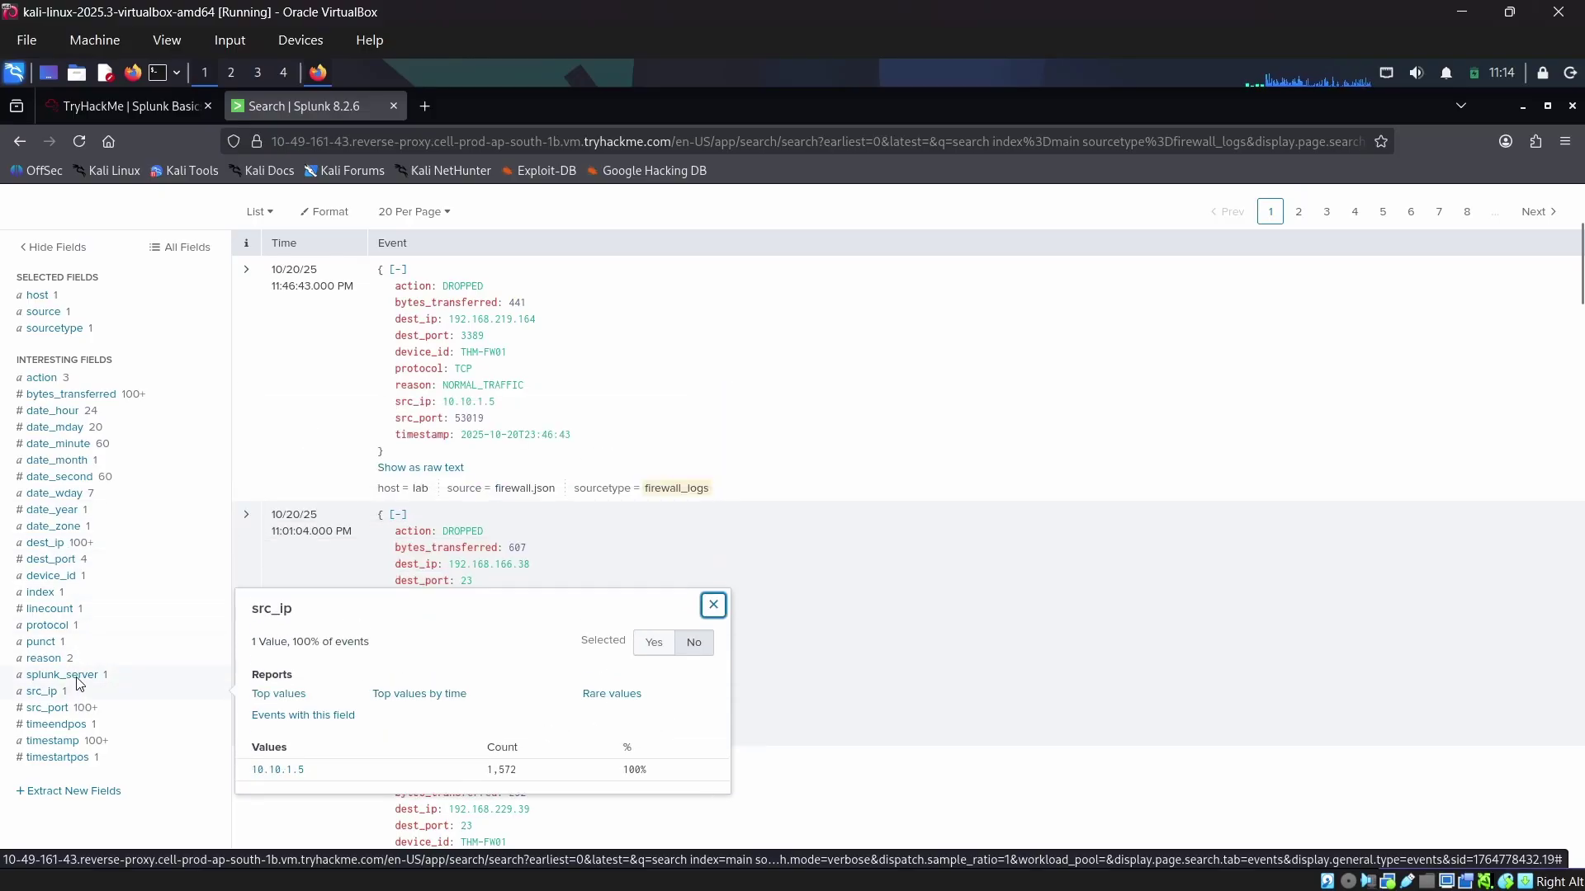
pyautogui.click(78, 678)
pyautogui.click(79, 723)
pyautogui.click(71, 706)
pyautogui.click(71, 696)
pyautogui.click(77, 708)
pyautogui.click(82, 724)
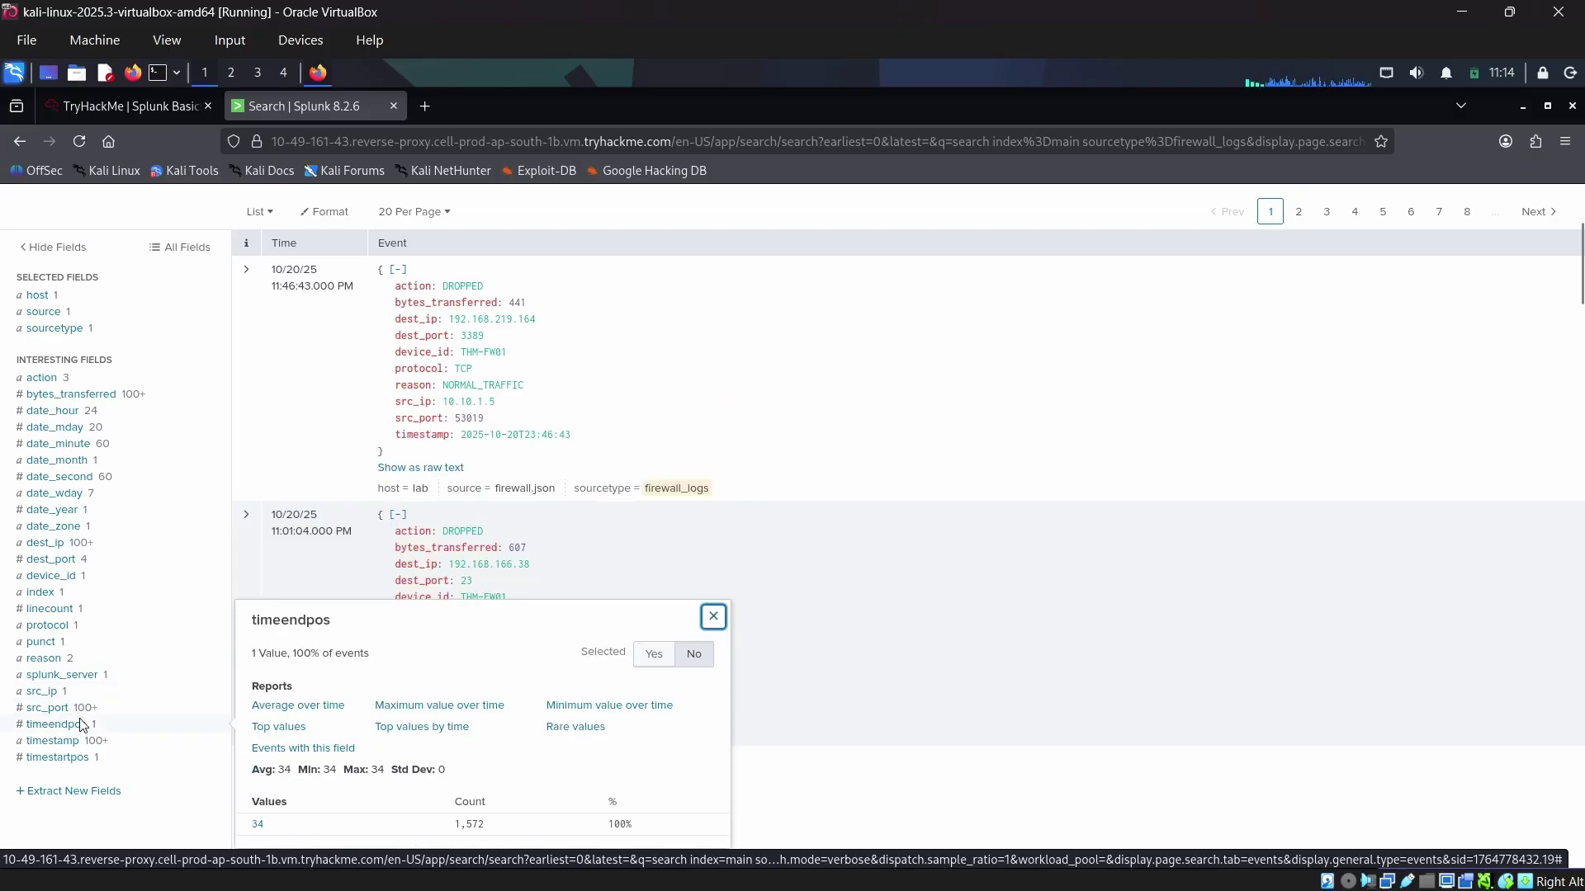
pyautogui.click(80, 741)
pyautogui.click(80, 757)
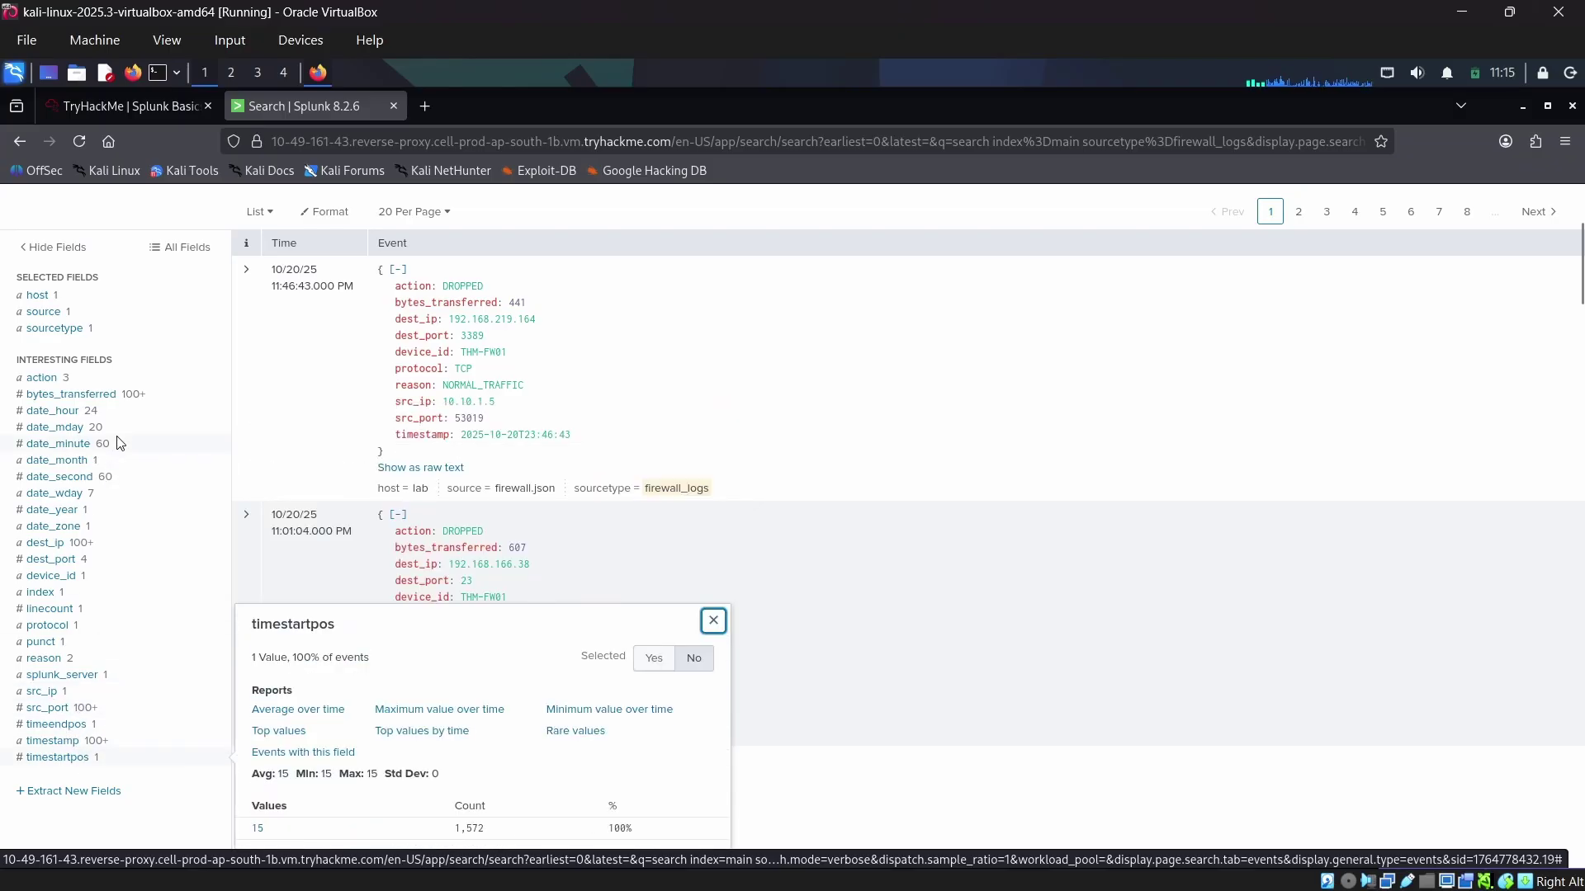
# Step: Filter the firewall logs to bytes_transferred=670, and try running the query with sum appended
pyautogui.click(66, 396)
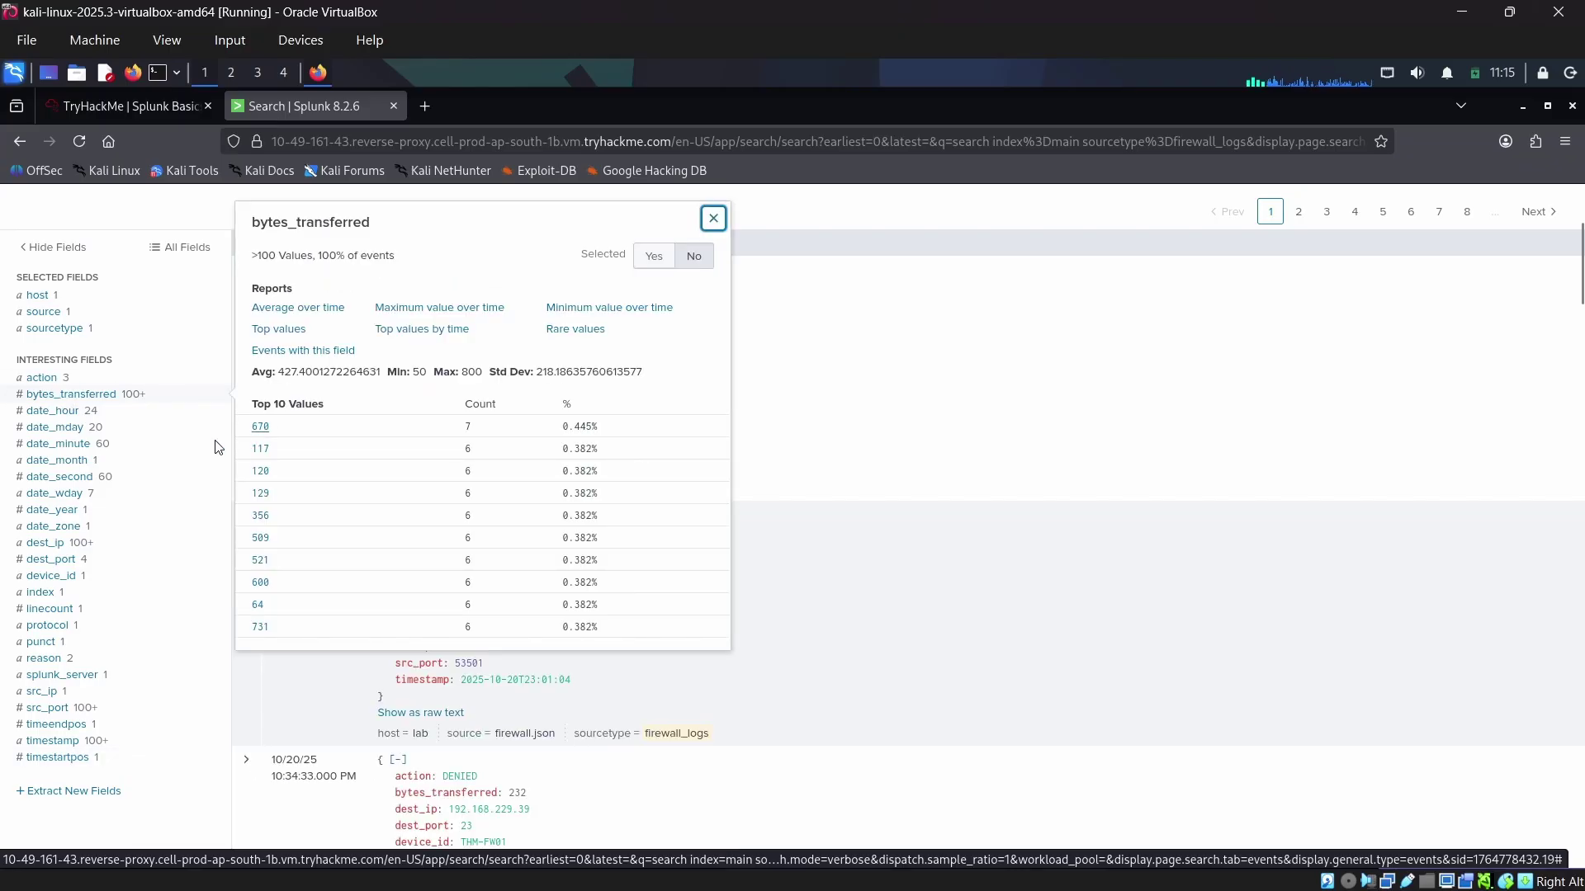
pyautogui.click(259, 427)
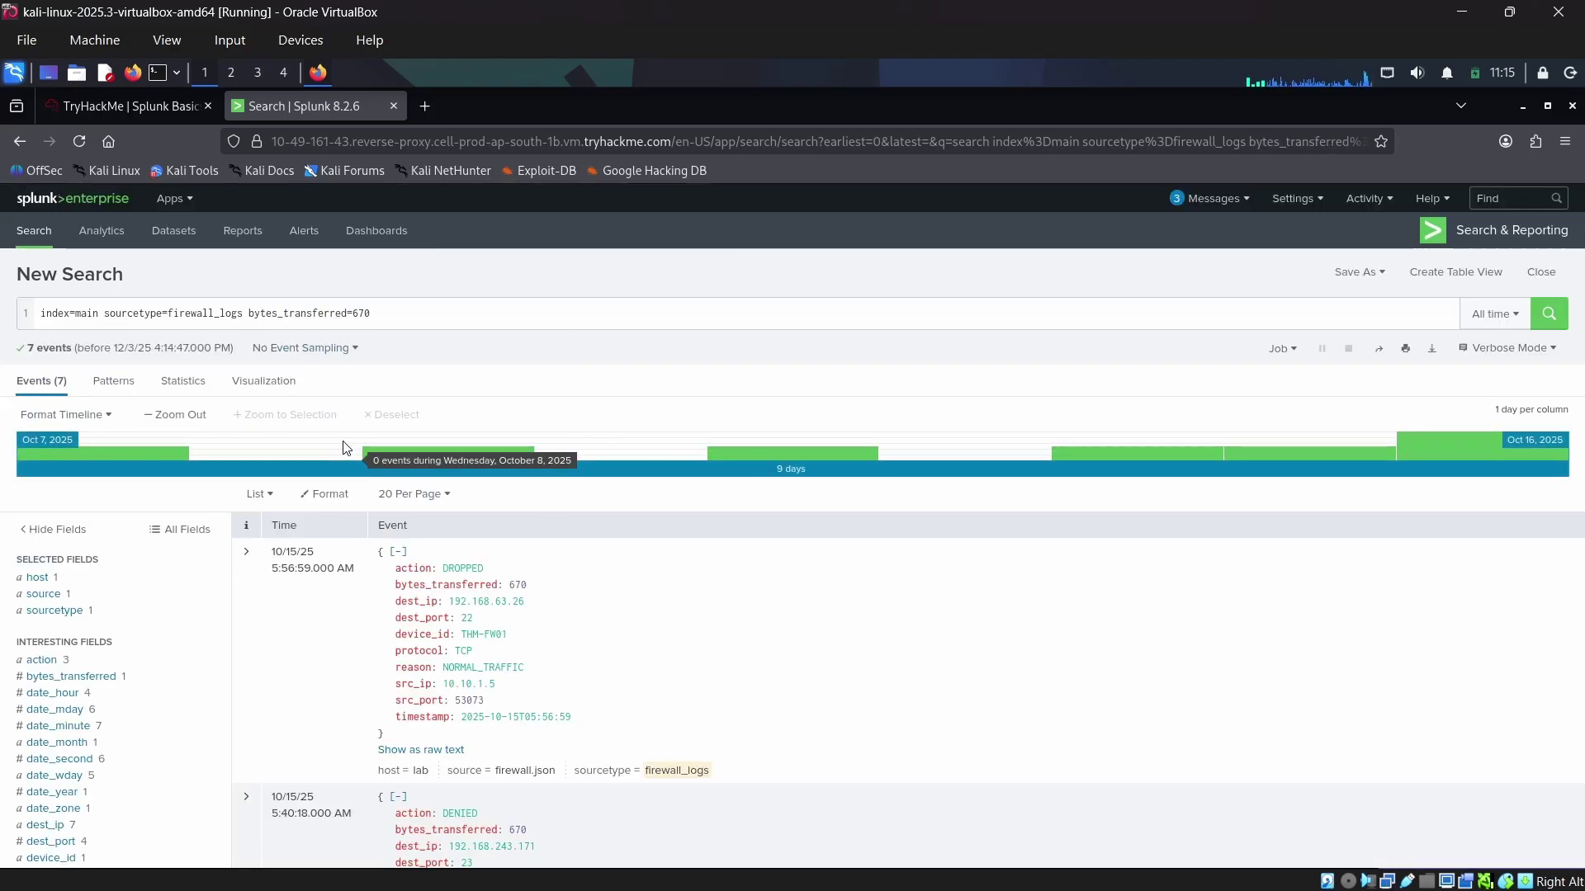
pyautogui.click(382, 312)
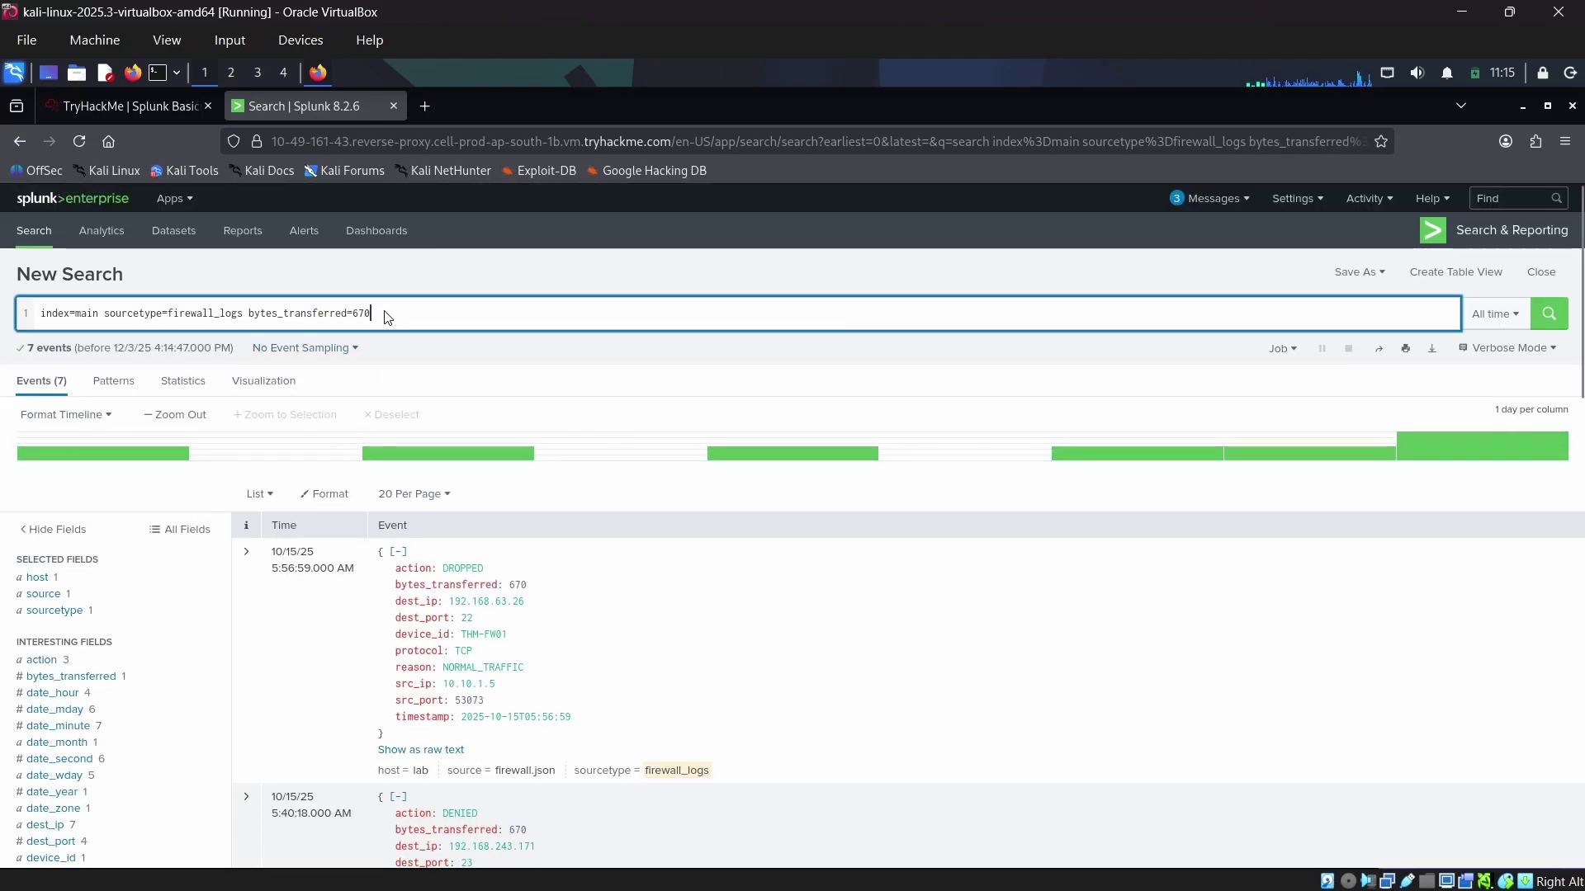
pyautogui.write('sum')
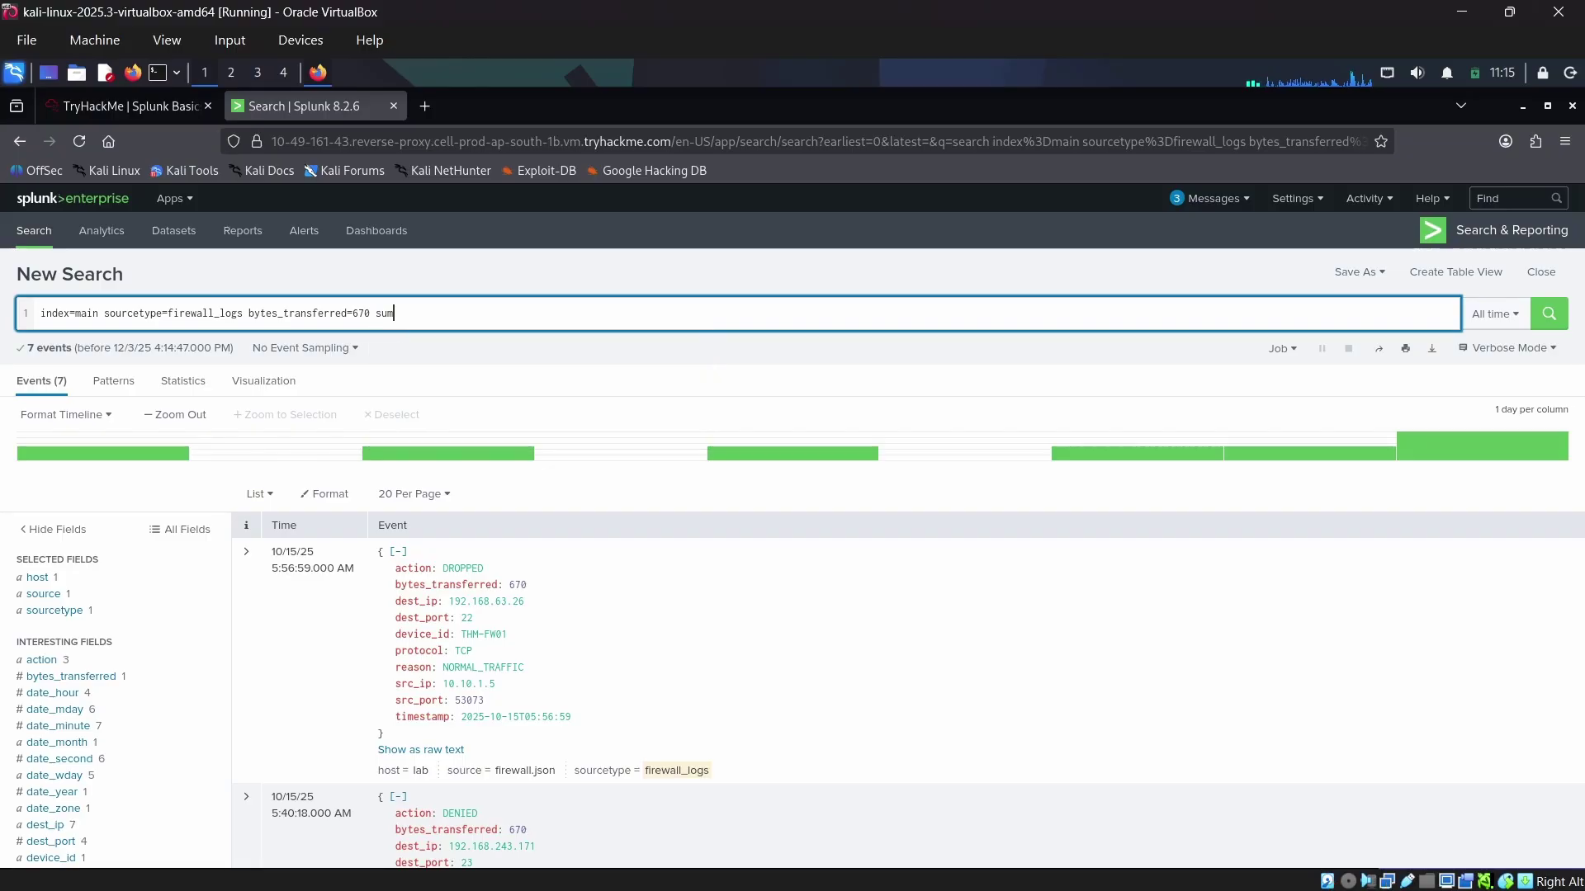
pyautogui.press('Return')
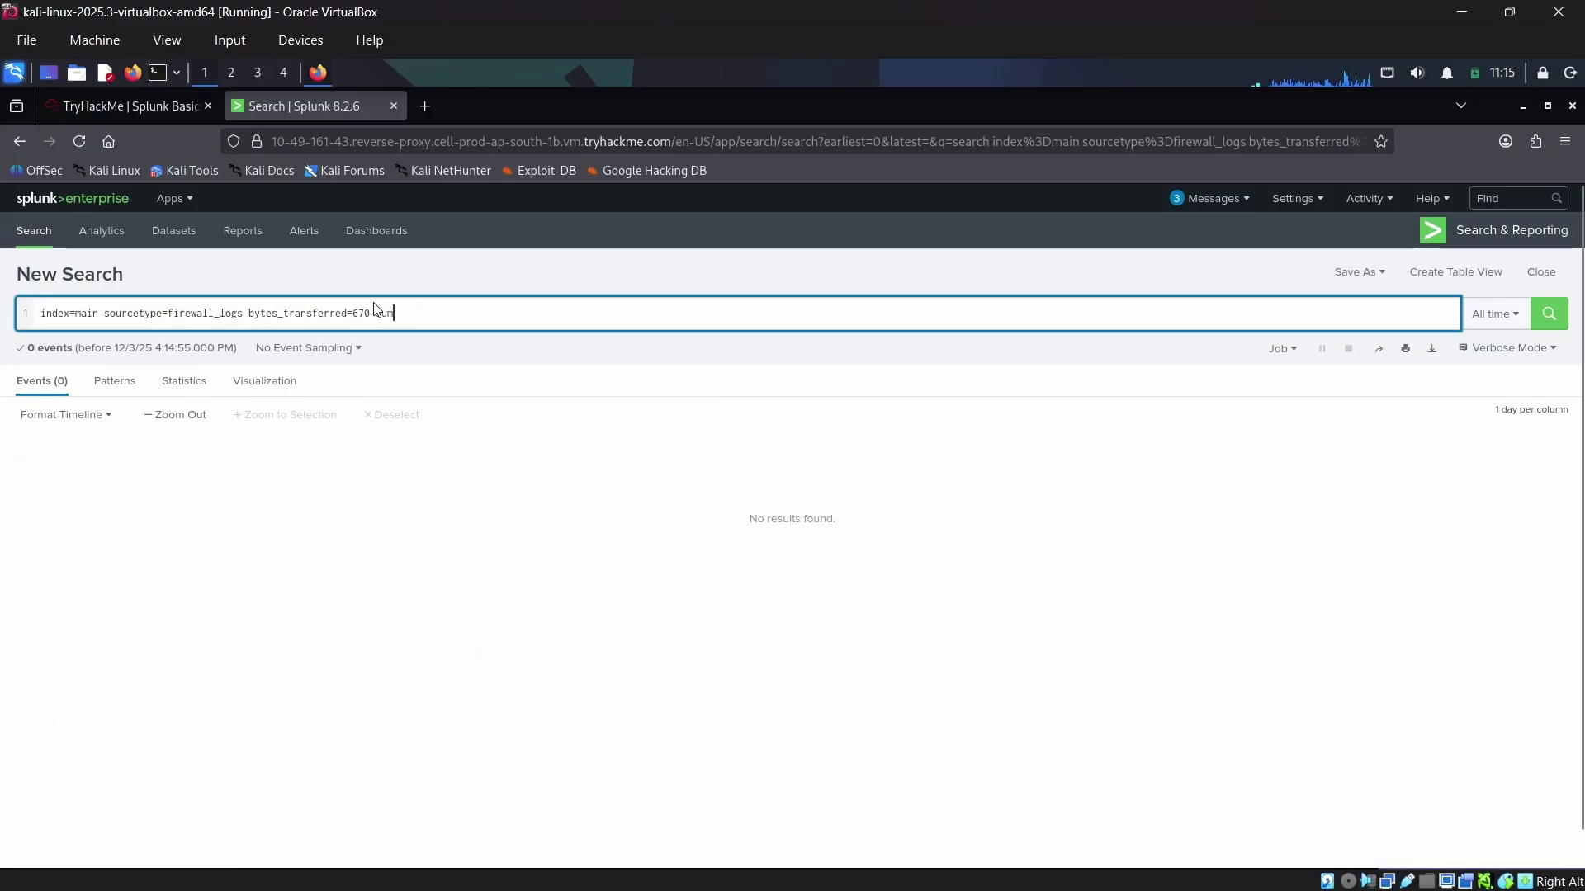
# Step: Remove the trailing sum from the query and insert it directly before the bytes_transferred=670 filter
pyautogui.moveTo(404, 315); pyautogui.dragTo(275, 320)
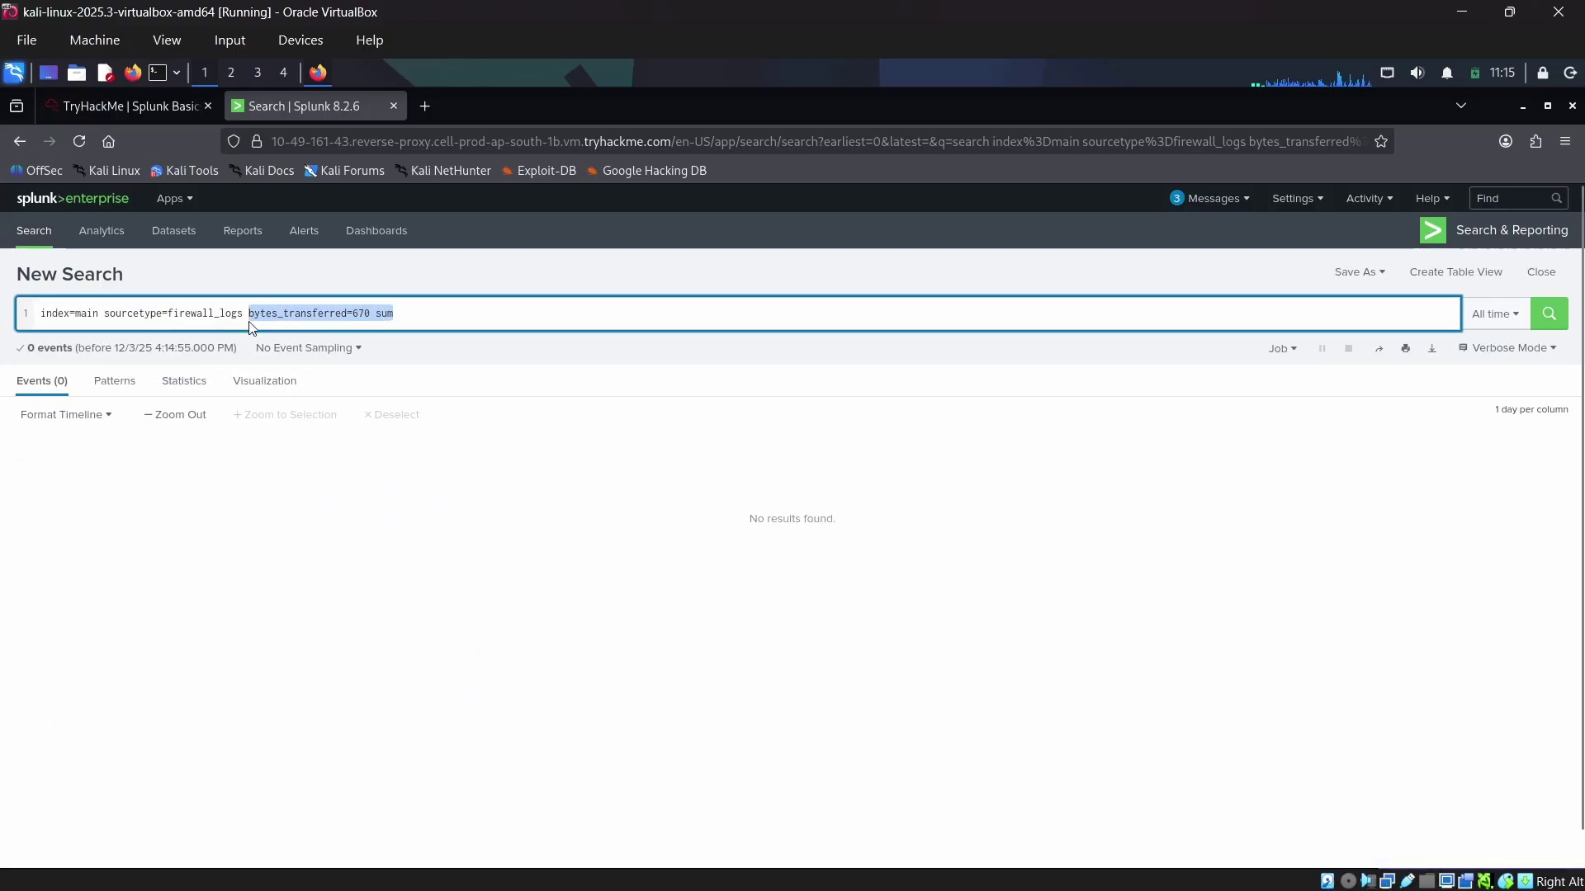
pyautogui.press('Right')
pyautogui.press('BackSpace')
pyautogui.press('BackSpace')
pyautogui.press('BackSpace')
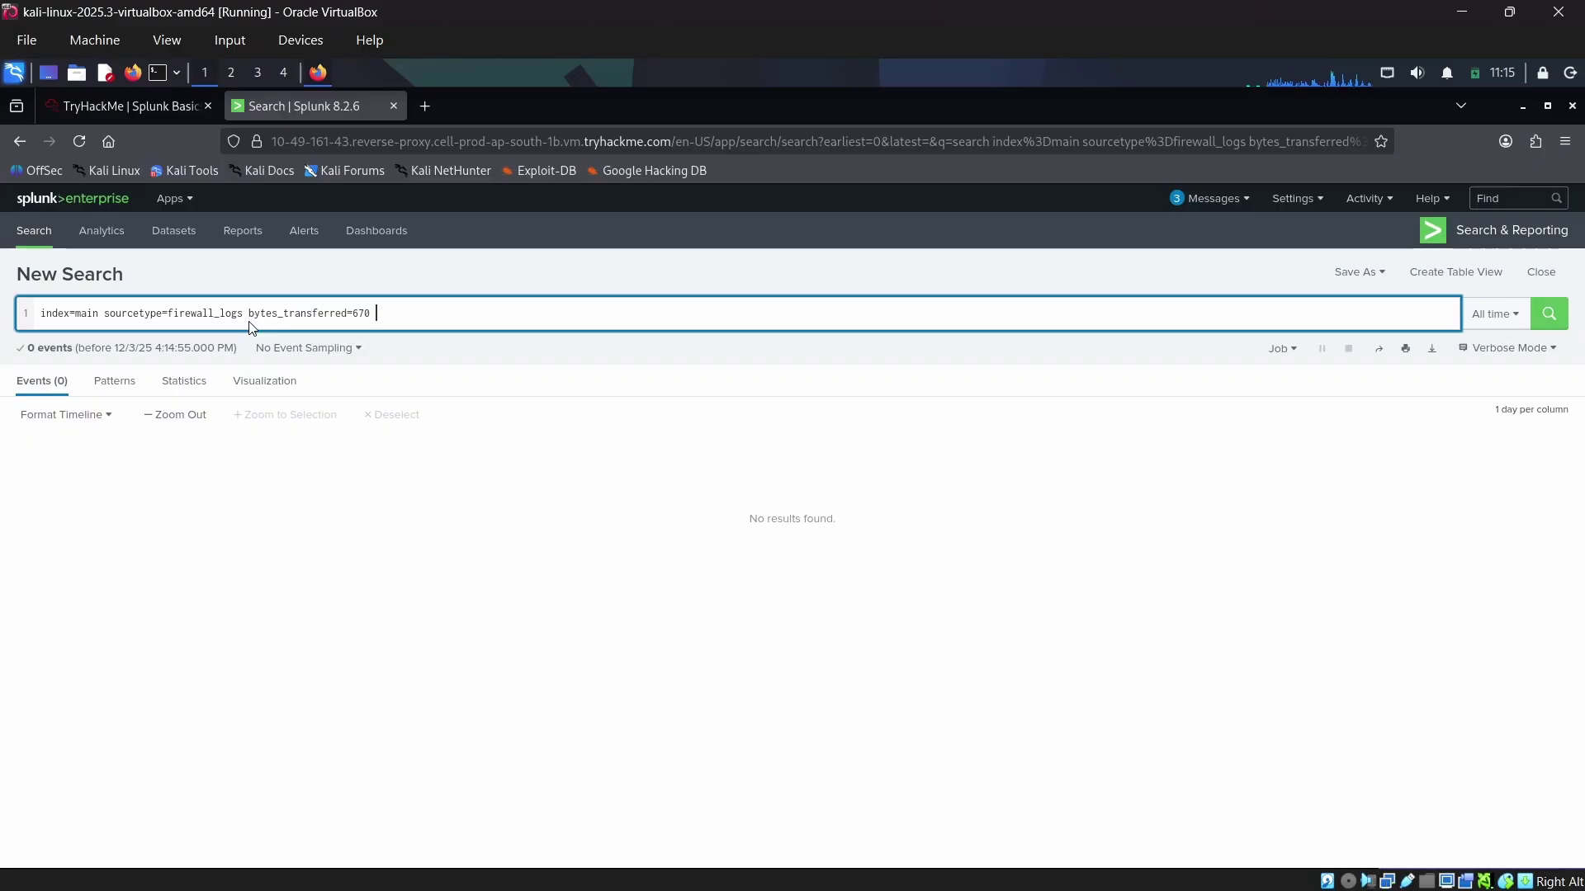
pyautogui.click(250, 322)
pyautogui.write('sum')
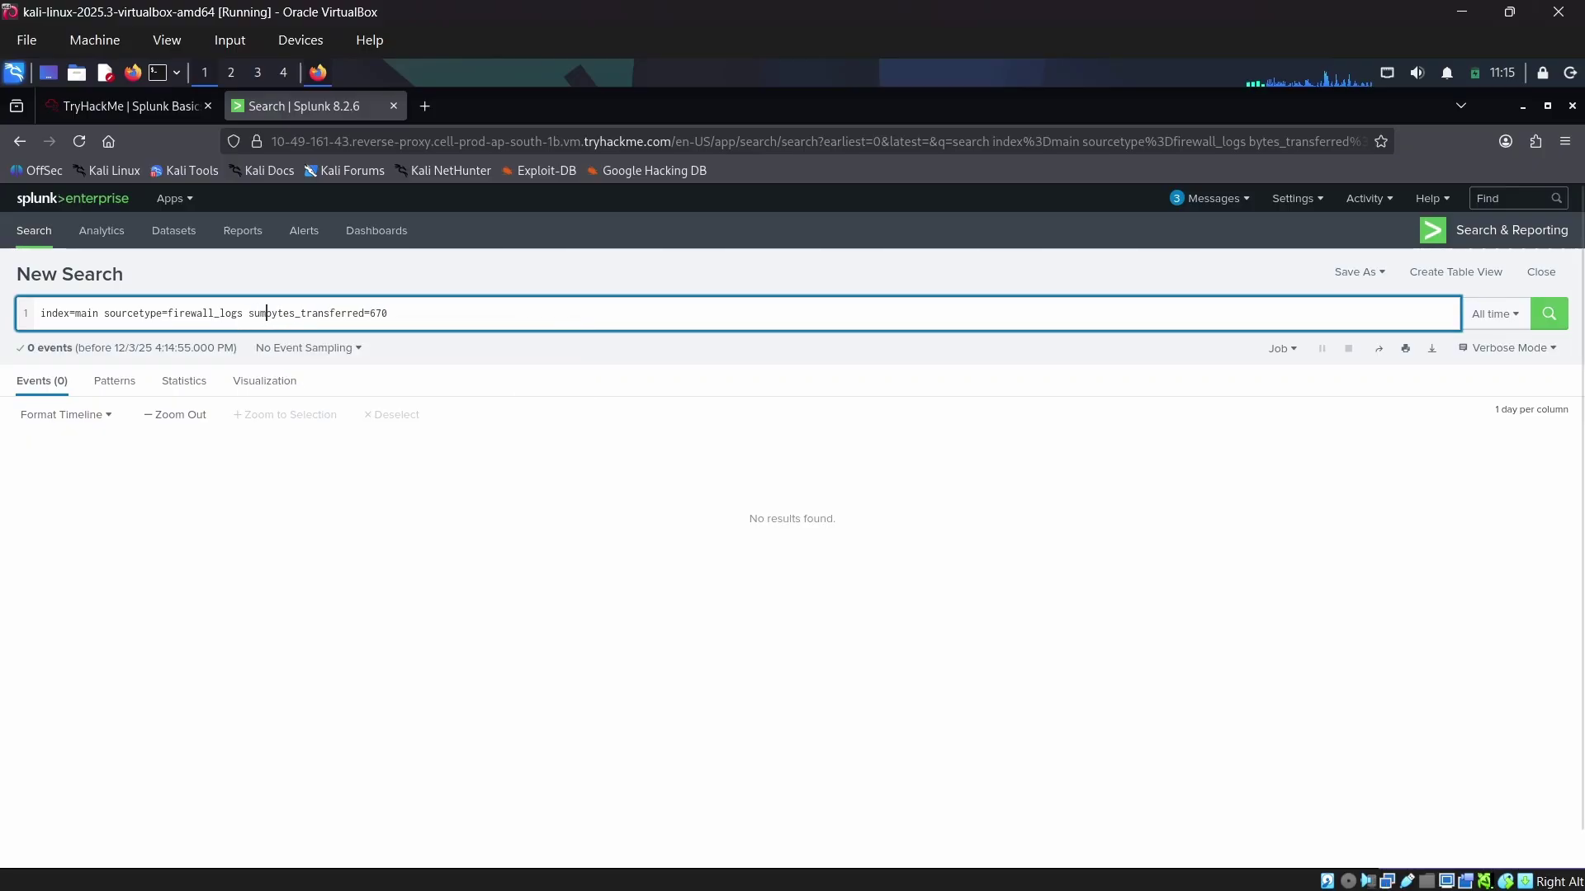
# Step: Delete the bytes_transferred=670 filter and rewrite the query as index=main sourcetype=firewall_logs Sum
pyautogui.moveTo(398, 315); pyautogui.dragTo(274, 324)
pyautogui.press('BackSpace')
pyautogui.press('BackSpace')
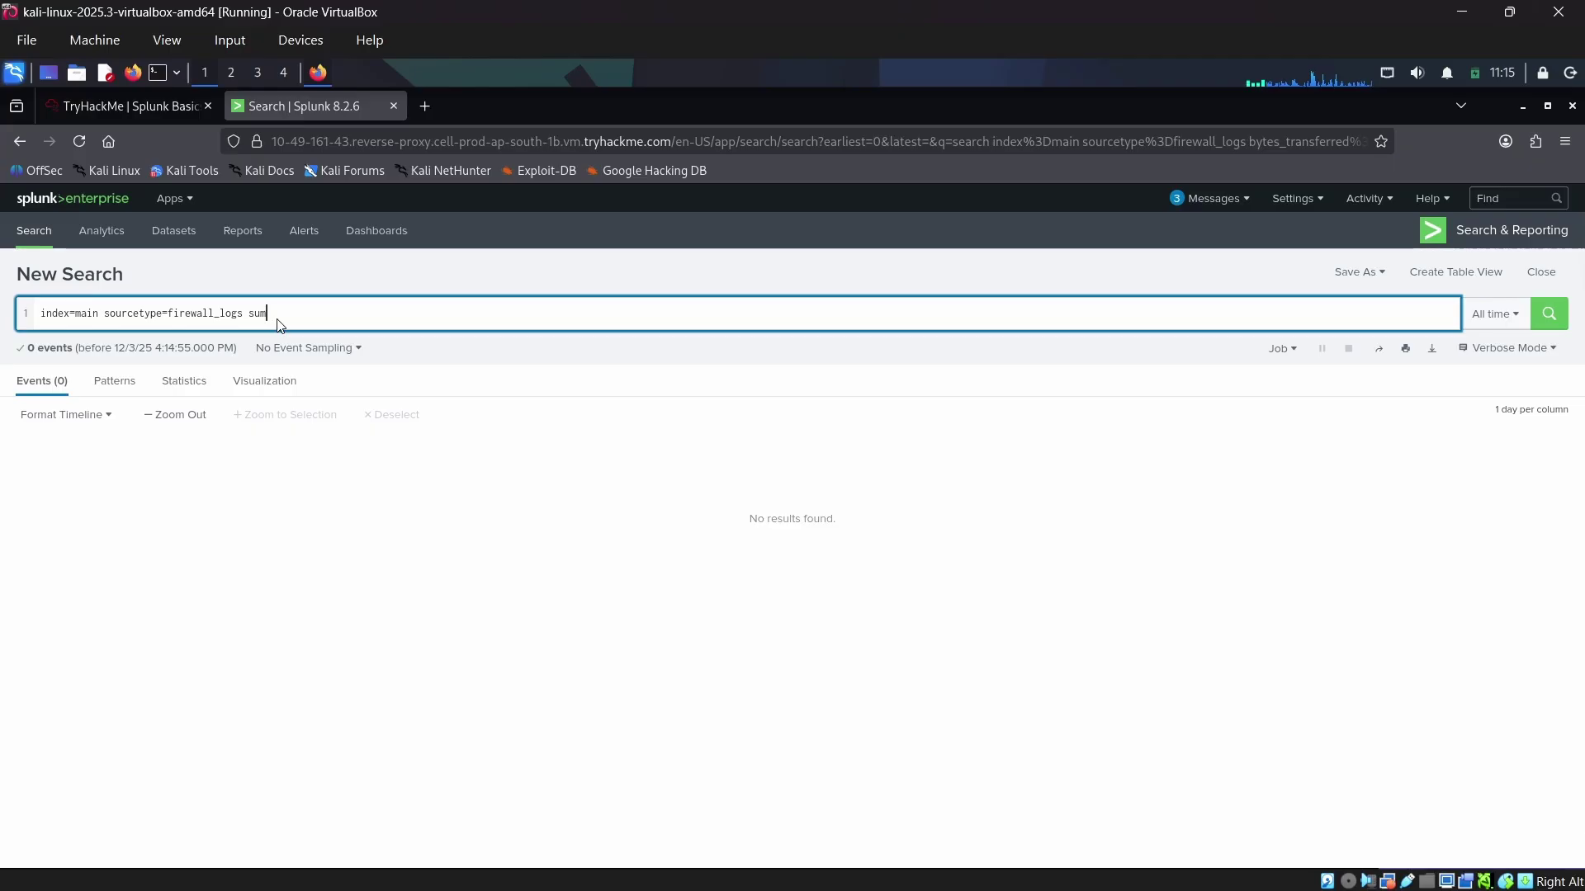
pyautogui.press('BackSpace')
pyautogui.press('BackSpace')
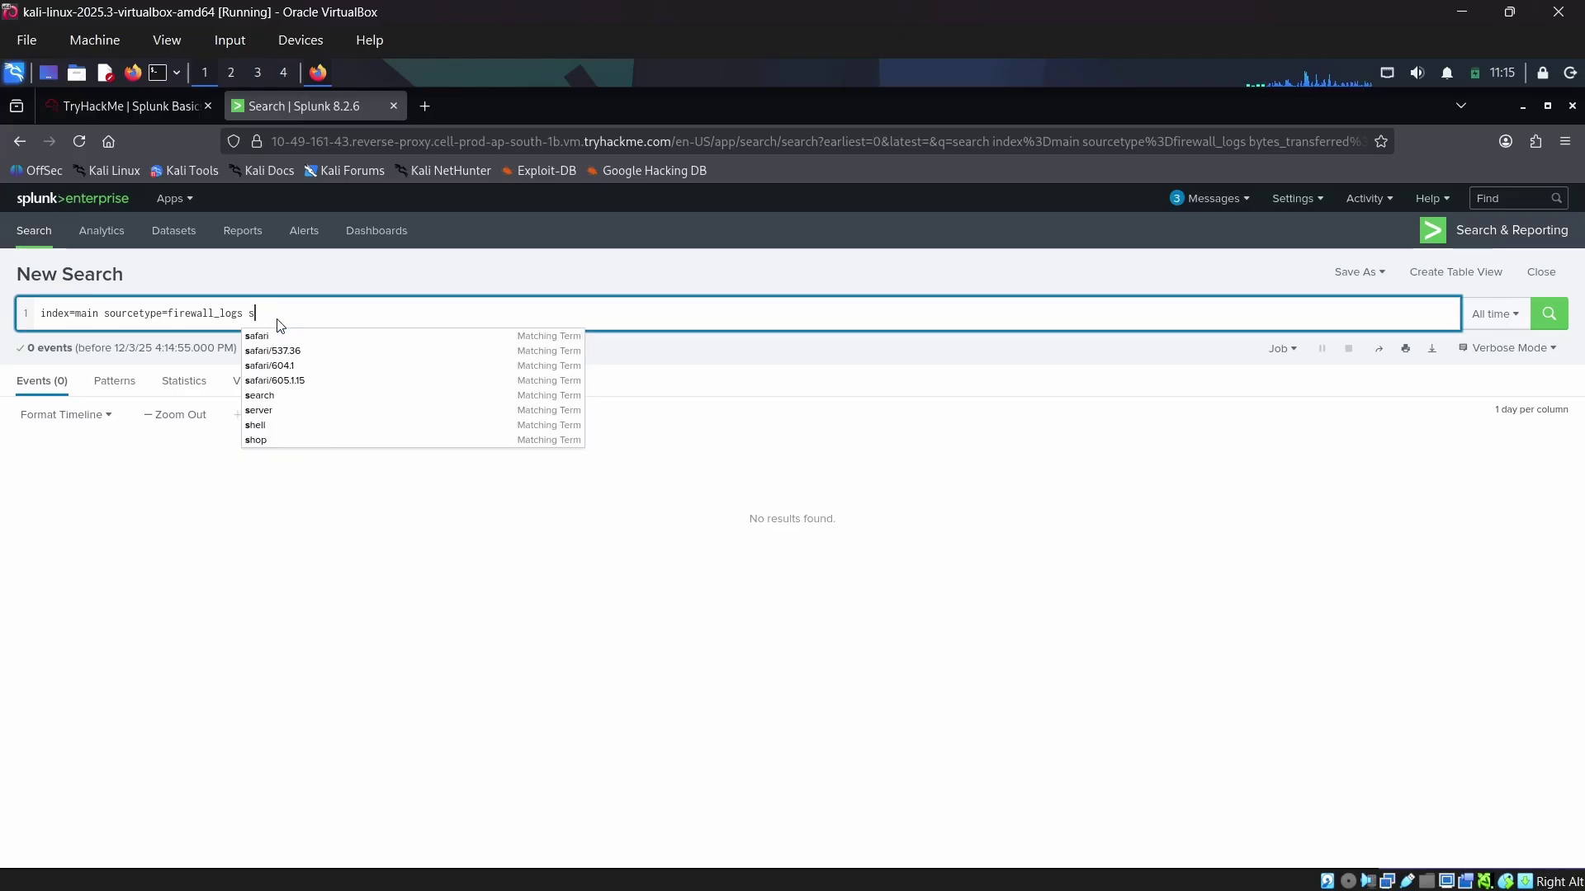
pyautogui.press('BackSpace')
pyautogui.write('Su')
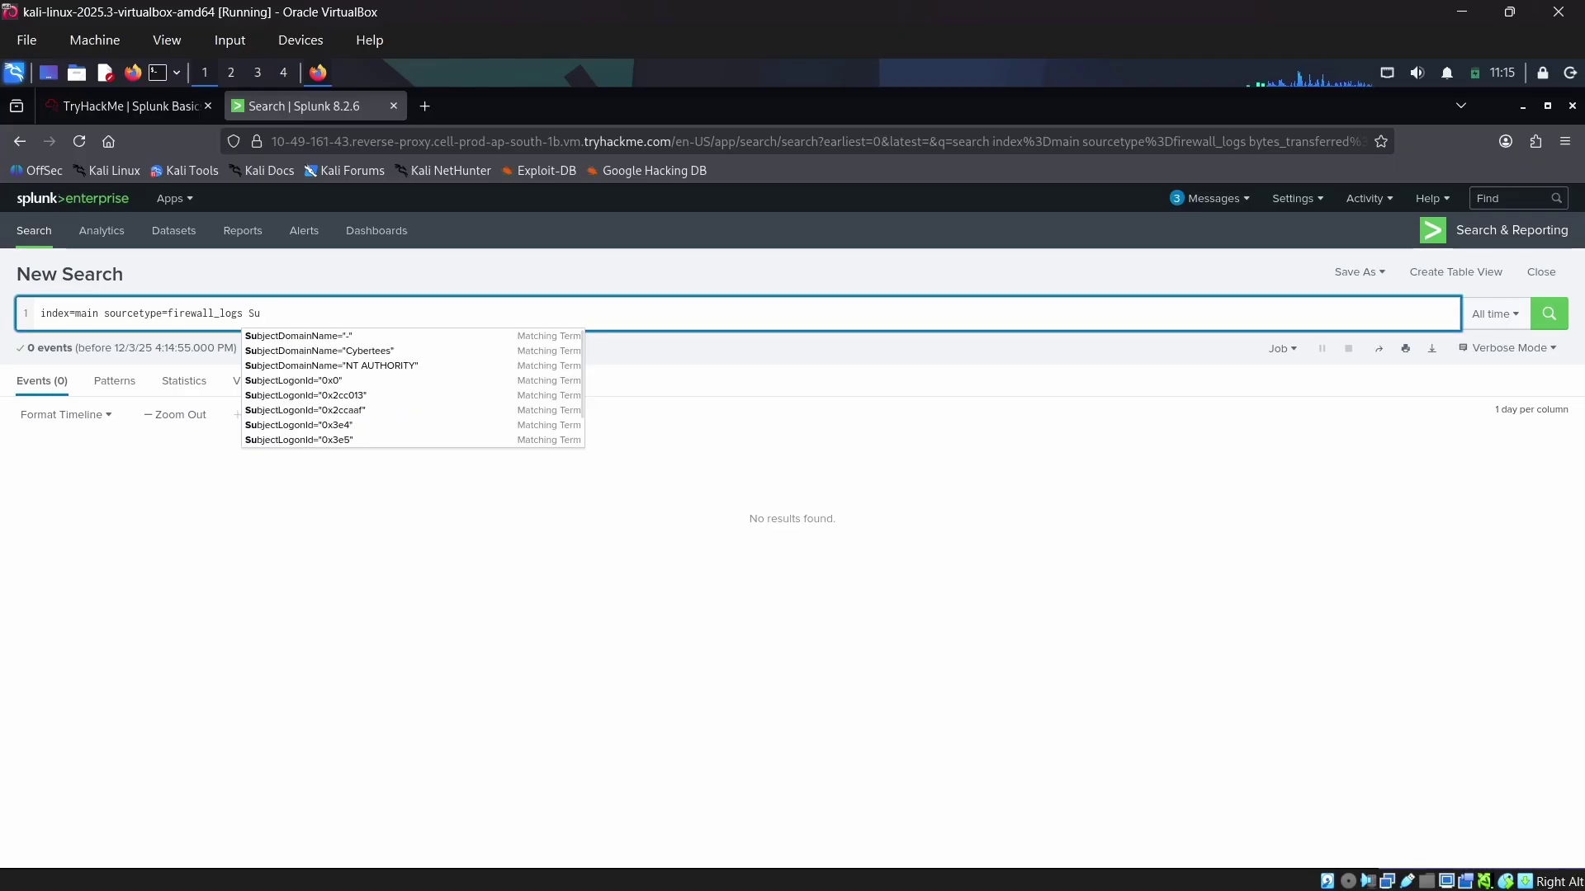
pyautogui.write('m')
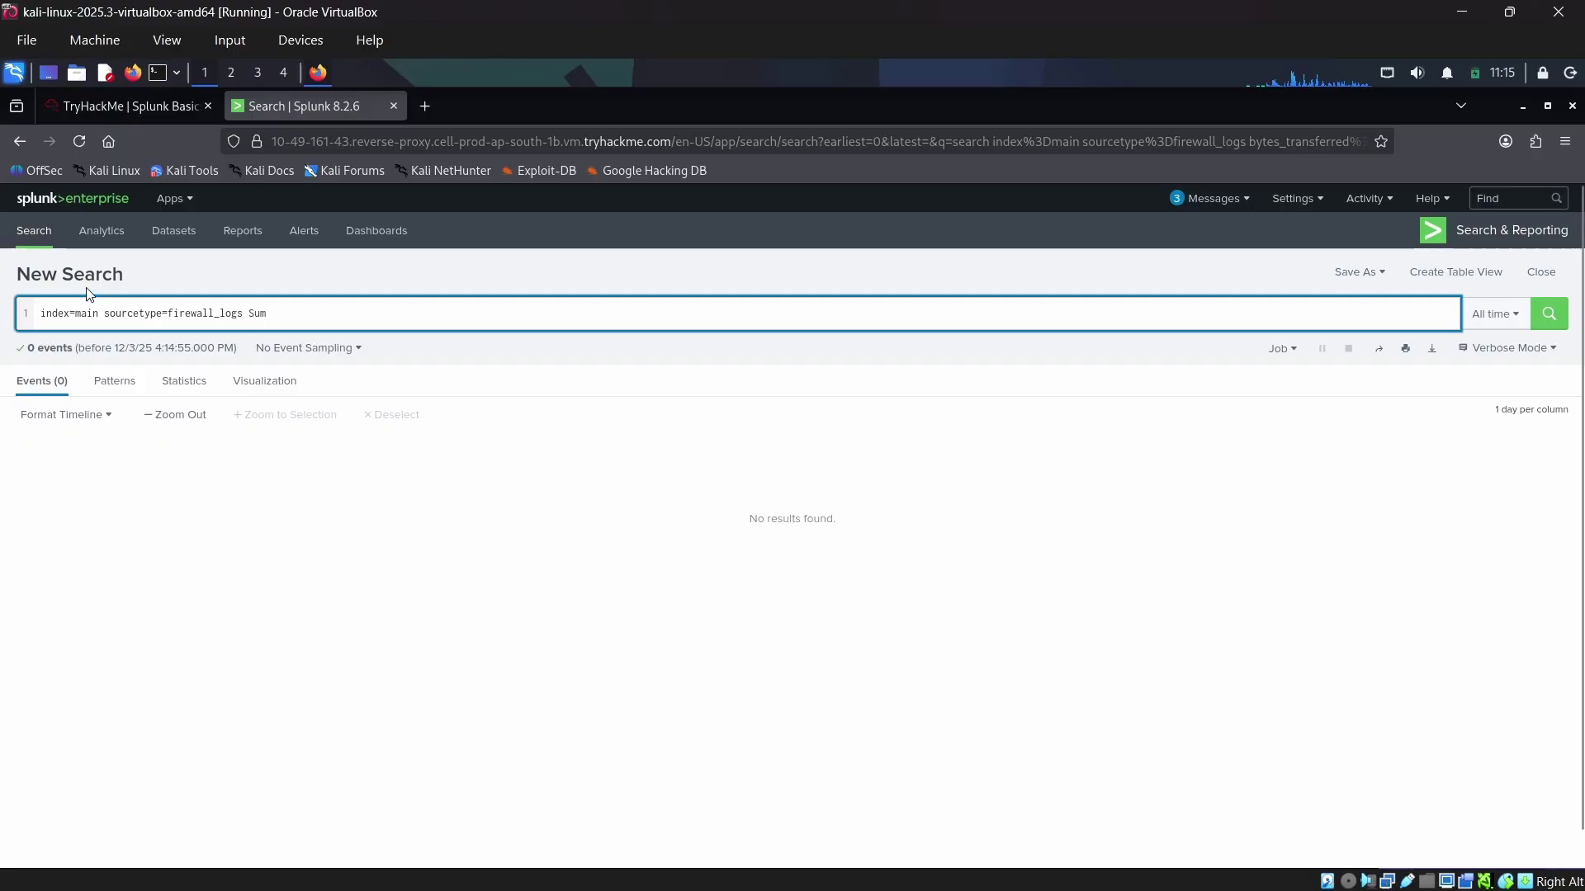
# Step: Switch to the TryHackMe room, read the hint for the C2 bytes question, and reread the question's wording
pyautogui.click(163, 108)
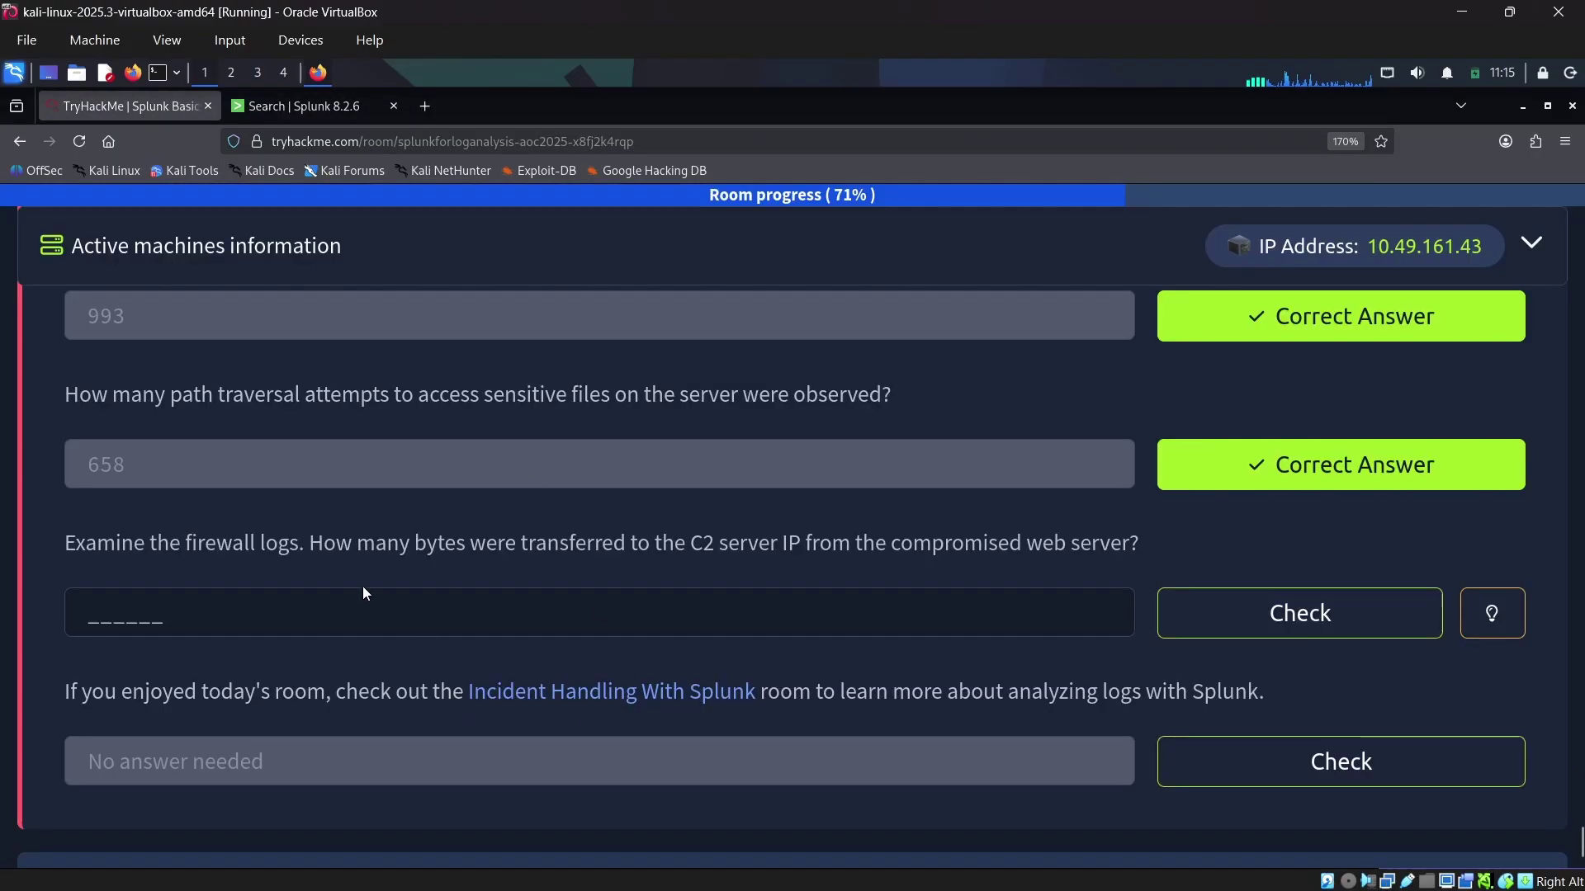
pyautogui.click(1492, 614)
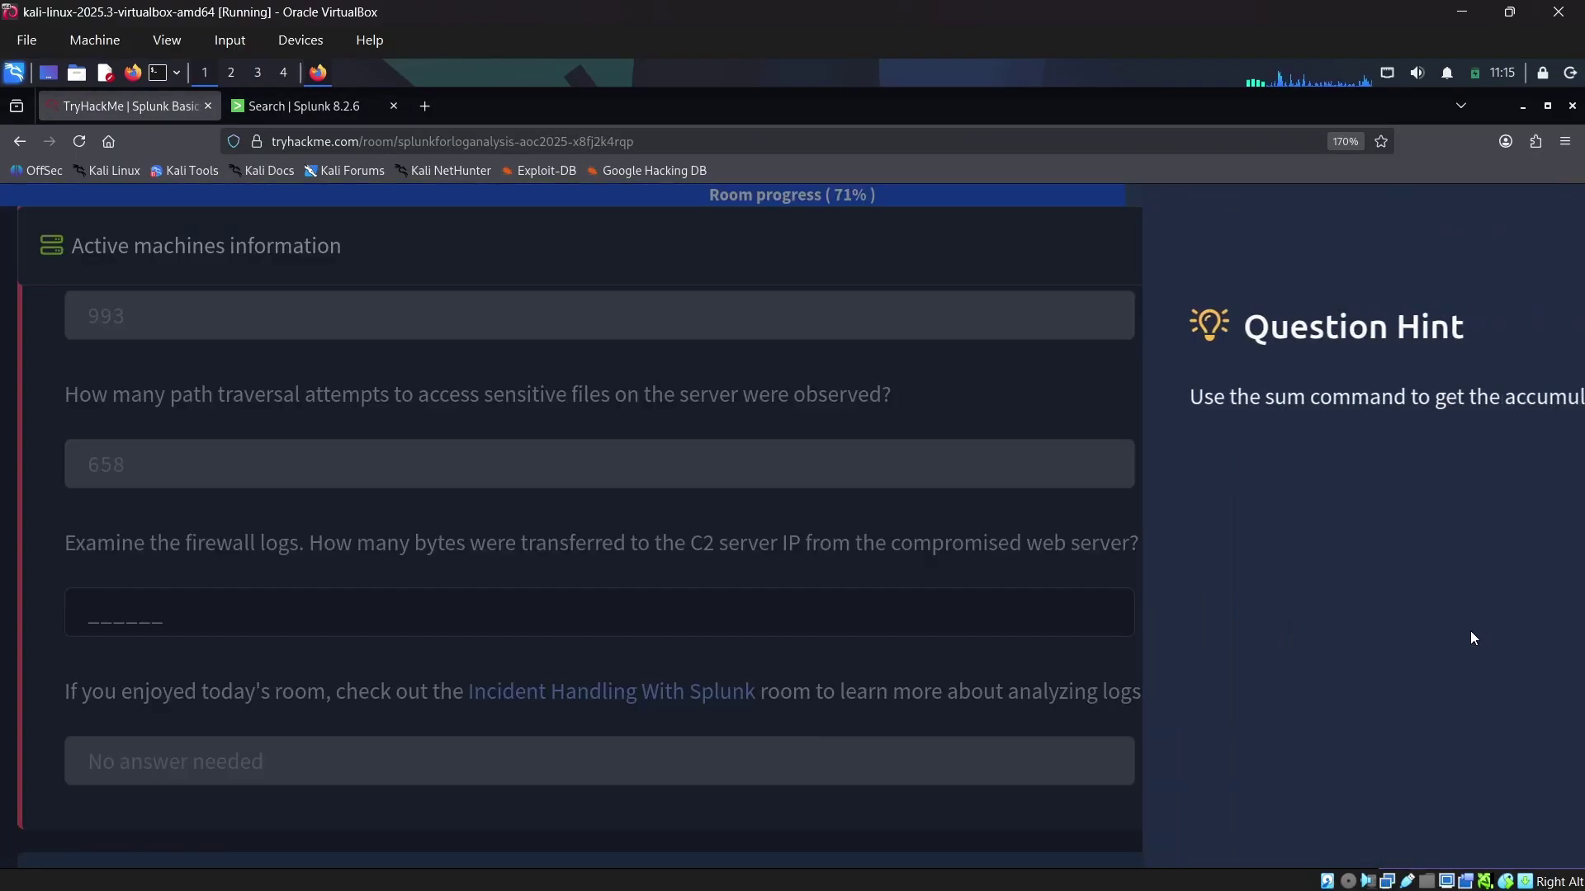
pyautogui.moveTo(927, 406); pyautogui.dragTo(1166, 412)
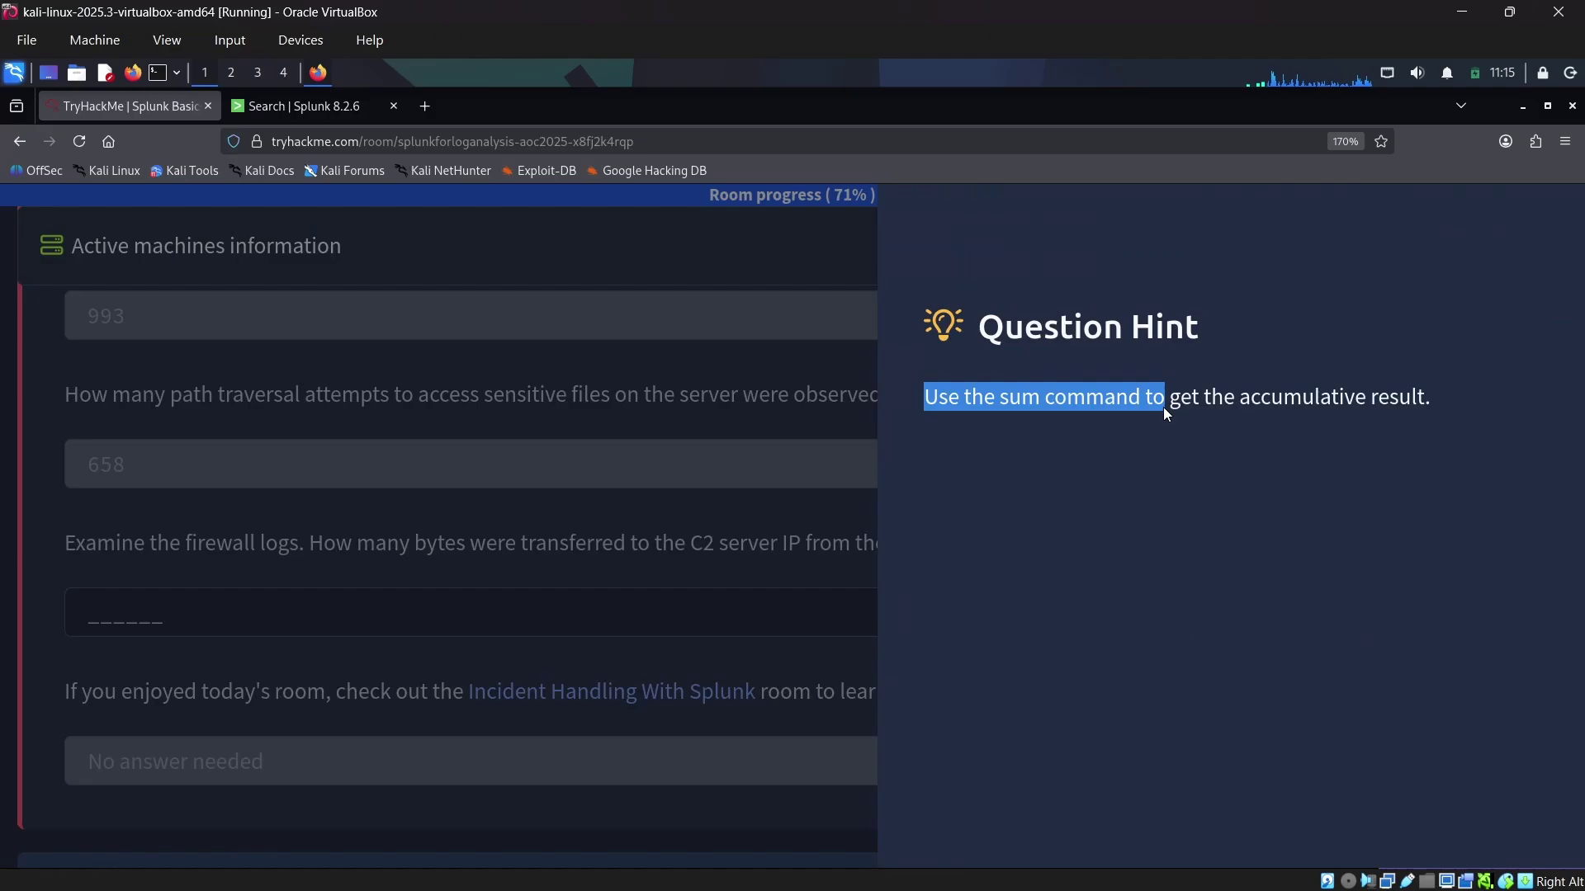
pyautogui.click(582, 394)
pyautogui.scroll(1, 355, 482)
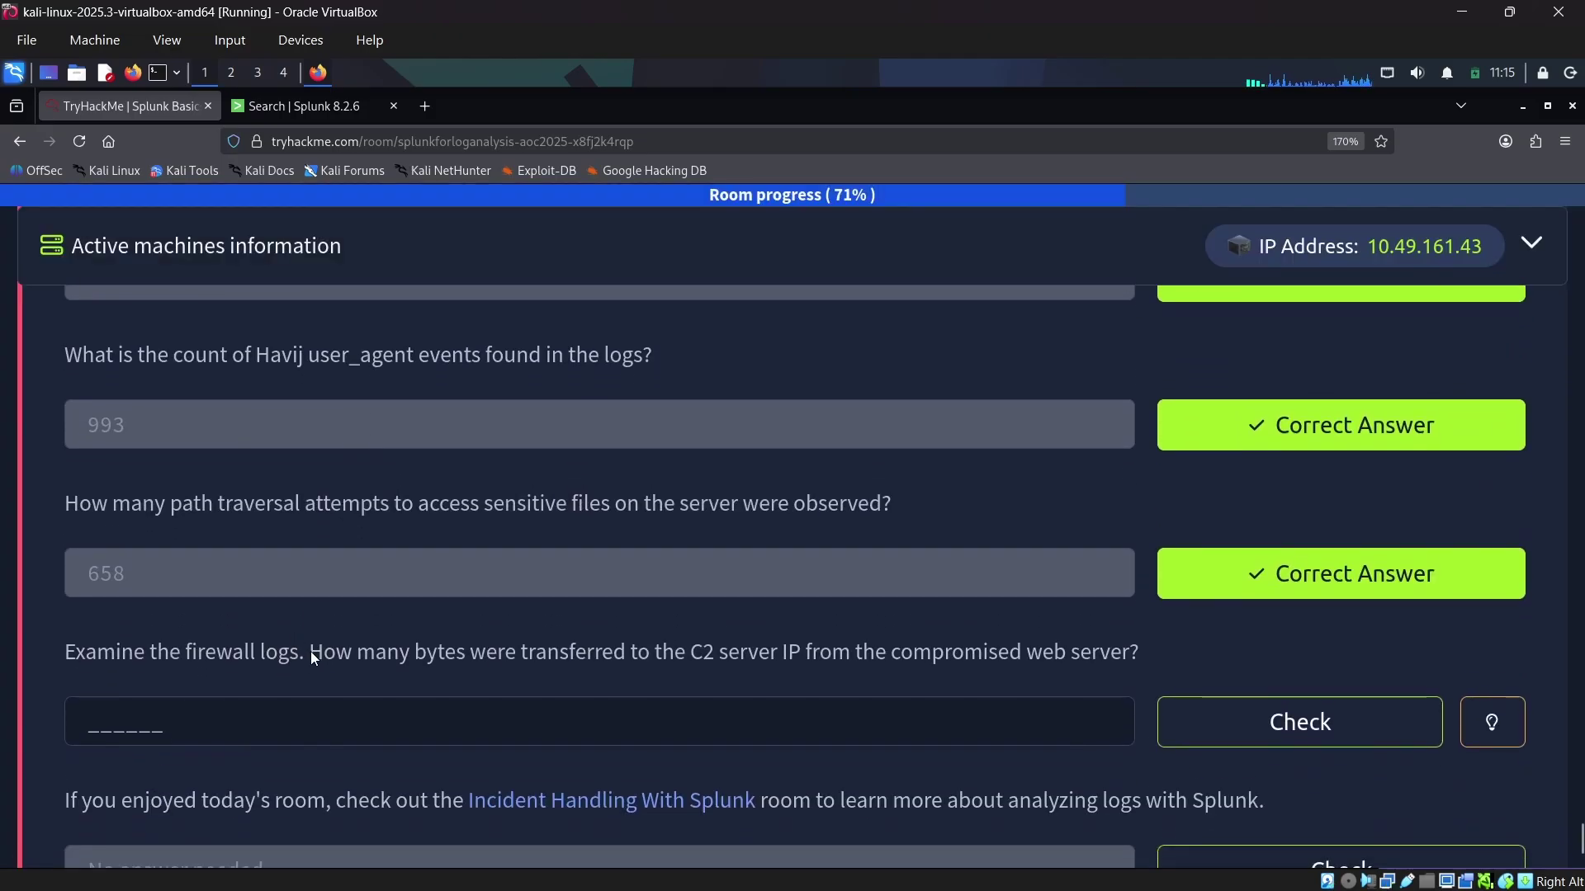
pyautogui.moveTo(311, 652); pyautogui.dragTo(578, 642)
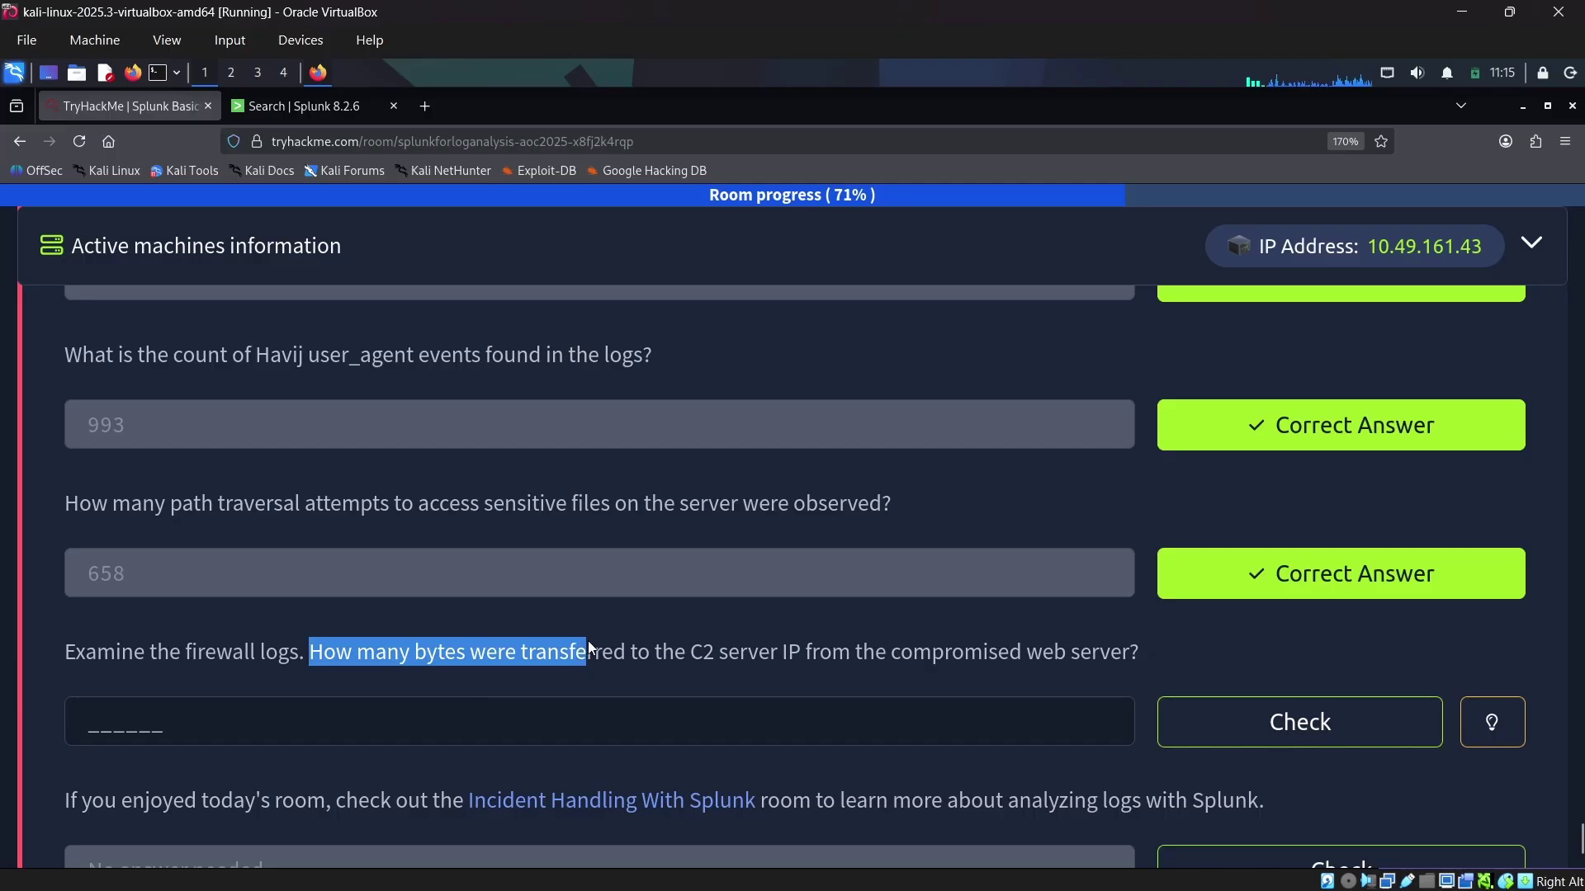
pyautogui.moveTo(681, 642); pyautogui.dragTo(852, 650)
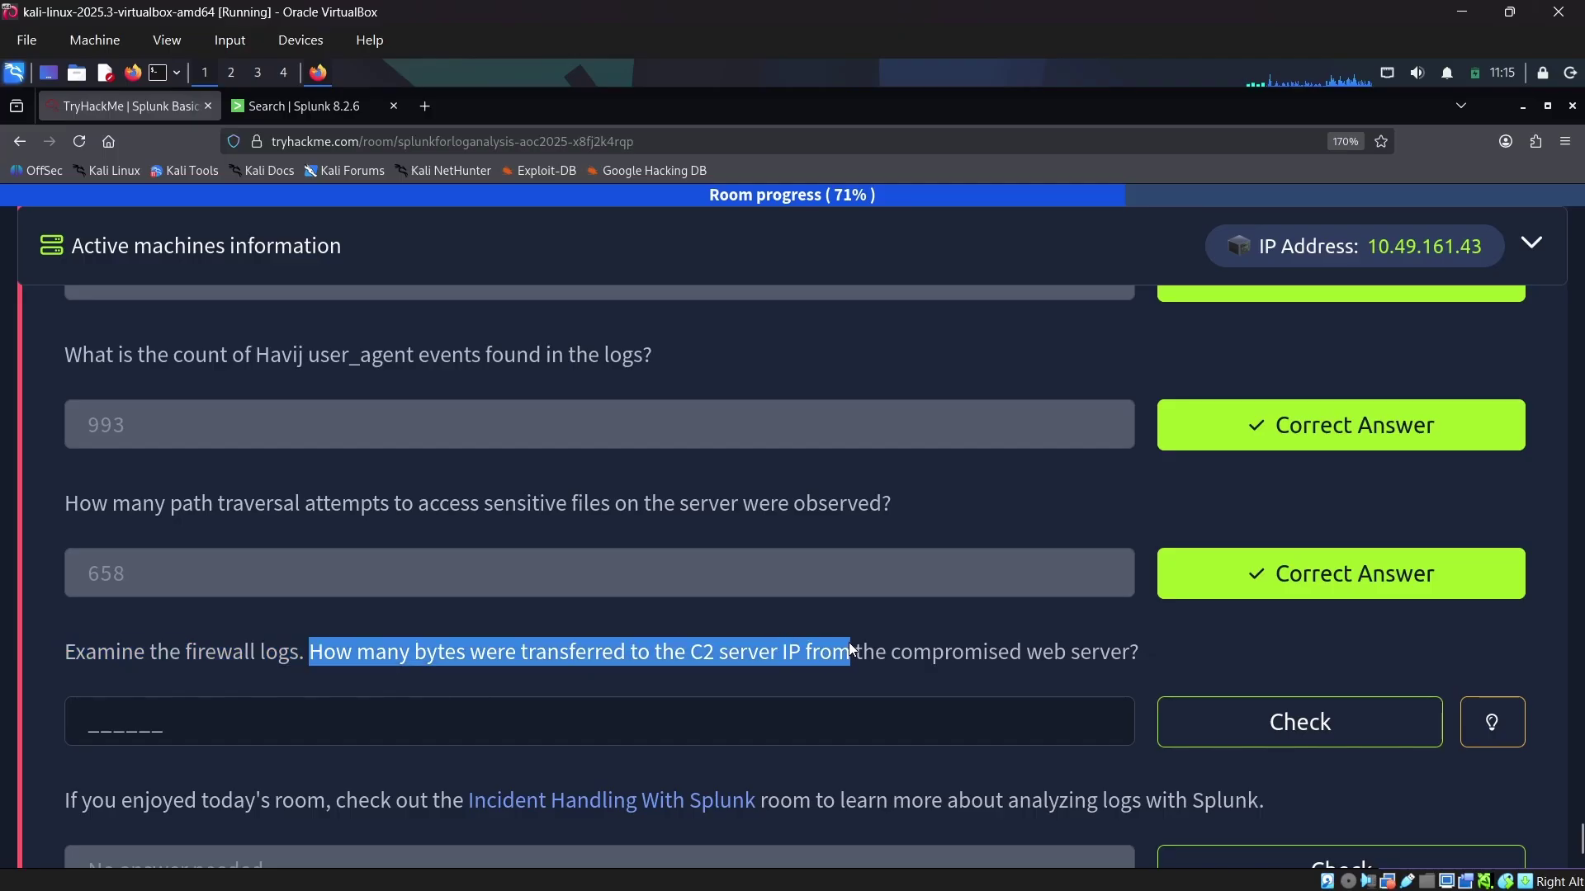
pyautogui.click(639, 632)
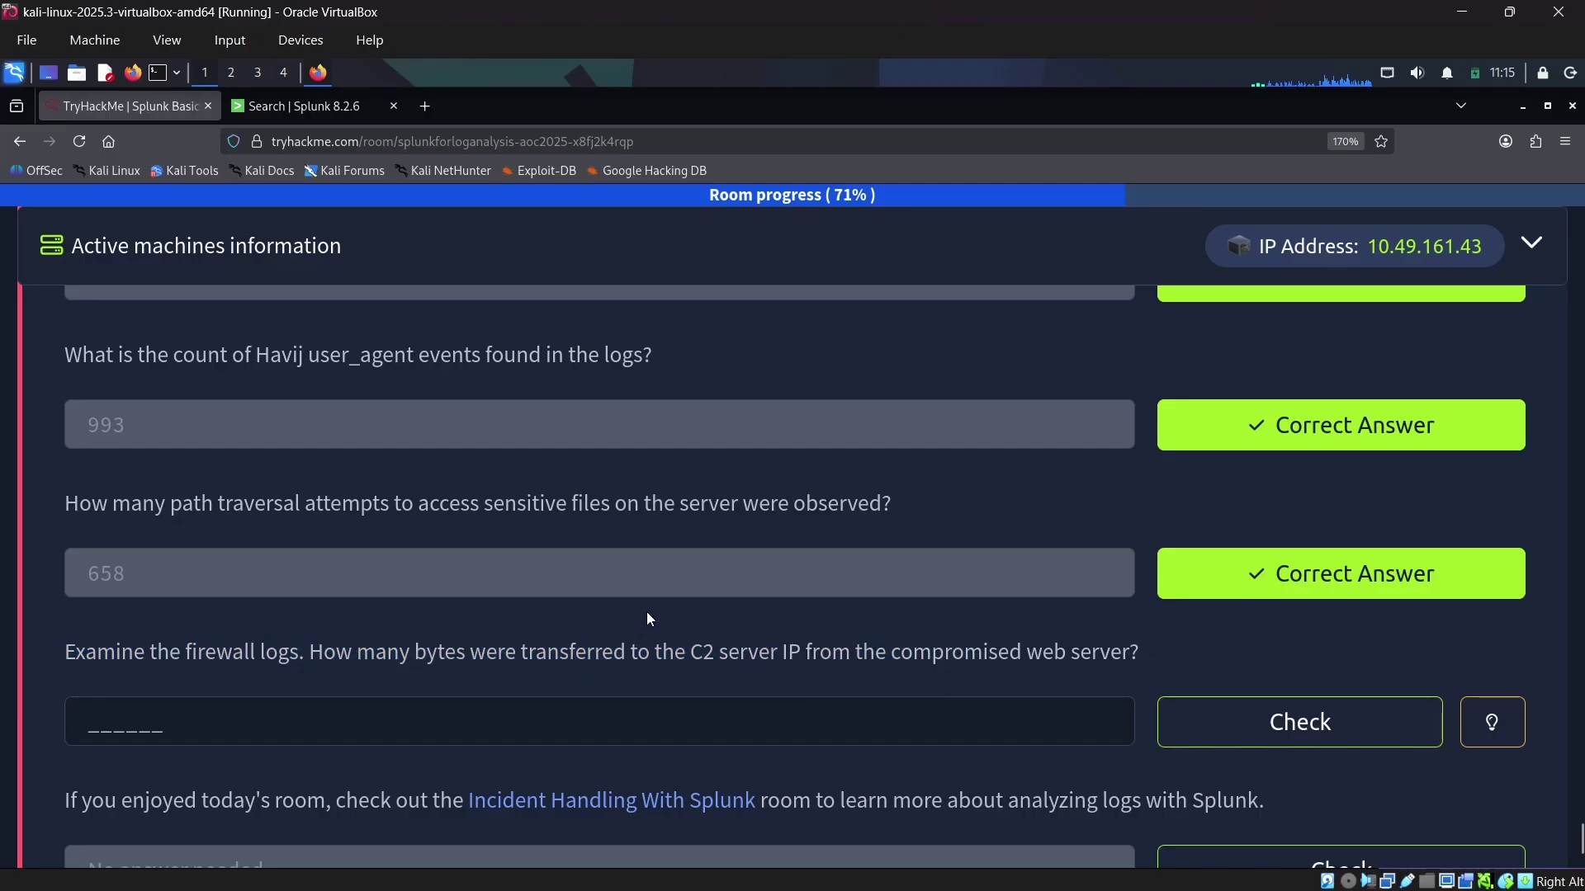
# Step: Review the C2 confirmation point in the walkthrough's conclusion, highlighting sourcetype=firewall_logs
pyautogui.scroll(5, 217, 578)
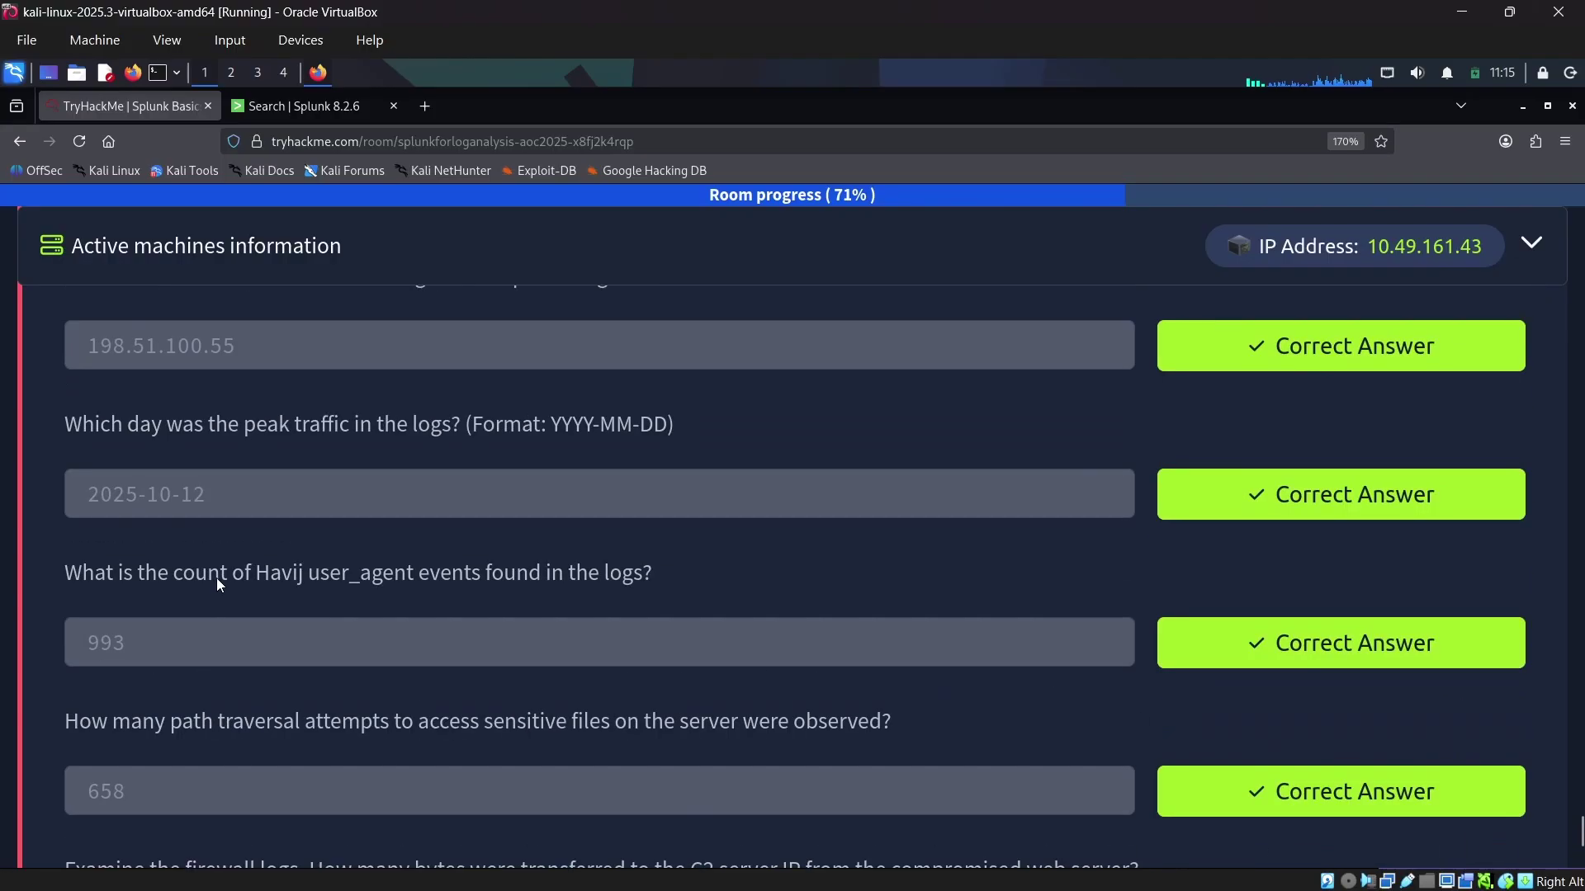
pyautogui.scroll(5, 220, 581)
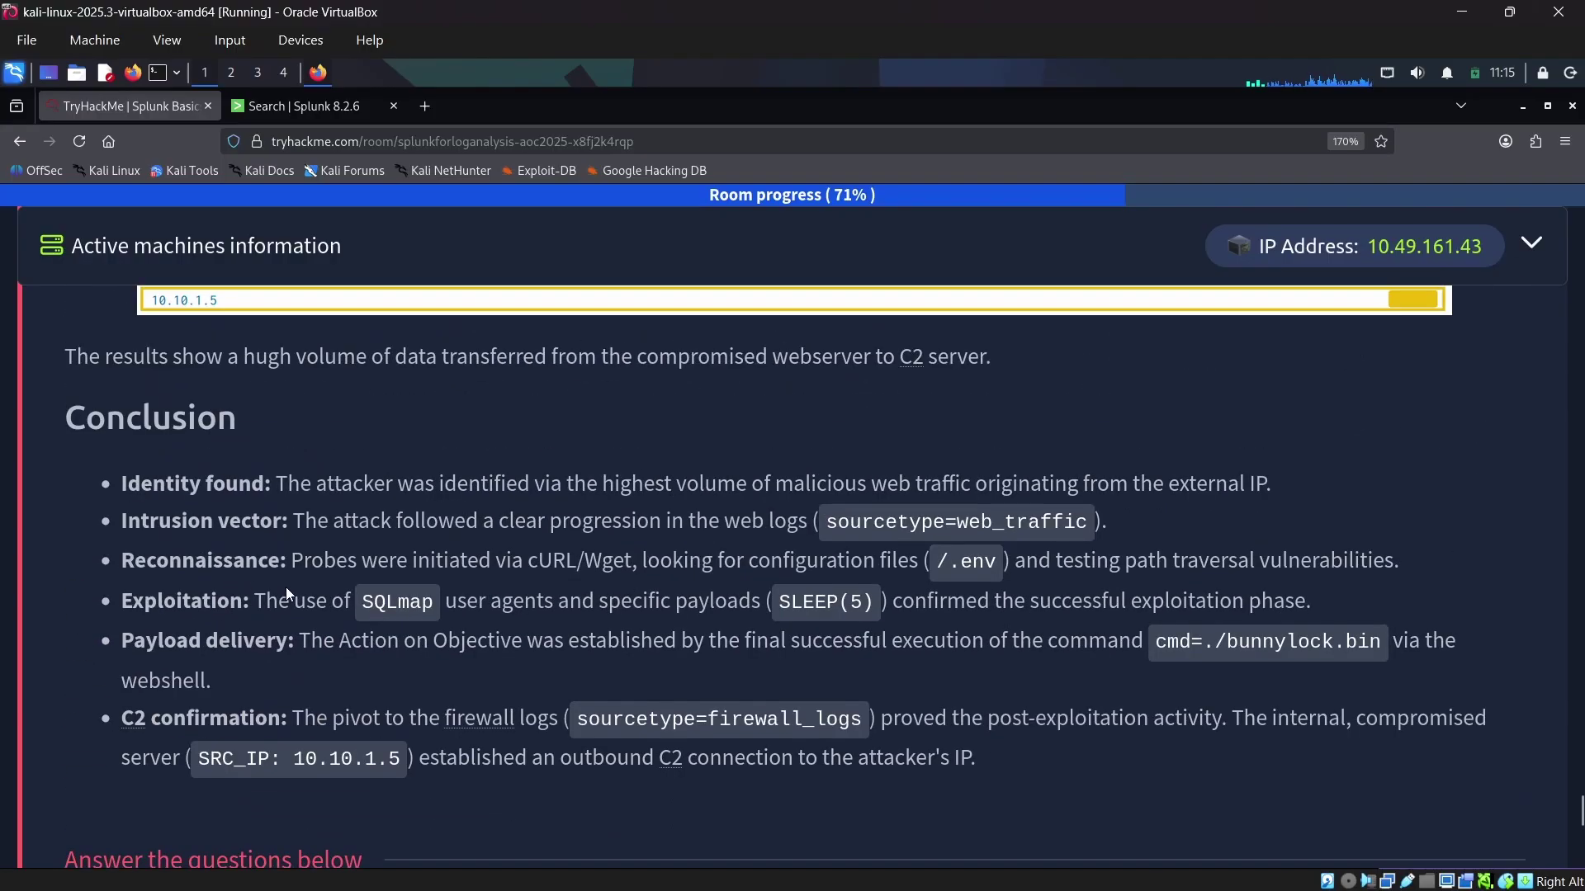
pyautogui.moveTo(581, 723); pyautogui.dragTo(875, 732)
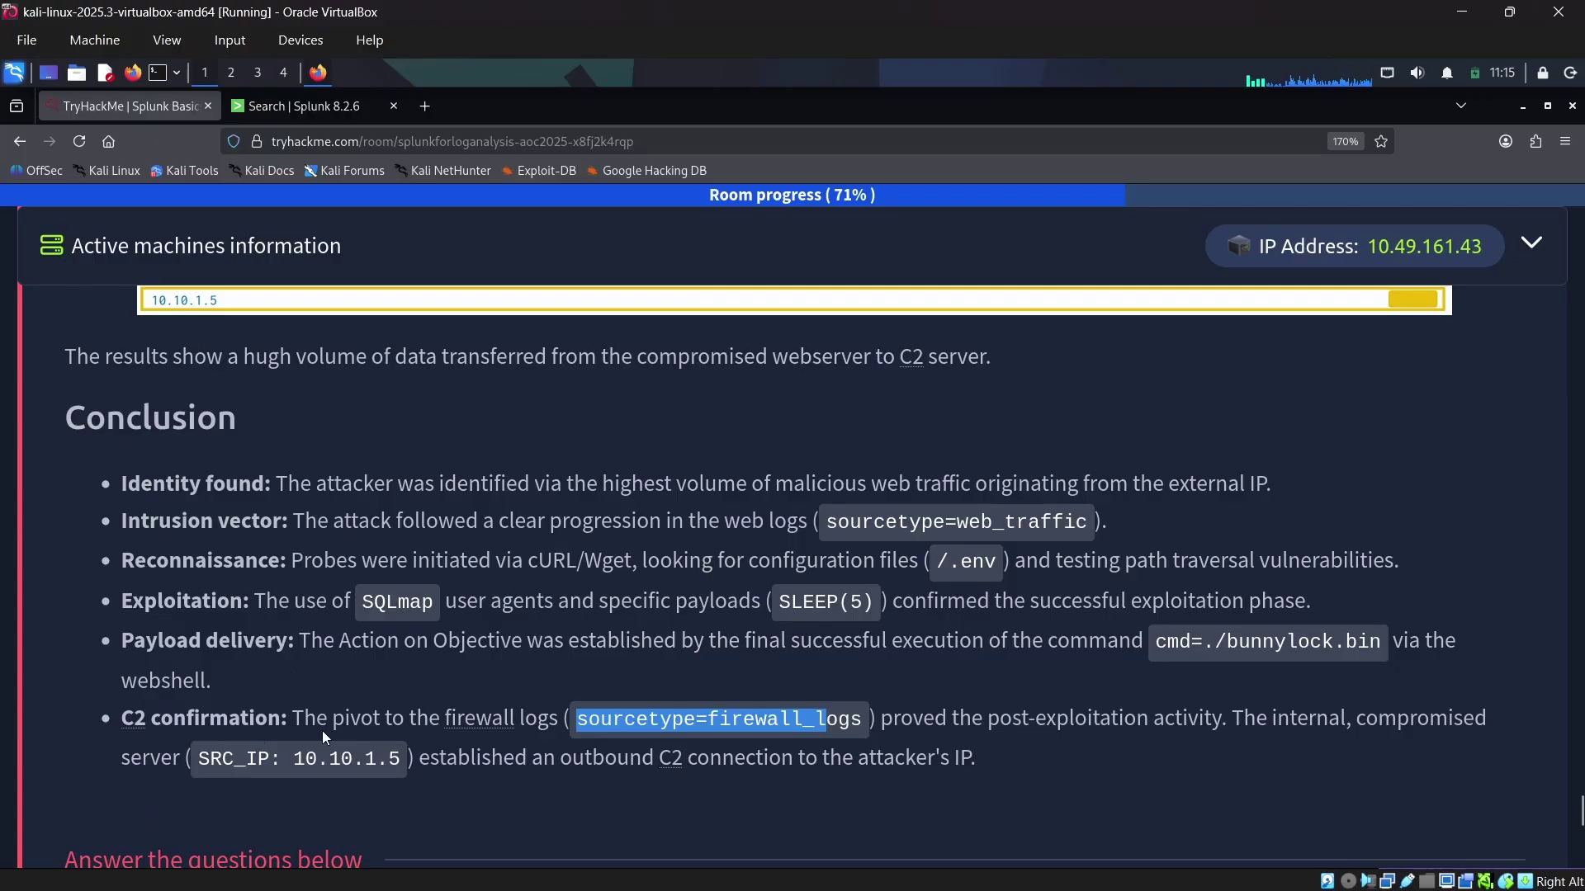
pyautogui.click(138, 716)
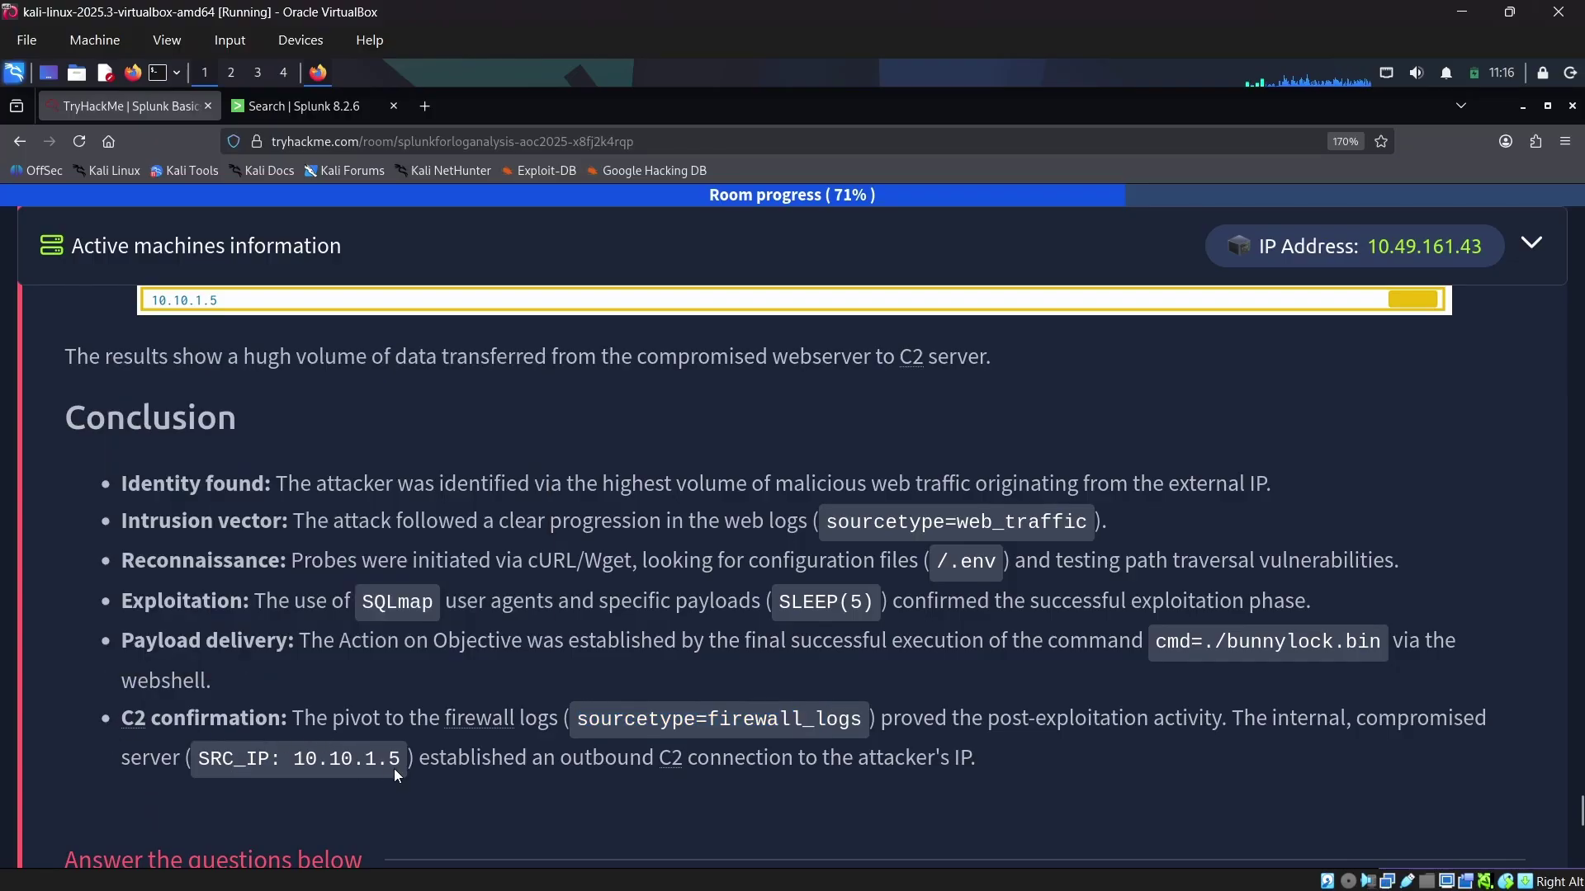
# Step: Reread the C2 confirmation point, highlighting the sentence about the internal compromised server
pyautogui.moveTo(282, 752); pyautogui.dragTo(217, 755)
pyautogui.moveTo(282, 717); pyautogui.dragTo(881, 725)
pyautogui.click(1008, 730)
pyautogui.moveTo(1318, 718); pyautogui.dragTo(1455, 721)
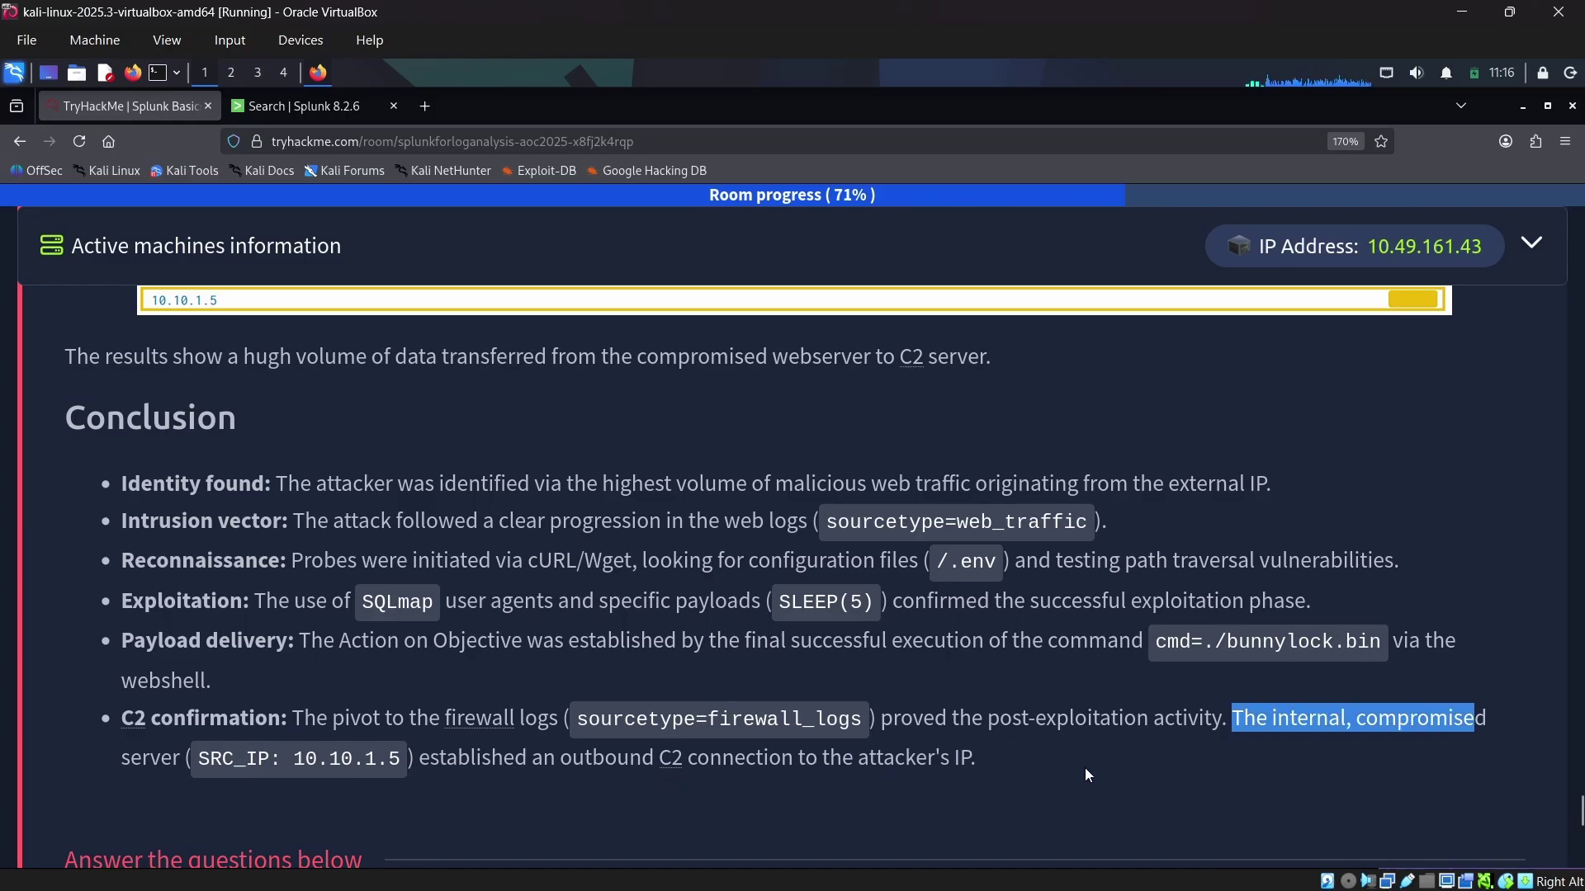
# Step: Switch to the Splunk search, remove Sum from the query and run index=main sourcetype=firewall_logs
pyautogui.click(299, 106)
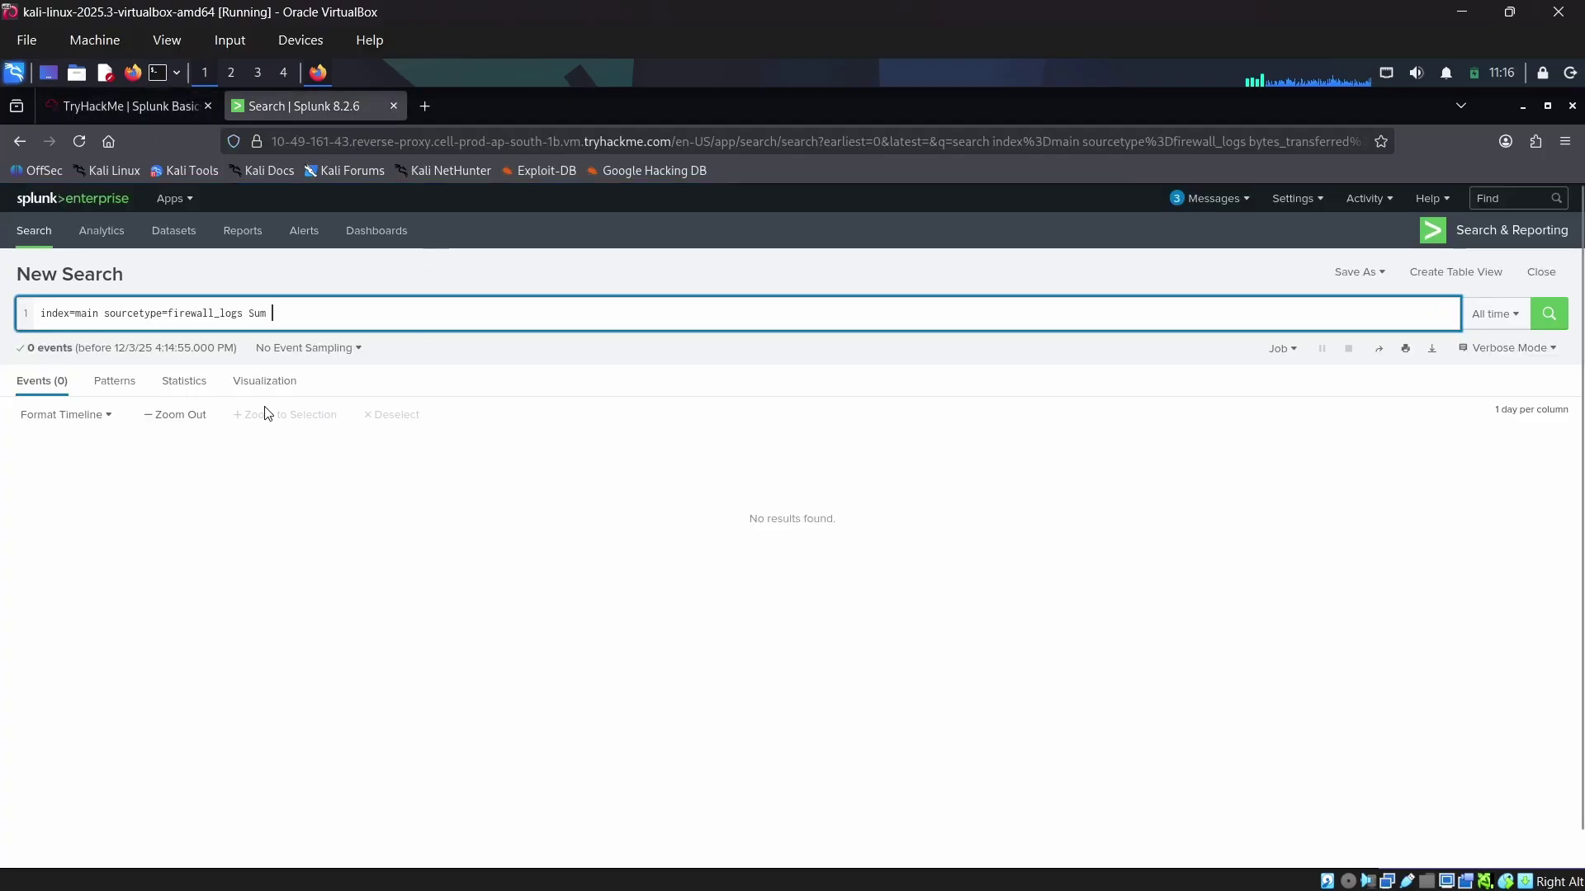
pyautogui.moveTo(272, 313); pyautogui.dragTo(249, 314)
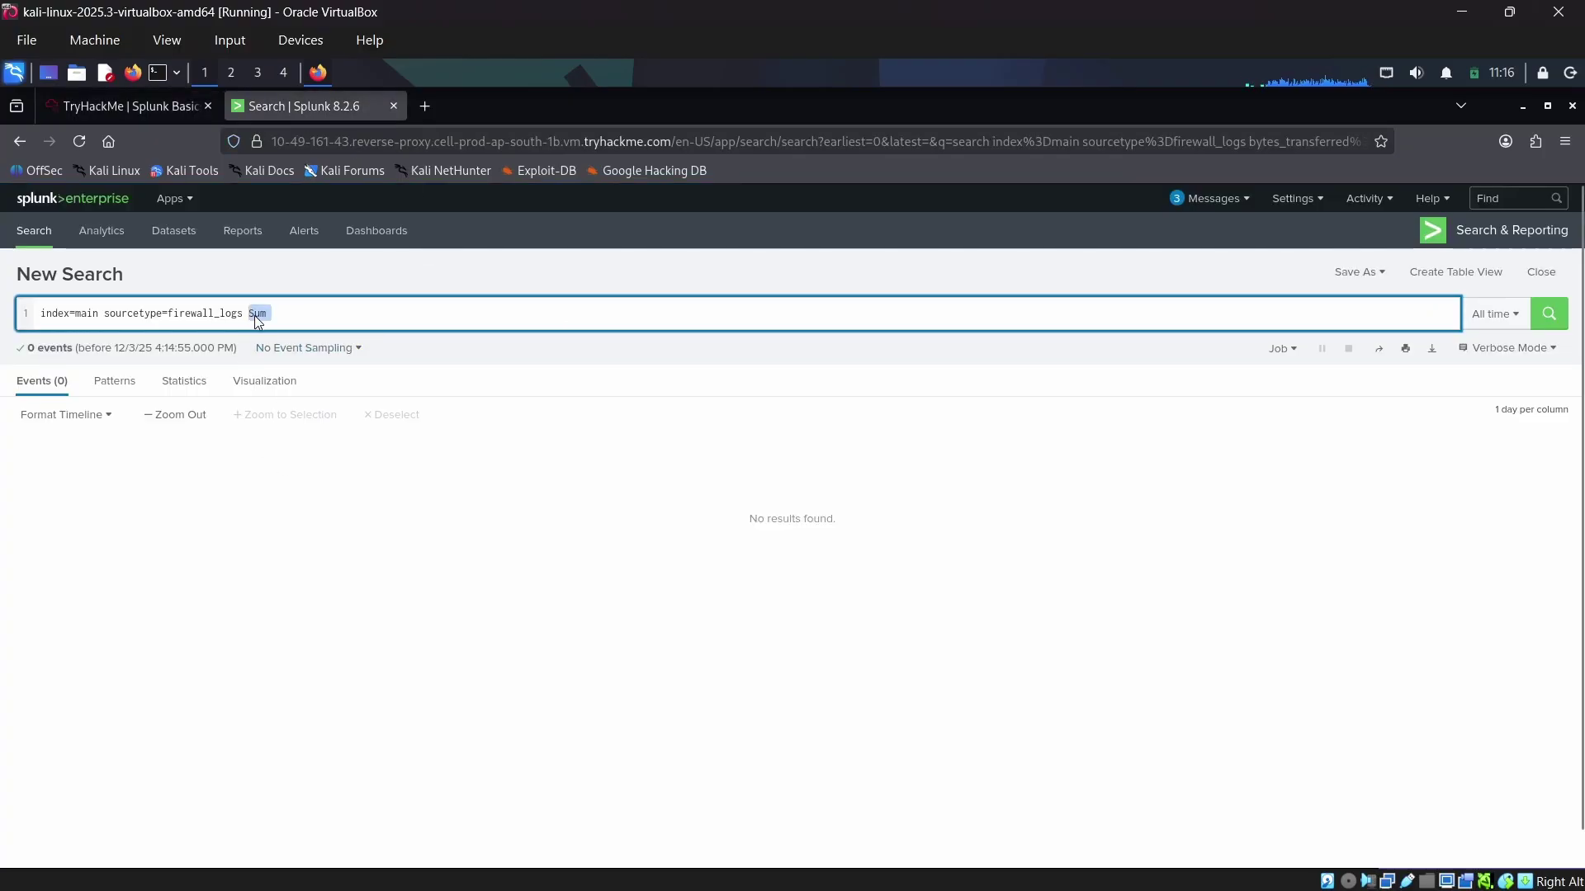
pyautogui.press('BackSpace')
pyautogui.press('Return')
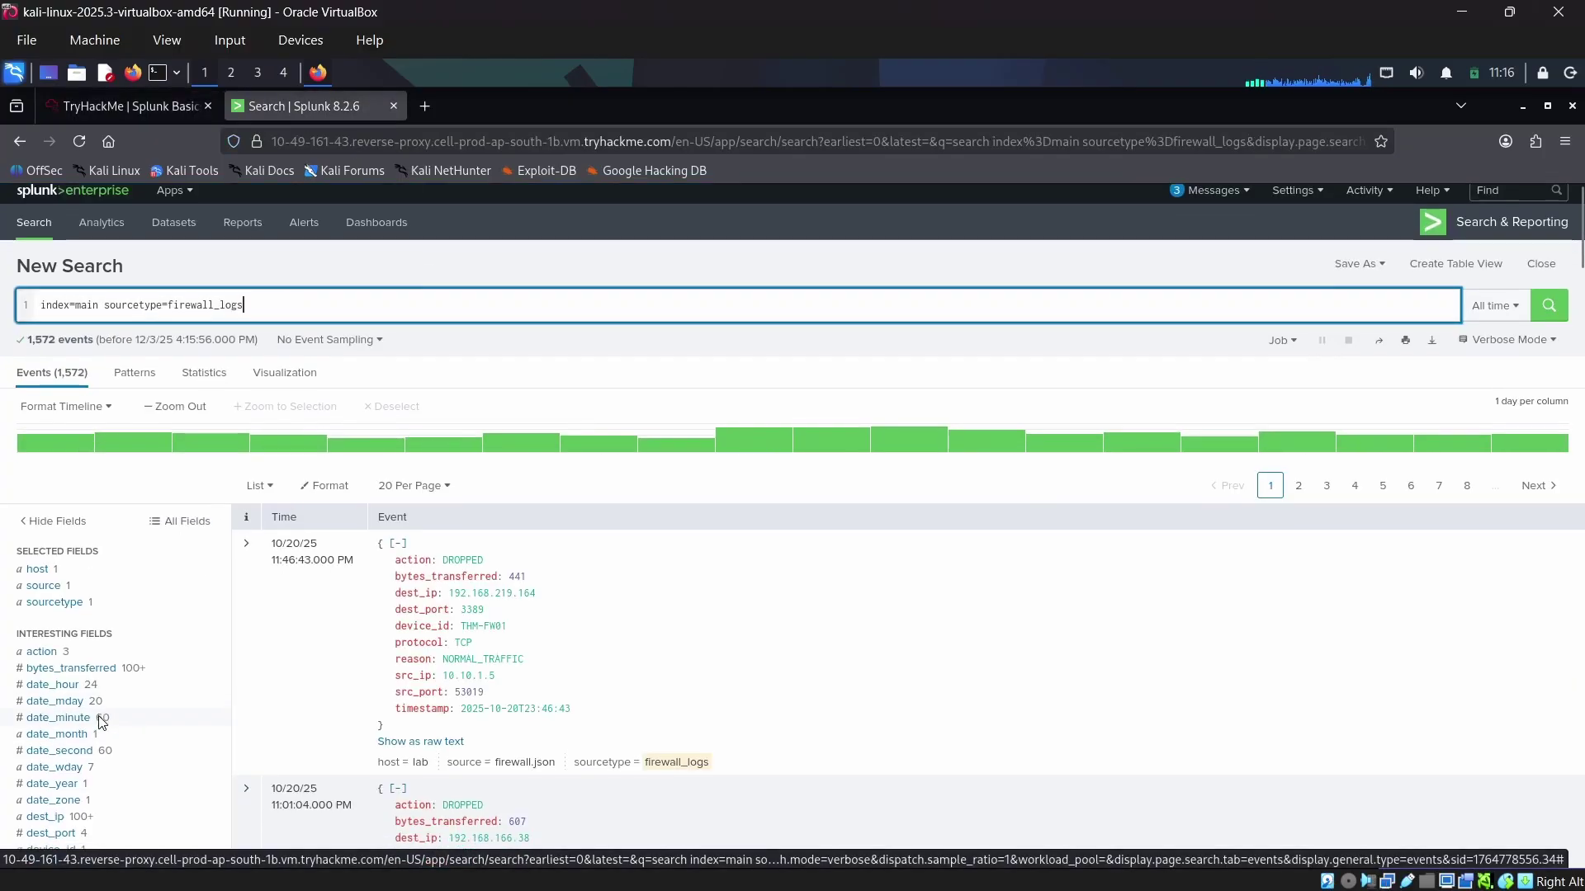
# Step: Check the src_ip field against the walkthrough's compromised server IP and filter the firewall logs to src_ip="10.10.1.5"
pyautogui.scroll(-2, 99, 720)
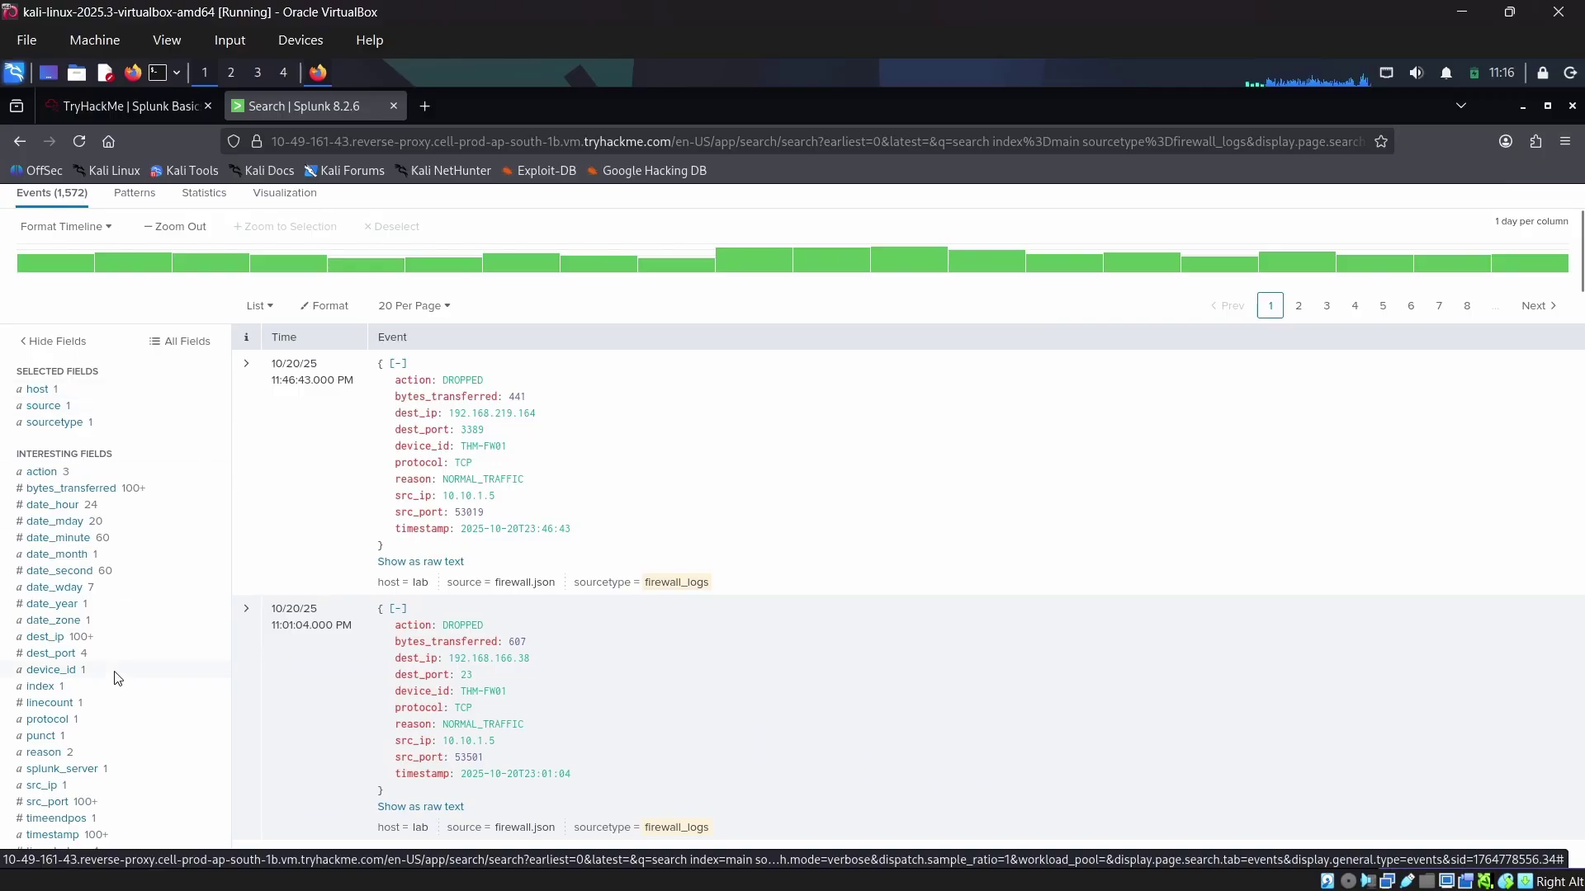
pyautogui.scroll(-1, 116, 678)
pyautogui.click(43, 692)
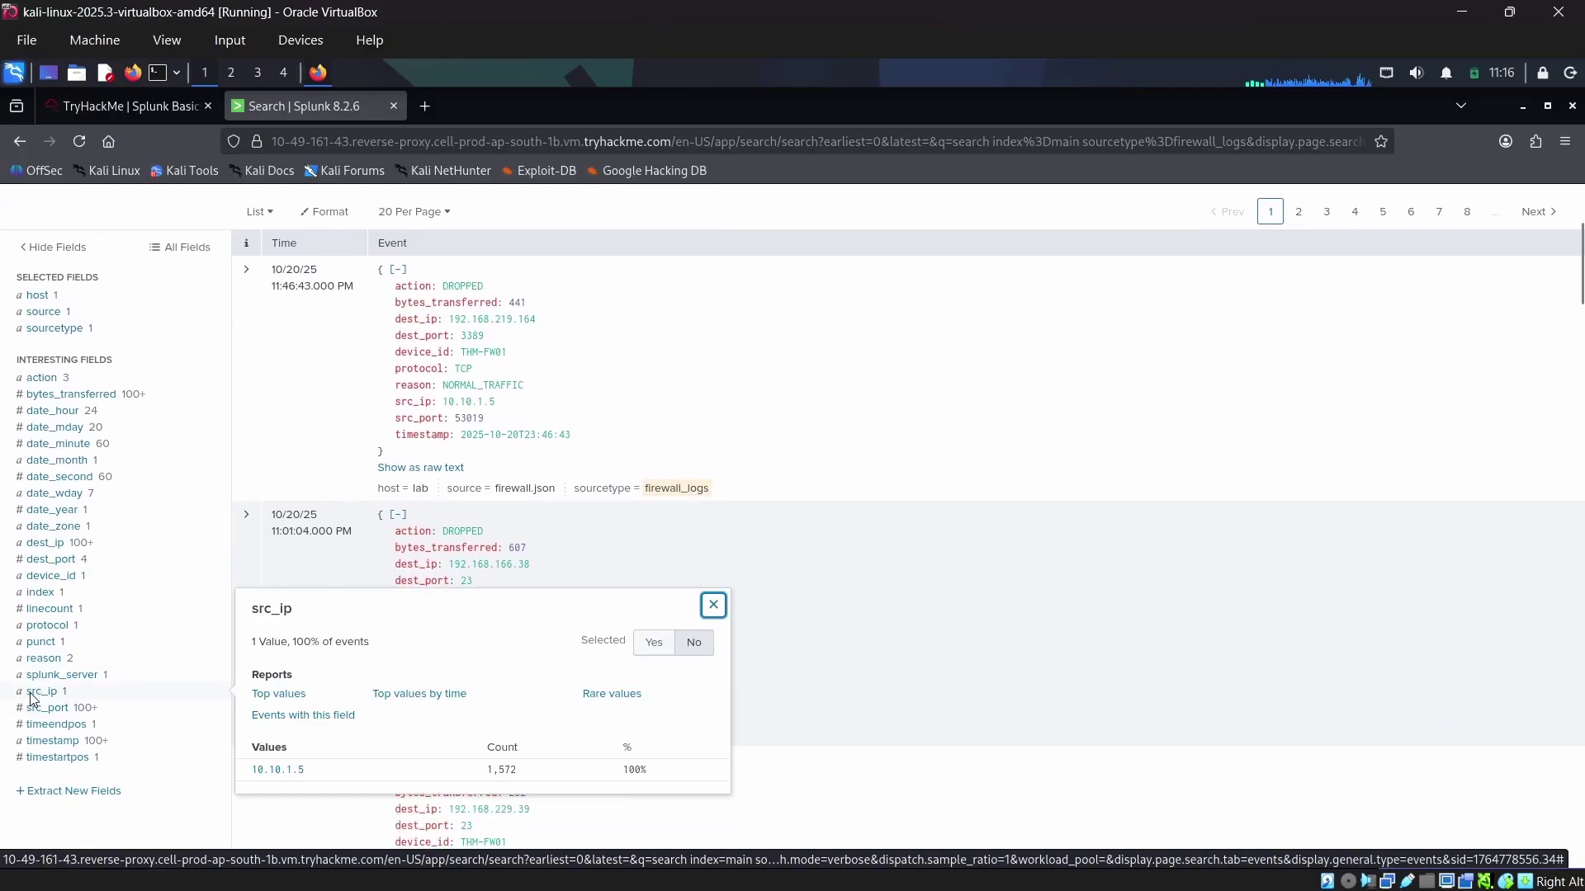
pyautogui.click(147, 121)
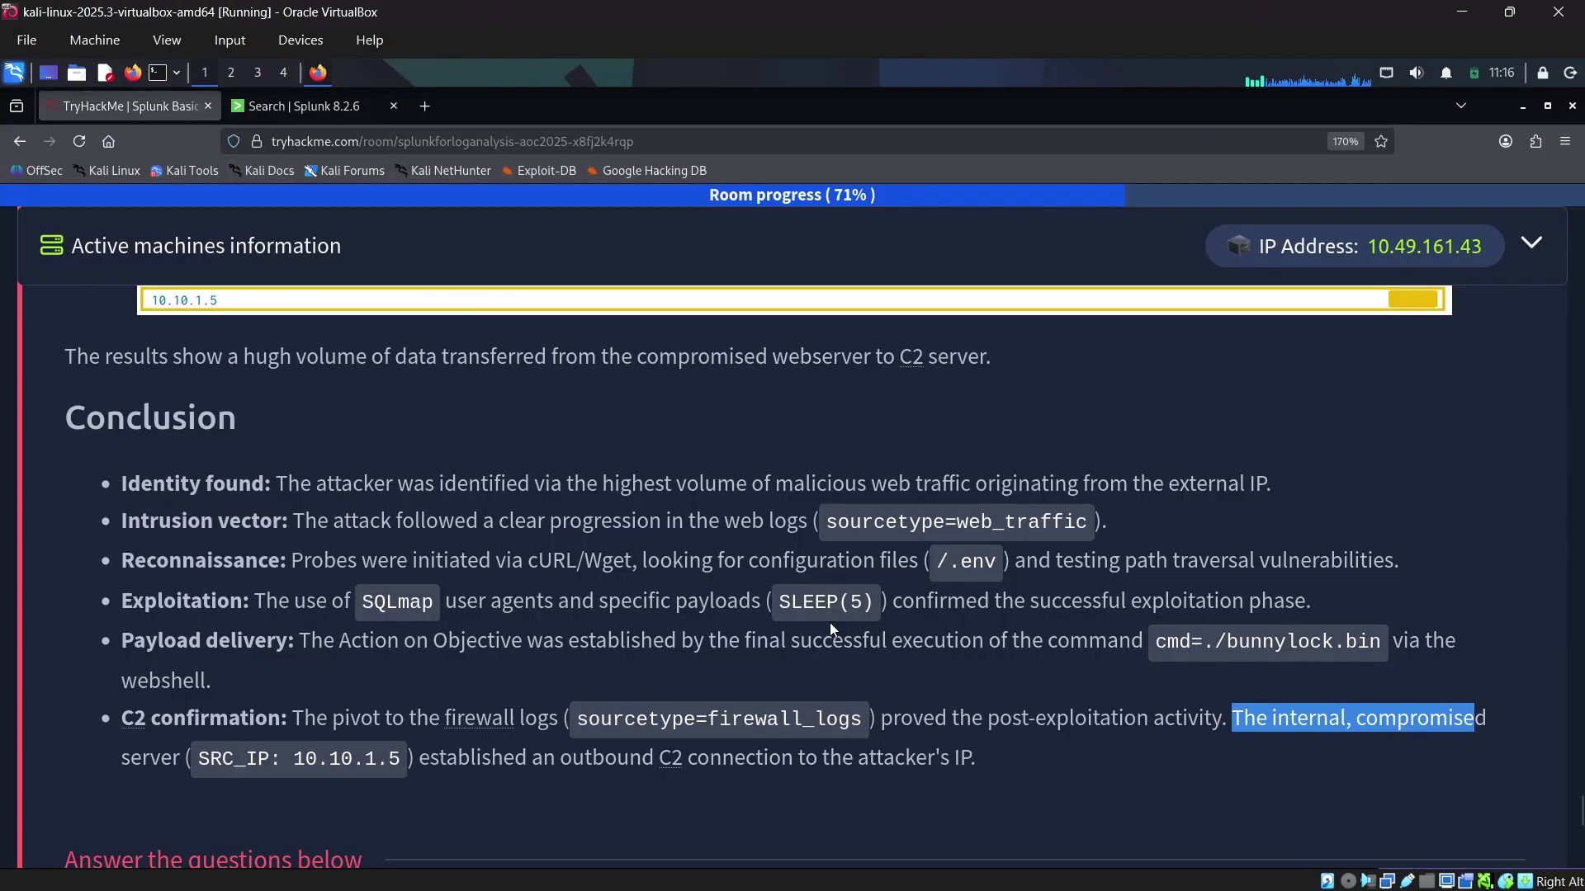
pyautogui.click(261, 109)
pyautogui.click(293, 776)
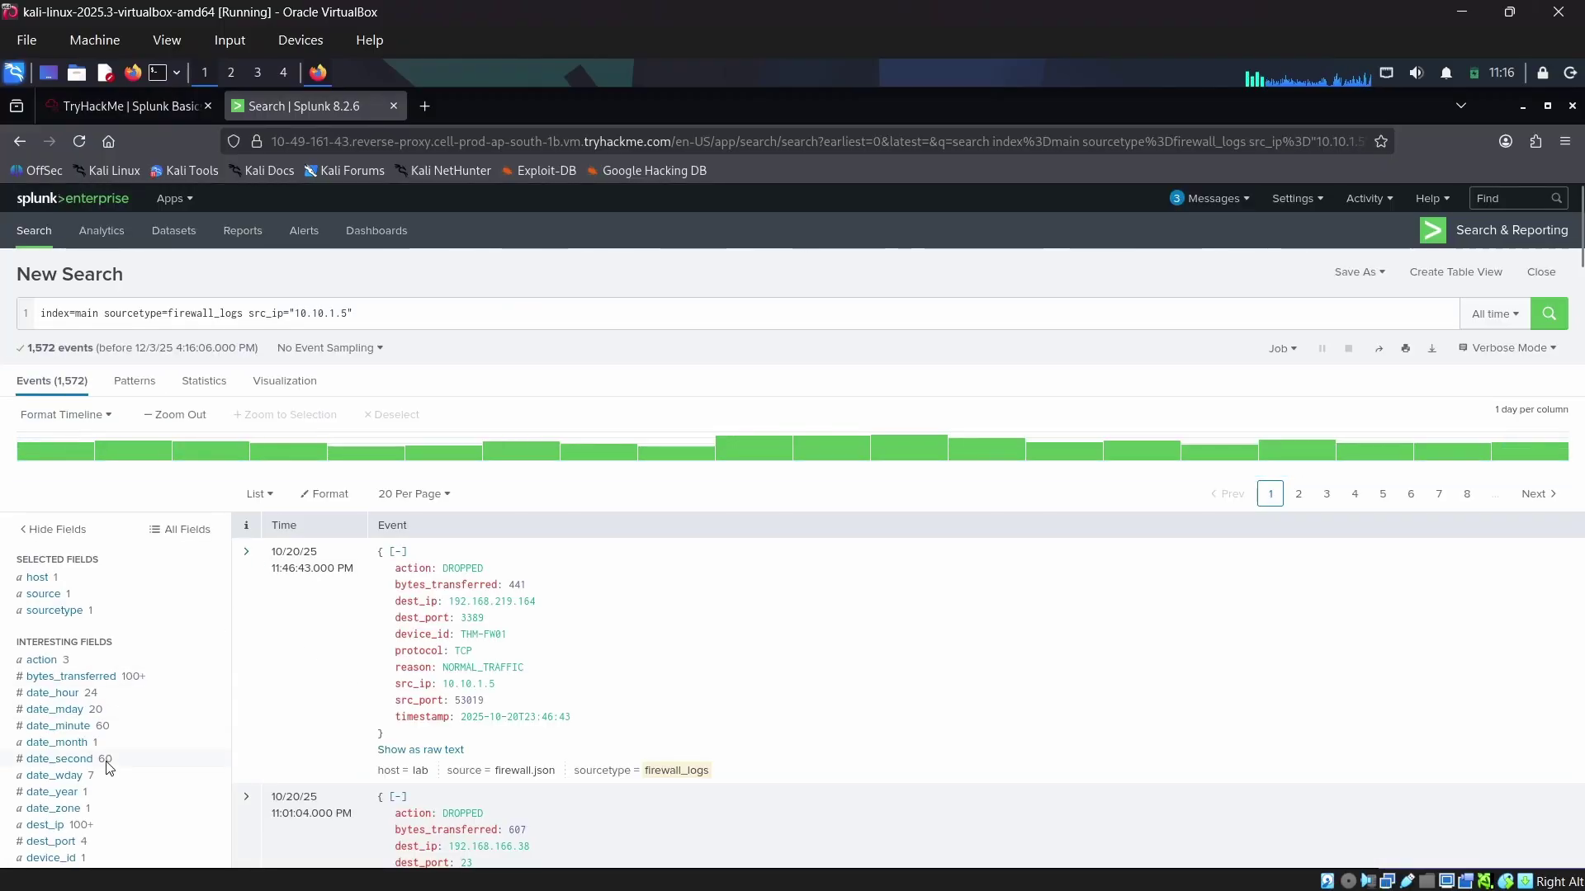
# Step: Examine the bytes_transferred field's statistics and top values for the filtered firewall events
pyautogui.click(86, 678)
pyautogui.scroll(-2, 285, 683)
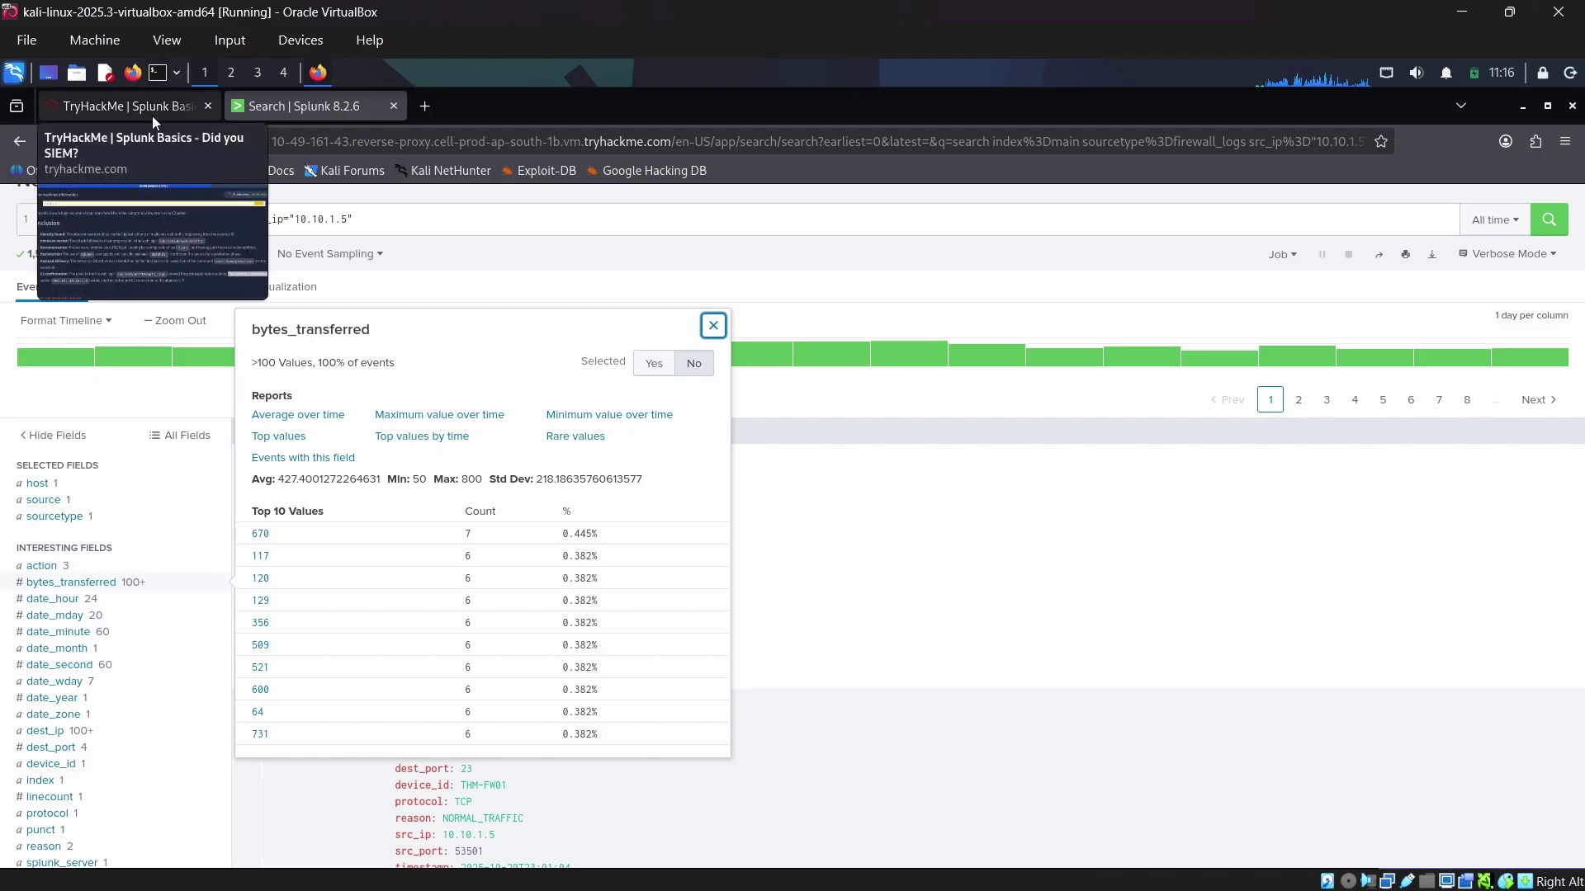
pyautogui.click(112, 586)
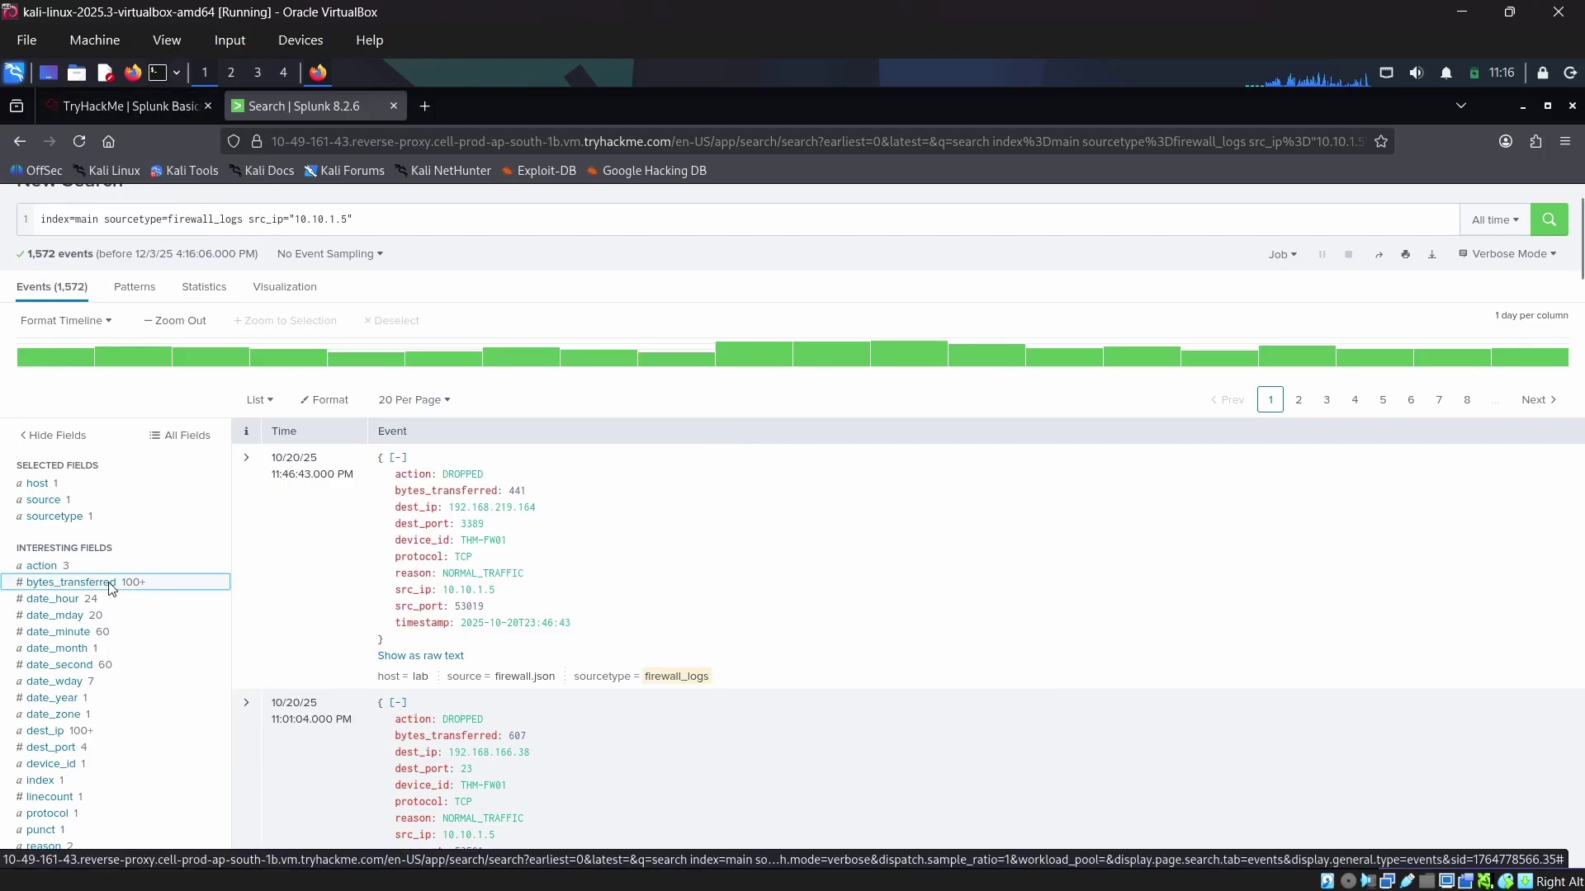
pyautogui.click(72, 586)
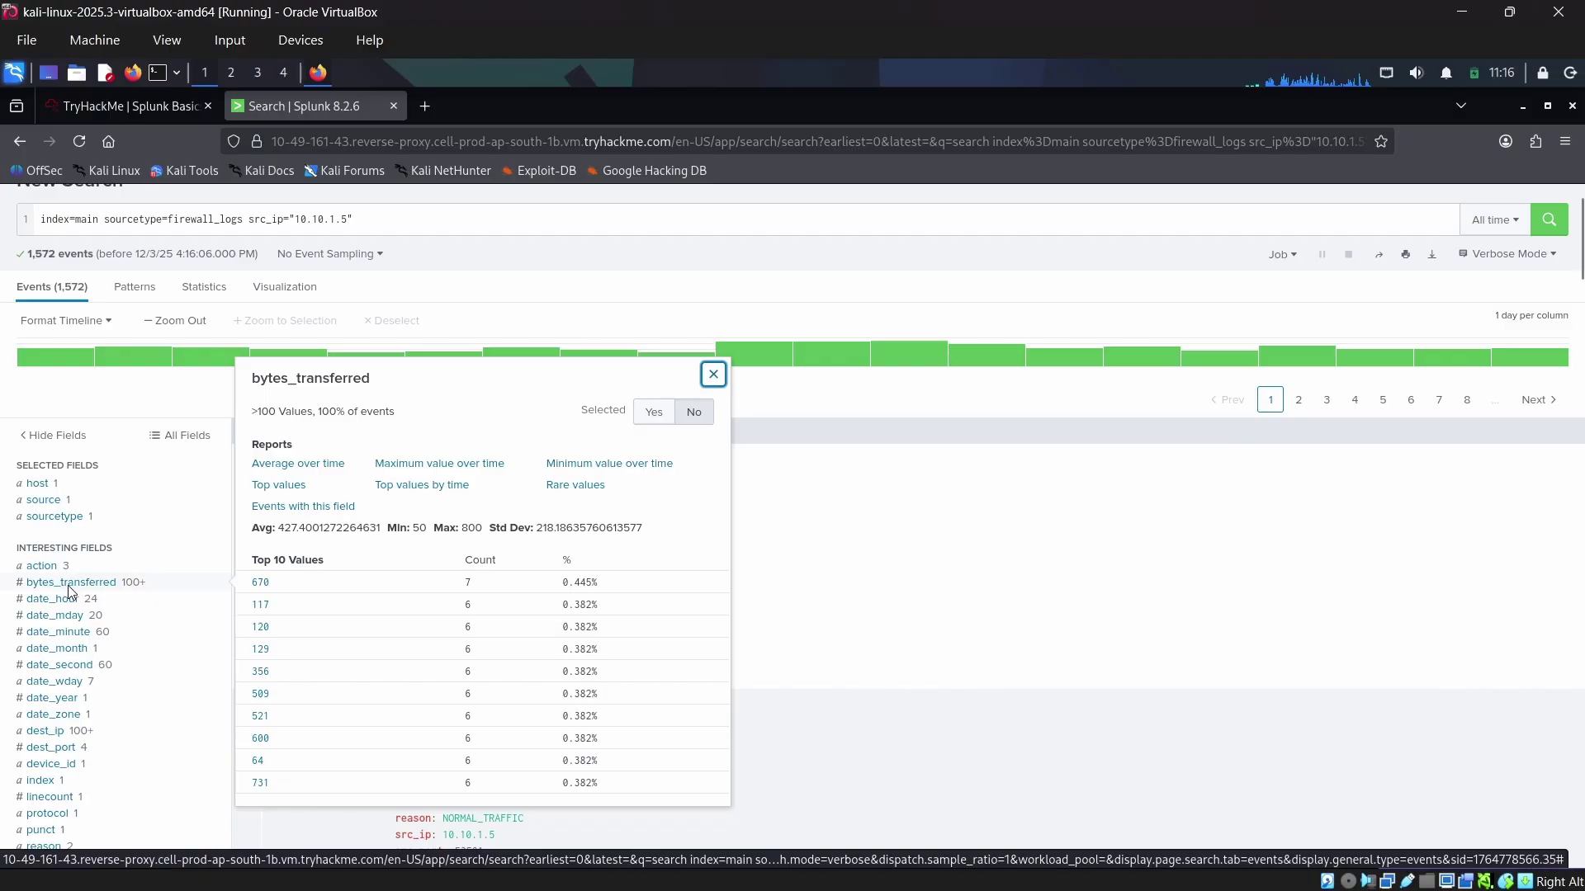
pyautogui.rightClick(72, 588)
pyautogui.click(169, 190)
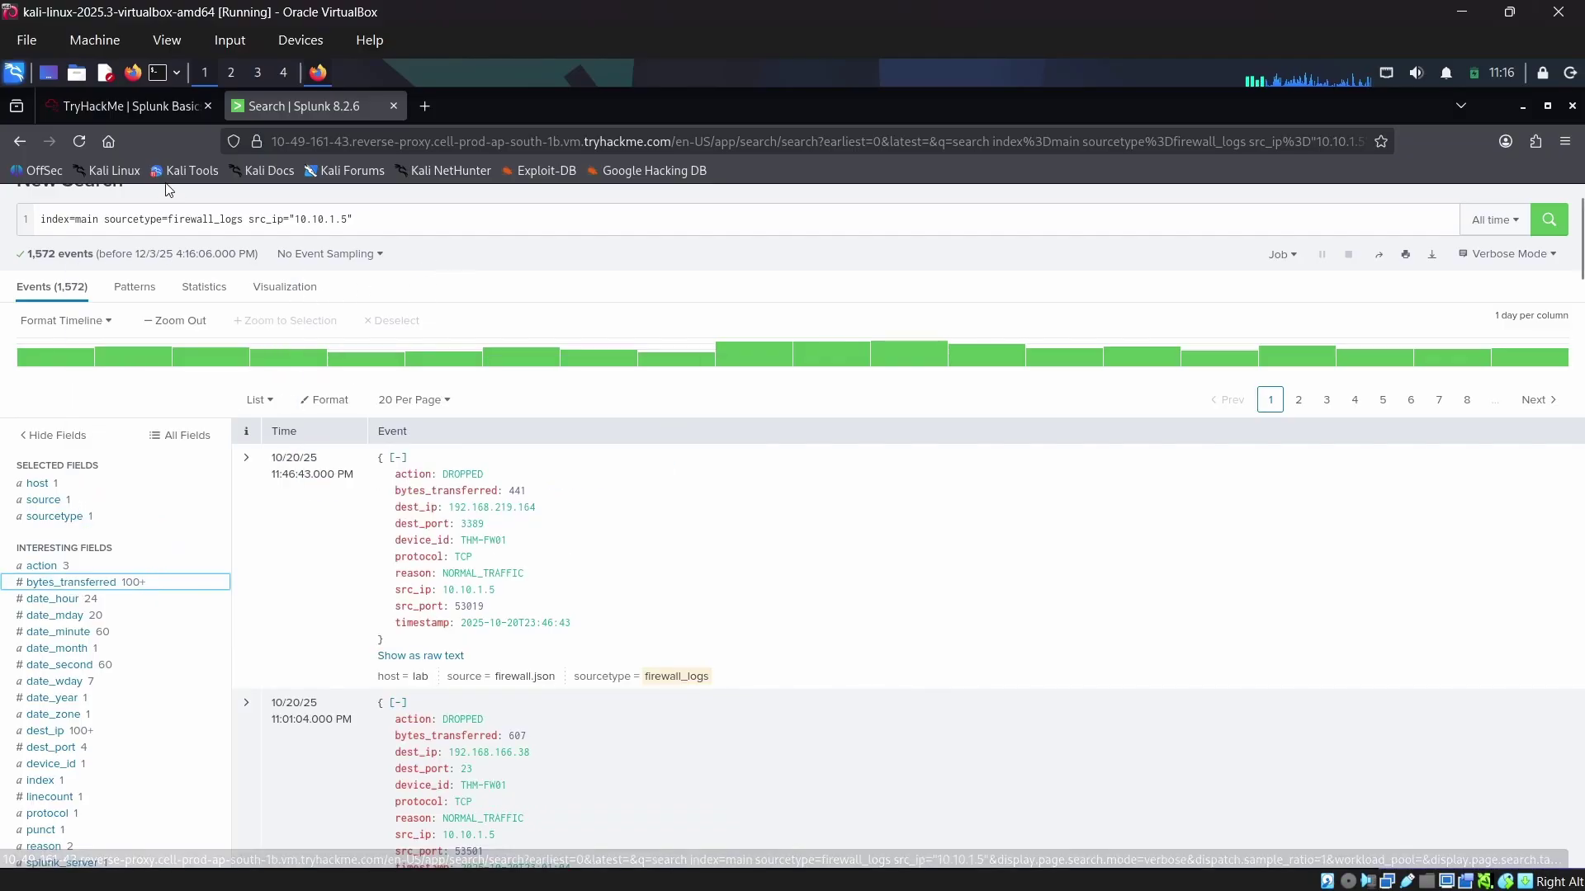
# Step: Switch to the TryHackMe room and look back through the walkthrough for how to sum the transferred bytes
pyautogui.click(141, 113)
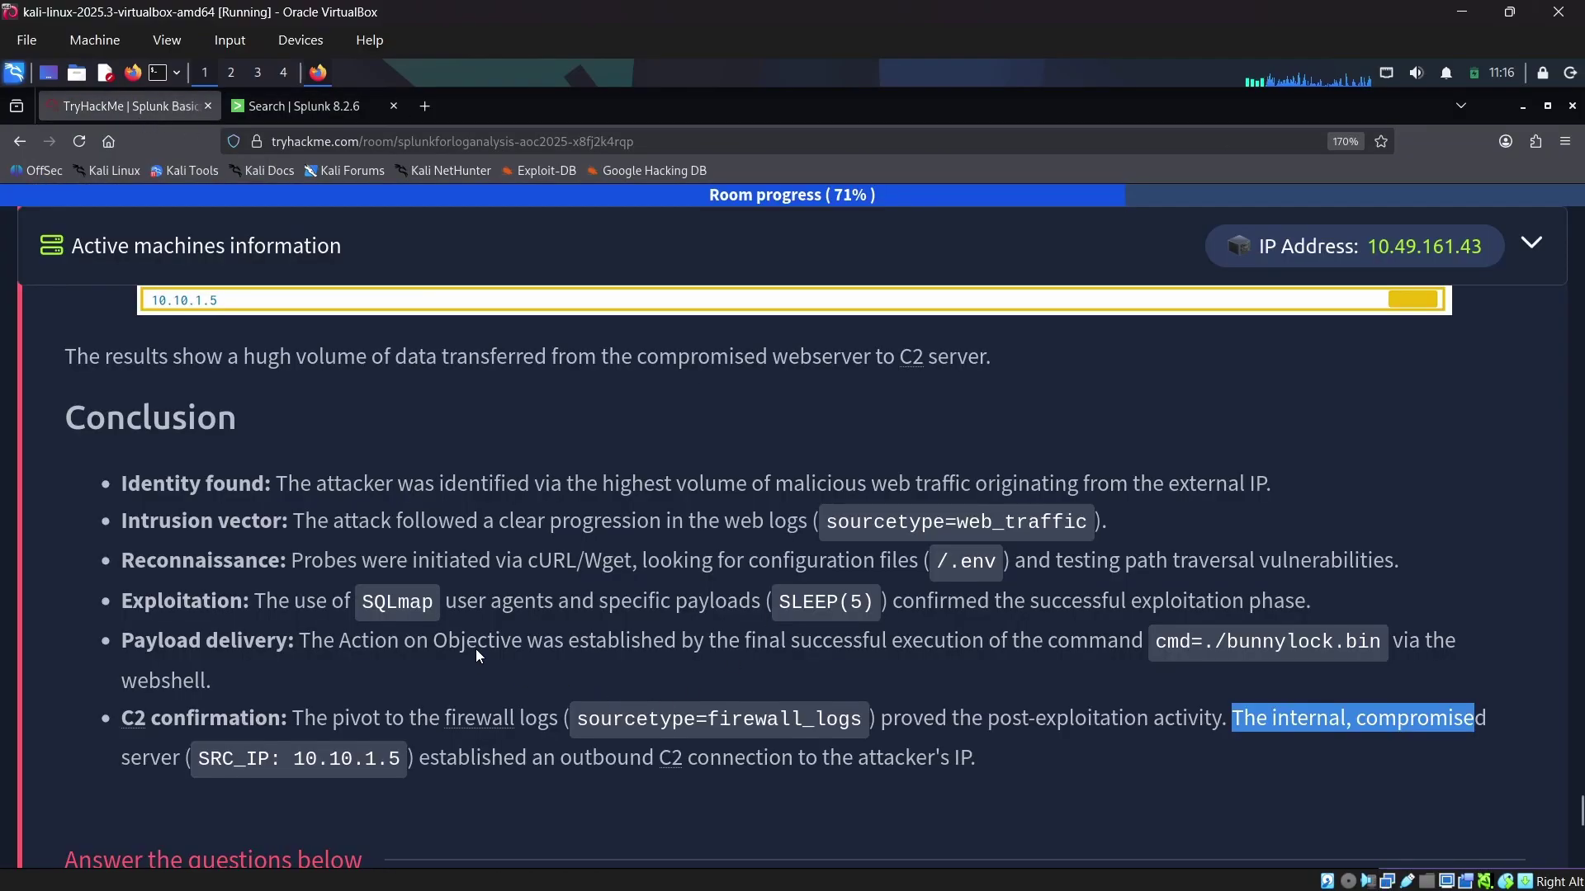
pyautogui.scroll(3, 537, 673)
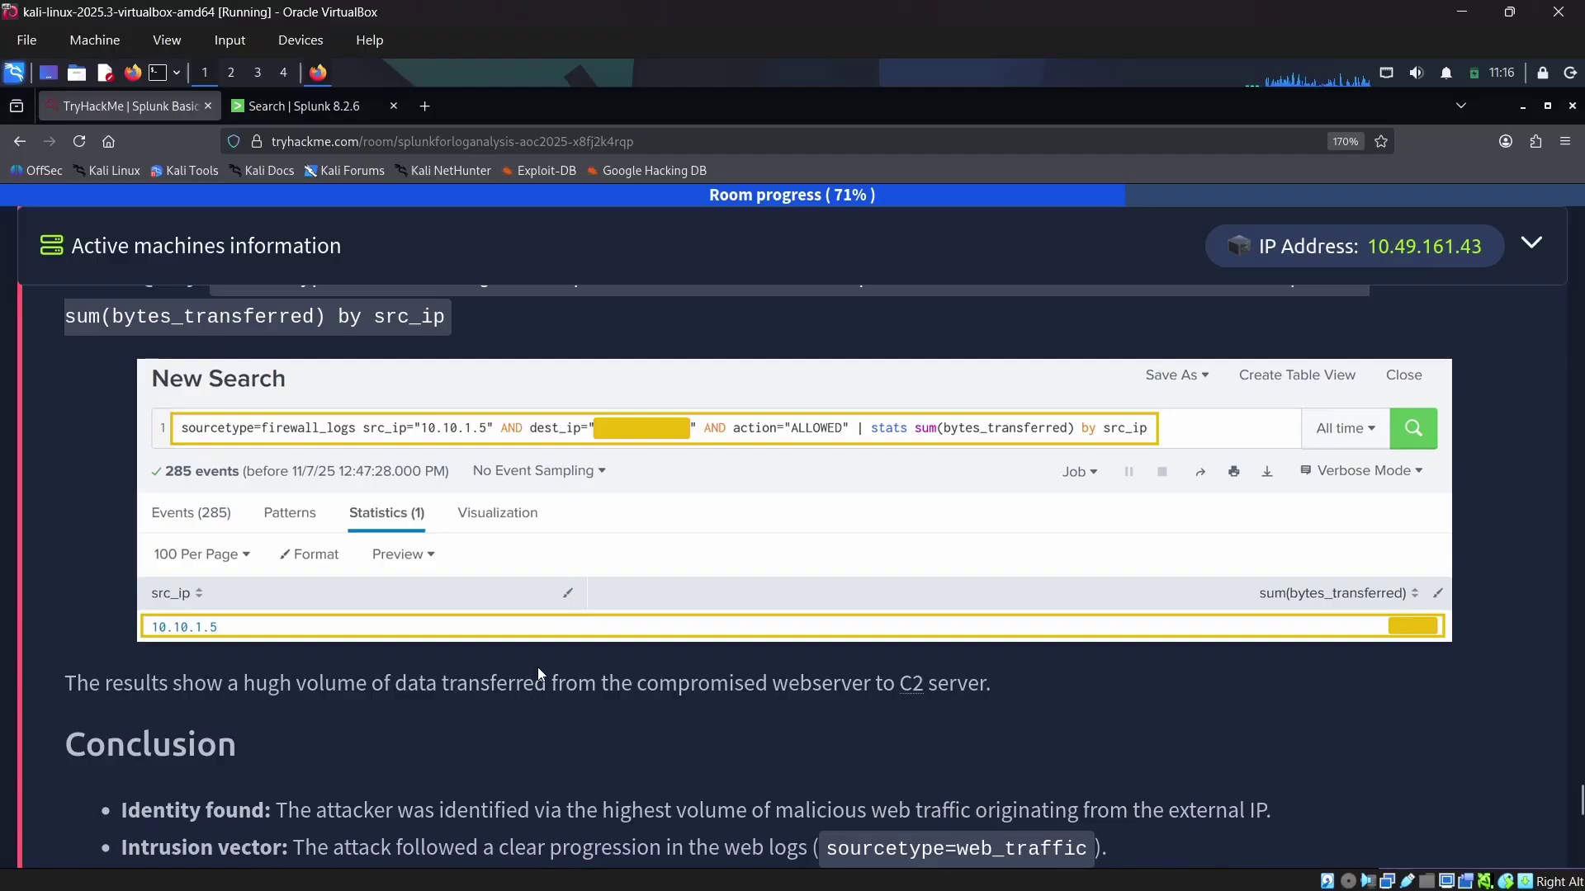
pyautogui.scroll(3, 537, 667)
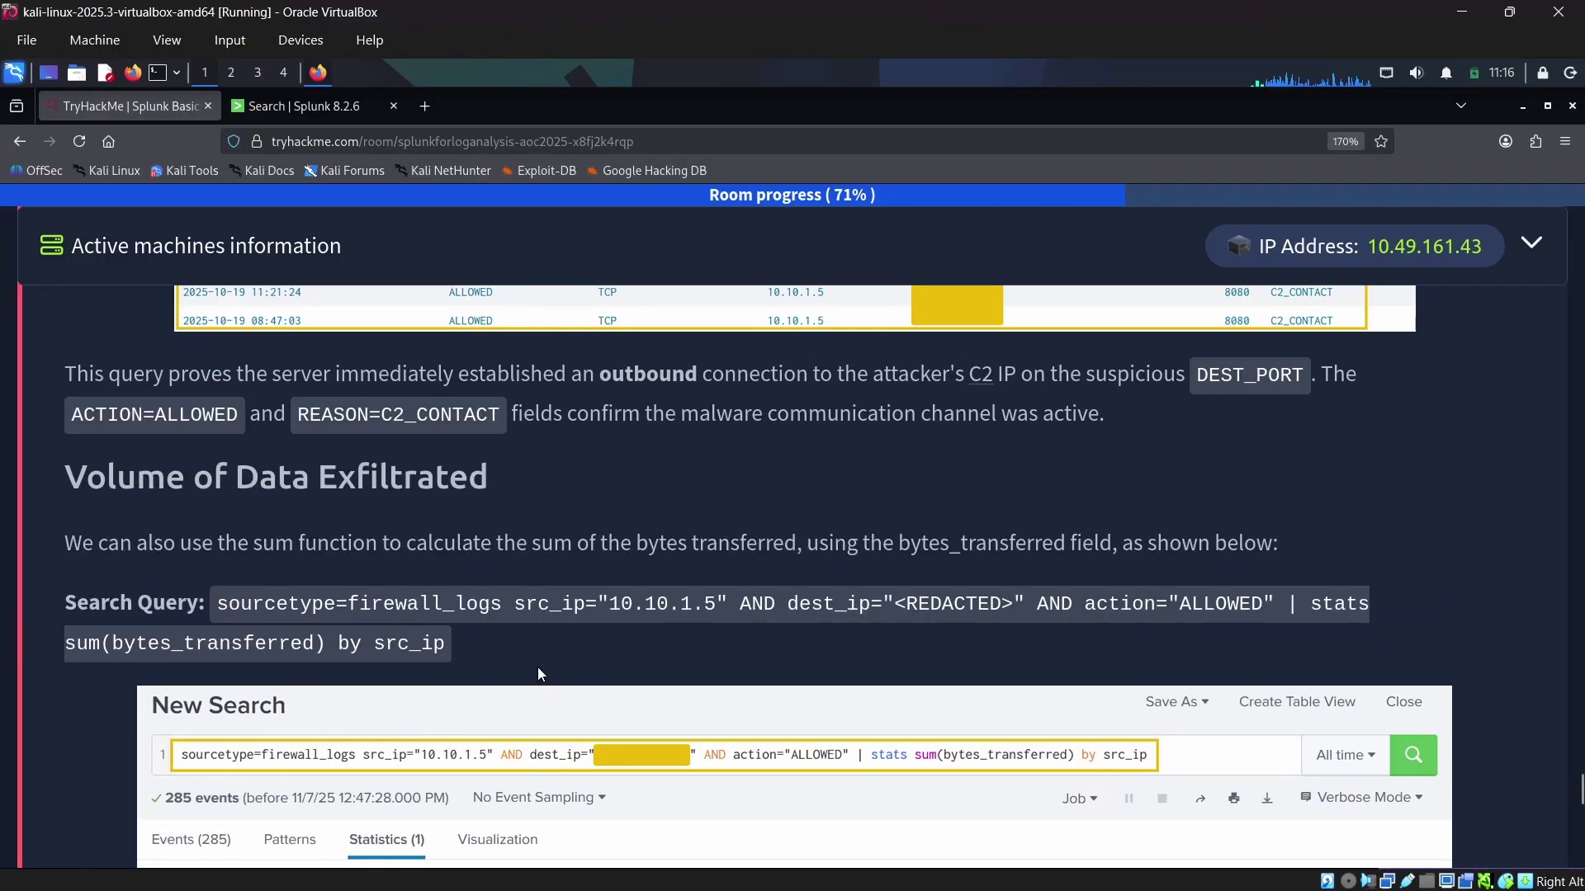
pyautogui.scroll(5, 537, 667)
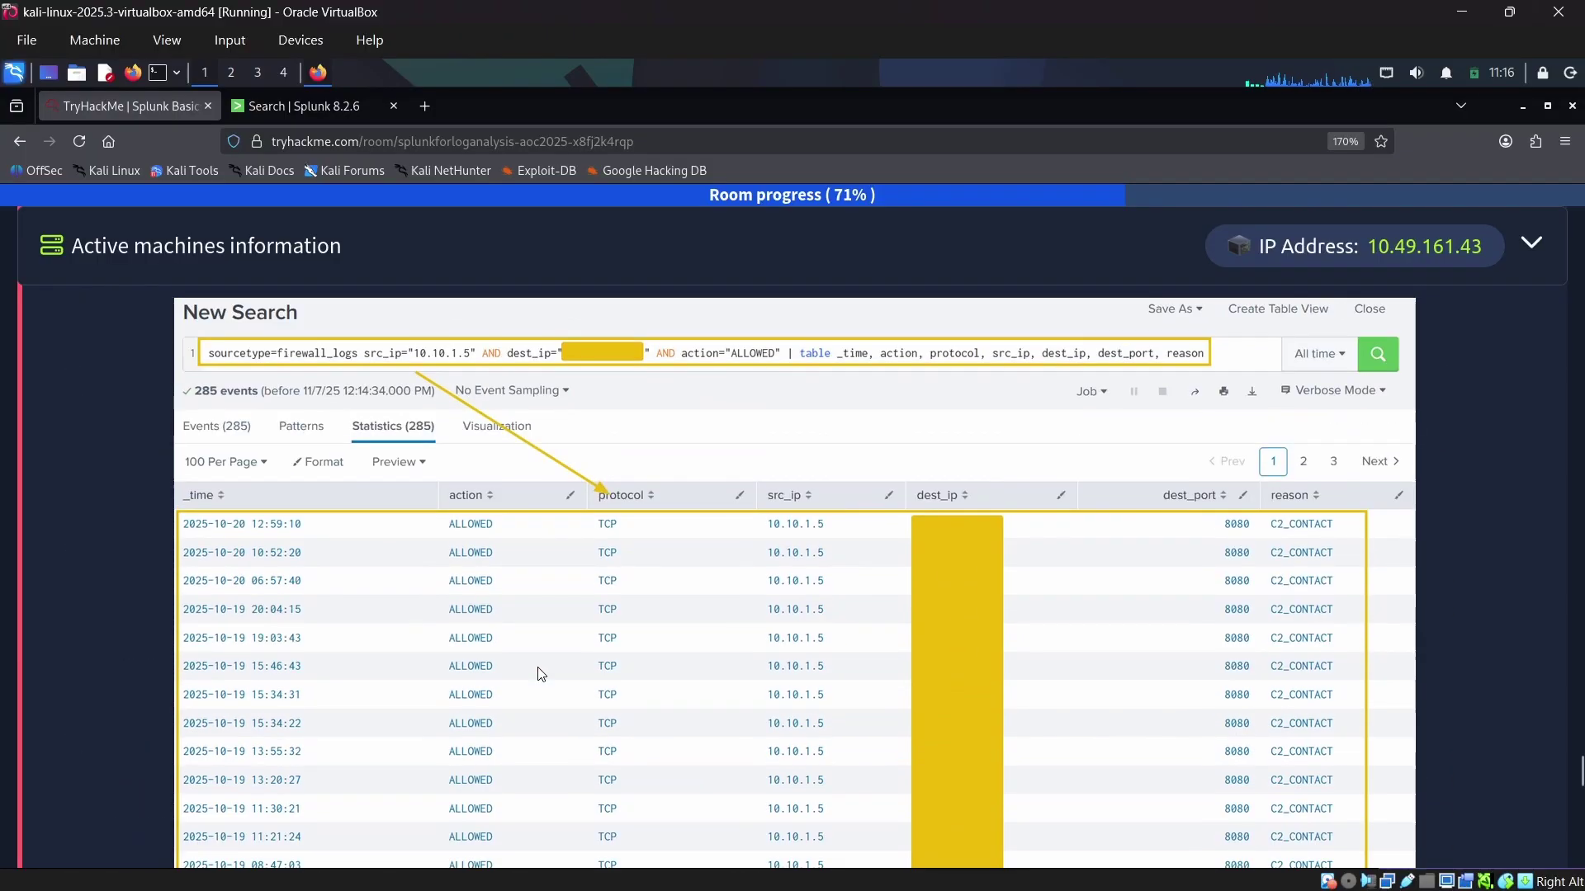
pyautogui.scroll(3, 541, 673)
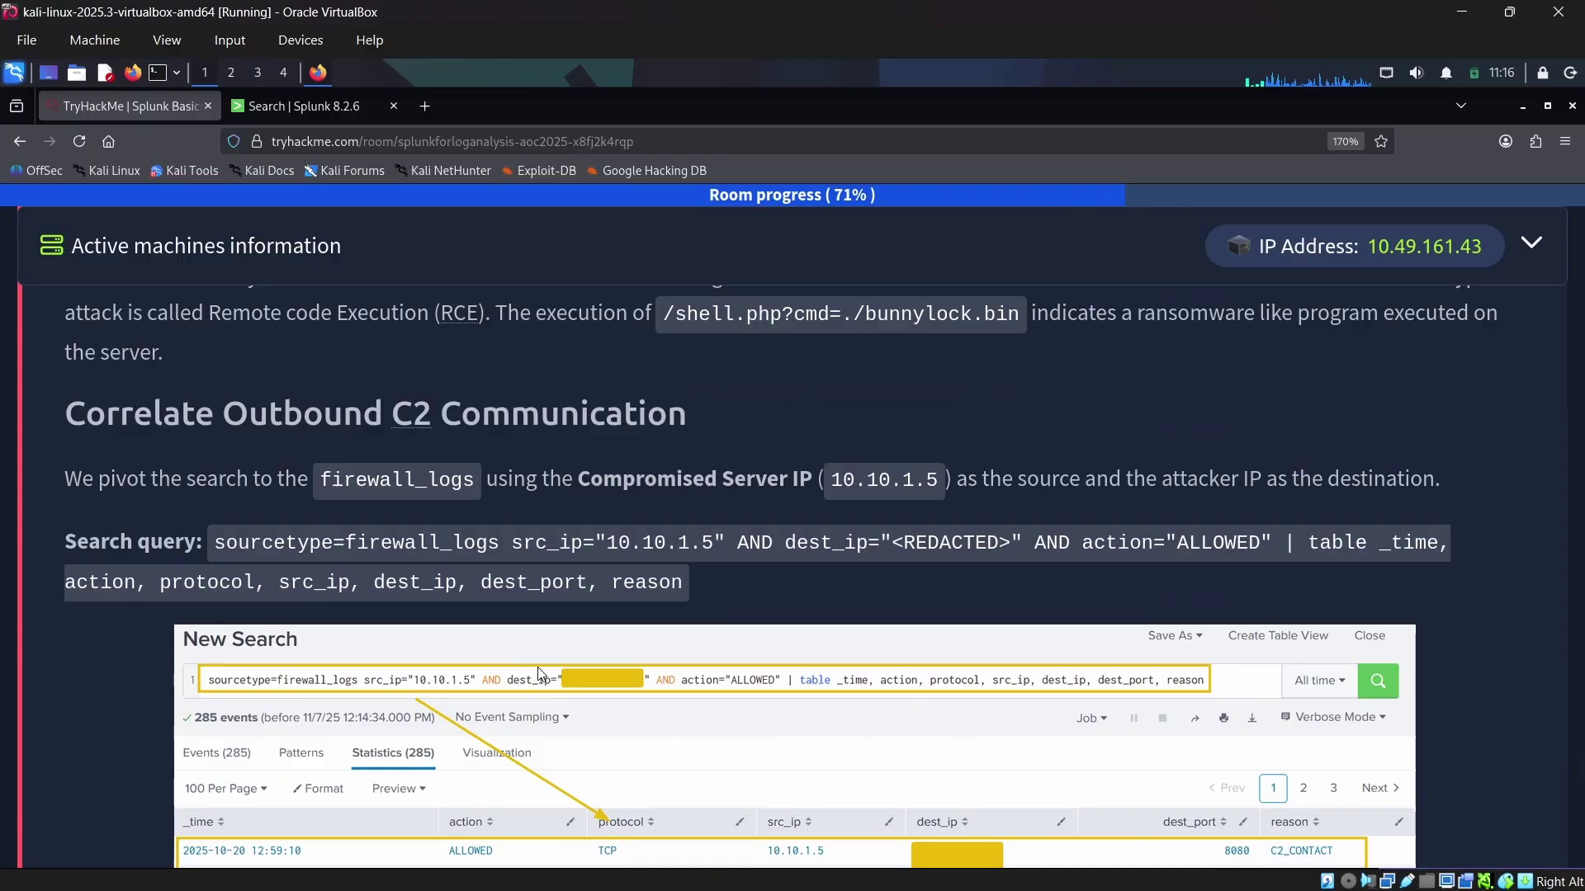
pyautogui.scroll(2, 537, 672)
pyautogui.scroll(5, 401, 594)
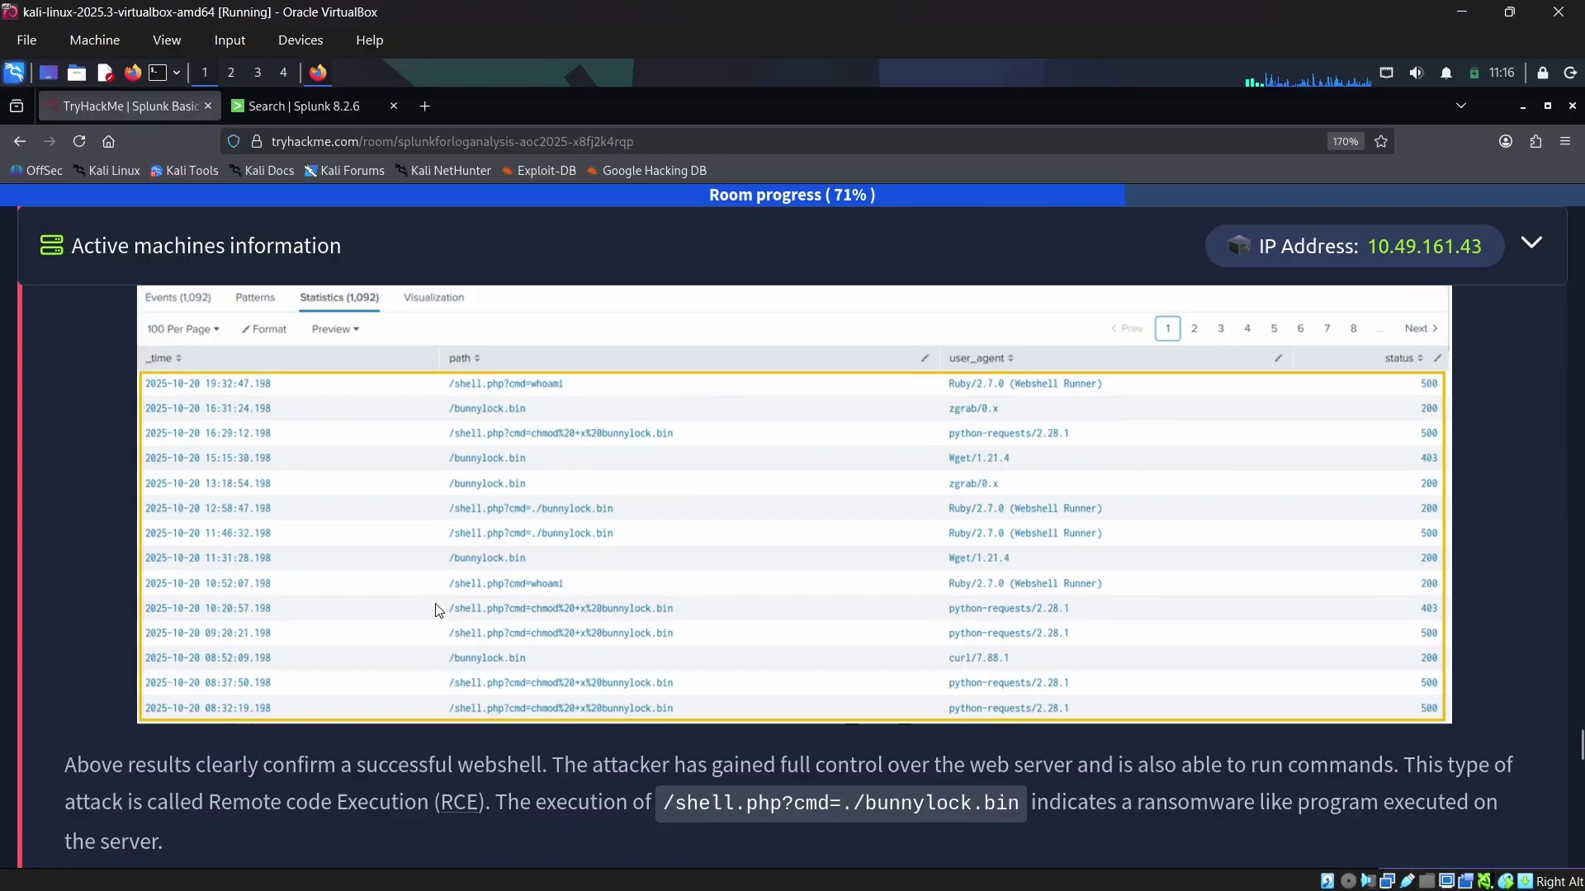
pyautogui.scroll(6, 437, 611)
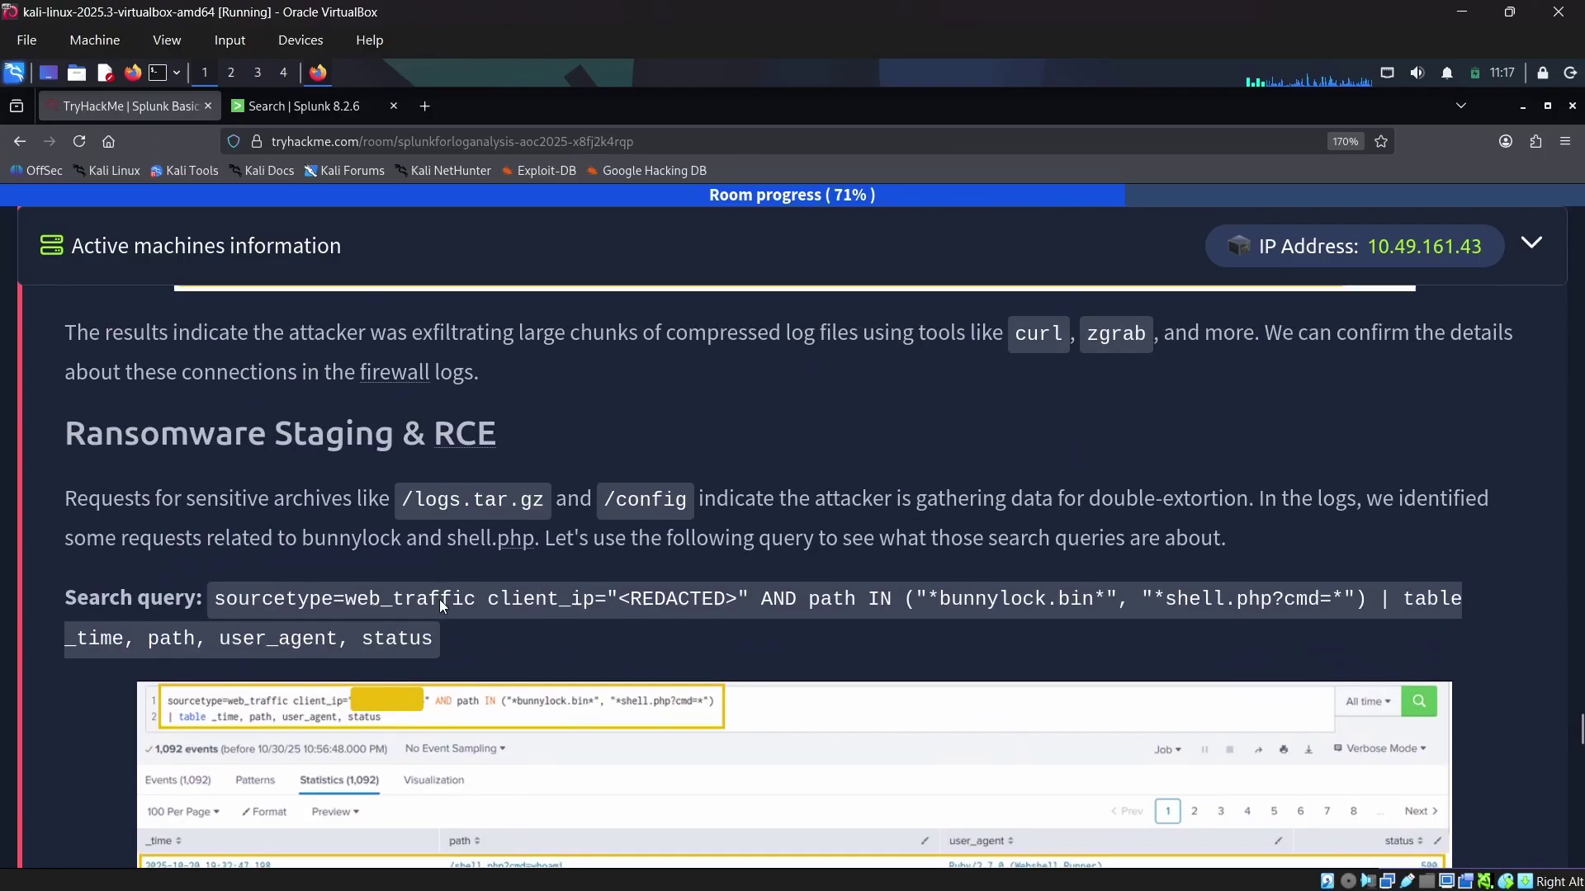
pyautogui.scroll(4, 443, 606)
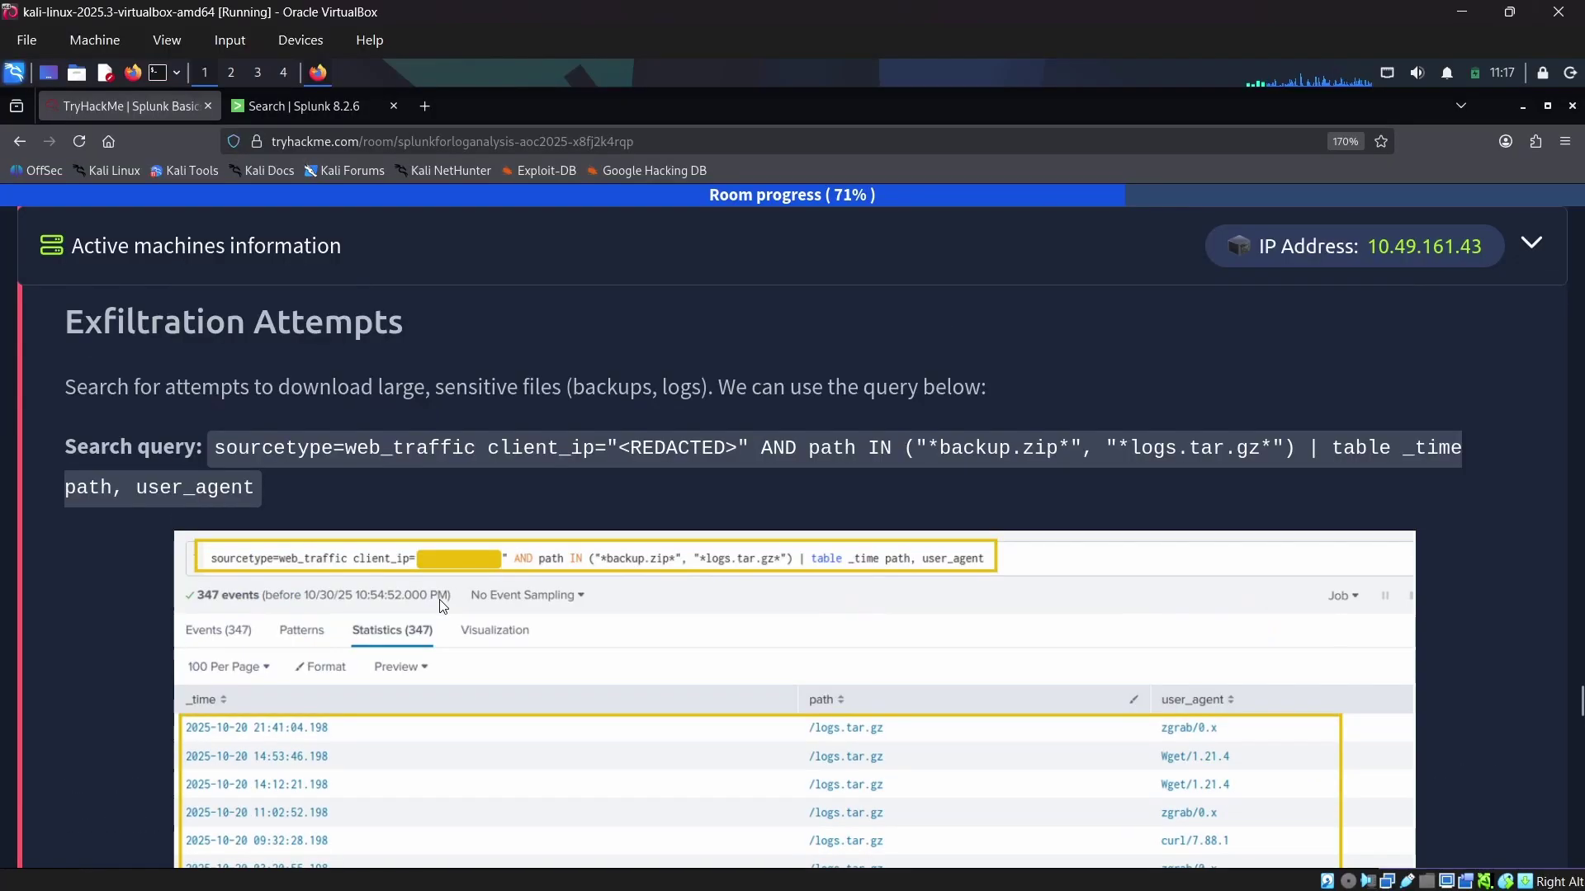
pyautogui.scroll(3, 449, 603)
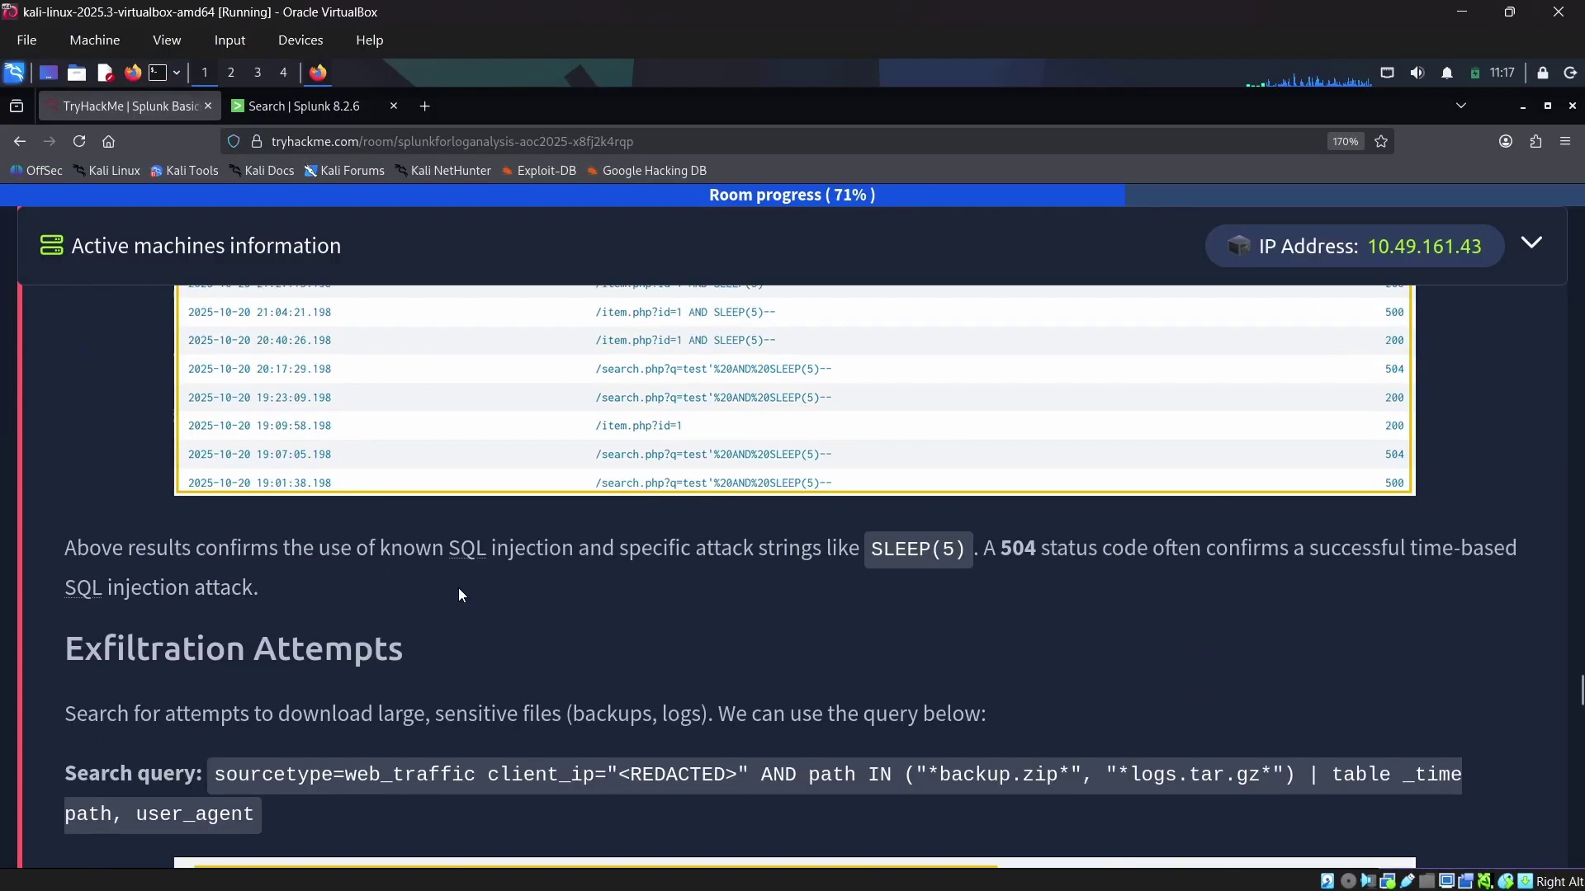
# Step: Search the room page for sum and read the sum function explanation under Volume of Data Exfiltrated
pyautogui.hotkey('ctrl', 'f')
pyautogui.write('sum')
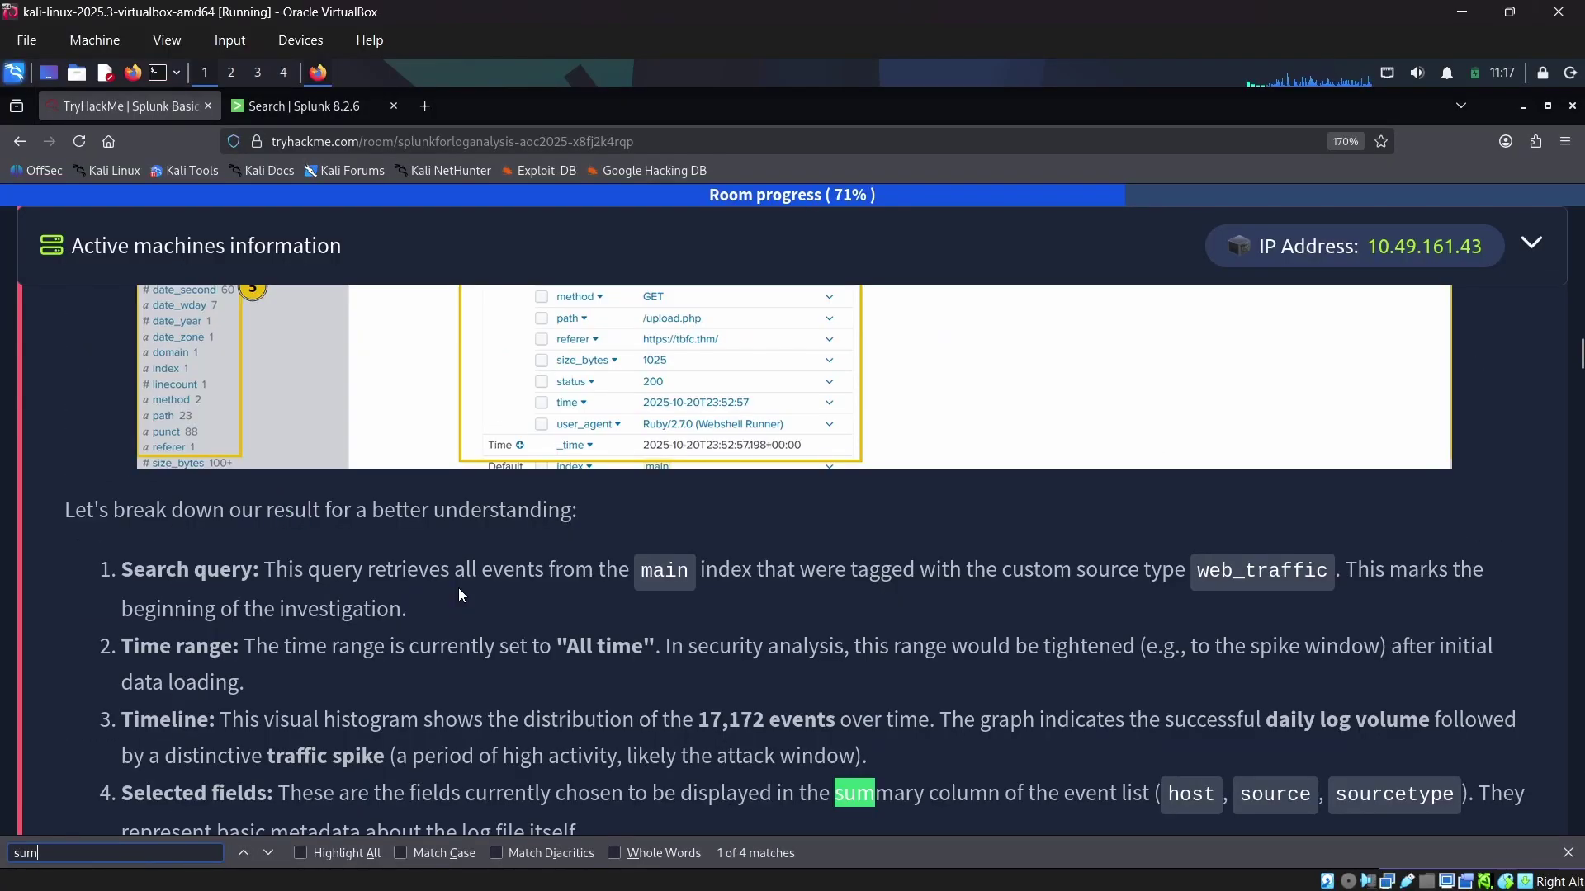
pyautogui.press('Return')
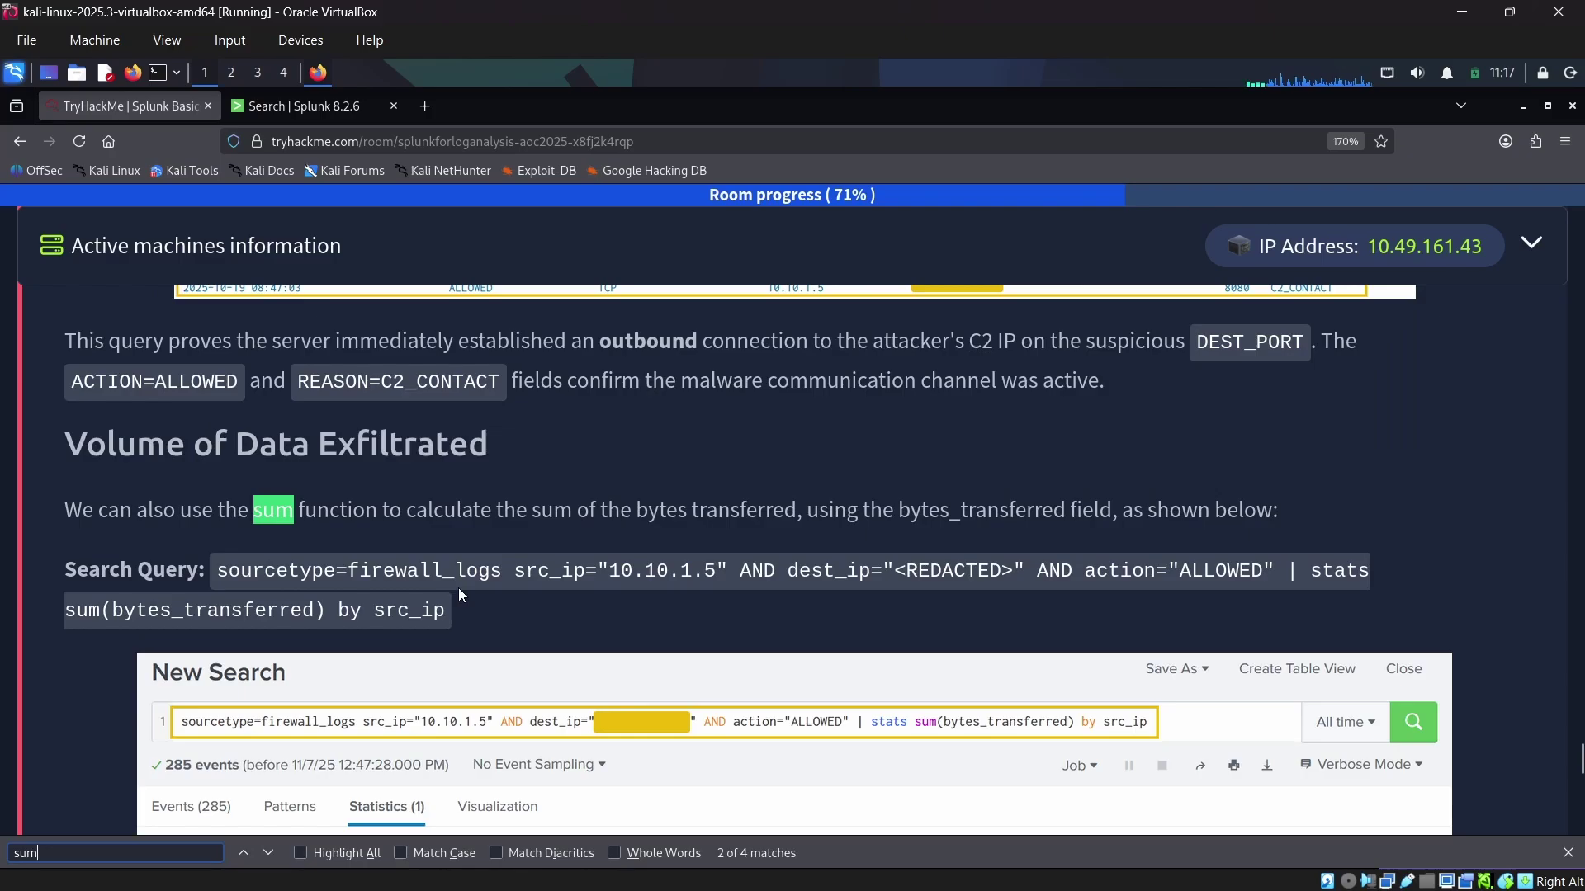
pyautogui.moveTo(66, 509); pyautogui.dragTo(1292, 507)
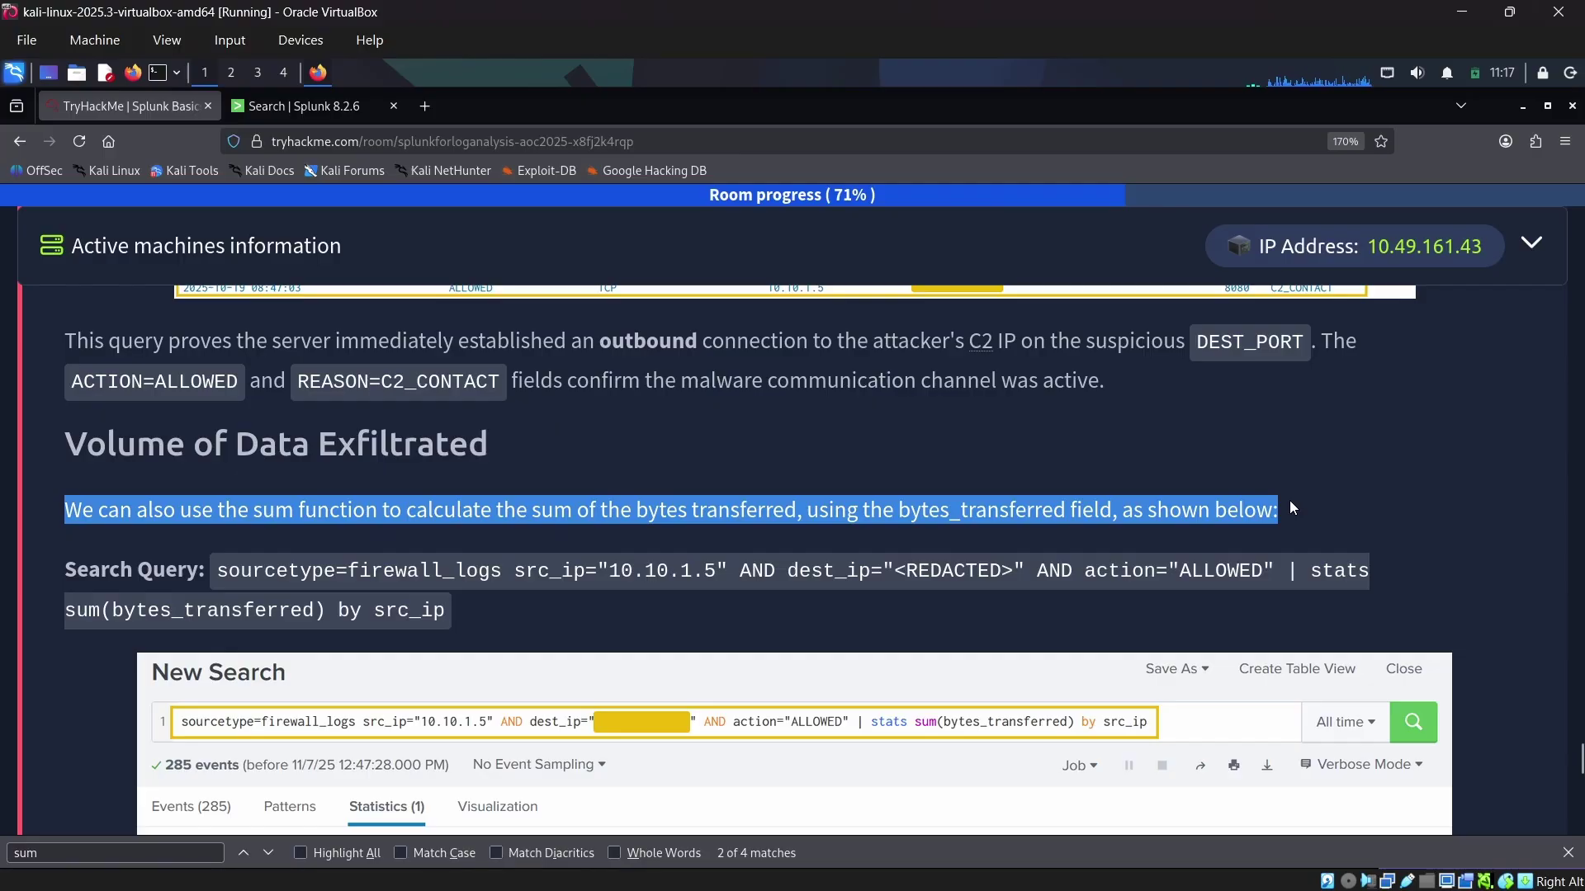
pyautogui.click(984, 568)
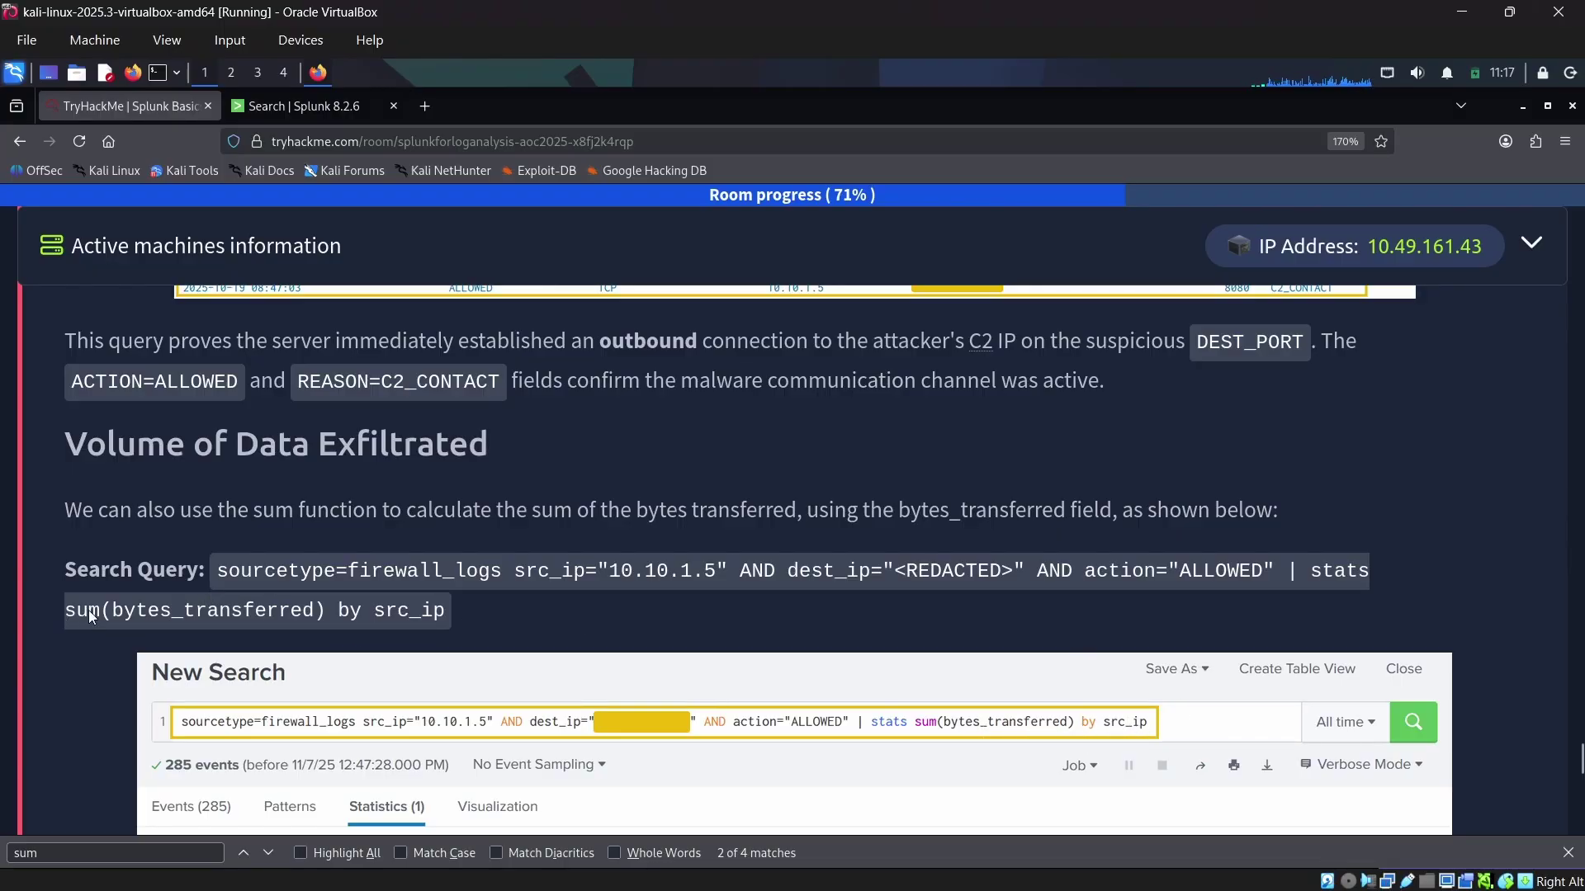
# Step: Copy sum(bytes_transferred) by src_ip from the walkthrough and run it in Splunk as a piped second line replacing the src_ip filter
pyautogui.moveTo(91, 618); pyautogui.dragTo(444, 617)
pyautogui.hotkey('ctrl', 'c')
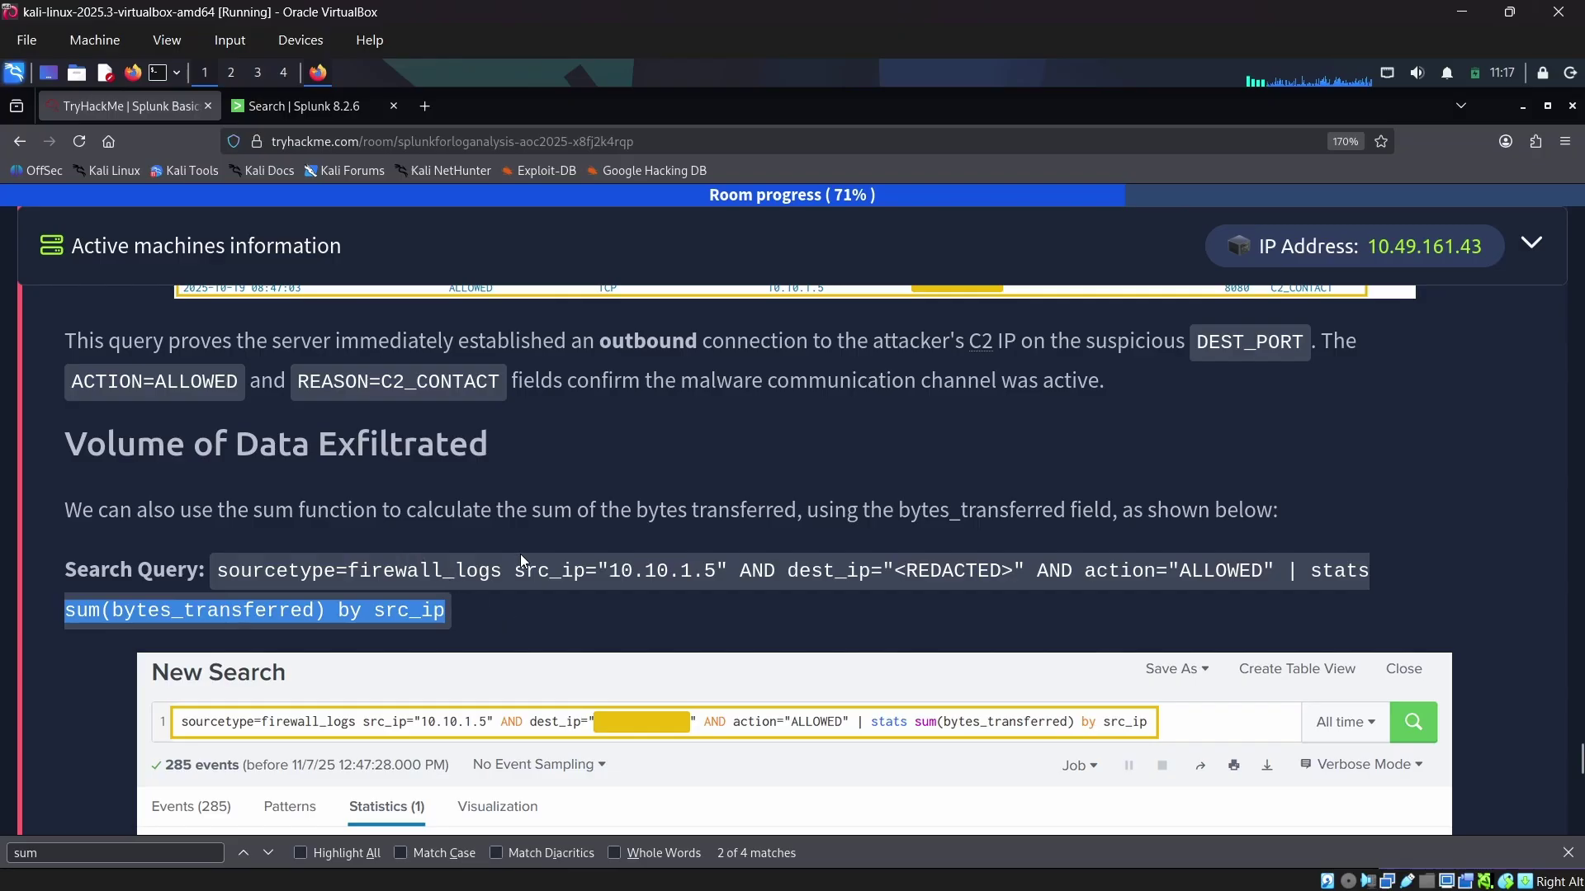
pyautogui.scroll(-5, 520, 553)
pyautogui.click(375, 108)
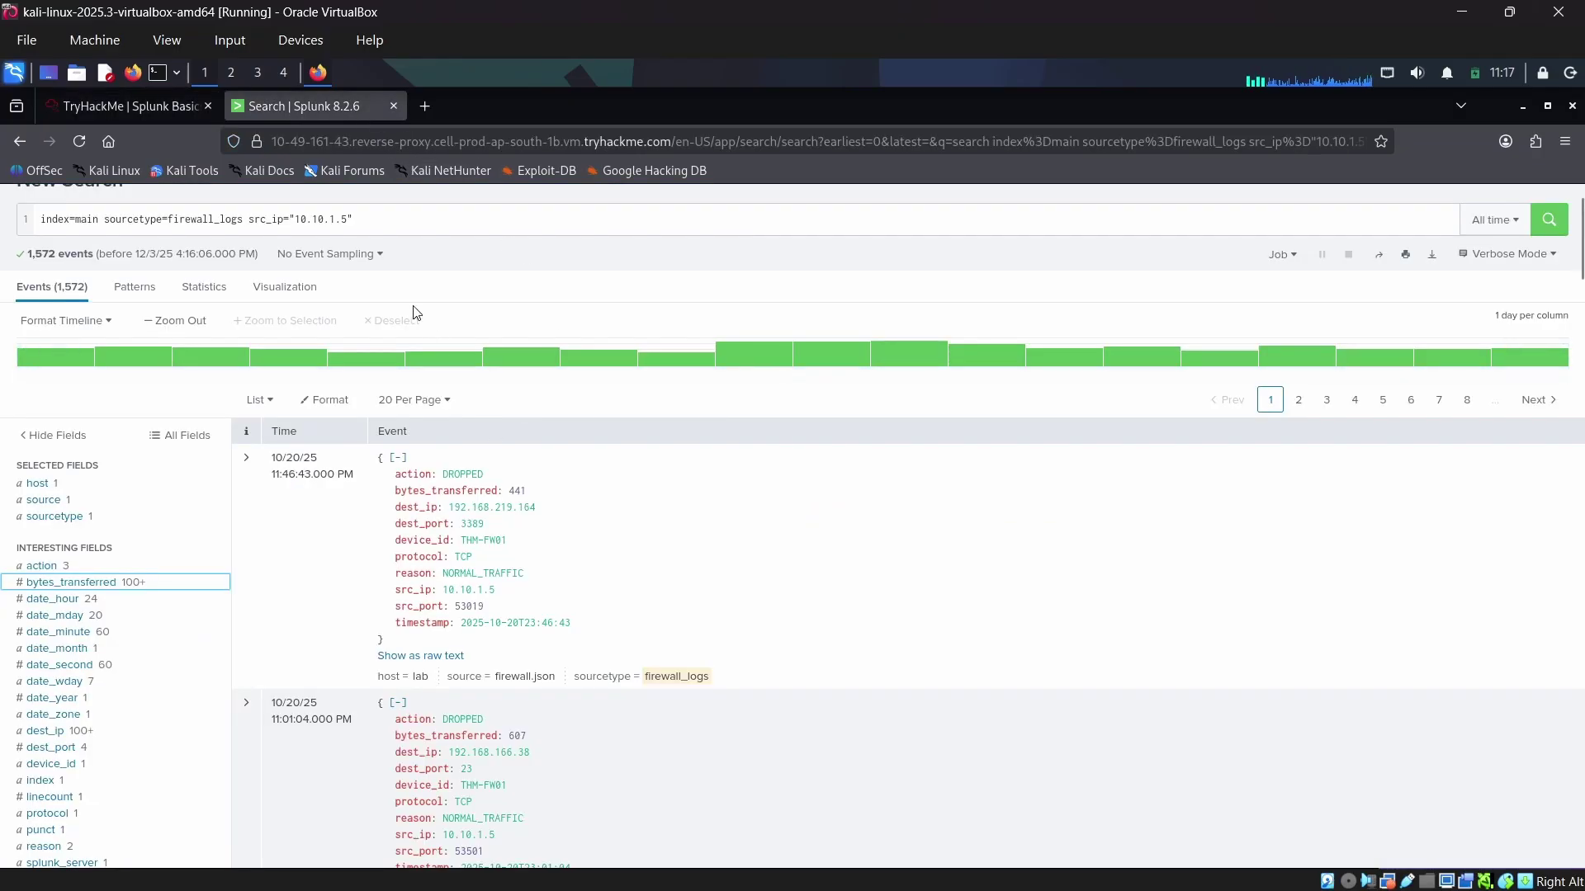
pyautogui.scroll(2, 417, 312)
pyautogui.moveTo(382, 313); pyautogui.dragTo(251, 320)
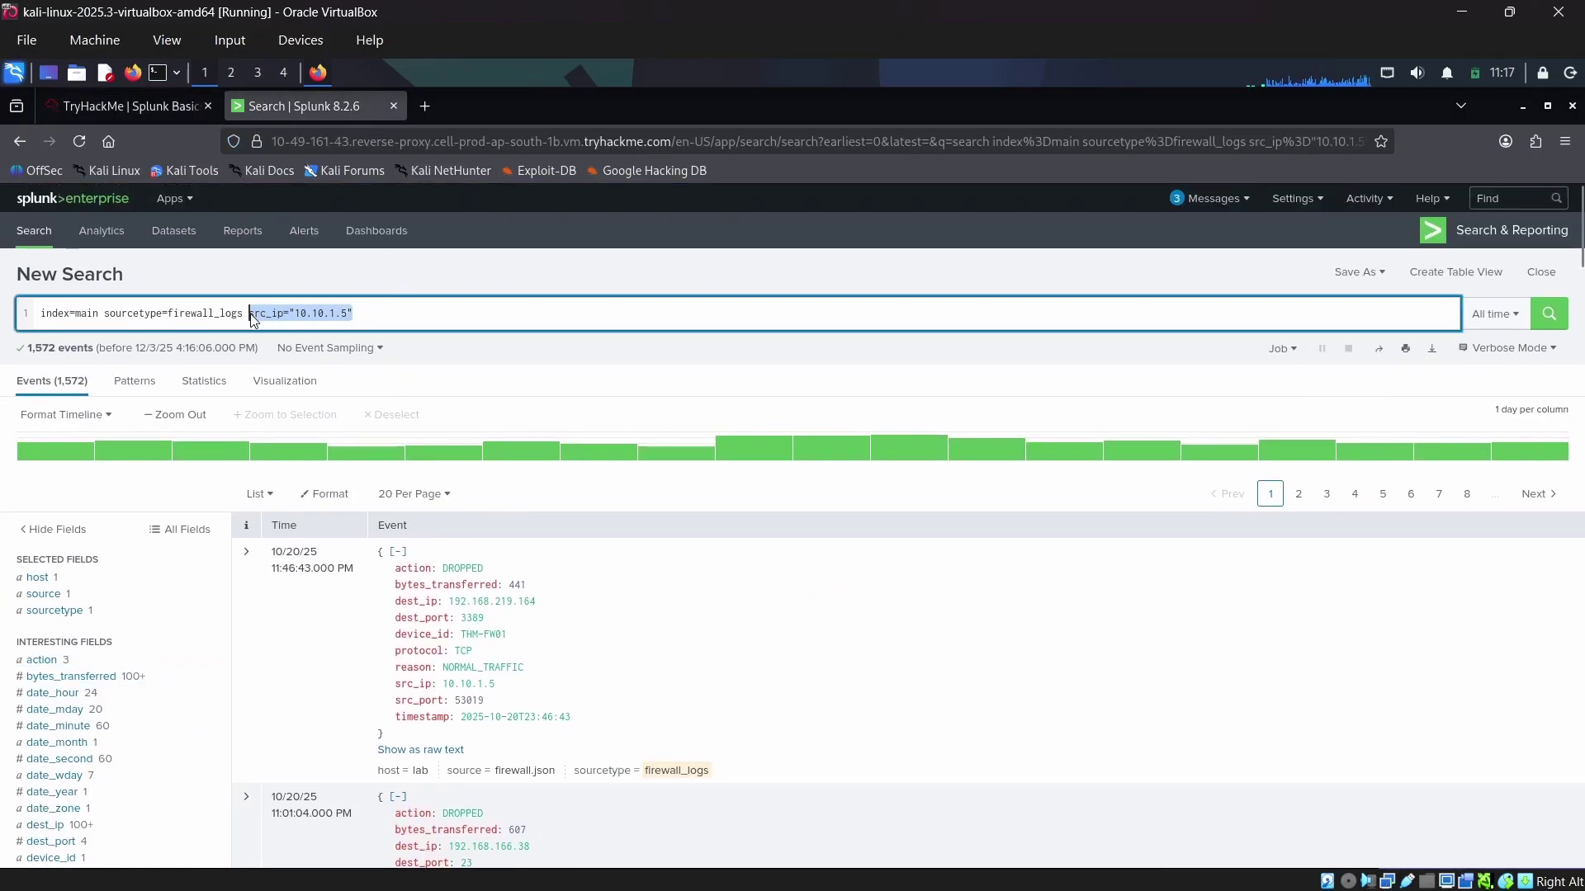
pyautogui.press('BackSpace')
pyautogui.hotkey('shift', 'Return')
pyautogui.write('|')
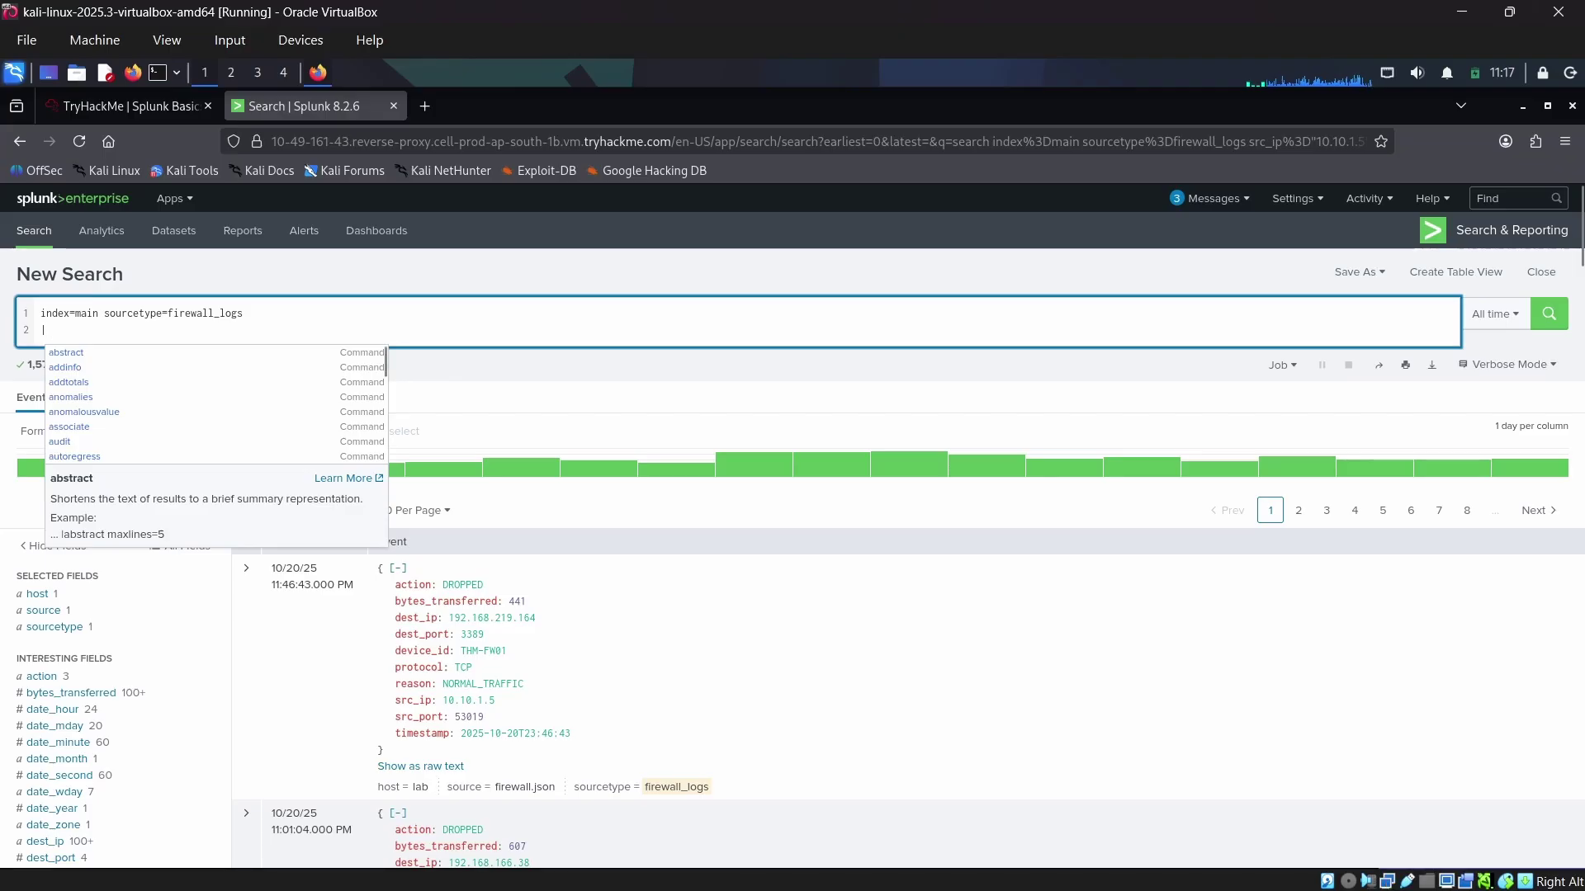
pyautogui.hotkey('ctrl', 'v')
pyautogui.press('Return')
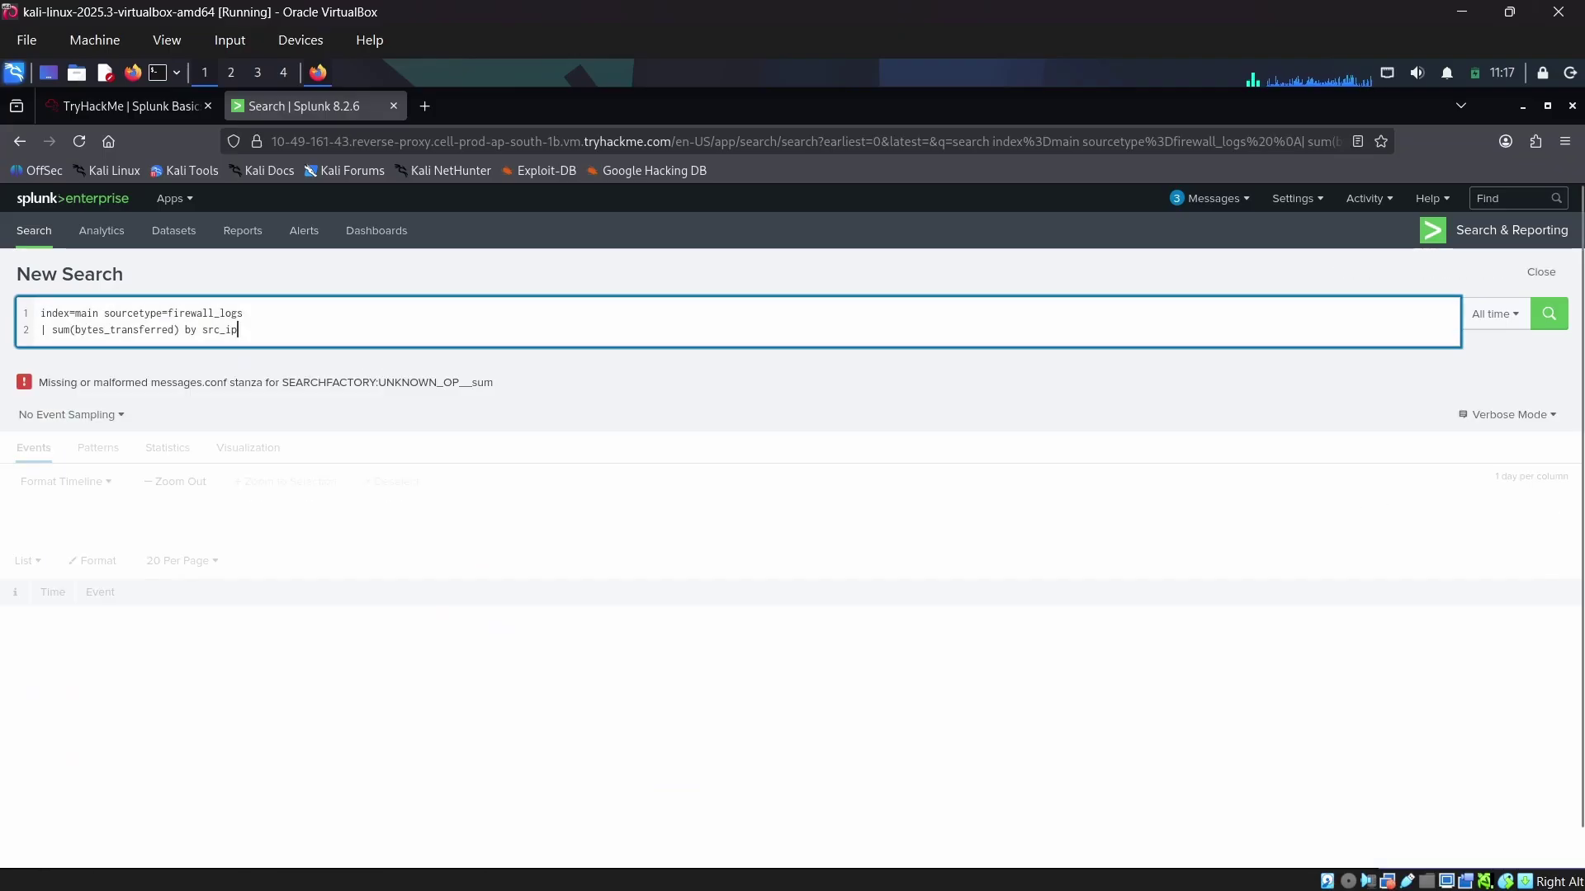
# Step: Return to the TryHackMe room and select the complete example search query under Volume of Data Exfiltrated
pyautogui.click(248, 334)
pyautogui.click(177, 105)
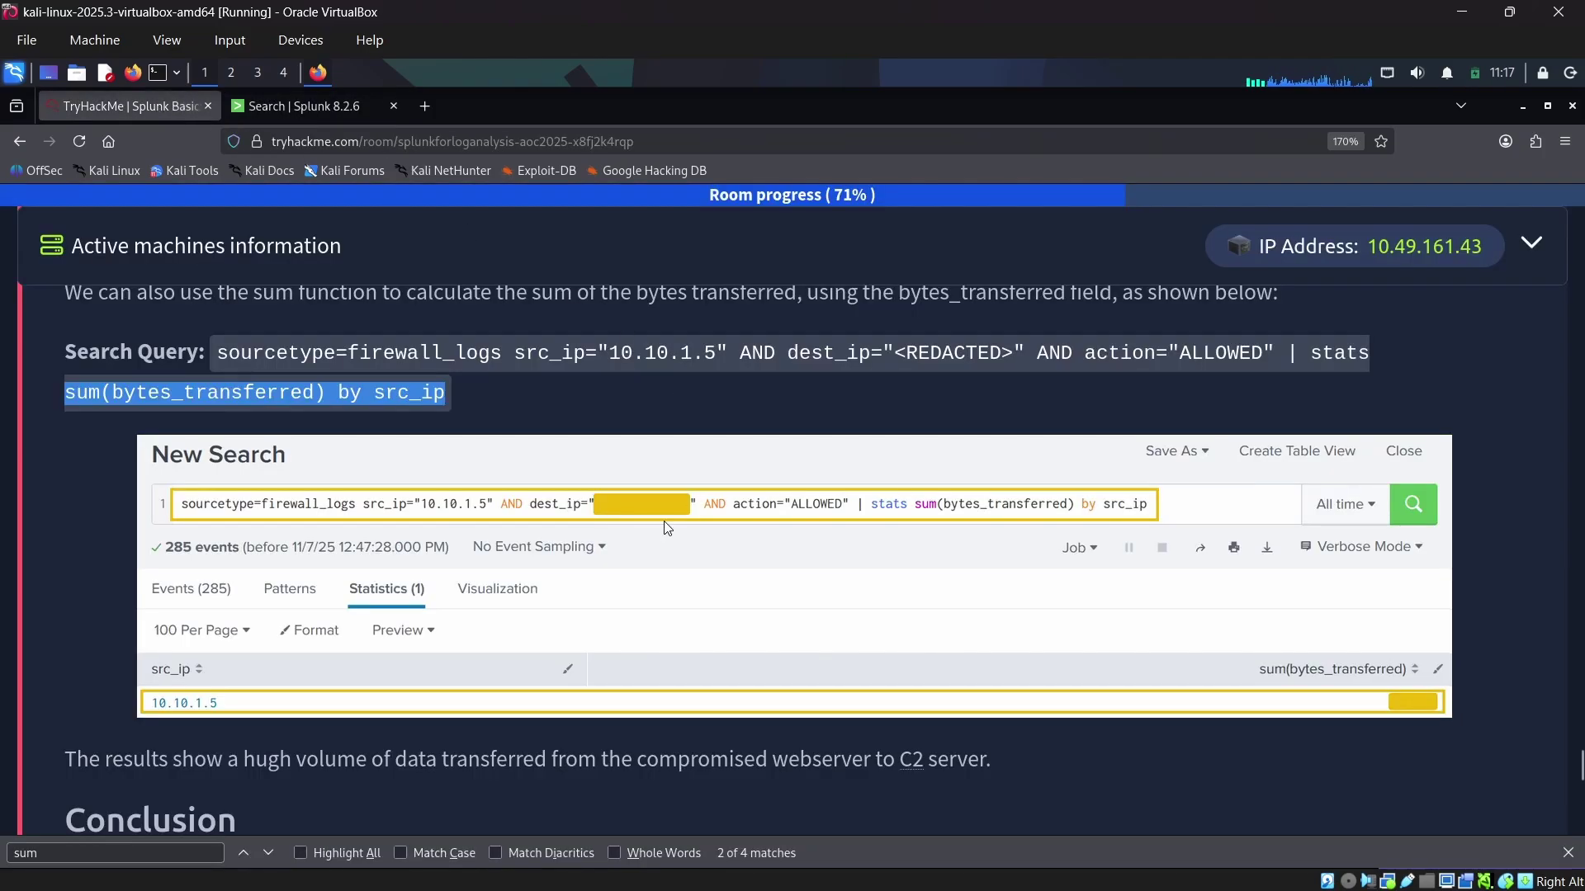
pyautogui.moveTo(217, 353); pyautogui.dragTo(446, 392)
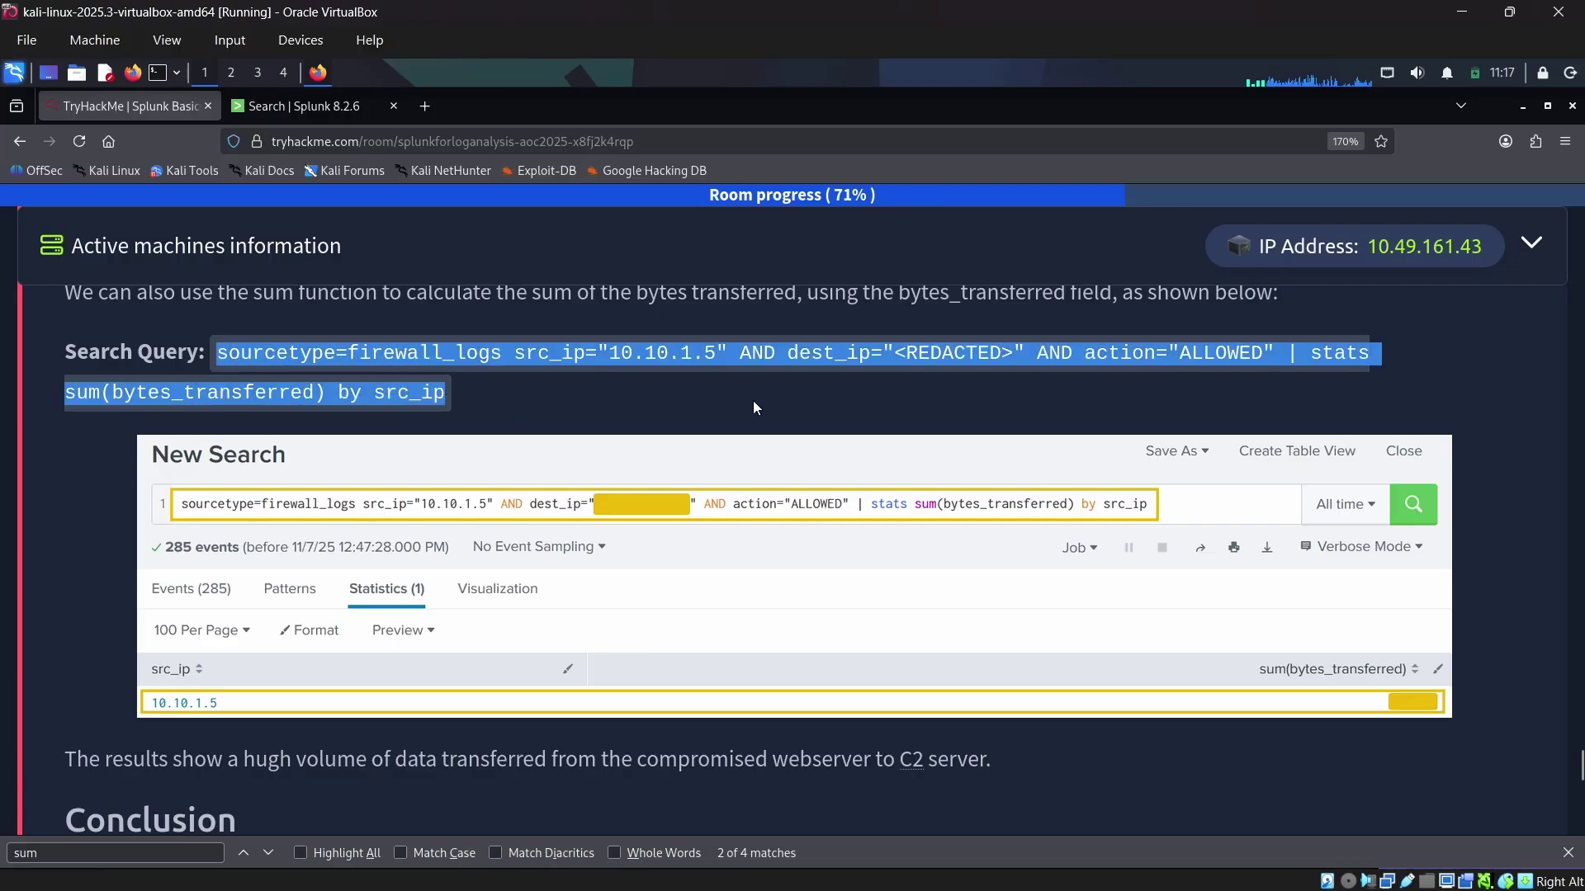
pyautogui.moveTo(330, 116)
# Step: Check the room's questions, then replace the Splunk search with the copied firewall_logs query summing bytes_transferred by src_ip for allowed traffic from 10.10.1.5
pyautogui.scroll(-10, 500, 537)
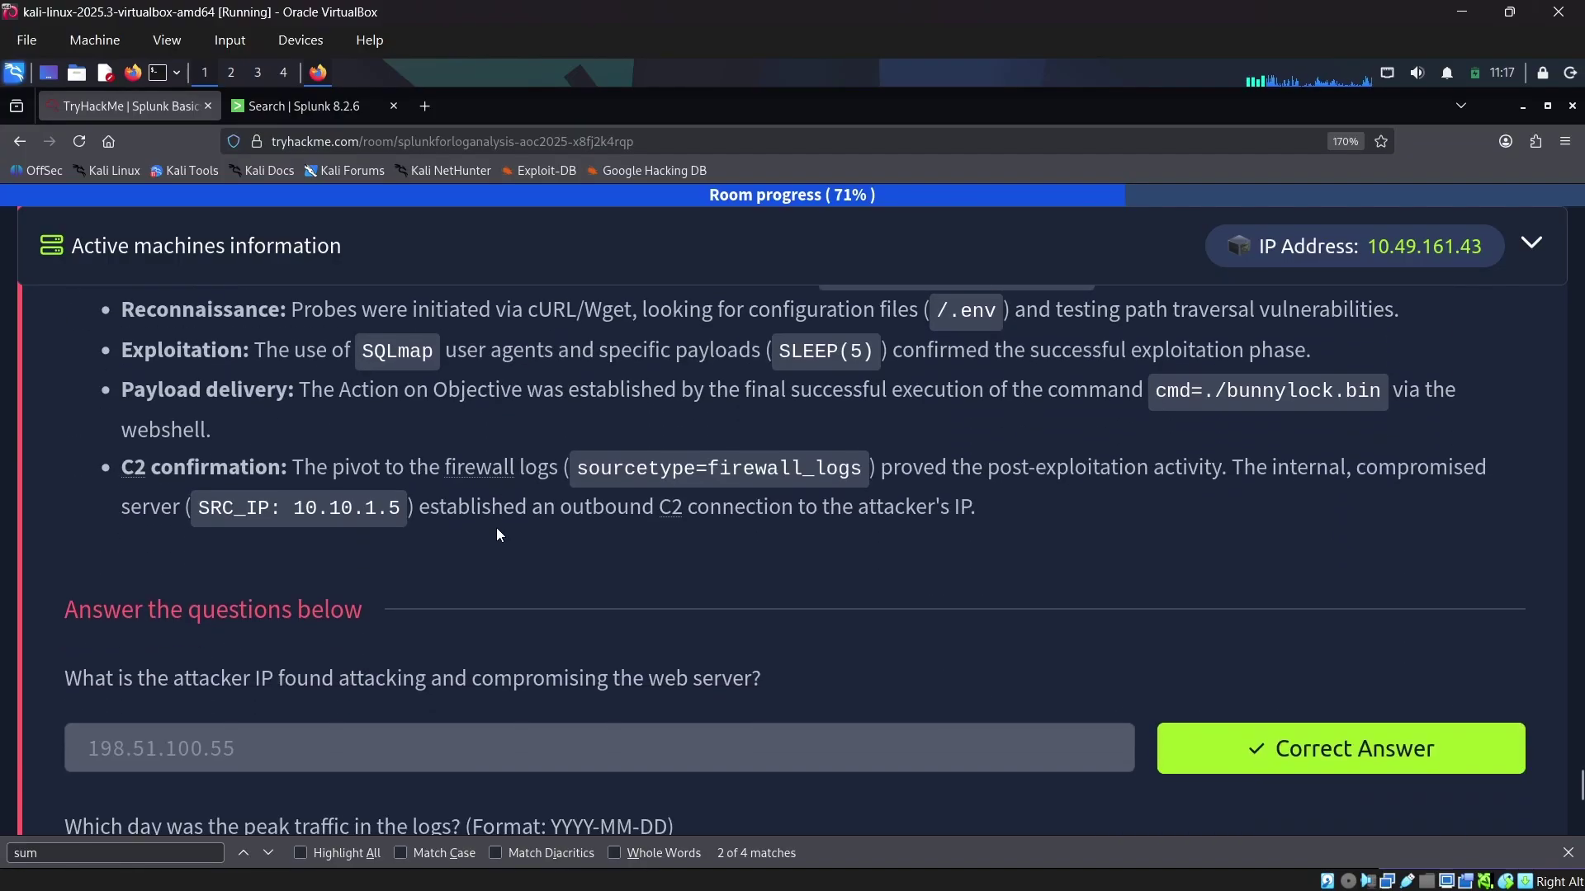
pyautogui.scroll(-3, 497, 537)
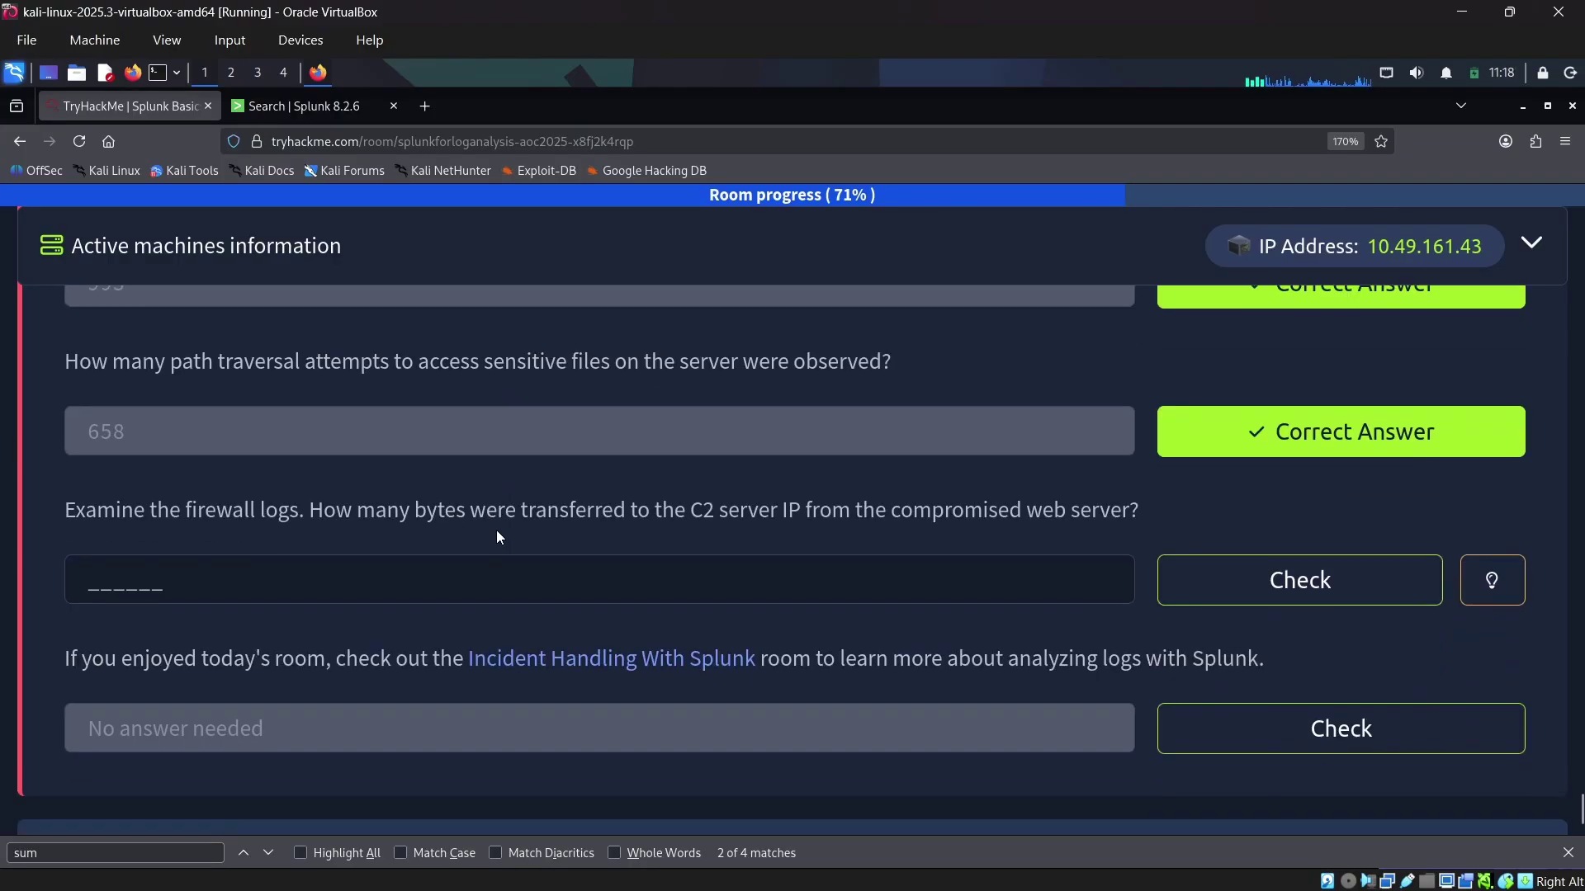
pyautogui.scroll(5, 380, 553)
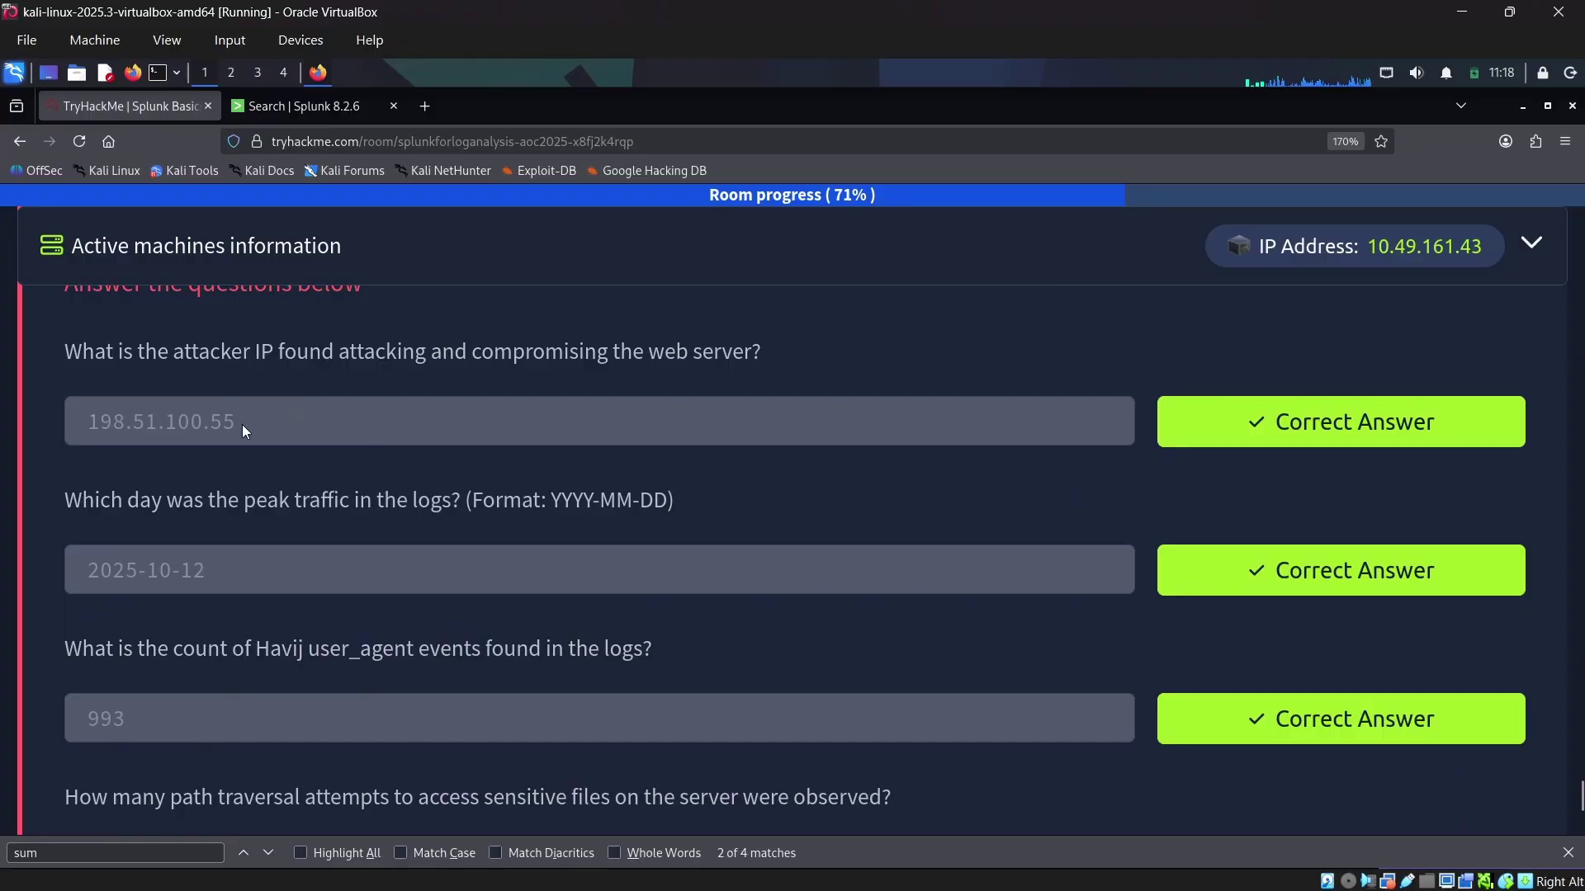
pyautogui.click(299, 114)
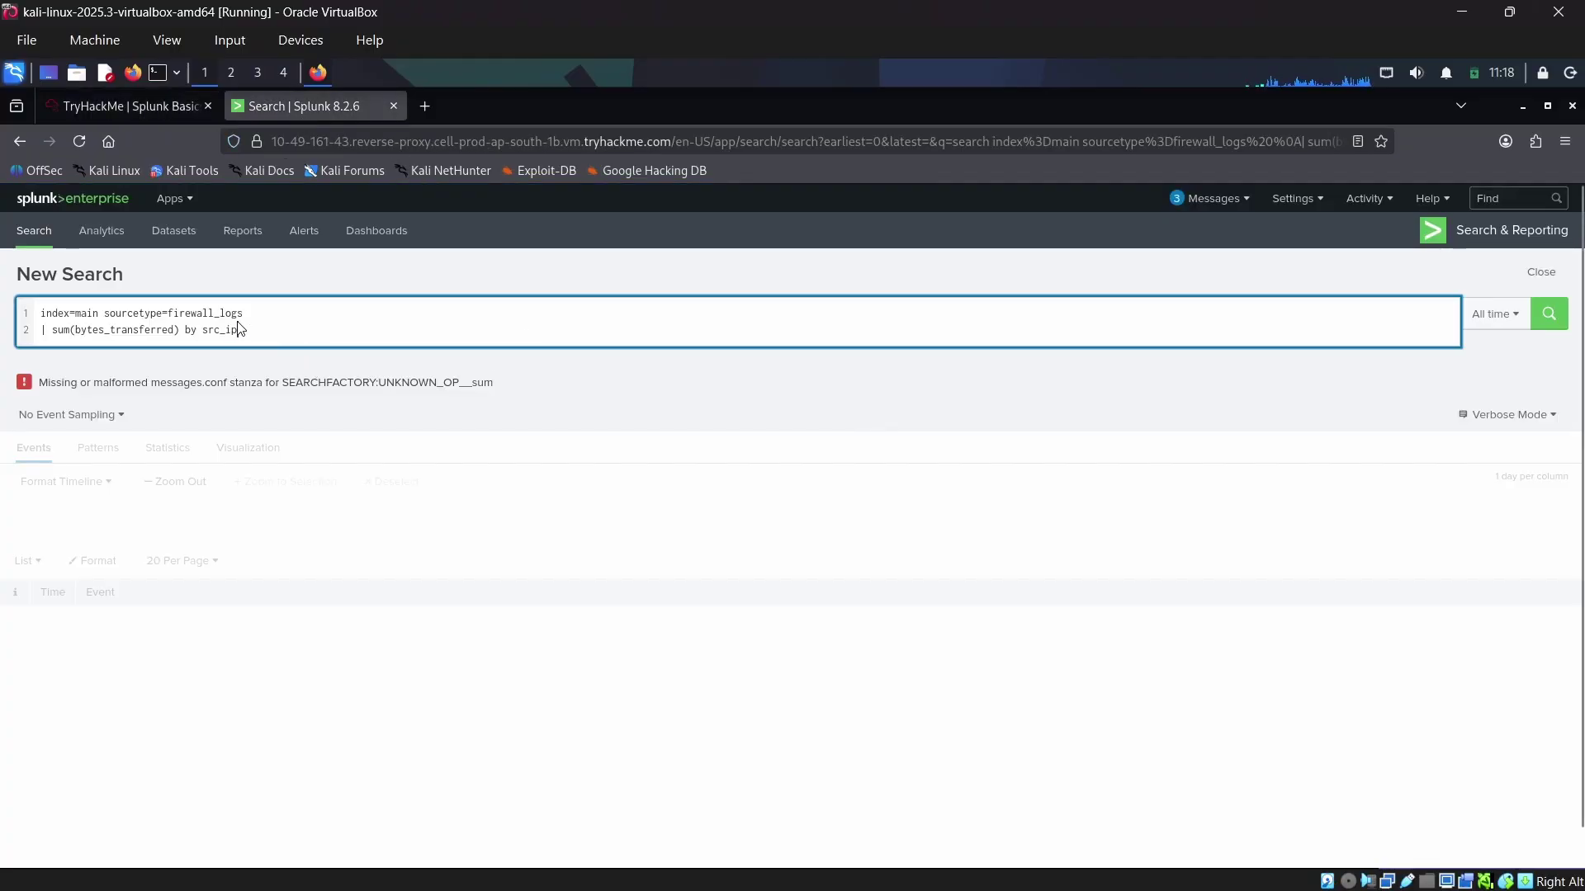
pyautogui.moveTo(236, 330); pyautogui.dragTo(63, 305)
pyautogui.write('sourcetype=firewall_logs src_ip="10.10.1.5" AND dest_ip="<REDACTED>" AND action="ALLOWED" | stats sum(bytes_transferred) by src_ip')
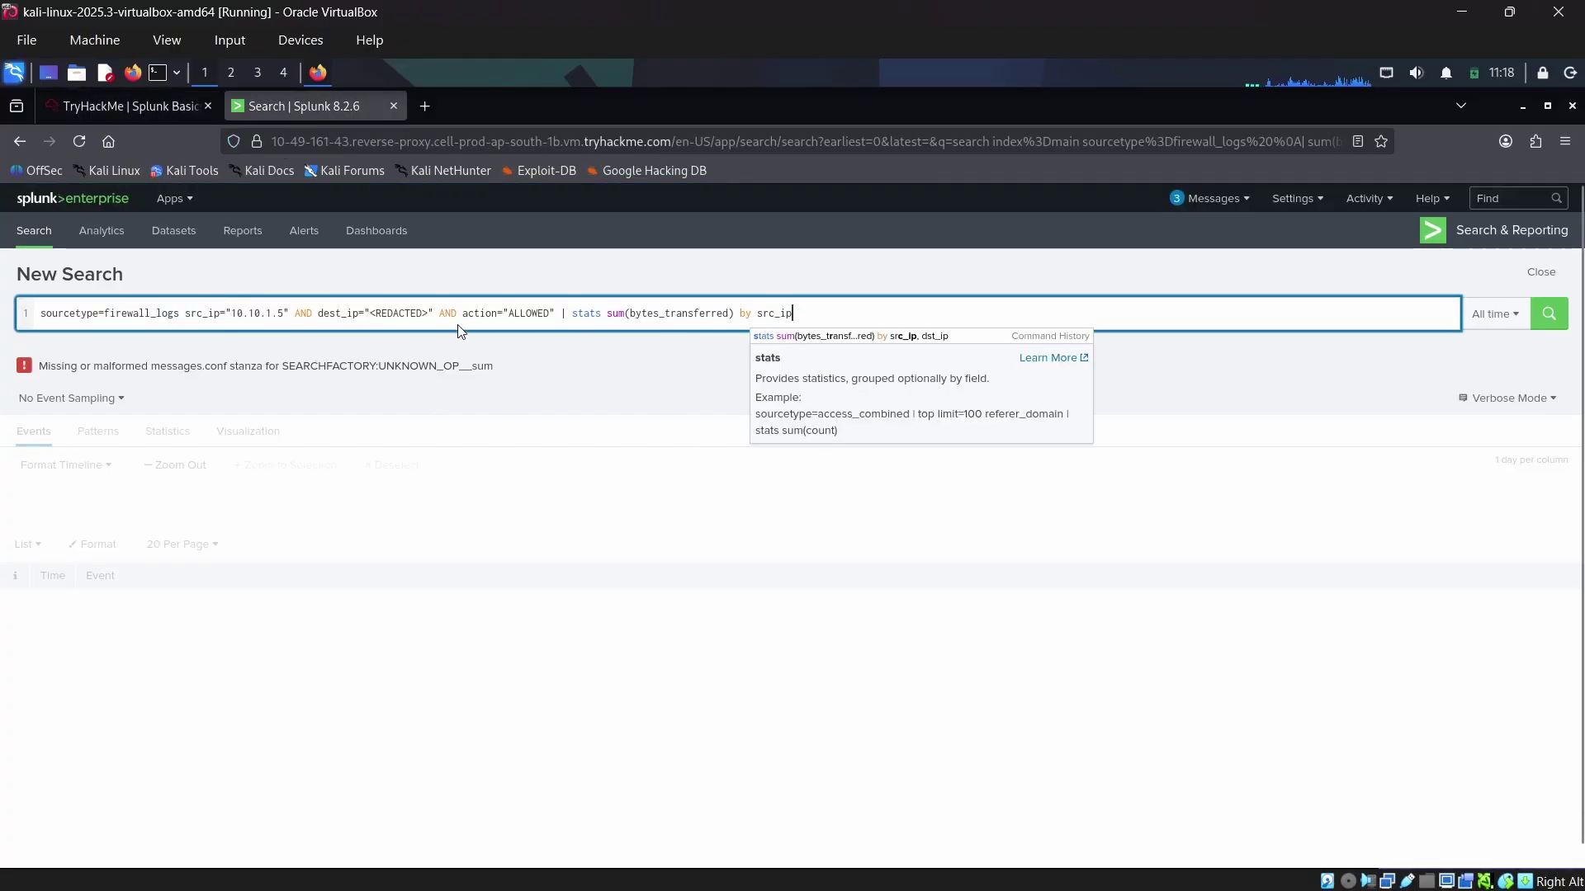
# Step: Replace the <REDACTED> dest_ip in the query with the attacker IP 198.51.100.55 copied from the TryHackMe room's first answer, and run the search
pyautogui.moveTo(430, 316); pyautogui.dragTo(373, 317)
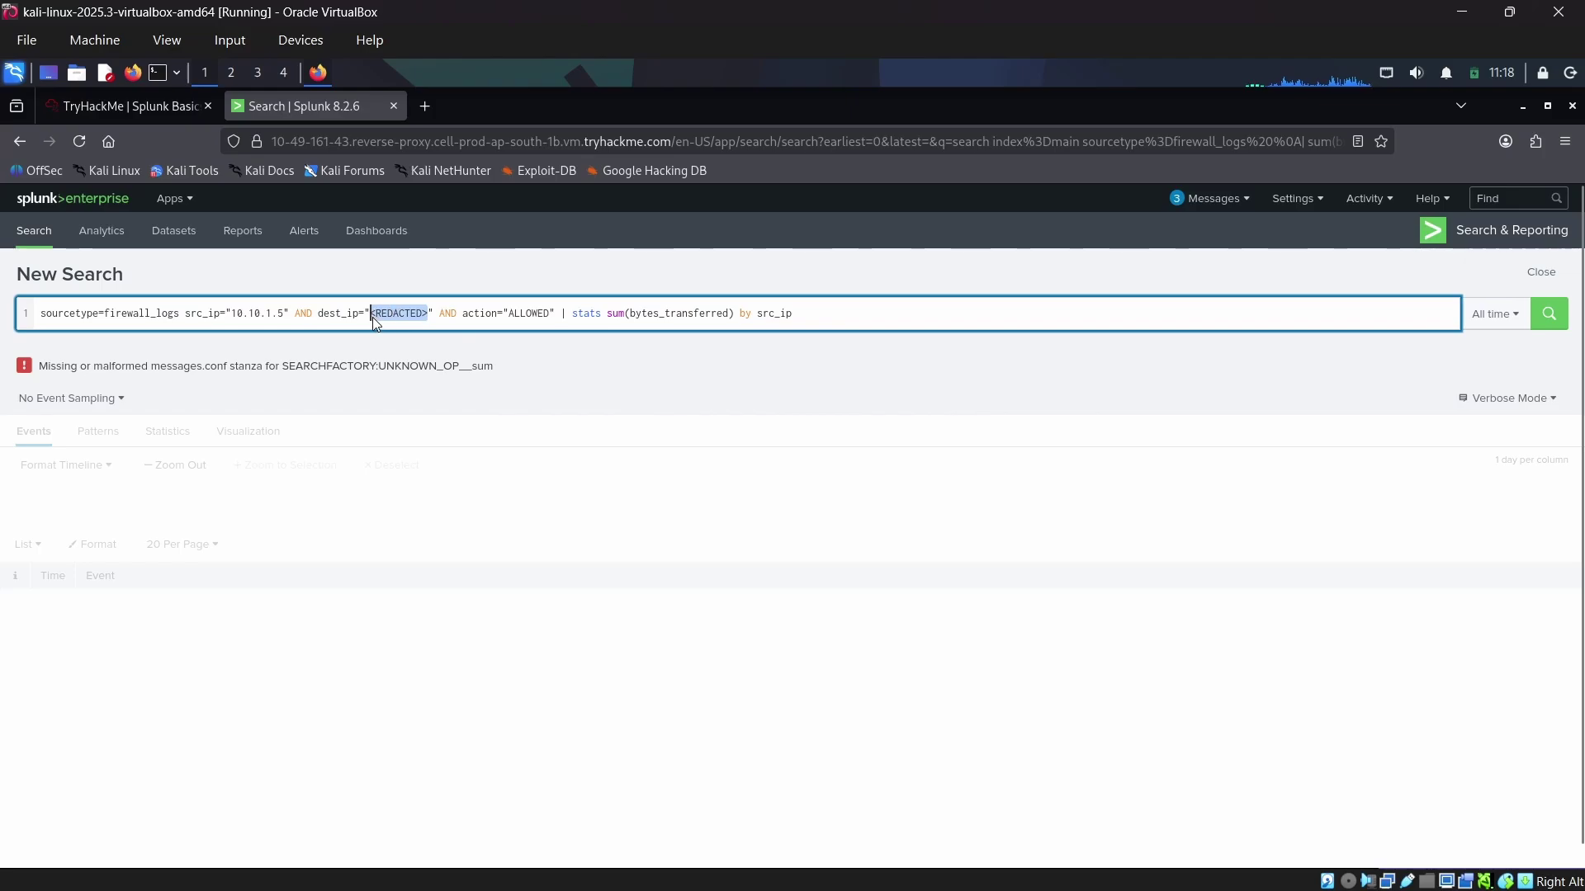
pyautogui.hotkey('ctrl', 'v')
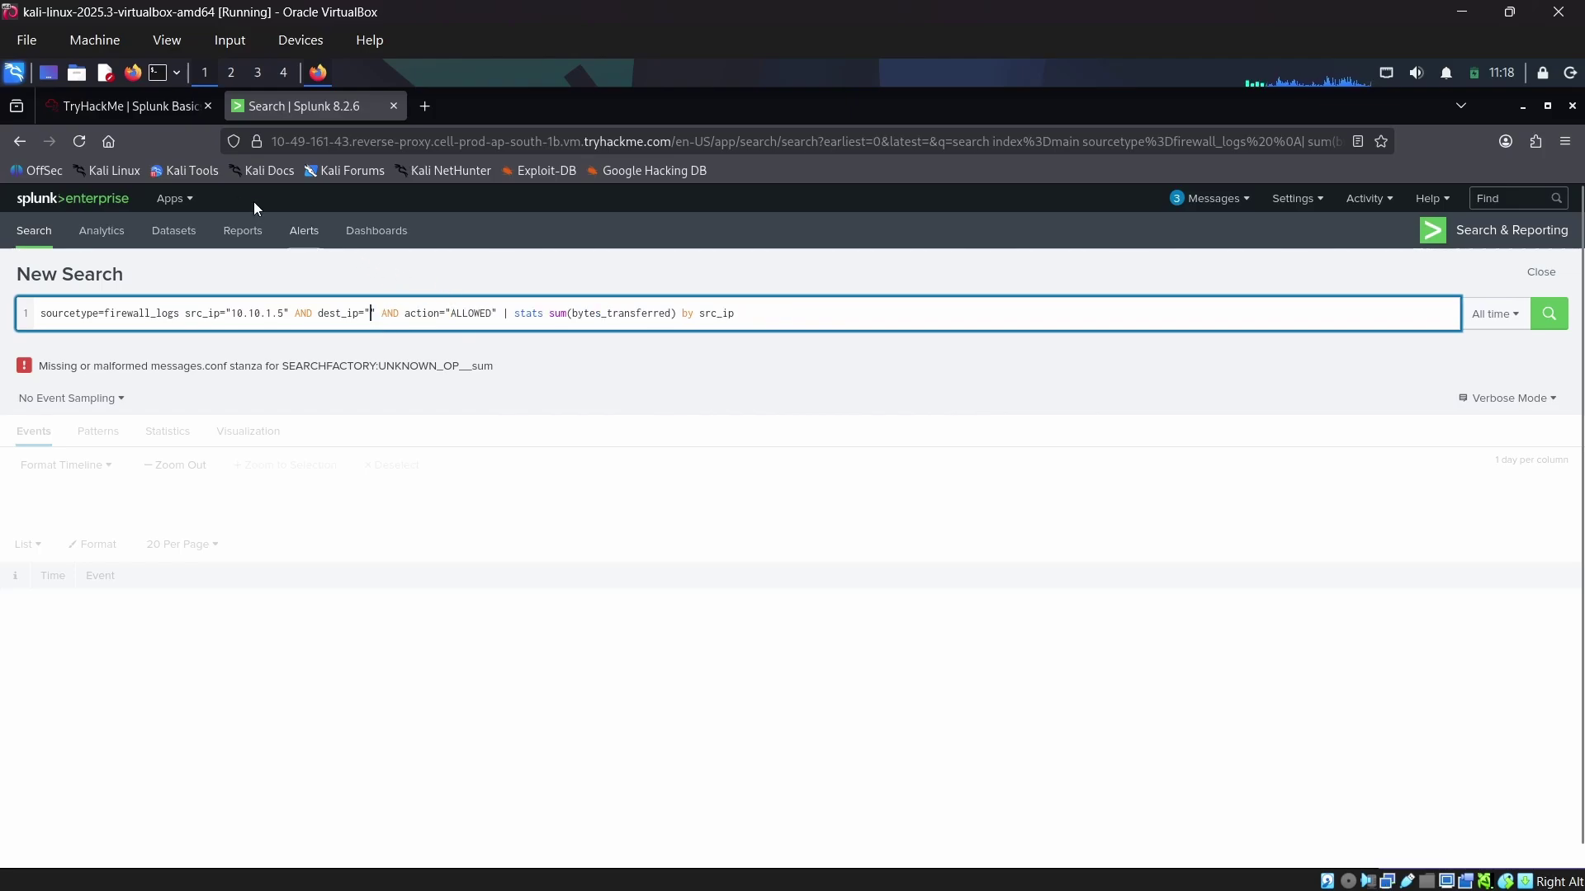
pyautogui.click(165, 107)
pyautogui.moveTo(240, 423); pyautogui.dragTo(59, 419)
pyautogui.hotkey('ctrl', 'c')
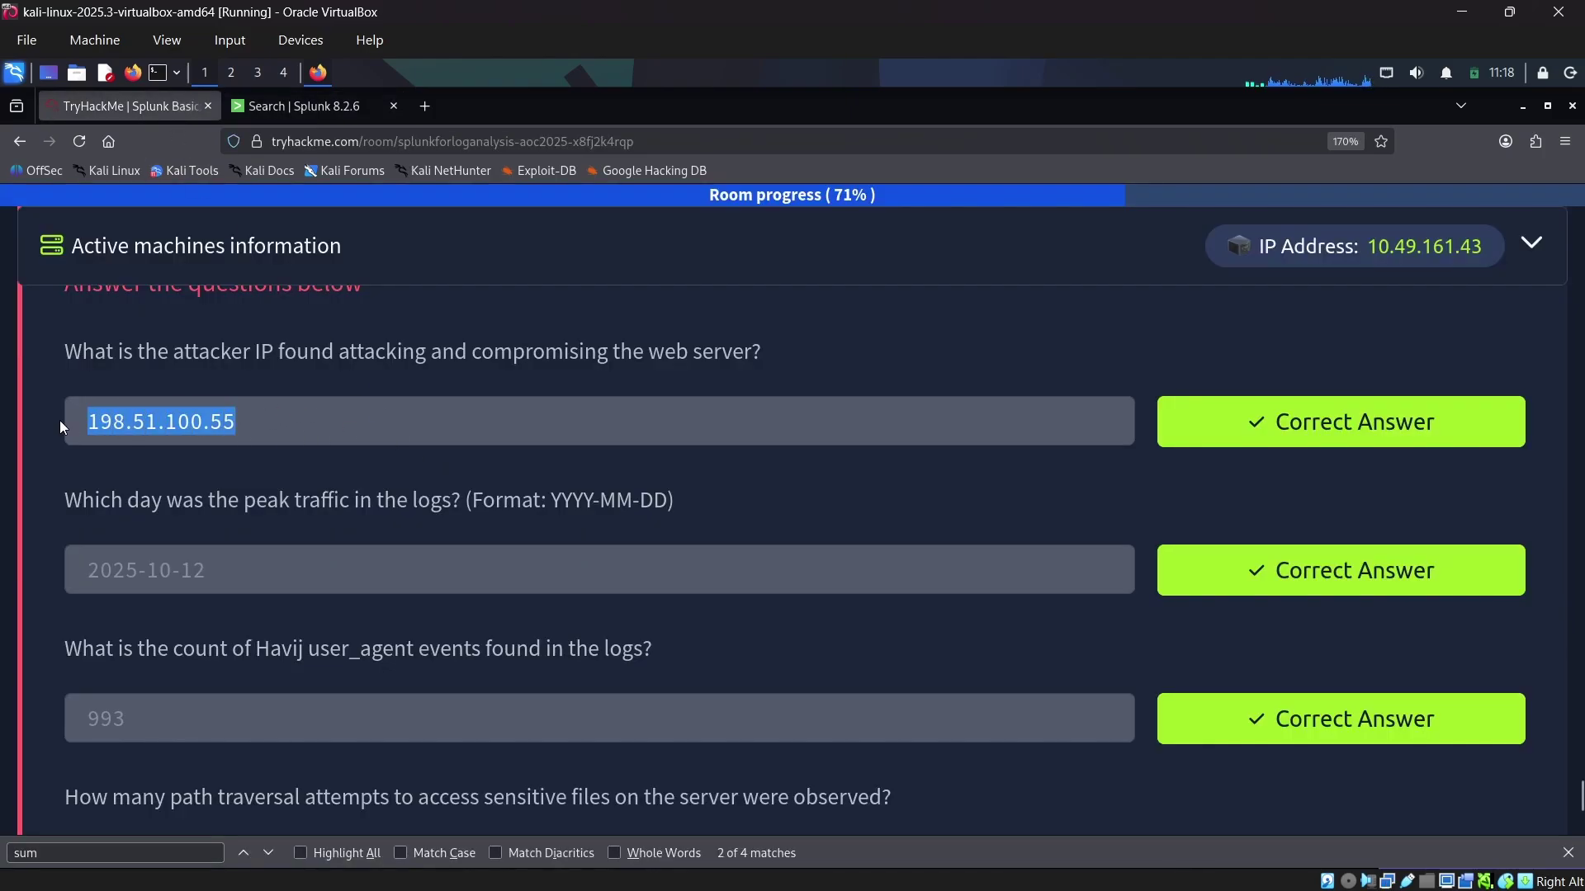
pyautogui.click(297, 116)
pyautogui.hotkey('ctrl', 'v')
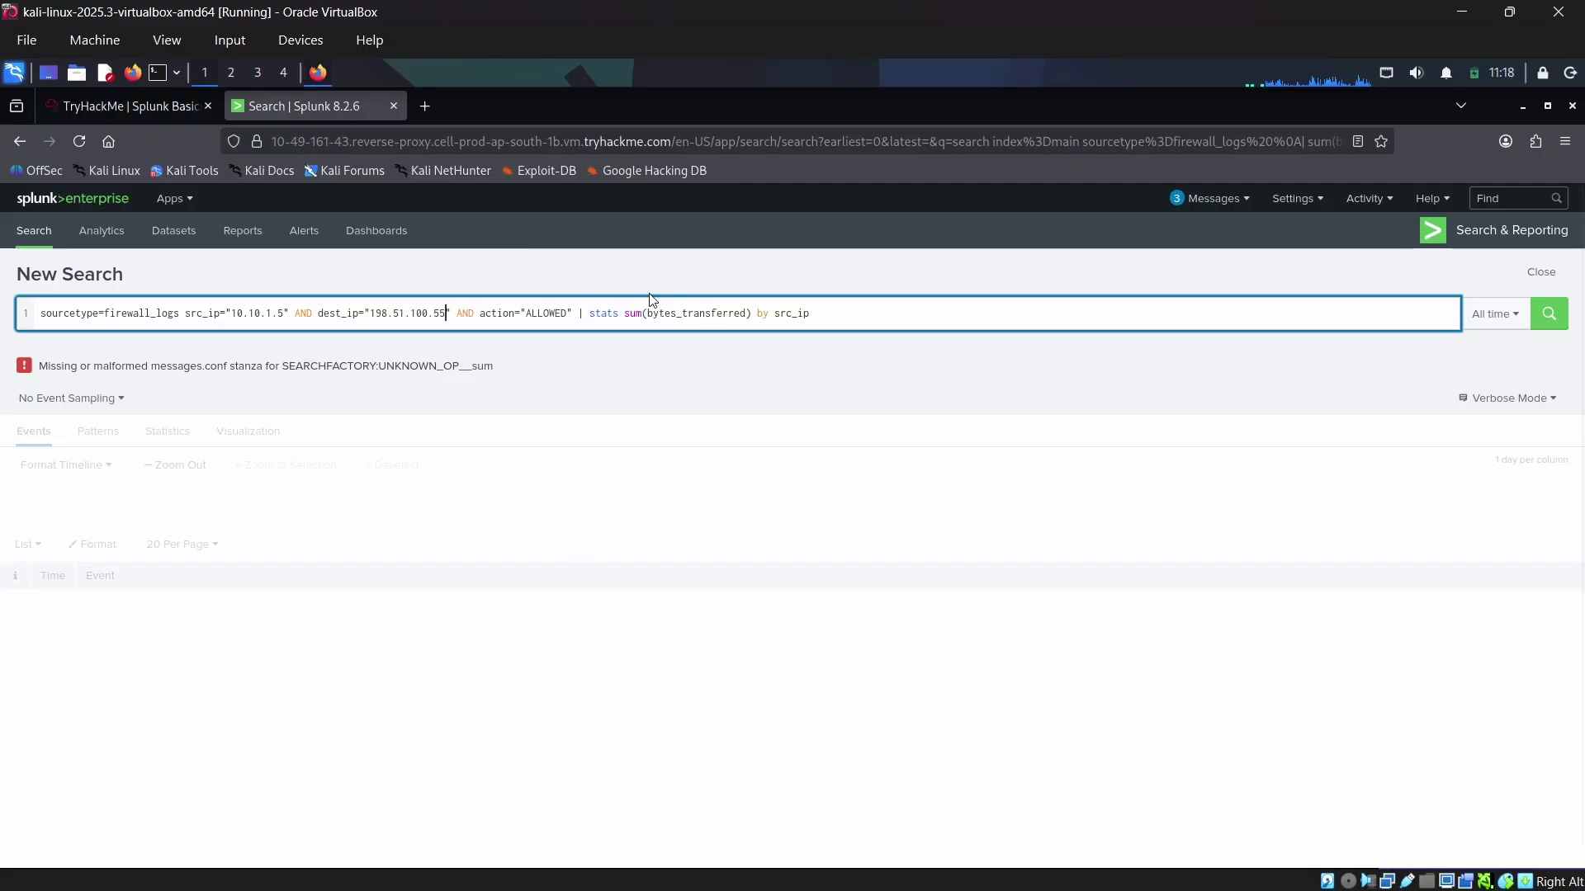
pyautogui.click(1541, 320)
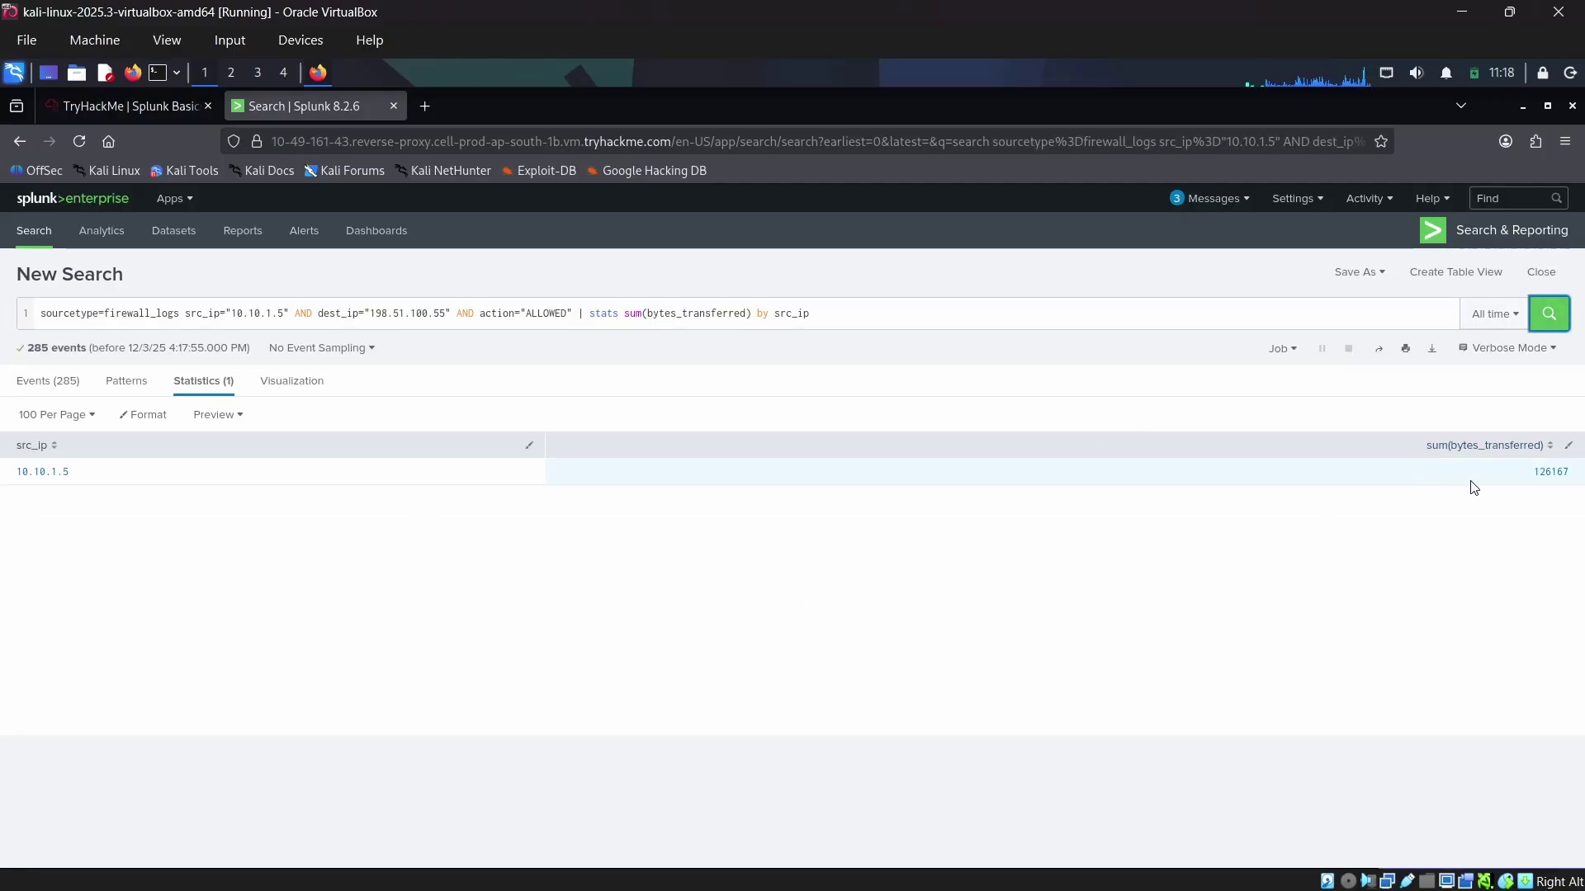
# Step: Copy the sum(bytes_transferred) result from Splunk and submit 126167 in the TryHackMe room as the bytes transferred to the C2 server
pyautogui.doubleClick(1541, 472)
pyautogui.hotkey('ctrl', 'c')
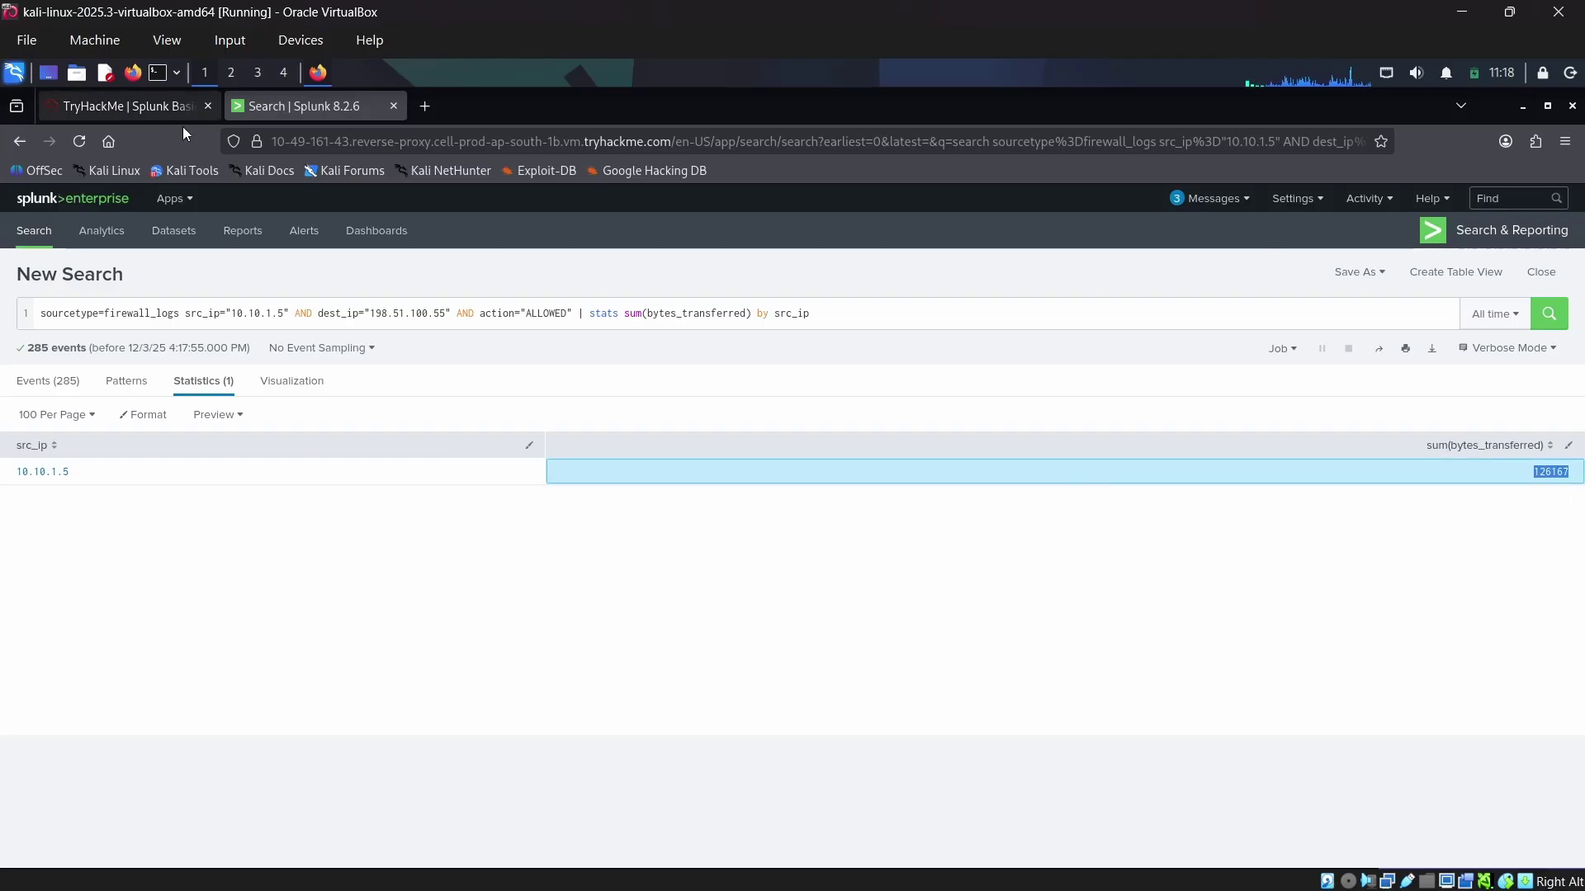
pyautogui.click(136, 110)
pyautogui.scroll(3, 338, 462)
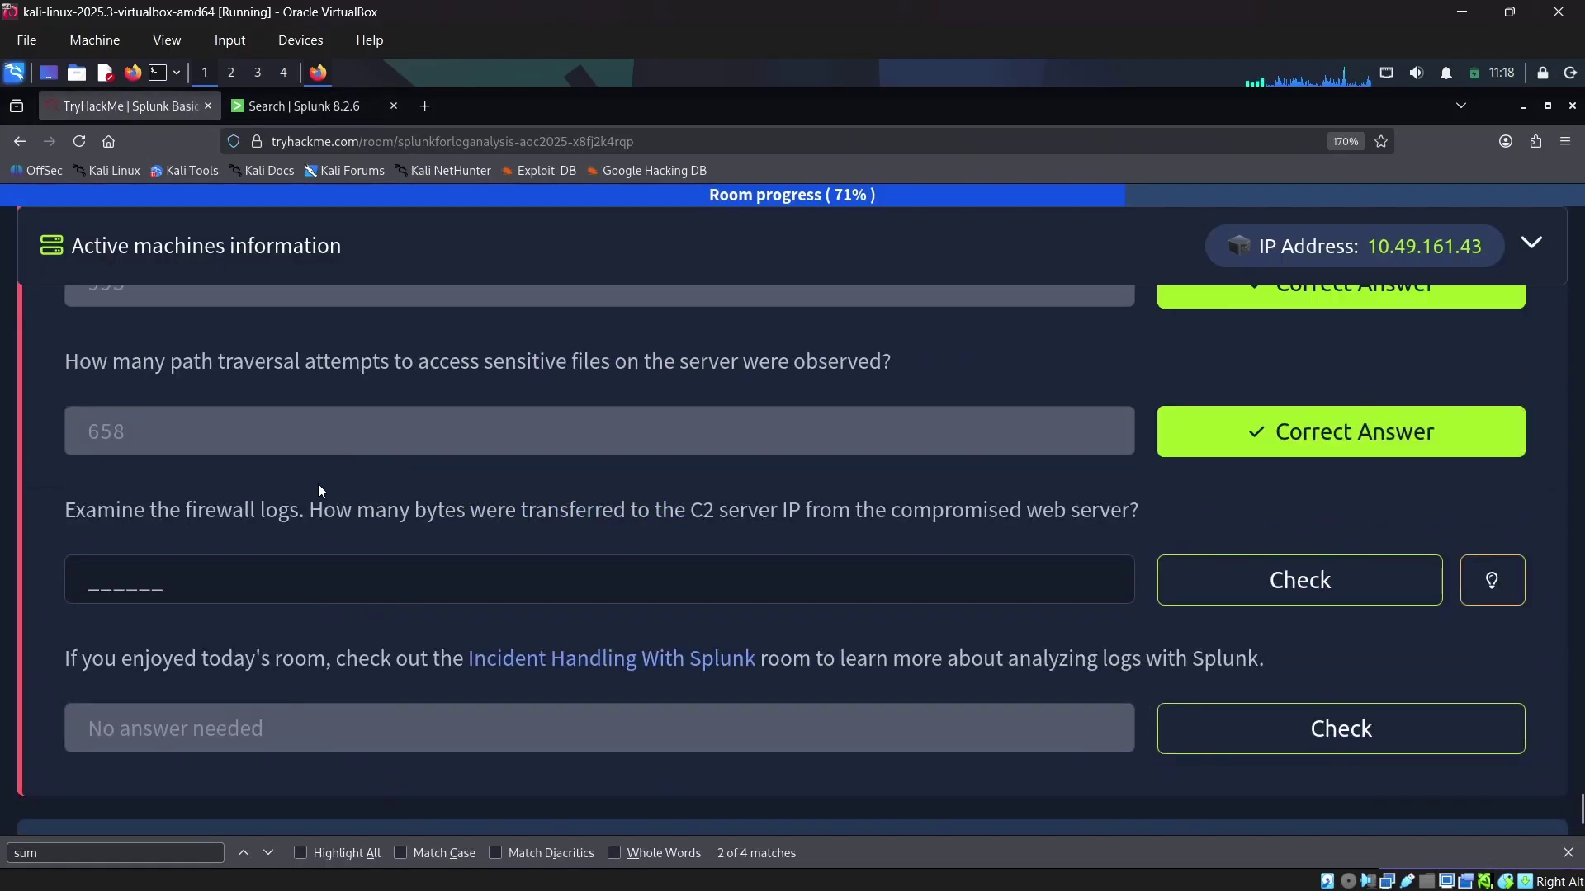
pyautogui.click(309, 573)
pyautogui.hotkey('ctrl', 'v')
pyautogui.click(1436, 581)
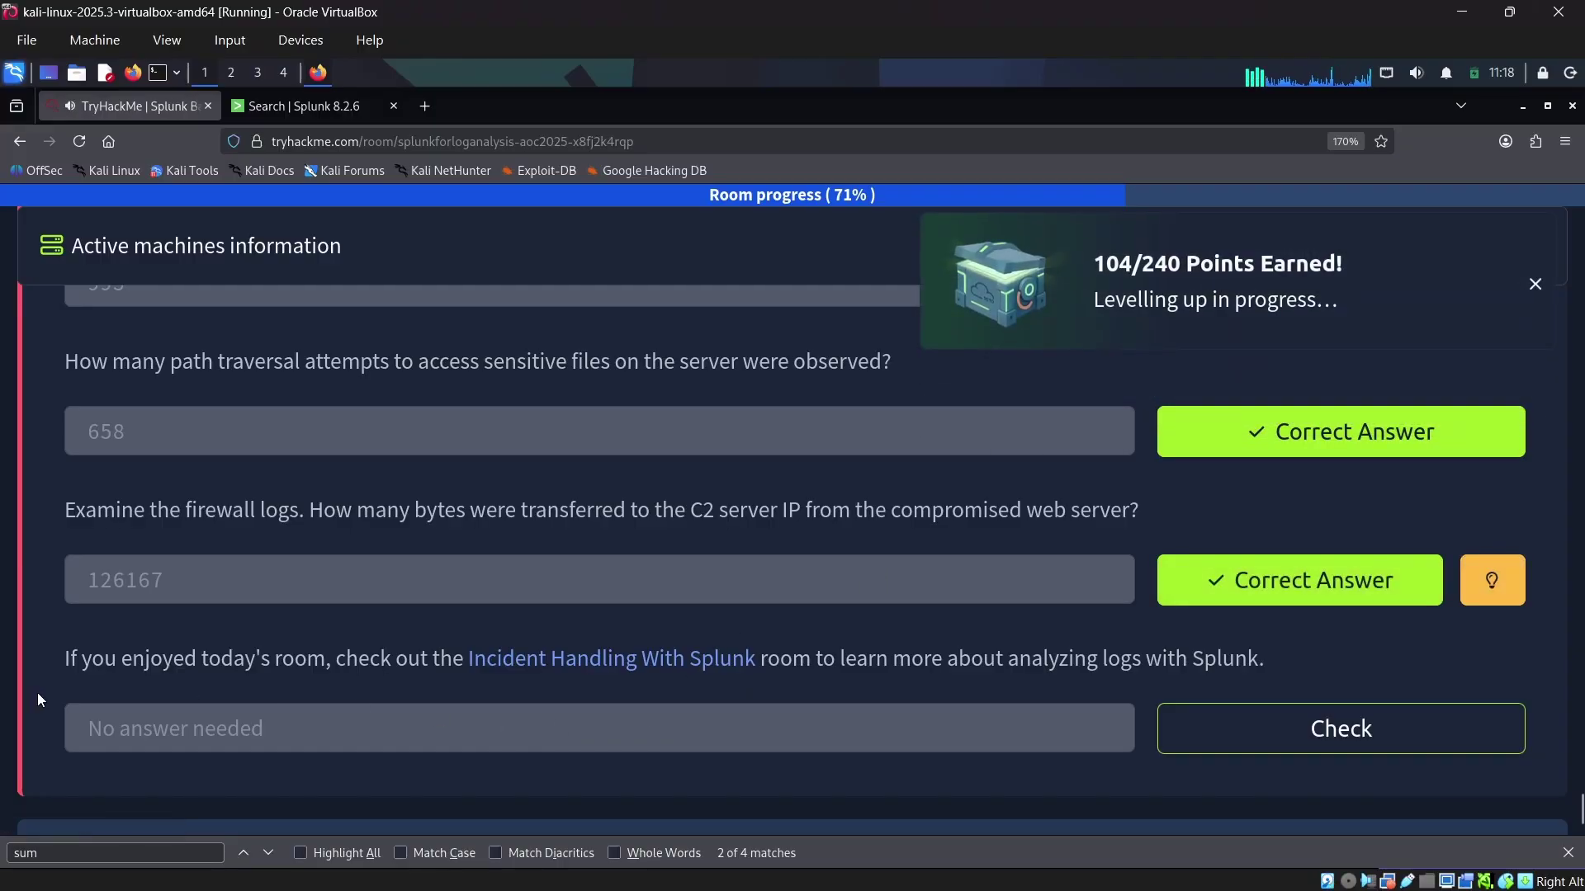
# Step: Read the closing Incident Handling With Splunk recommendation and submit that final question, which needs no answer, as complete
pyautogui.moveTo(108, 659); pyautogui.dragTo(1087, 677)
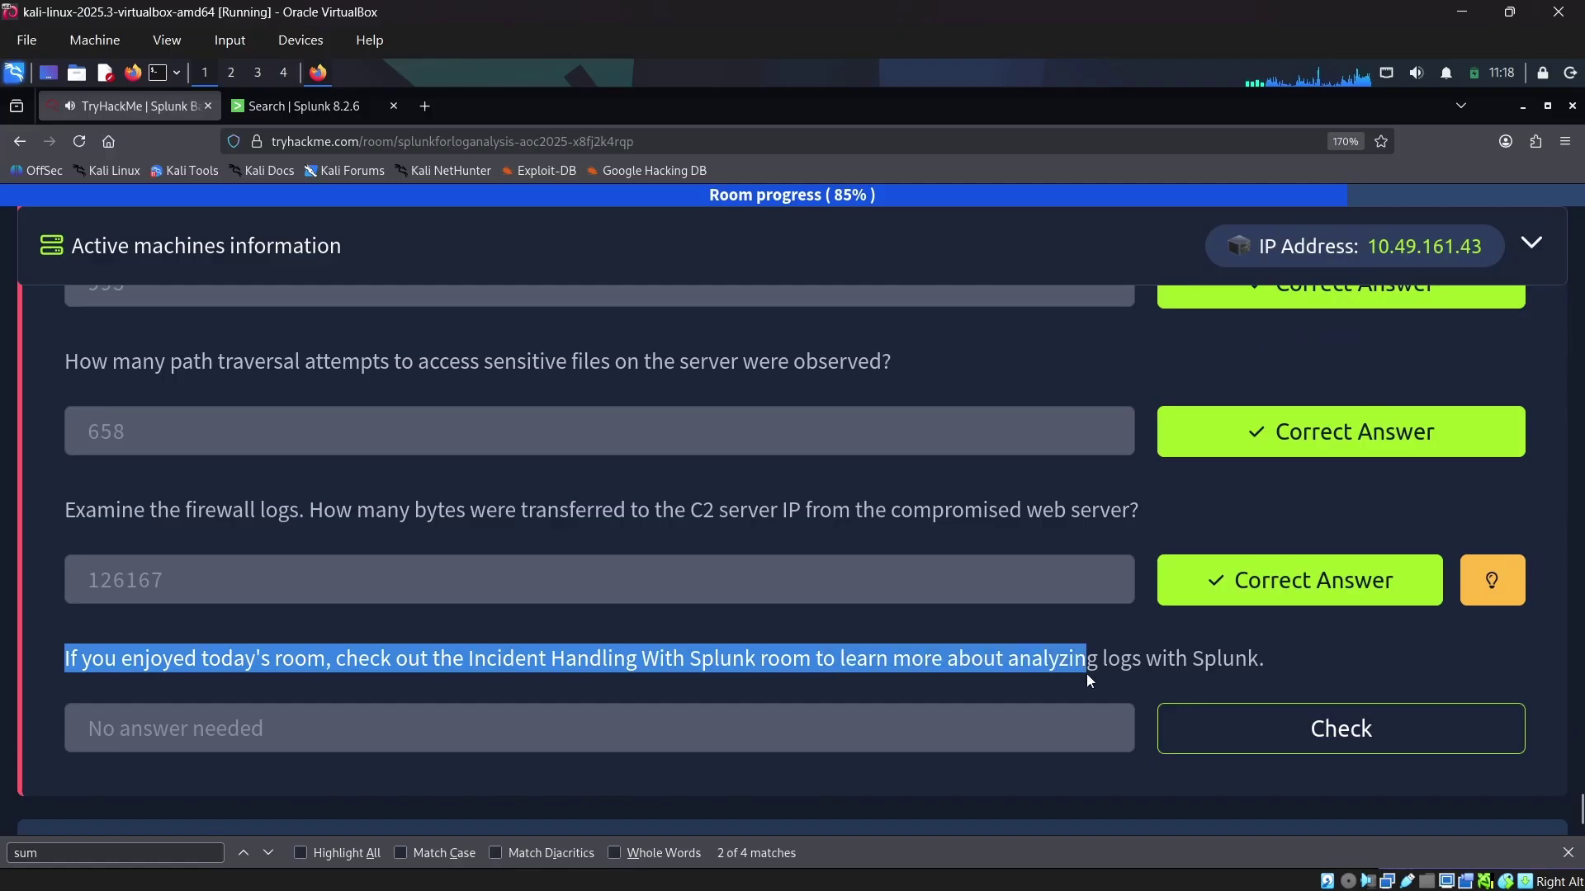
pyautogui.click(1057, 679)
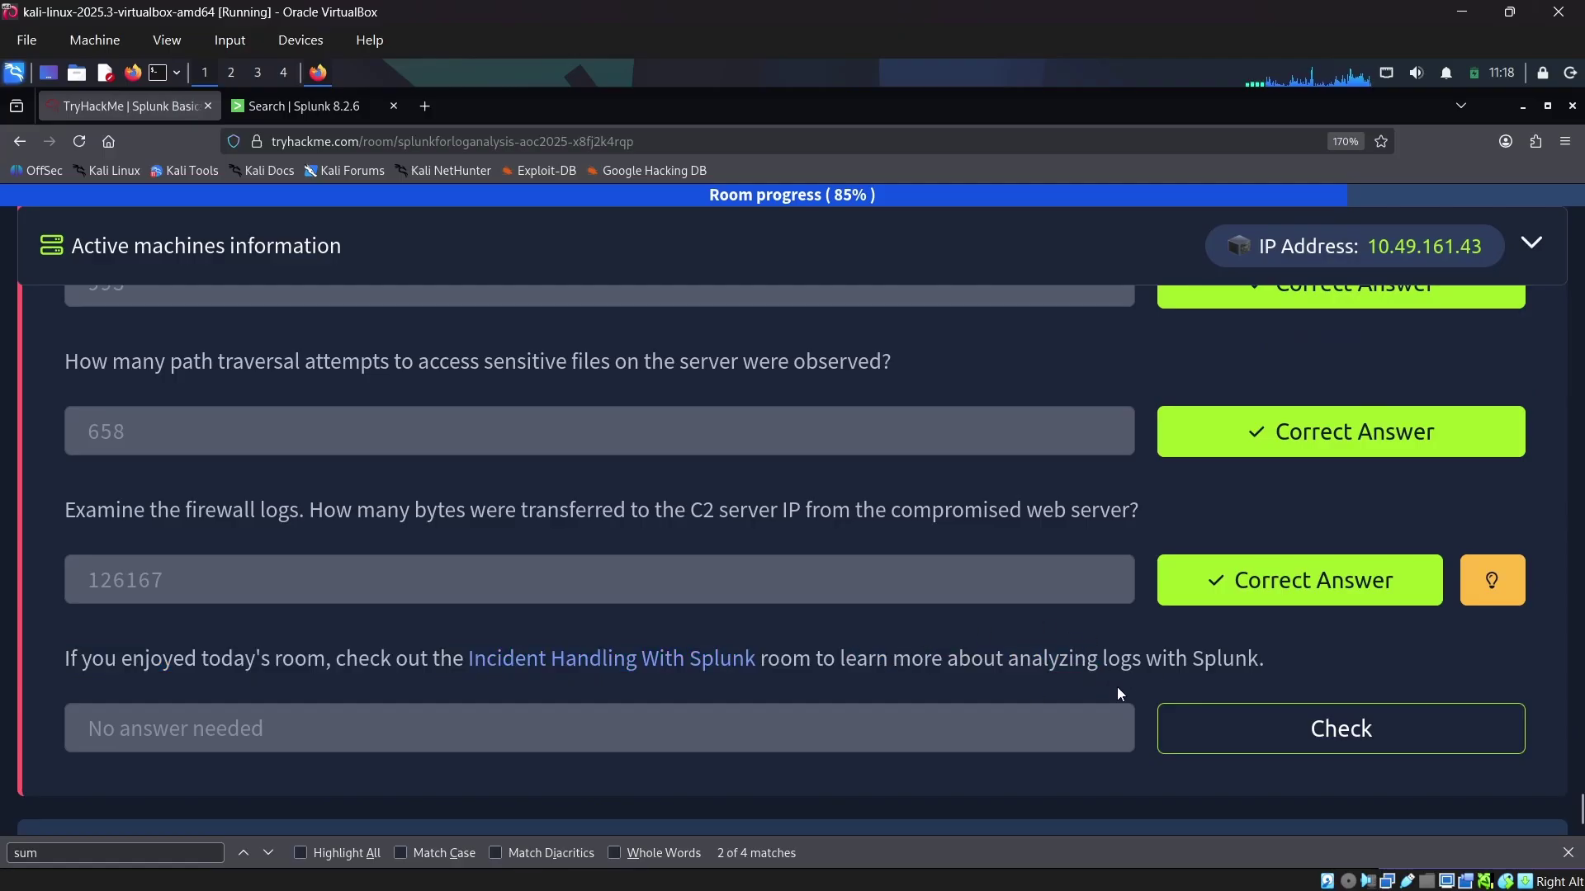
pyautogui.click(1388, 720)
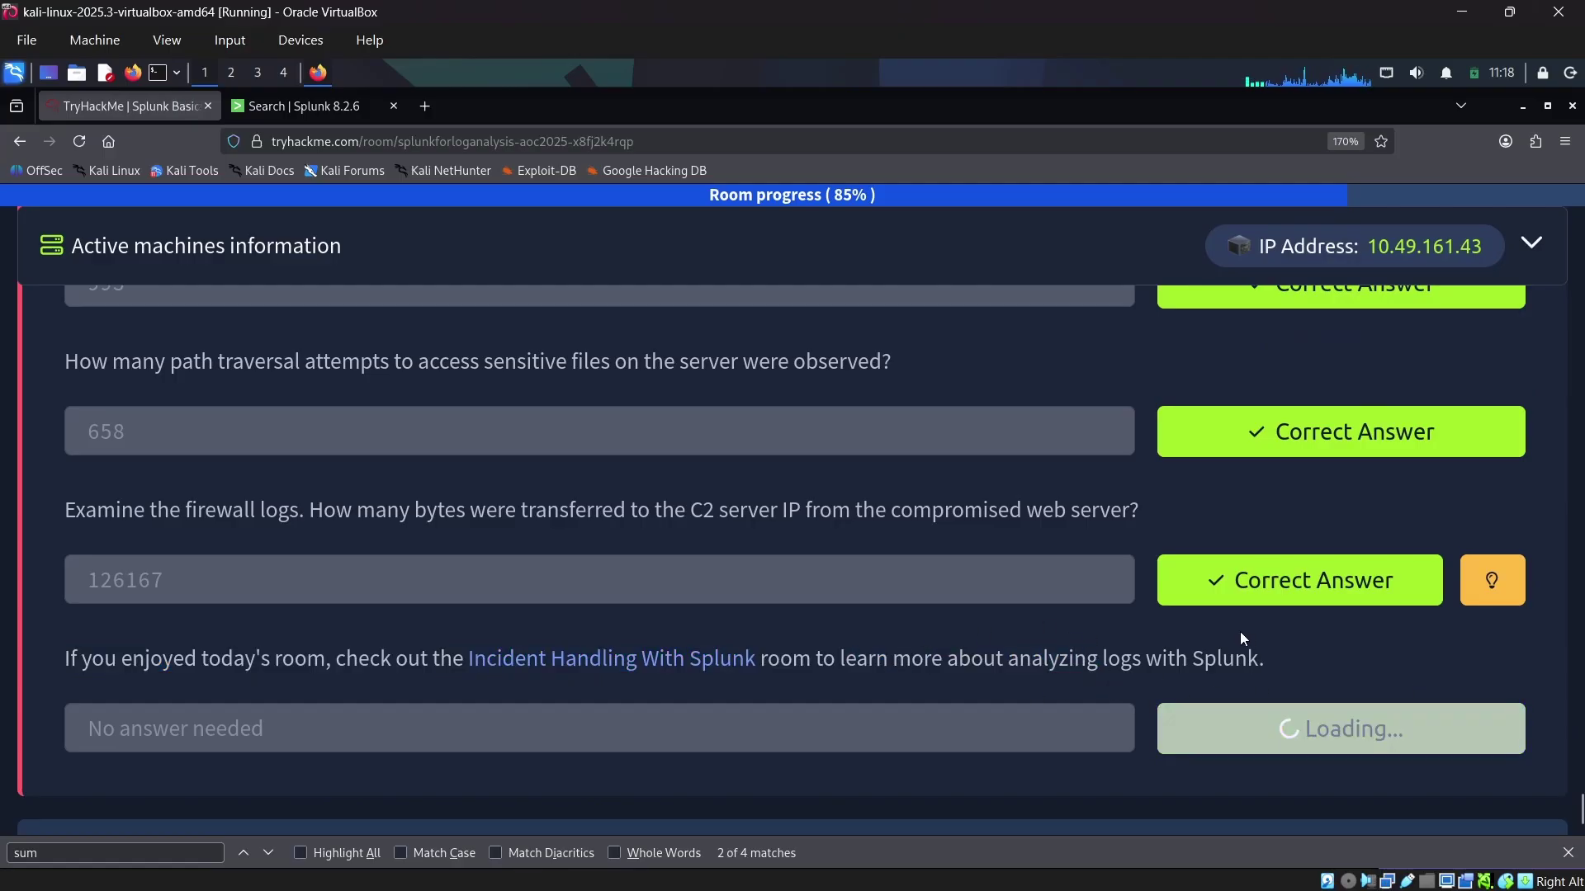